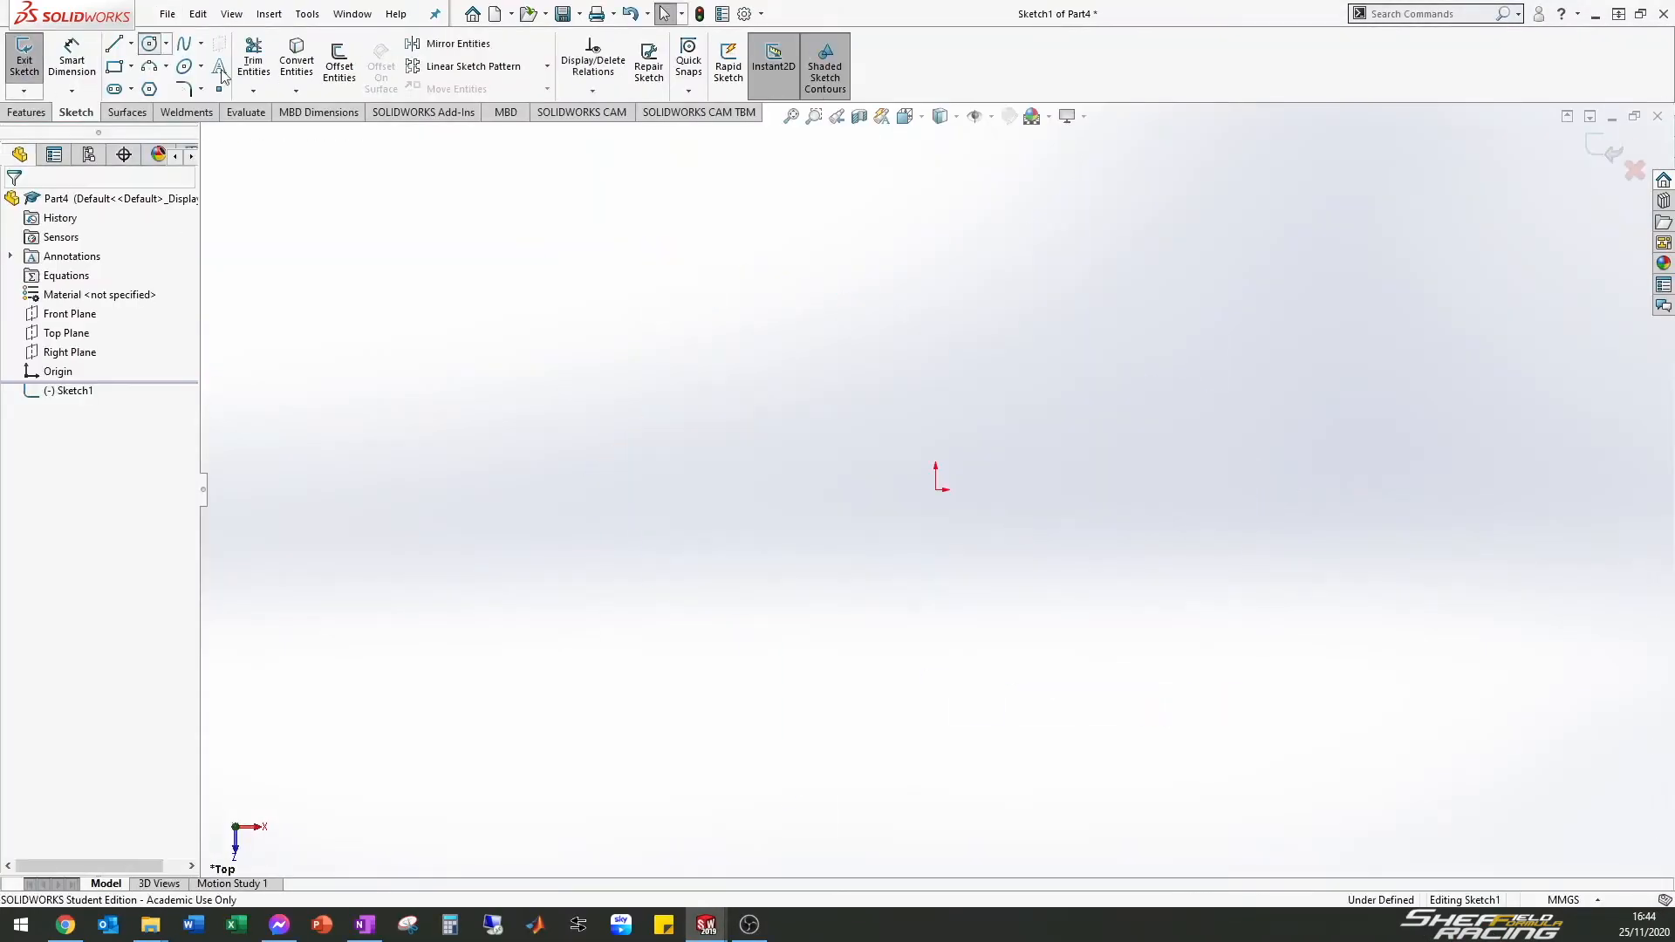
Sketch two concentric circles at the origin and a larger concentric pair directly below, with an inner radius of about 17 mm
click(149, 43)
click(935, 489)
click(910, 628)
Draw a vertical line through both circle pairs and trim the sketch to the half profile on the positive X side
click(115, 43)
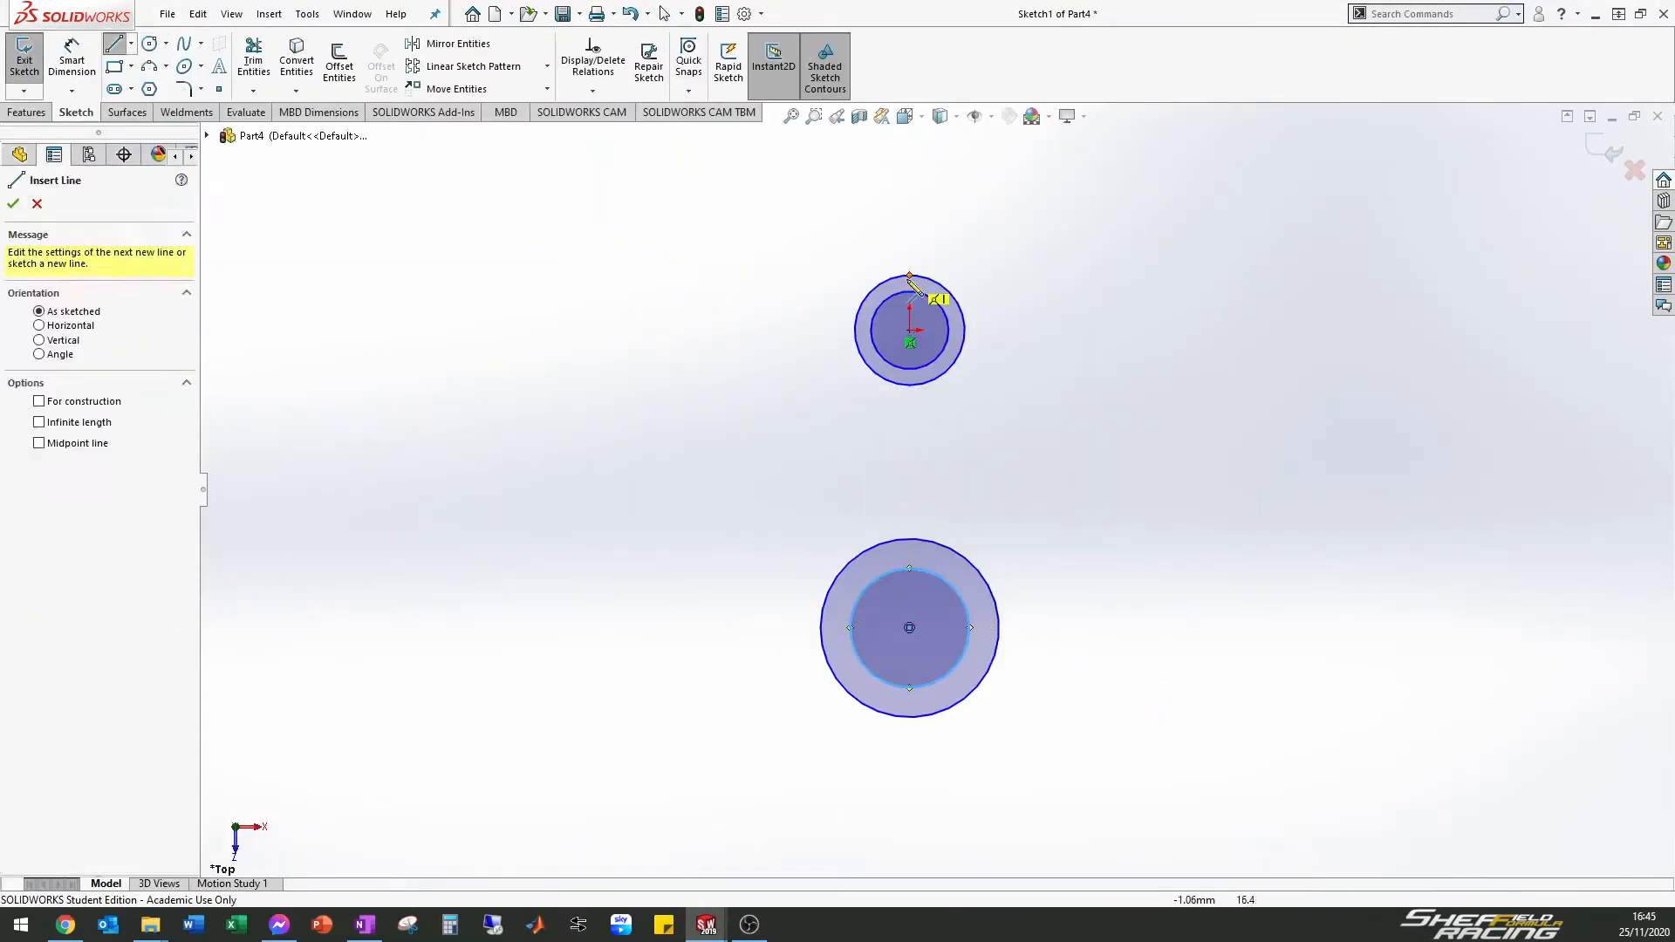
click(909, 718)
click(253, 60)
Set the distance between the two ring centres to 85 mm and the small end's inner radius to 9 mm
click(72, 60)
click(909, 628)
click(816, 583)
text(85)
click(819, 288)
text(9)
Set the big end's inner radius to 15 mm, its wall thickness to 5 mm and the small end's wall thickness to 2 mm
click(755, 625)
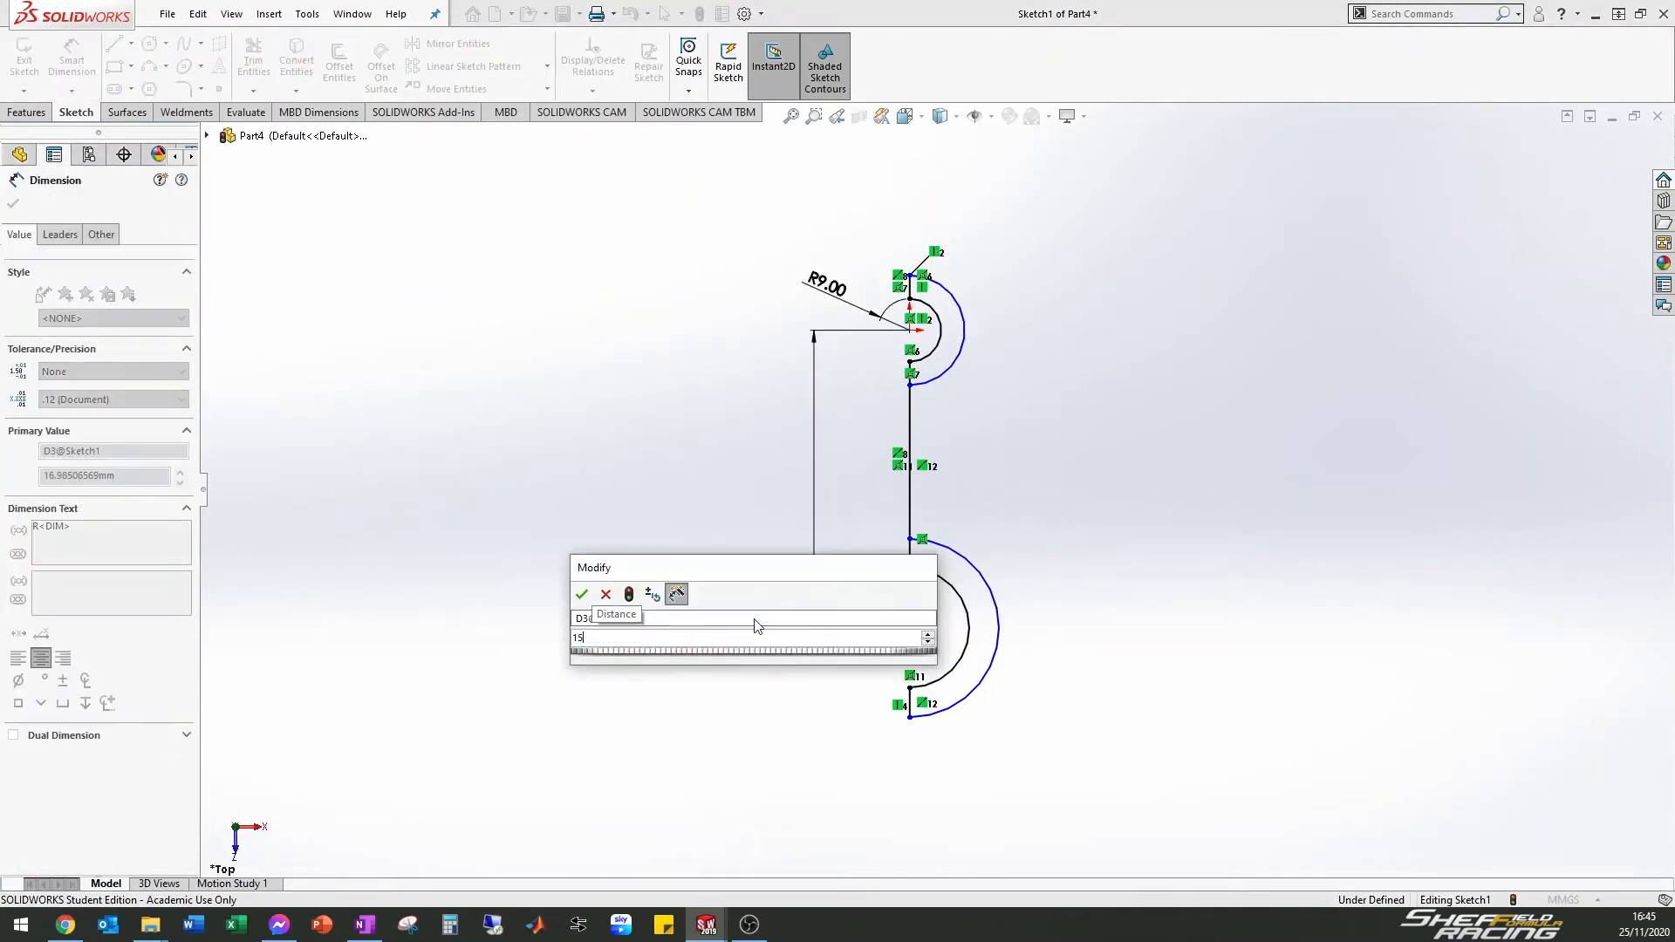
text(155)
click(1008, 267)
text(2)
key(Return)
Sketch an upright rectangle about 26 mm tall overlapping the outer edge of the big end
click(114, 66)
click(967, 669)
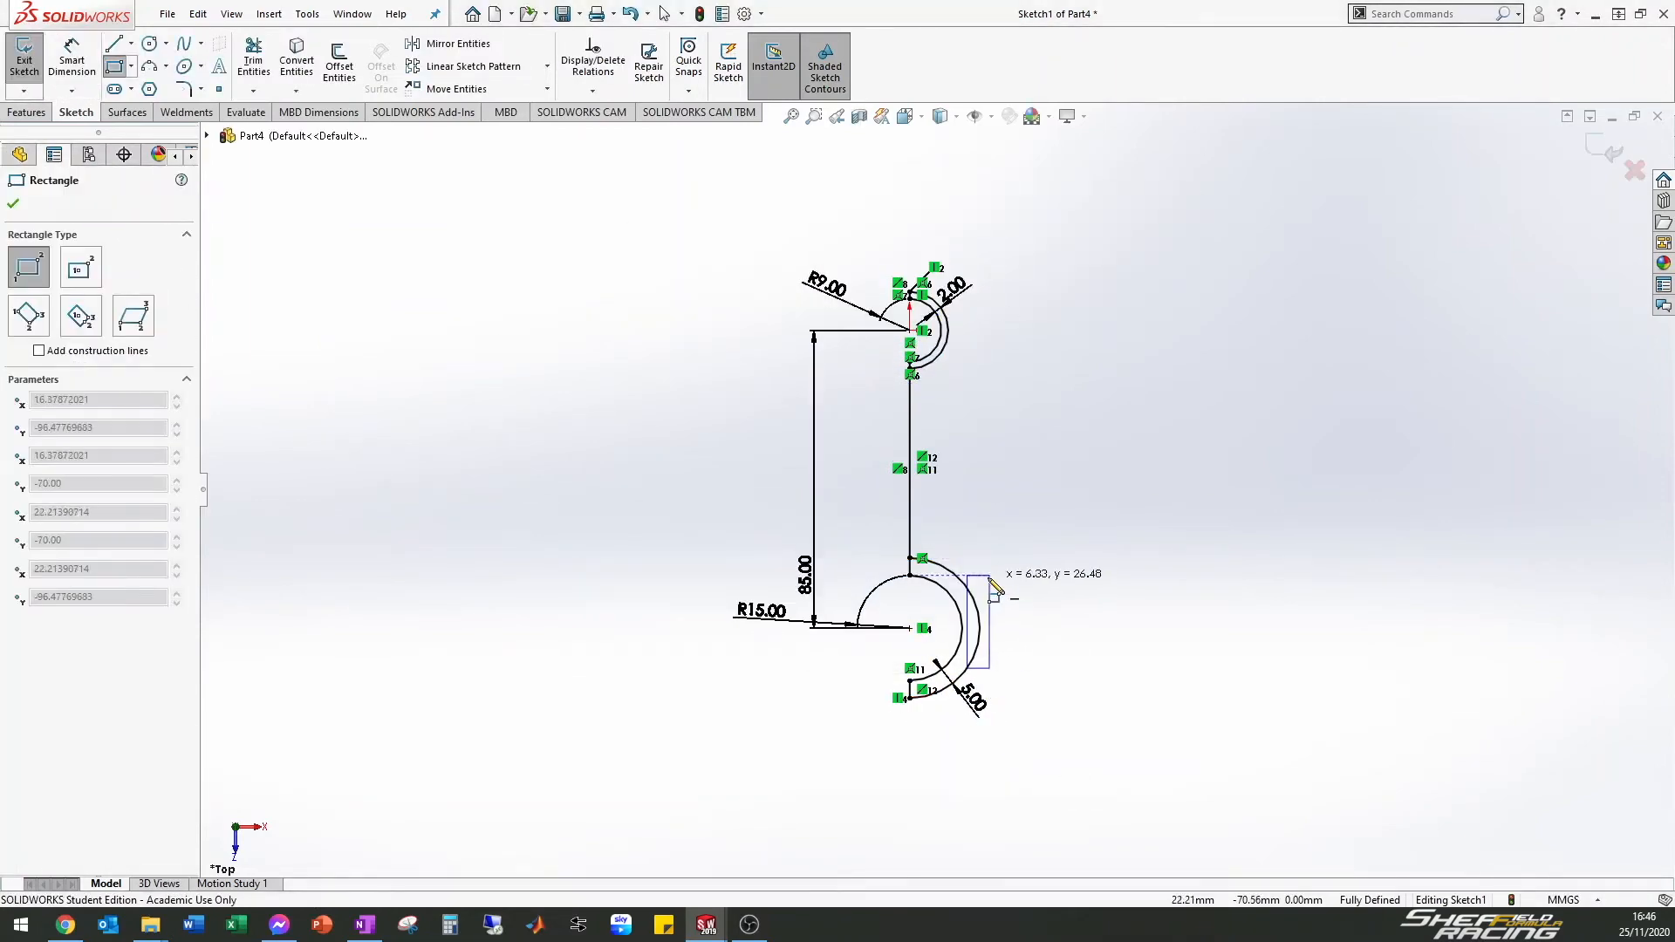
click(997, 576)
Draw an arc from the rectangle's upper inner corner and continue it with a sloped line about 45 mm long towards the small end
click(149, 66)
click(83, 267)
click(967, 576)
click(941, 545)
scroll(942, 545, down, 7)
click(115, 44)
click(846, 389)
click(872, 168)
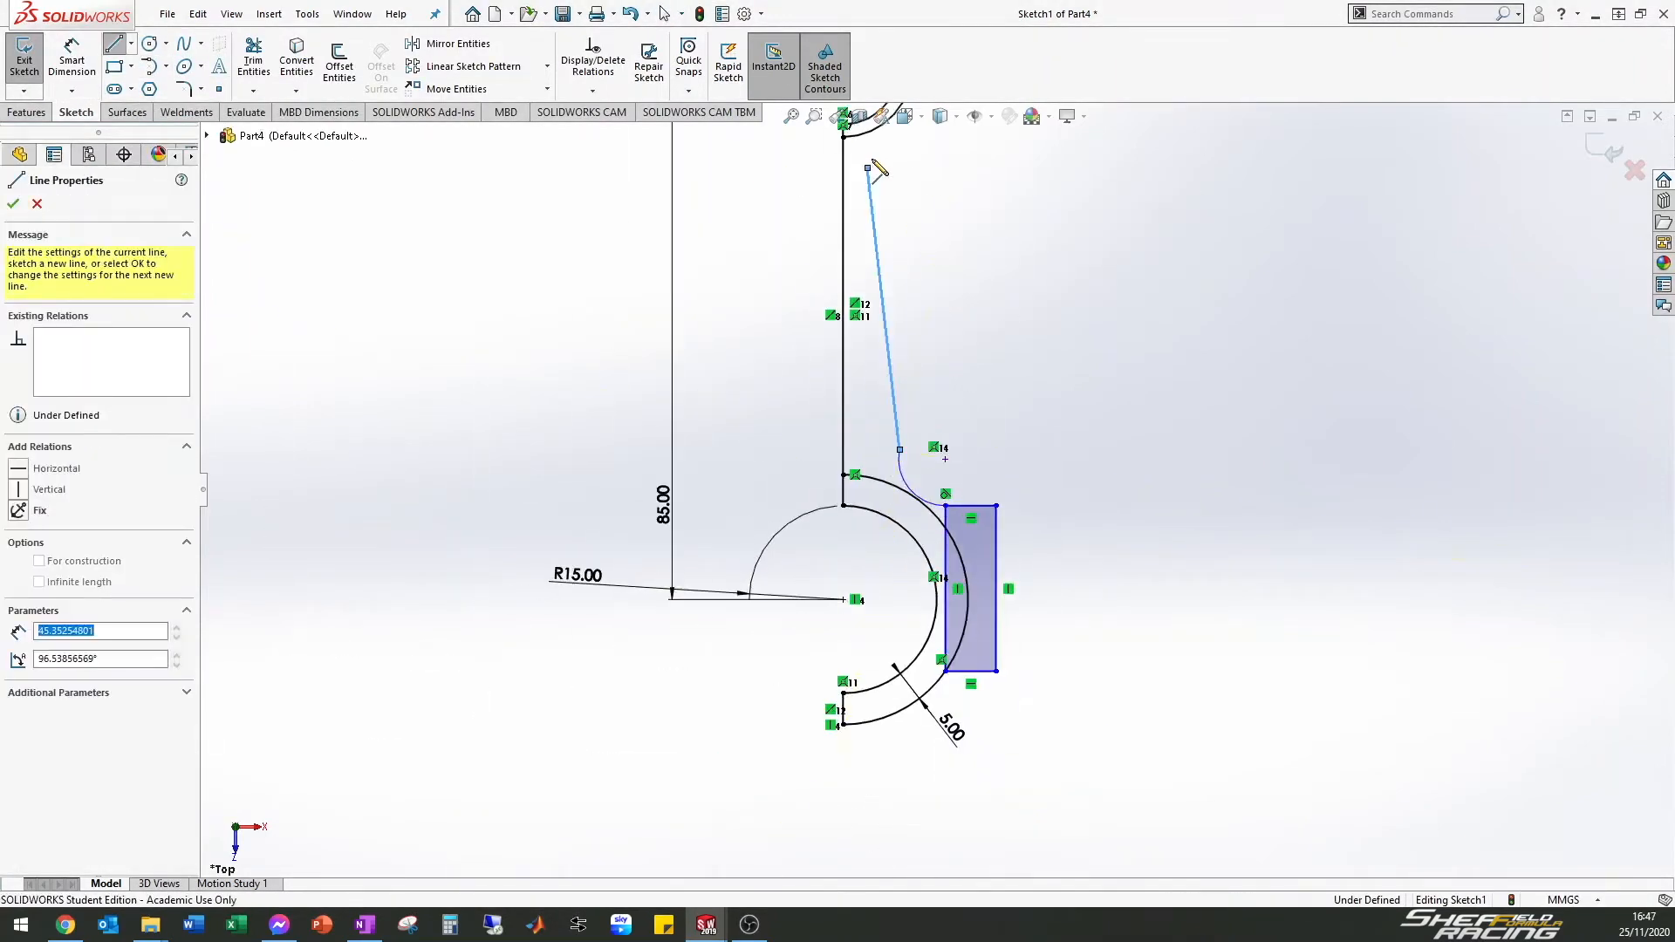
Join the sloped line to the small end with an arc of about 10 mm radius and trim the overlapping segments
click(149, 66)
click(253, 59)
click(948, 721)
click(959, 721)
click(904, 366)
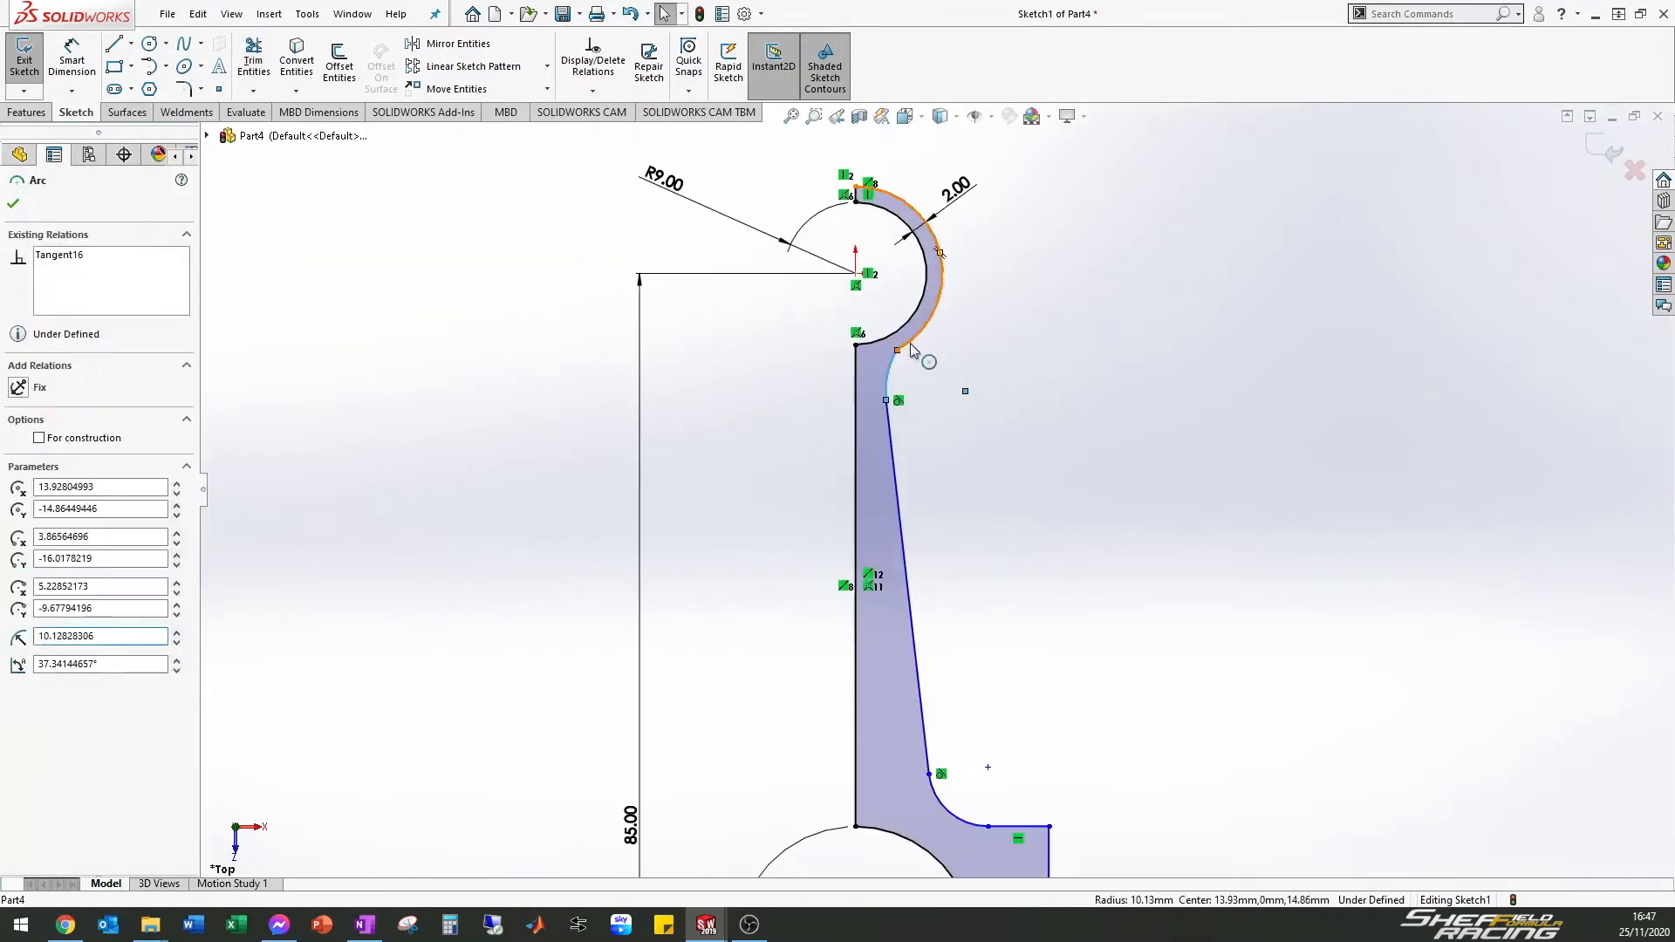
Set the angle between the vertical centre line and the sloped shank line to 7°
click(72, 59)
click(898, 704)
text(7)
key(Return)
Set the upper transition arc's radius to 15 mm and its centre's vertical distance from the origin to 17 mm
click(902, 354)
click(1025, 428)
text(15)
key(Return)
click(1065, 404)
text(17)
key(Return)
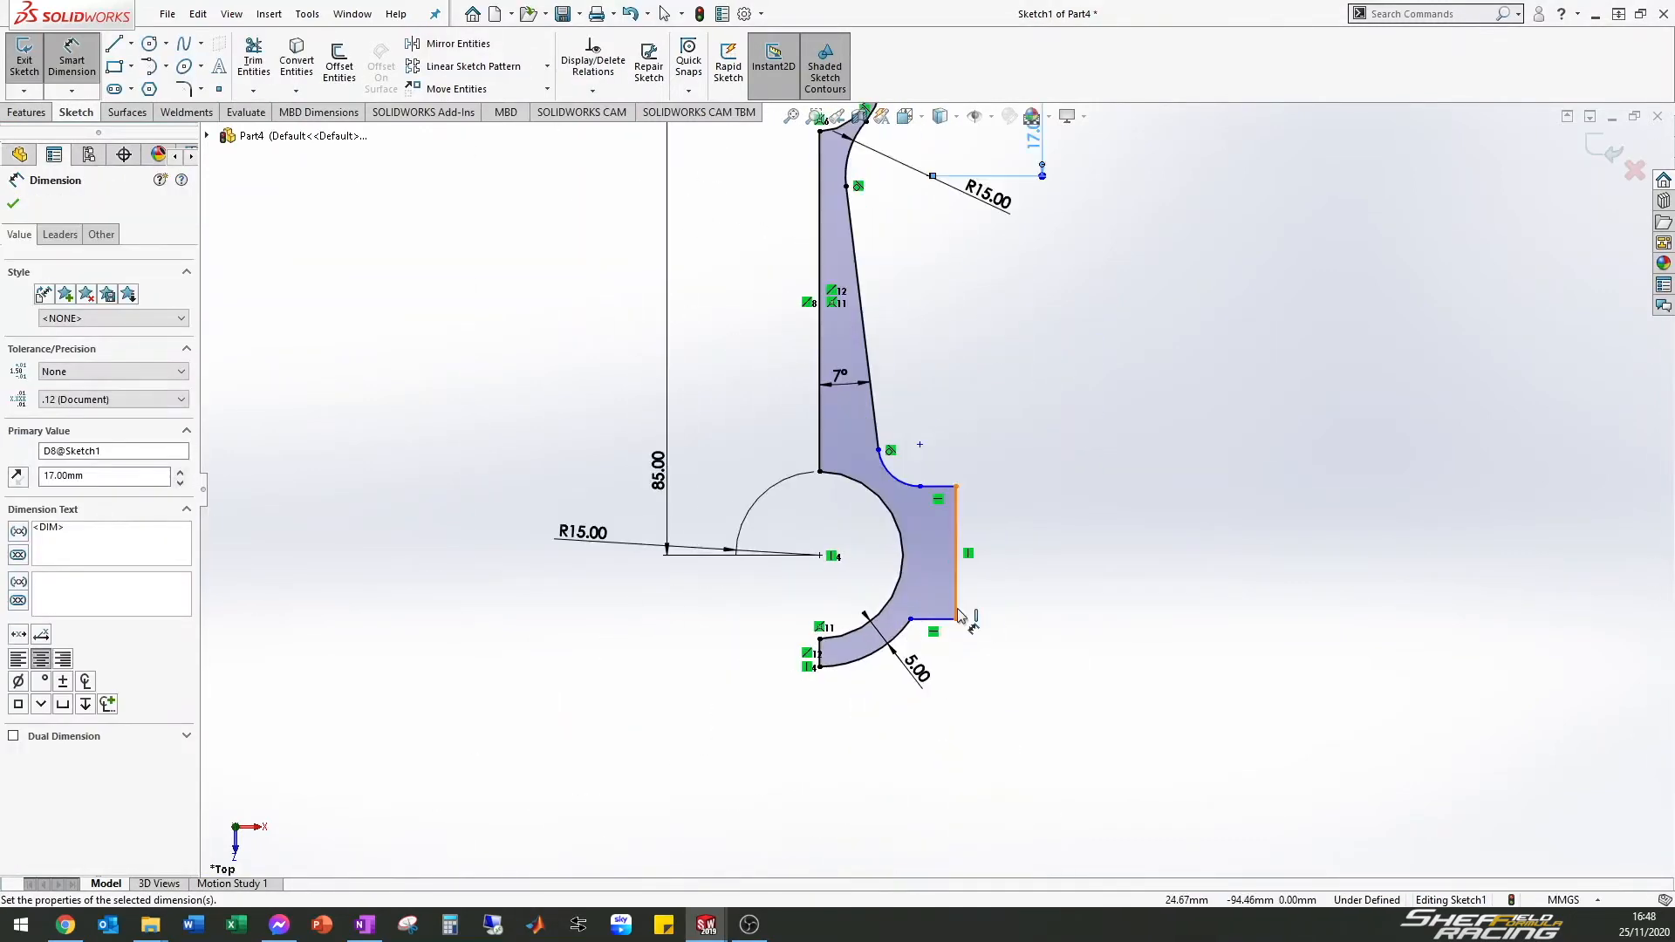
Set the bolt block's lower edge to 12 mm and its outer side to 27 mm from the centre line
click(1058, 667)
text(12)
click(1058, 719)
text(27)
key(Return)
Dimension the bolt block's upper edge and set the block's outer side height to 23 mm
scroll(954, 499, up, 1)
click(994, 478)
key(Return)
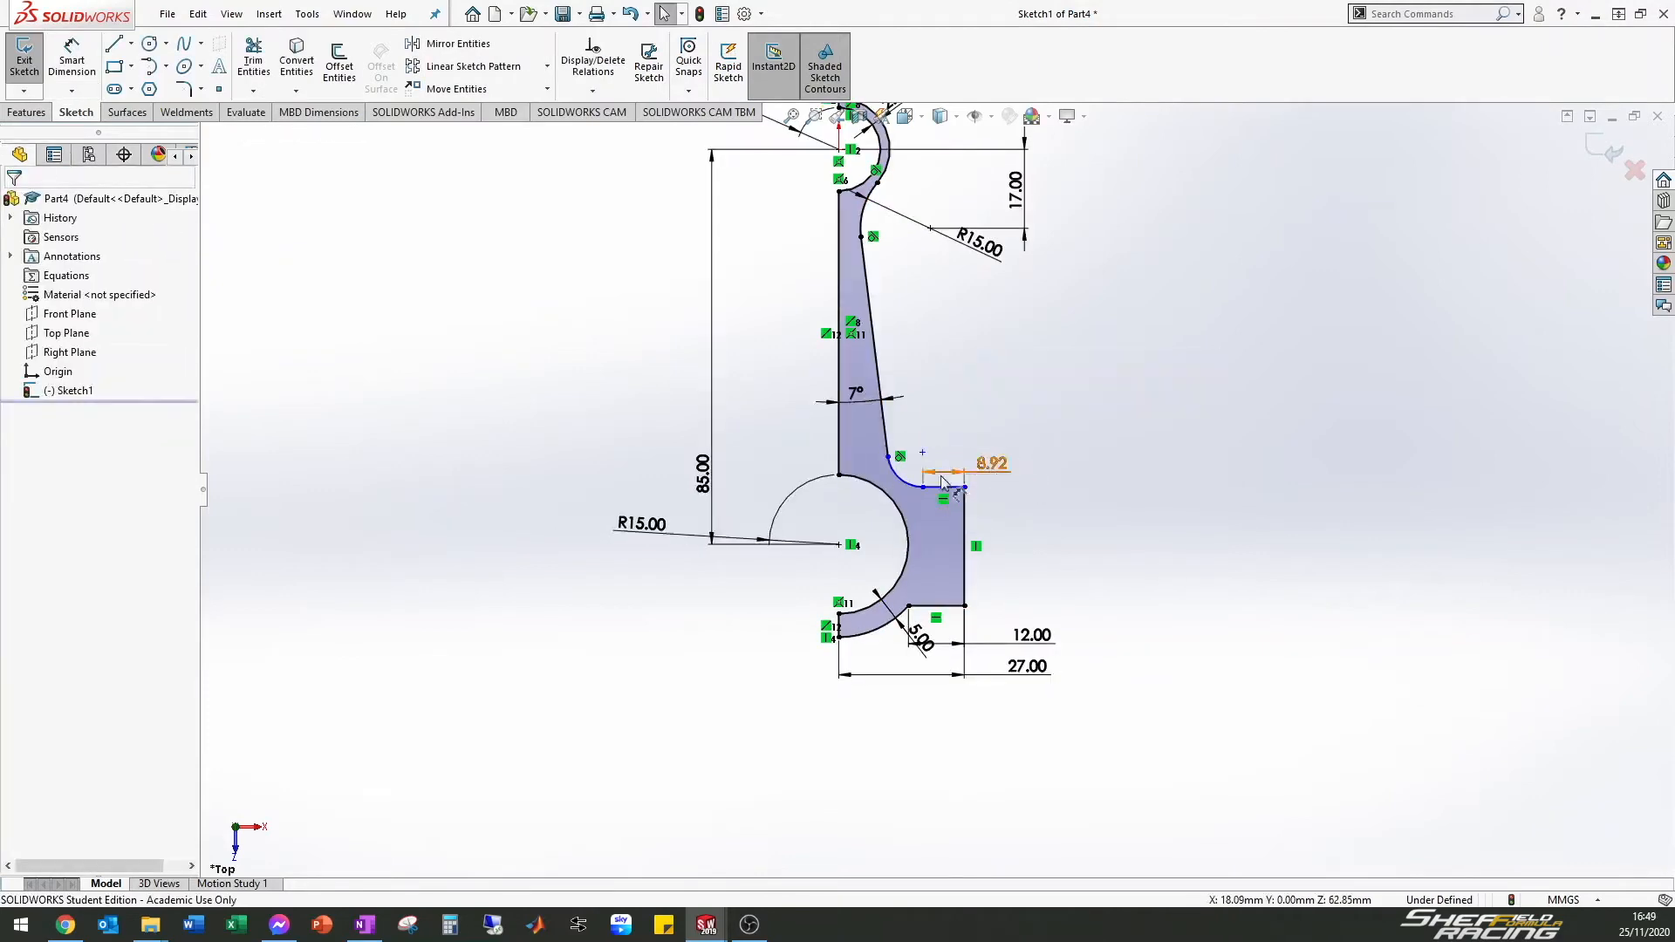
scroll(1047, 516, down, 1)
click(951, 558)
click(1012, 551)
text(23)
Set the lower transition arc's radius to 35 mm and the bolt block's upper edge length to 2 mm
click(872, 456)
click(1039, 382)
text(35)
double_click(984, 474)
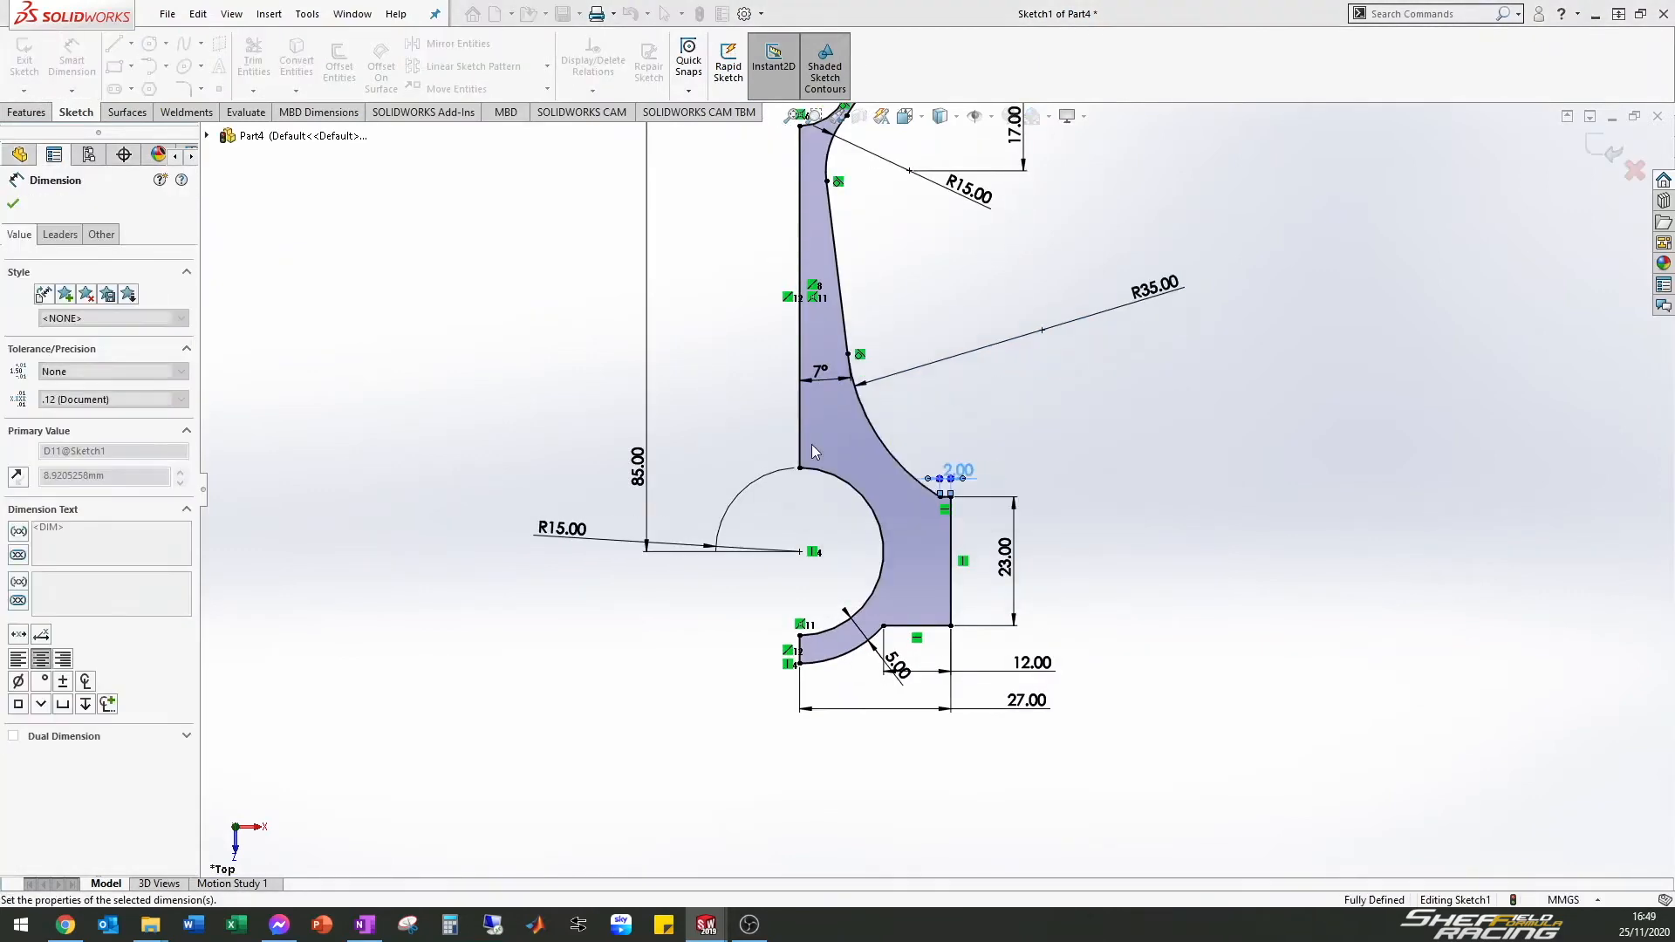
text(2)
Extrude the finished half profile as a blind boss
scroll(828, 471, up, 2)
click(28, 113)
click(31, 63)
double_click(75, 371)
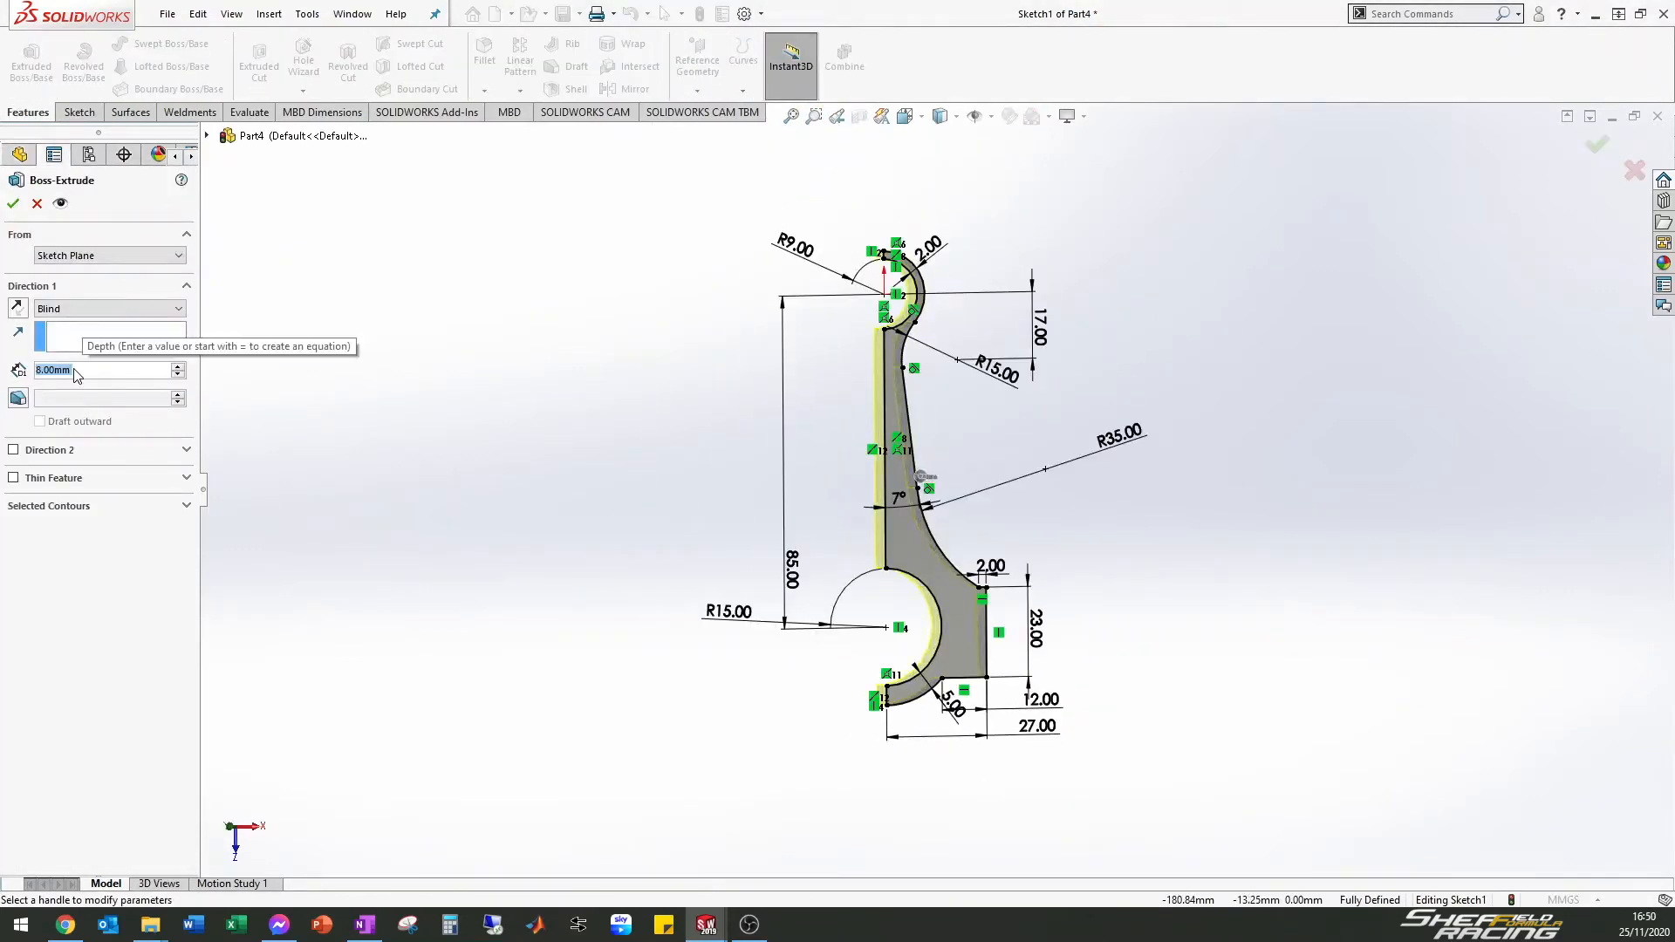
text(10)
key(Return)
Start a sketch on the rod's flat face and draw a circle around the big end bore, concentric with it
scroll(933, 602, down, 2)
middle_drag(986, 664, 946, 683)
scroll(945, 567, up, 1)
click(926, 489)
click(149, 43)
click(920, 735)
click(1001, 654)
Sketch the shank pocket outline above the circle using a centre line, a sloped line and small rounded corners
click(114, 43)
click(920, 355)
scroll(927, 336, down, 4)
click(965, 445)
scroll(986, 715, up, 2)
click(935, 655)
click(915, 678)
scroll(924, 558, up, 3)
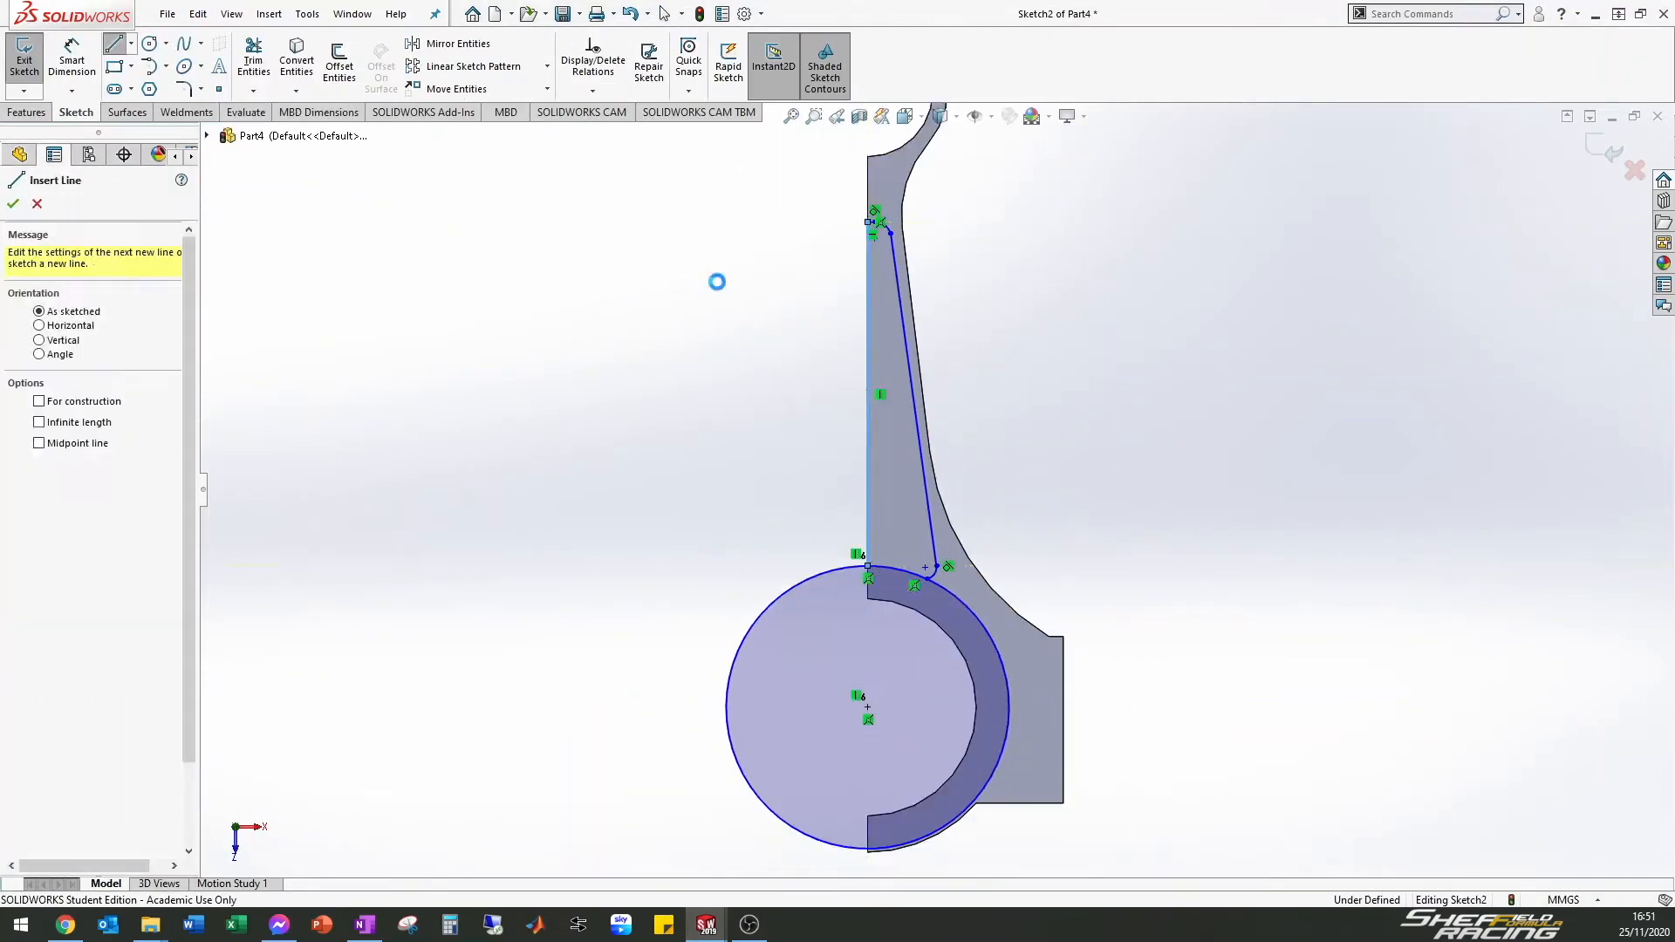
Trim the circle down to the pocket's lower edge and set that edge 5 mm from the big end bore
click(253, 60)
click(72, 61)
click(888, 792)
text(5)
Set the pocket's sloped side 3 mm from the shank's outer edge
click(919, 503)
click(932, 515)
click(1126, 550)
text(3)
key(Return)
Set the pocket's upper corner radius to 1 mm and dimension the pocket top's vertical distance from the origin
scroll(861, 294, down, 8)
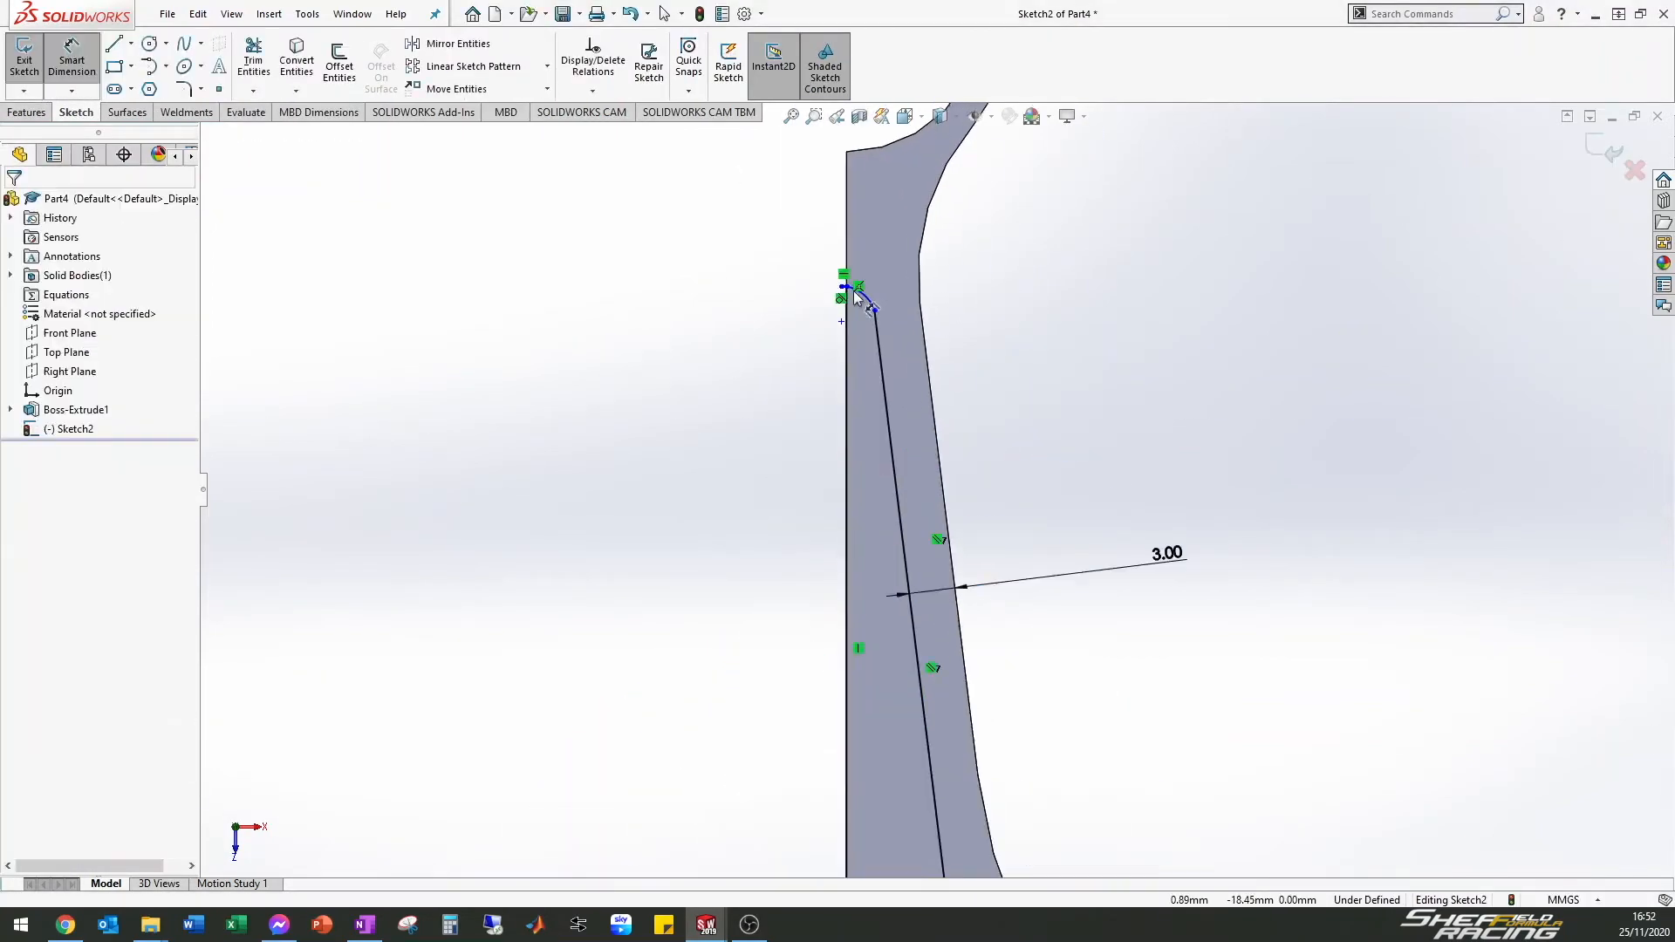
click(920, 449)
click(969, 474)
click(923, 513)
text(1)
key(Return)
scroll(933, 523, up, 3)
click(844, 296)
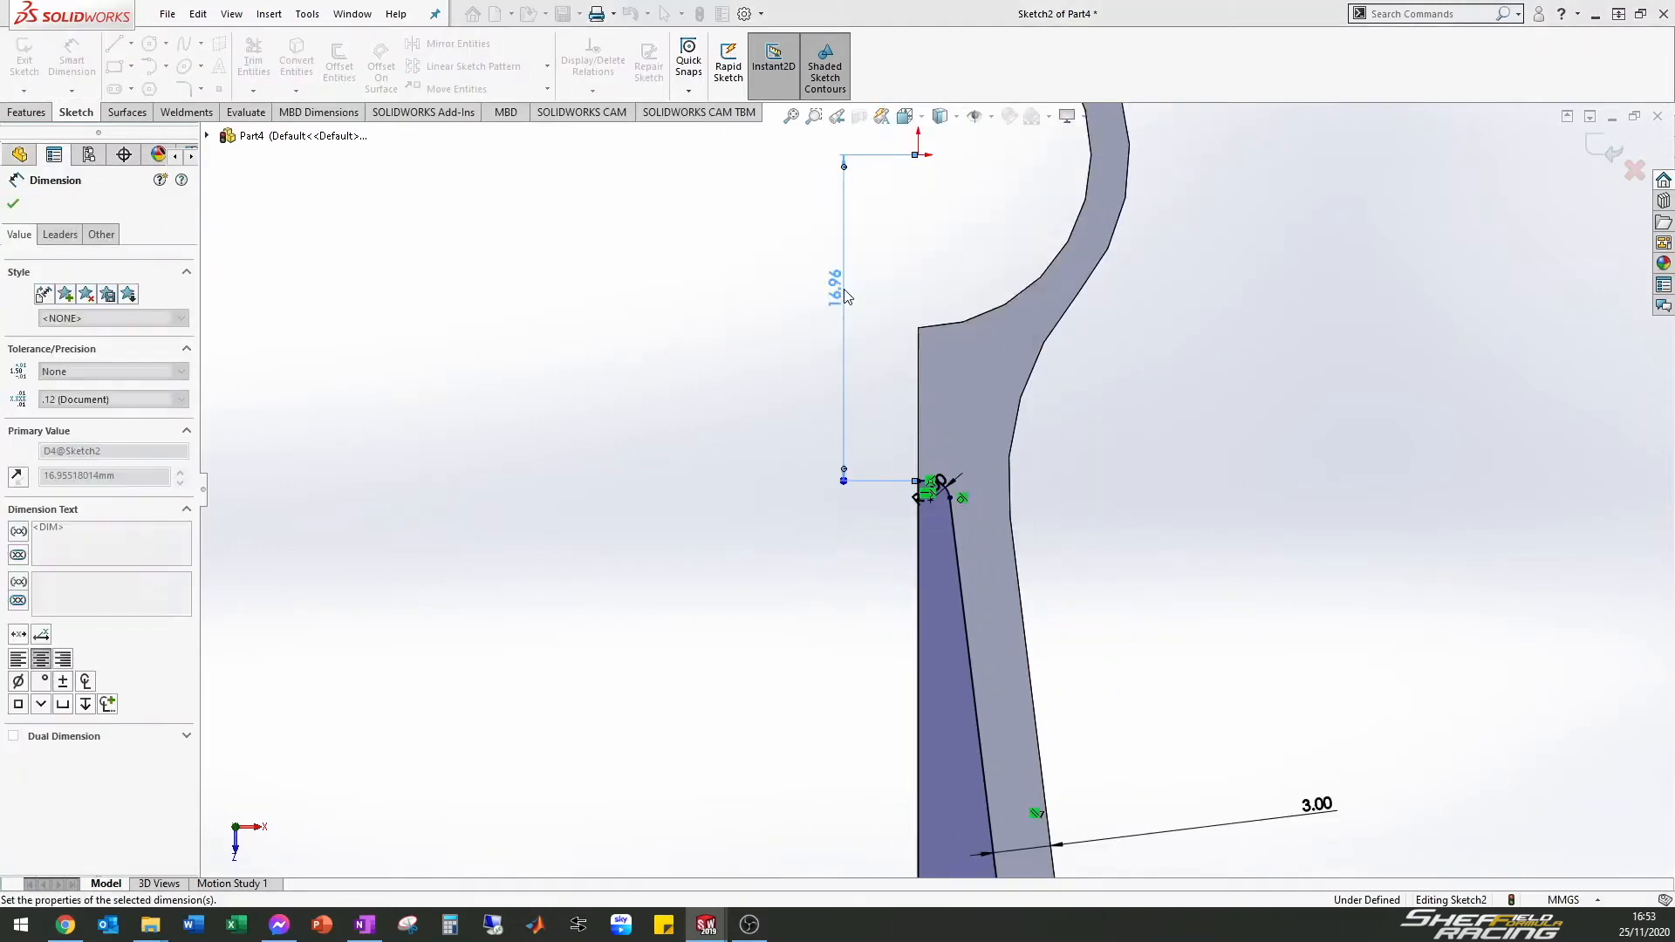
Dimension the rounded corner at the lower end of the pocket outline
scroll(959, 671, down, 5)
click(862, 517)
click(948, 576)
key(Return)
scroll(950, 583, up, 5)
Exit the sketch and cut the pocket into the shank with a blind Extruded Cut
click(25, 61)
click(259, 62)
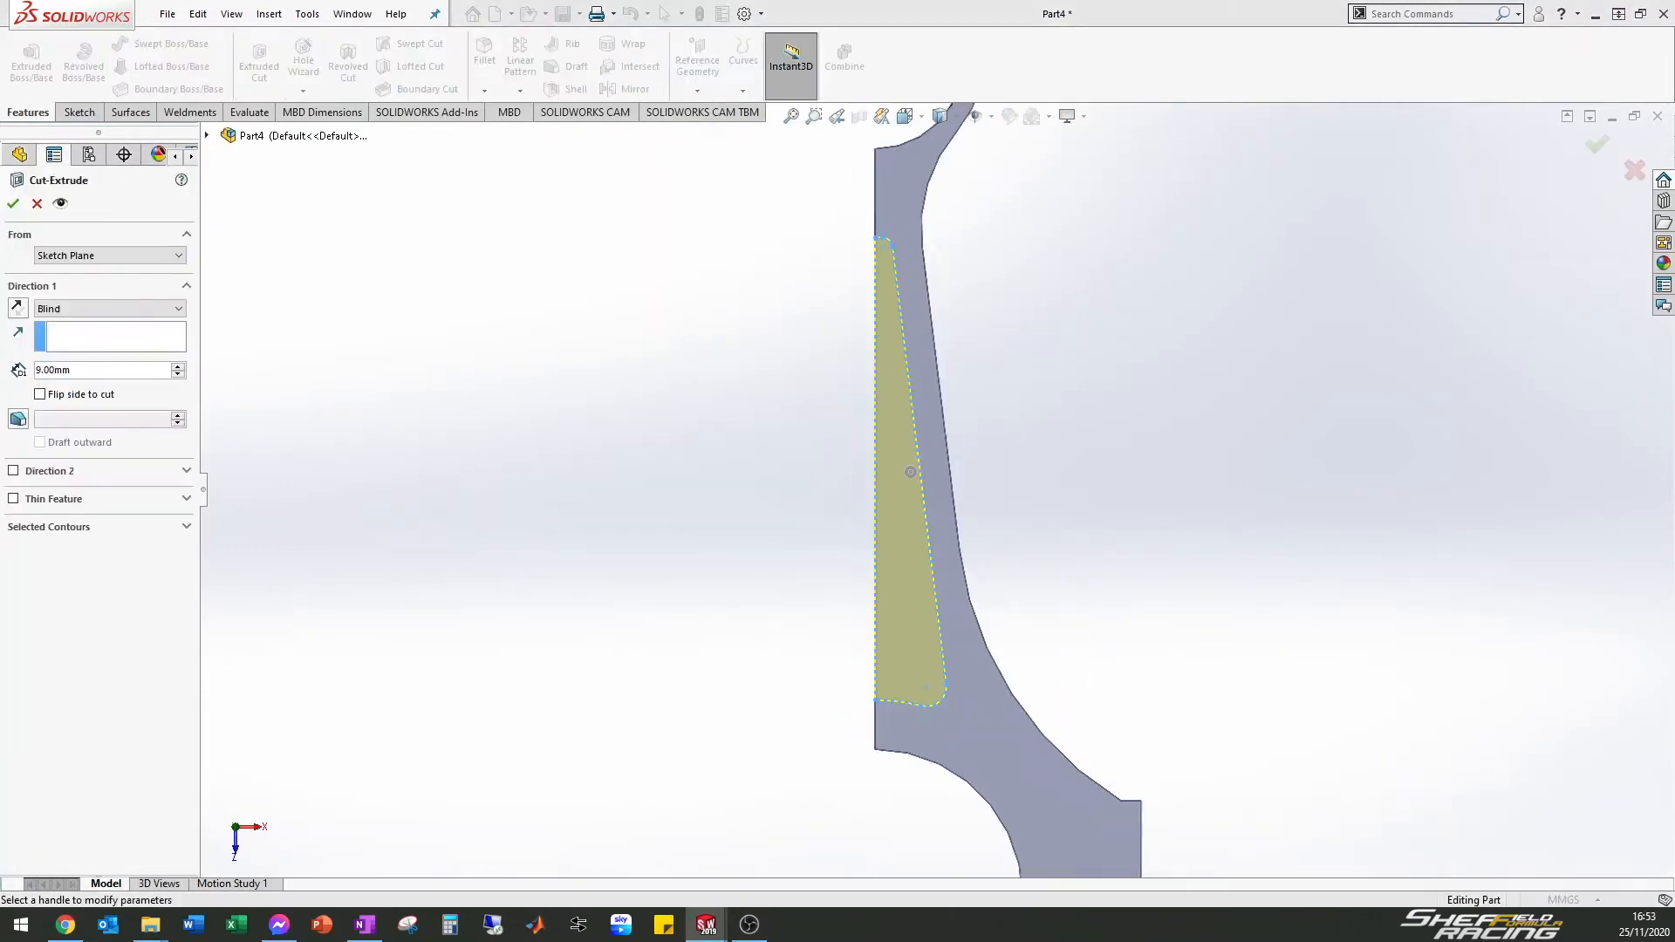
click(13, 203)
Sketch a 6 mm circle on the bolt block's flat end face, centred on the midpoint of its lower edge
middle_drag(908, 471, 681, 285)
click(680, 284)
scroll(951, 645, up, 3)
key(ctrl+1)
scroll(951, 454, down, 5)
click(80, 112)
click(149, 44)
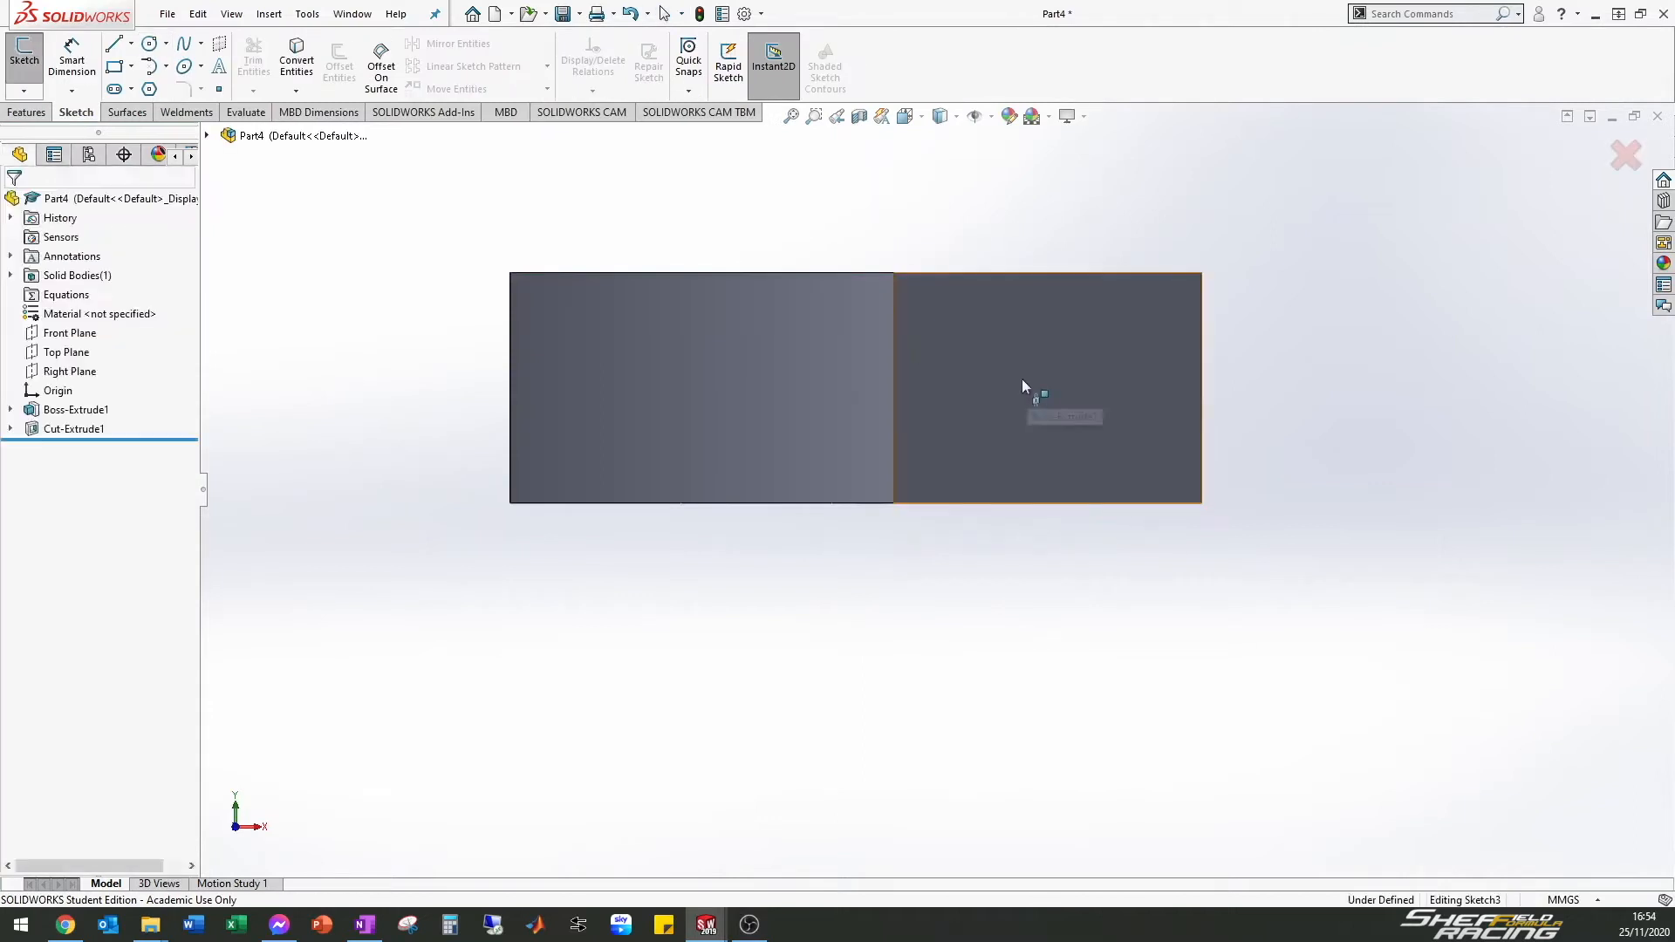
click(1027, 380)
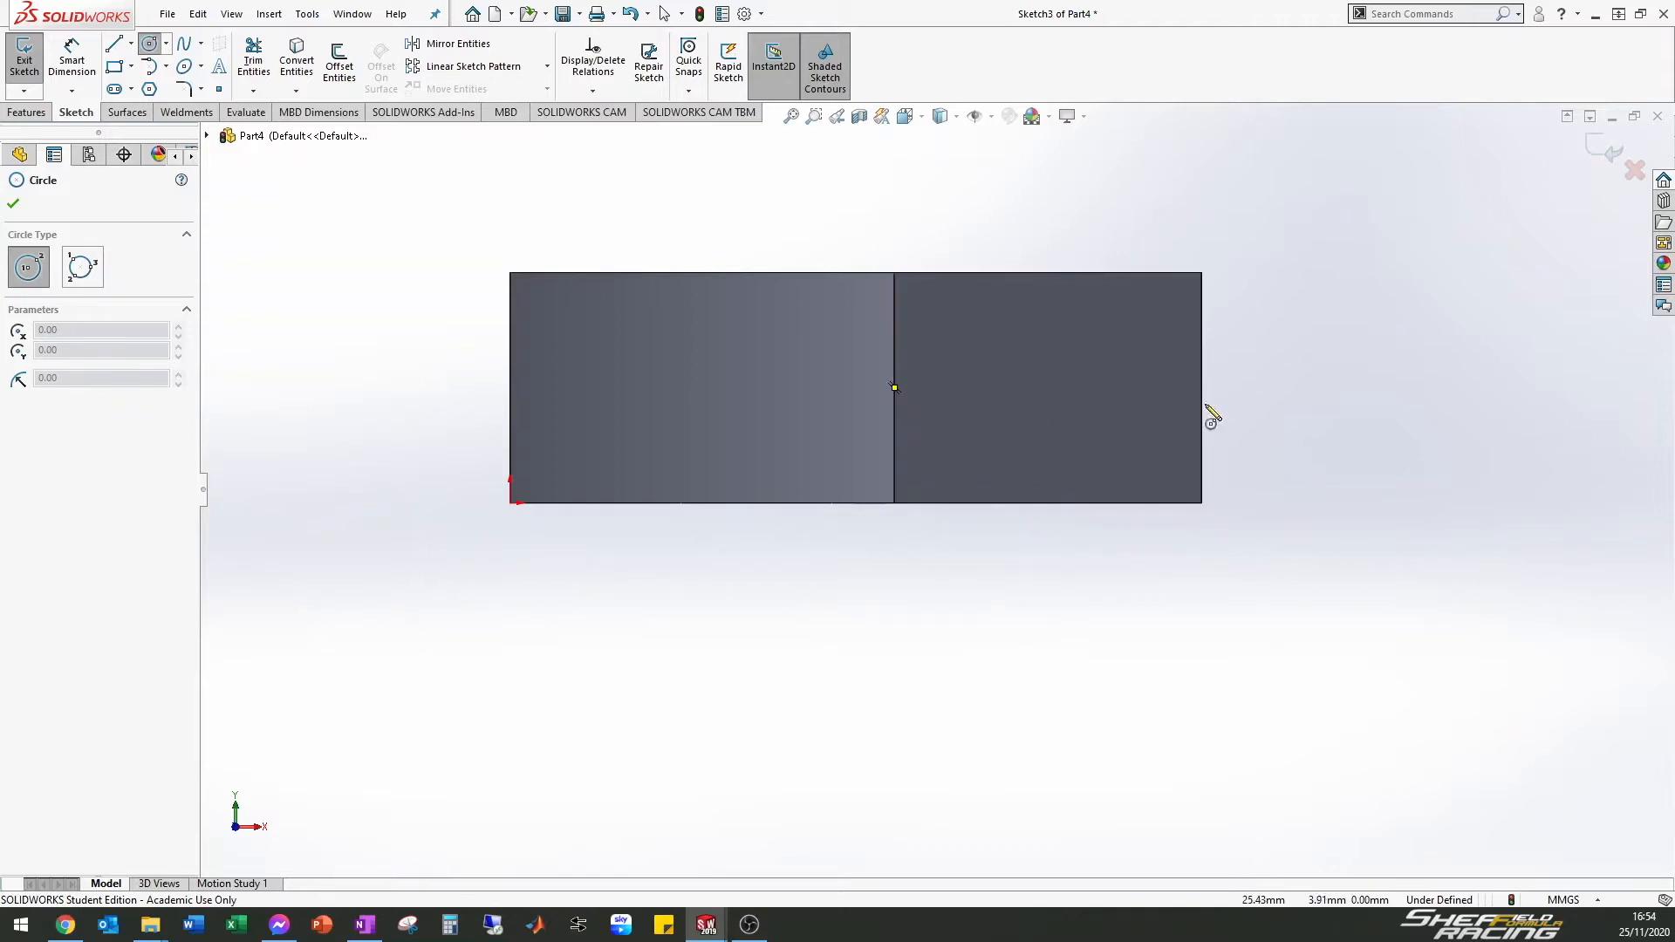
click(1047, 503)
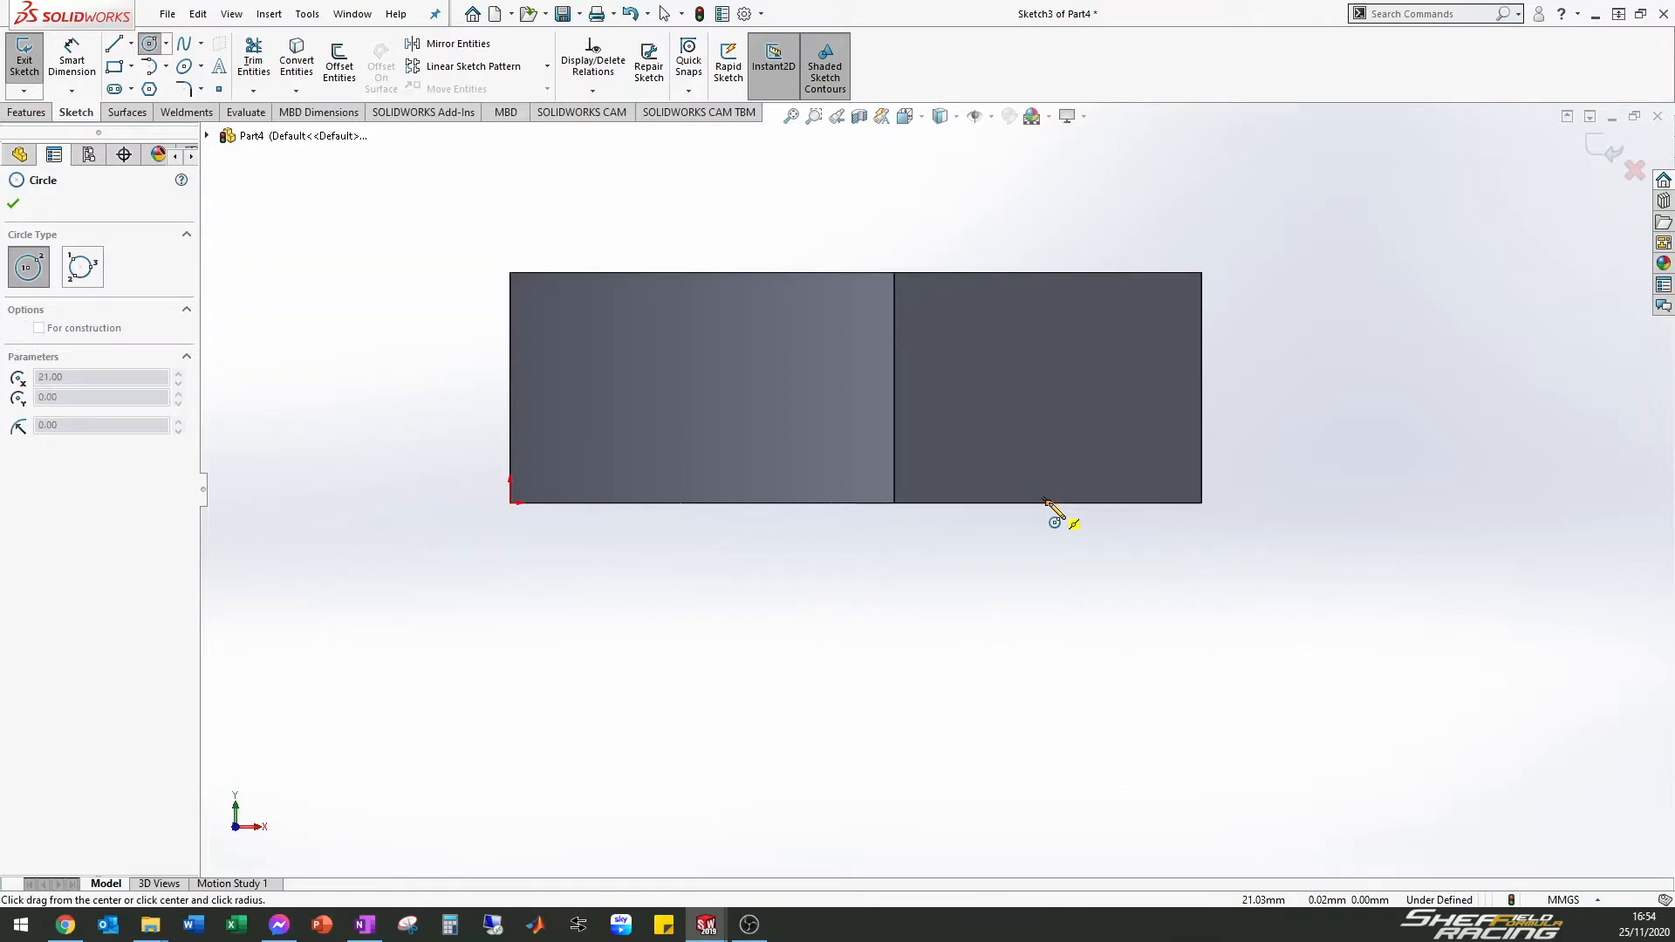
click(1122, 505)
text(6)
key(Return)
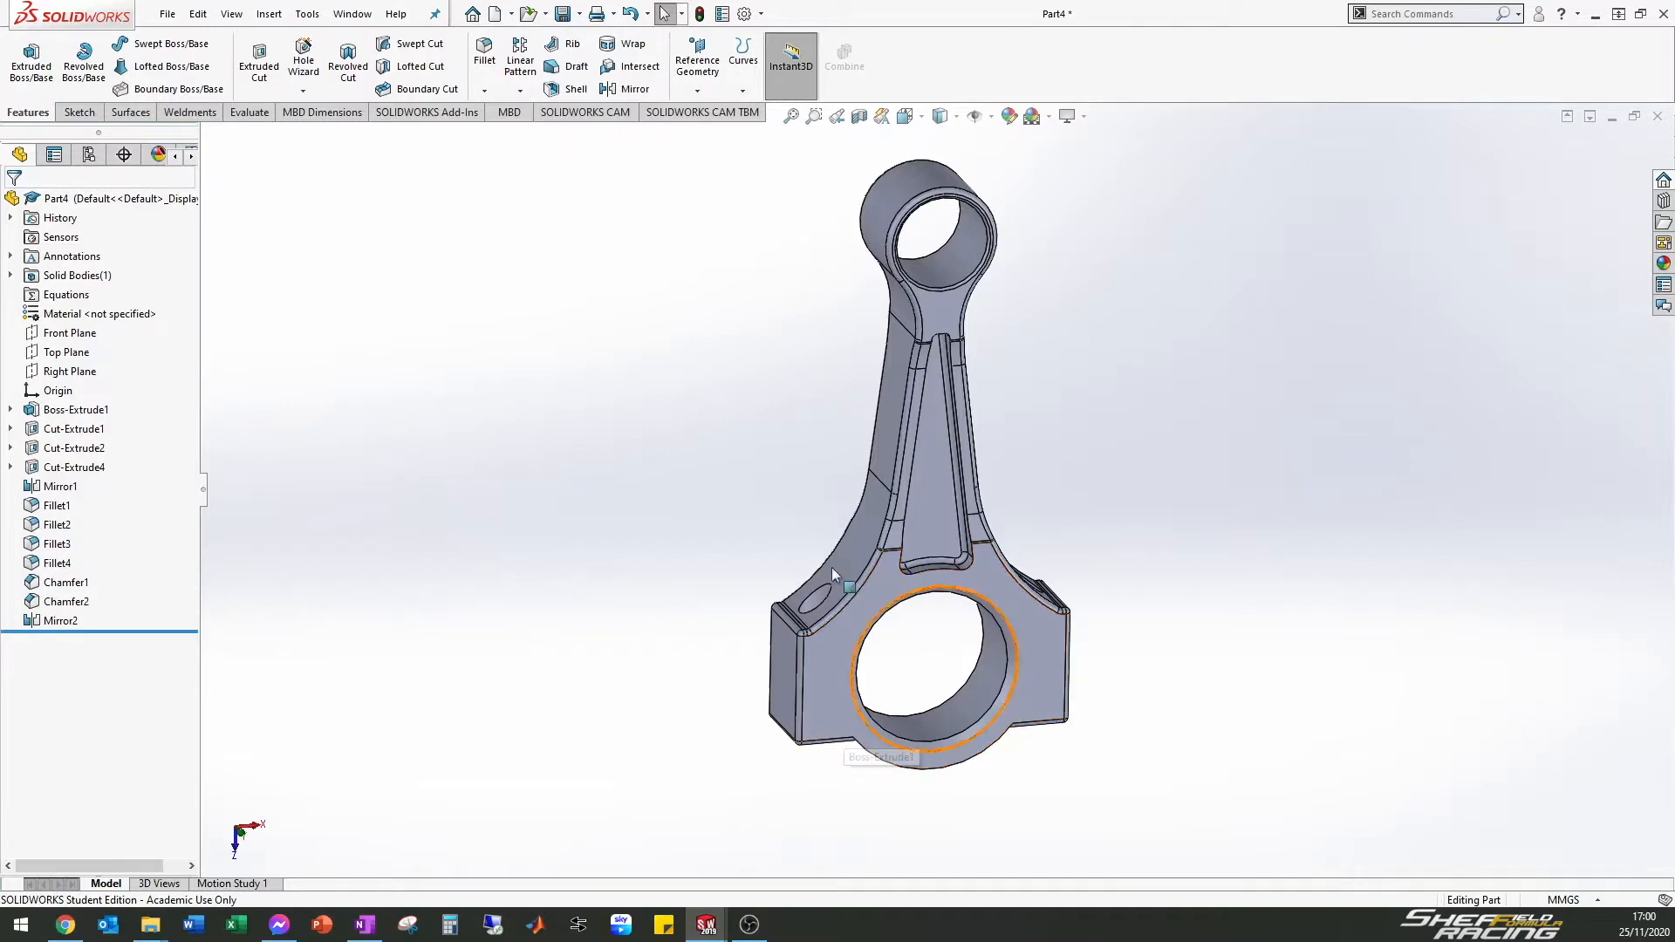
Create a reference point at the centre of the big end bore's inner face
click(699, 81)
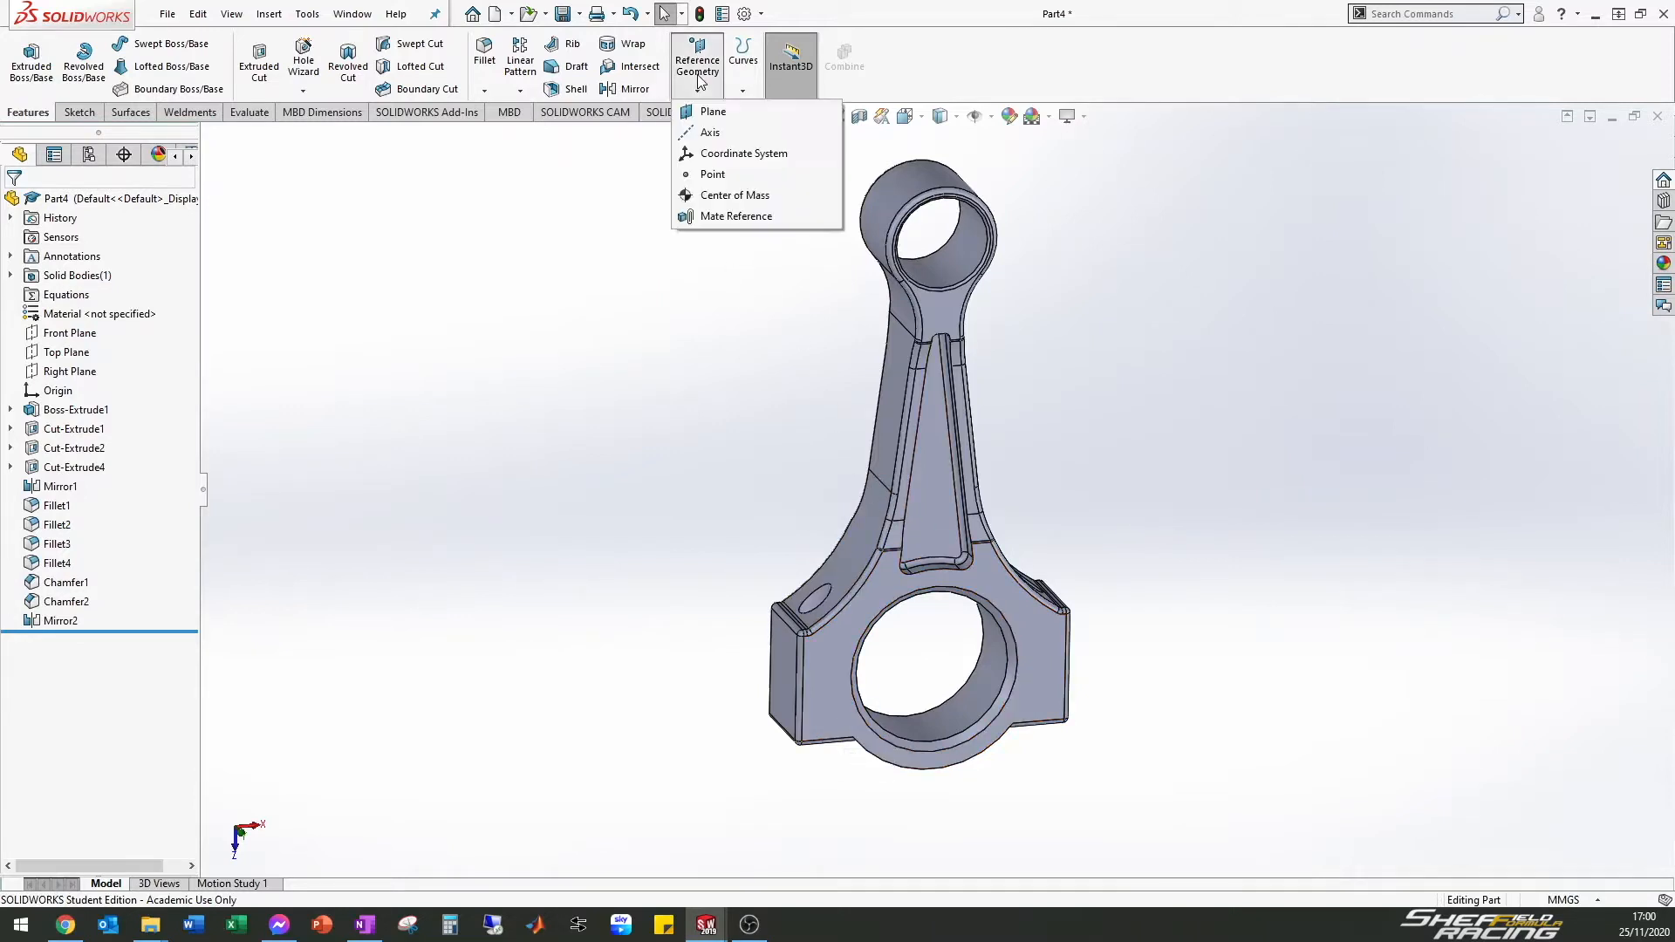
click(738, 178)
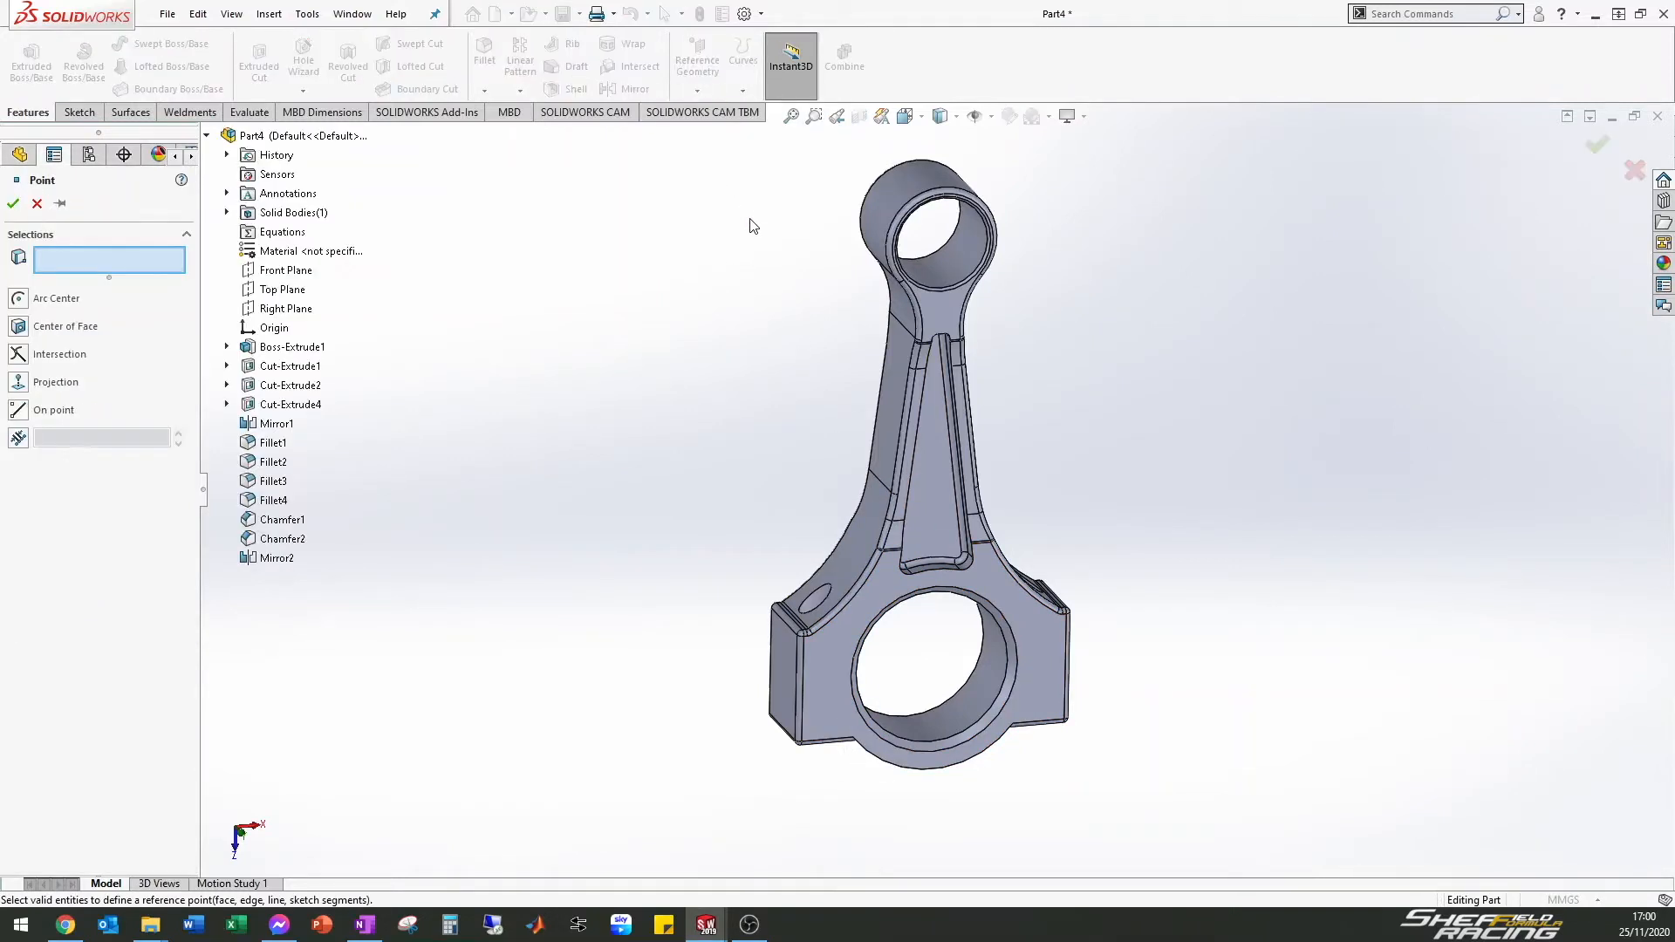
click(957, 714)
middle_drag(951, 698, 912, 524)
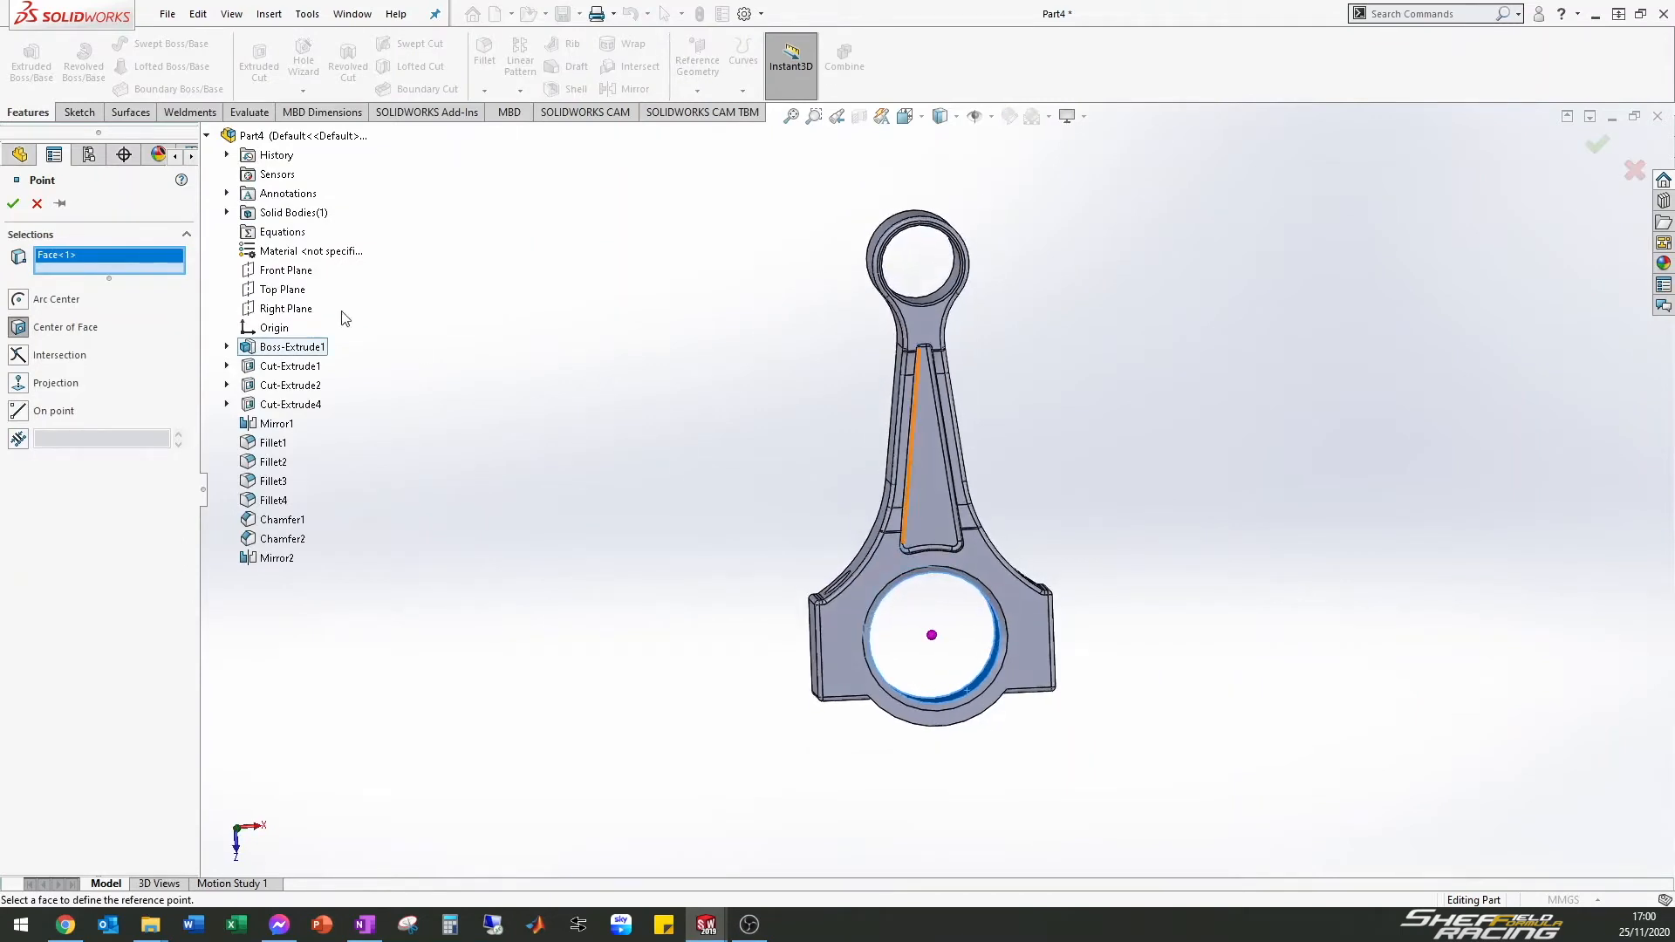
click(13, 203)
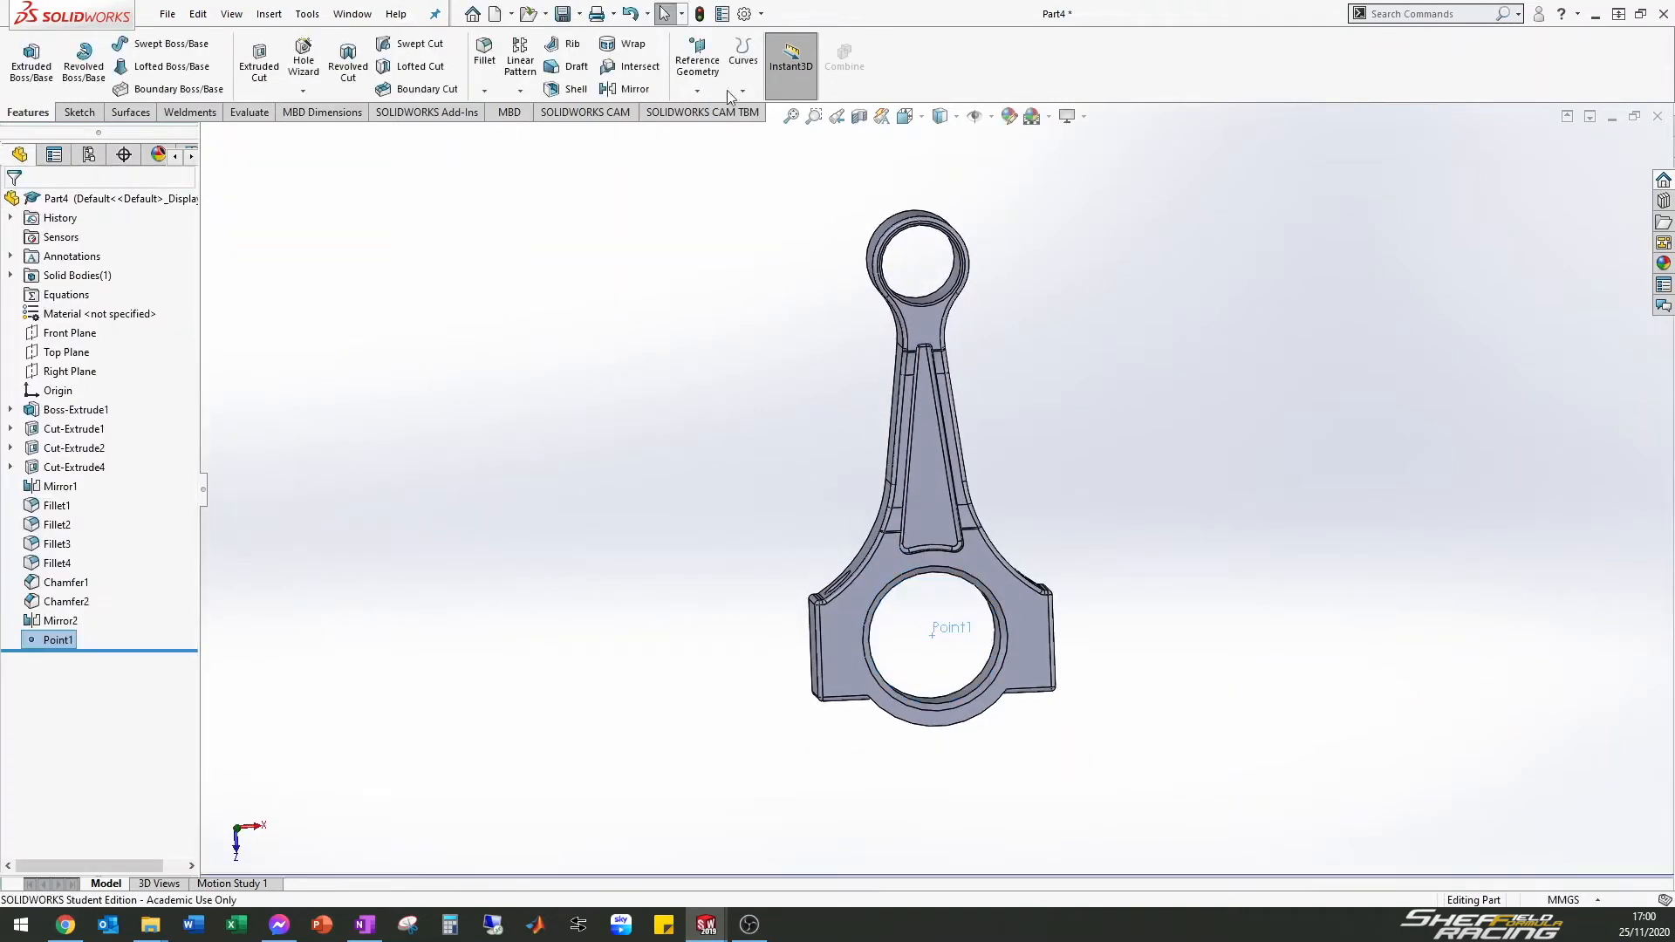
Create a reference plane through the bore's centre point, parallel to the Front Plane
click(698, 90)
click(723, 117)
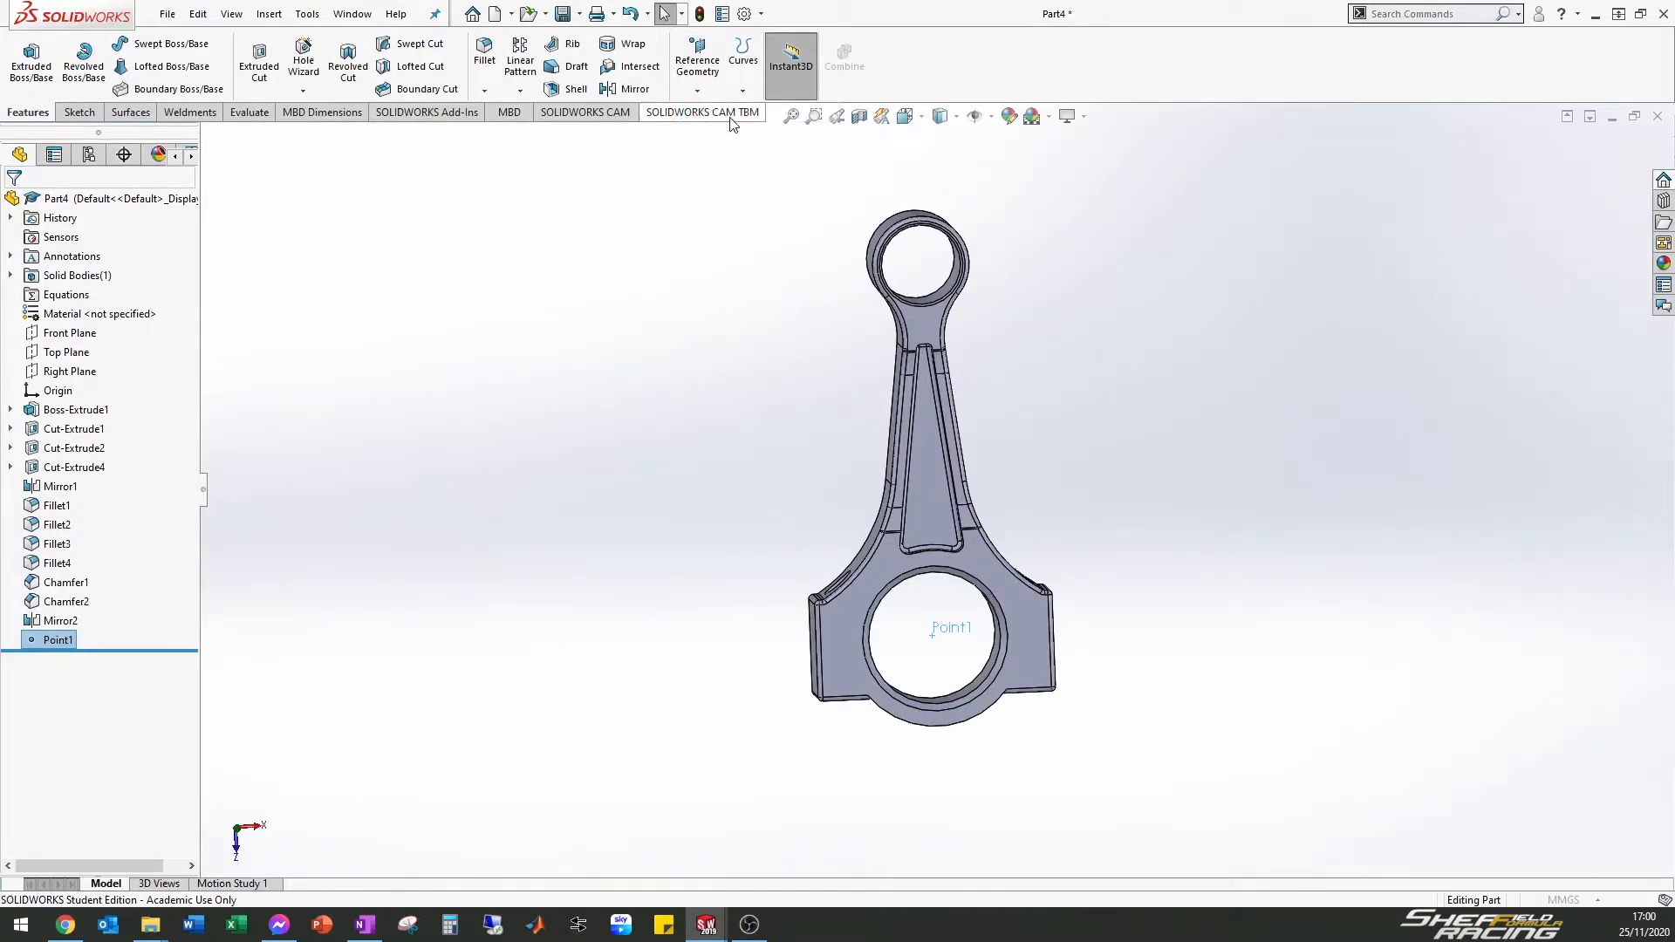
middle_drag(925, 506, 910, 646)
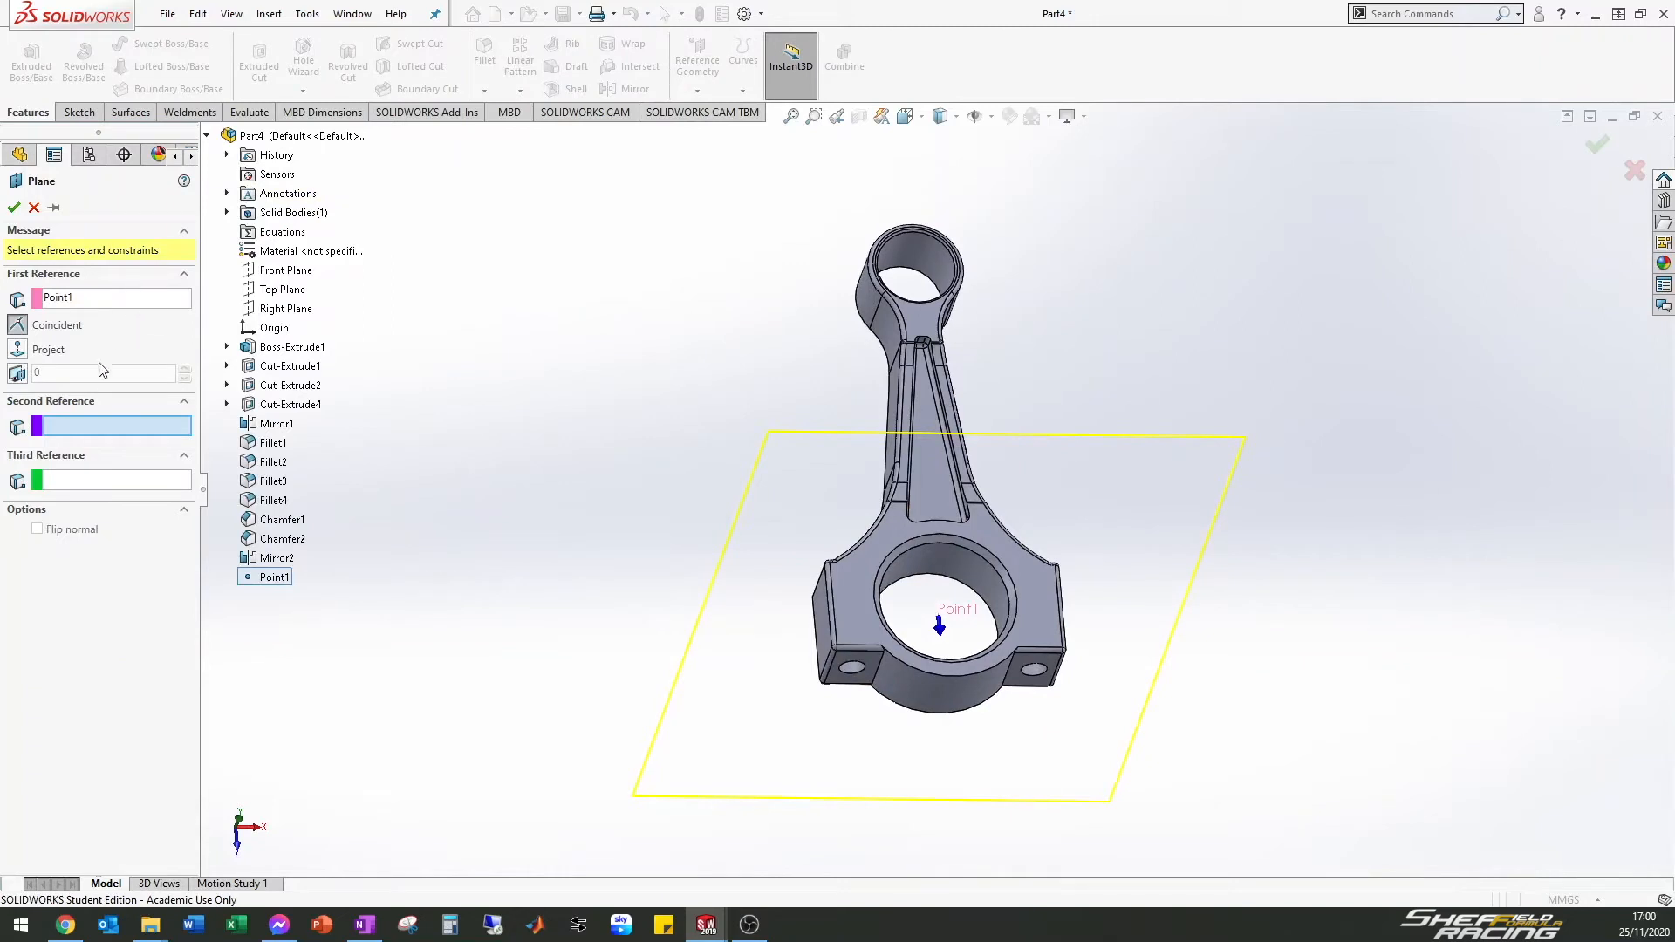
right_click(283, 296)
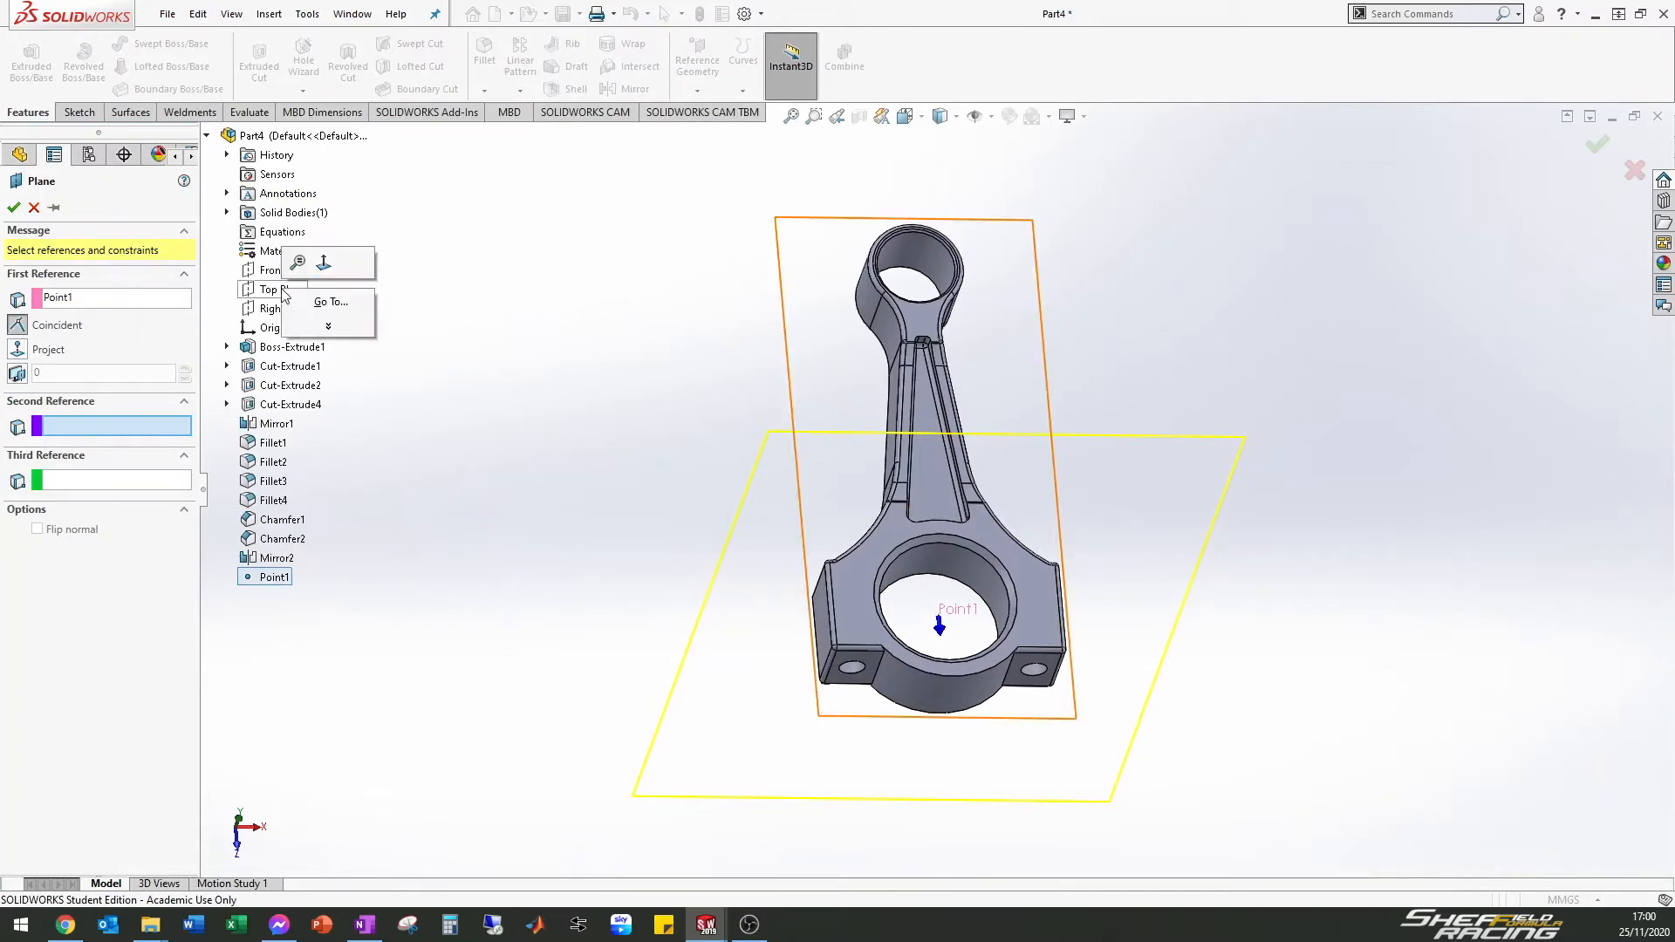
right_click(268, 277)
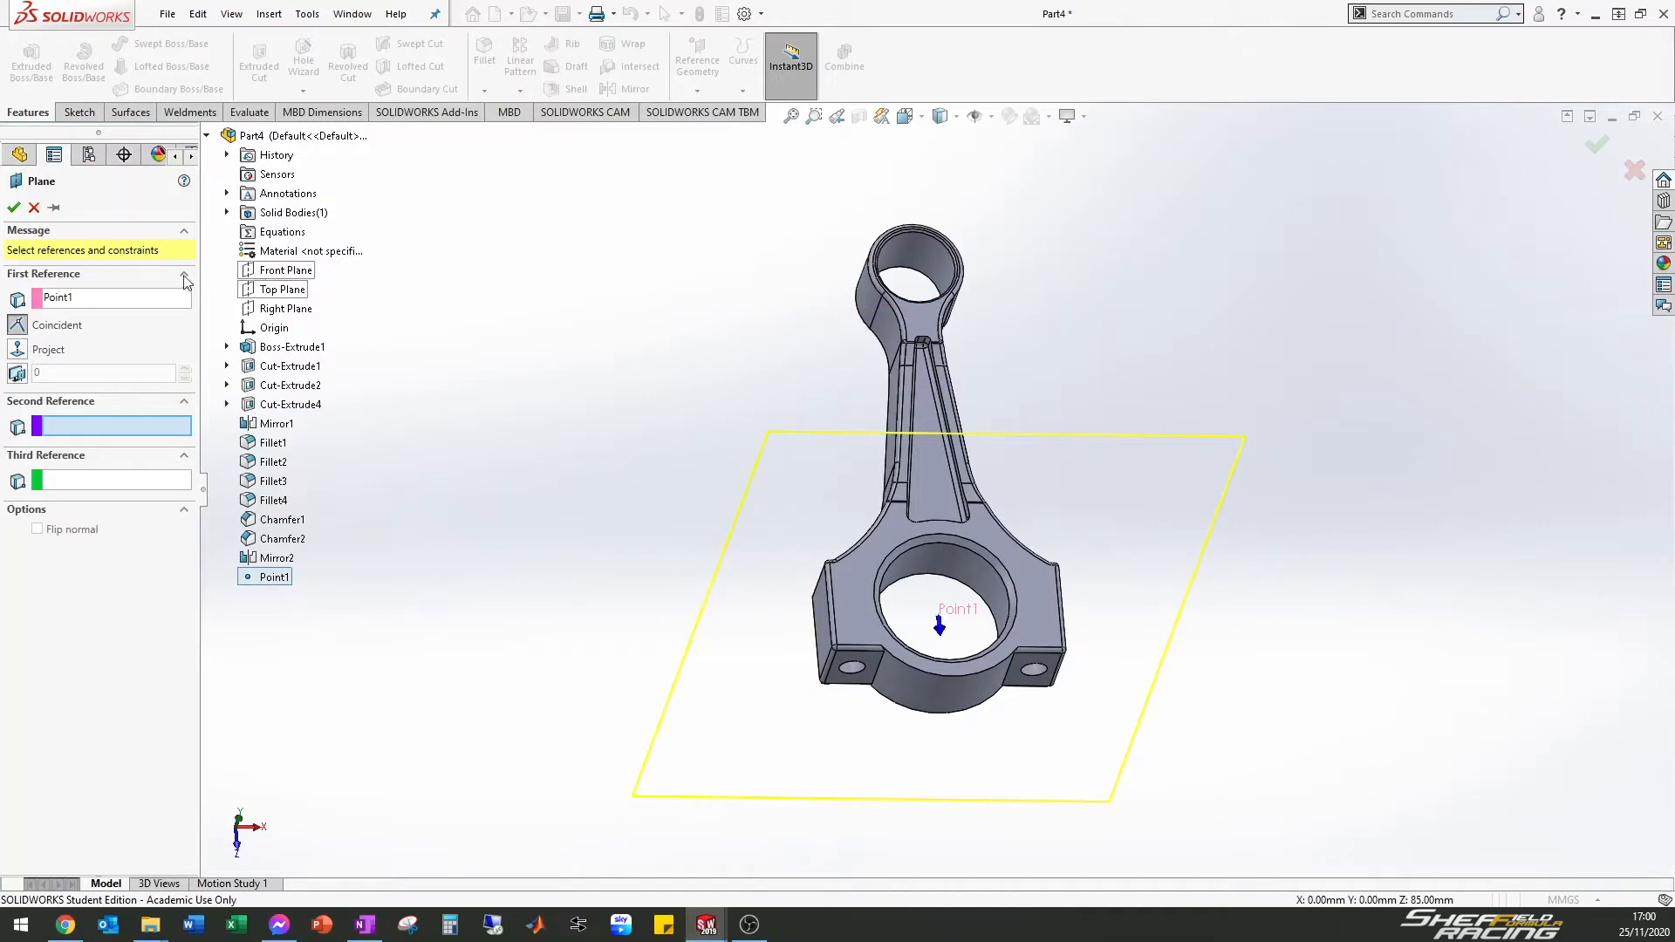
click(274, 271)
middle_drag(748, 236, 783, 445)
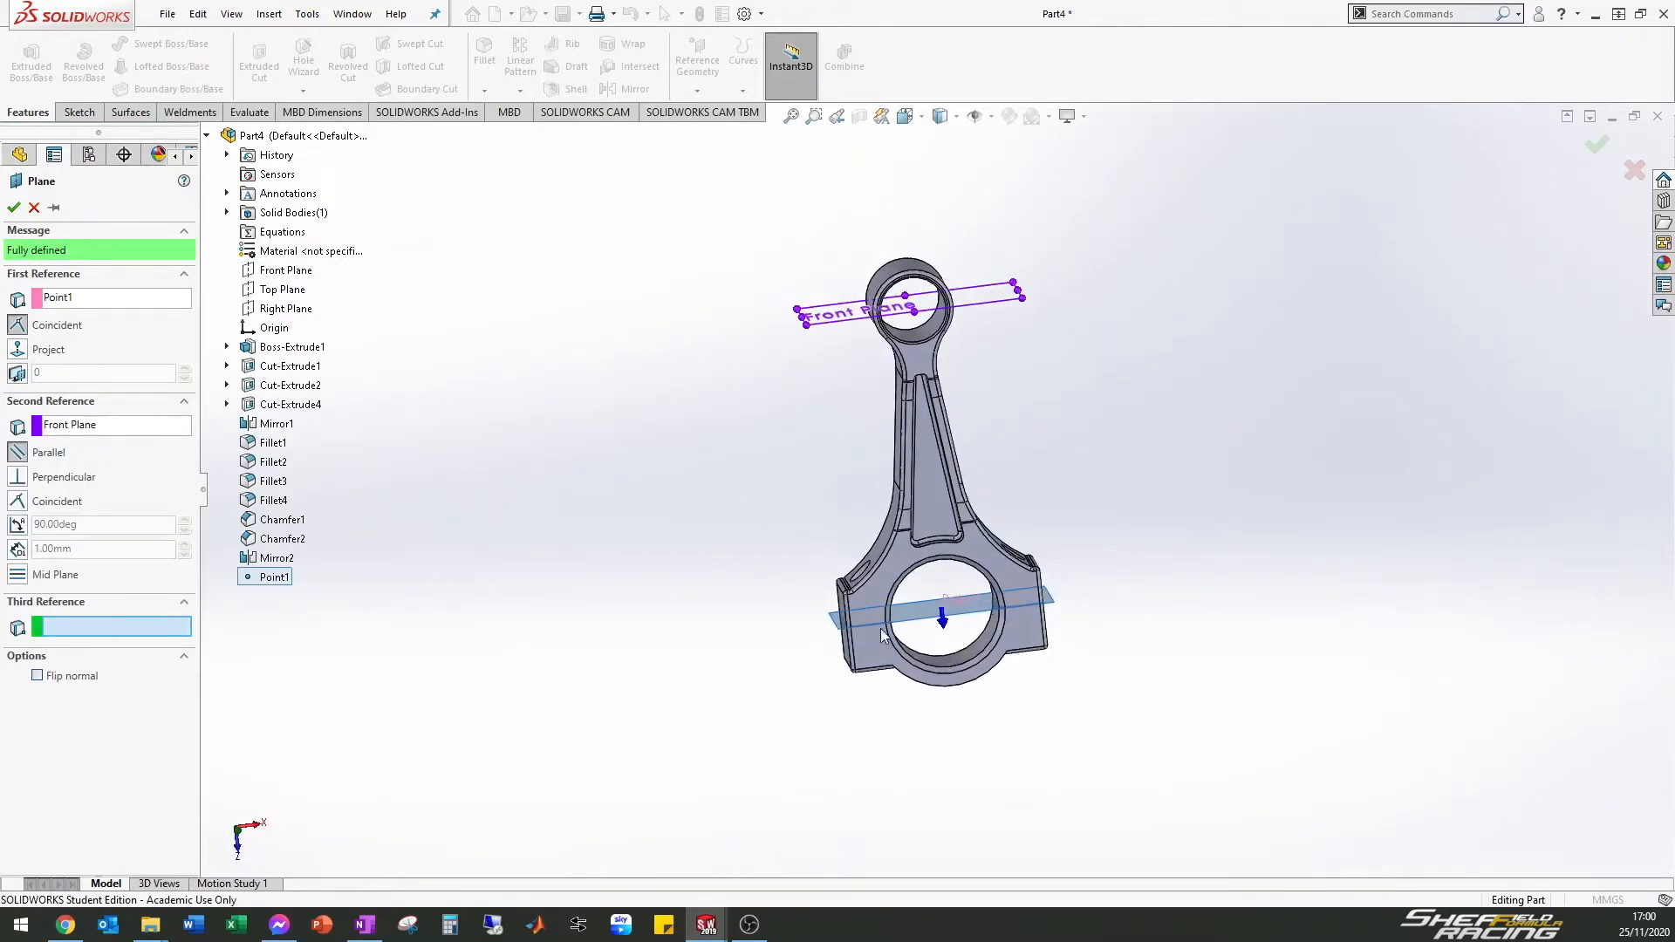
click(14, 208)
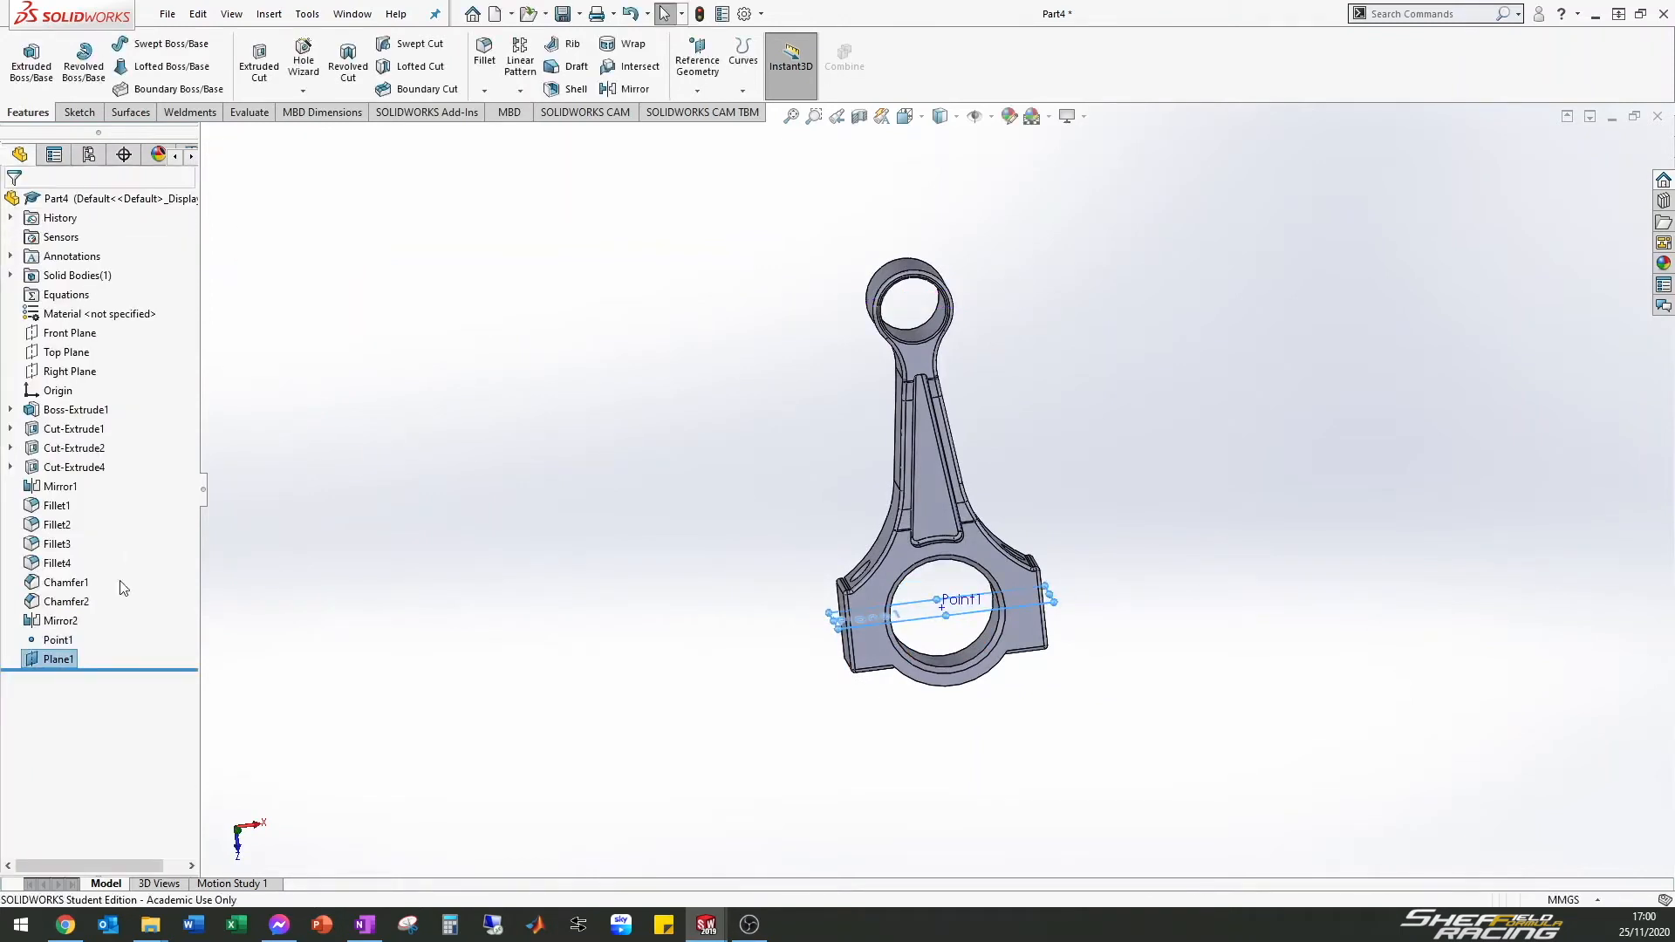
Find the Split command and cut the rod using the new reference plane as the trim tool
click(543, 419)
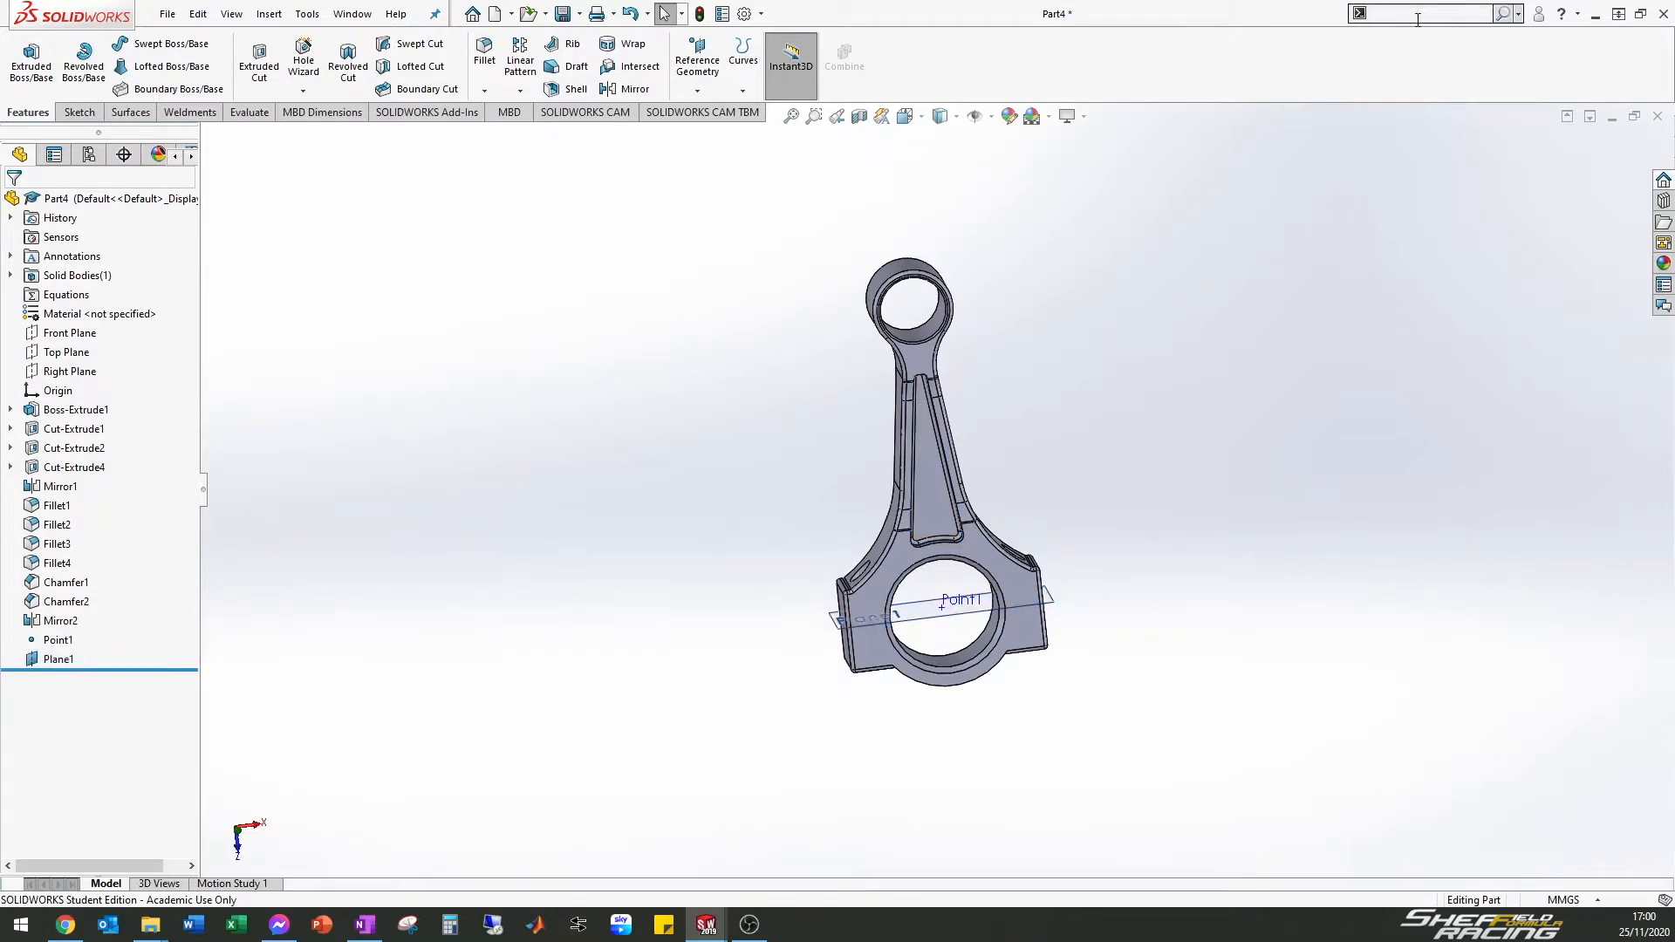
text(split)
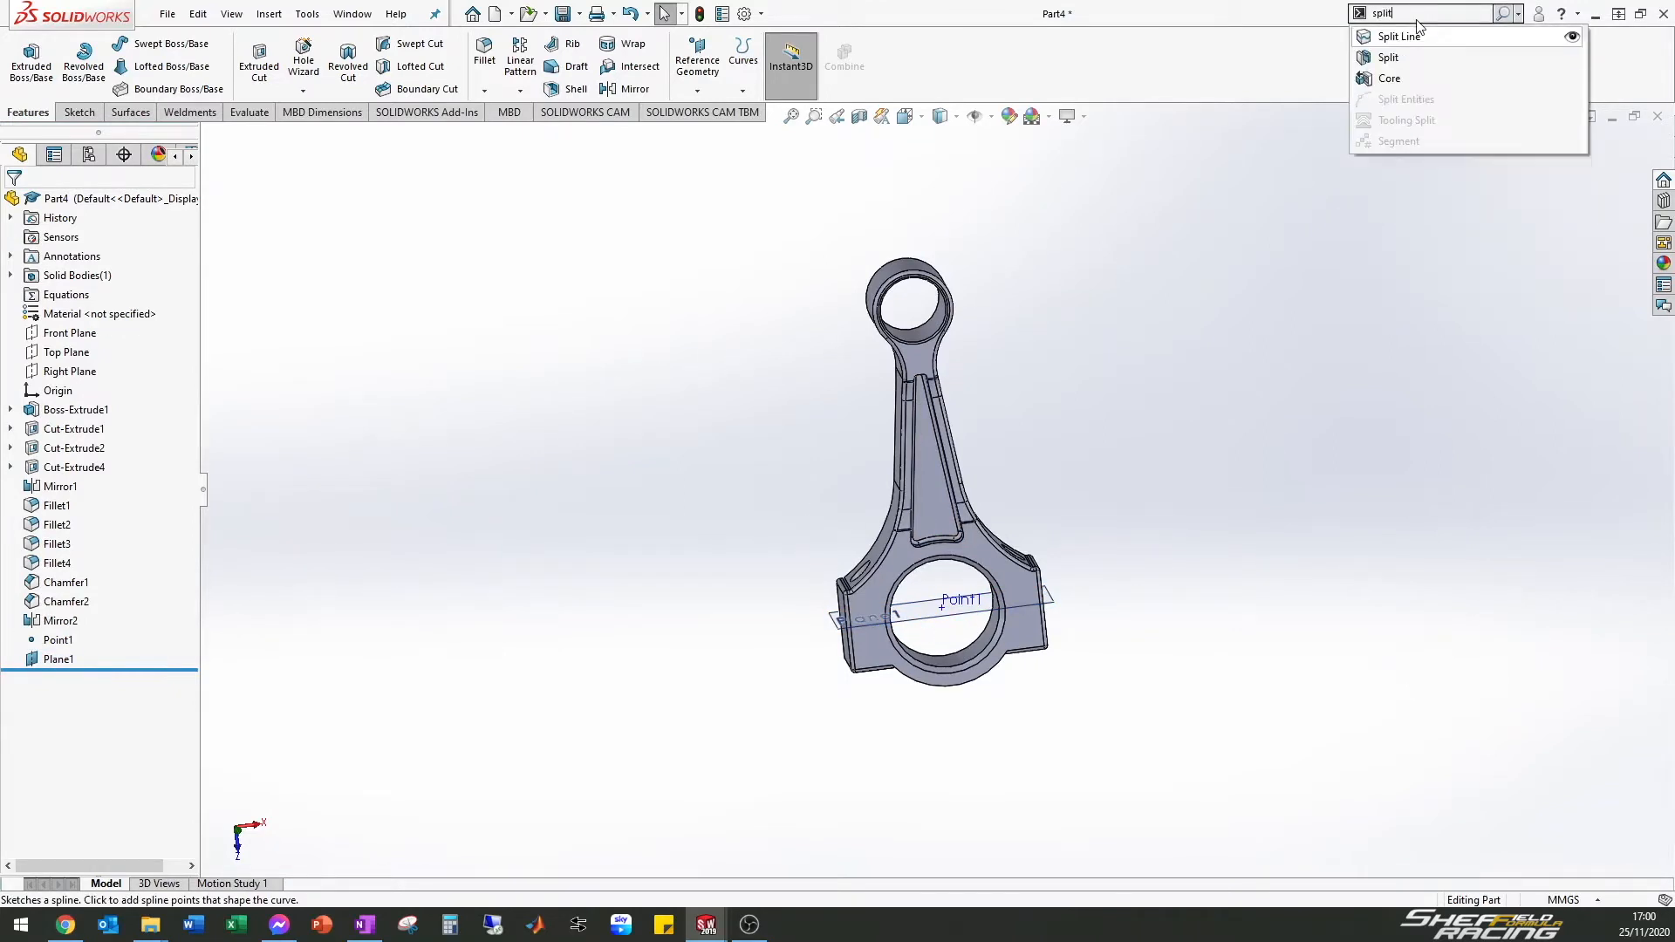
click(1419, 59)
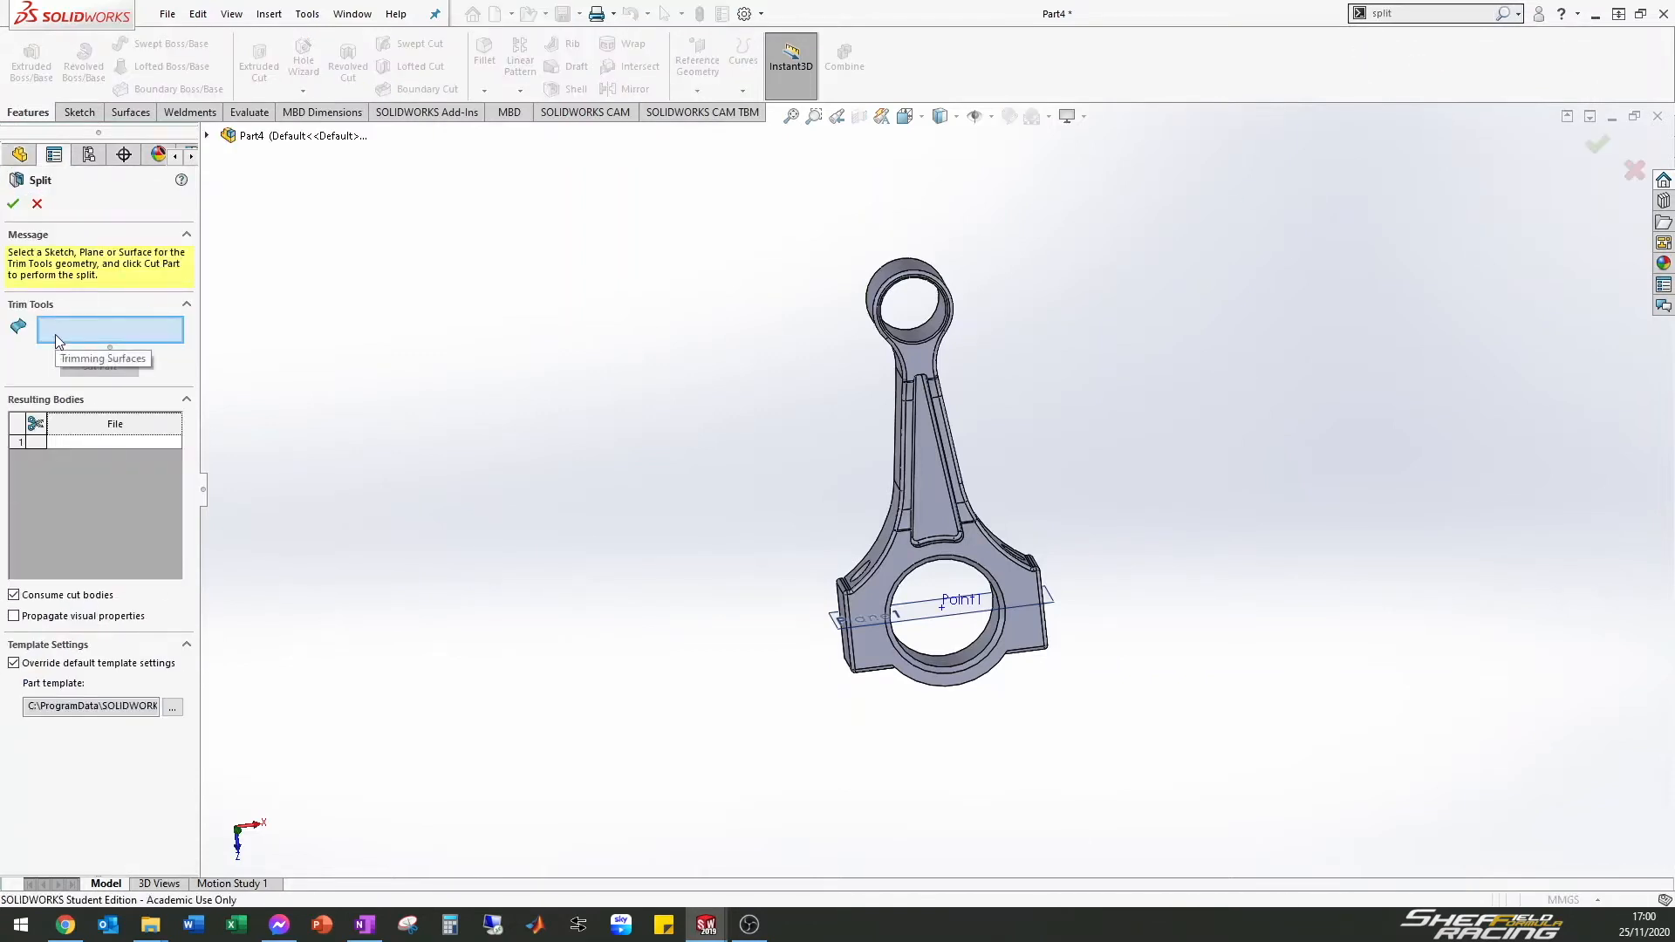
click(918, 622)
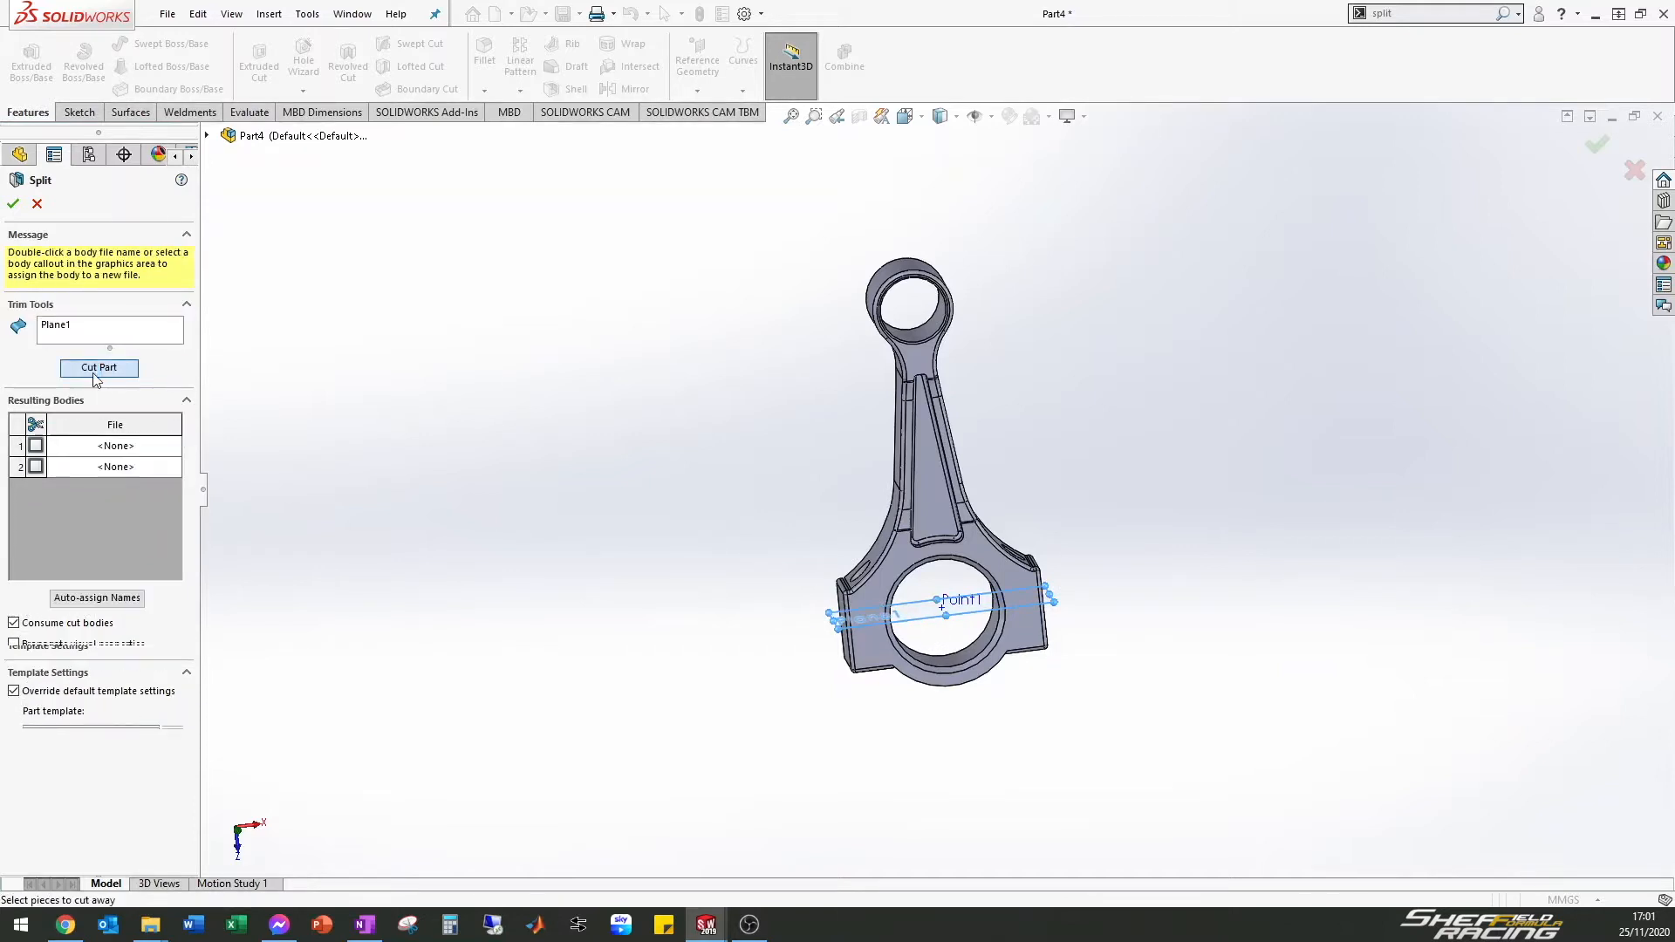
Select both resulting bodies, turn off Consume cut bodies and complete the split
click(36, 446)
click(36, 468)
click(35, 468)
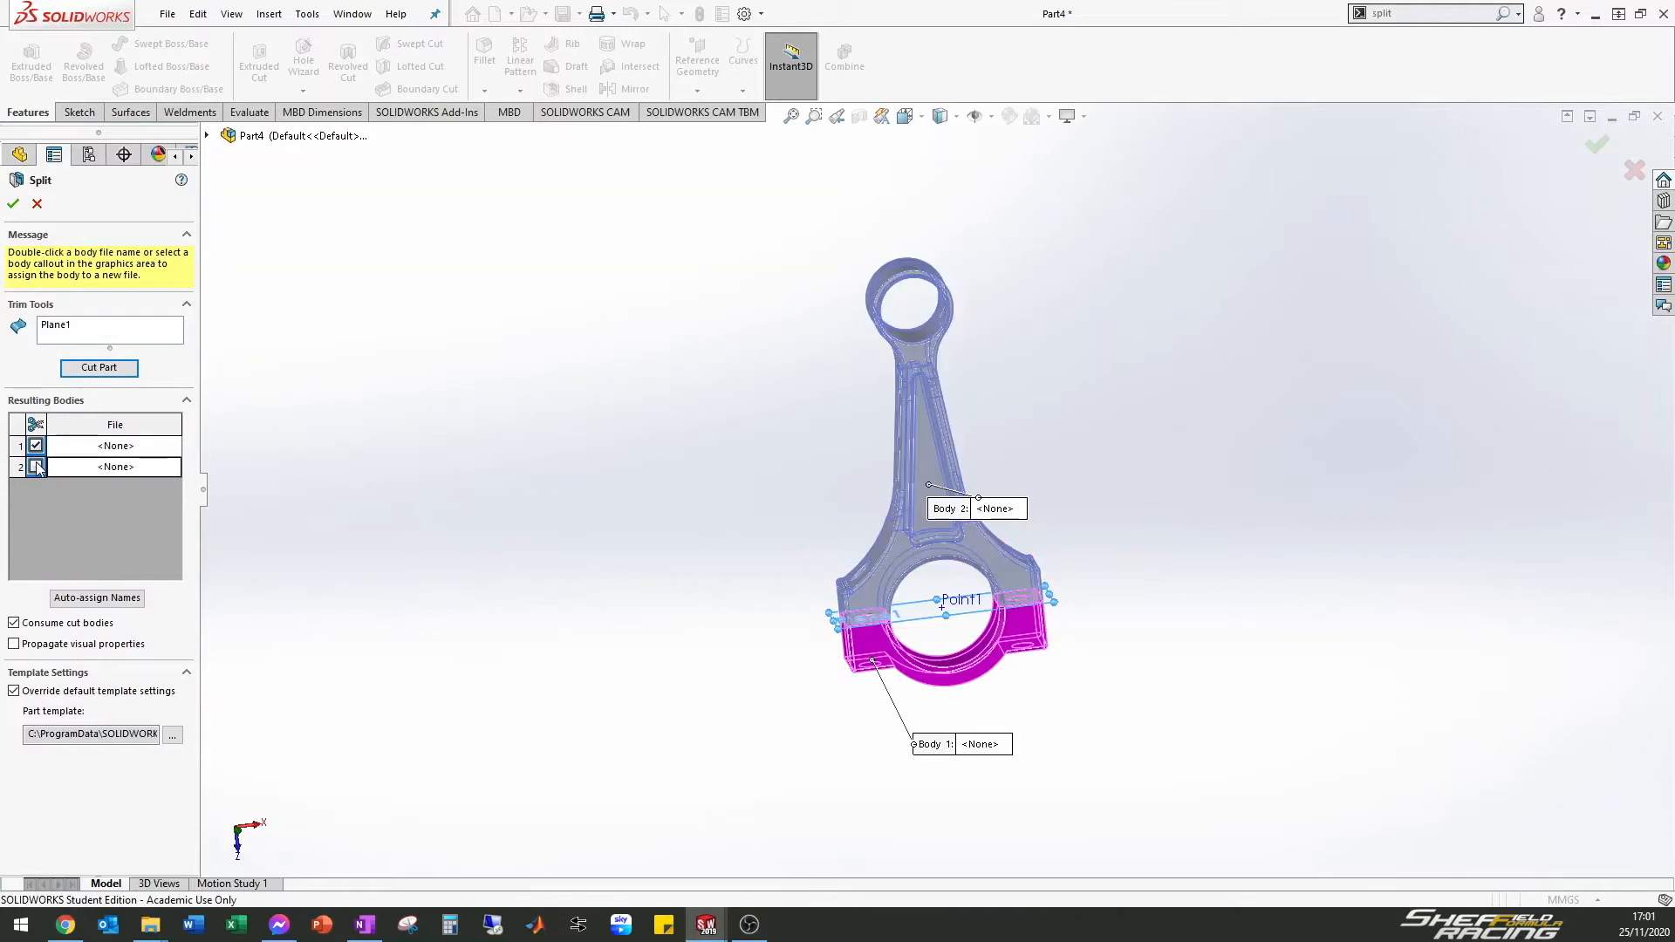
click(36, 468)
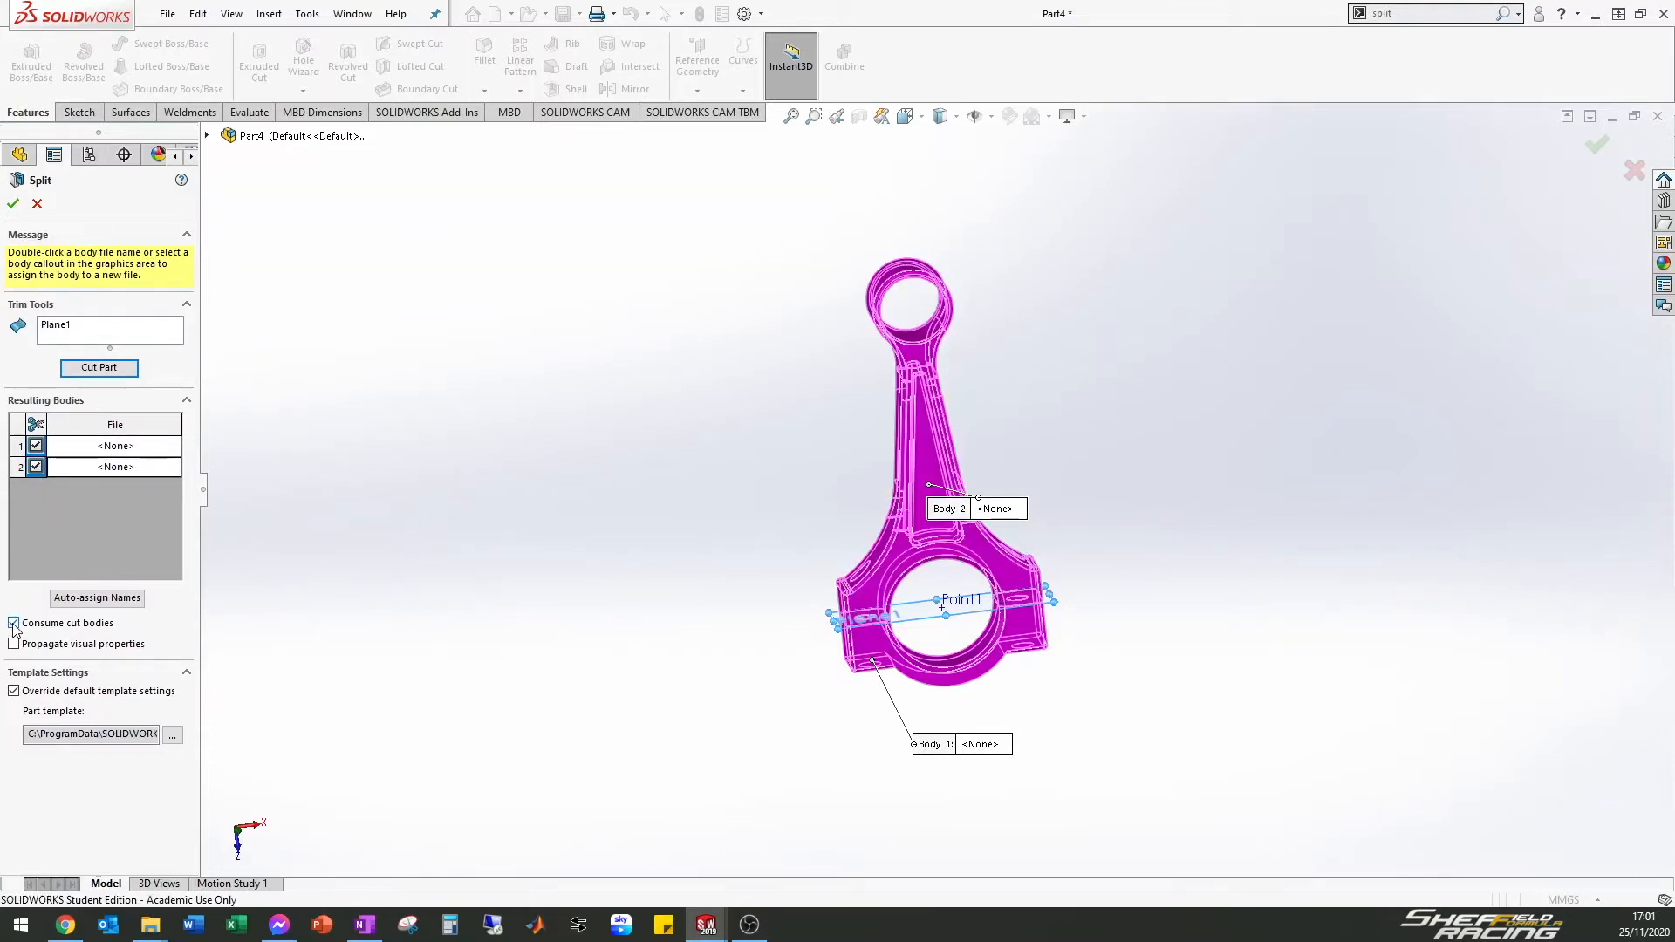
click(12, 202)
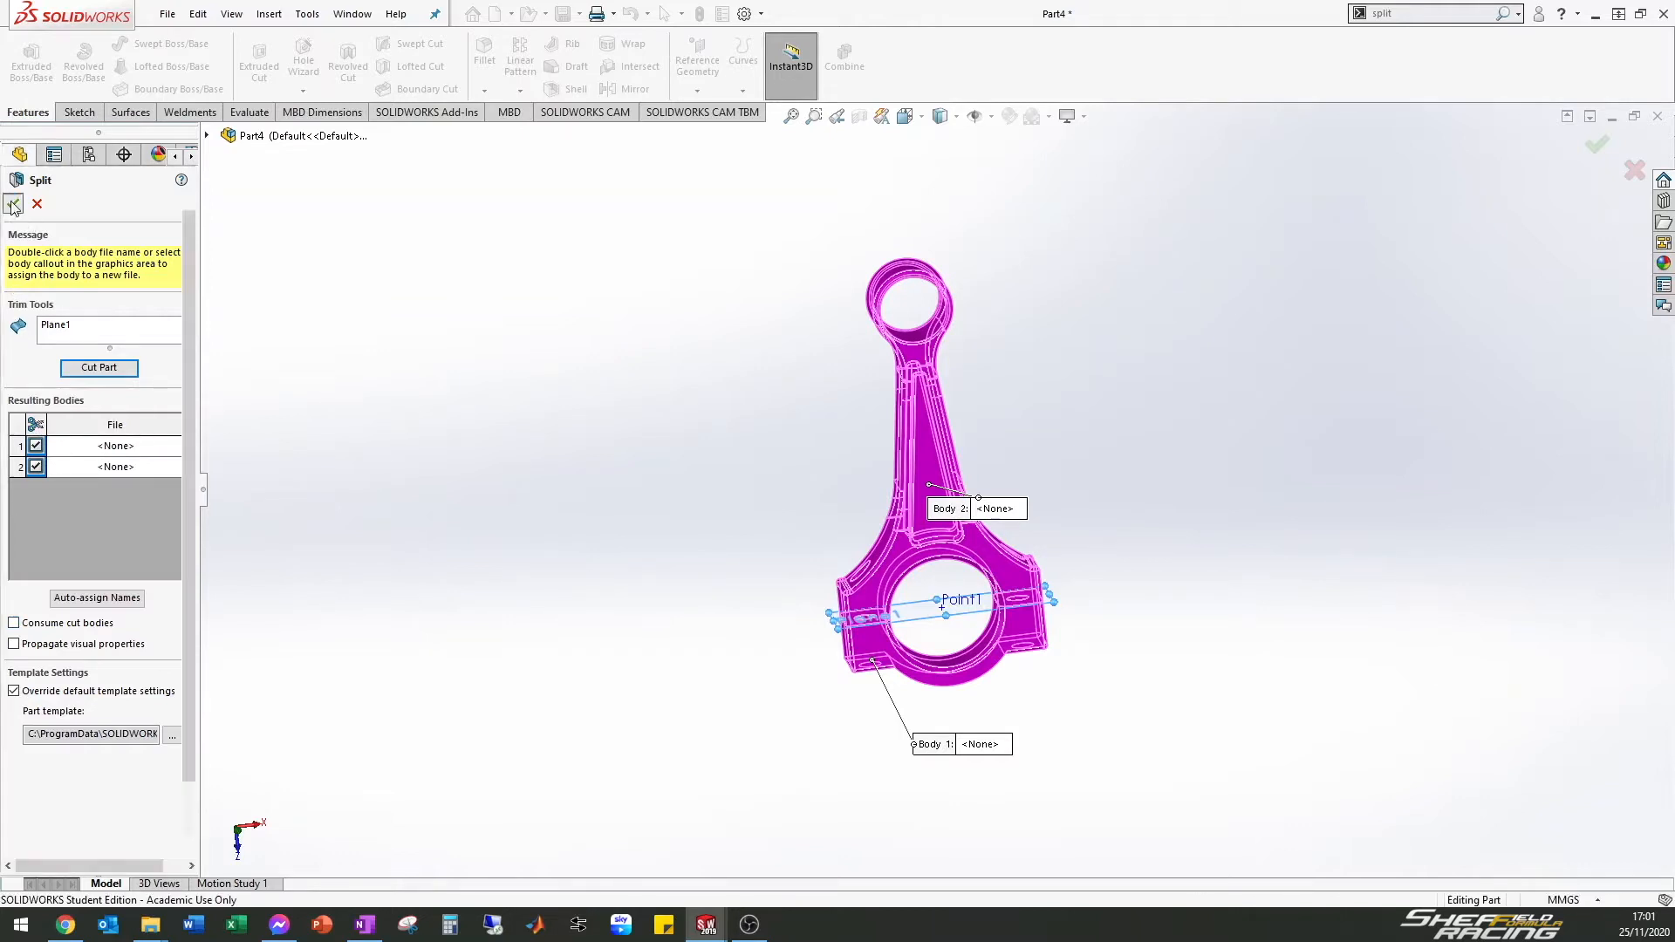
scroll(764, 533, down, 2)
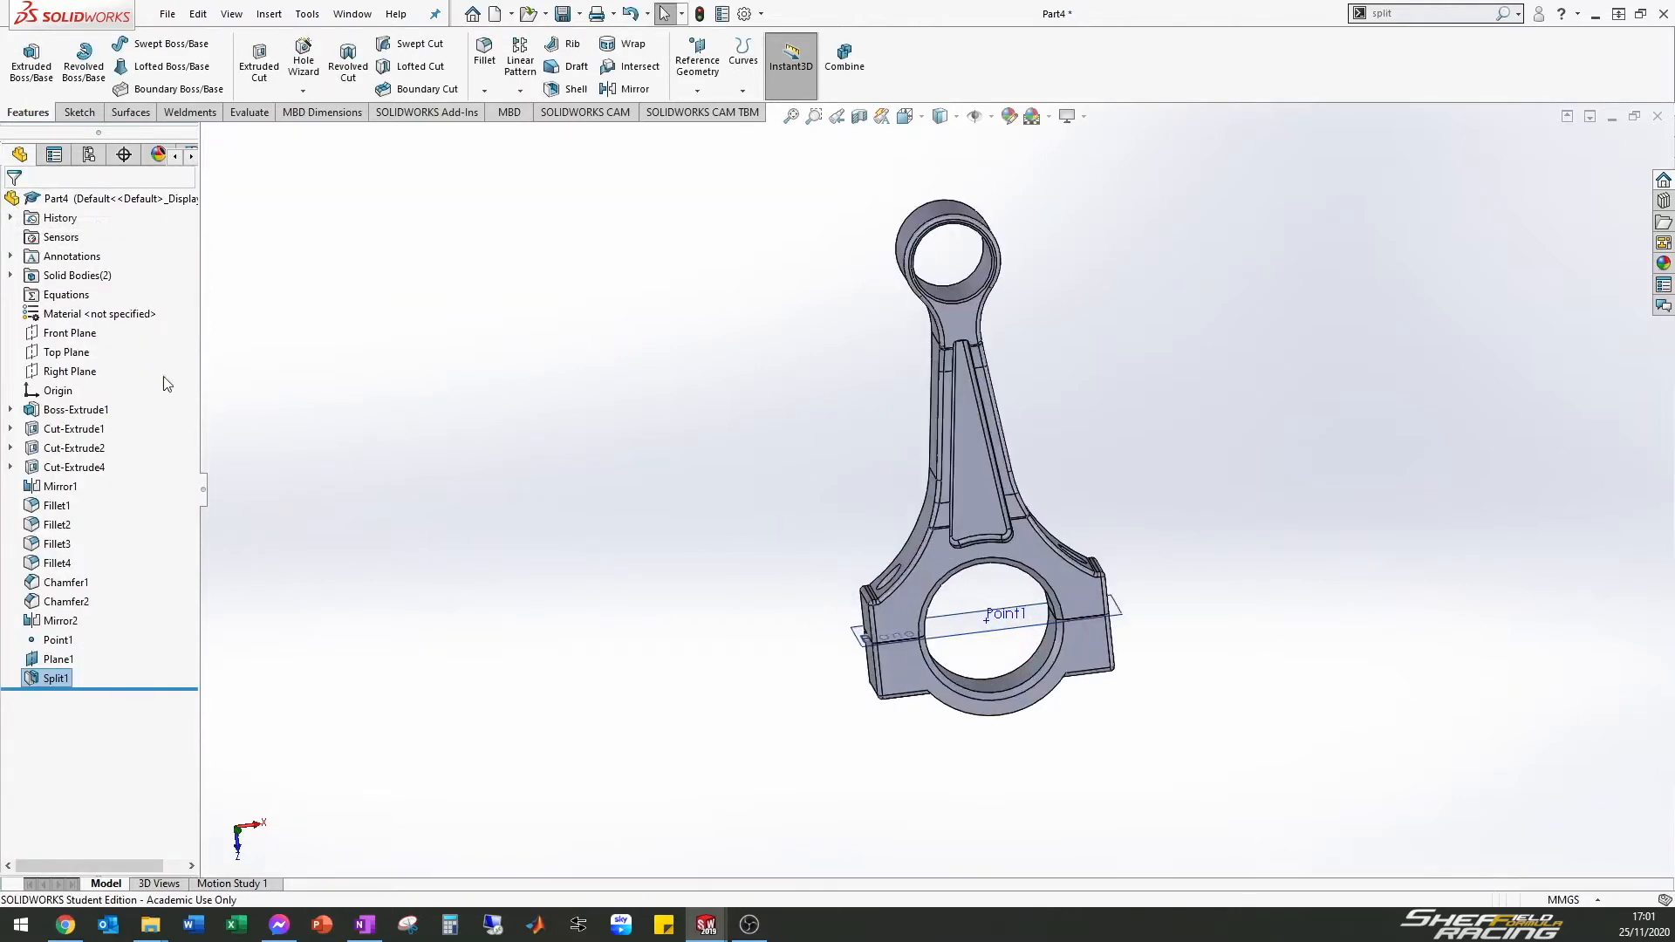
Expand the solid bodies list and highlight each of the two split bodies to check the cap and the rod
click(11, 277)
click(76, 296)
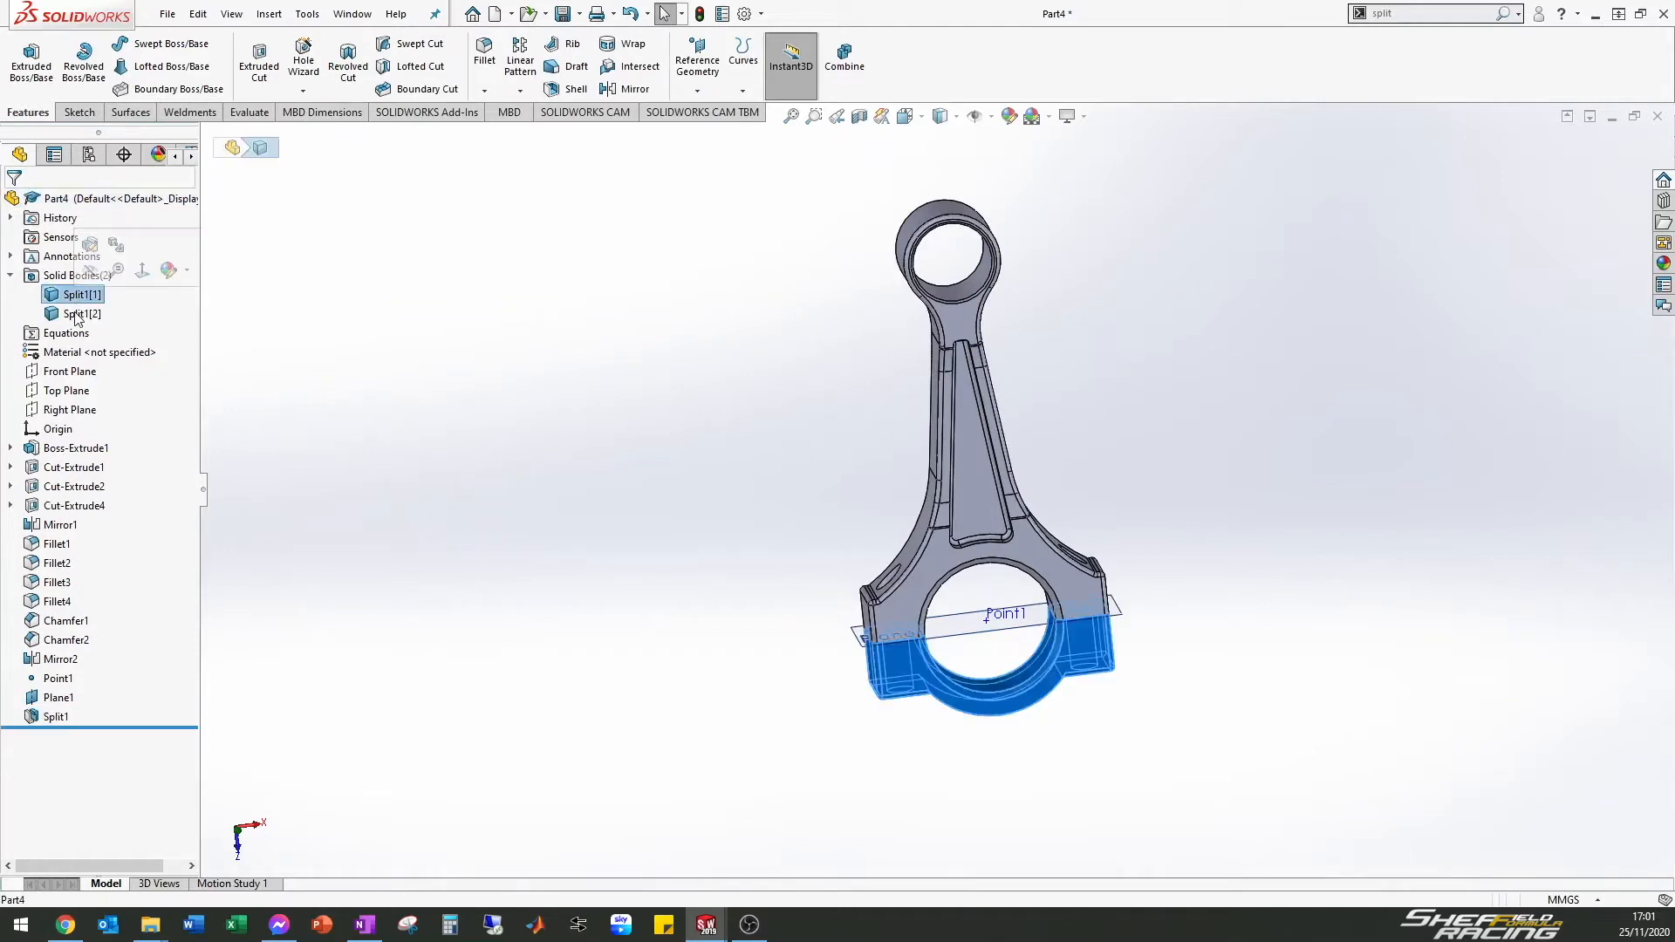
click(76, 315)
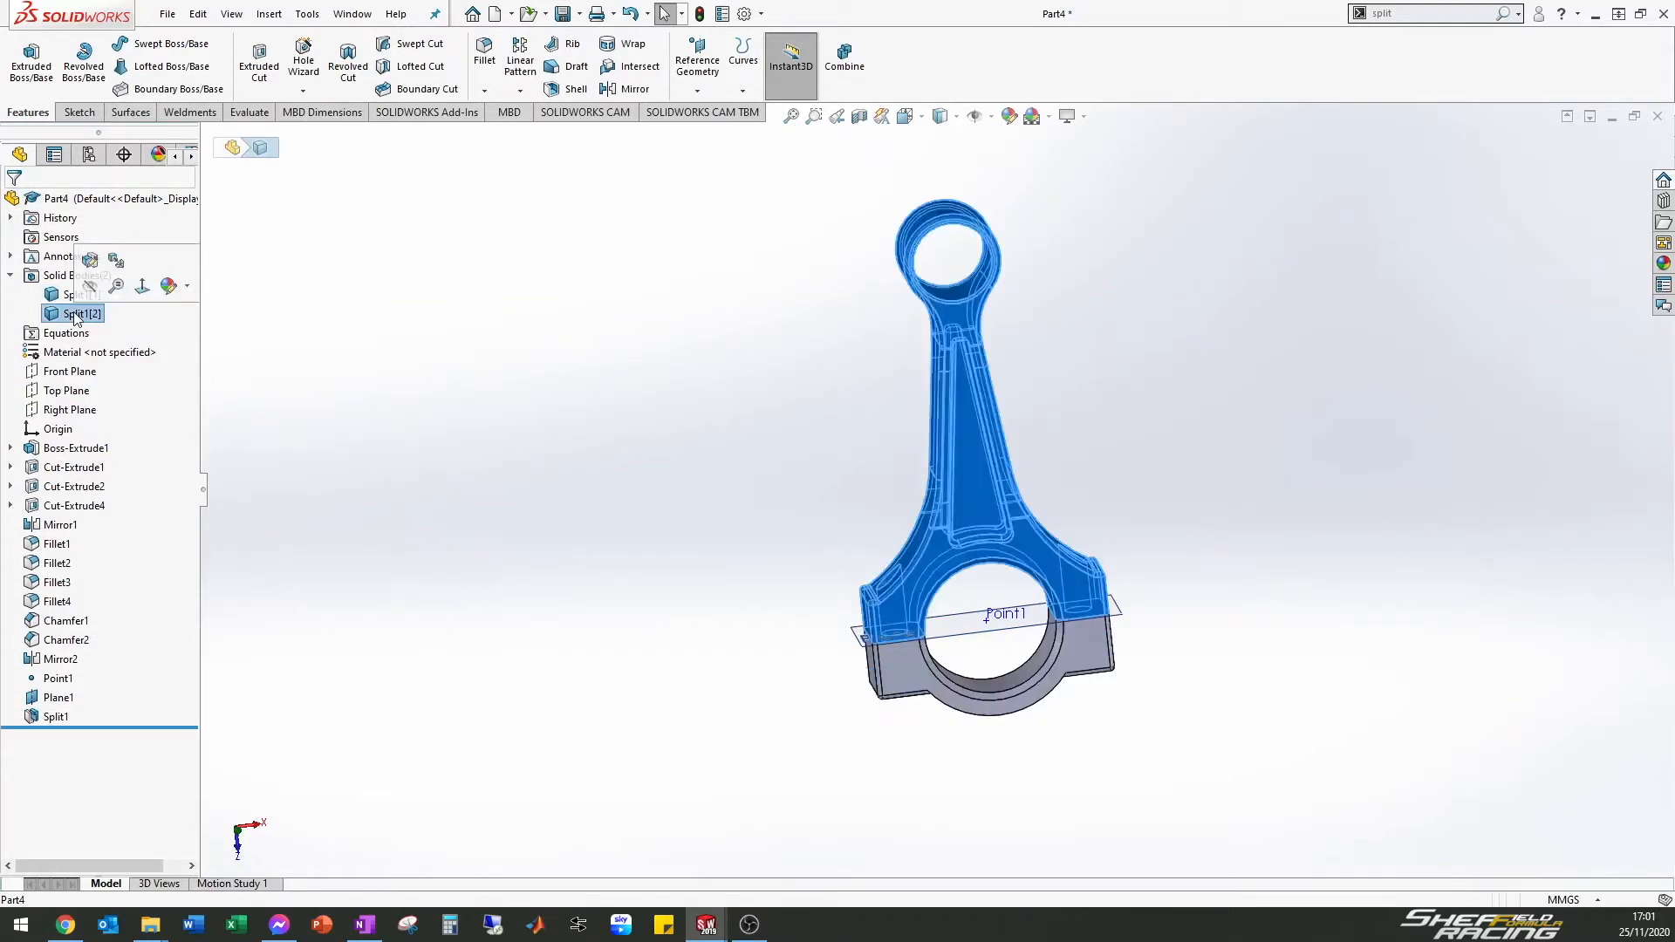
Hide the reference plane and reference point, and save the part as Assy_Tutorial_ConRod
click(395, 488)
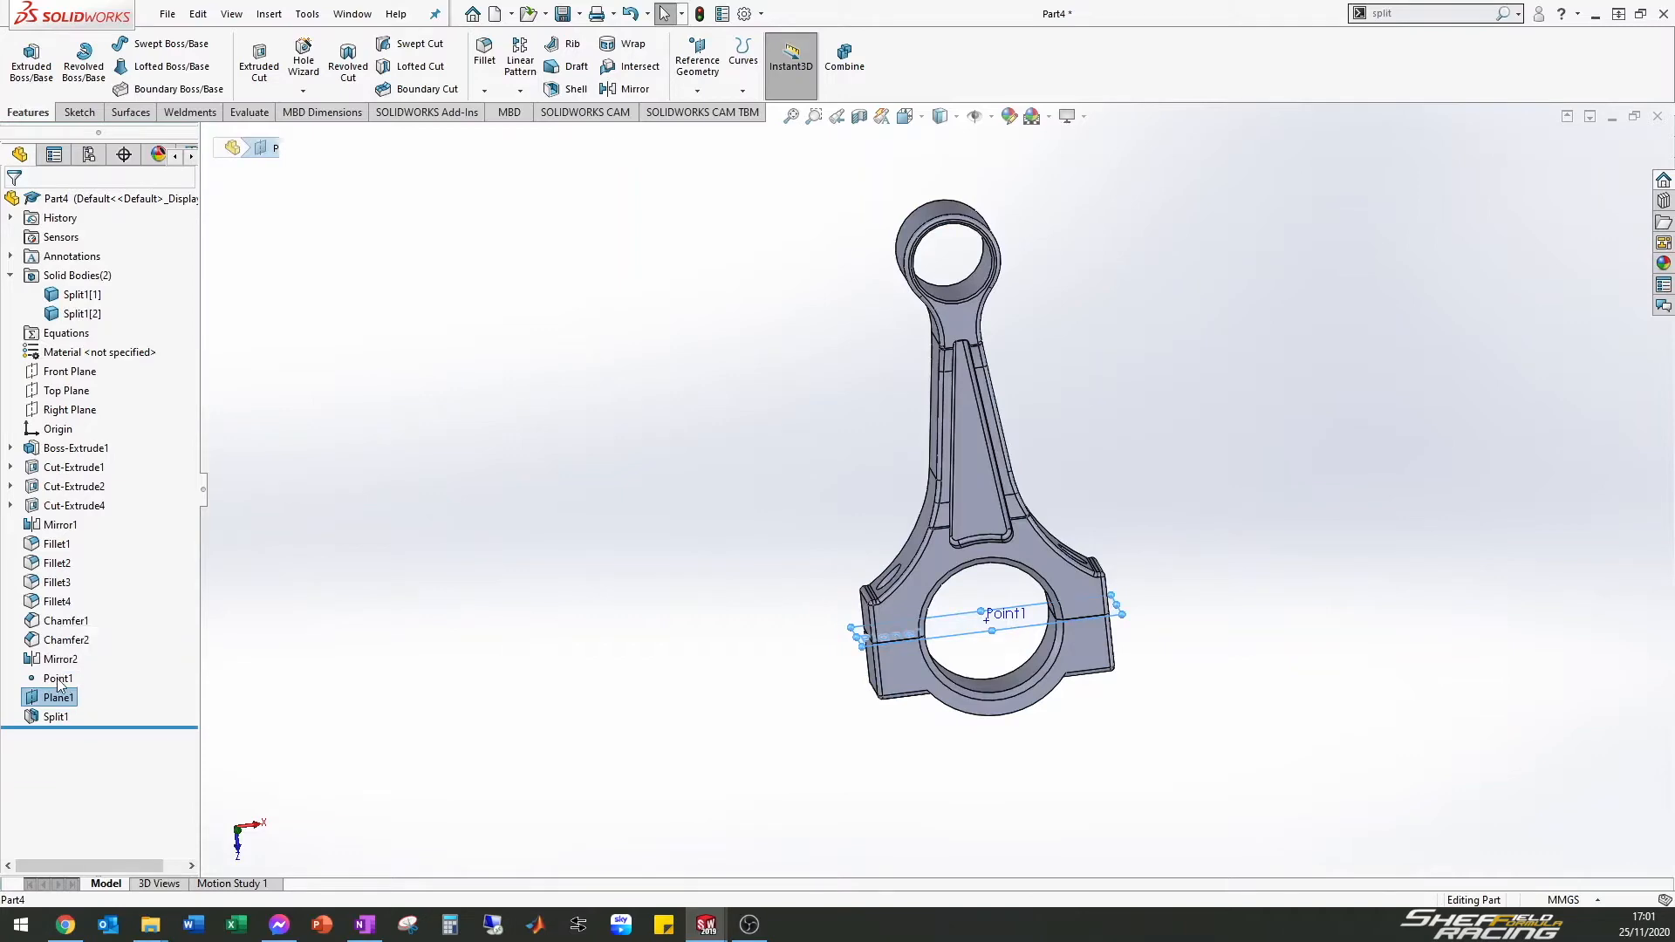
click(67, 655)
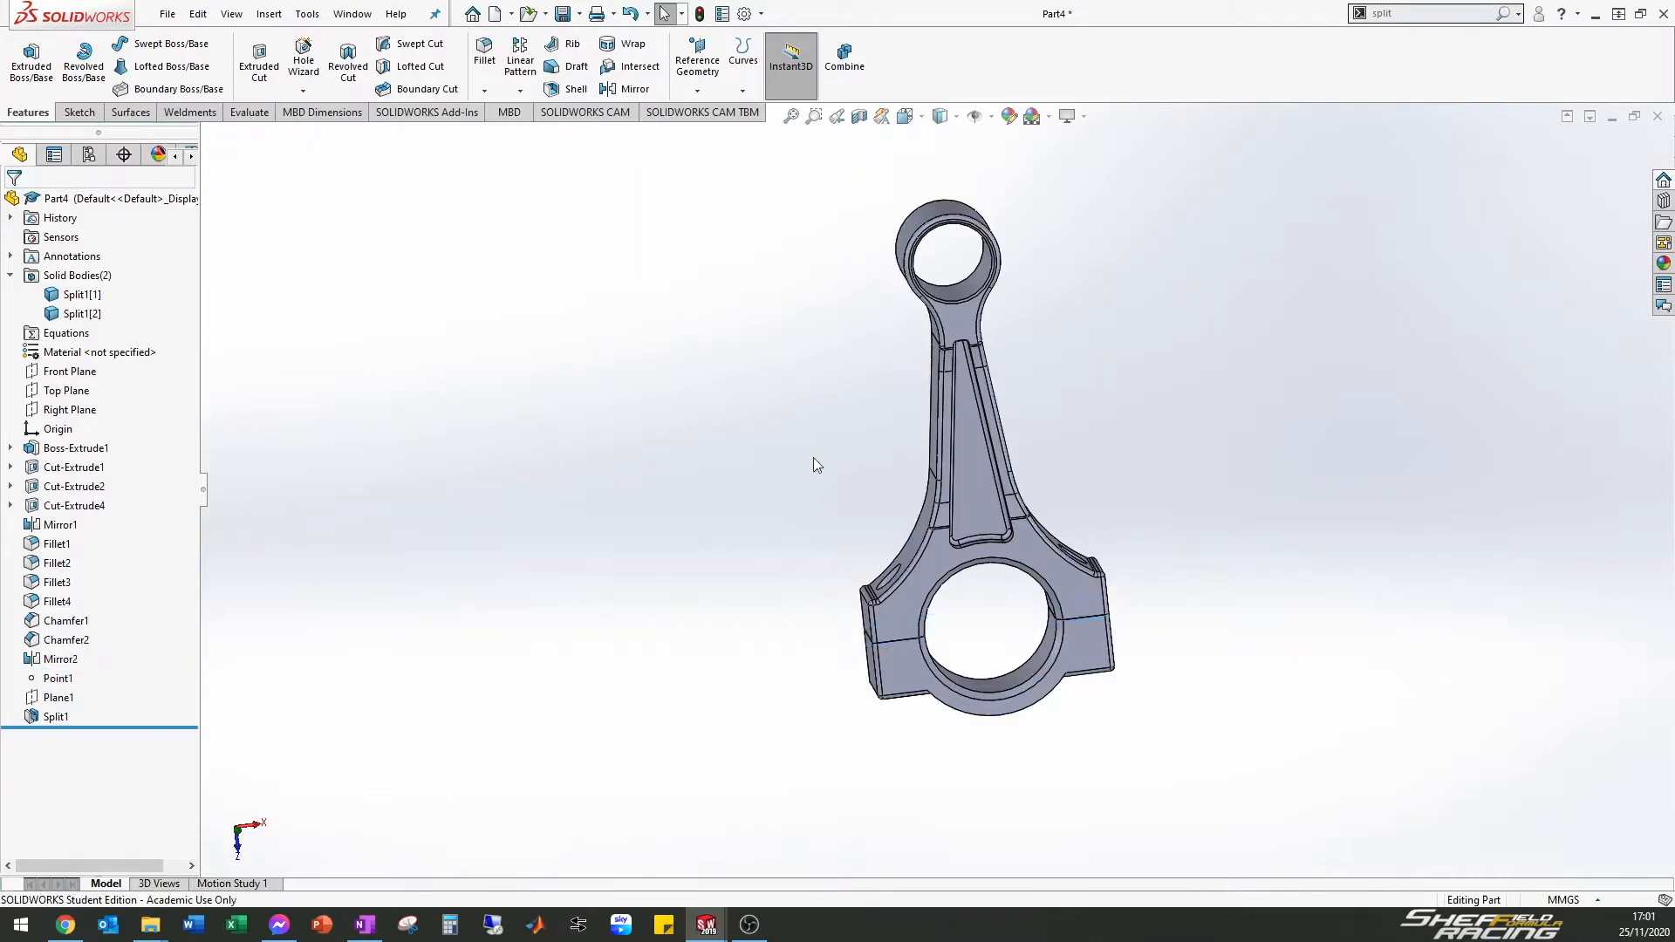
text(A)
text(ssy_Tutorial_ConRod)
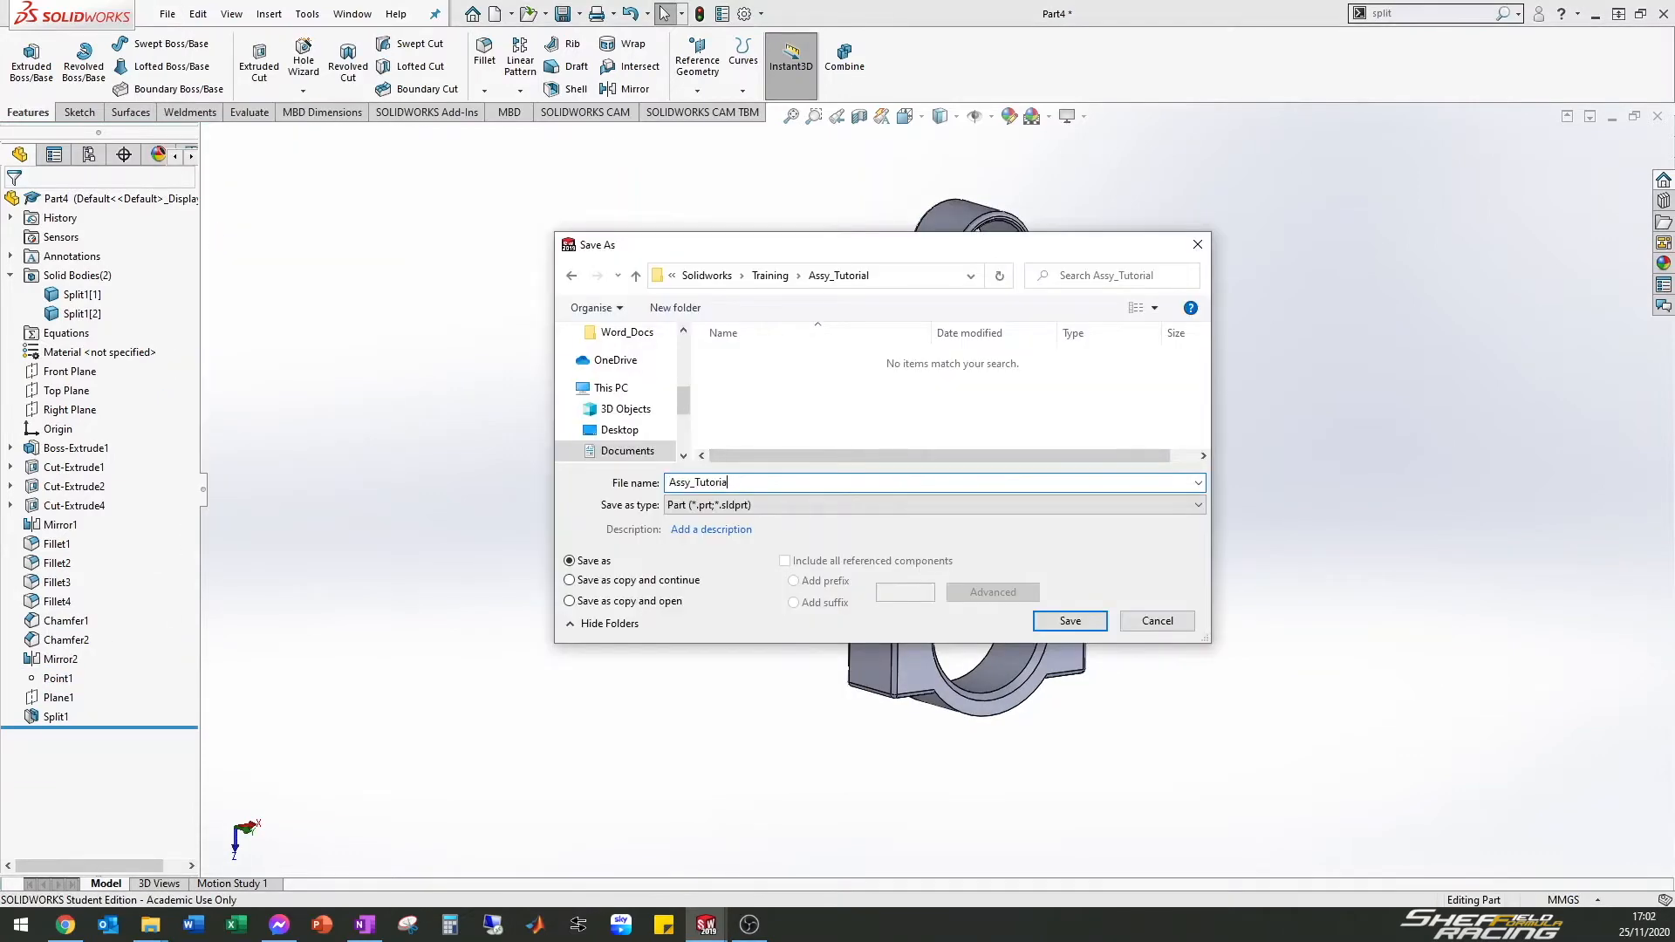
key(Return)
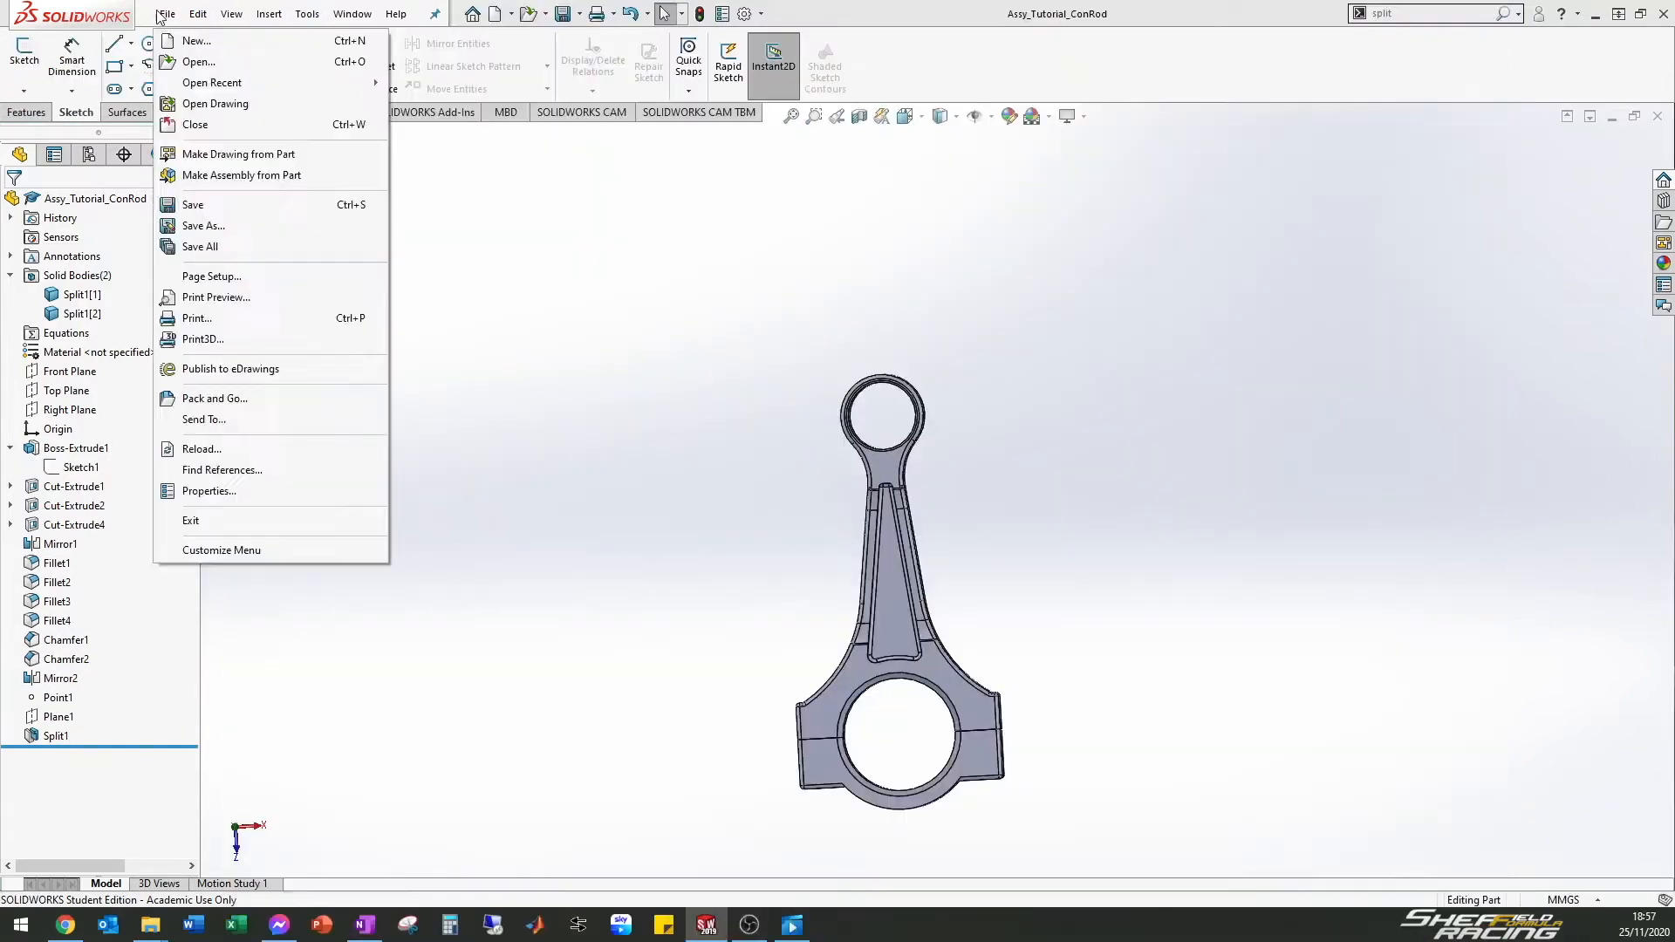
Create a new part and sketch two concentric circles centred on the origin on the Front Plane
click(205, 38)
double_click(703, 349)
click(24, 112)
click(24, 60)
click(991, 368)
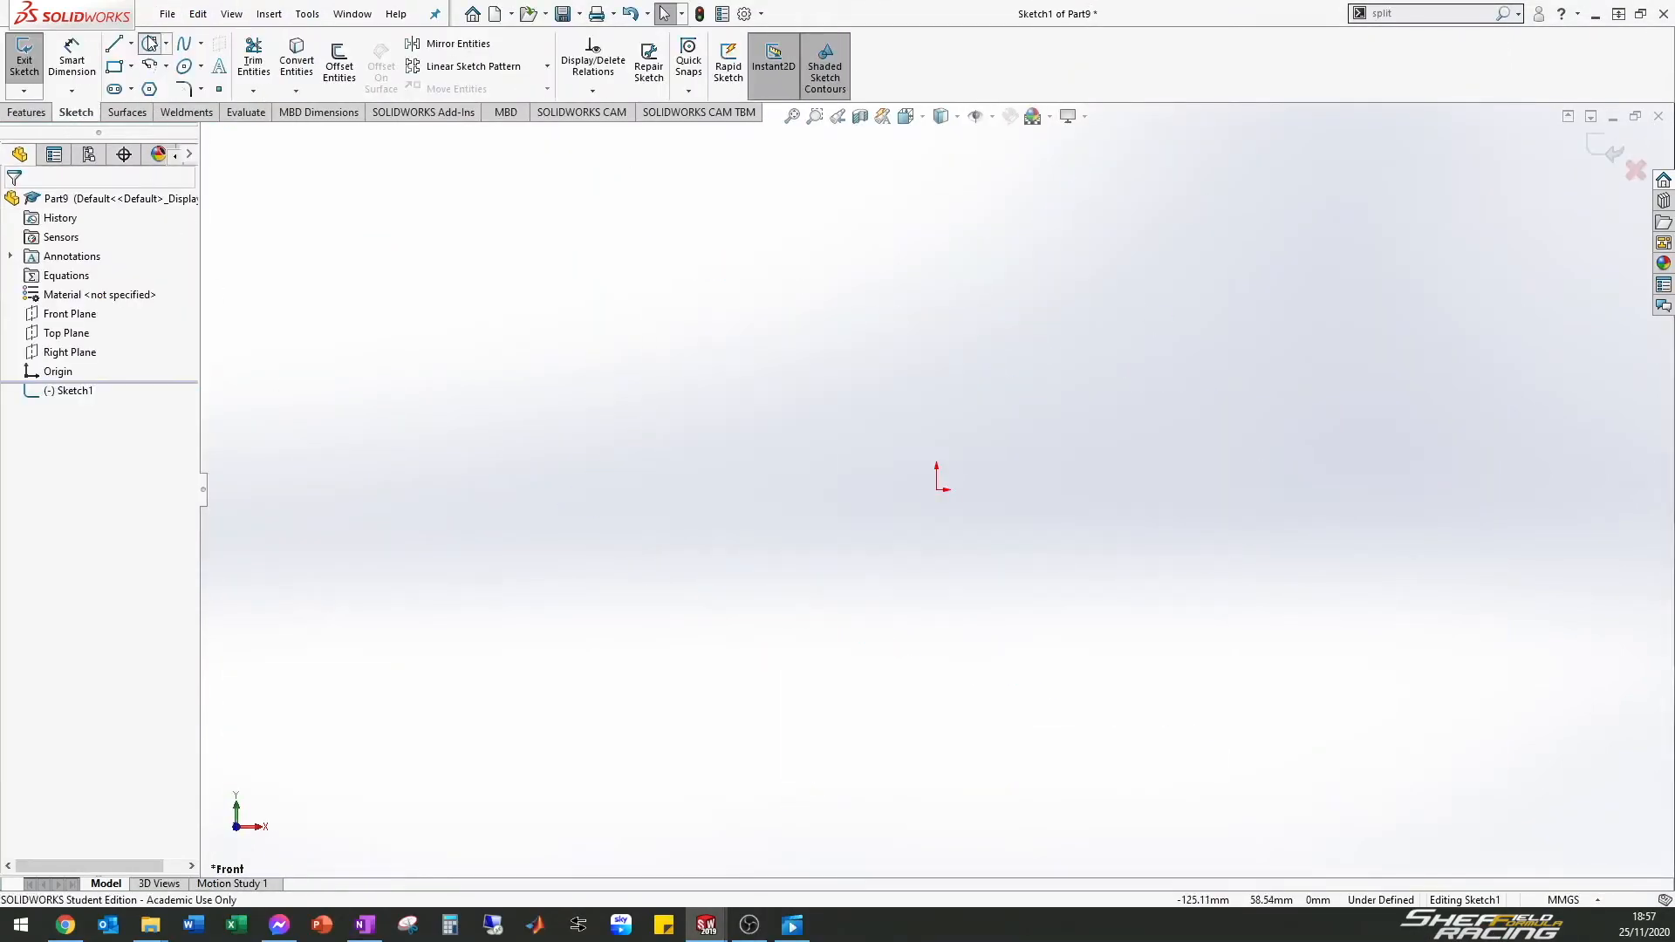
click(149, 44)
drag(936, 489, 1121, 530)
drag(936, 489, 1065, 513)
Dimension the outer circle's diameter as 17.9 mm and the gap between the two circles as 2 mm
click(72, 60)
click(1082, 370)
click(1204, 351)
text(17.9)
key(Return)
click(1123, 462)
click(1065, 476)
click(1282, 472)
text(2)
key(Return)
Extrude the ring profile to a depth of 50 mm
click(25, 113)
click(30, 59)
click(113, 308)
click(79, 349)
text(50)
click(13, 203)
Chamfer the circular edges at both ends of the tube
click(484, 91)
click(510, 129)
click(712, 542)
click(1169, 233)
click(14, 203)
Save the finished pin as Assy_Tutorial_GudgeonPin in the Assy_Tutorial folder
middle_drag(862, 405, 1126, 384)
click(168, 14)
click(205, 197)
text(Assy_Tutorial_GudgeonPin)
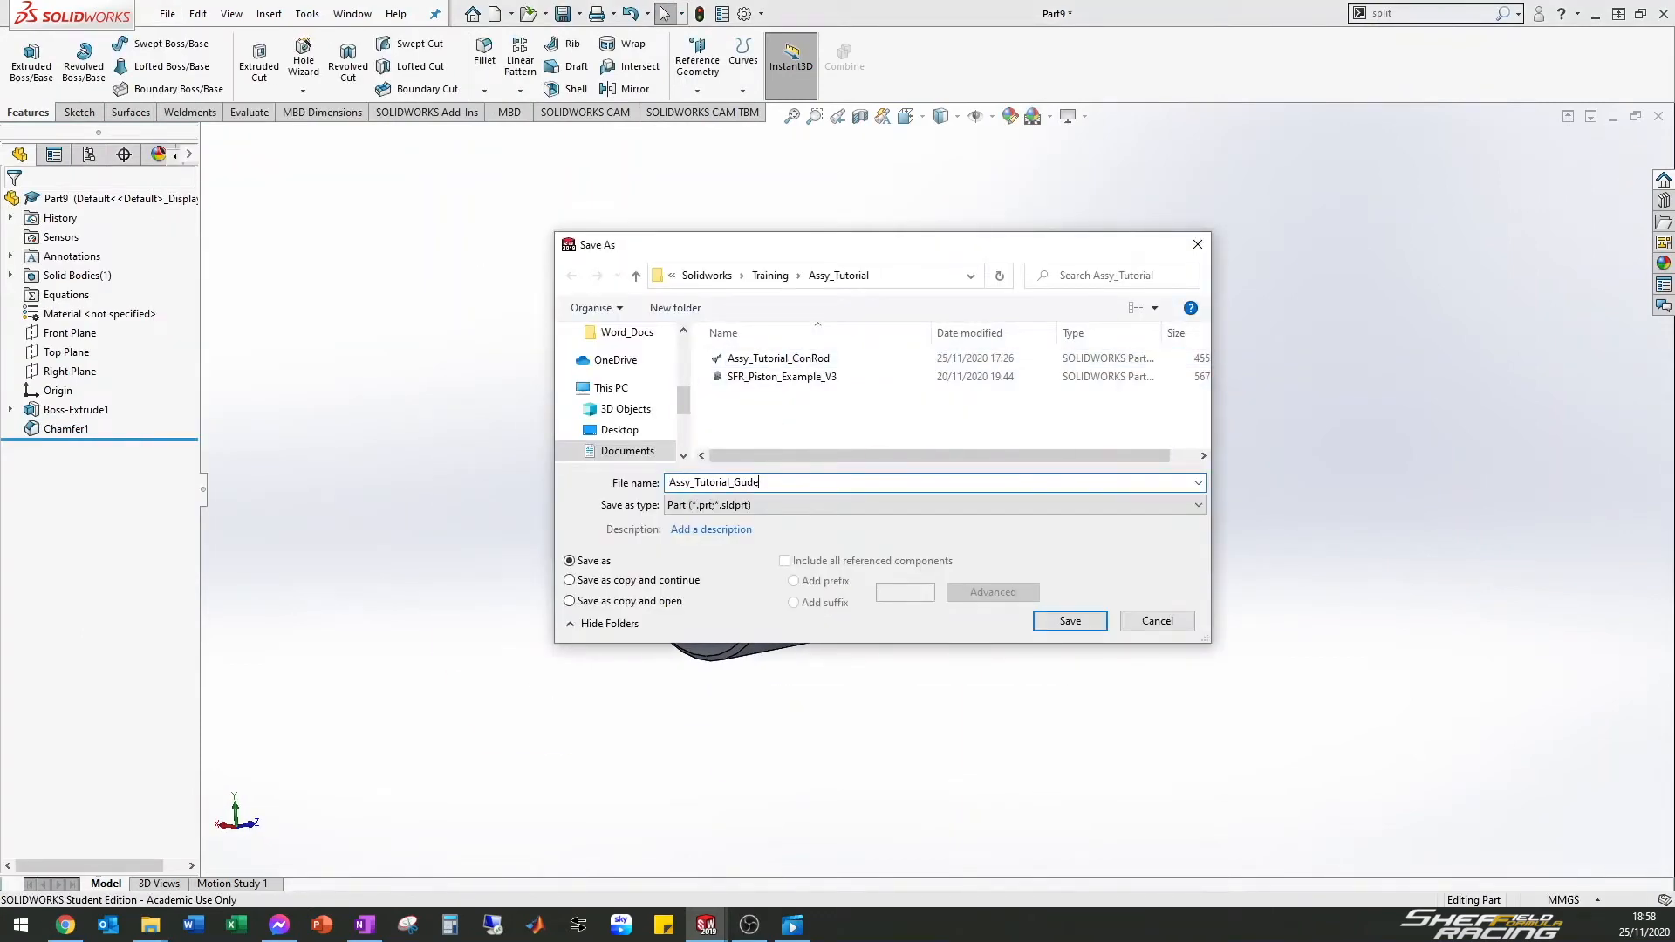
key(Return)
Create another new part and start a sketch on the Top Plane
click(167, 14)
click(209, 42)
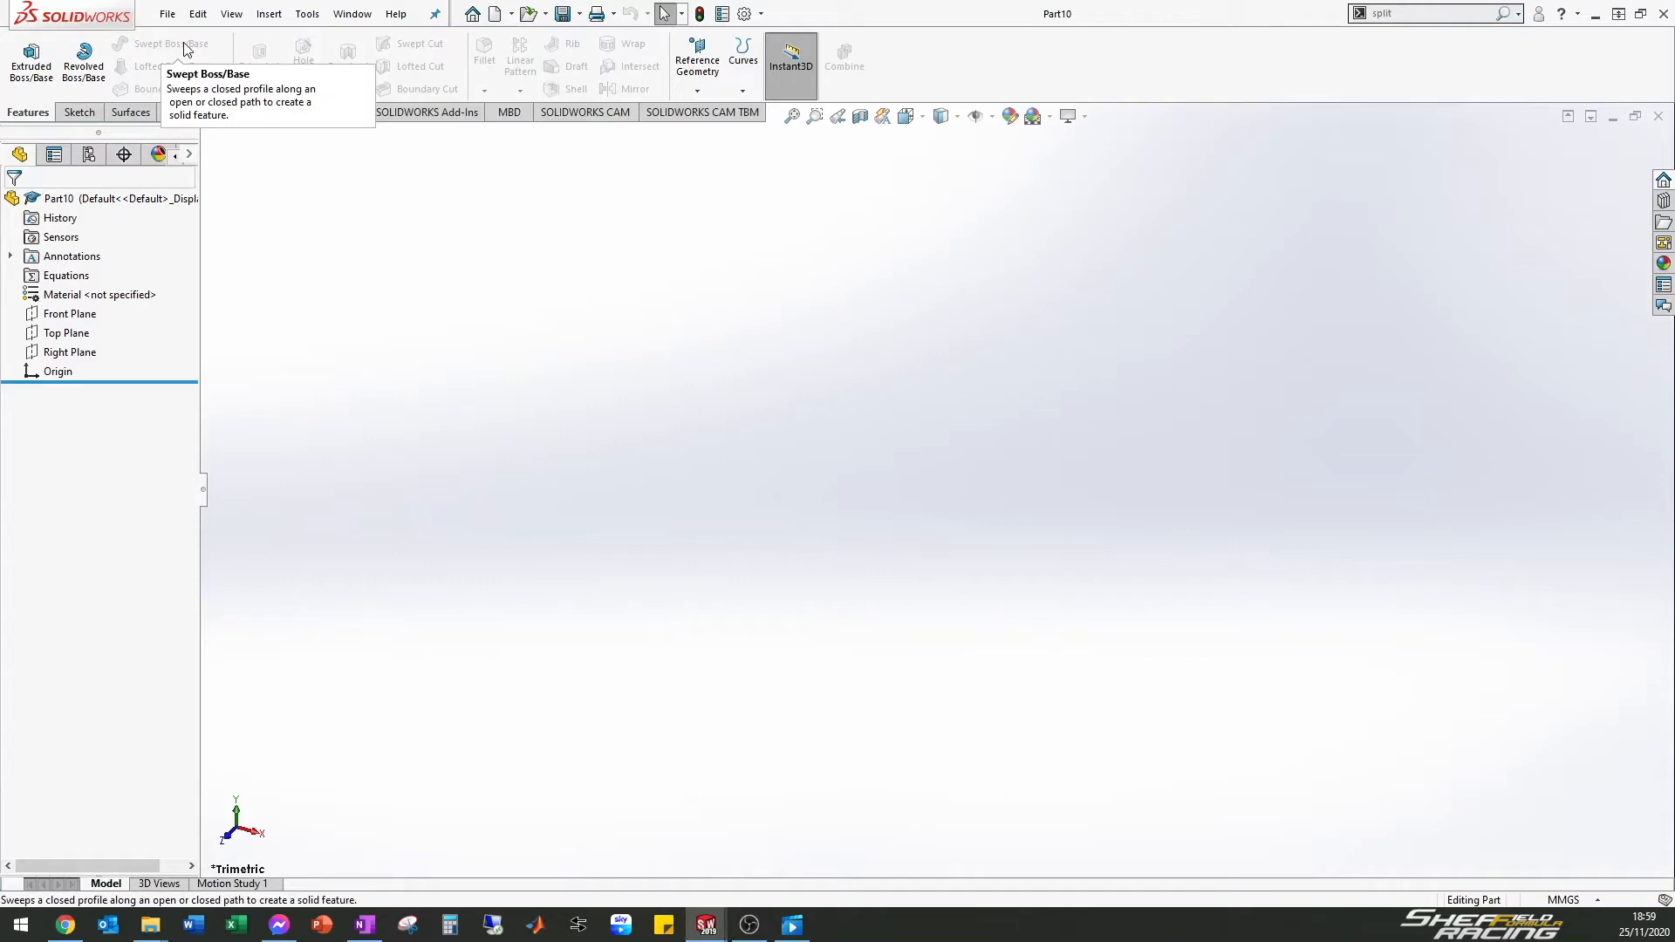
click(80, 114)
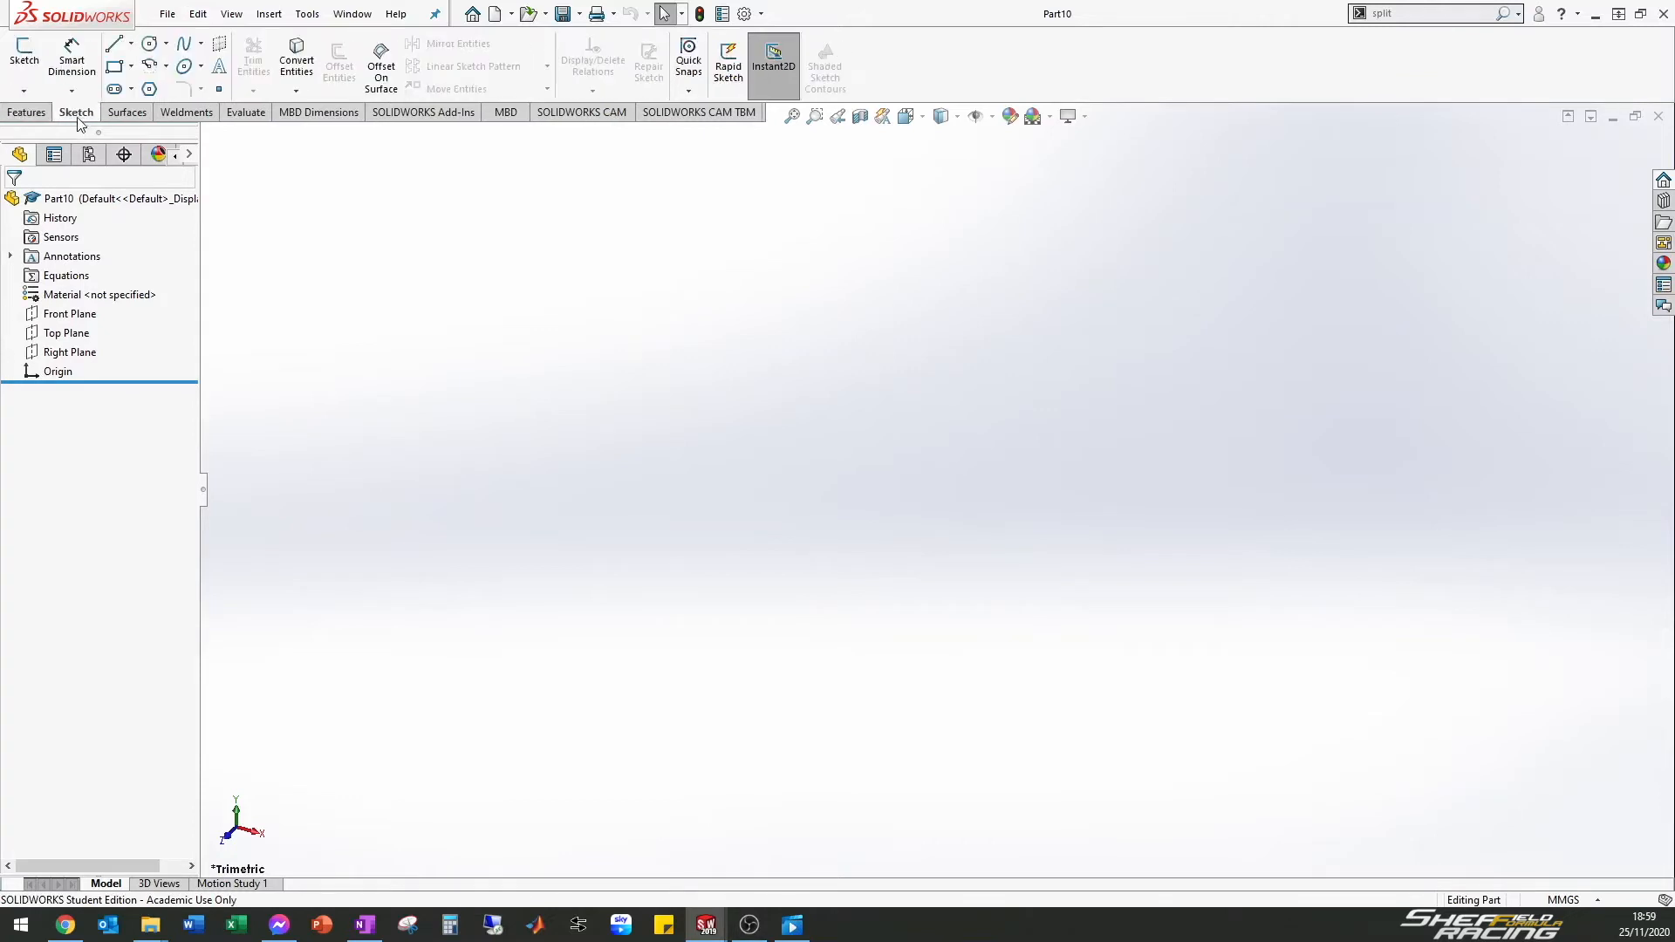
click(27, 59)
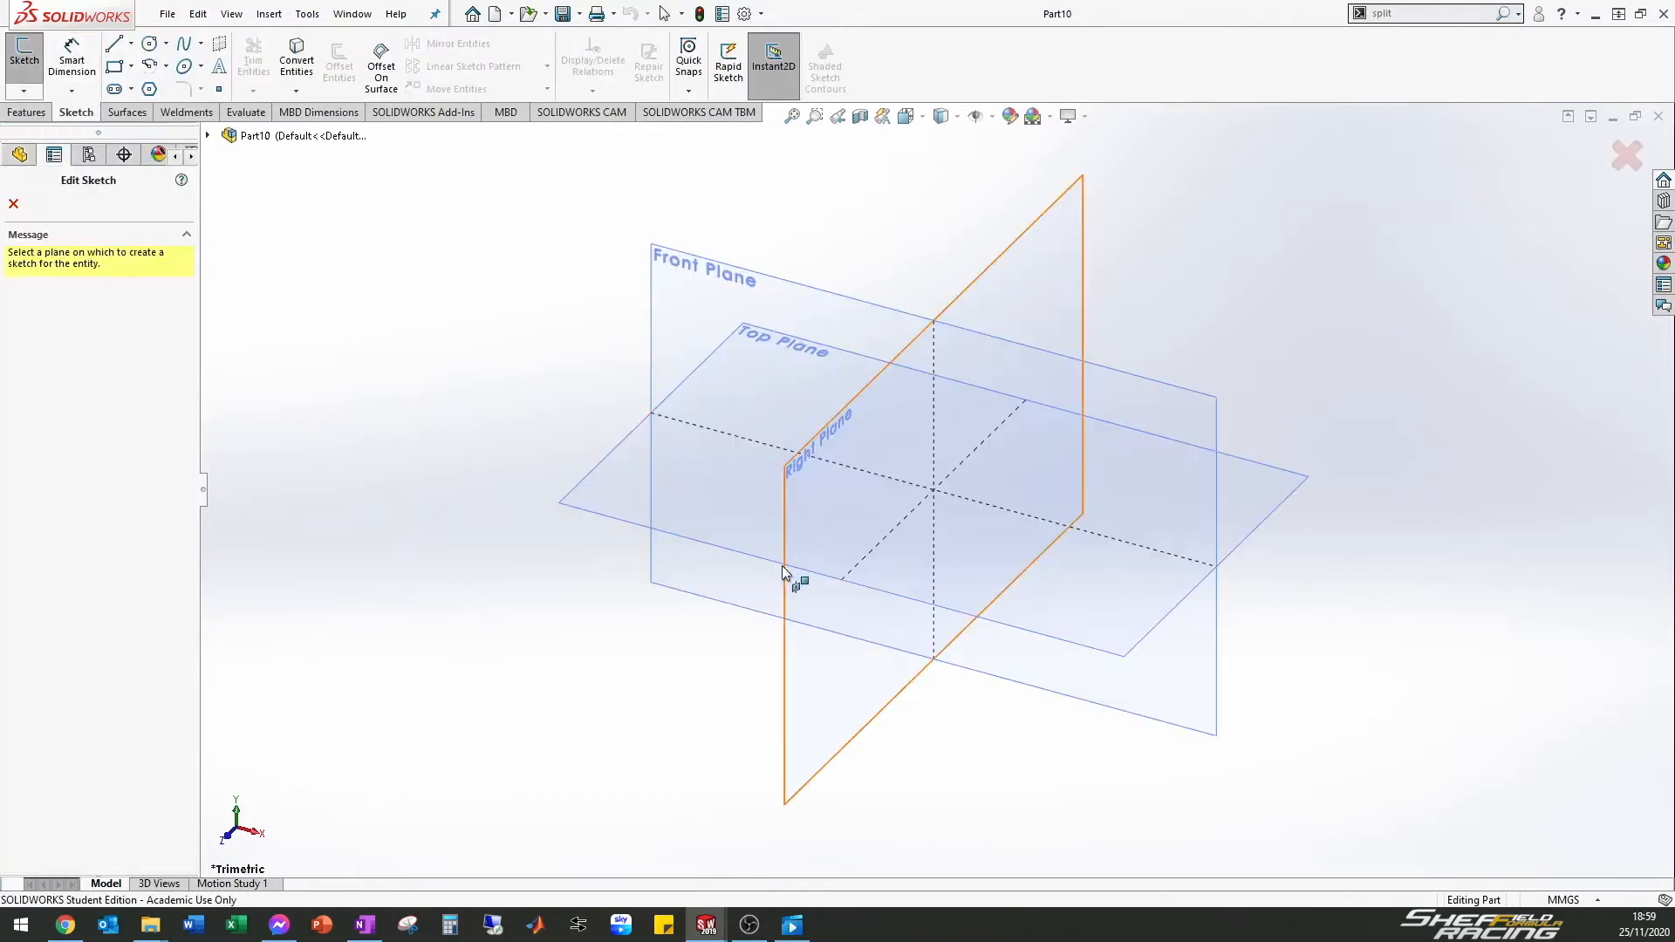
click(979, 598)
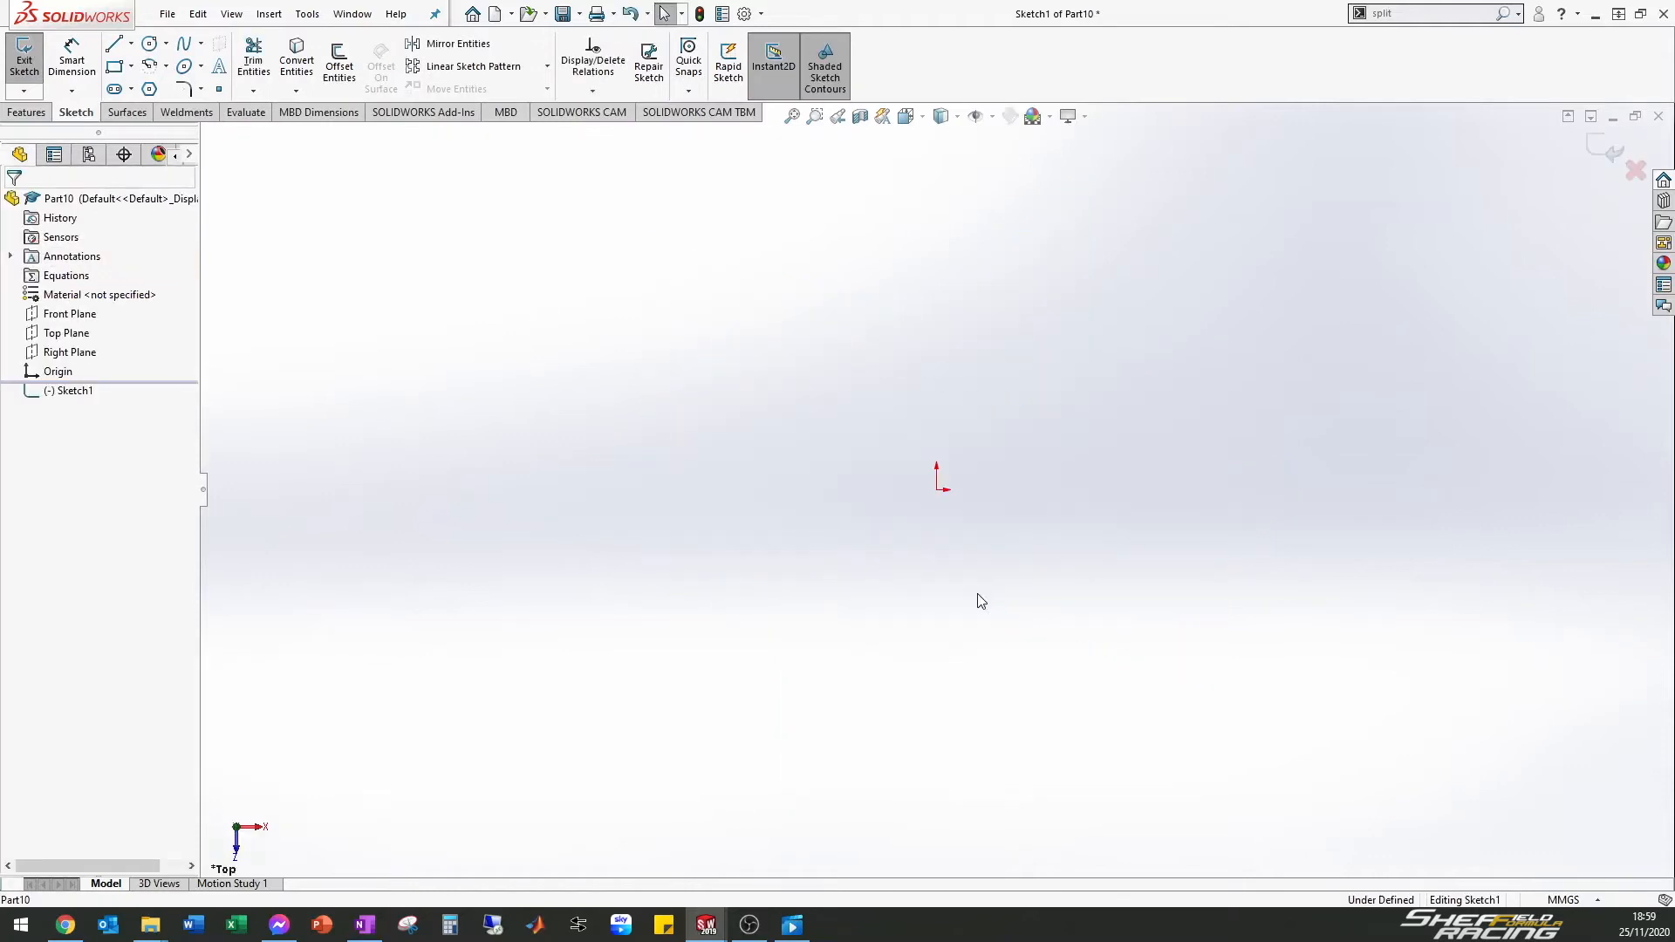
Draw a 270° centrepoint arc centred on the origin with a radius of about 64 mm
click(166, 66)
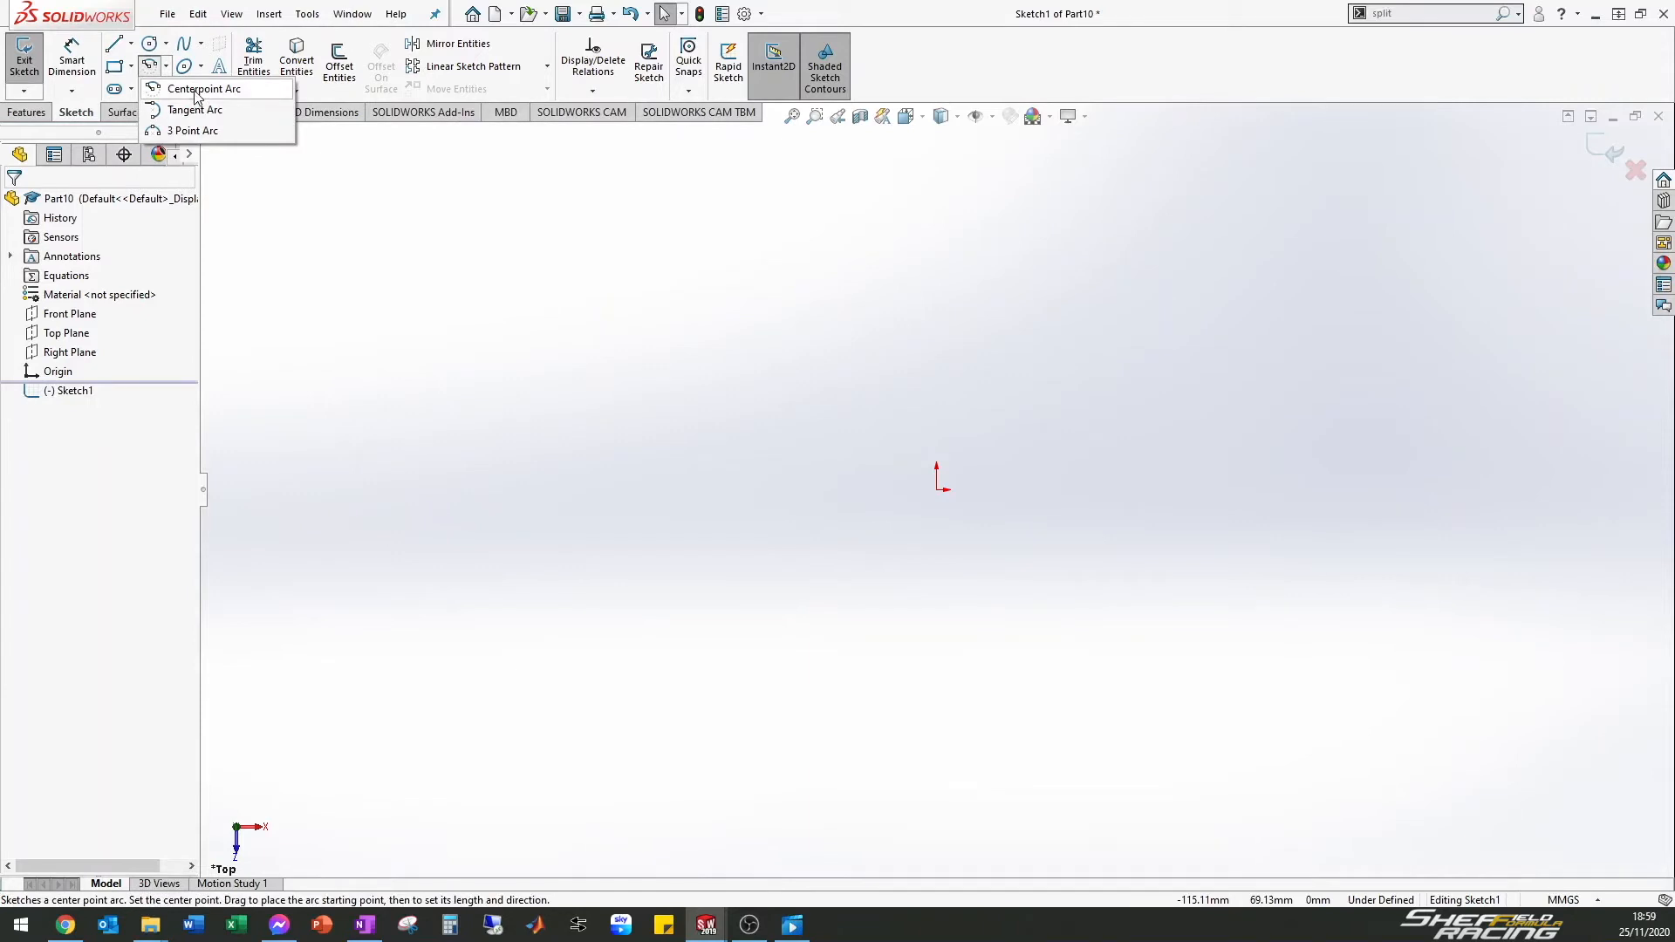
click(939, 489)
click(1171, 490)
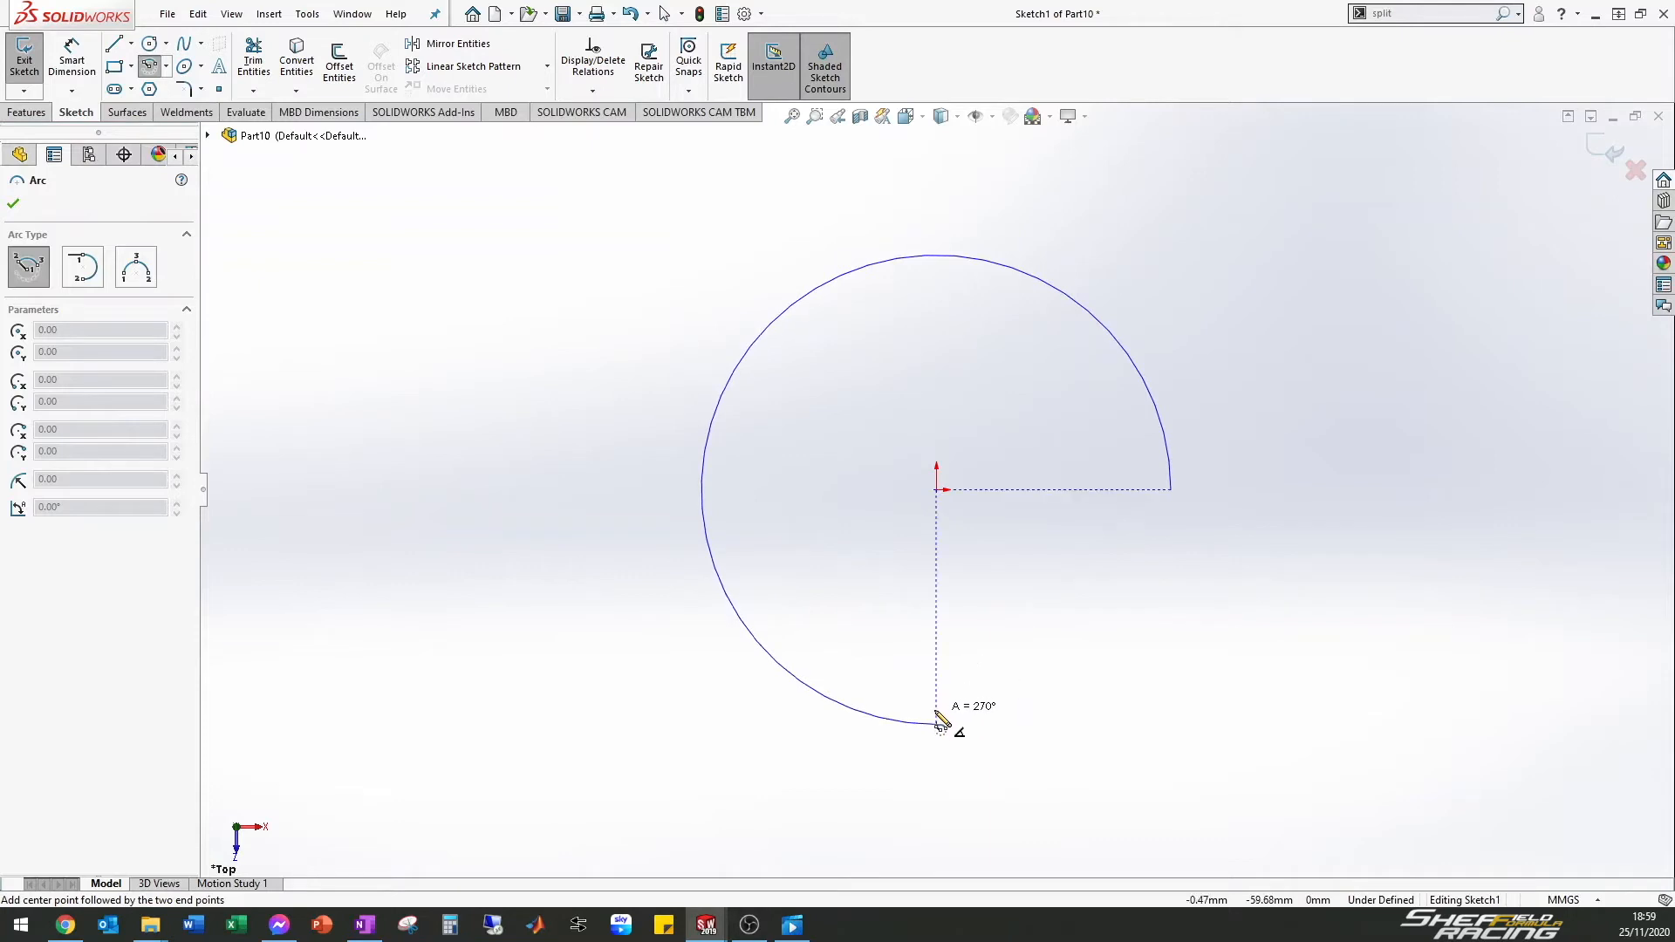
click(941, 723)
key(Escape)
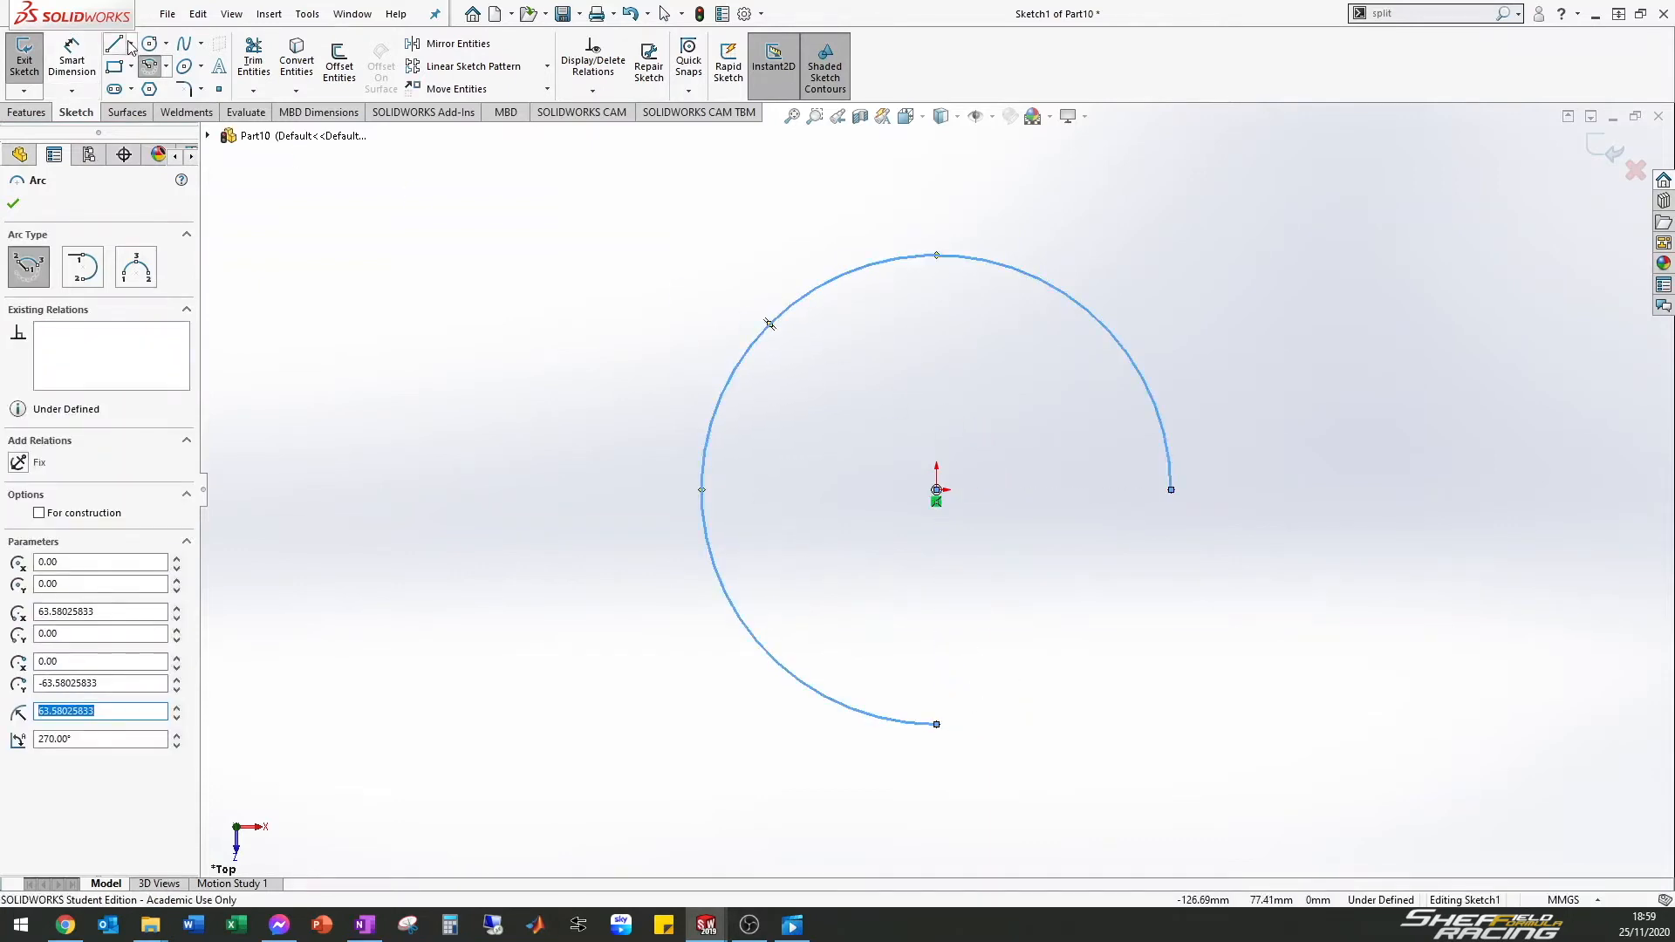
Draw a horizontal line joining the origin to the arc's endpoint on the horizontal axis
key(l)
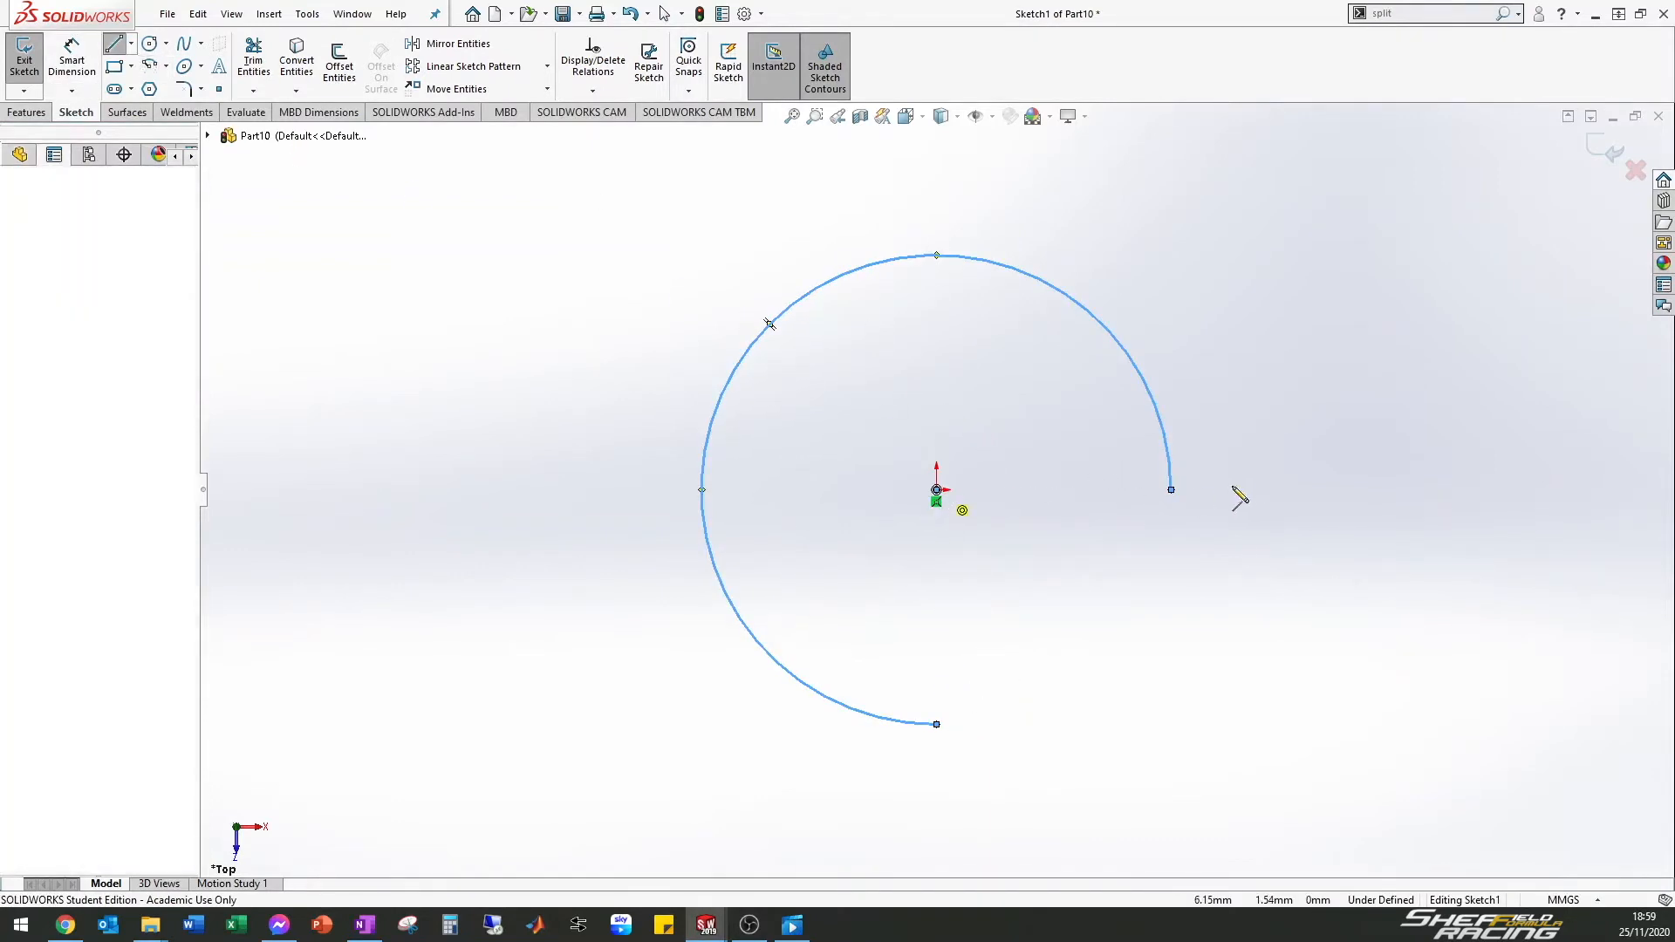
click(1172, 490)
click(1172, 490)
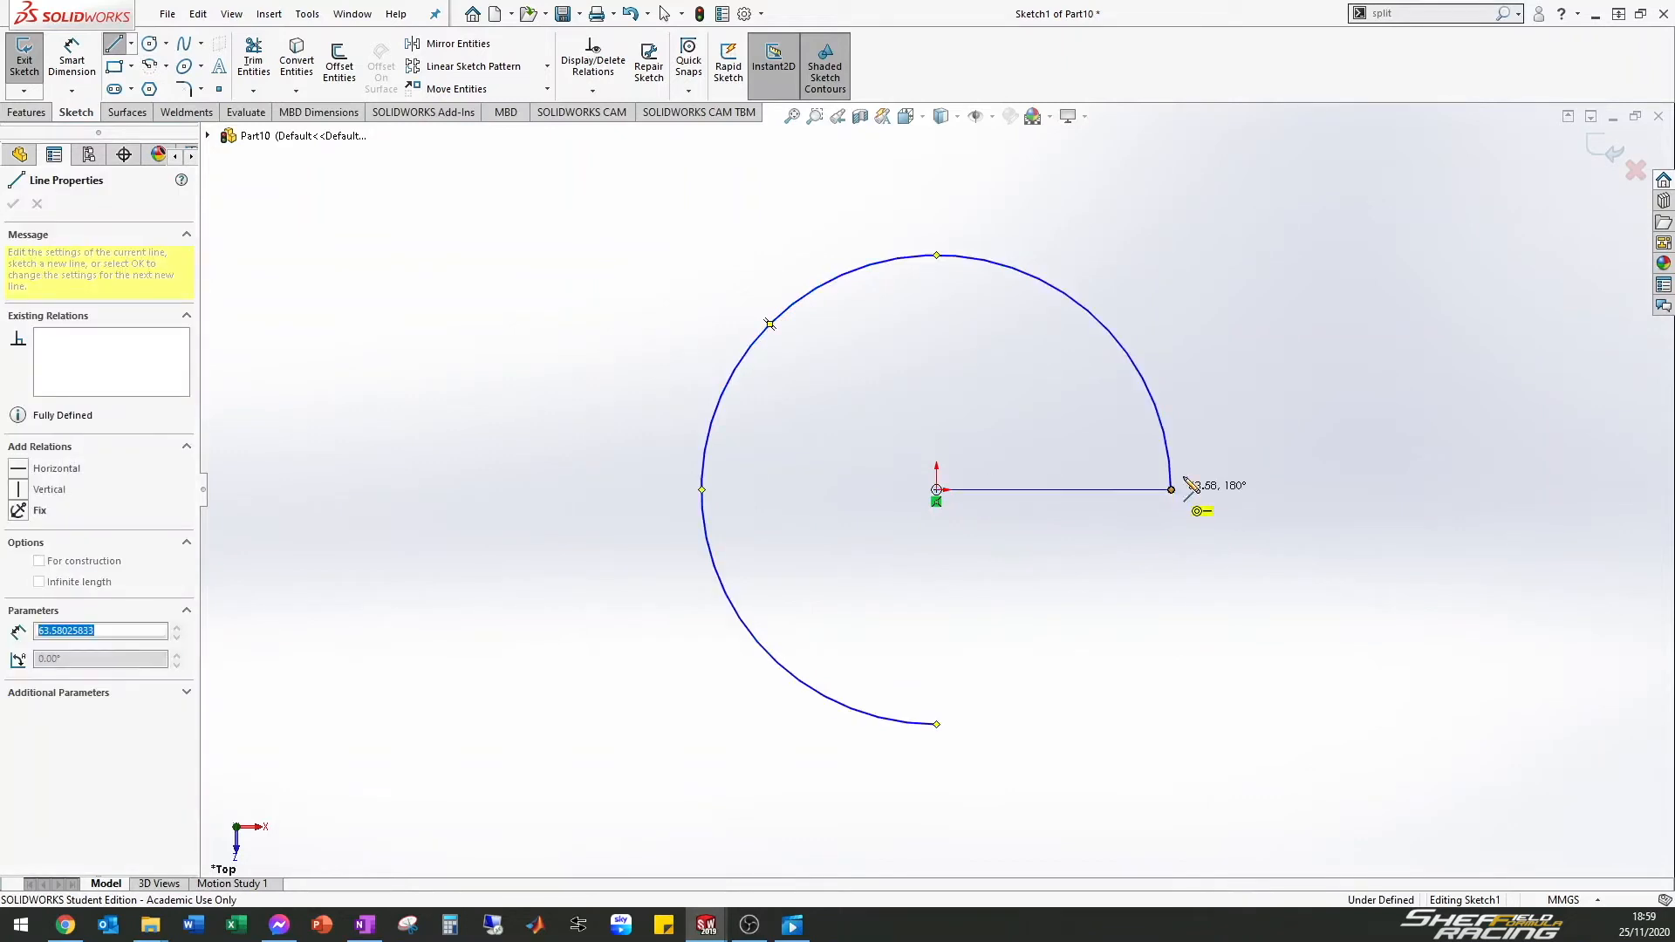
key(Escape)
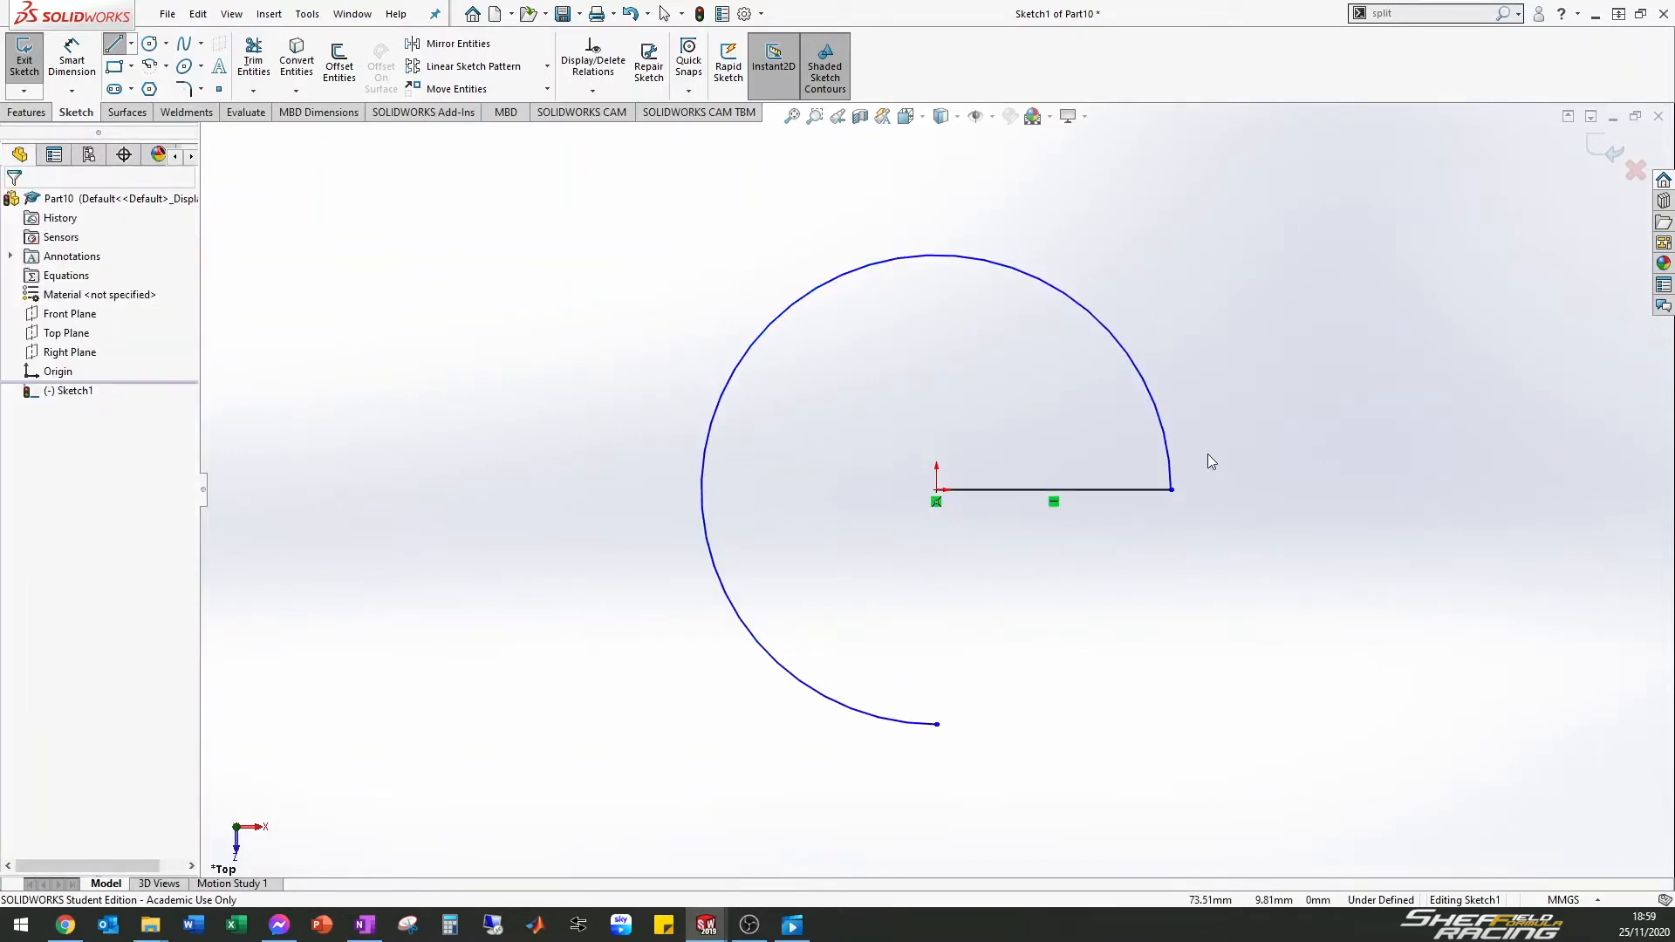
Add a vertical relation between the arc's free endpoint and the origin
drag(936, 725, 897, 722)
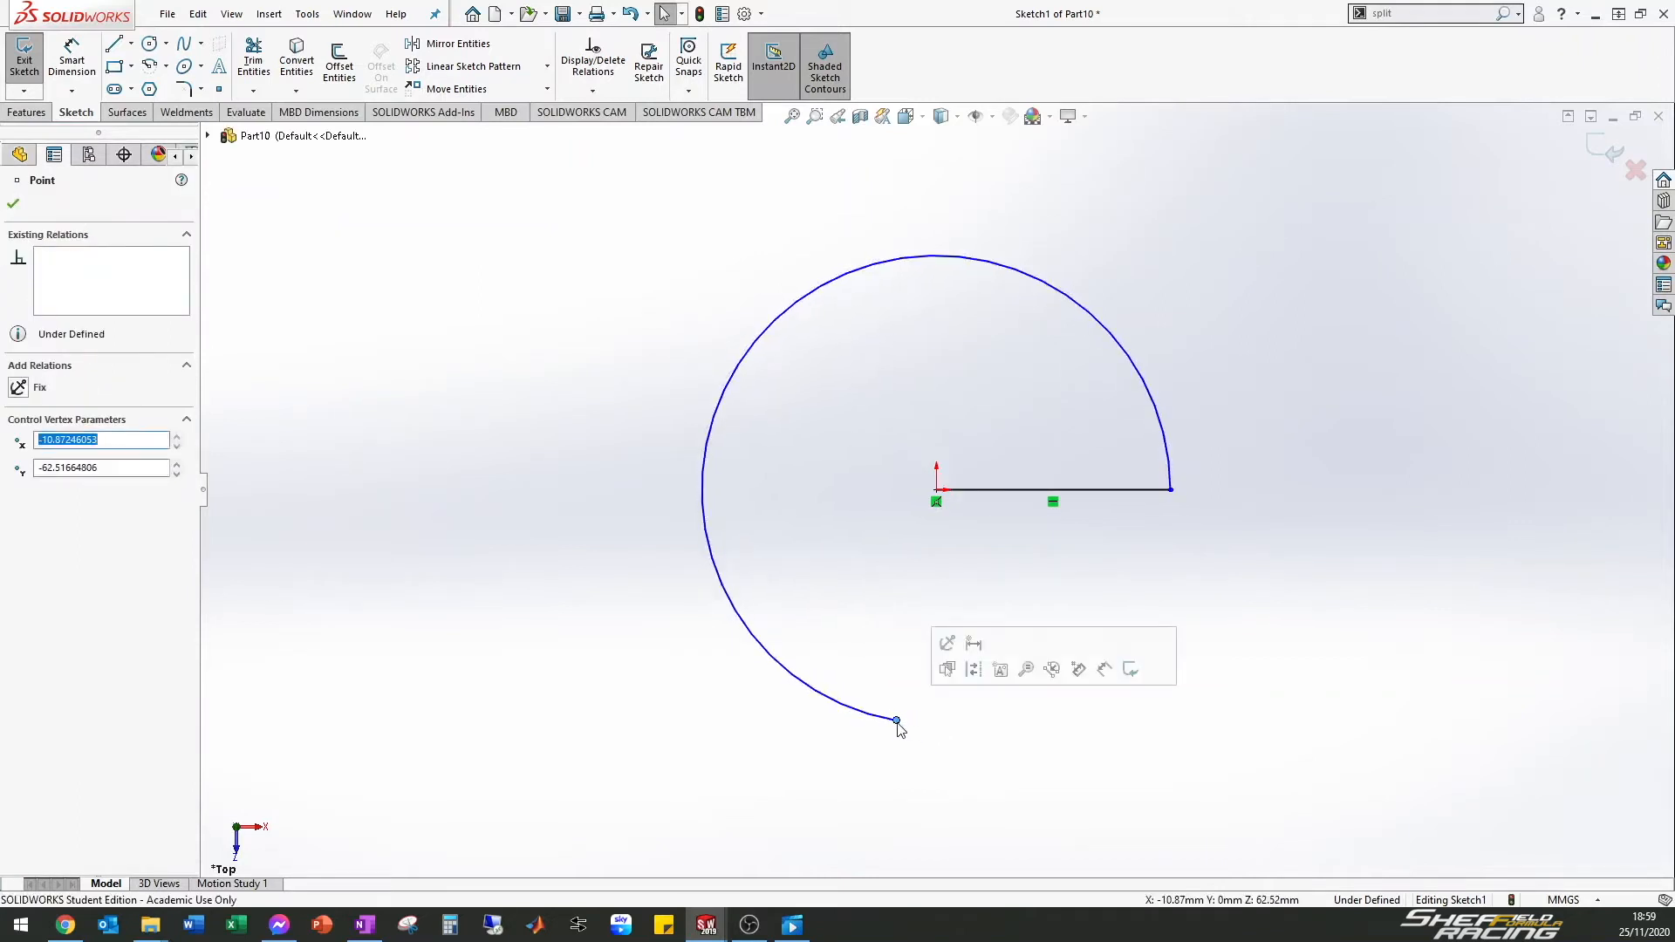
ctrl+click(936, 491)
click(20, 508)
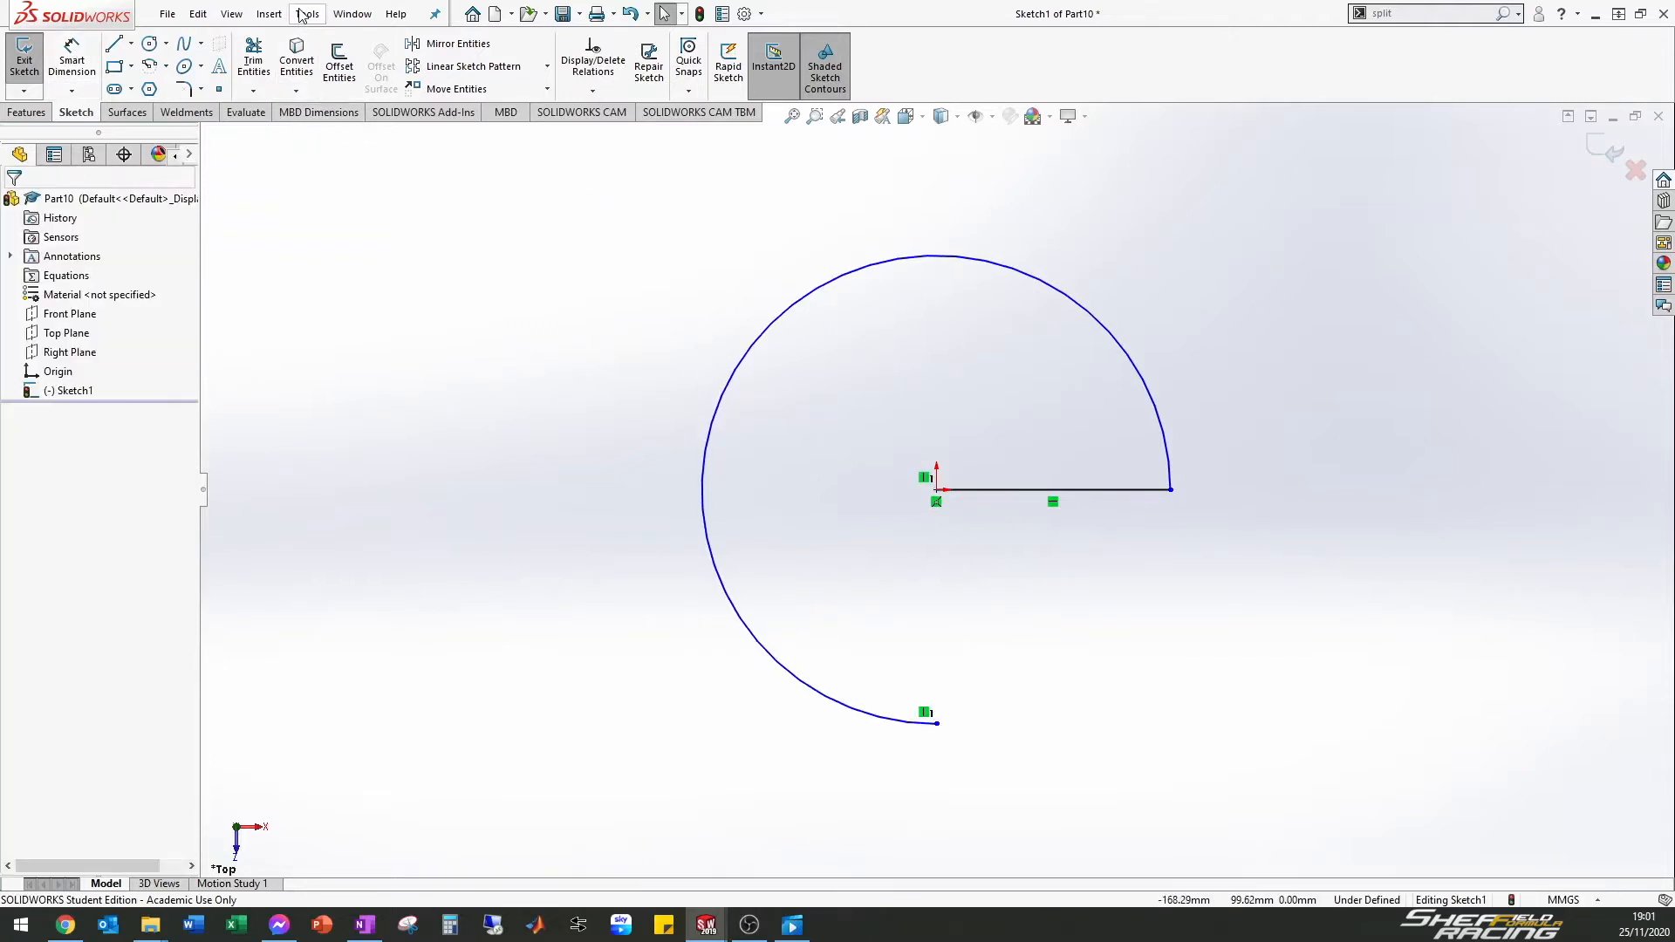
Open the equations manager and add a global variable named Piston Clip Groove ID with the value 20
click(302, 15)
click(375, 637)
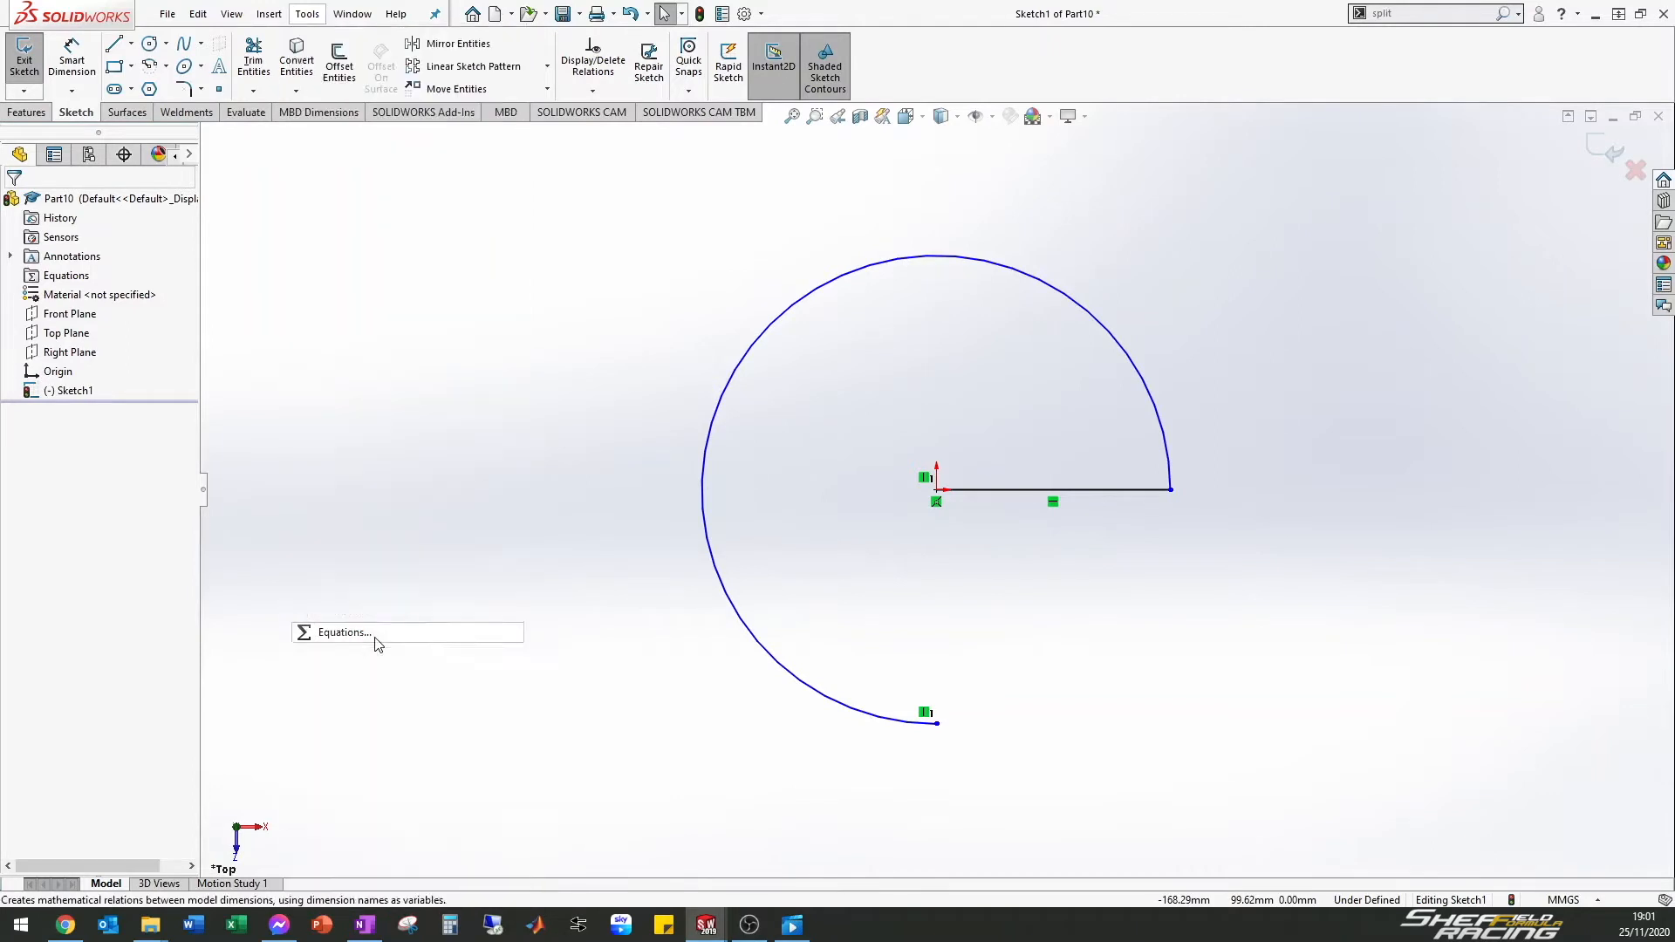
click(589, 366)
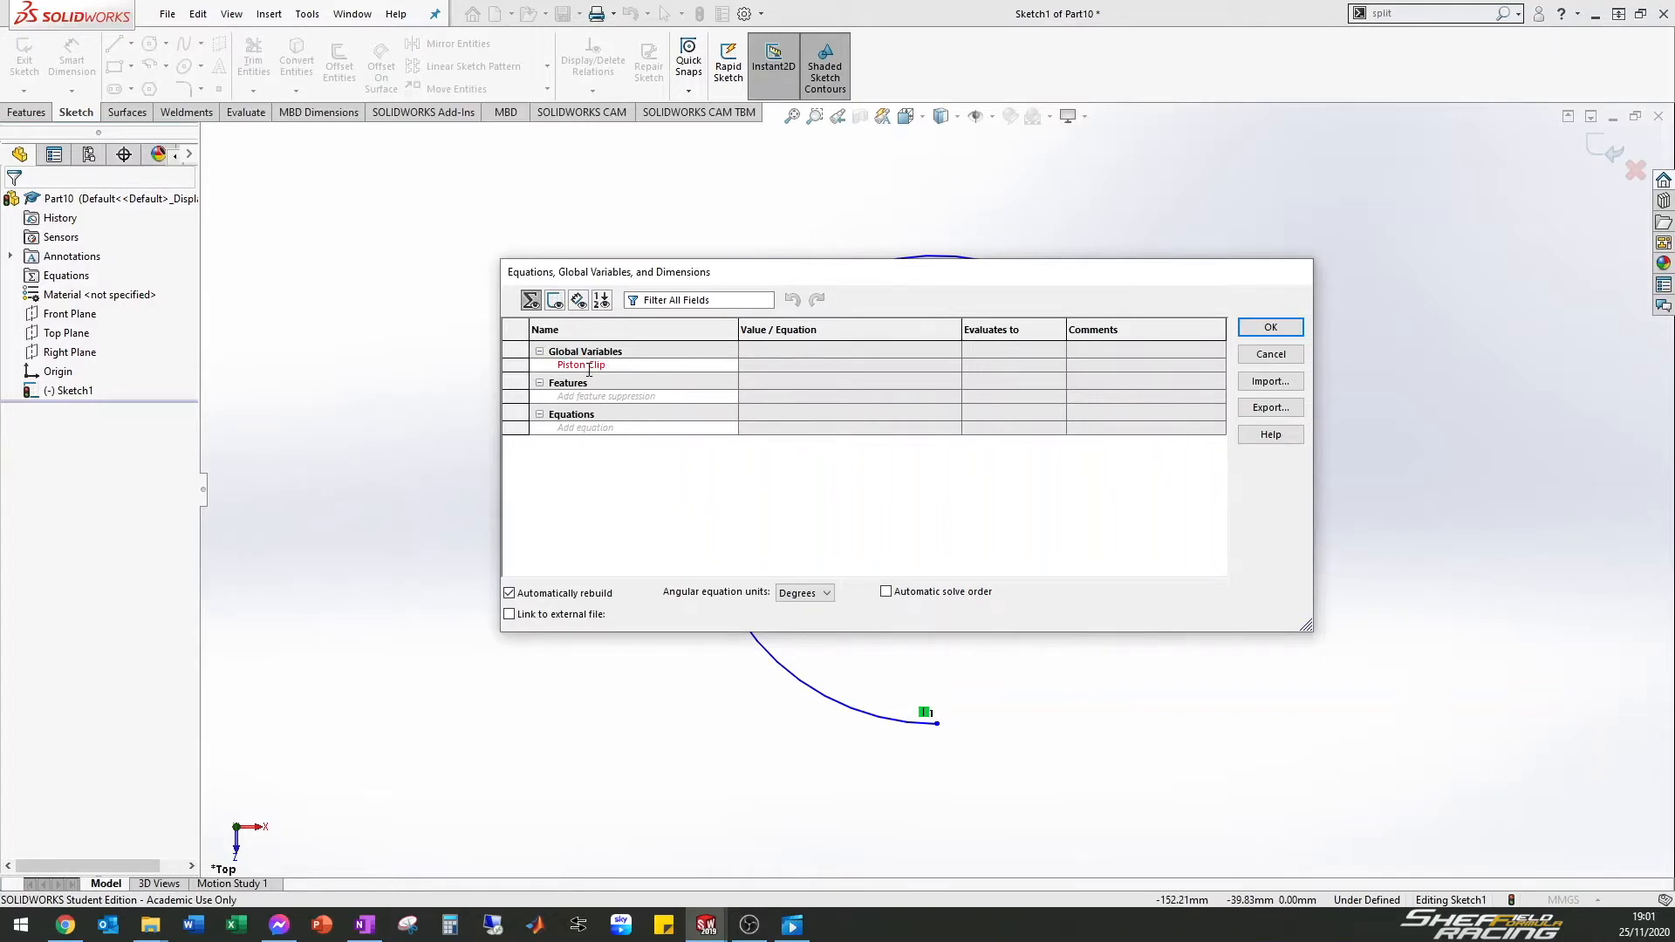
key(Tab)
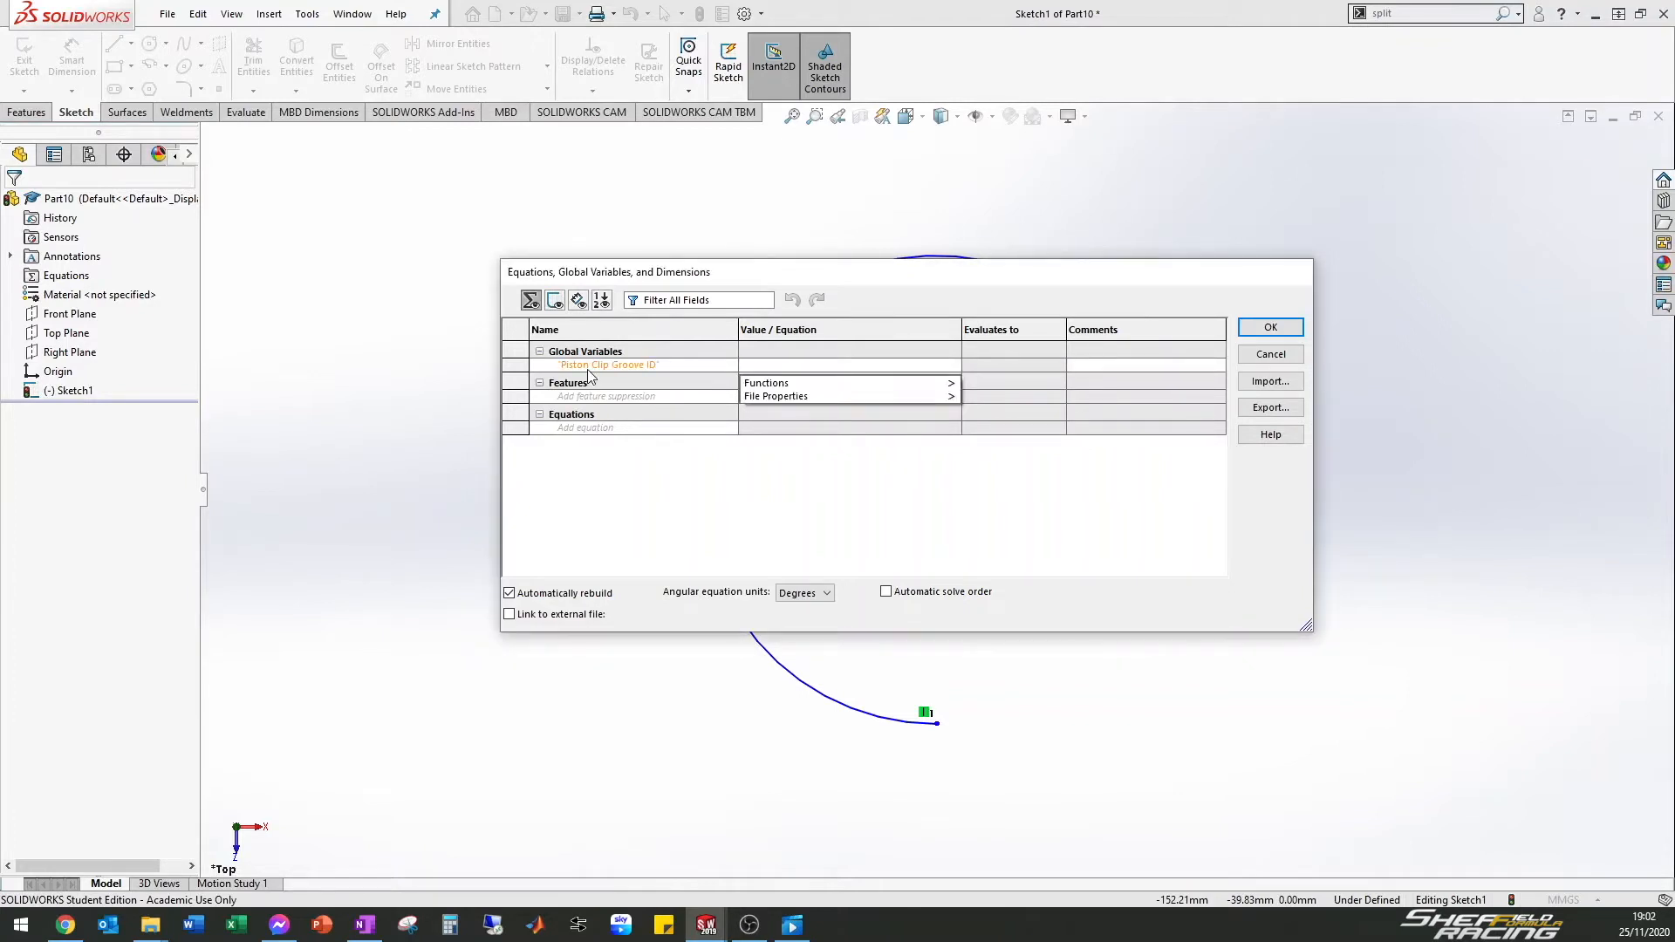
text(=20)
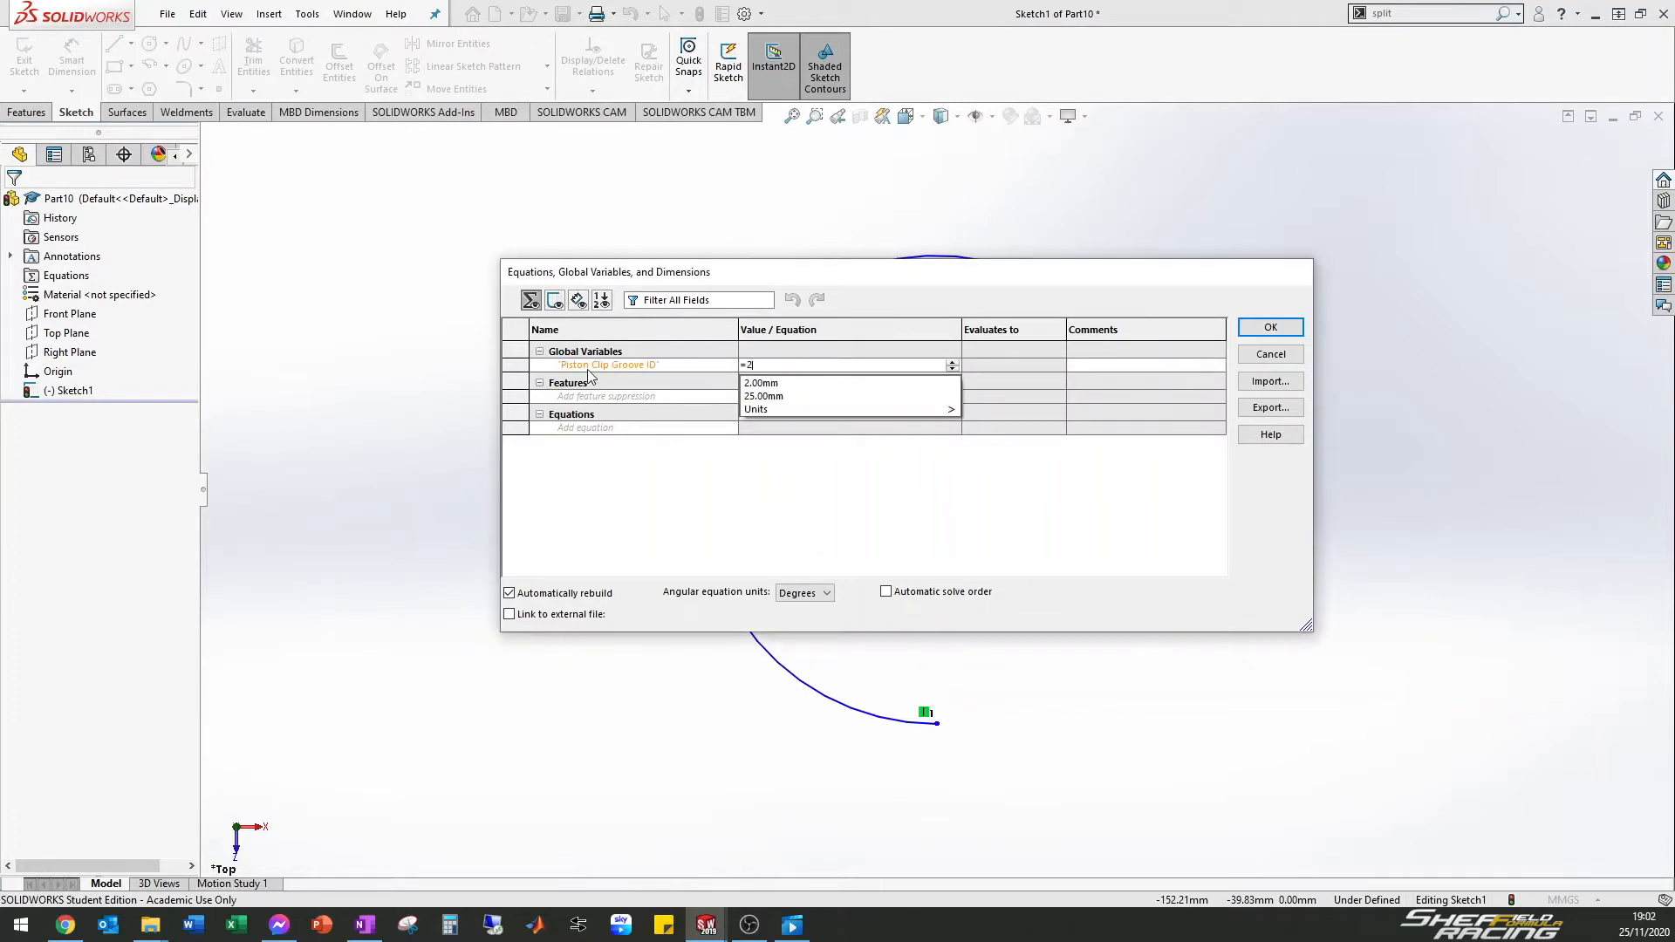
Add a second global variable named Clip Thickness with the value 1
click(587, 368)
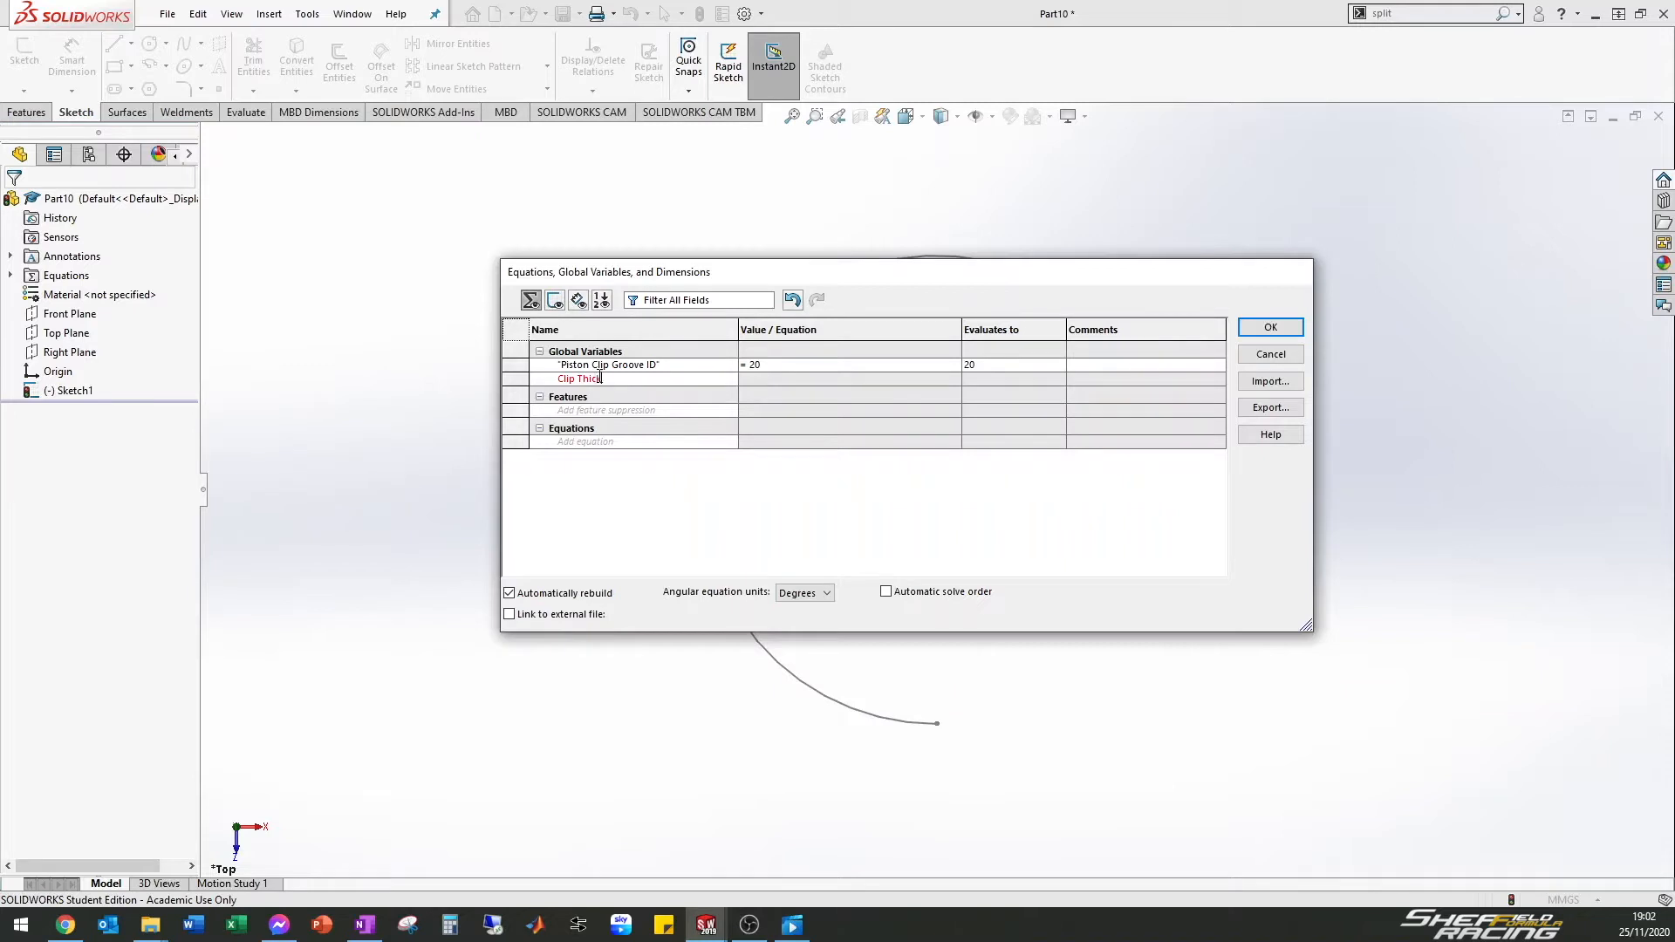
key(Tab)
text(1)
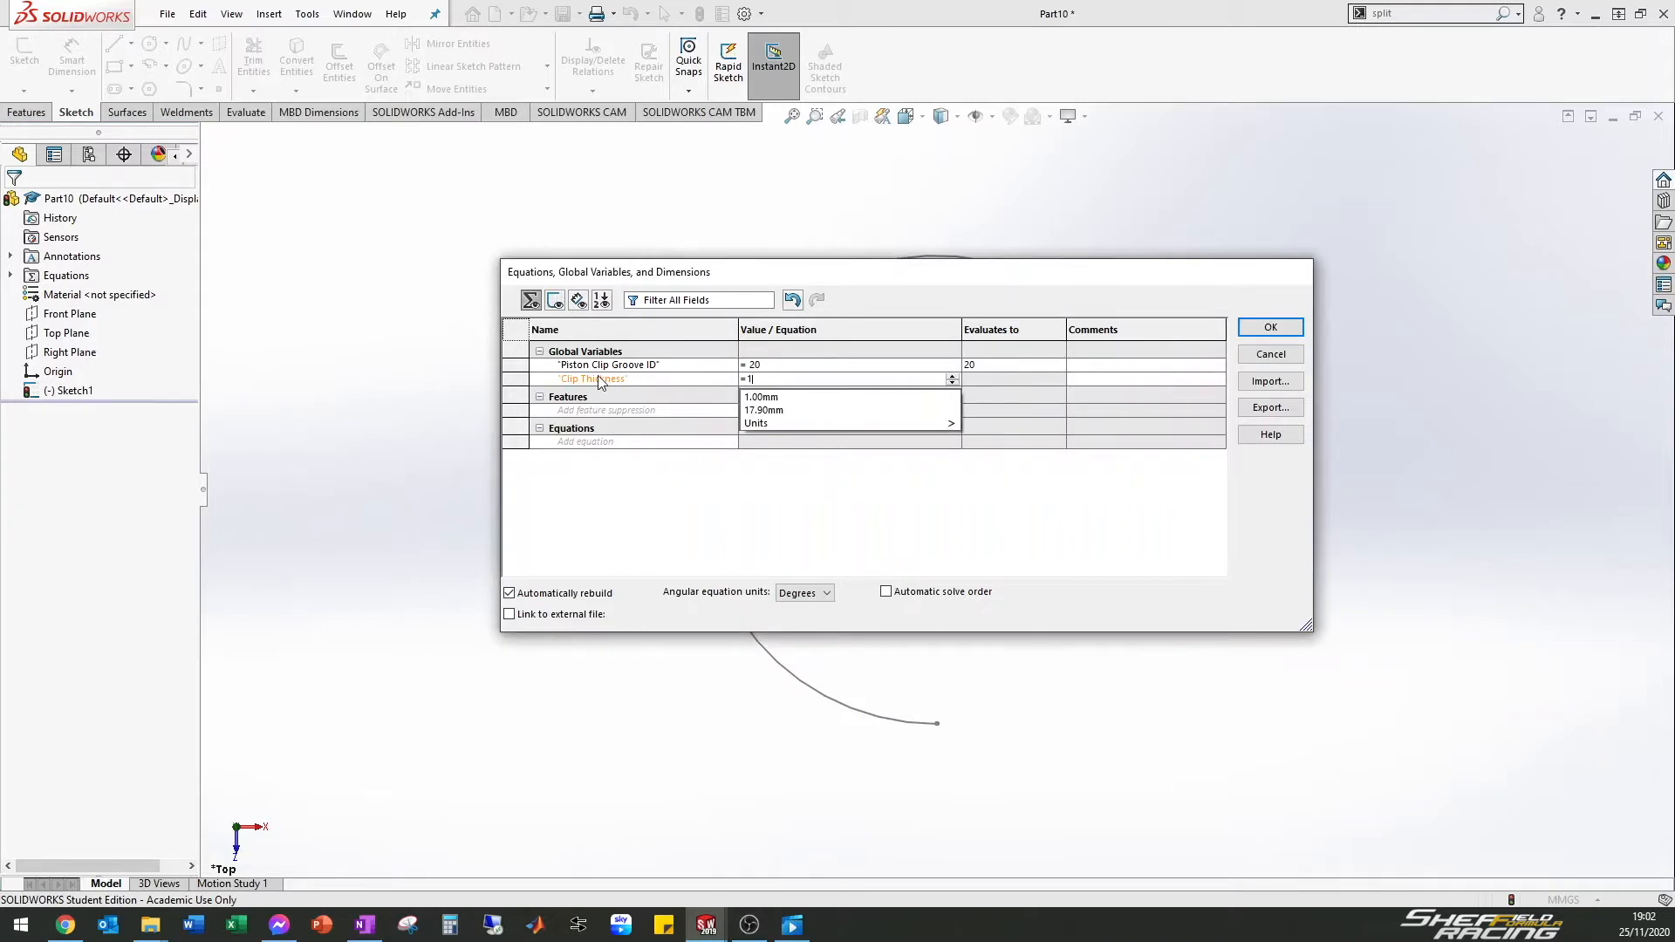
click(597, 375)
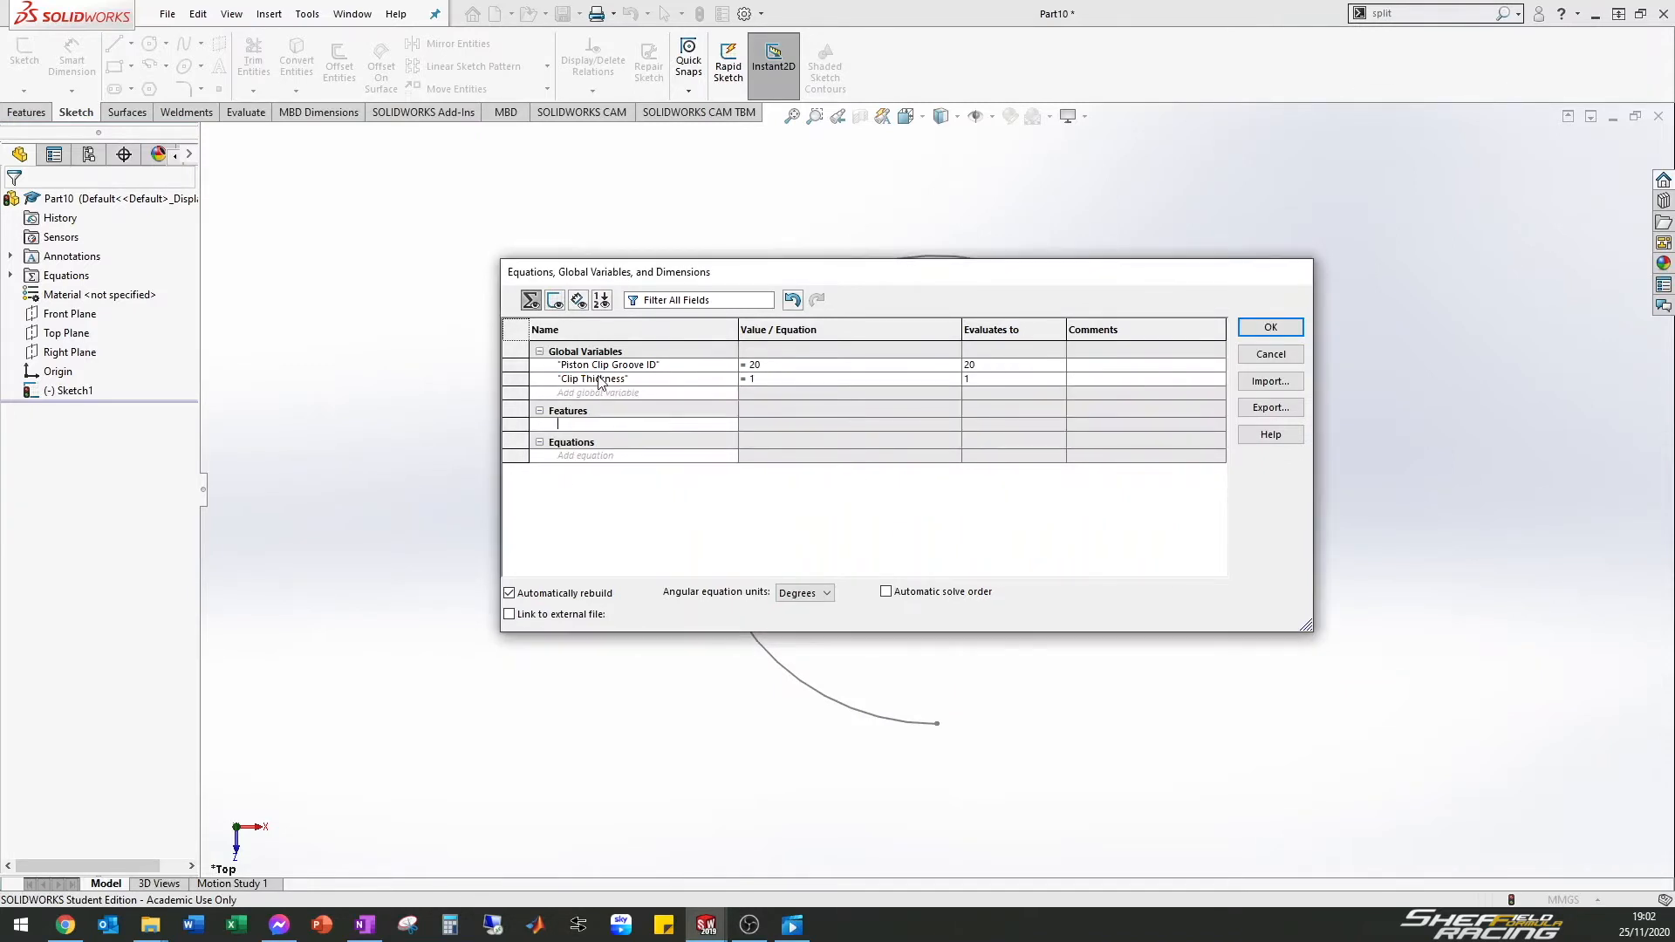
Add a global variable Path Diameter defined as "Piston Clip Groove ID" - "Clip Thickness" and accept the equations
click(608, 394)
key(Tab)
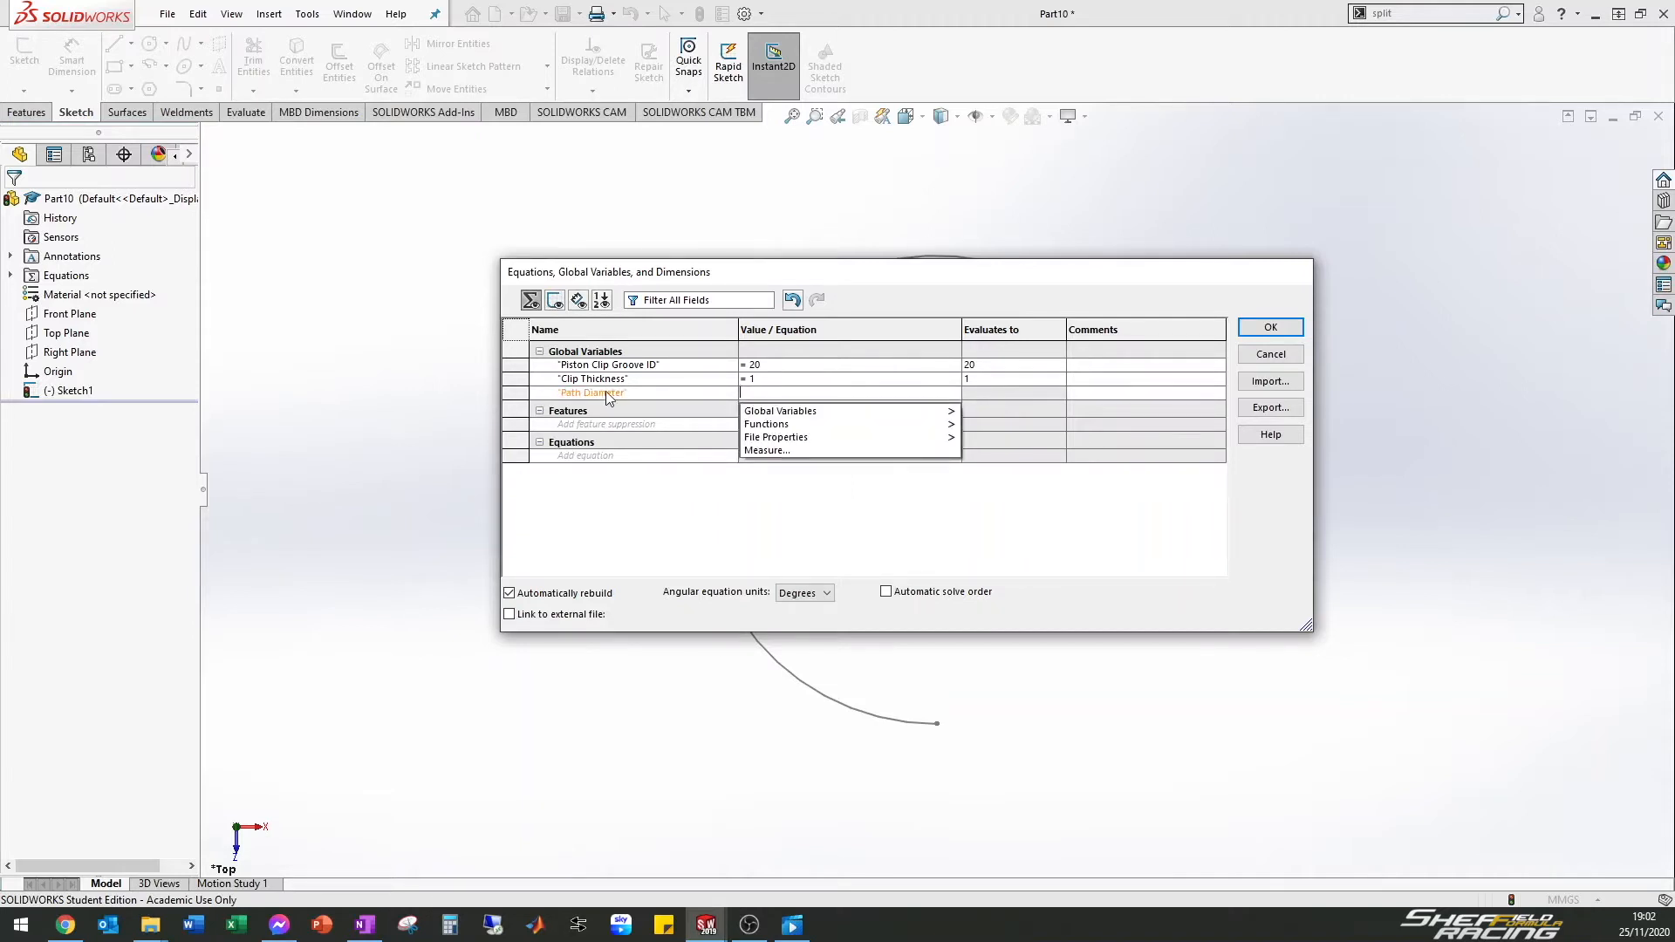
text(=="Piston Clip Groove ID")
key(Down)
key(Return)
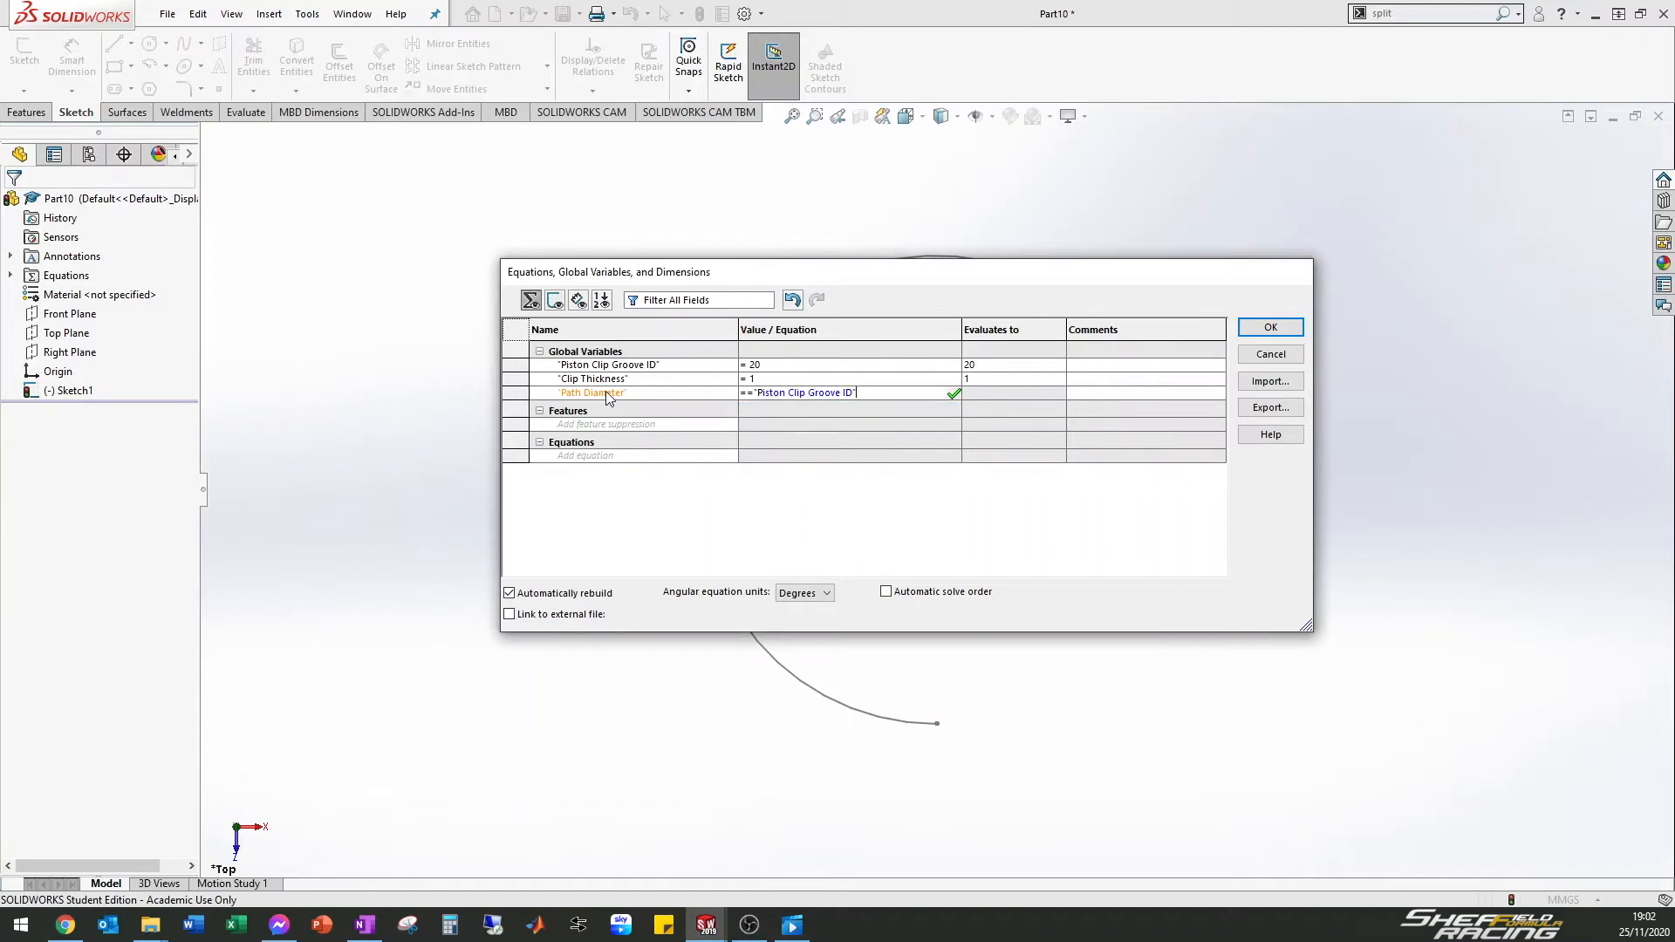
text(-c)
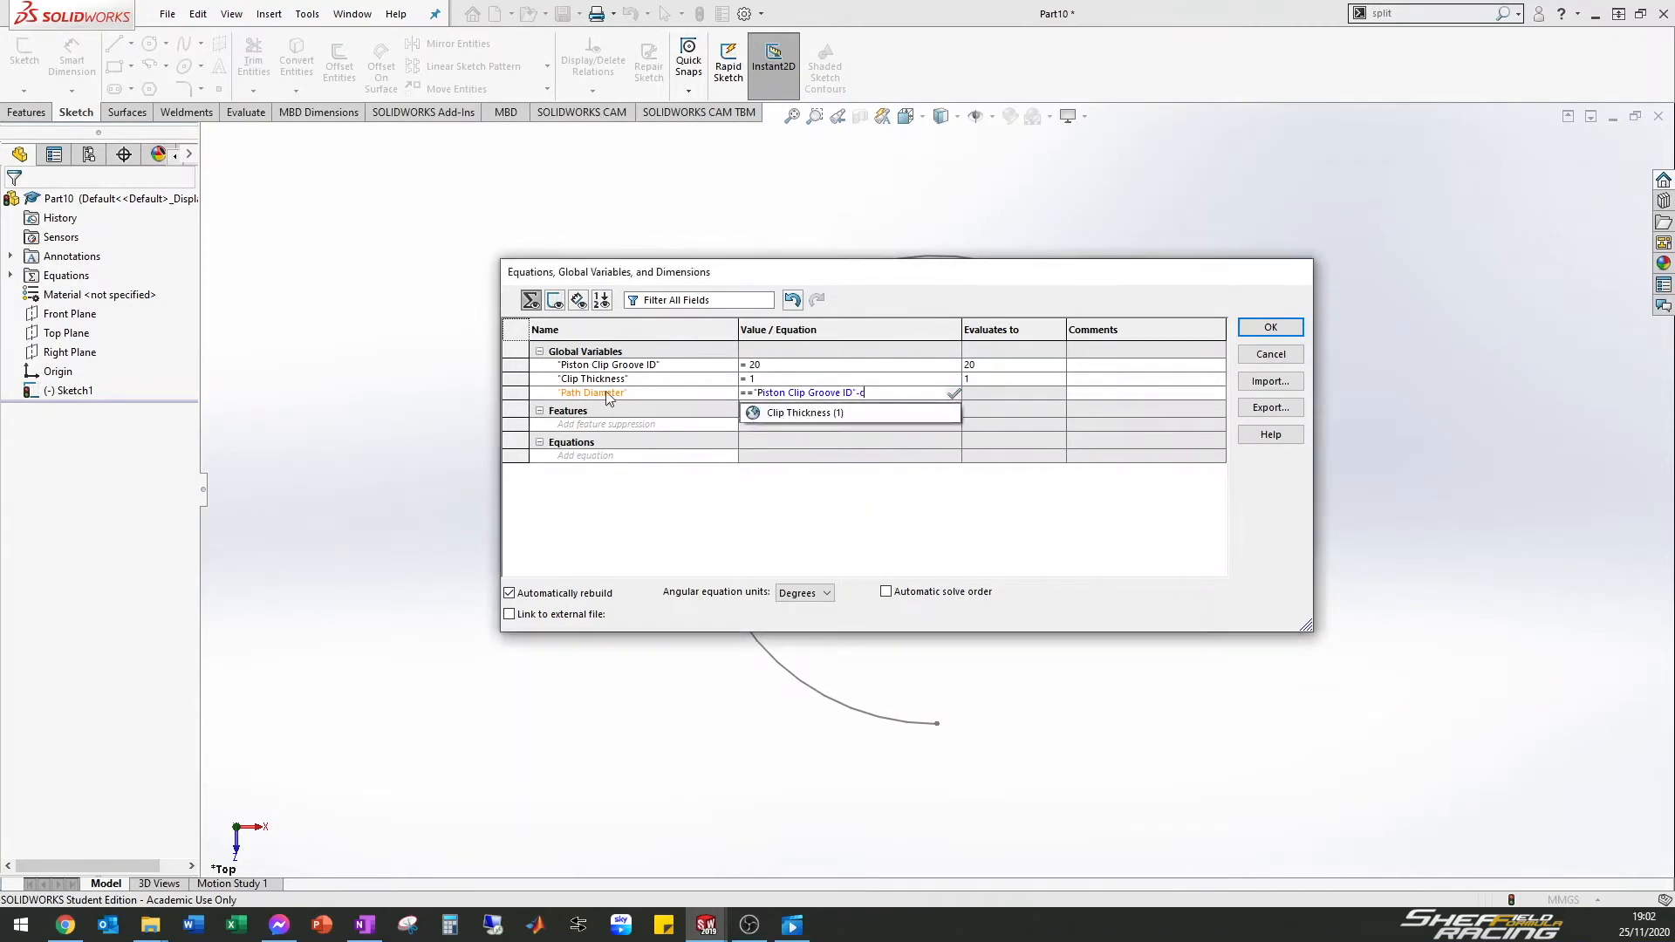
text(lip)
key(Down)
key(Return)
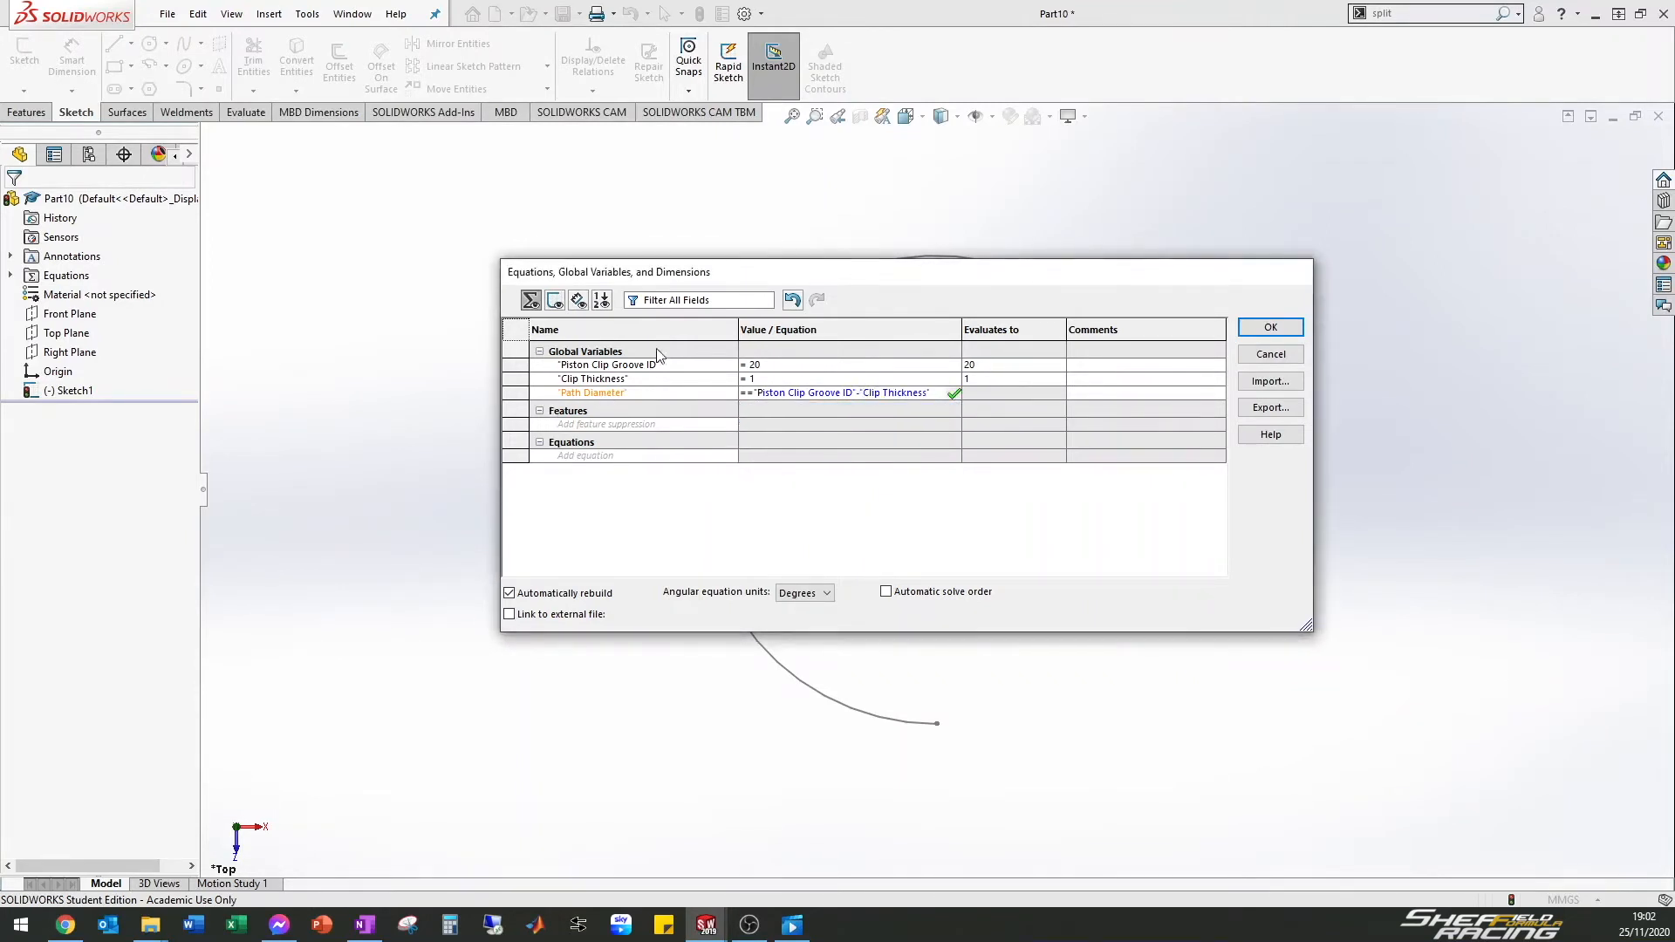
click(752, 393)
key(BackSpace)
click(1293, 328)
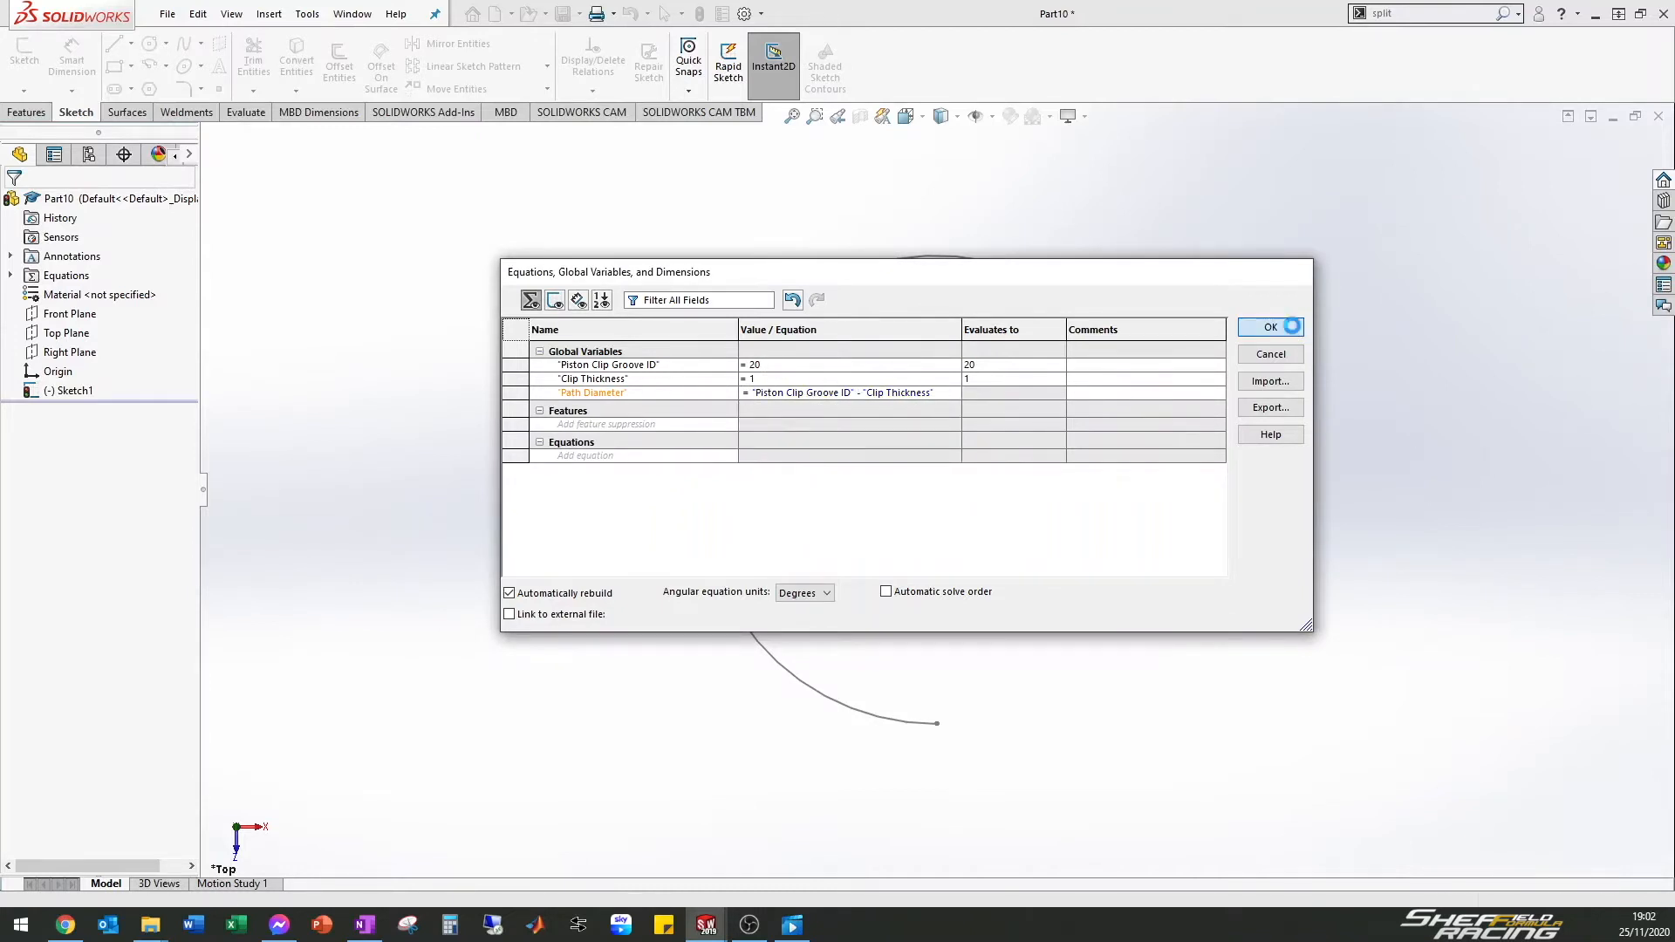
click(1290, 327)
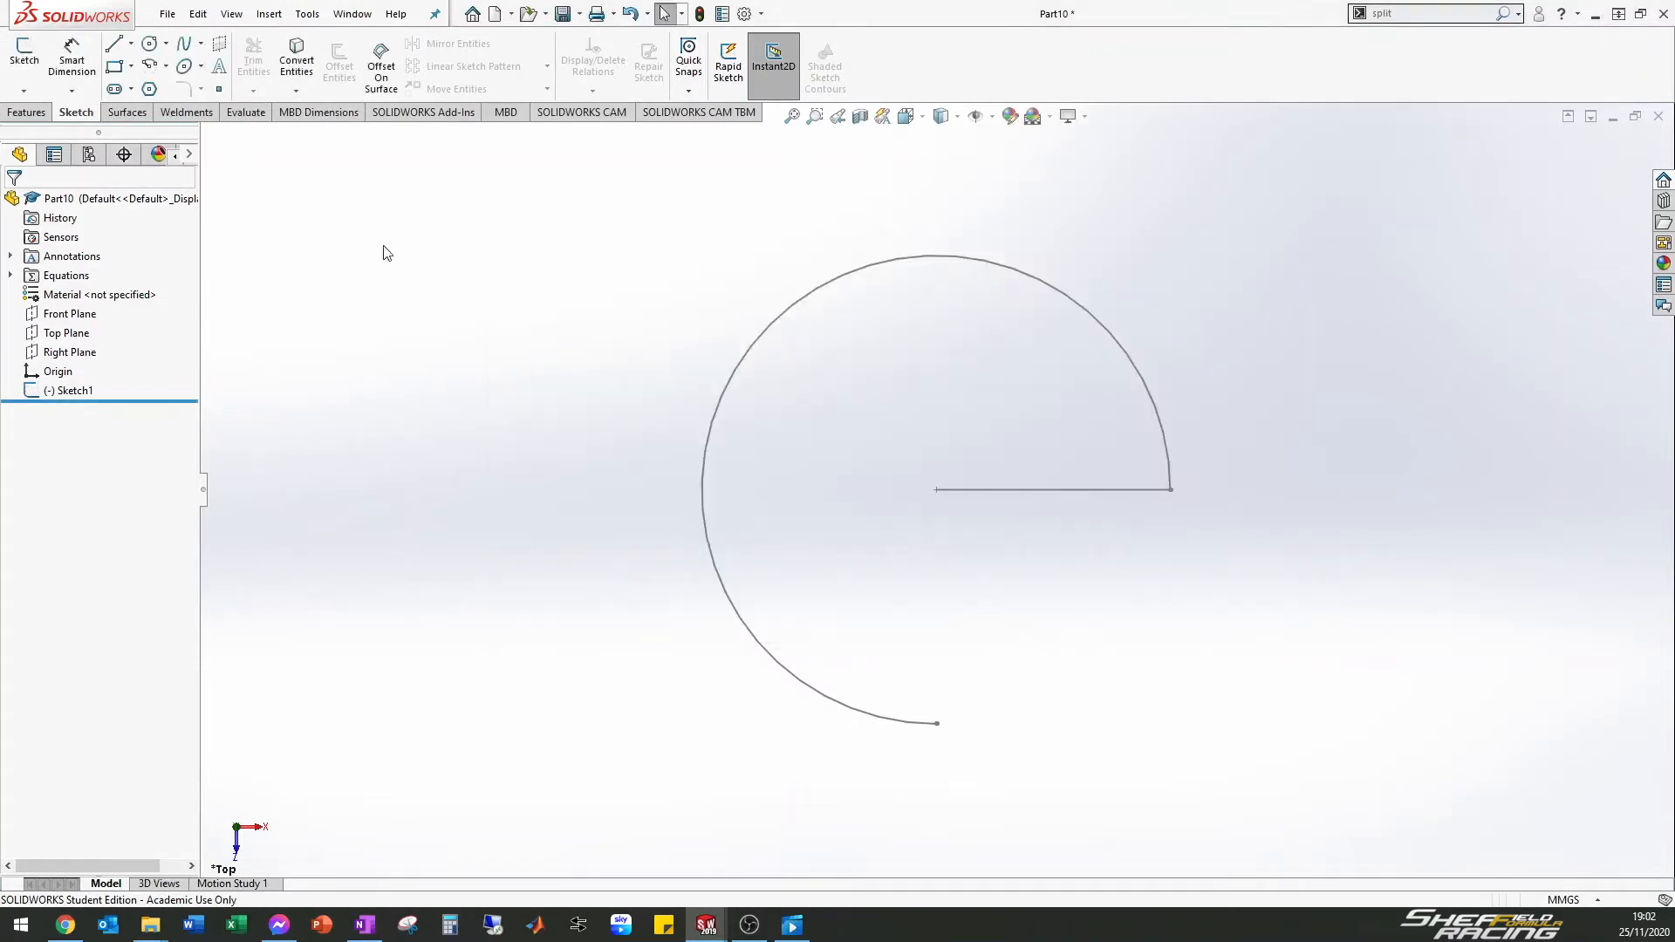
Reopen the clip's path sketch for editing and dimension the arc's radius with the equation "Path Diameter"/2
click(72, 61)
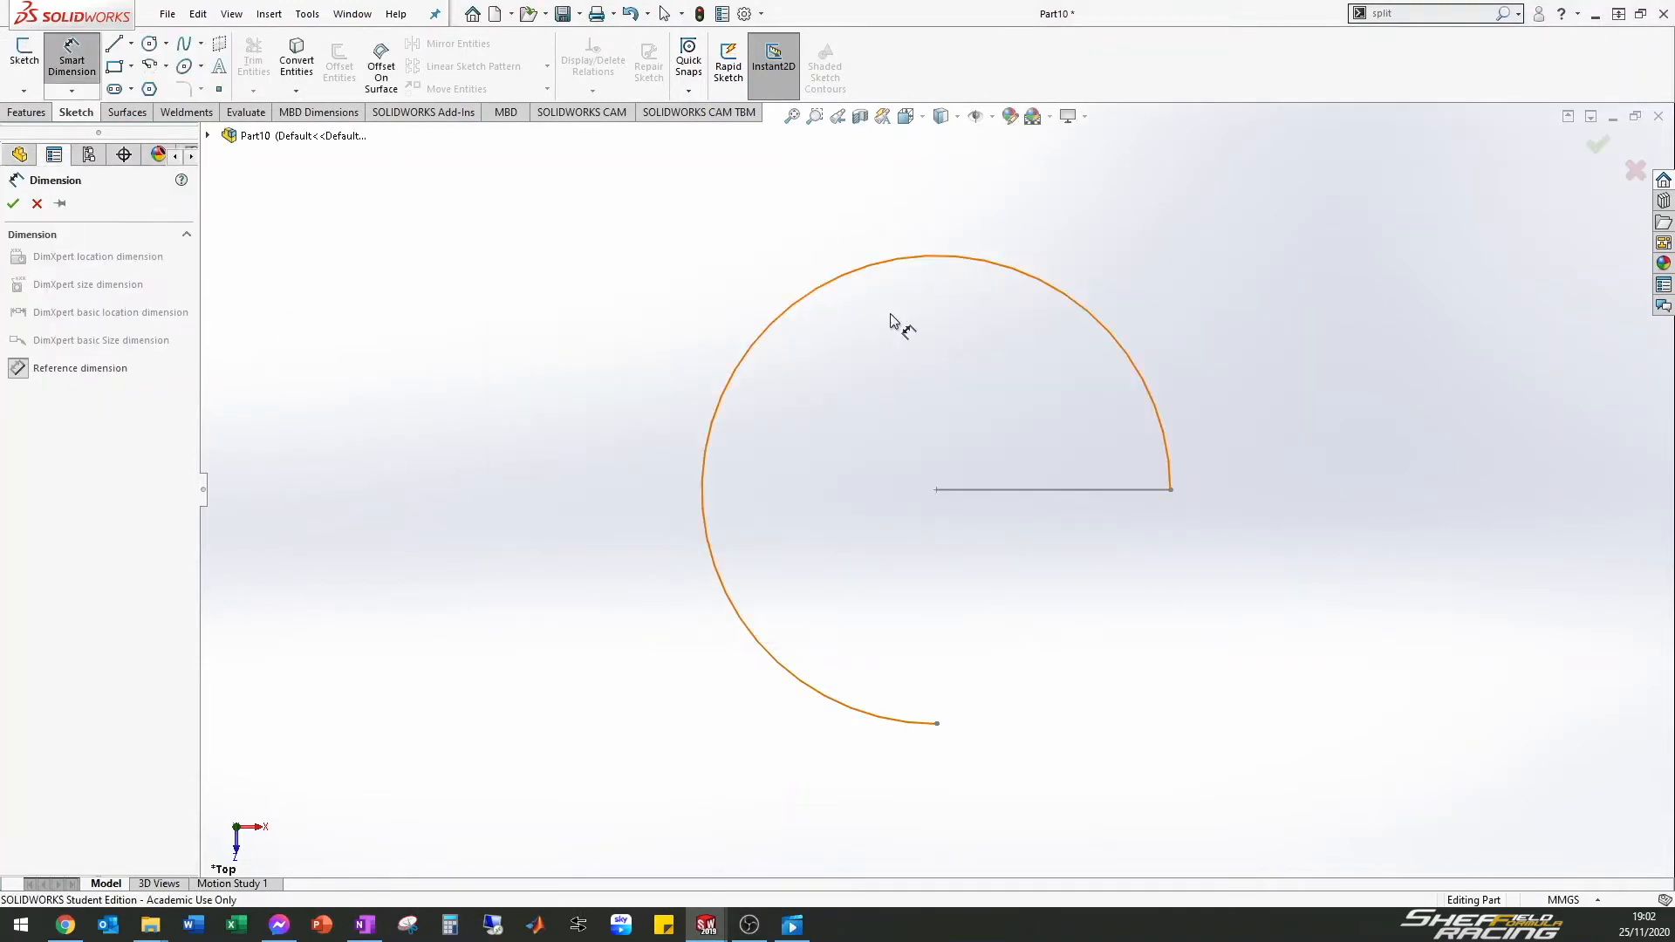
key(Escape)
click(68, 390)
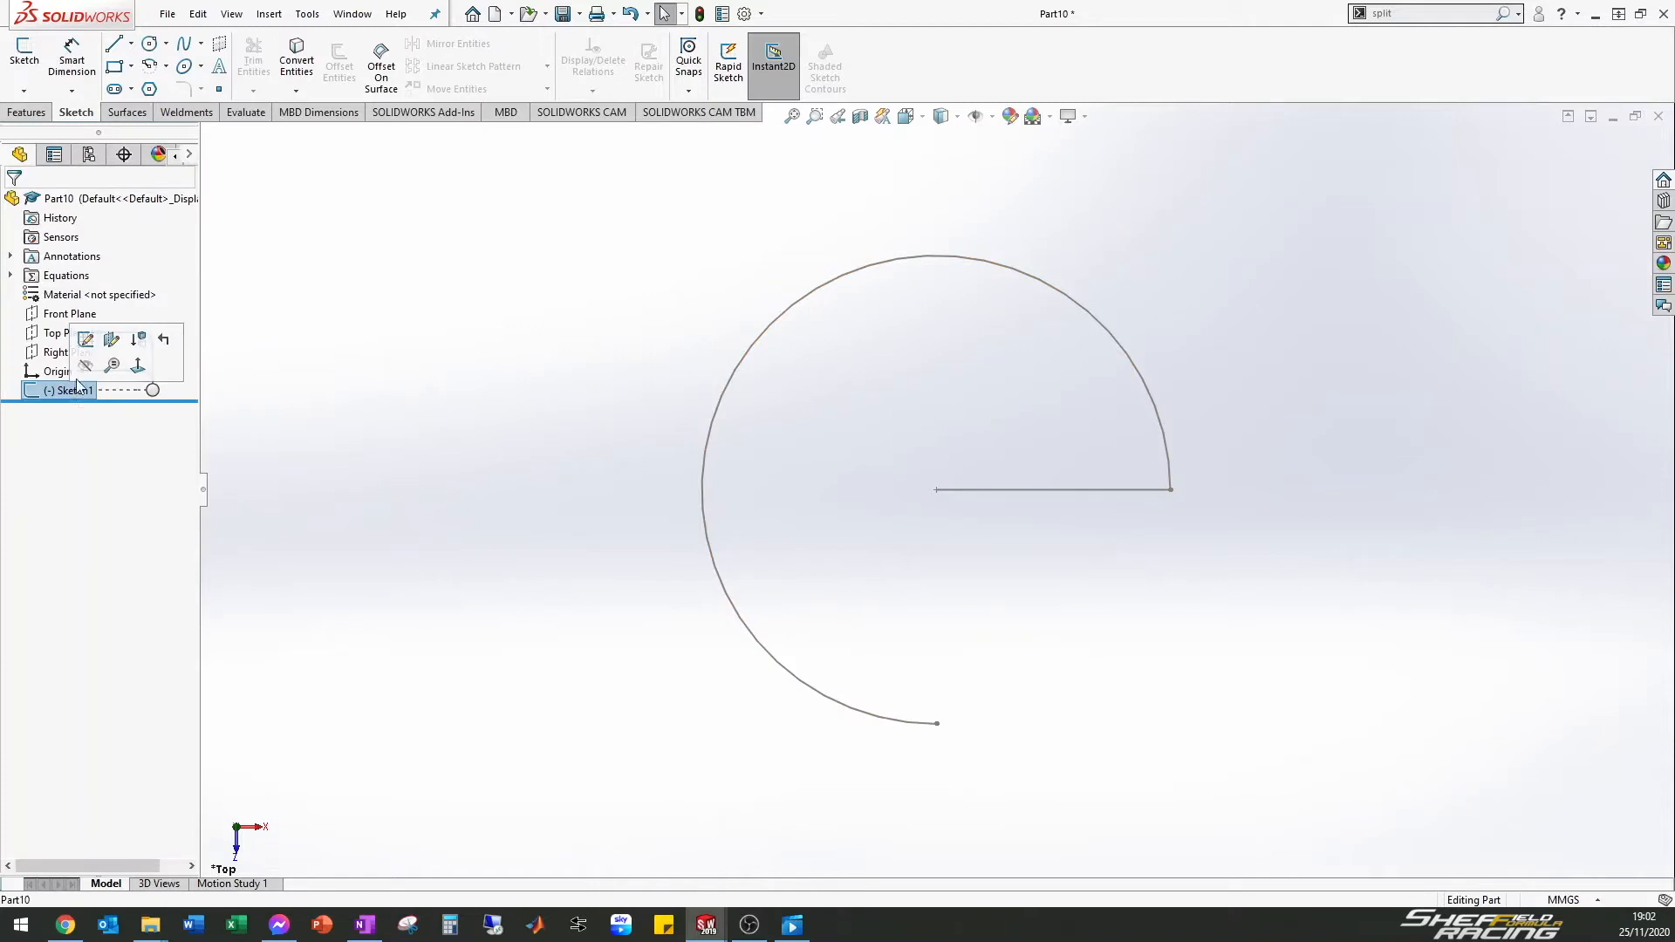
click(86, 342)
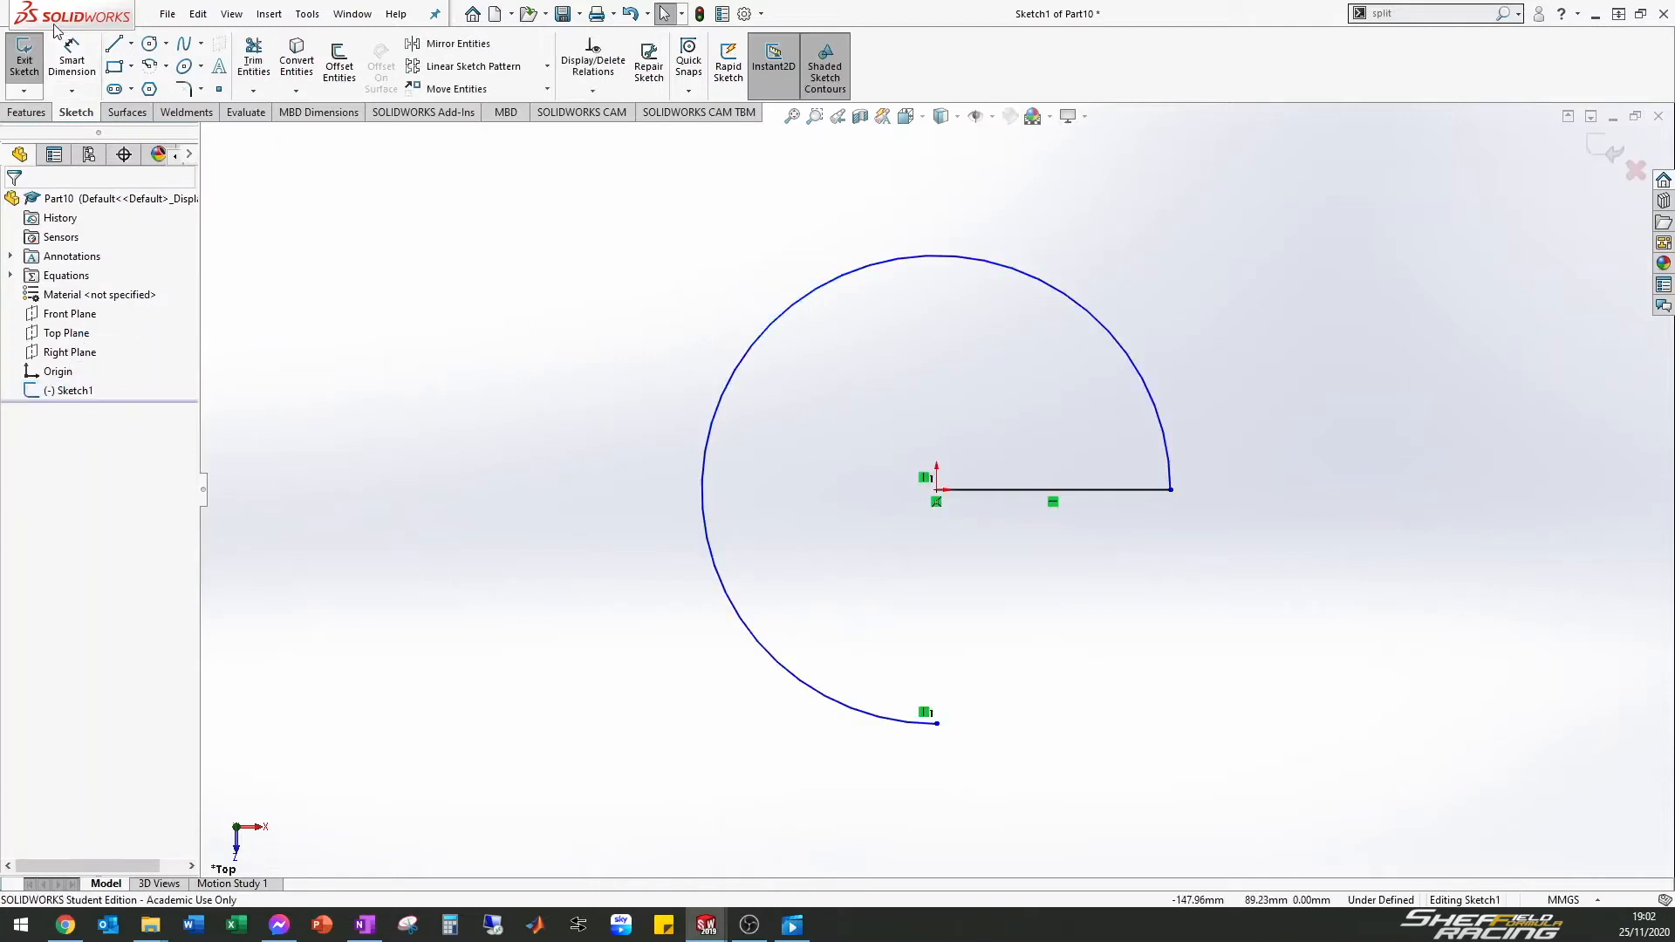
click(74, 63)
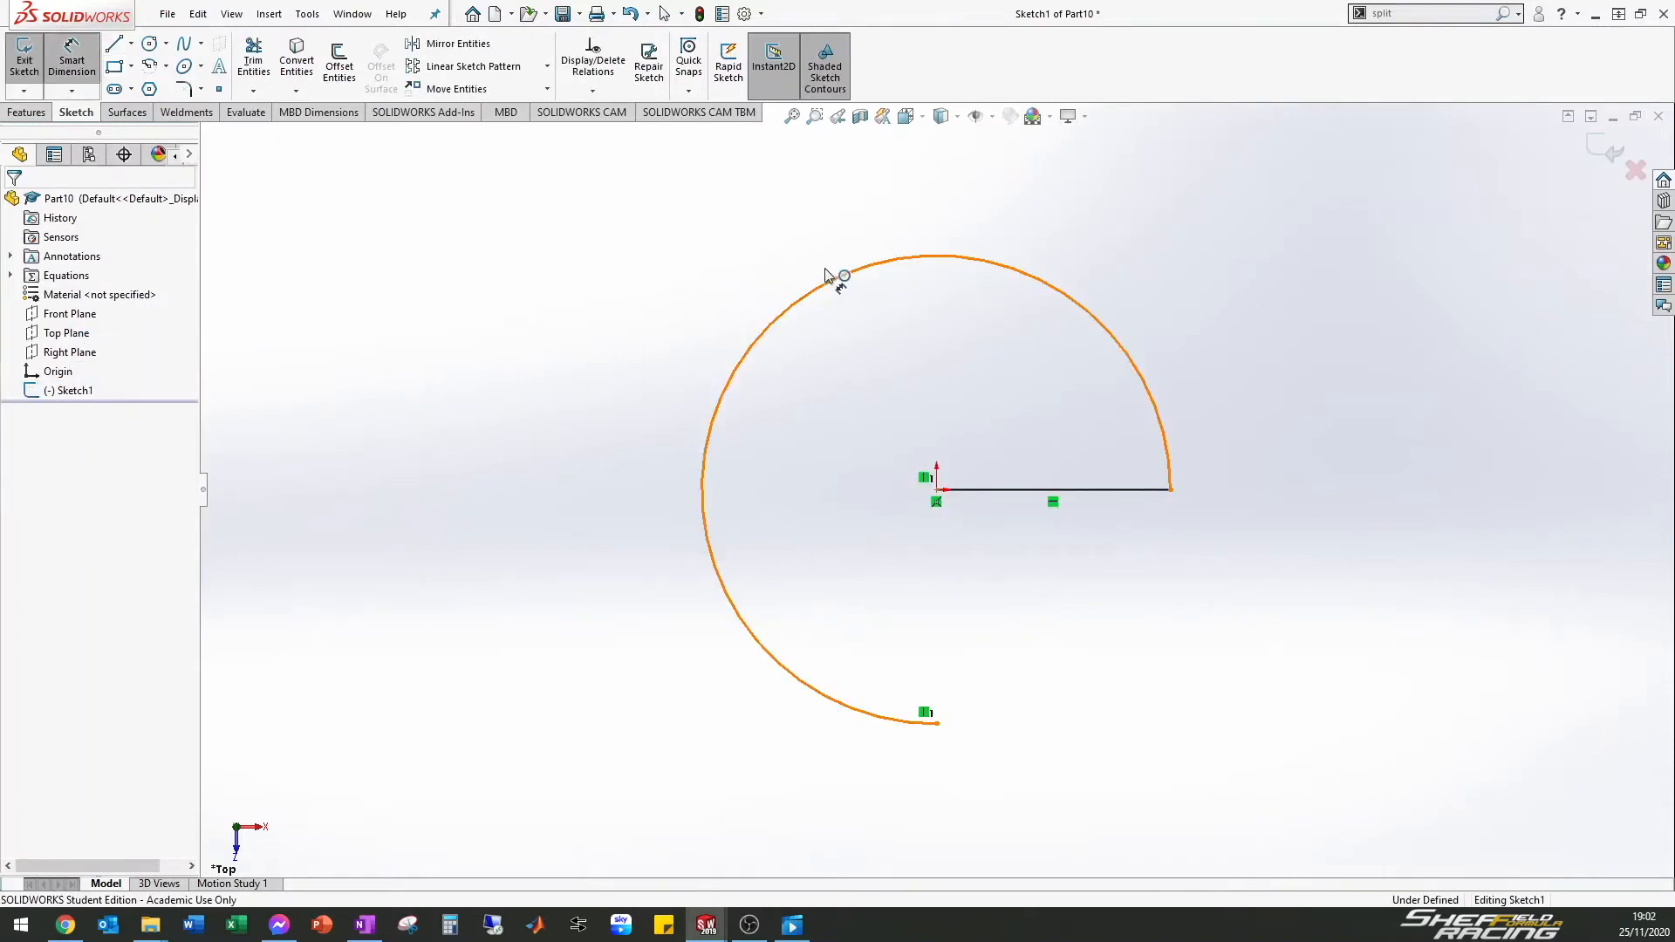
click(783, 278)
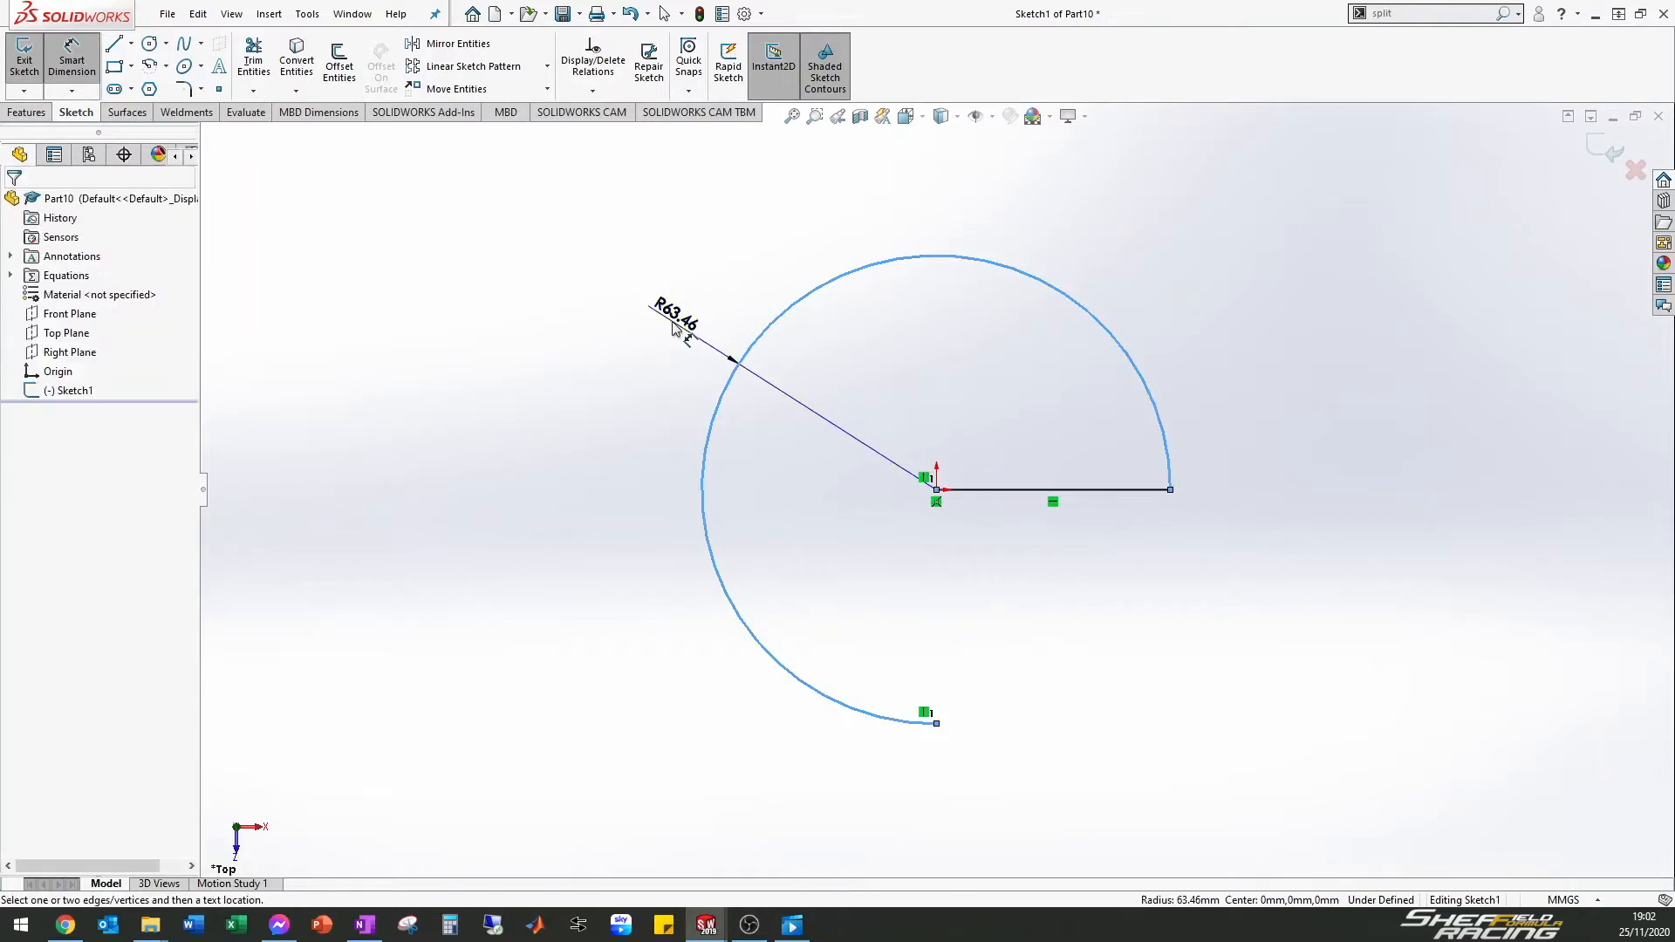
click(680, 344)
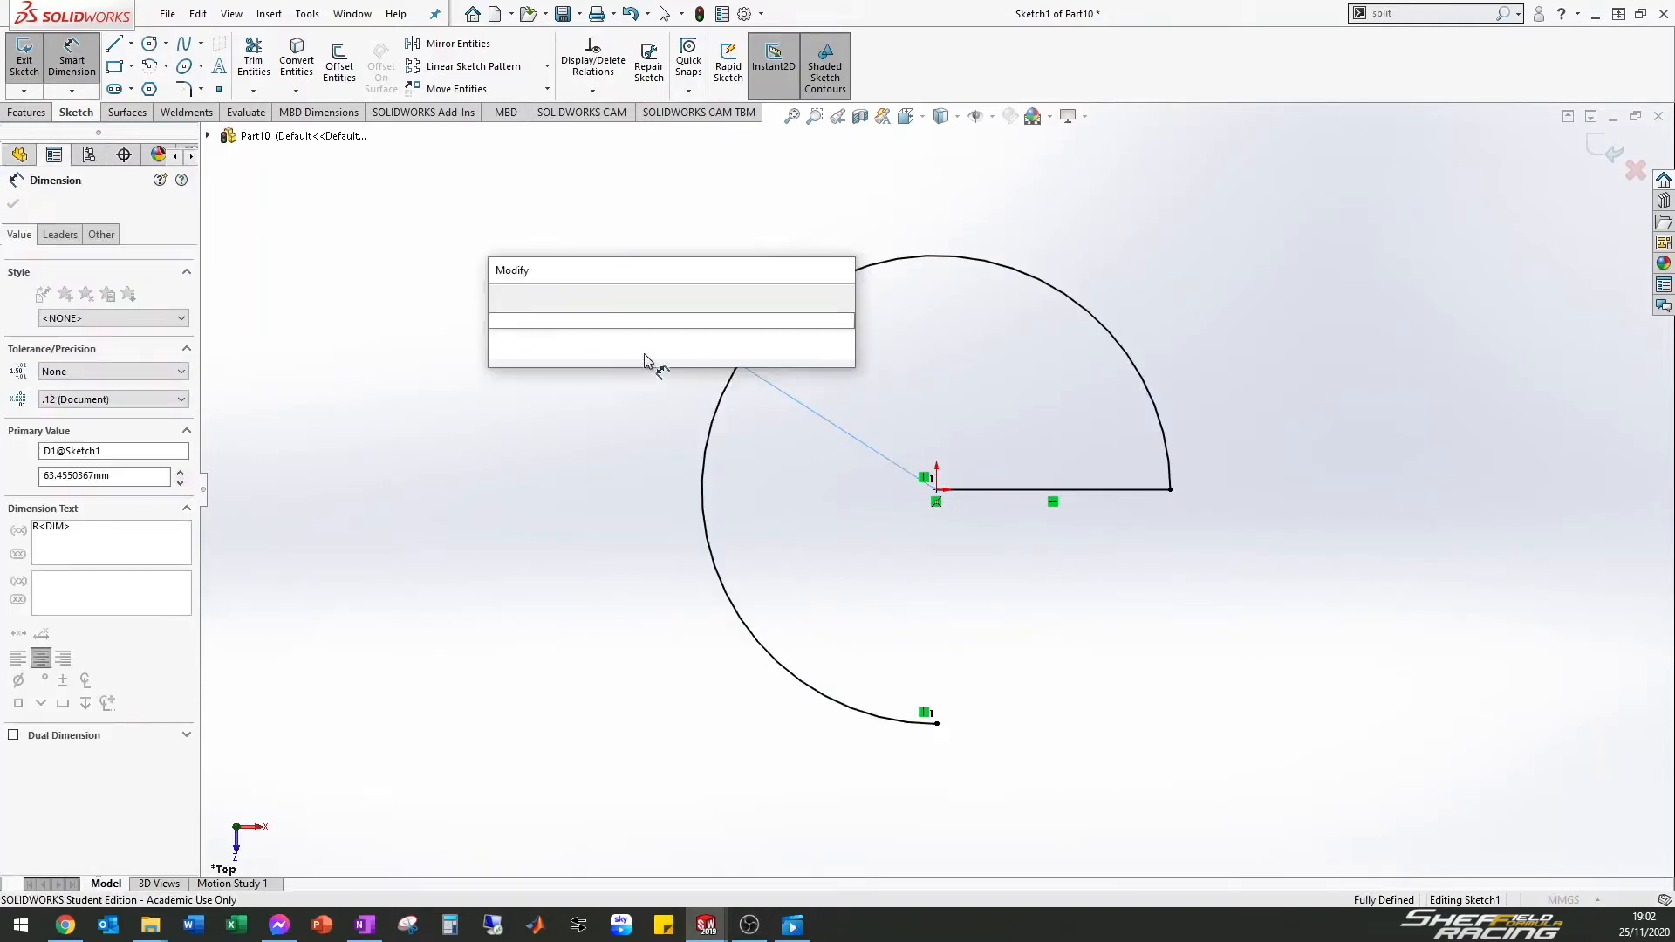
text(=p)
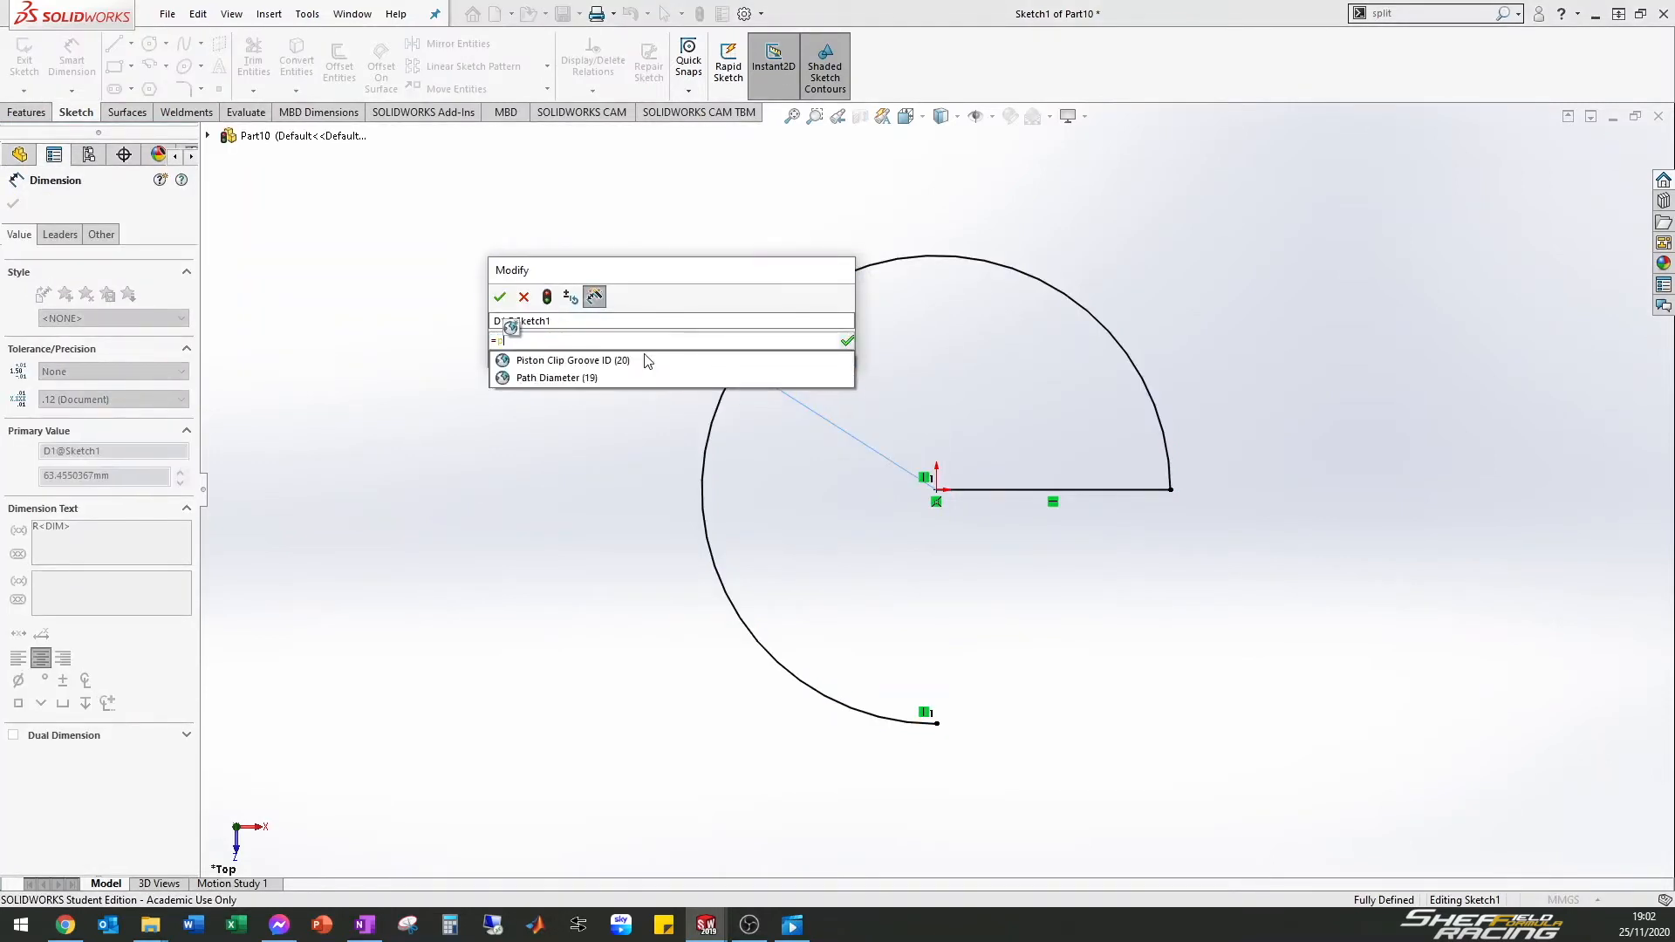
key(Down)
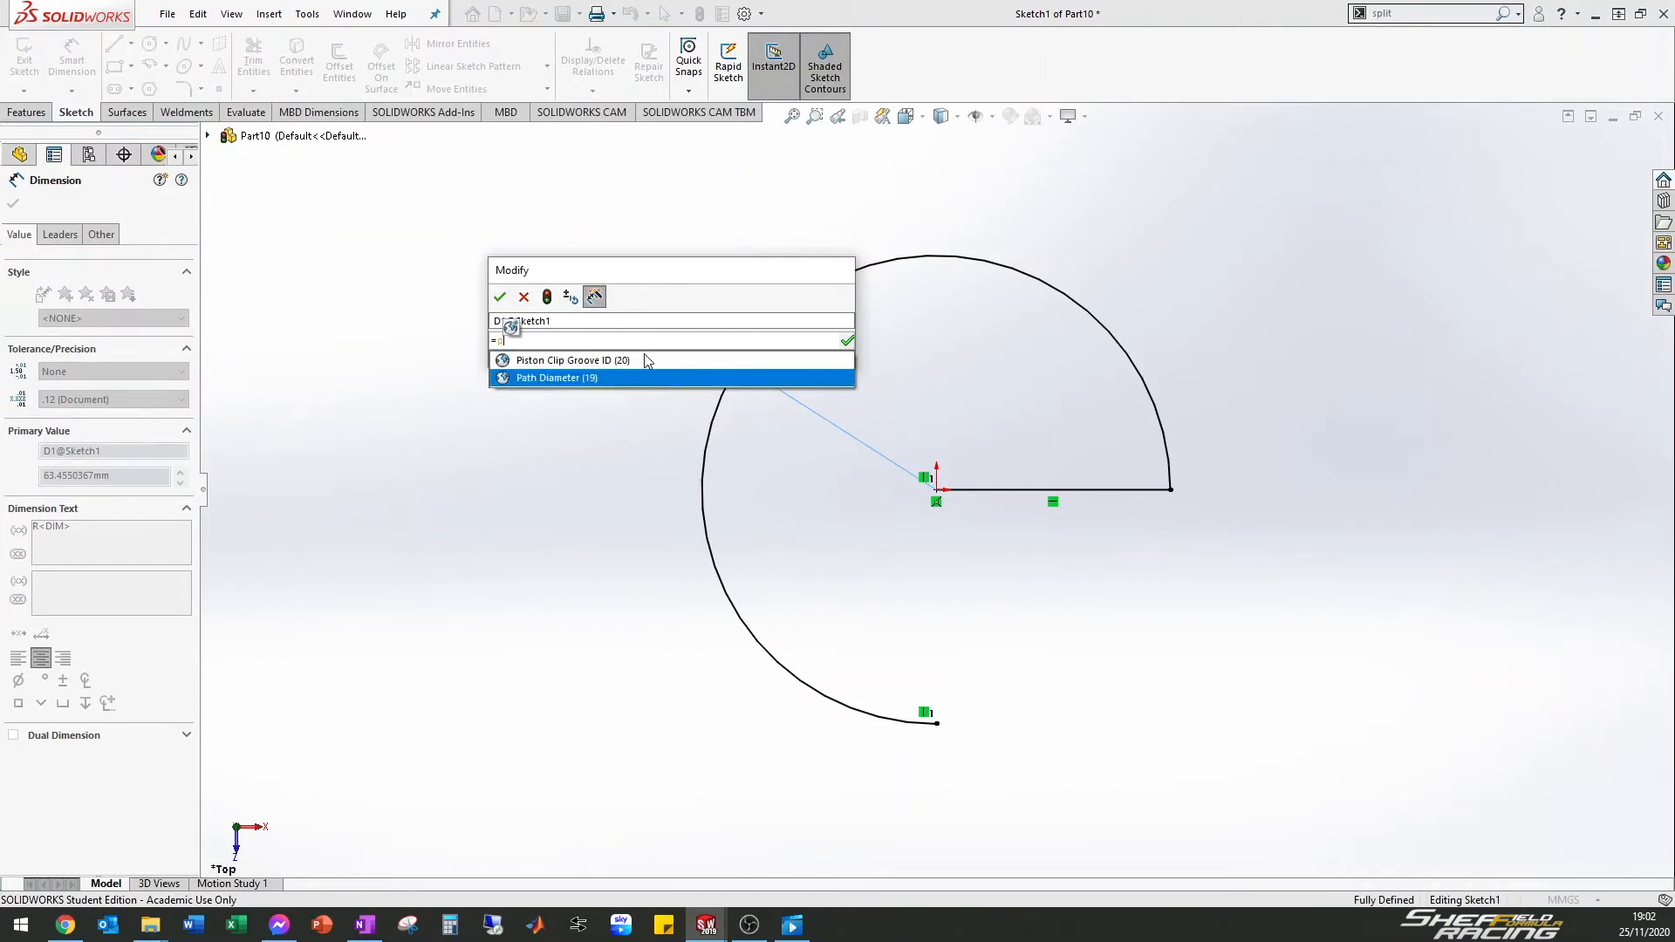
click(642, 373)
text(/2)
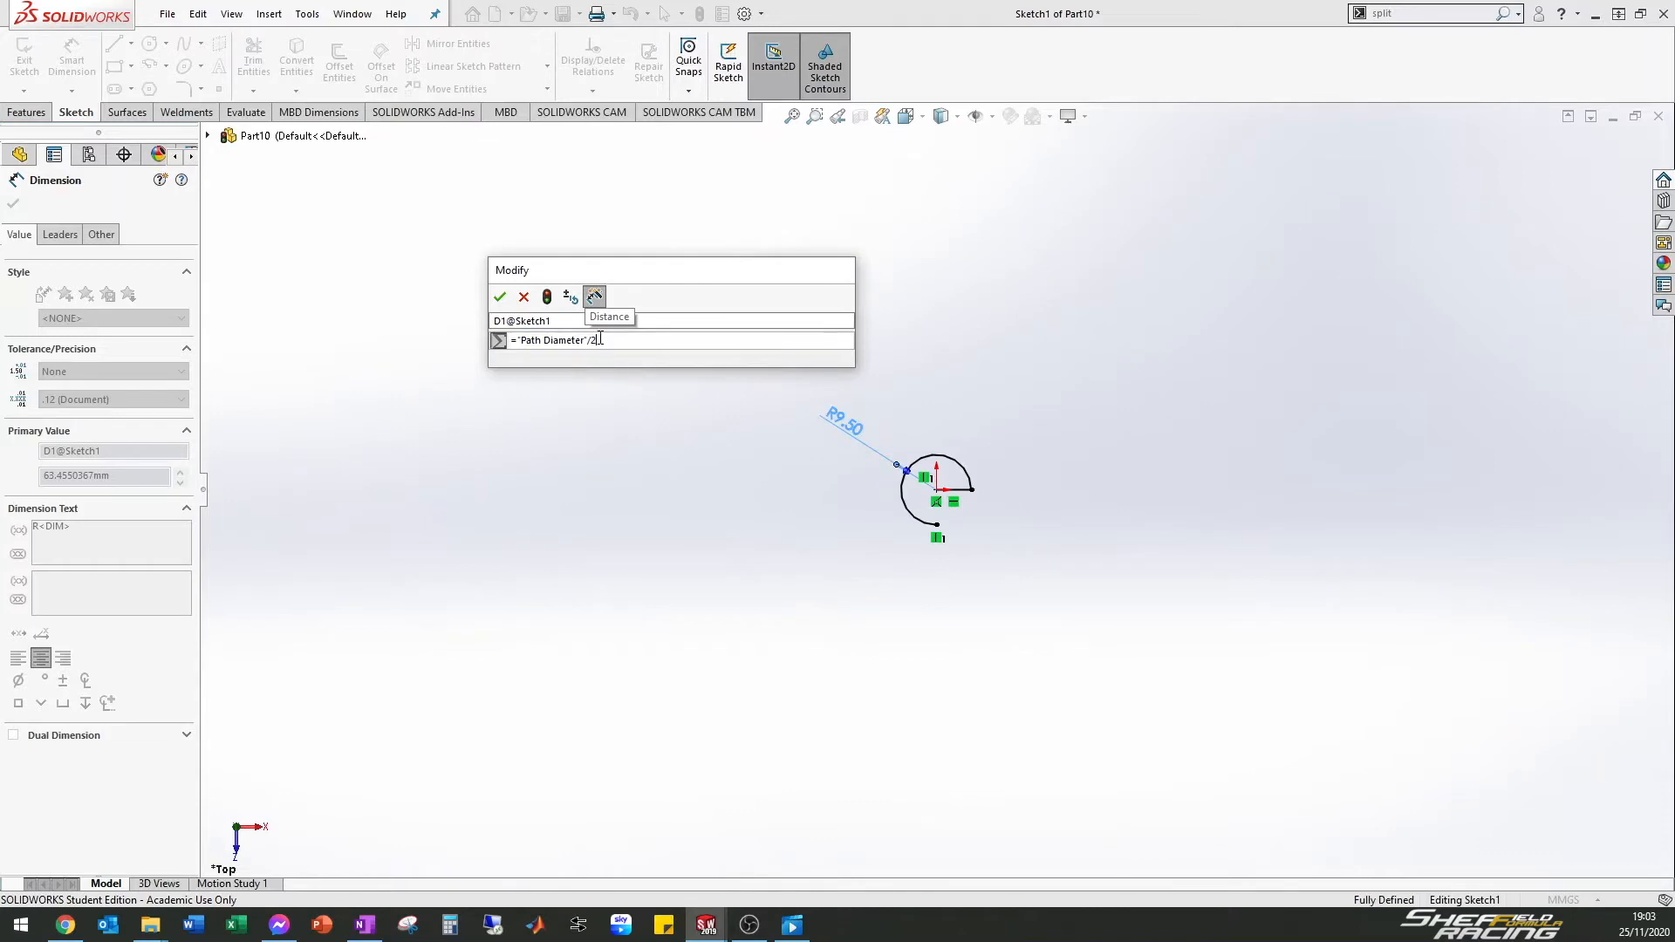
key(Return)
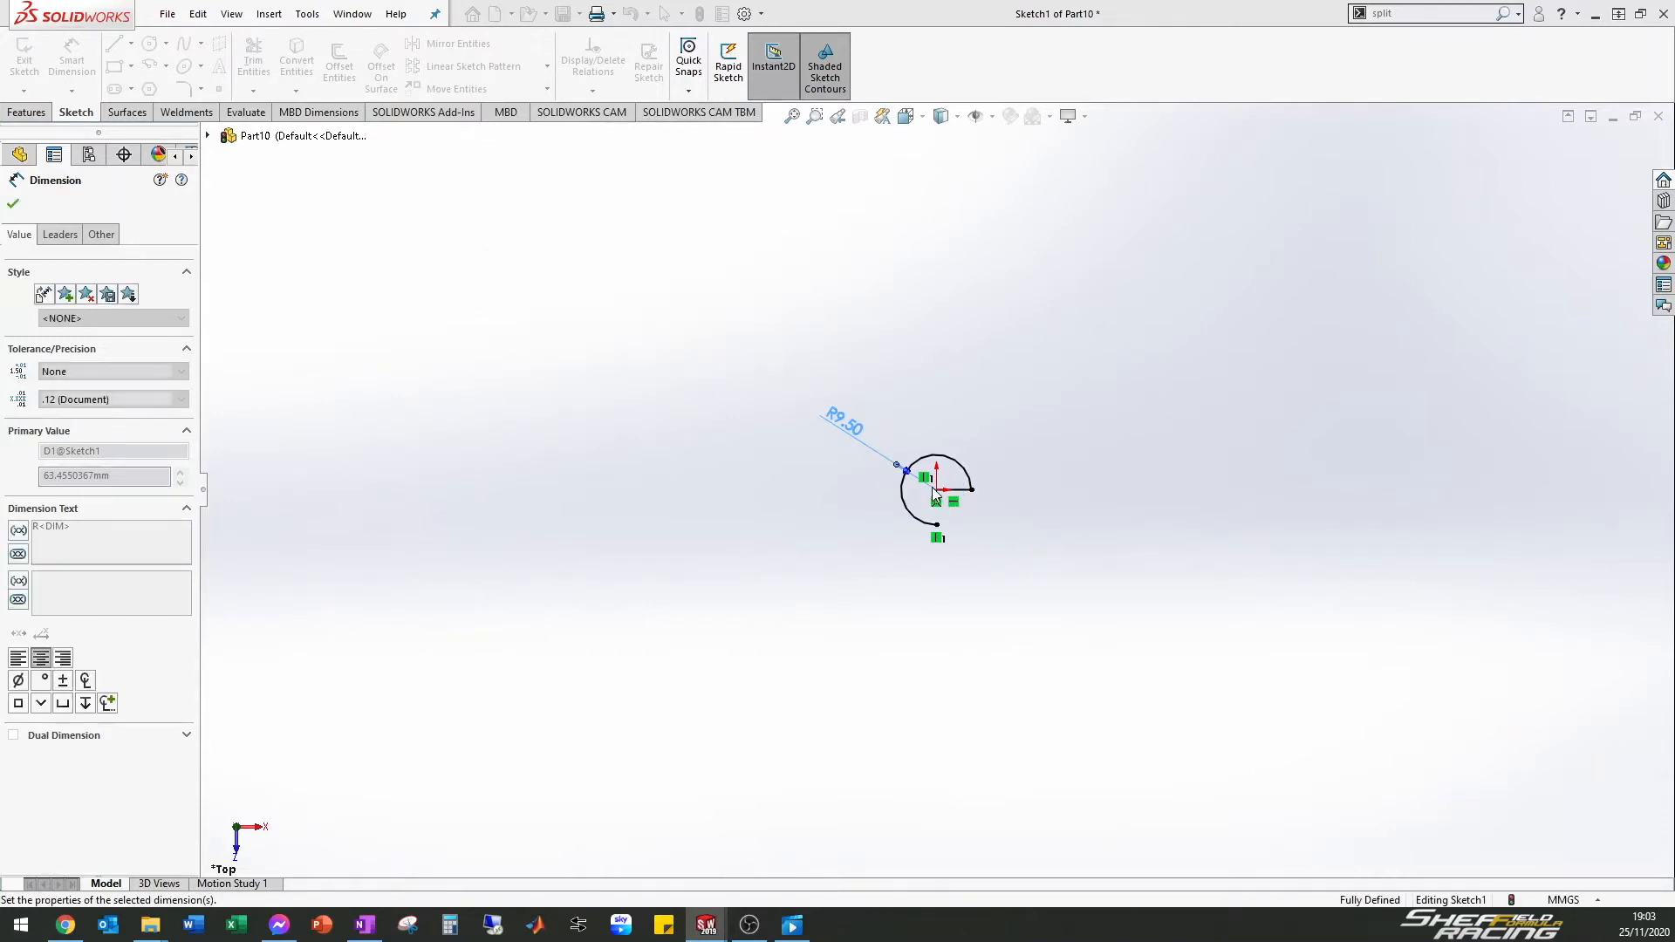
Add a 2 mm sketch fillet between the horizontal line and the arc, and close the sketch
scroll(935, 490, down, 2)
scroll(935, 490, down, 1)
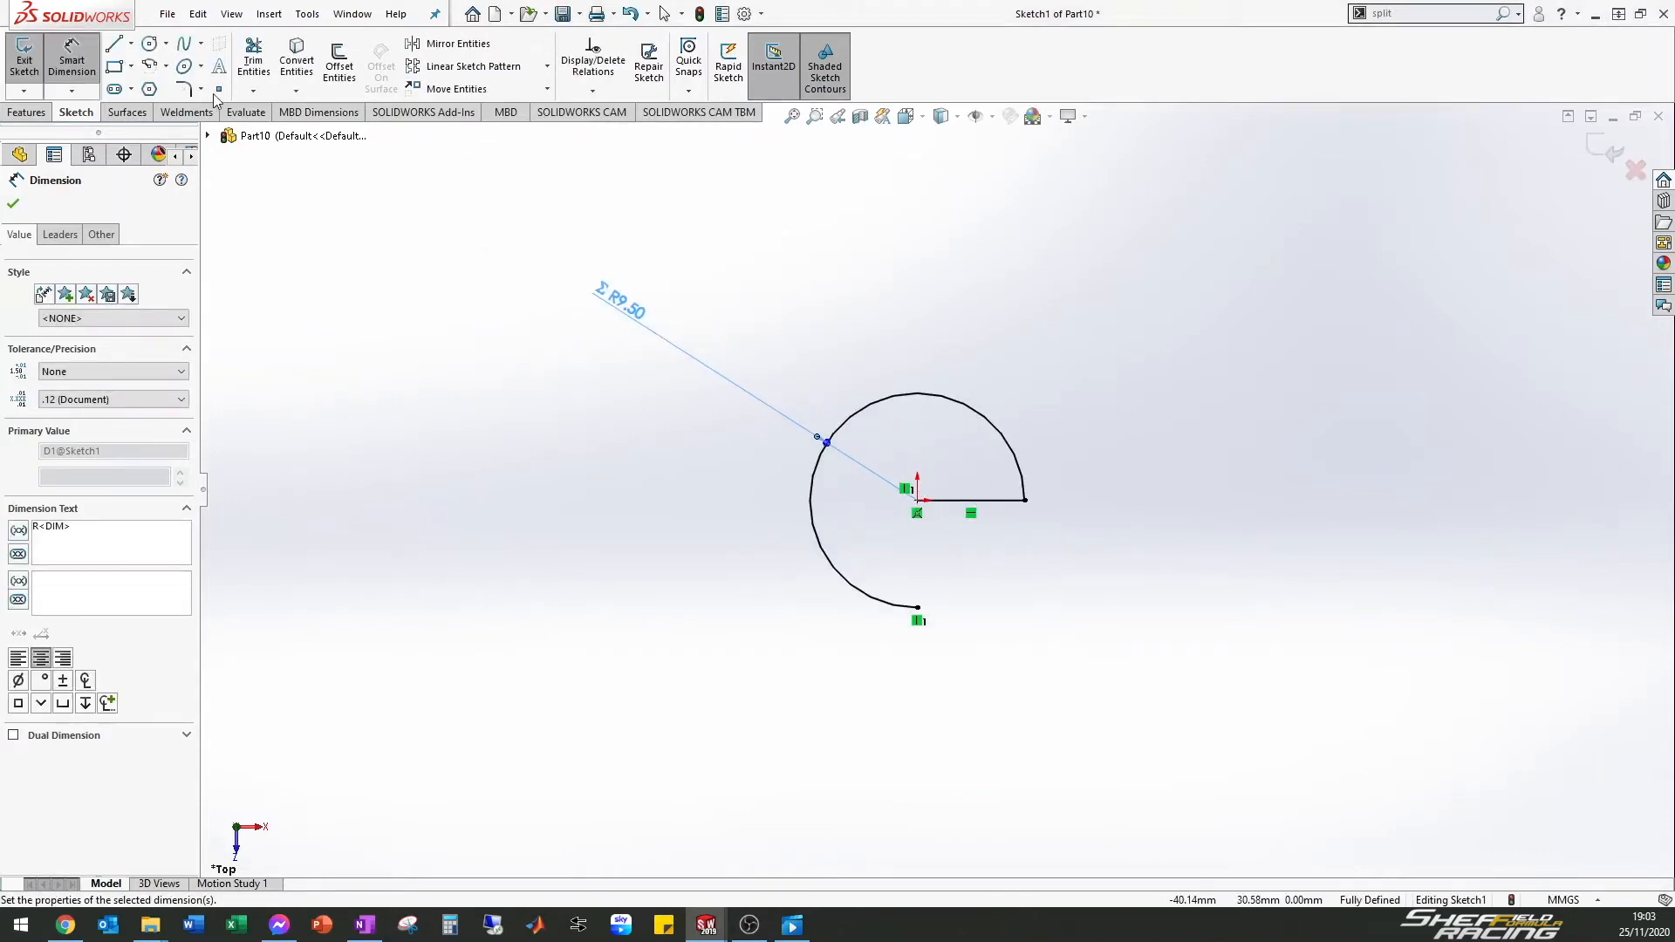
click(184, 89)
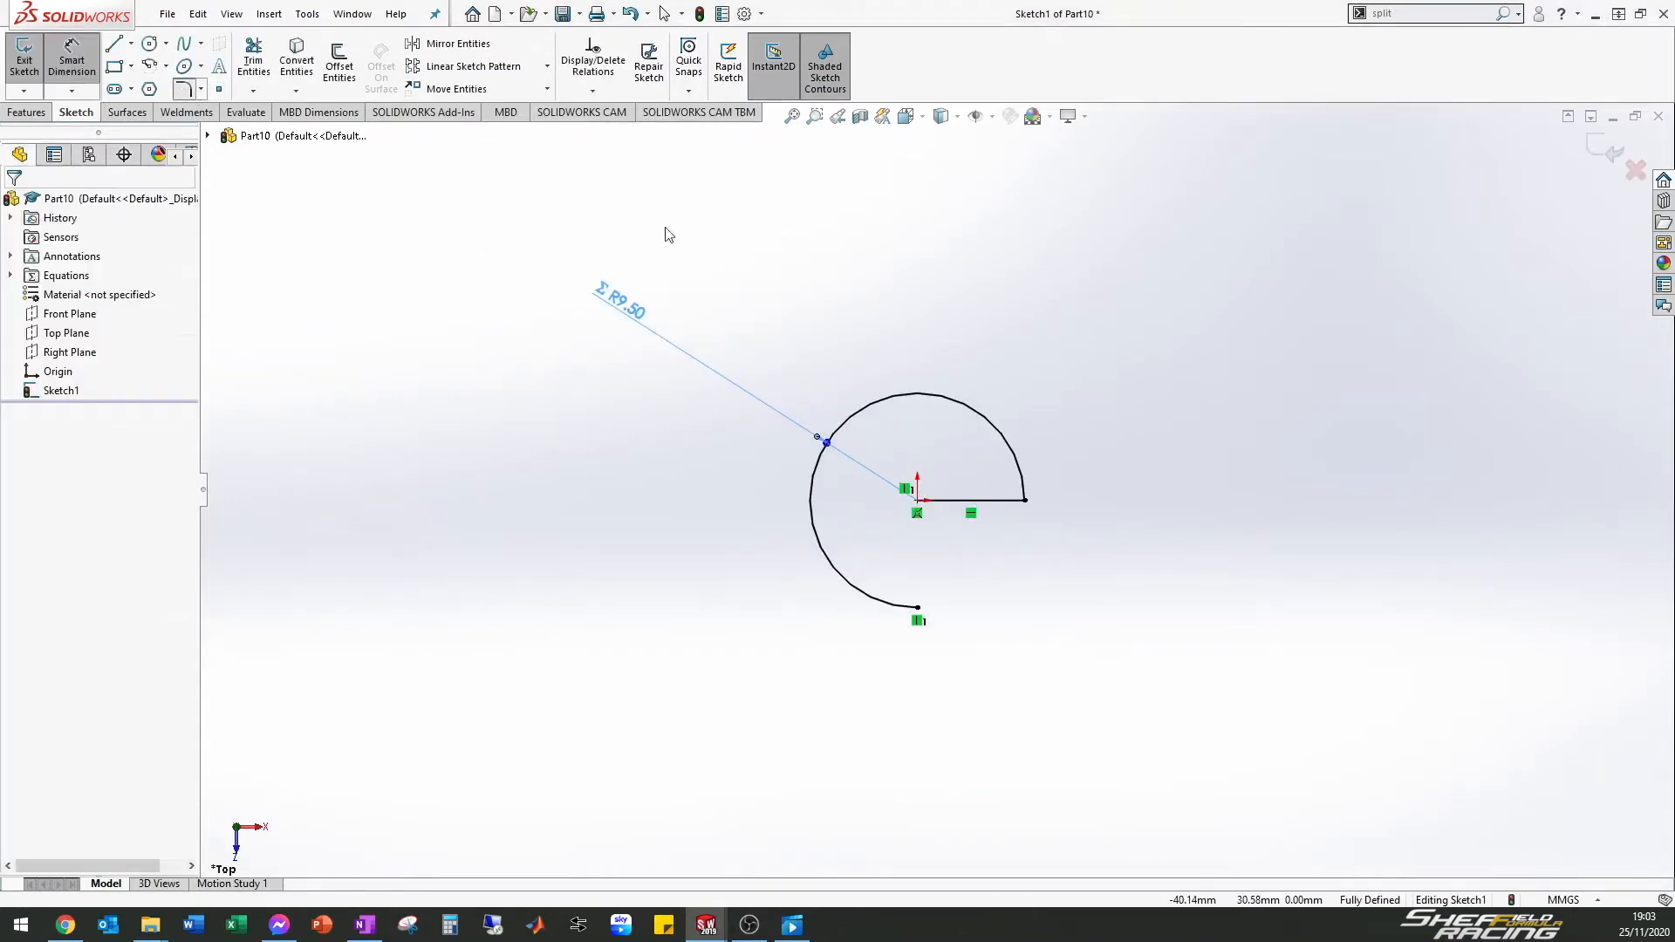
click(1013, 500)
click(1024, 484)
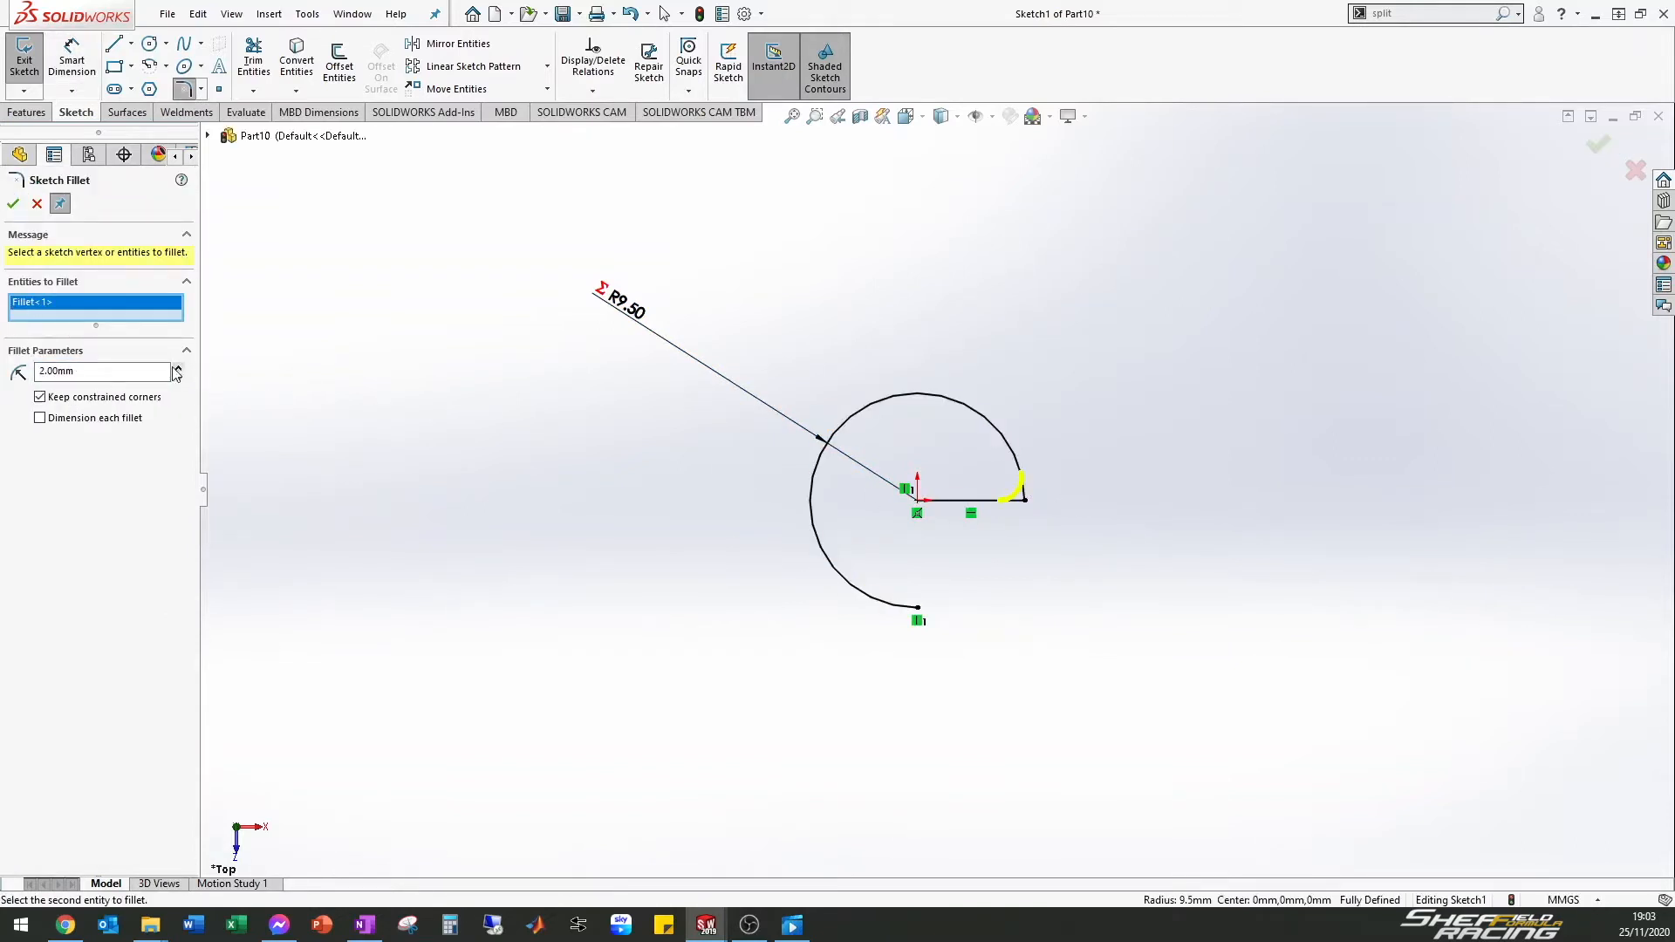
click(14, 205)
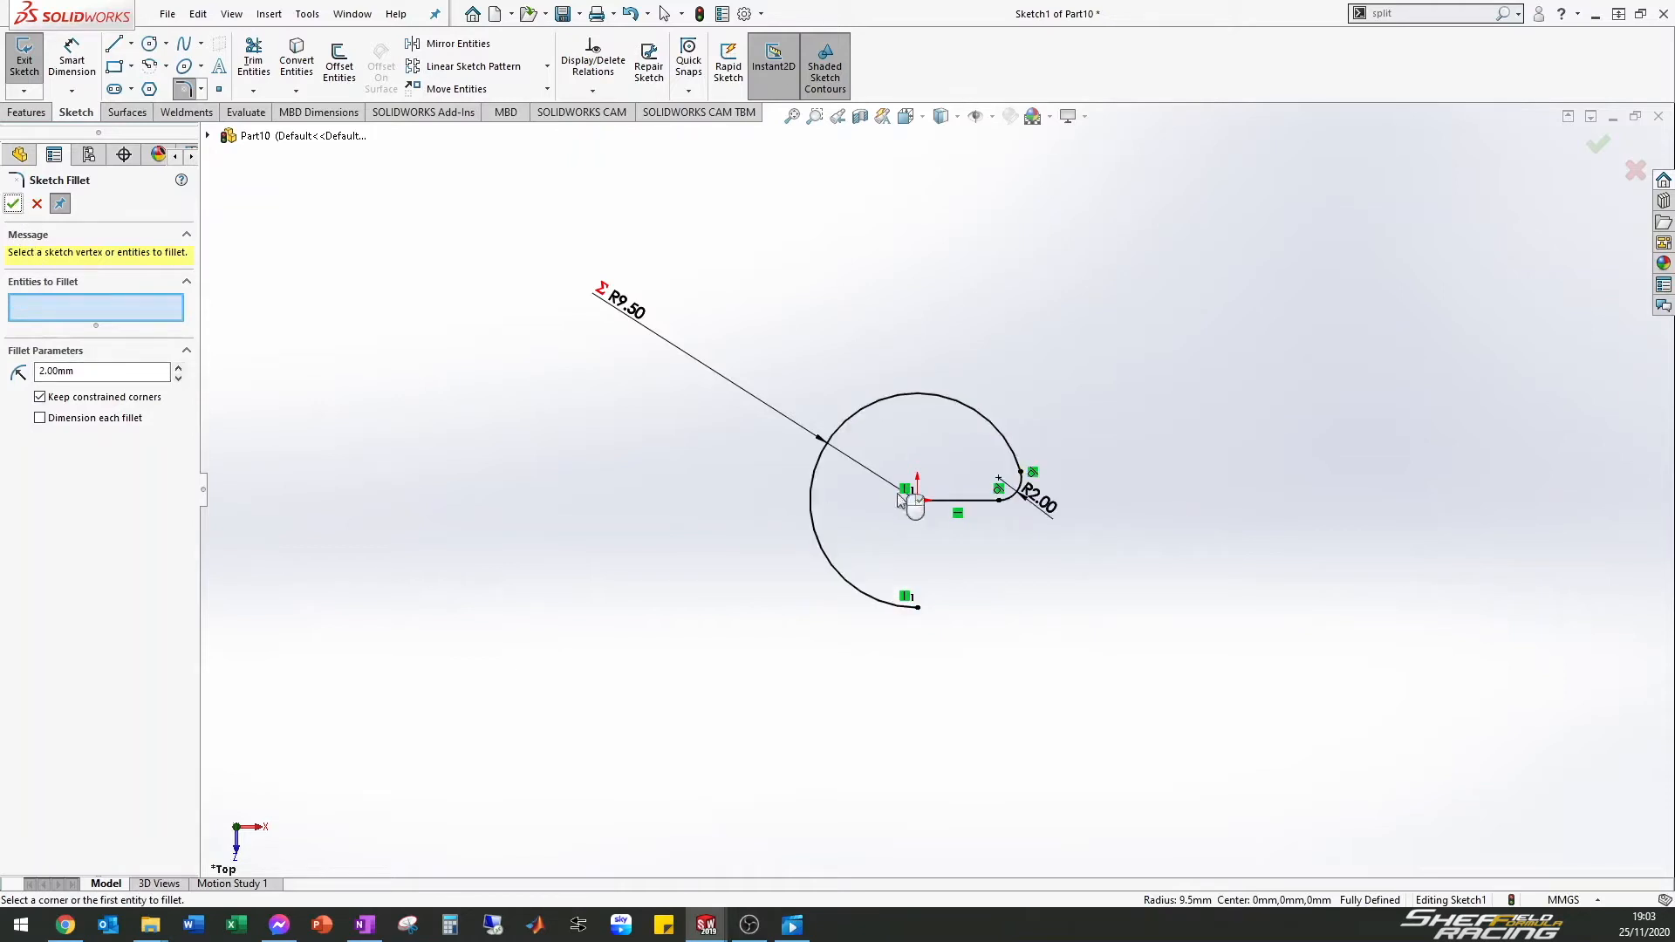
scroll(955, 457, down, 2)
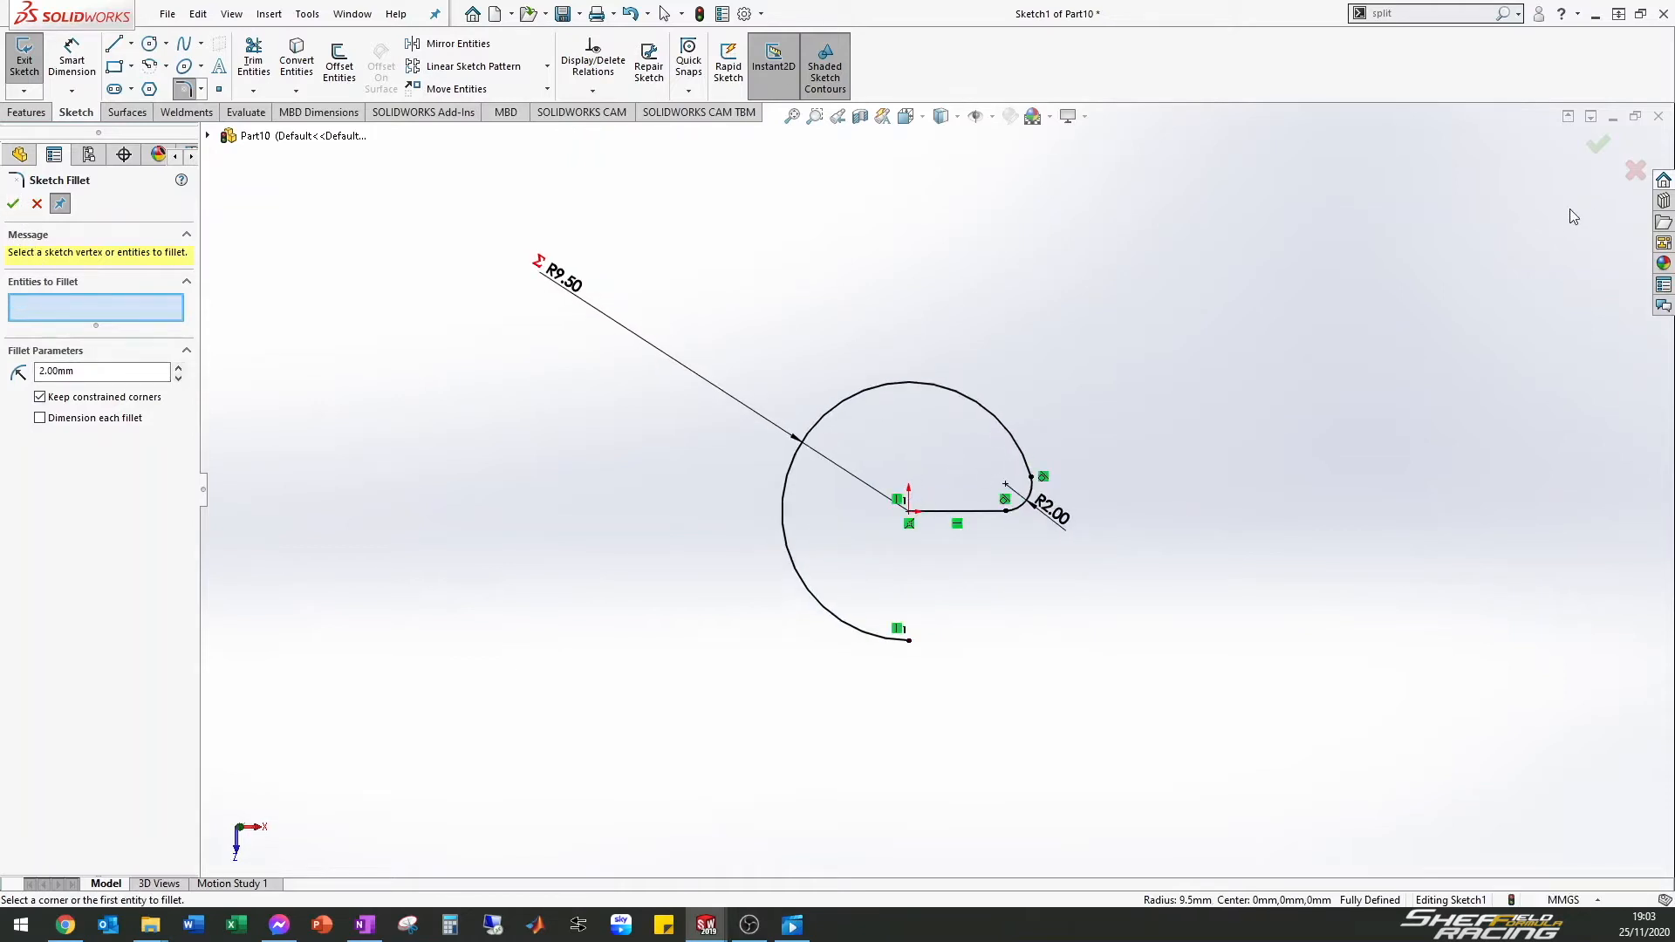
click(1600, 145)
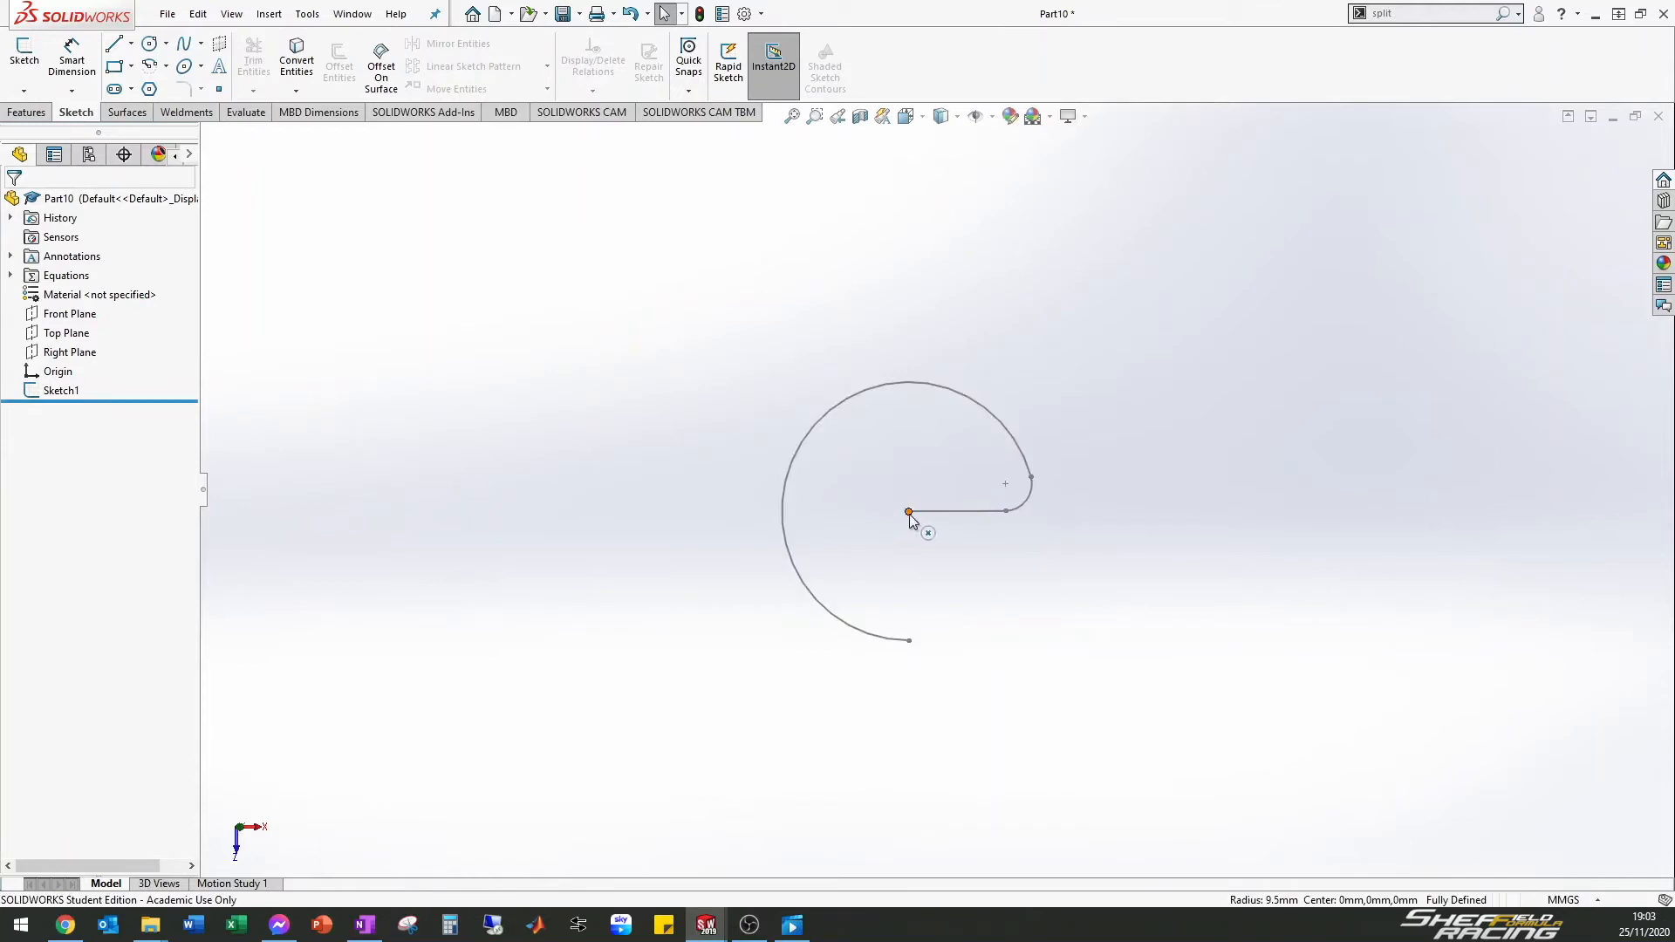
Start a new sketch on the Right Plane and face it straight on
scroll(909, 516, up, 2)
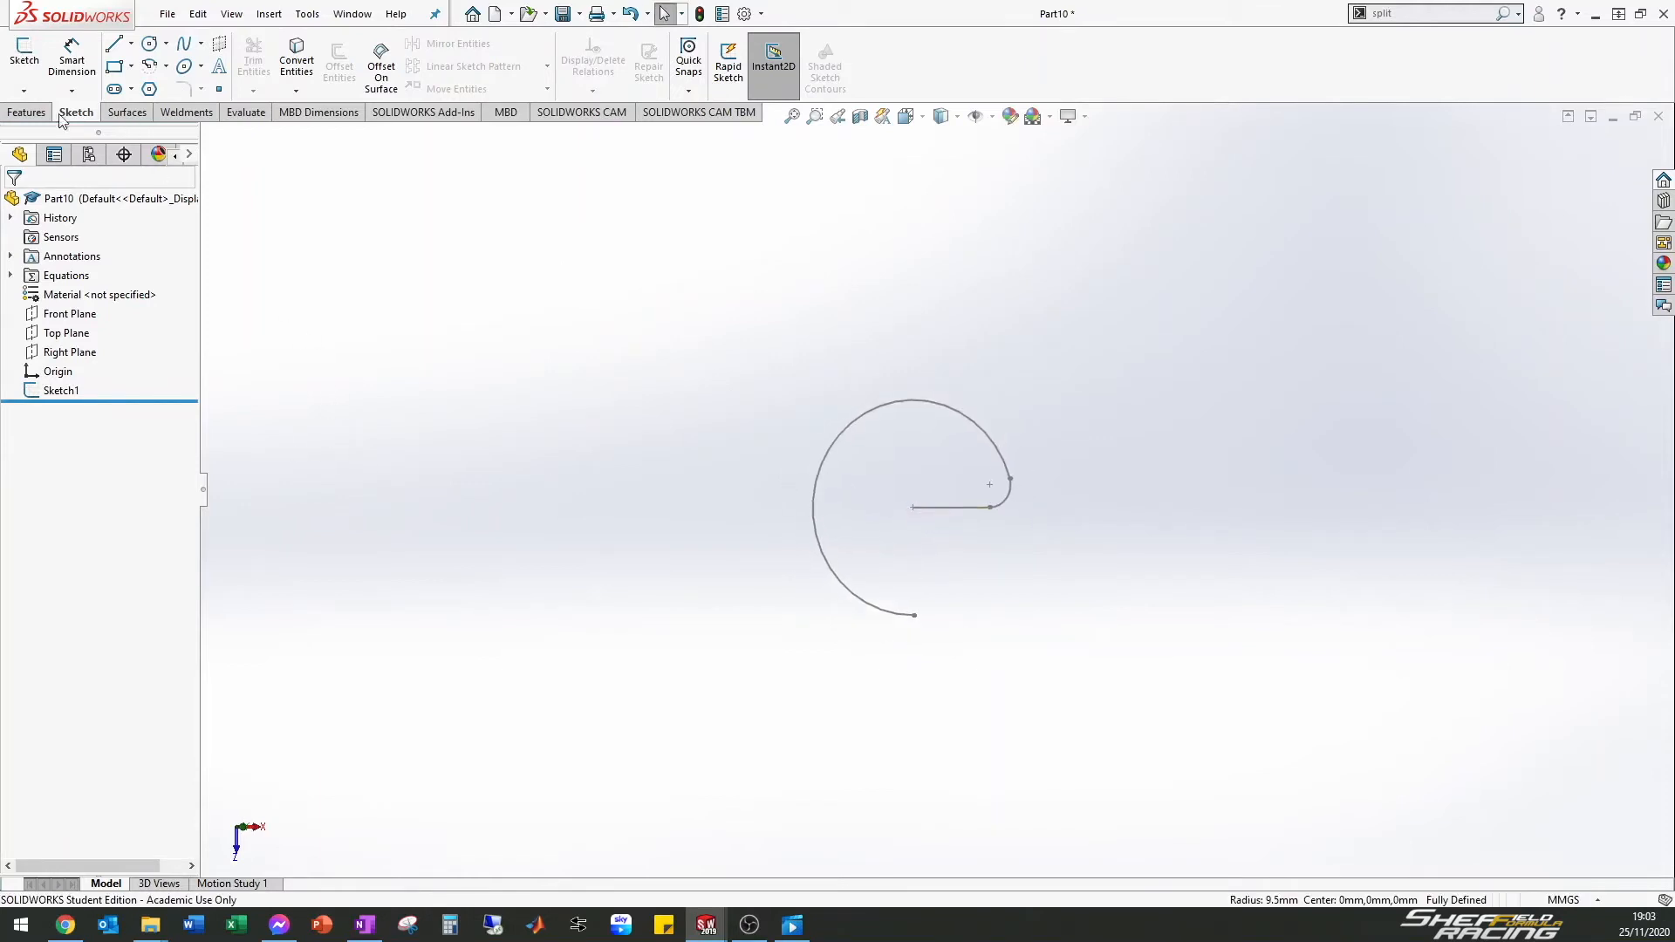
click(26, 53)
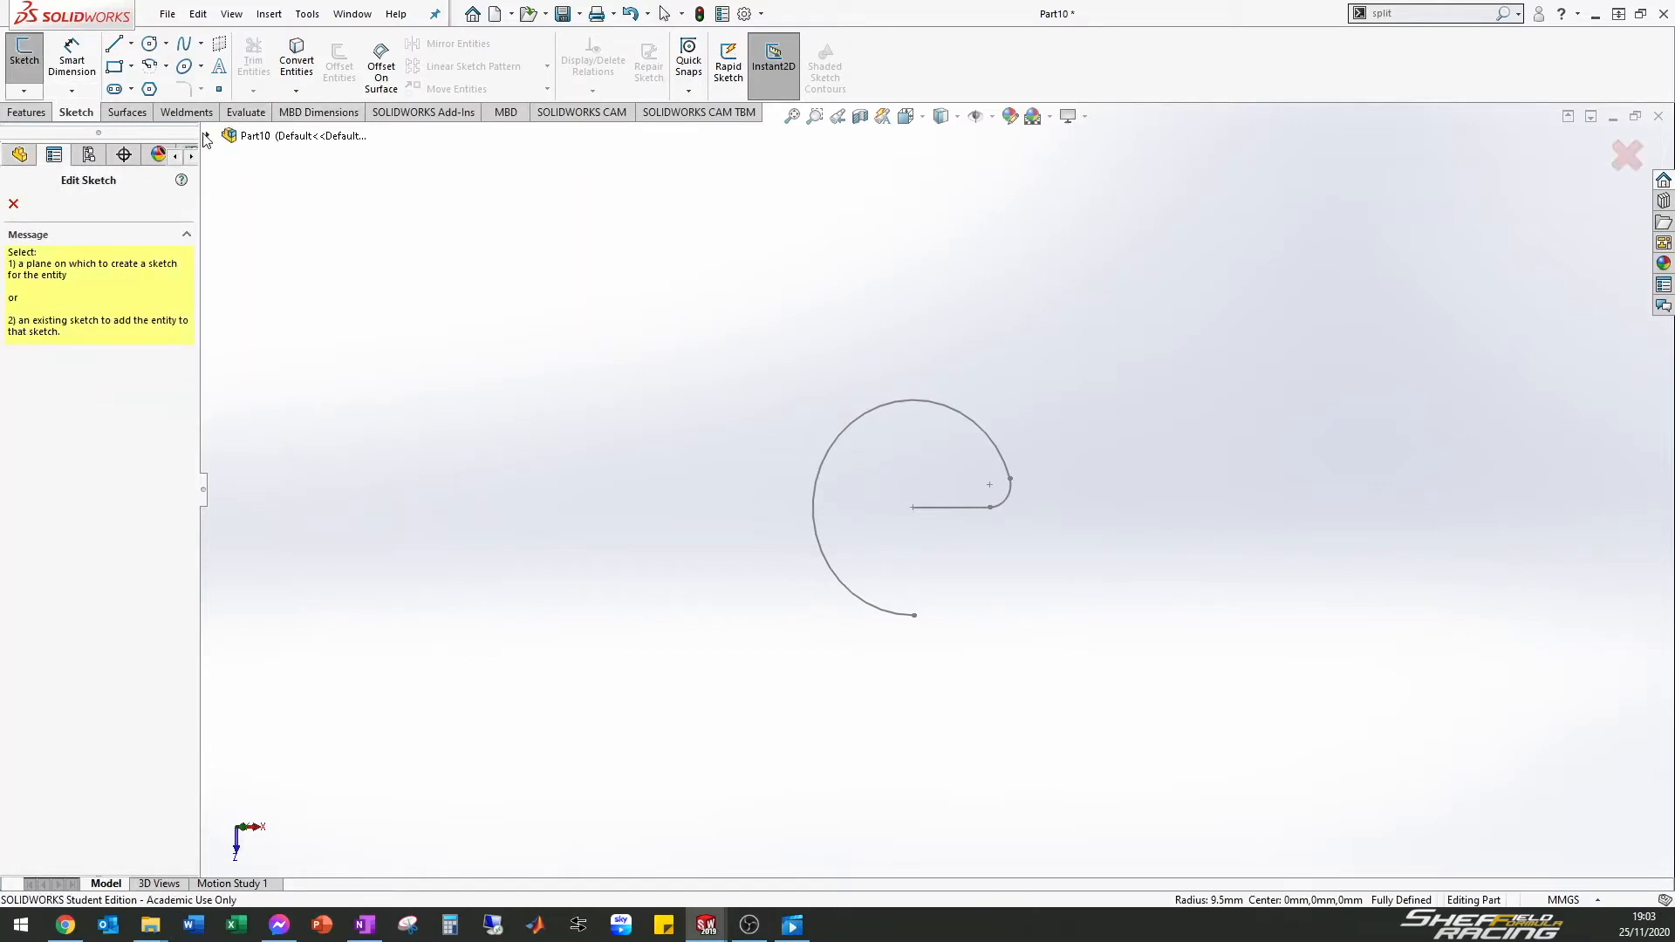
click(209, 137)
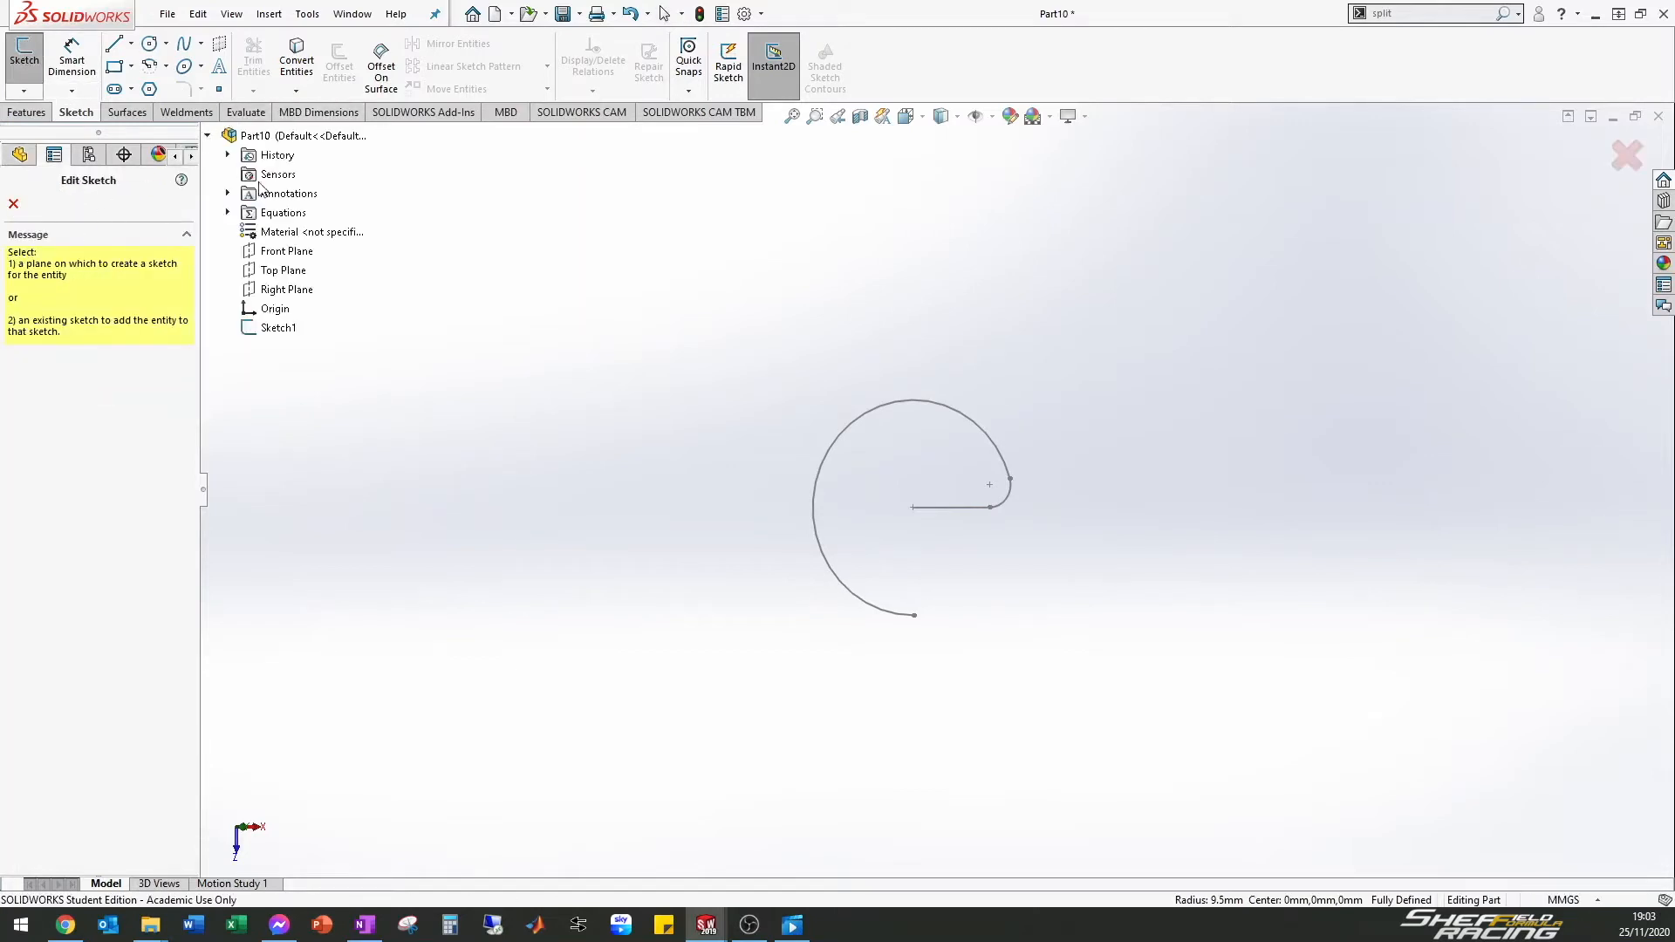
right_click(275, 297)
click(278, 289)
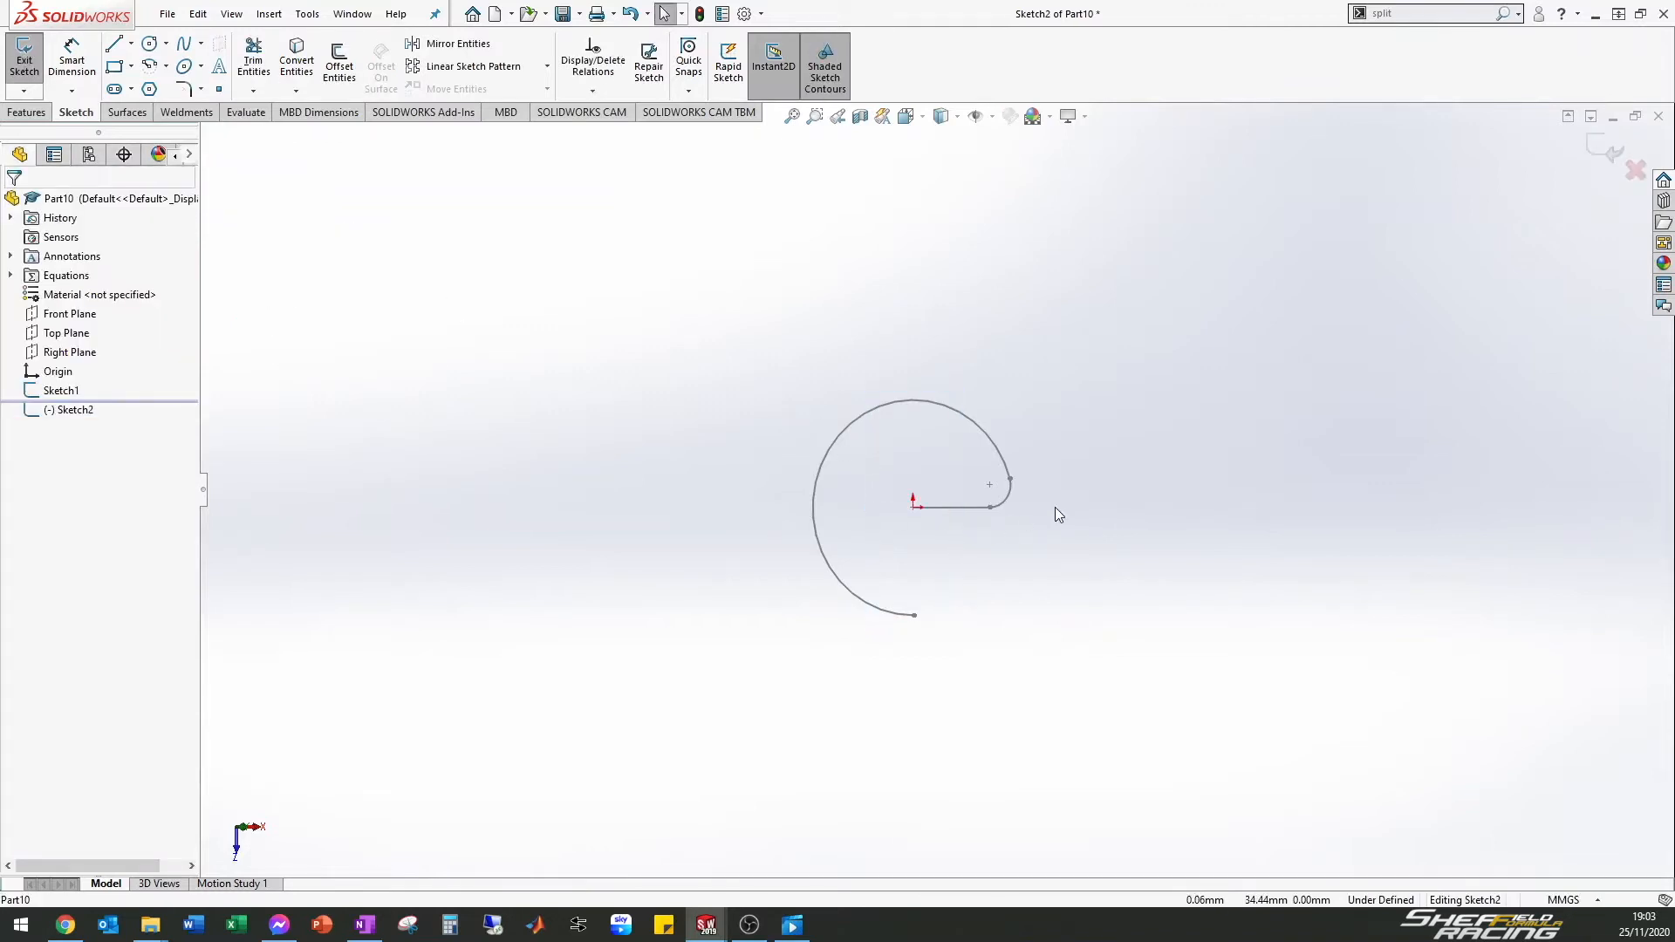
key(ctrl+8)
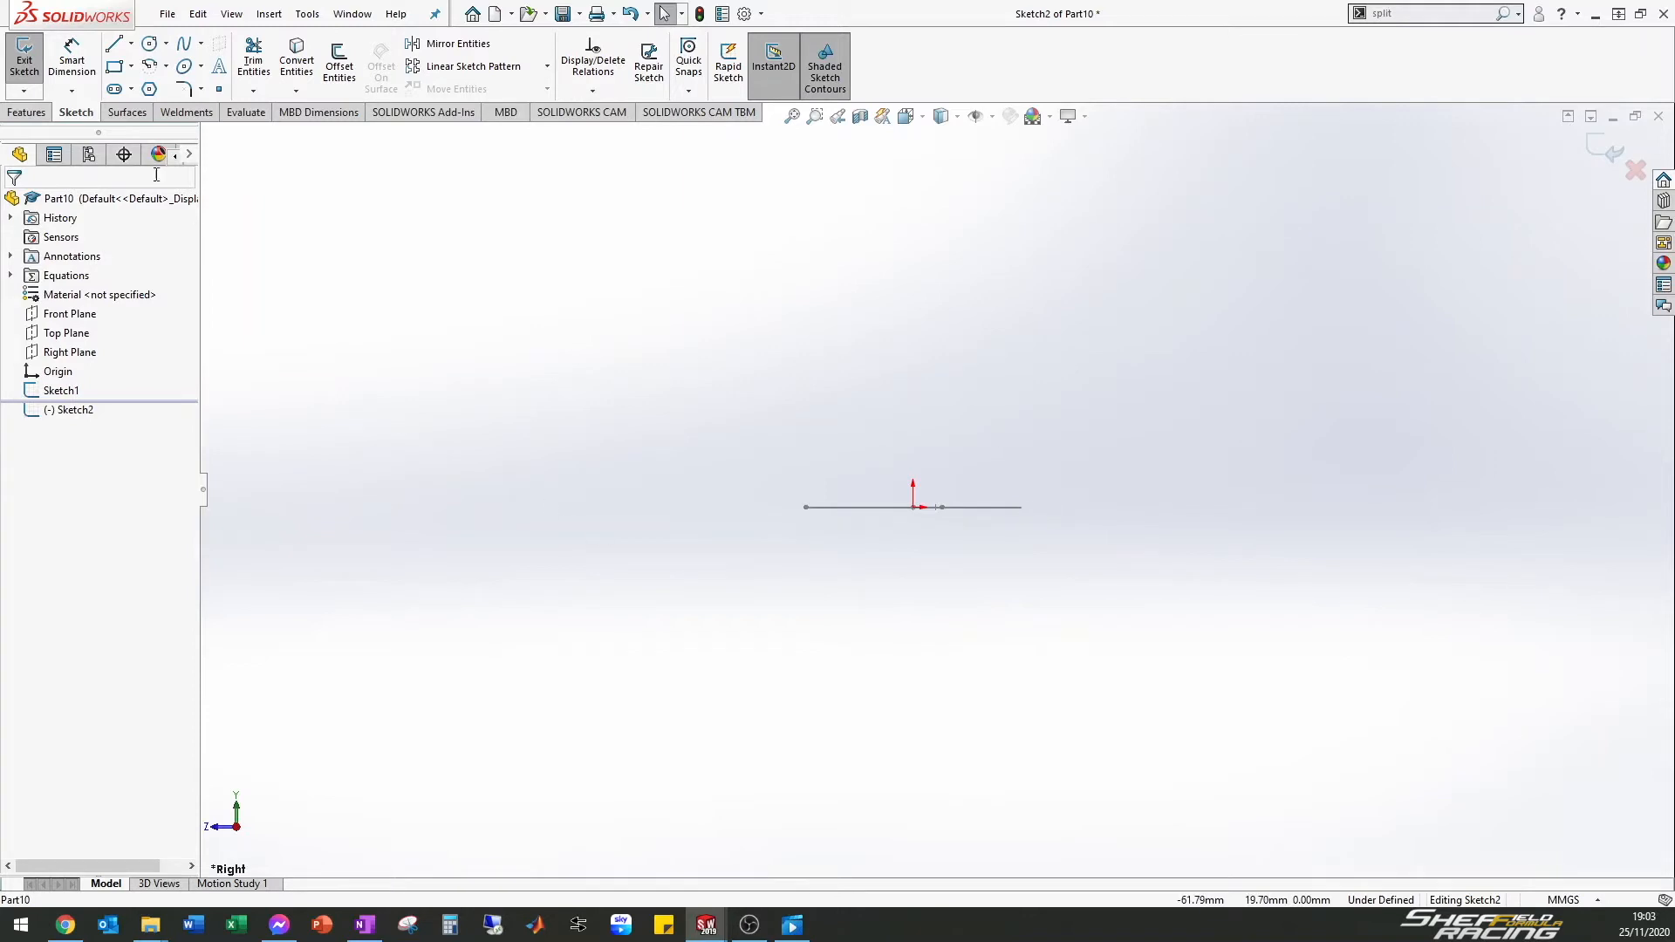
Draw a circle of about 1.36 mm radius centred on the origin
click(149, 44)
scroll(918, 506, down, 3)
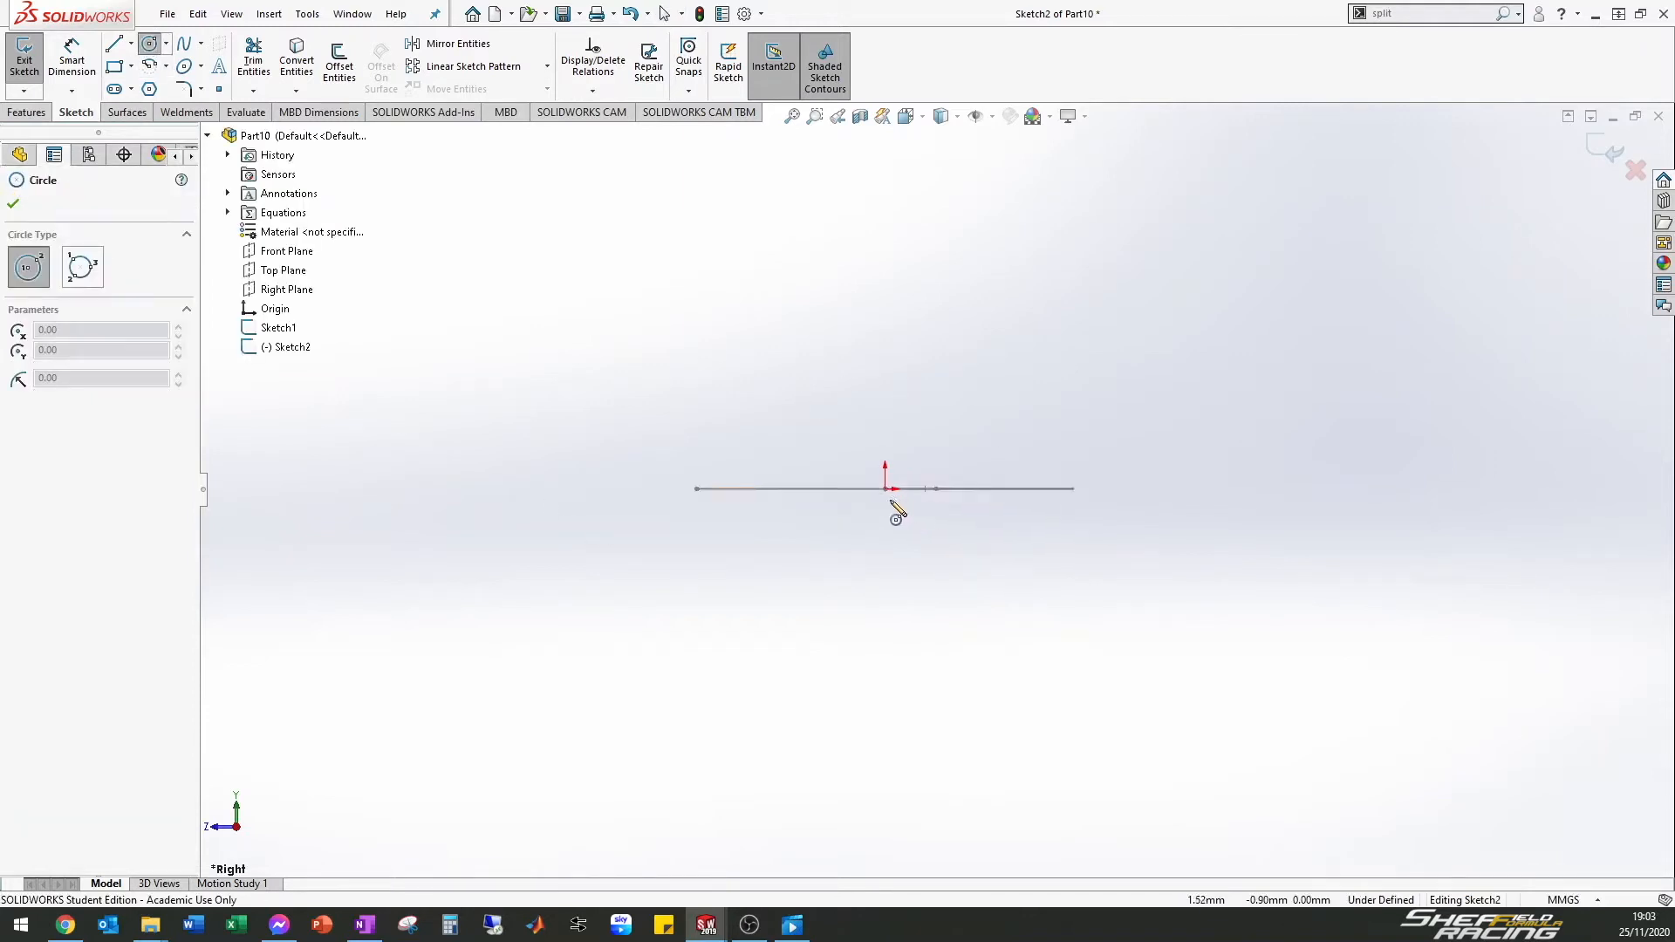
click(887, 490)
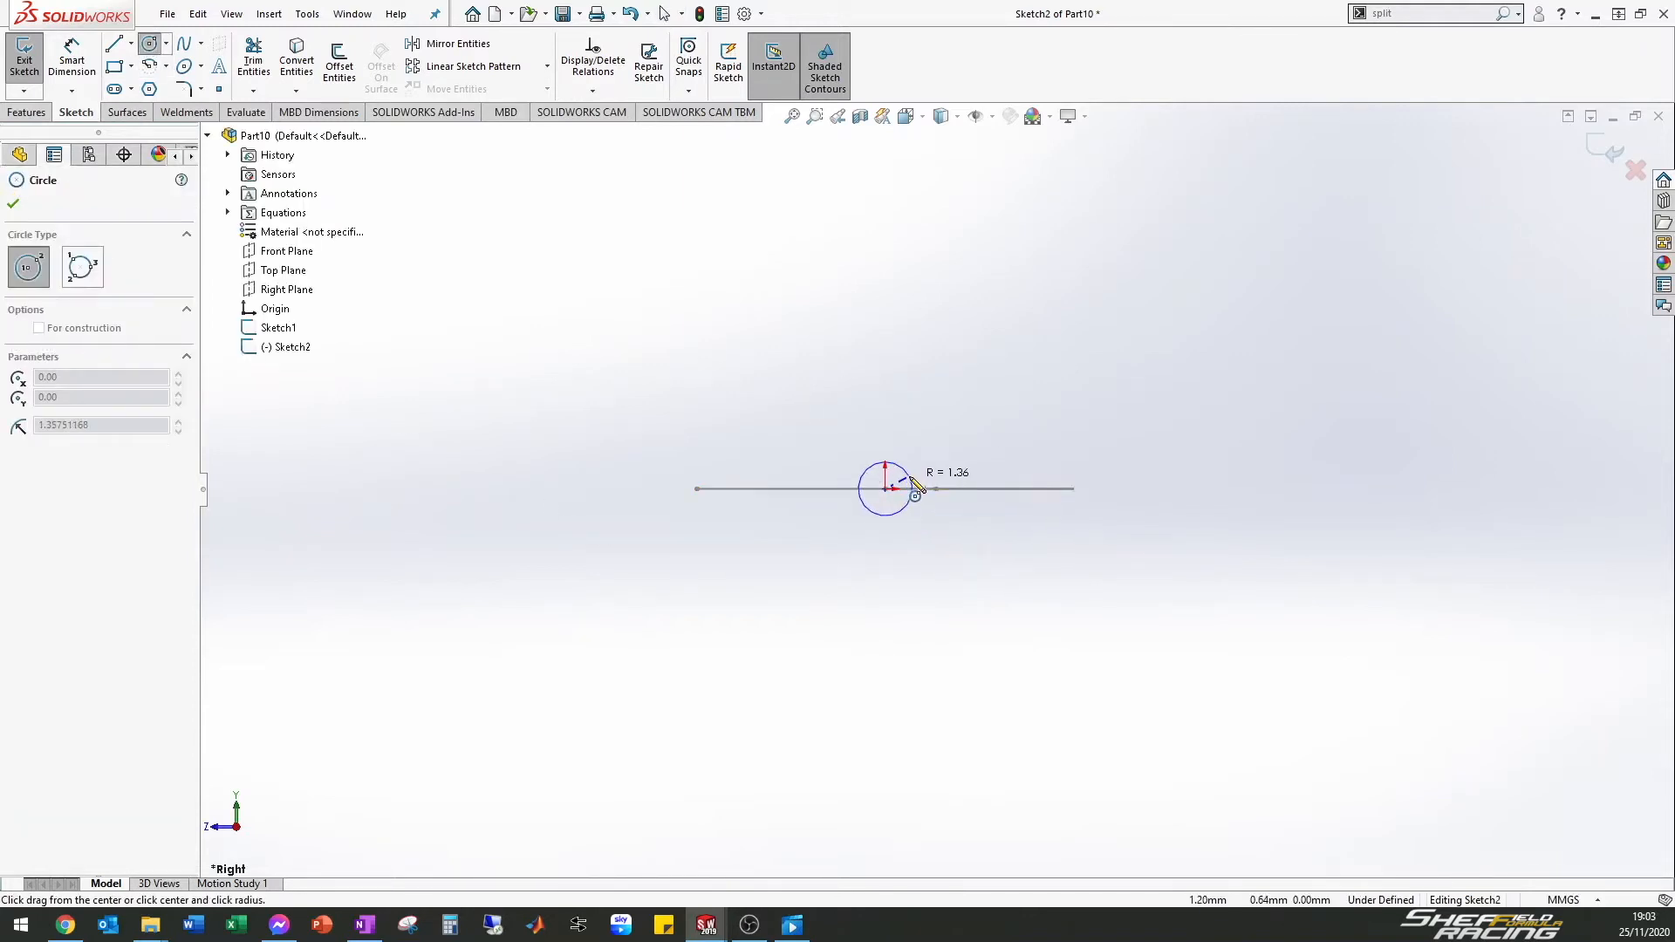
click(915, 490)
key(Escape)
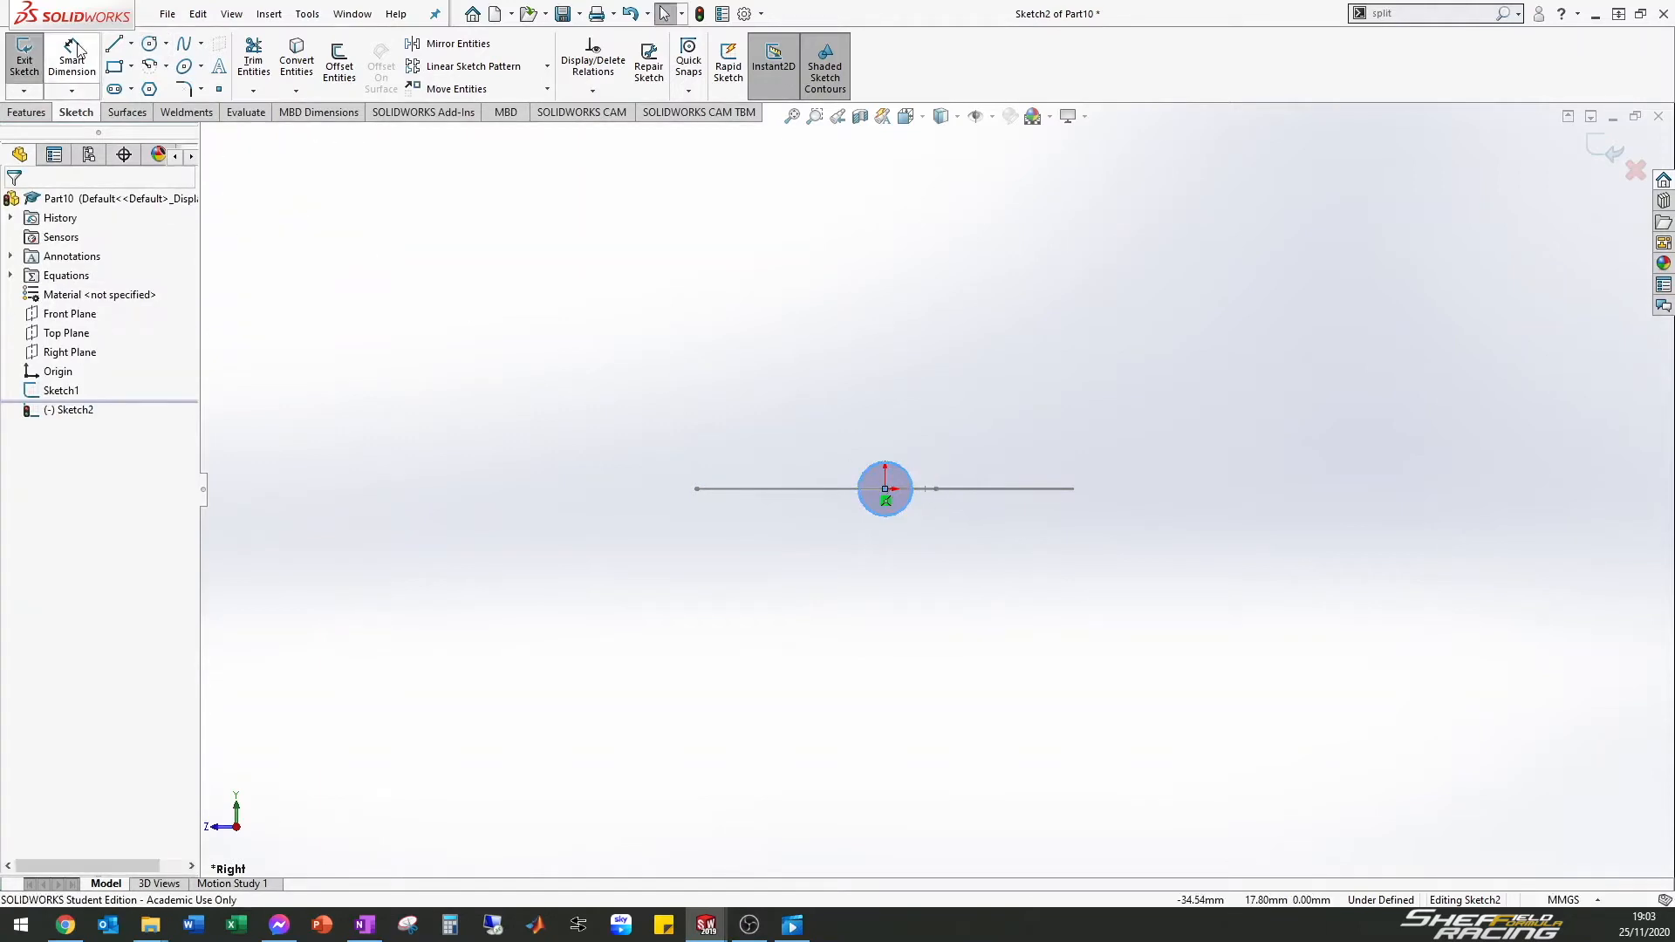
Dimension the circle's diameter with the equation "Clip Thickness"/2 and close the profile sketch
click(74, 54)
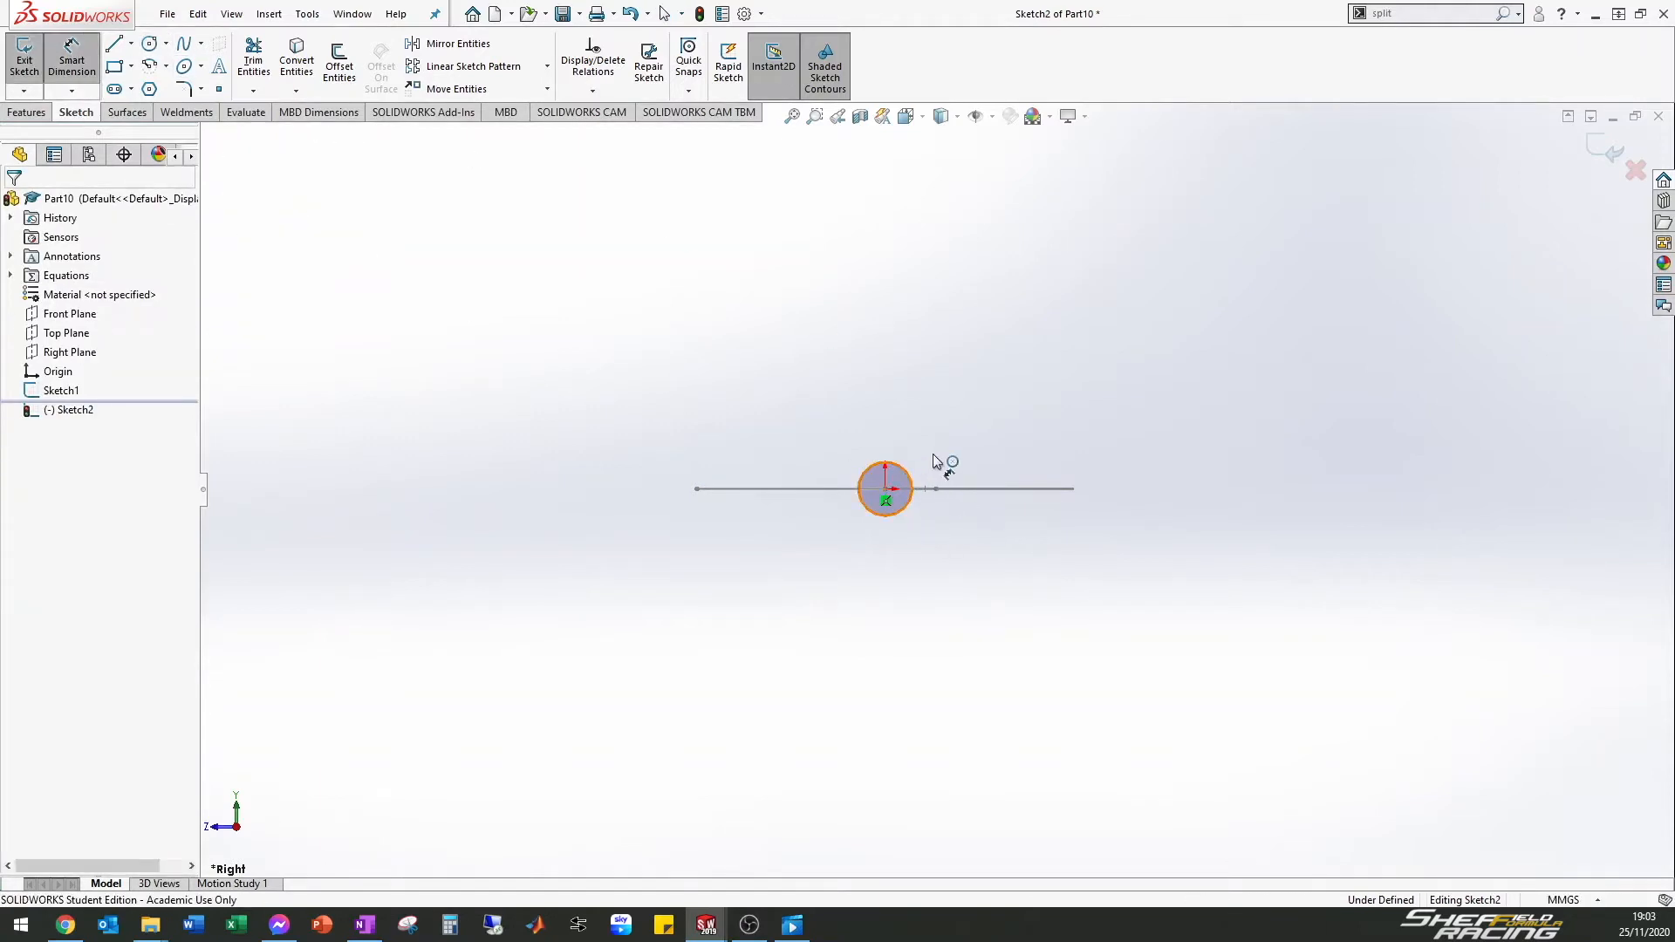
click(908, 478)
click(958, 463)
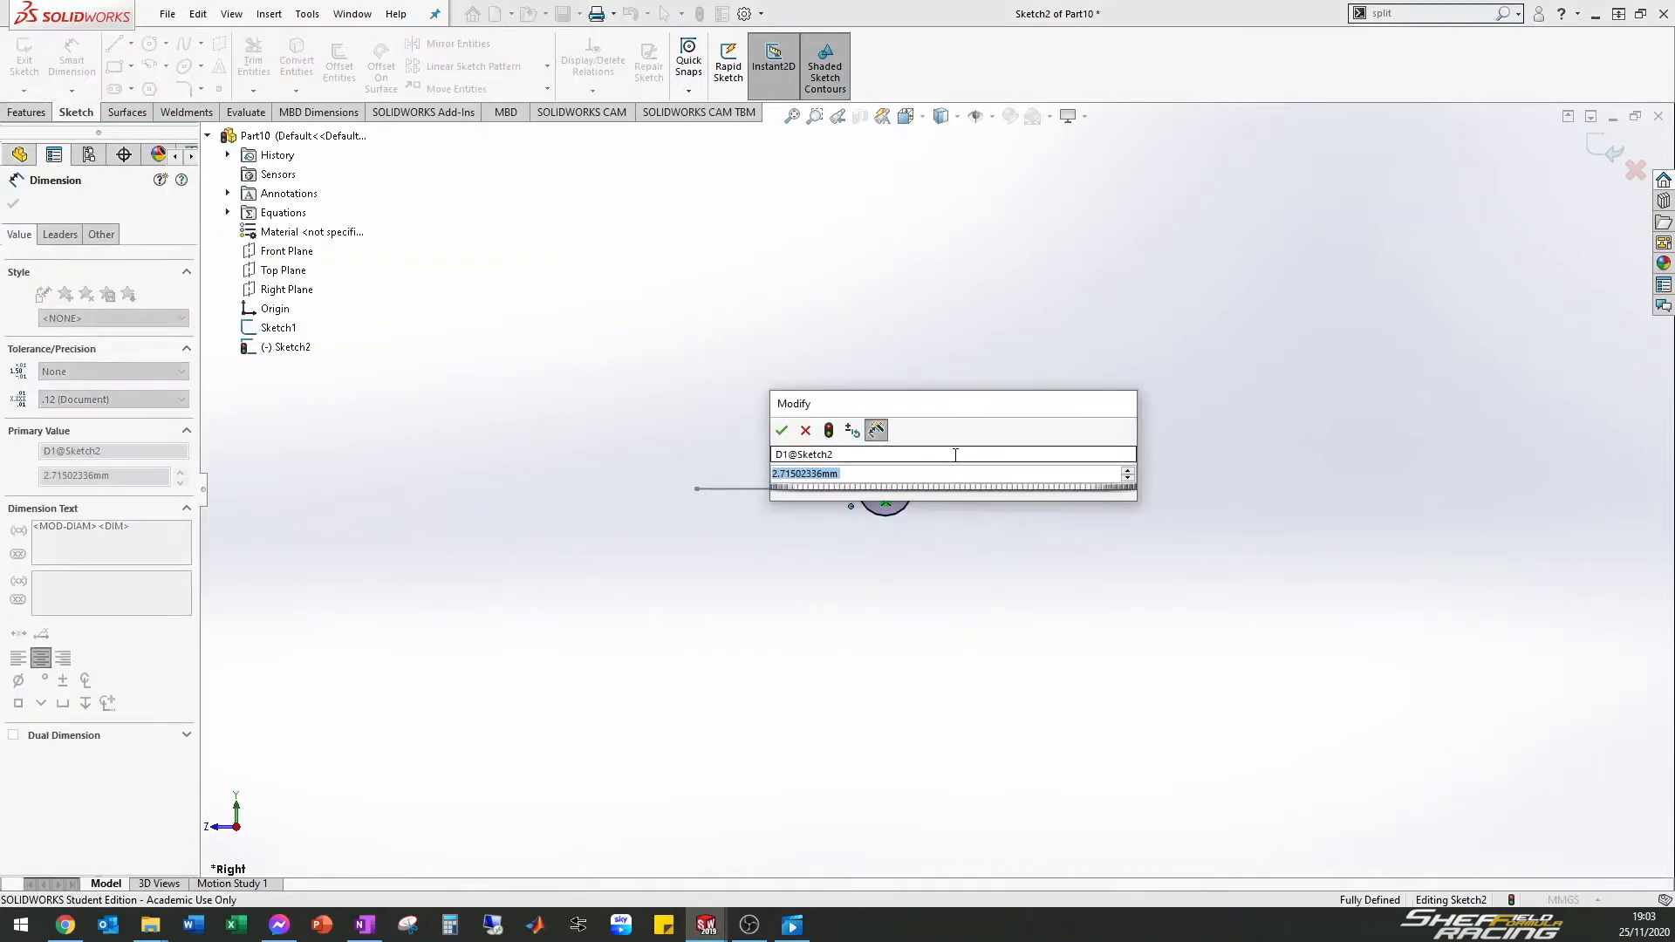
key(BackSpace)
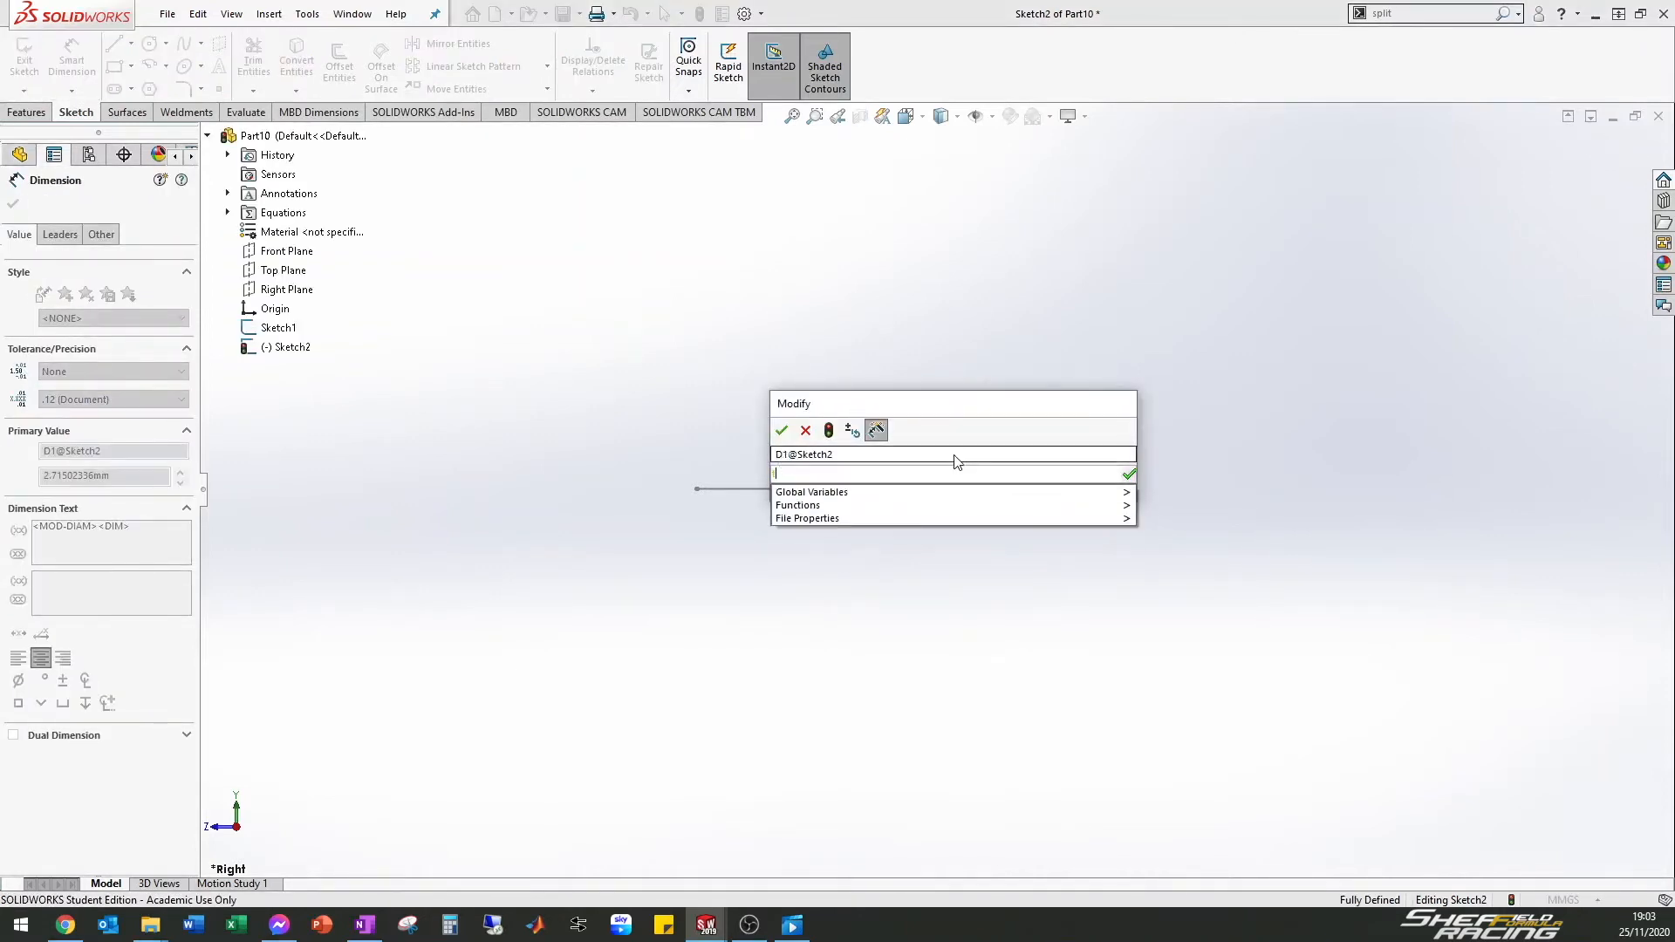
text(=t)
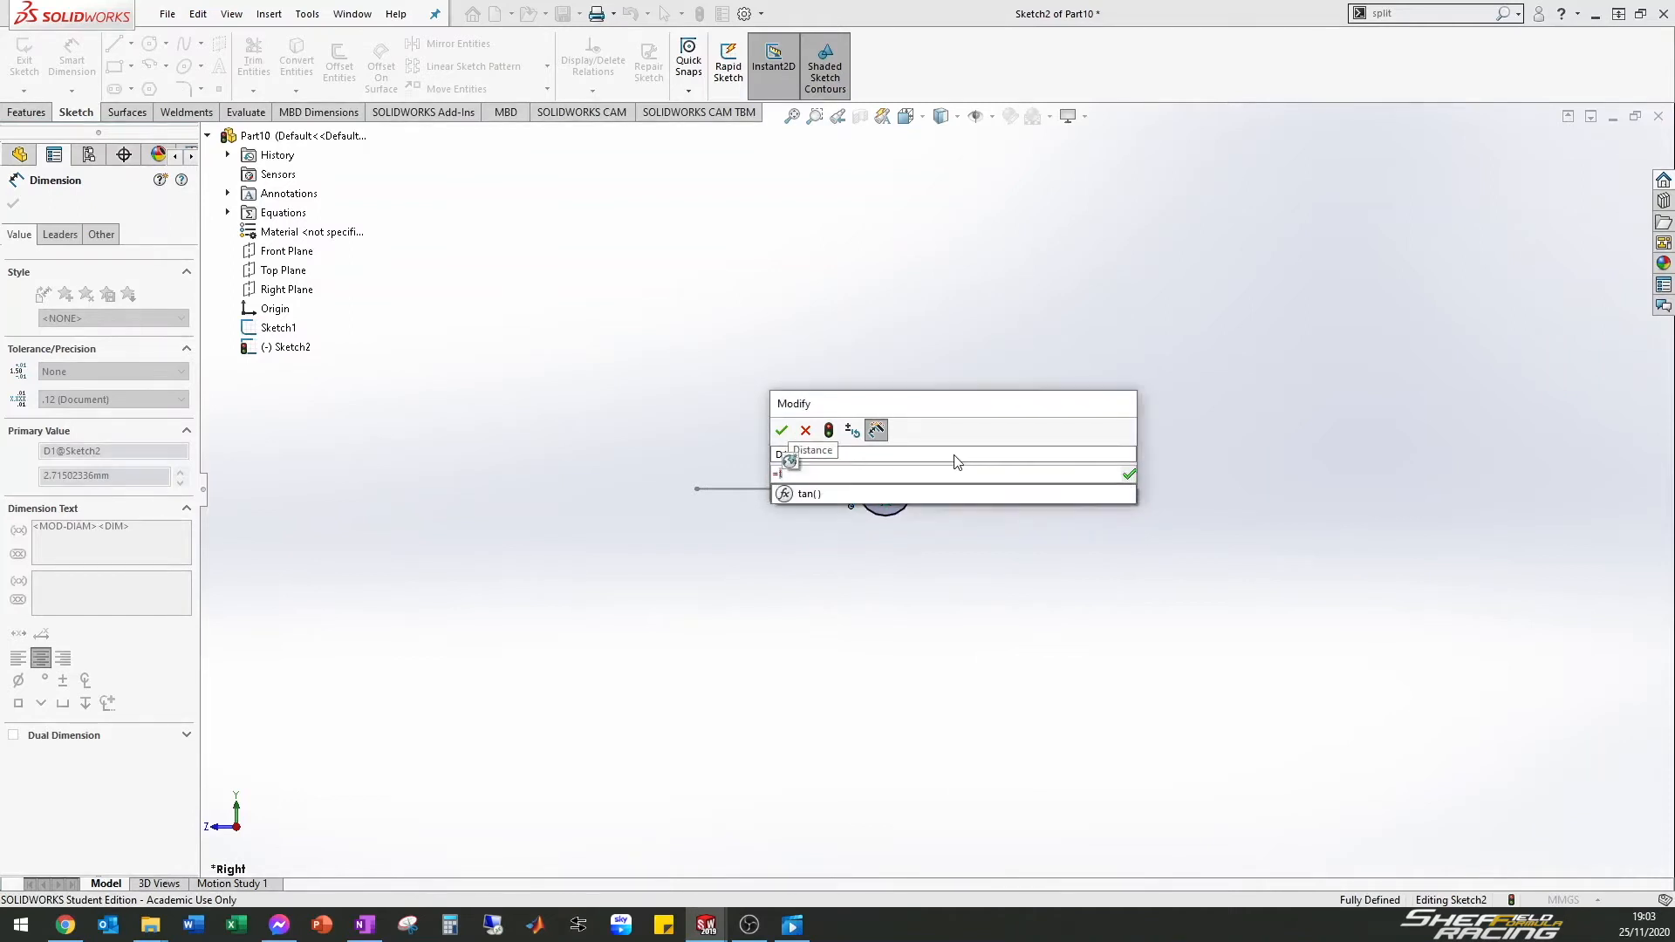
key(BackSpace)
text(c)
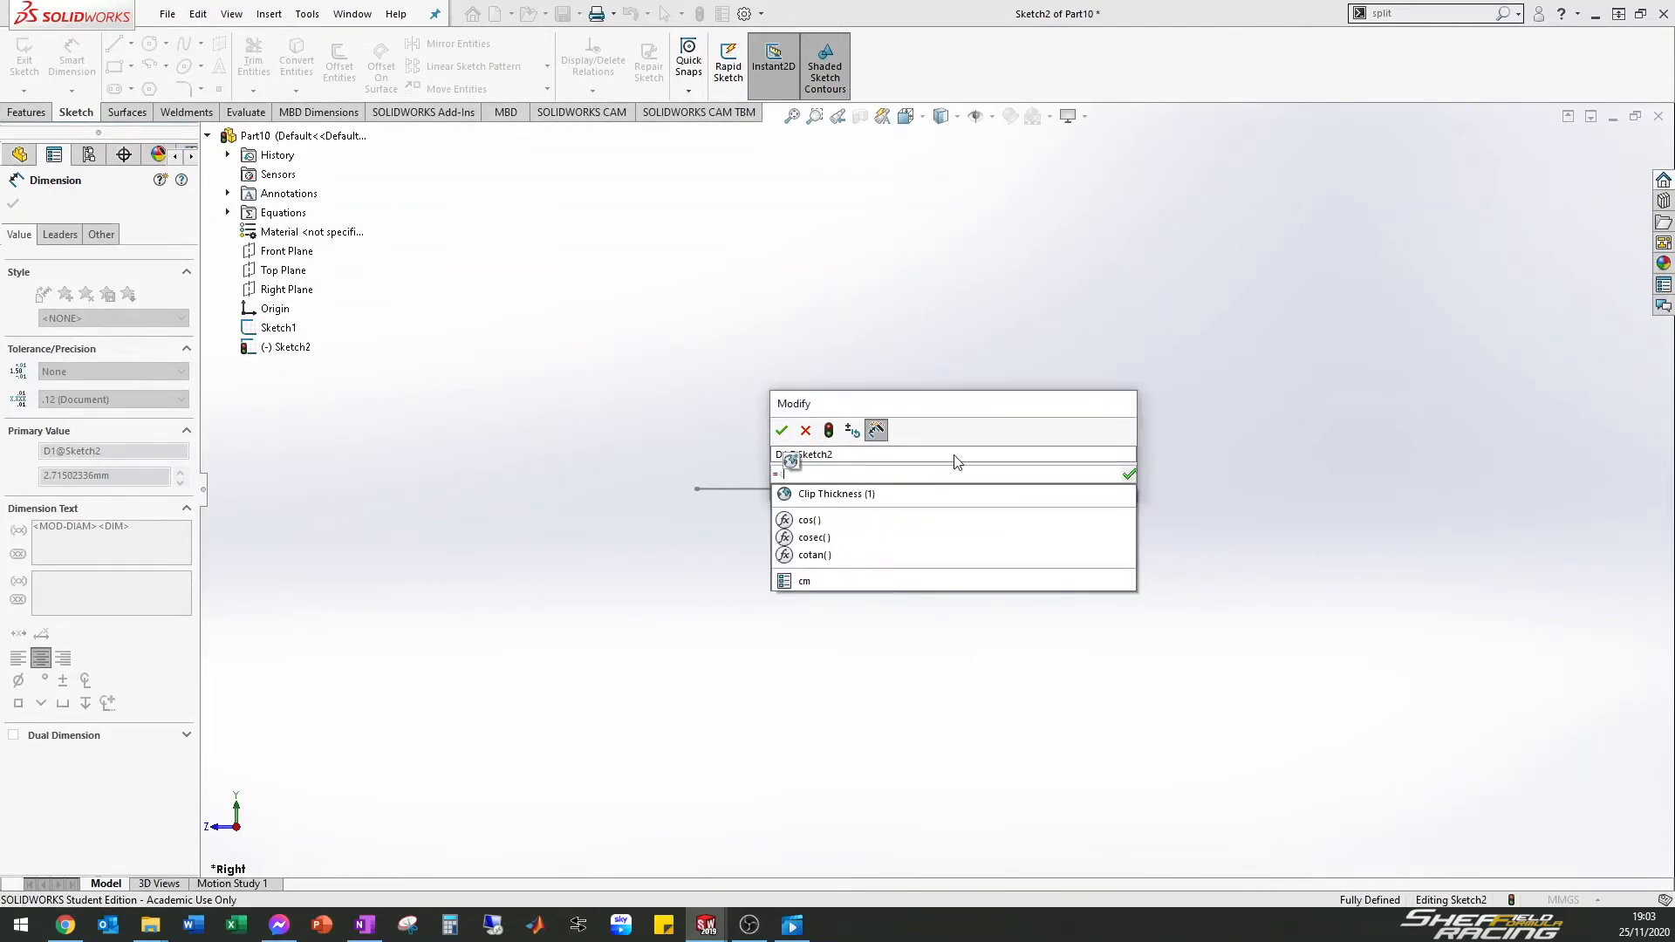
key(Down)
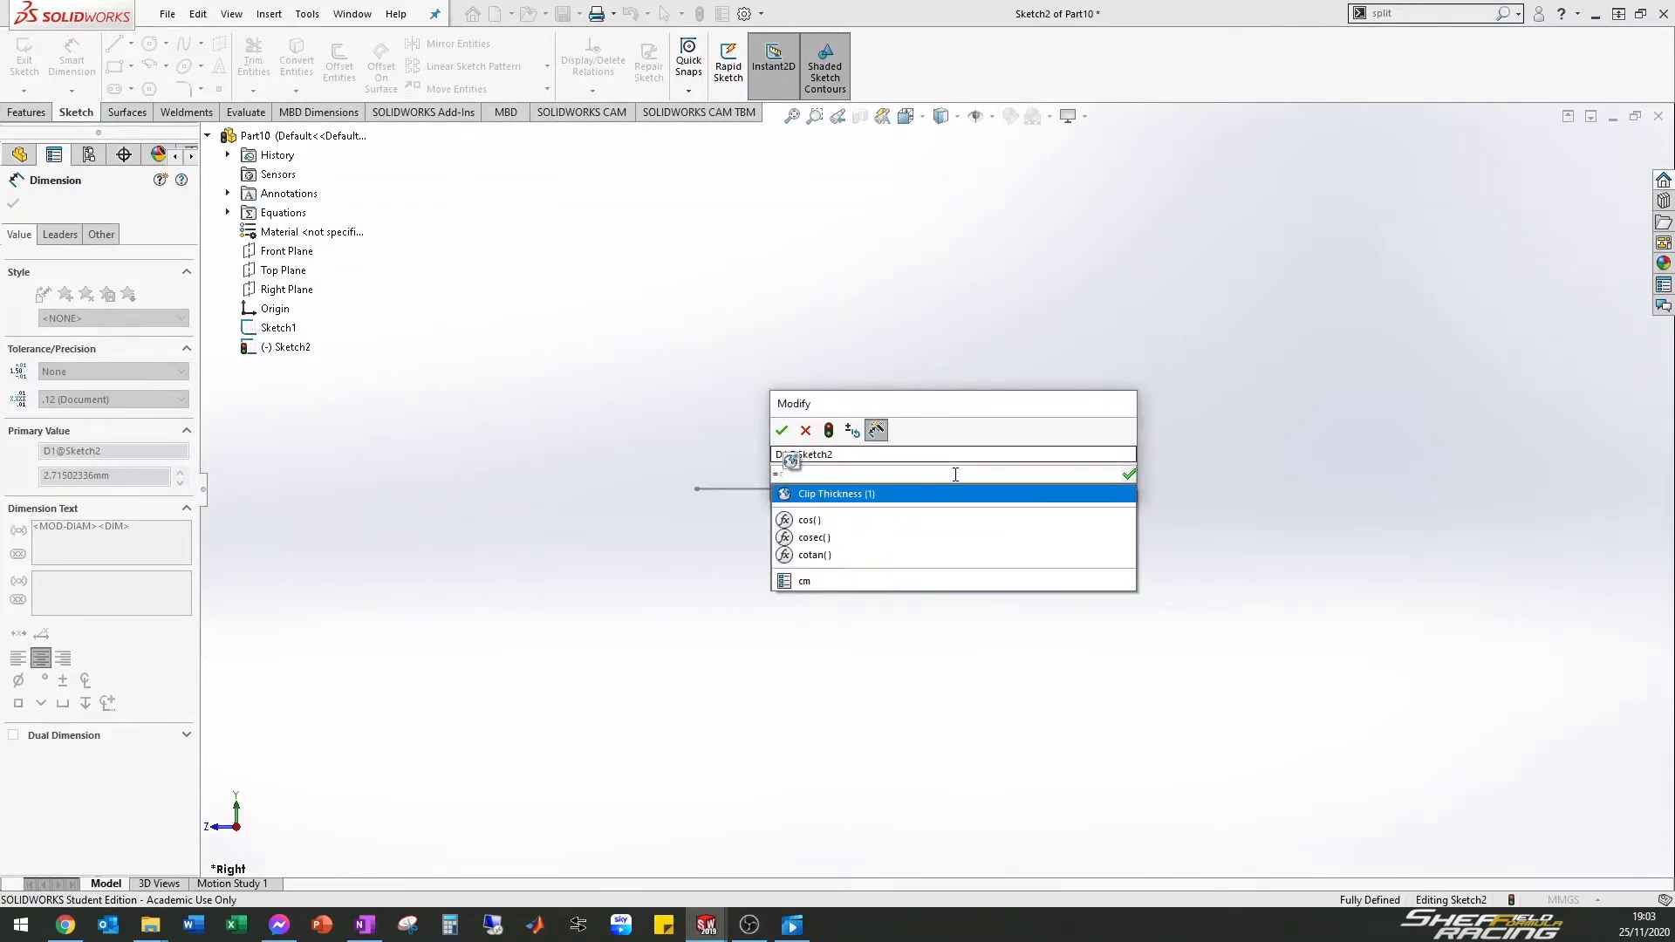
click(958, 496)
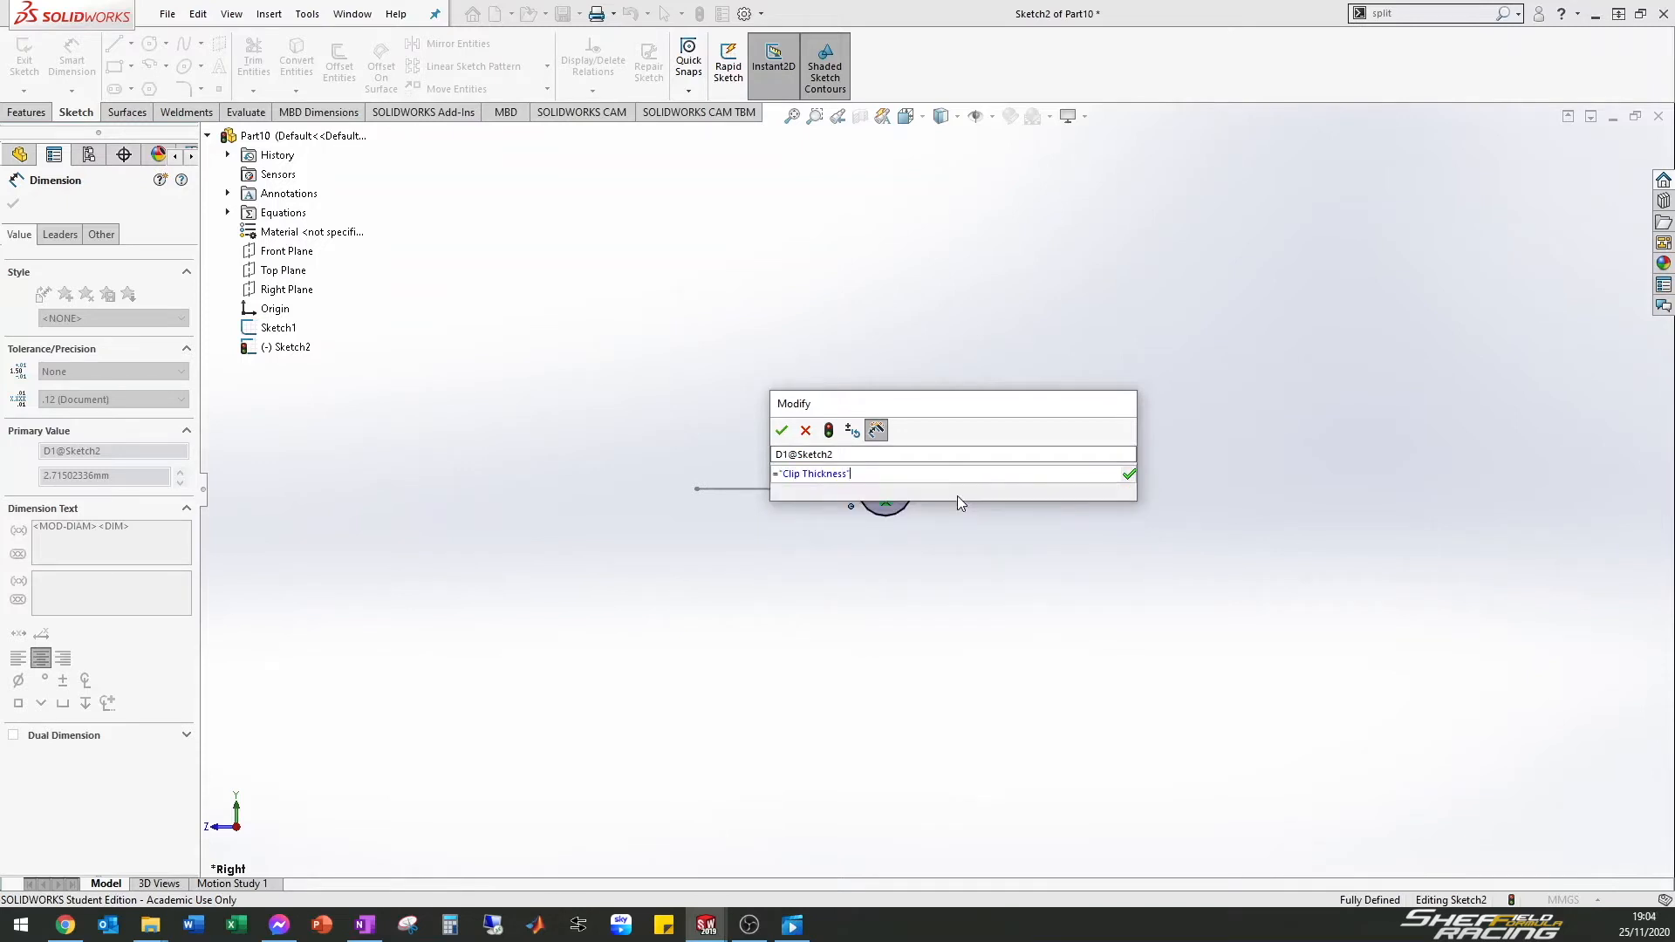
text(/2)
click(783, 430)
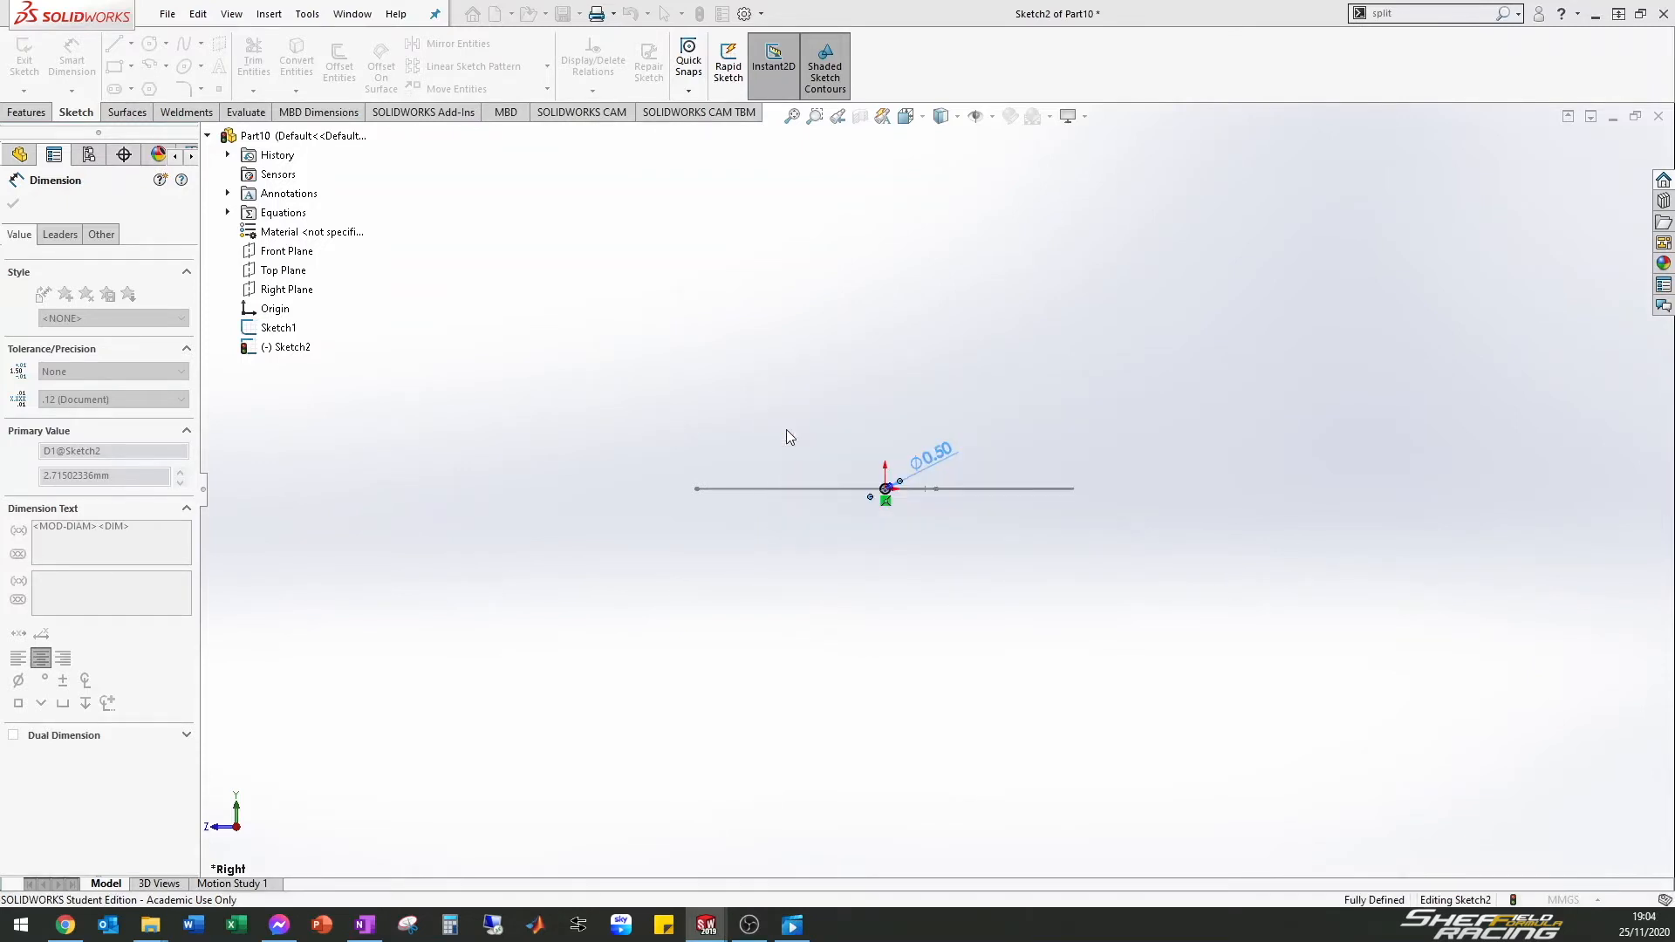
mouse_move(830, 449)
middle_down()
mouse_move(787, 521)
mouse_move(802, 510)
middle_up()
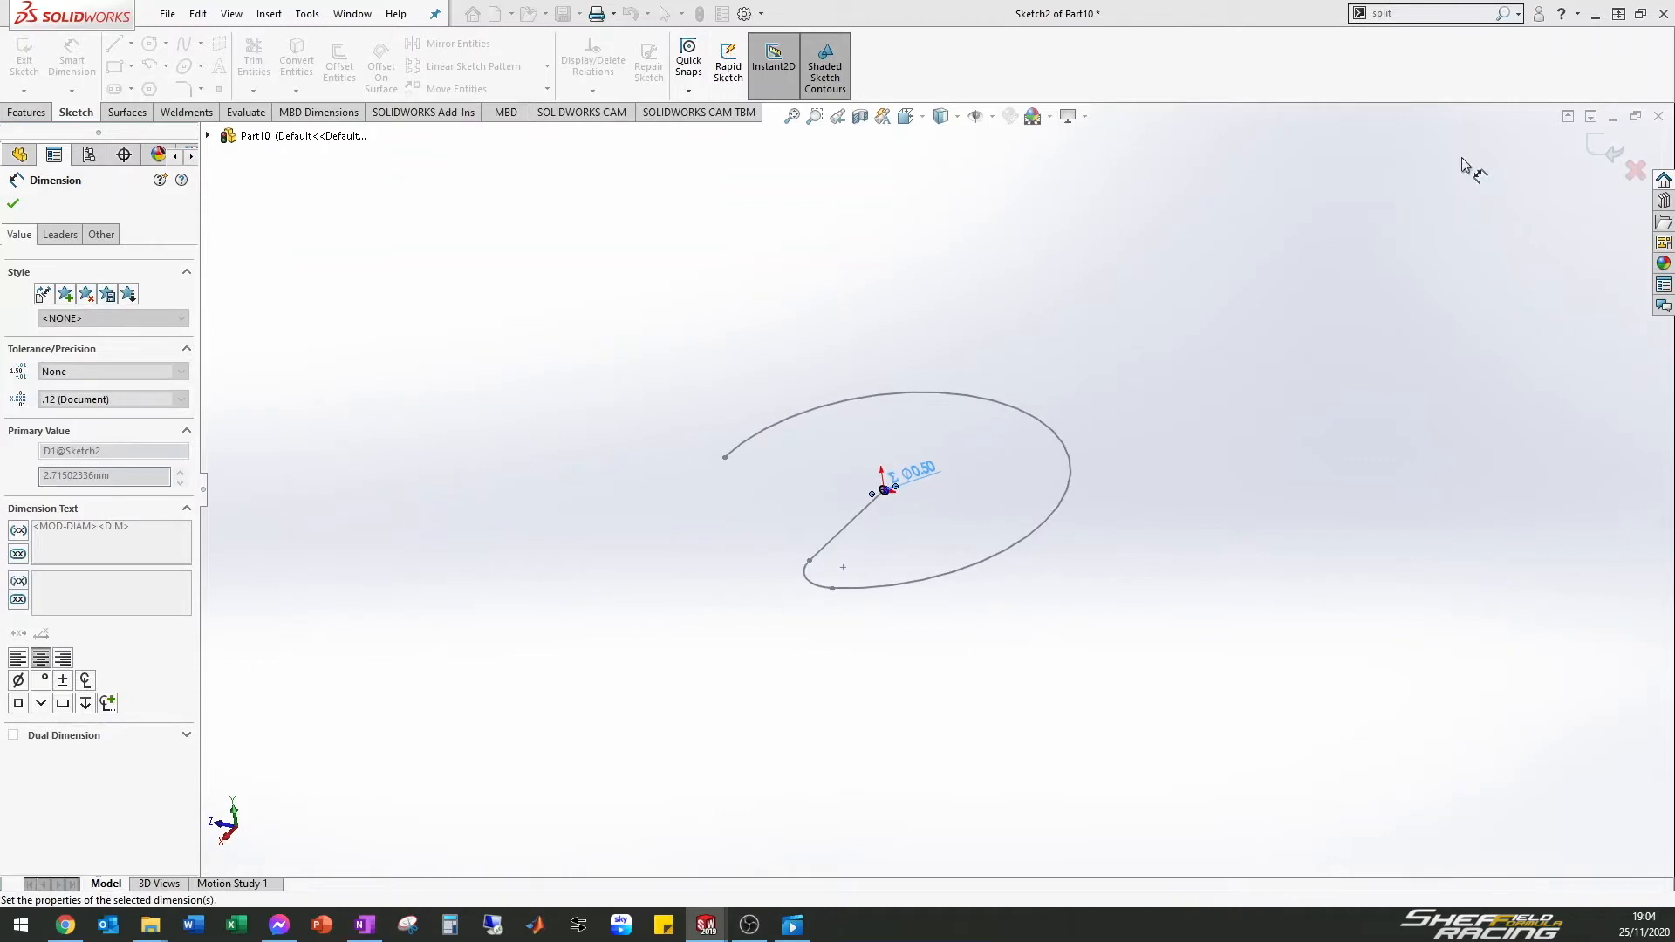
click(1597, 152)
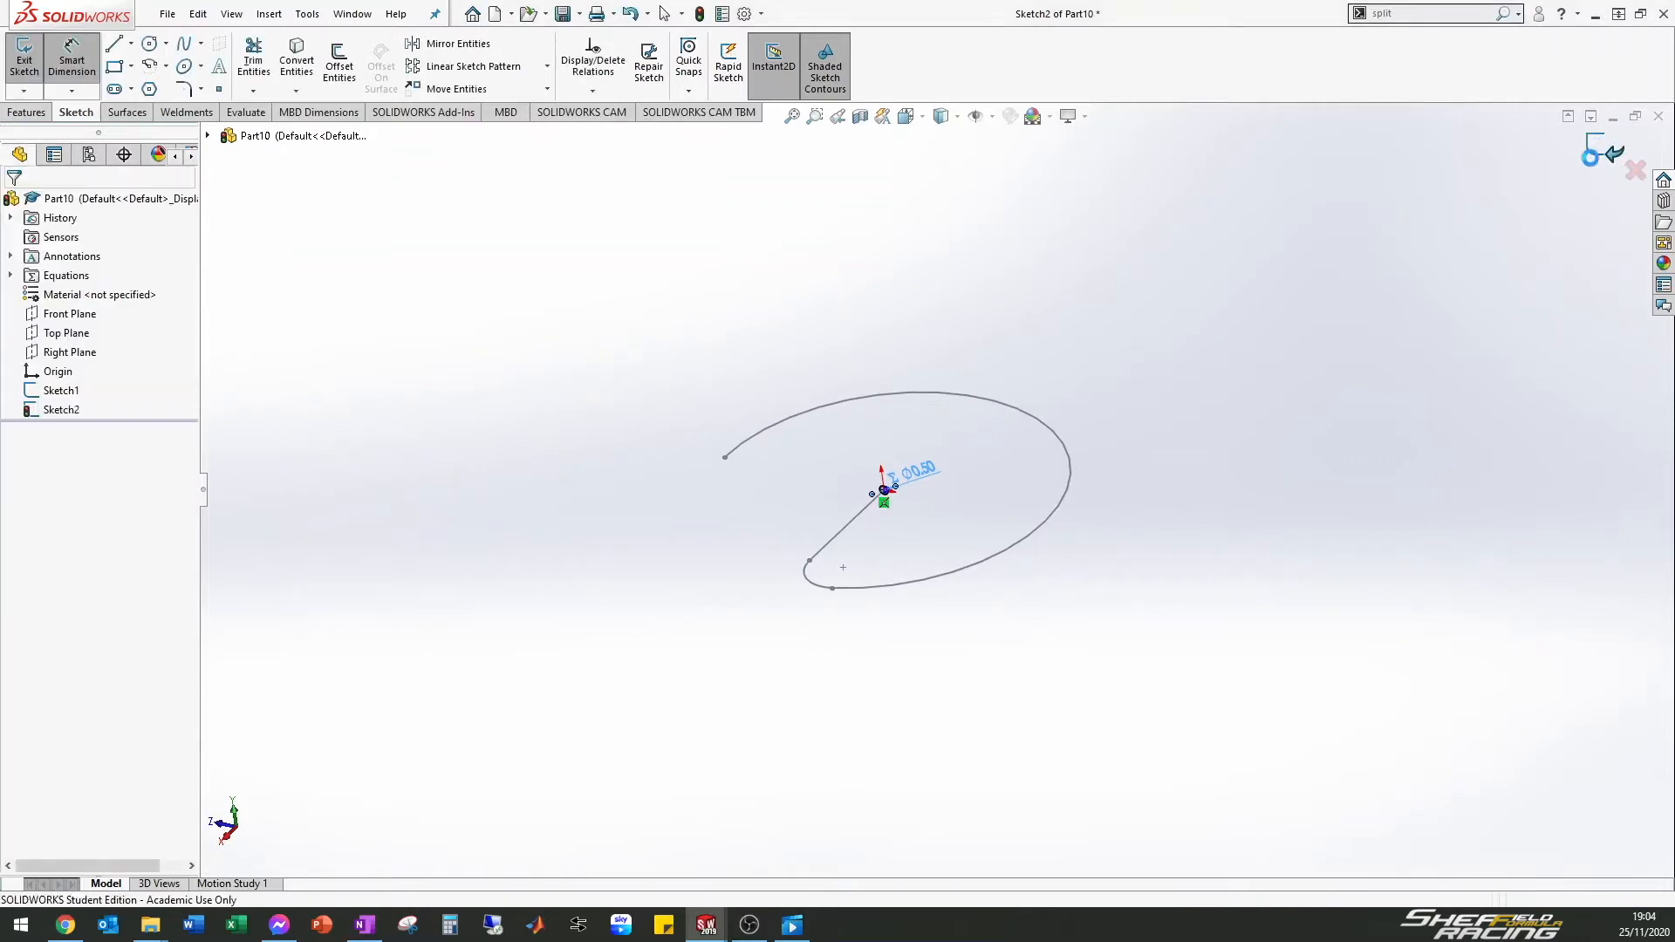
Sweep the circular profile sketch along the clip's path sketch to form the solid clip
mouse_move(926, 539)
middle_down()
mouse_move(946, 468)
mouse_move(1103, 479)
mouse_move(649, 524)
mouse_move(777, 733)
mouse_move(759, 698)
middle_up()
click(27, 113)
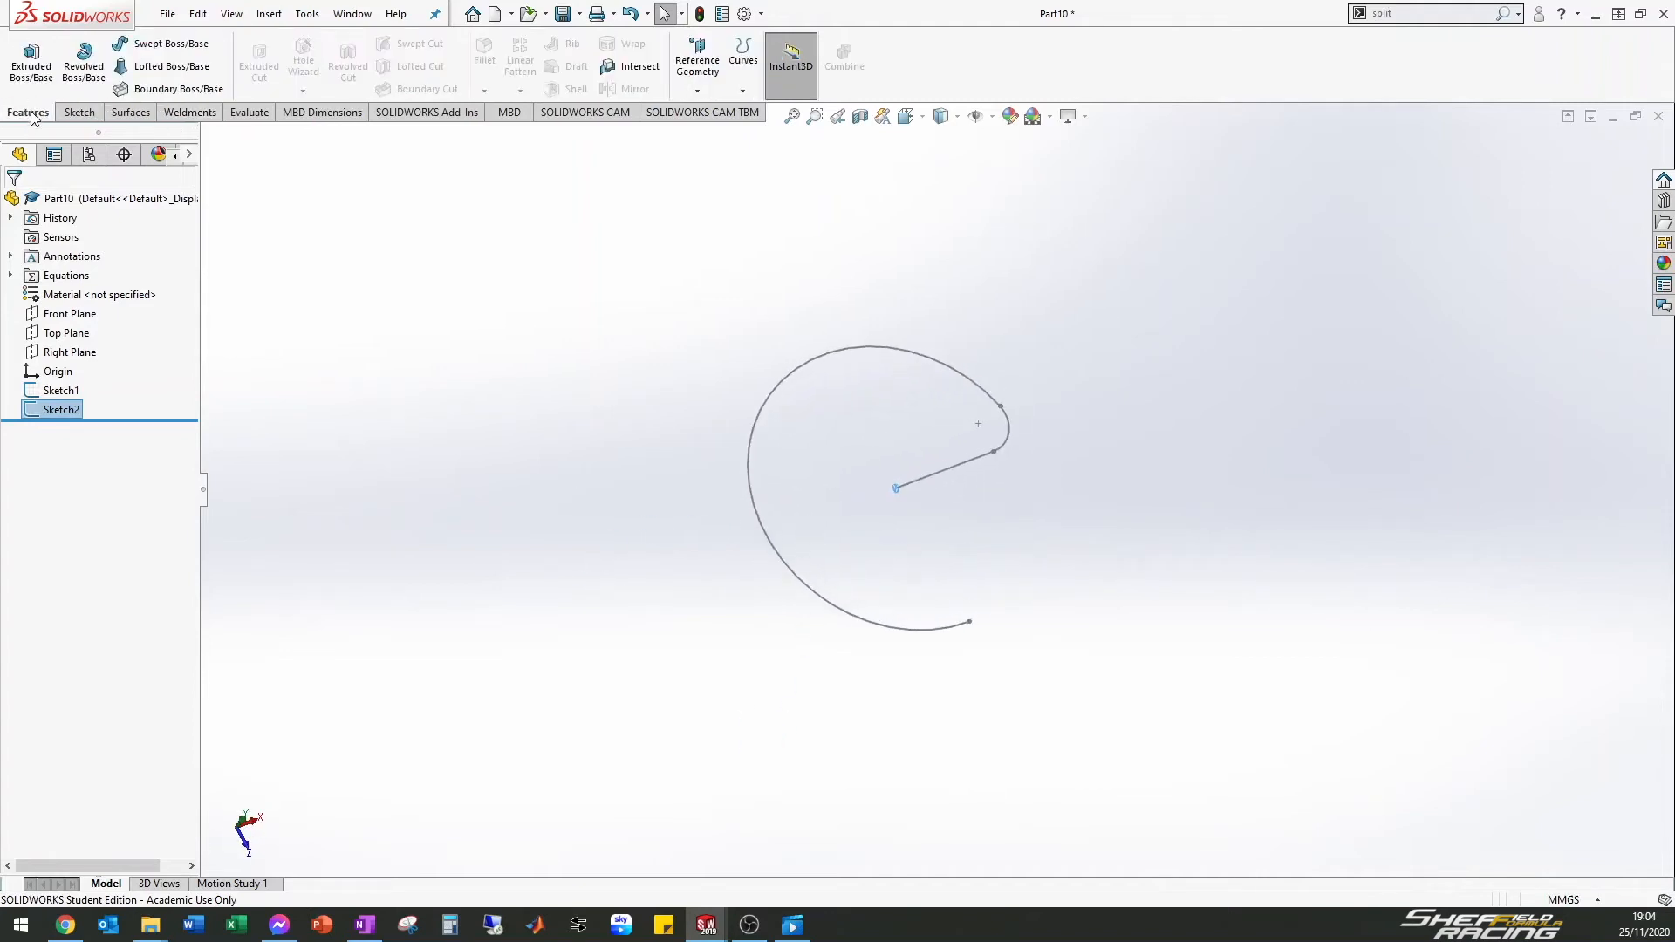
click(137, 45)
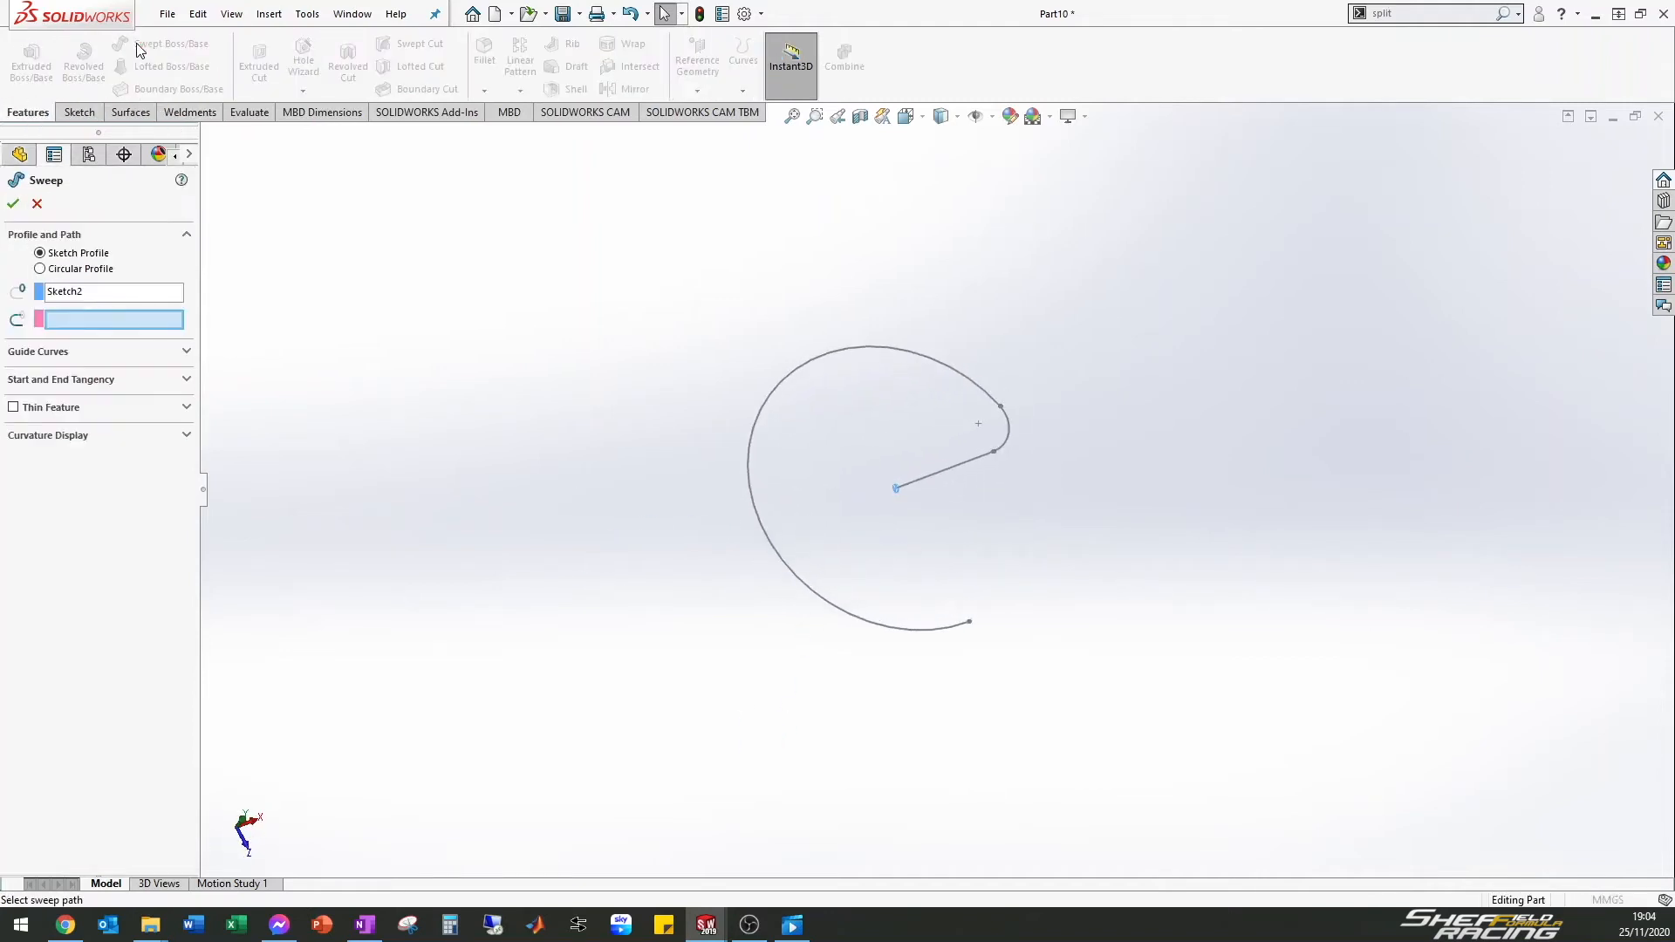
right_click(83, 301)
click(109, 310)
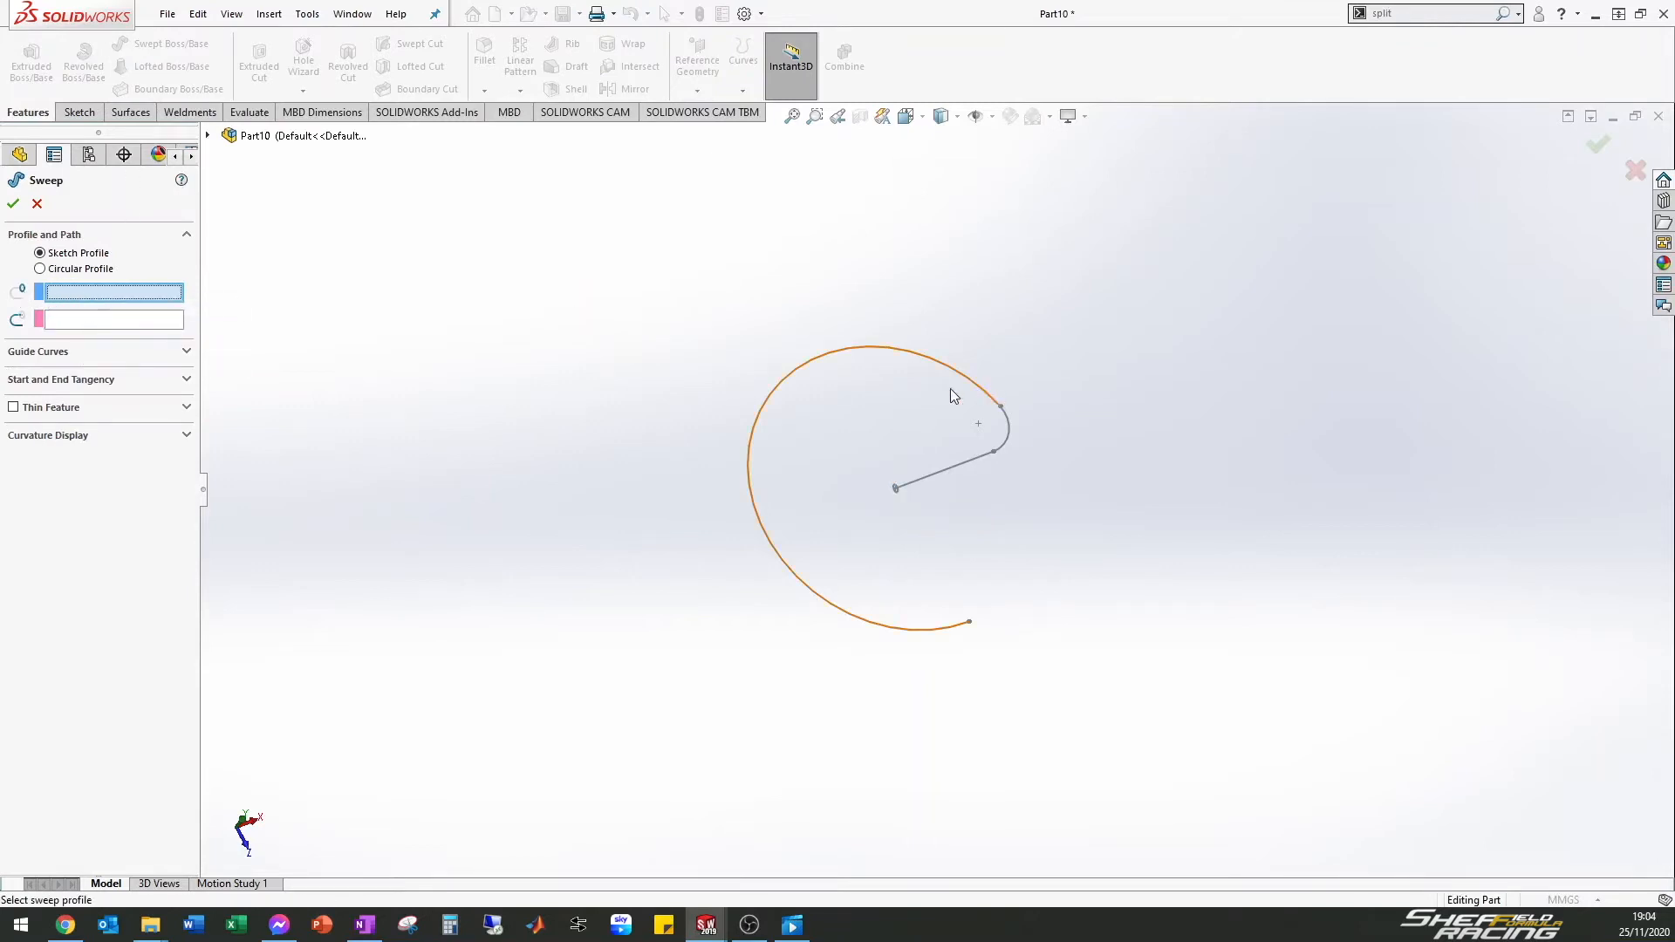
scroll(892, 487, down, 4)
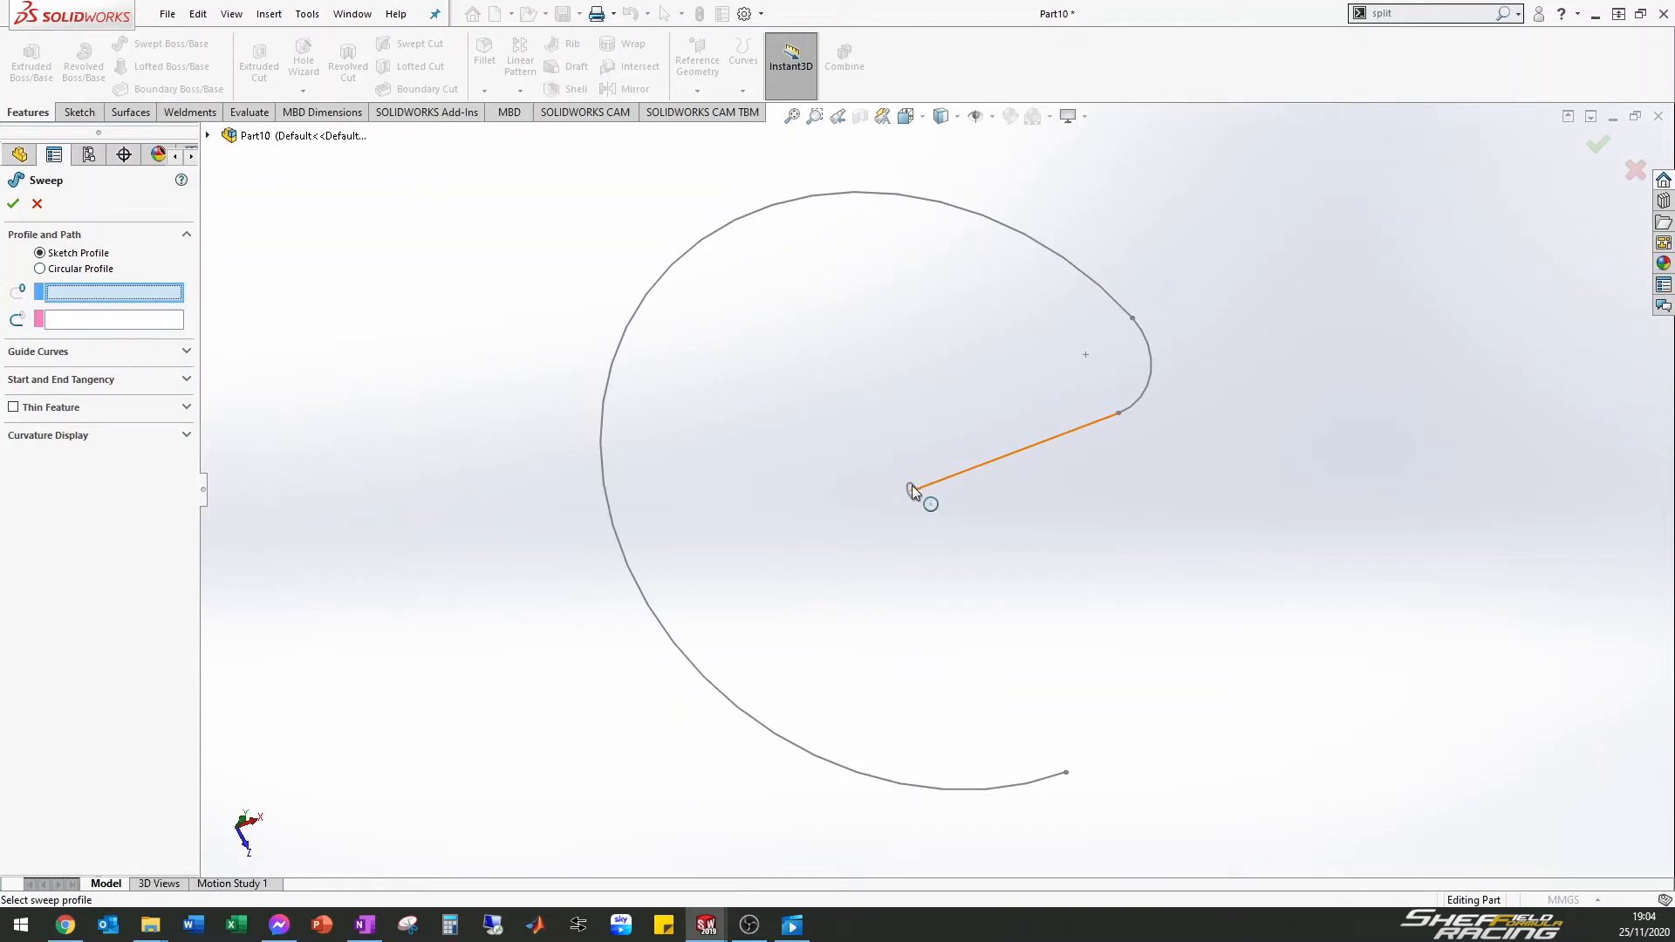
click(910, 485)
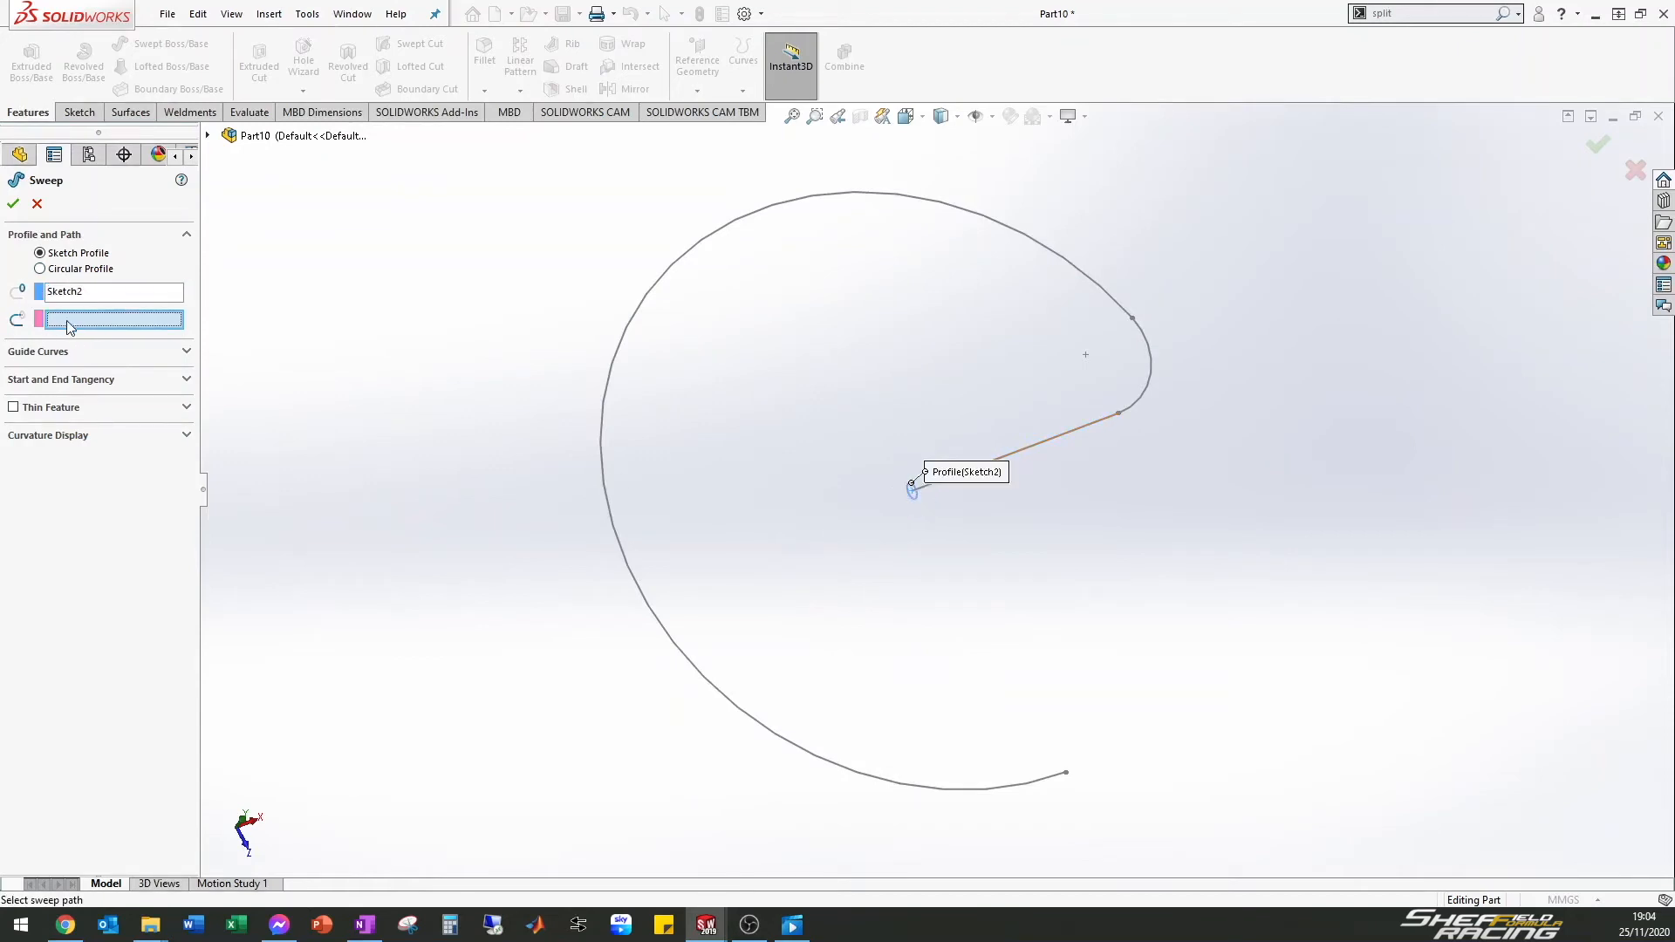
click(1065, 431)
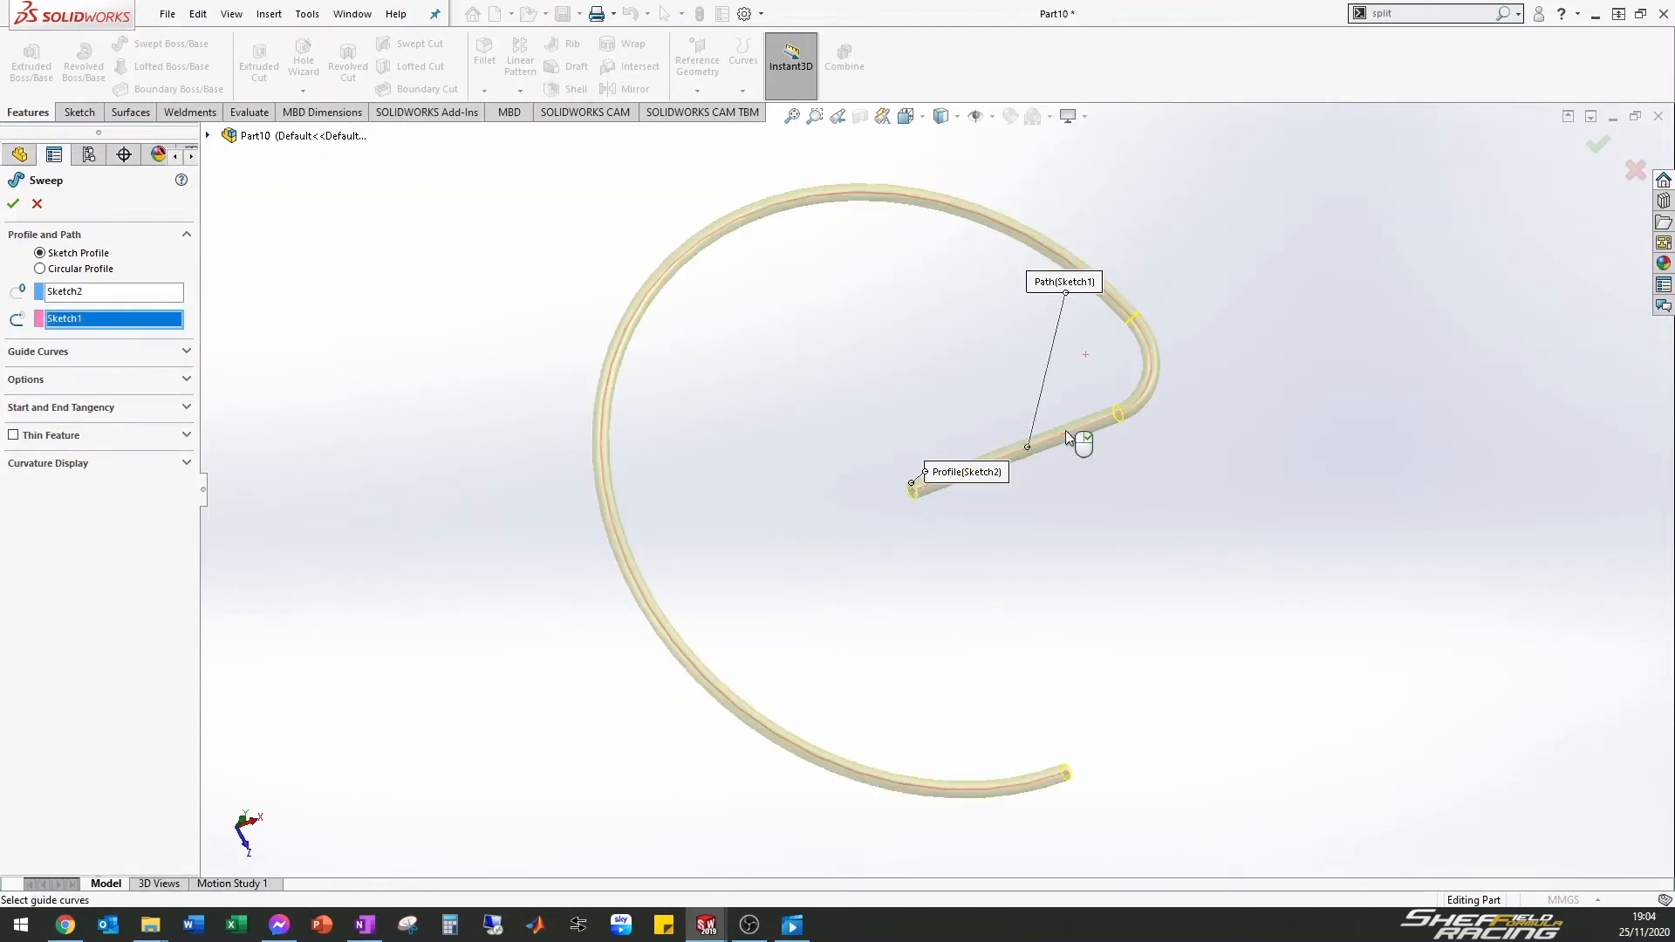
middle_drag(826, 416, 852, 463)
scroll(853, 463, down, 2)
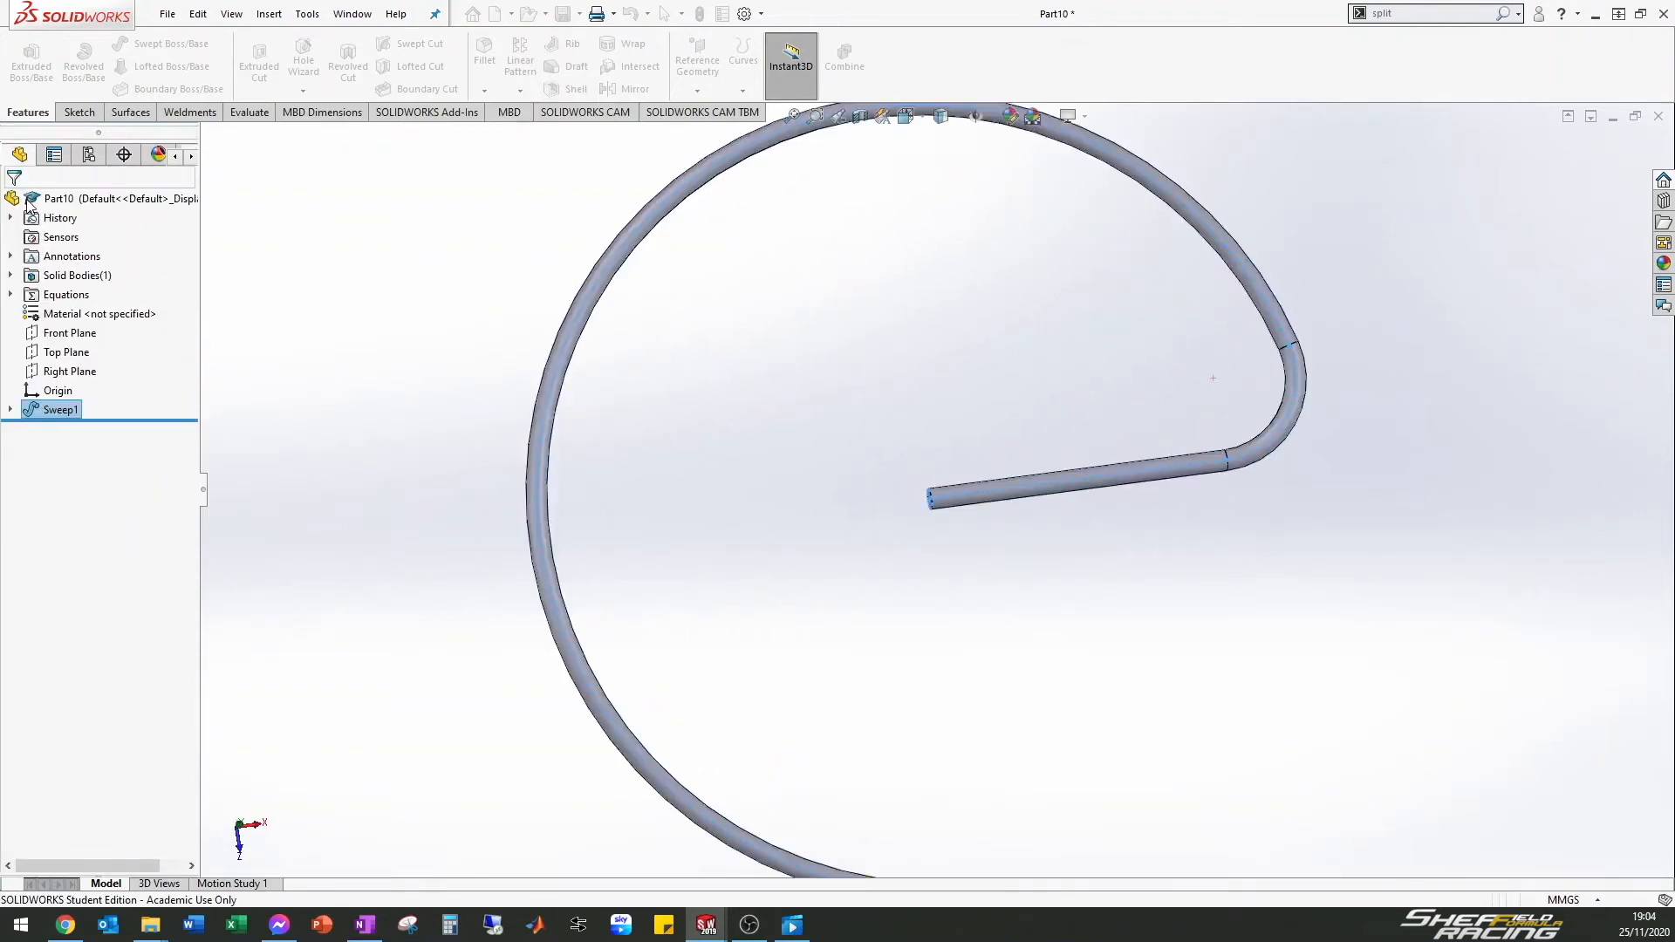
Create a reference axis at the intersection of the Front Plane and the Right Plane
scroll(1082, 387, up, 5)
middle_drag(1045, 397, 913, 482)
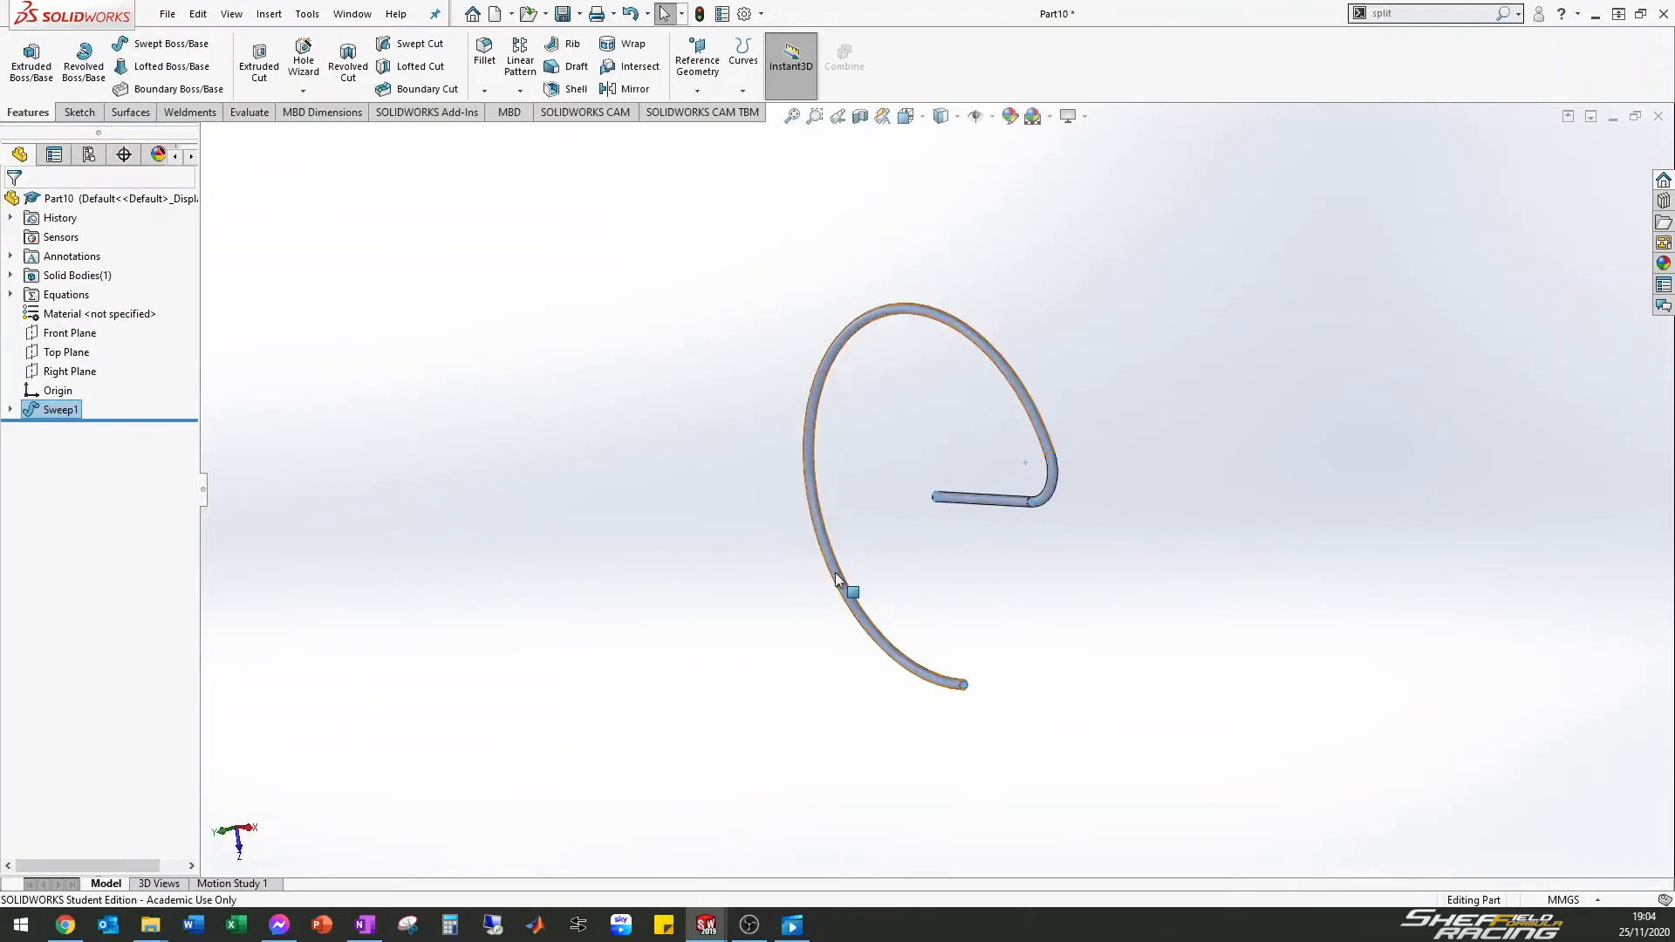
click(957, 469)
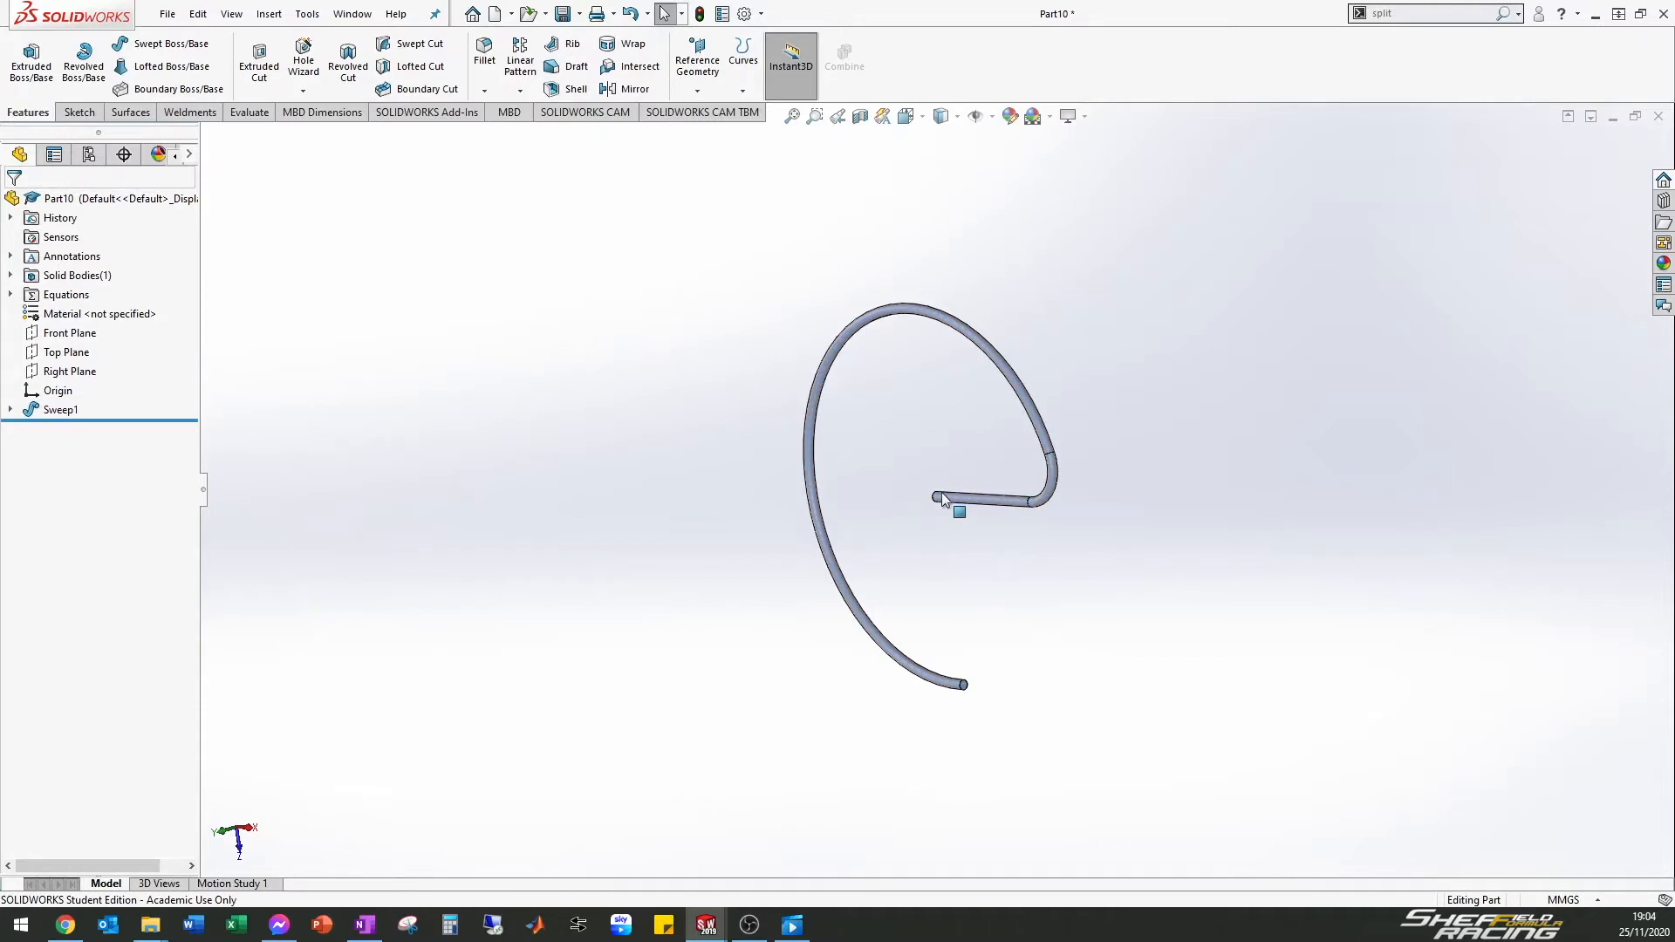
scroll(940, 495, down, 3)
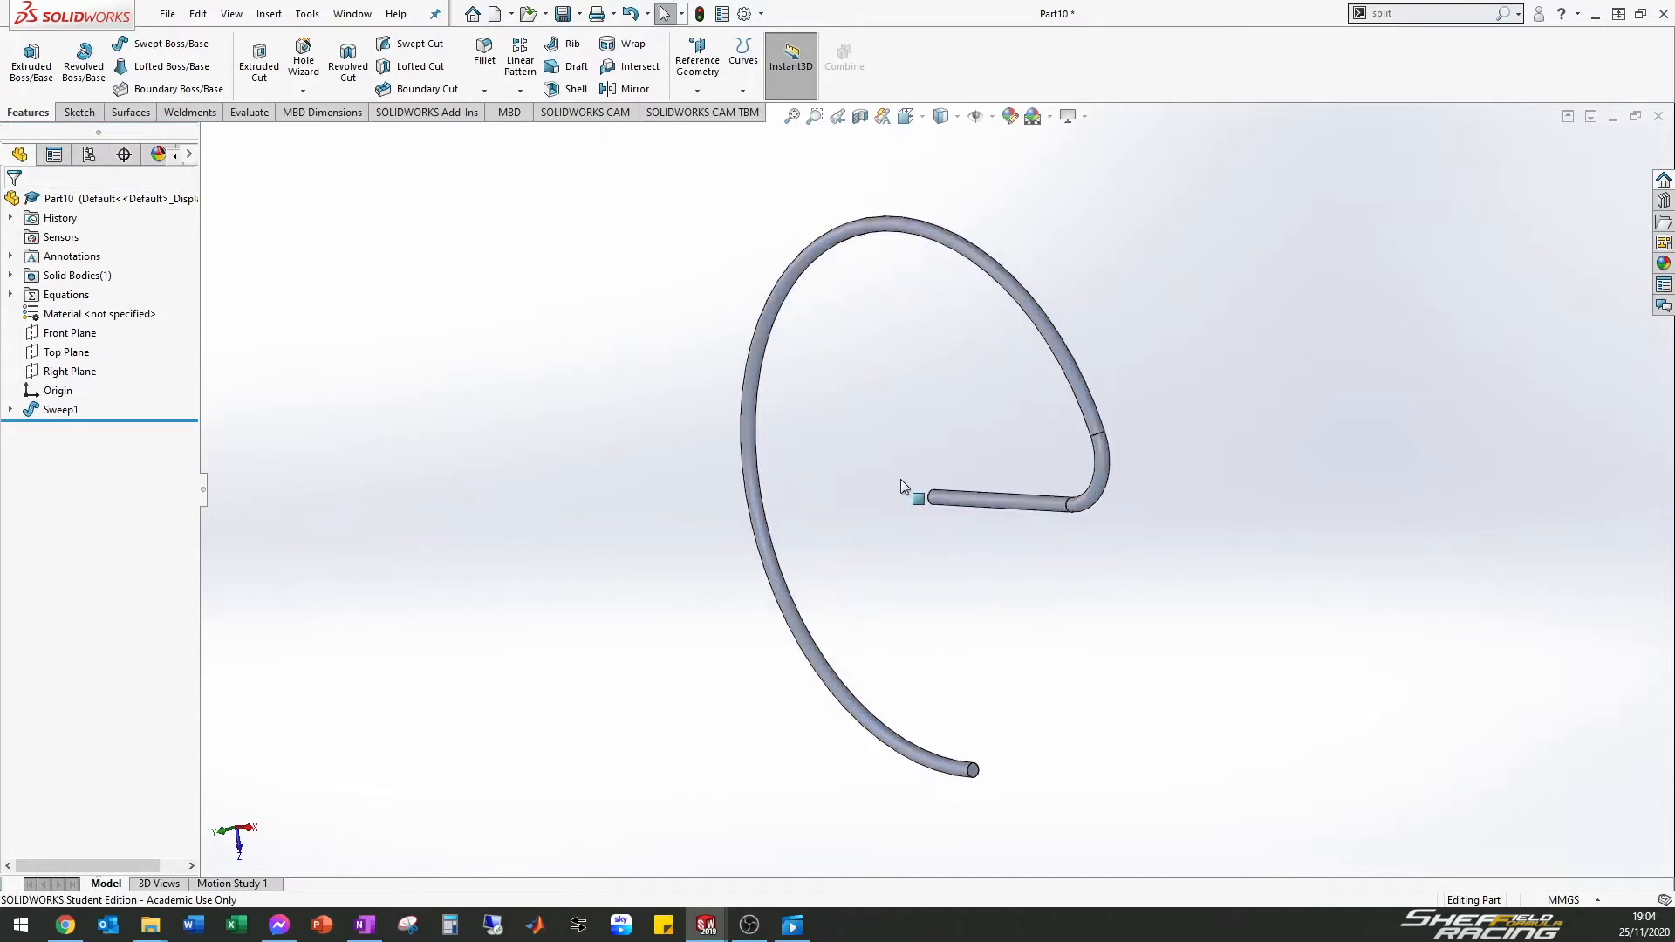
click(697, 90)
key(Escape)
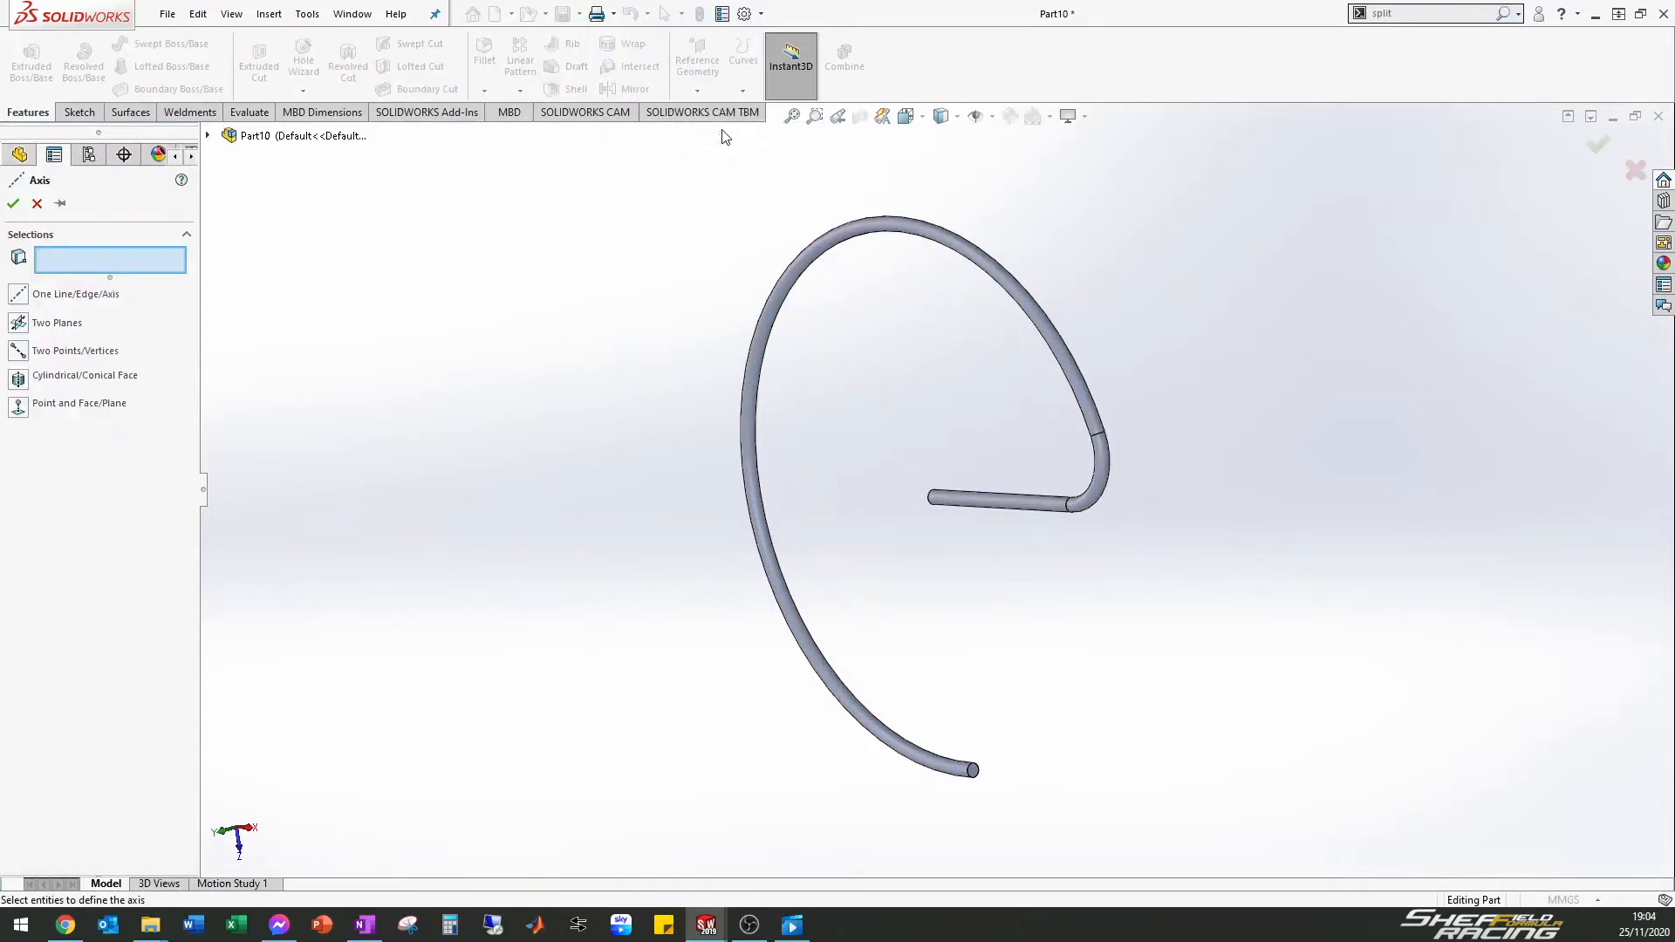
click(18, 324)
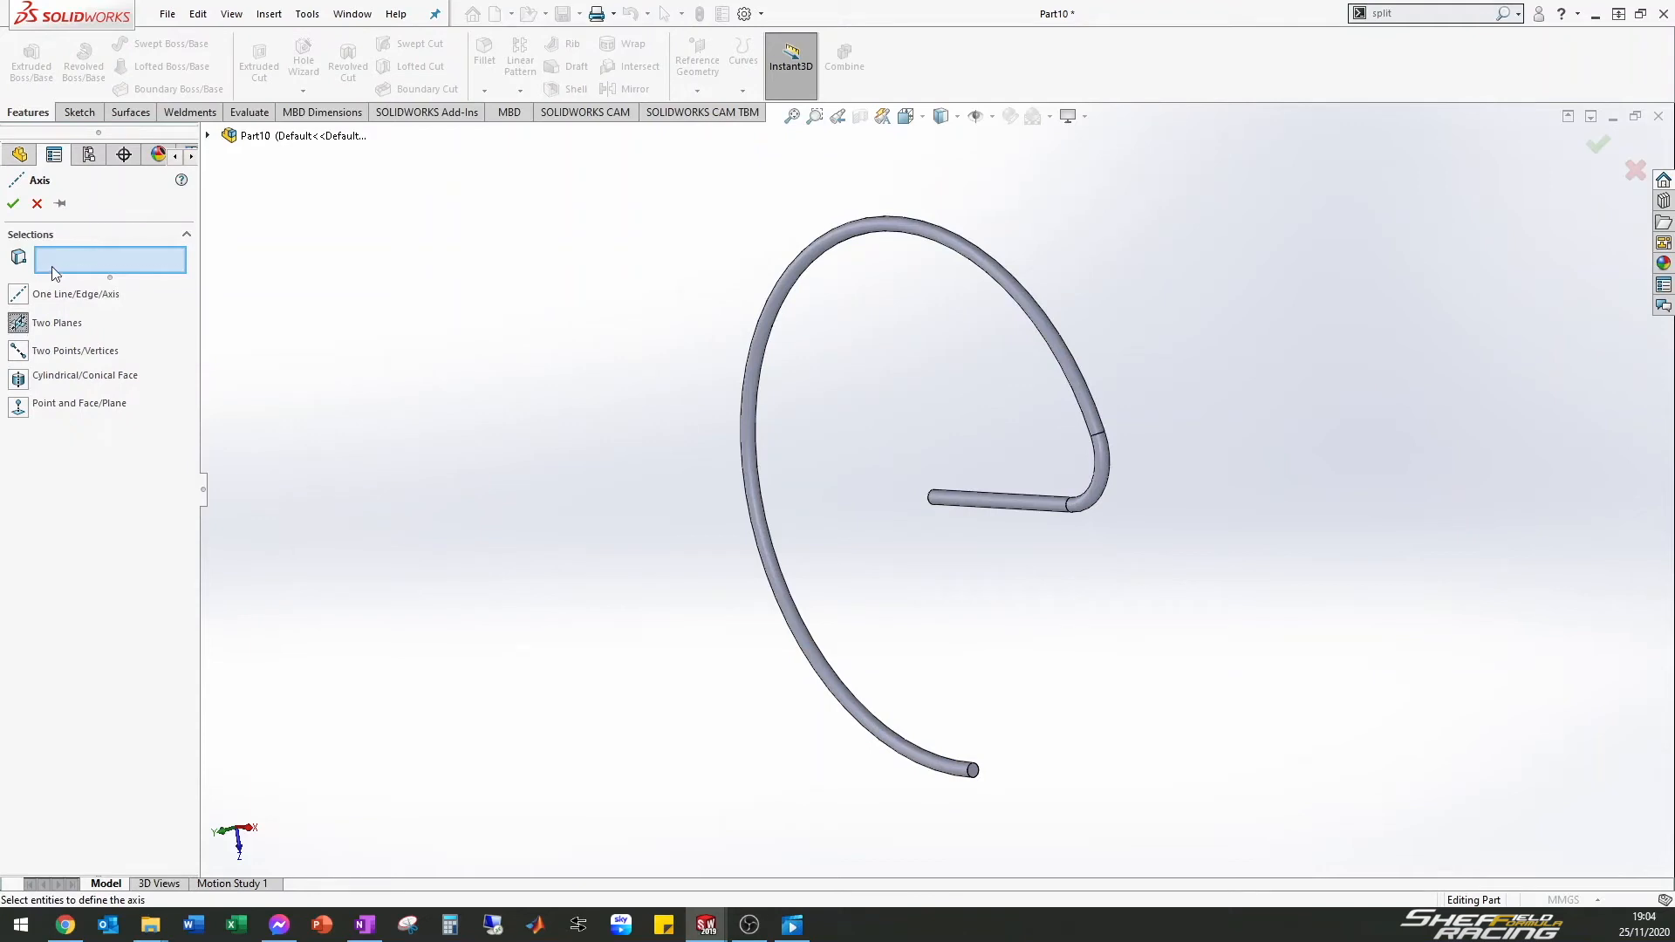
click(208, 138)
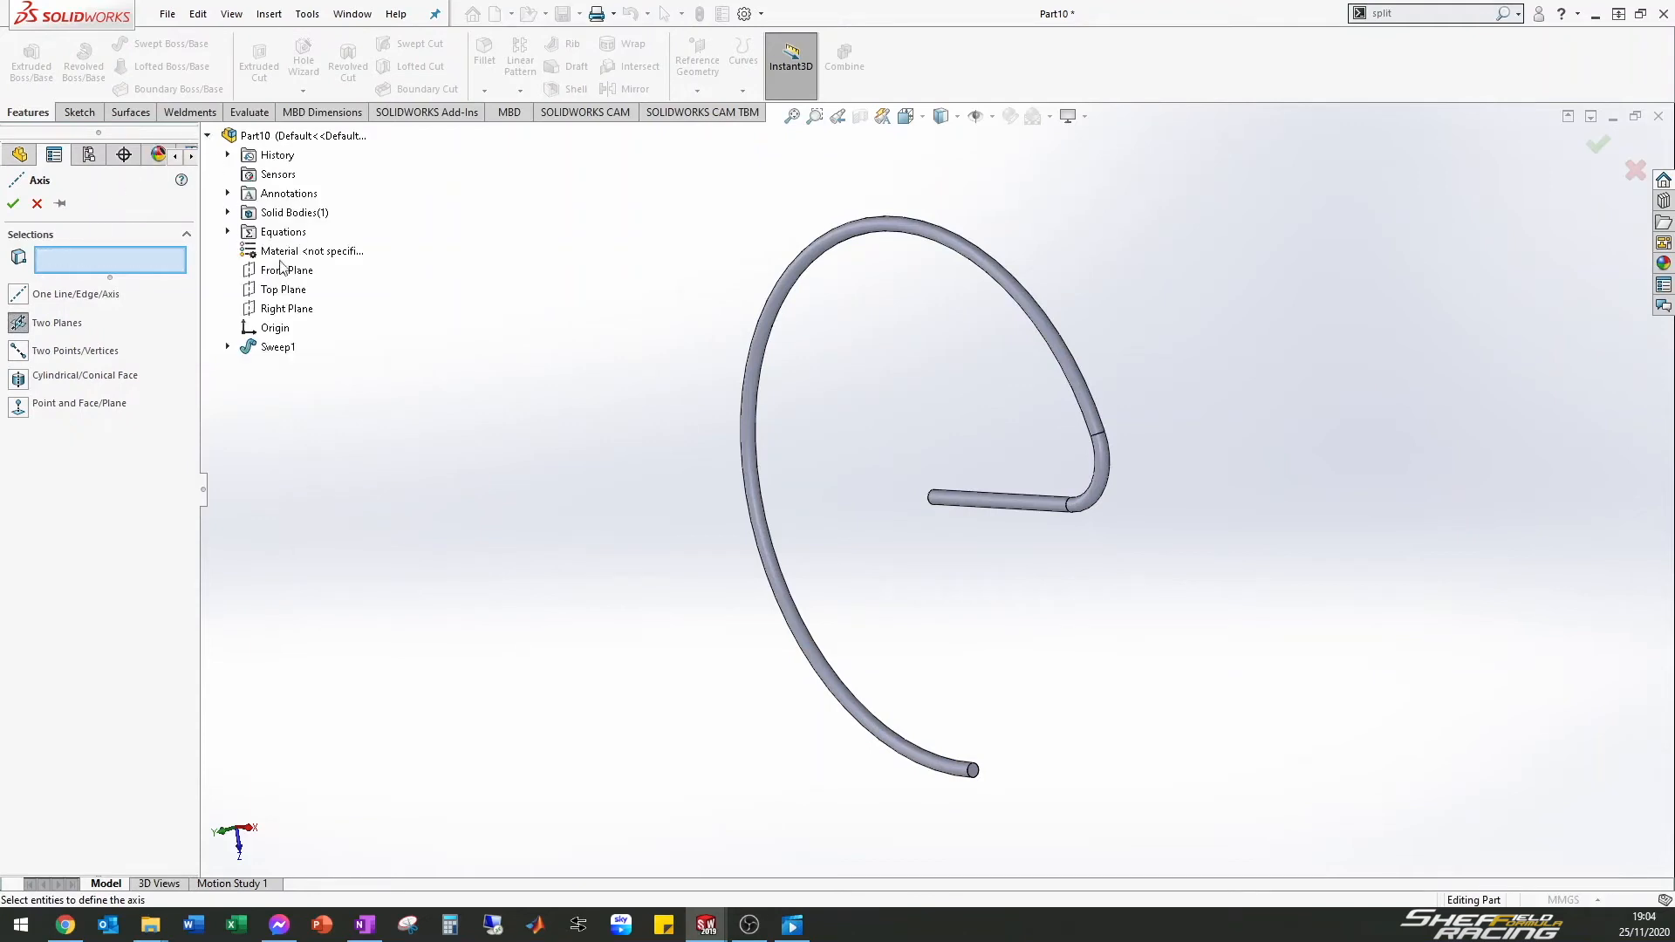
right_click(291, 278)
click(276, 272)
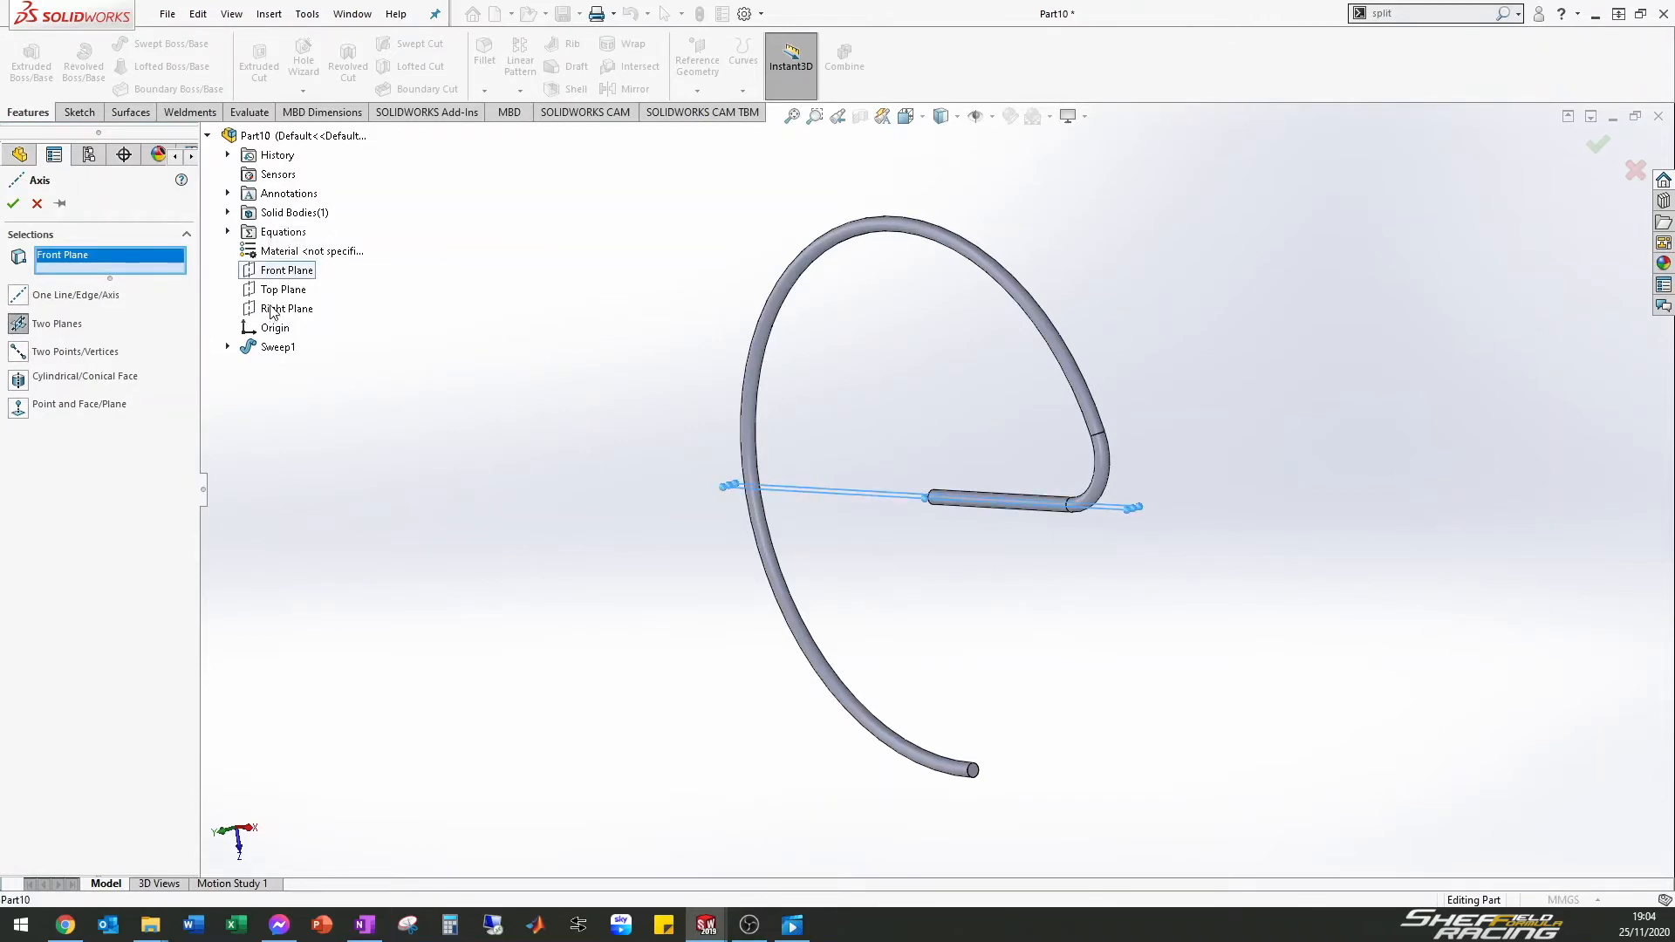
right_click(273, 313)
click(272, 313)
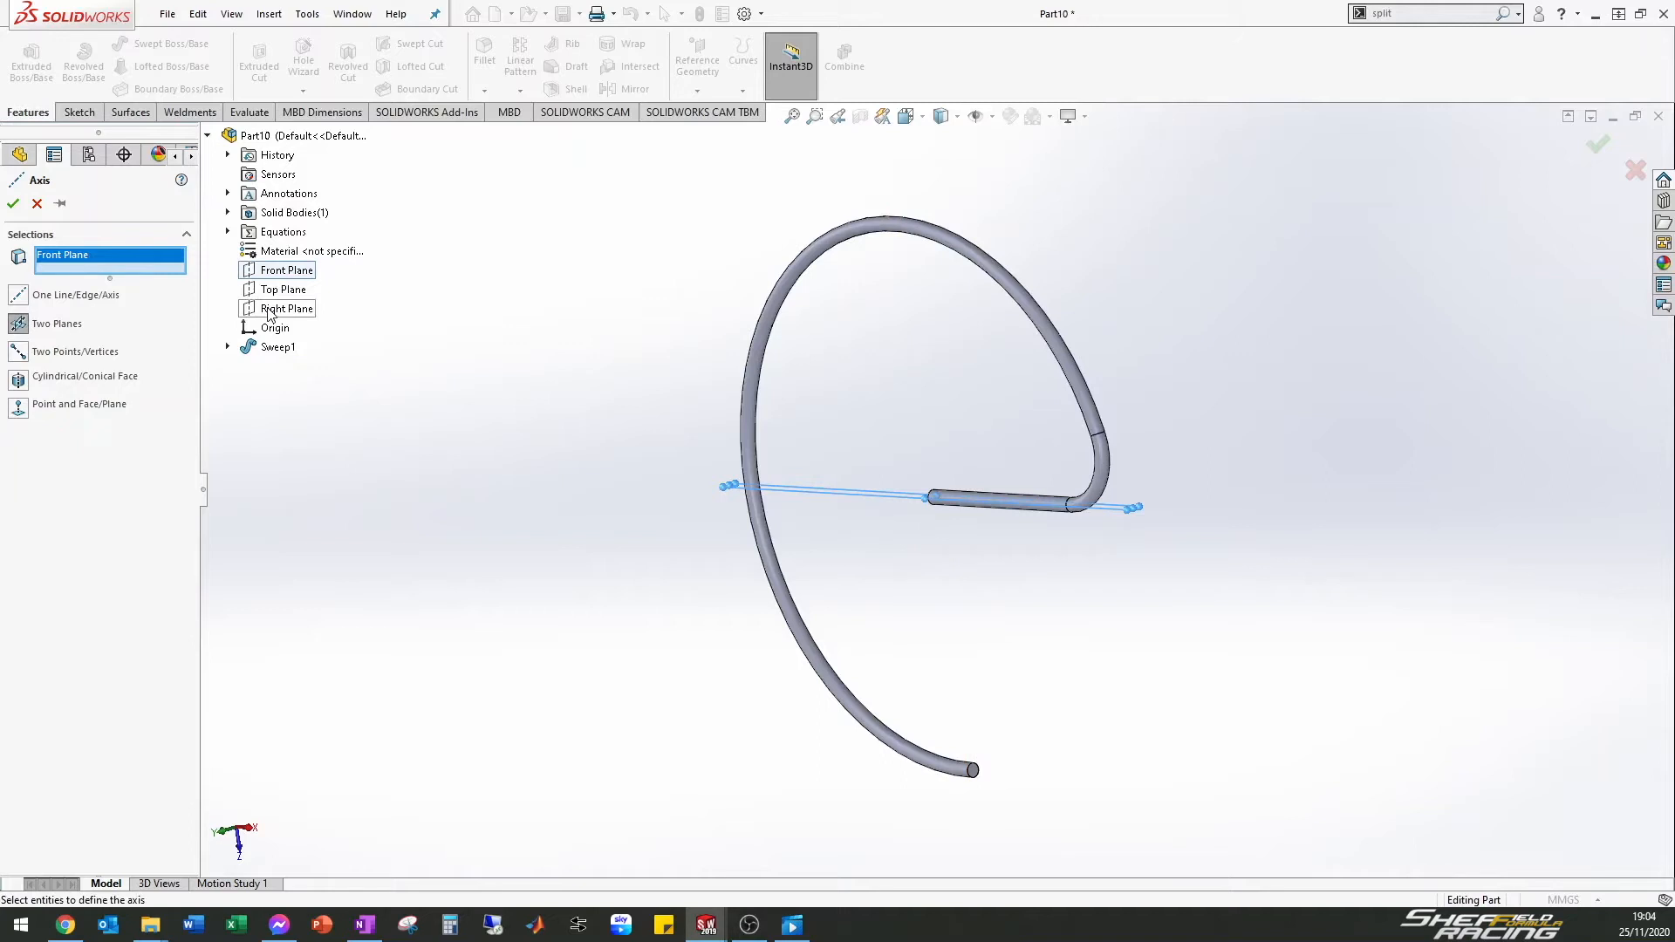
click(271, 314)
scroll(910, 505, down, 5)
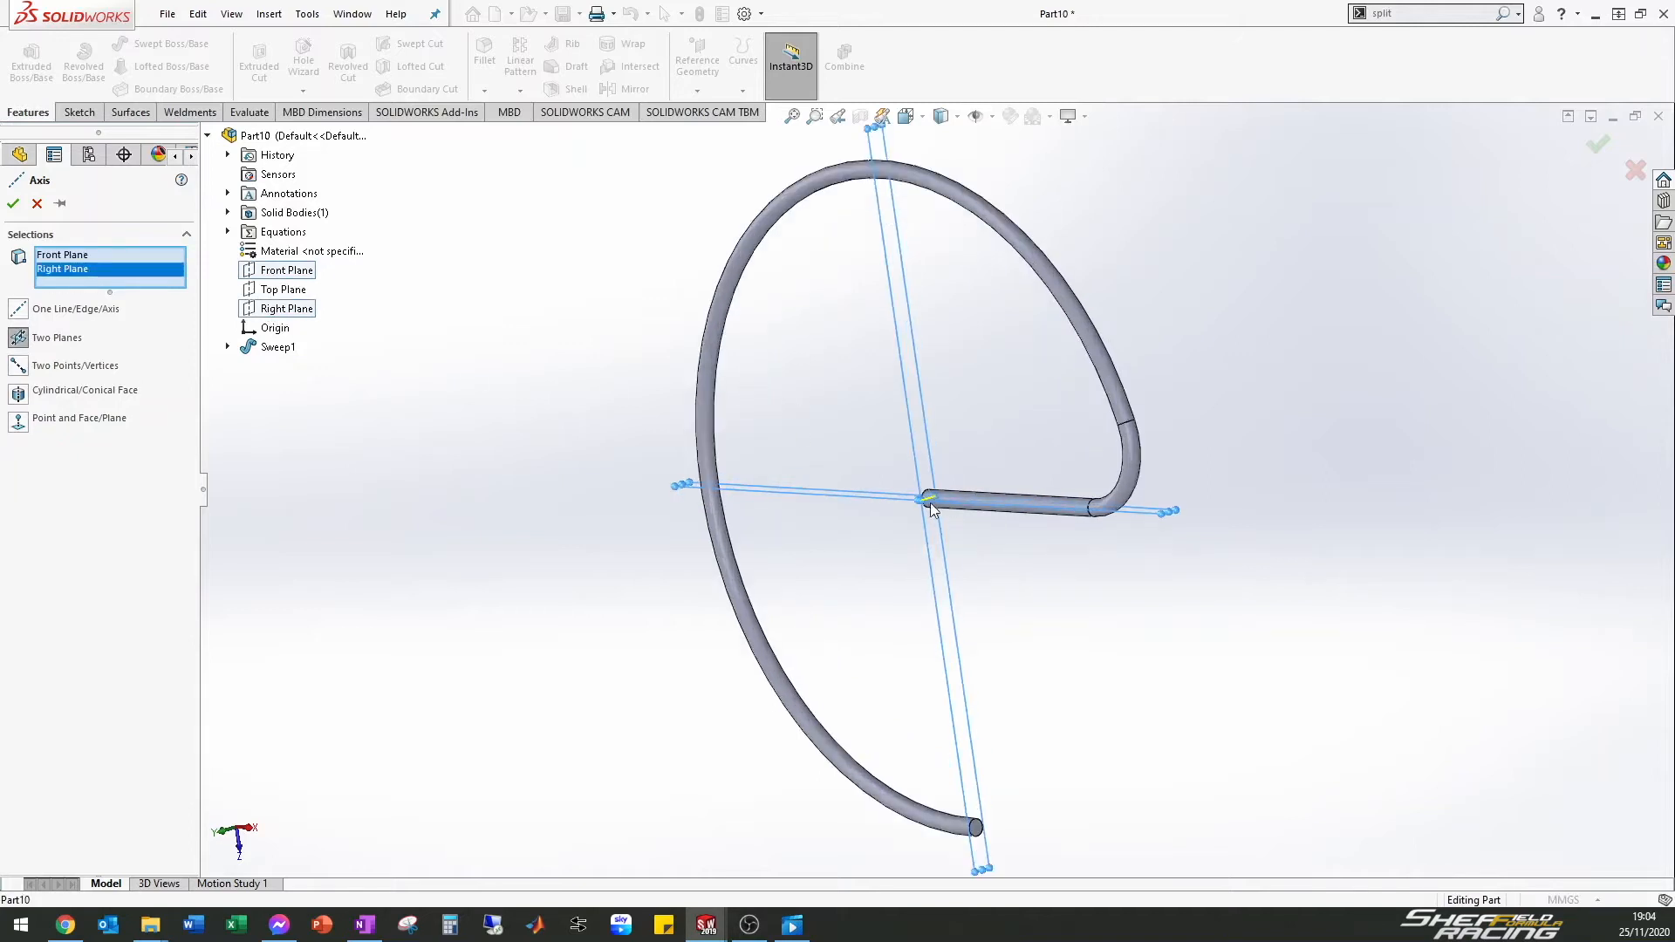
click(12, 206)
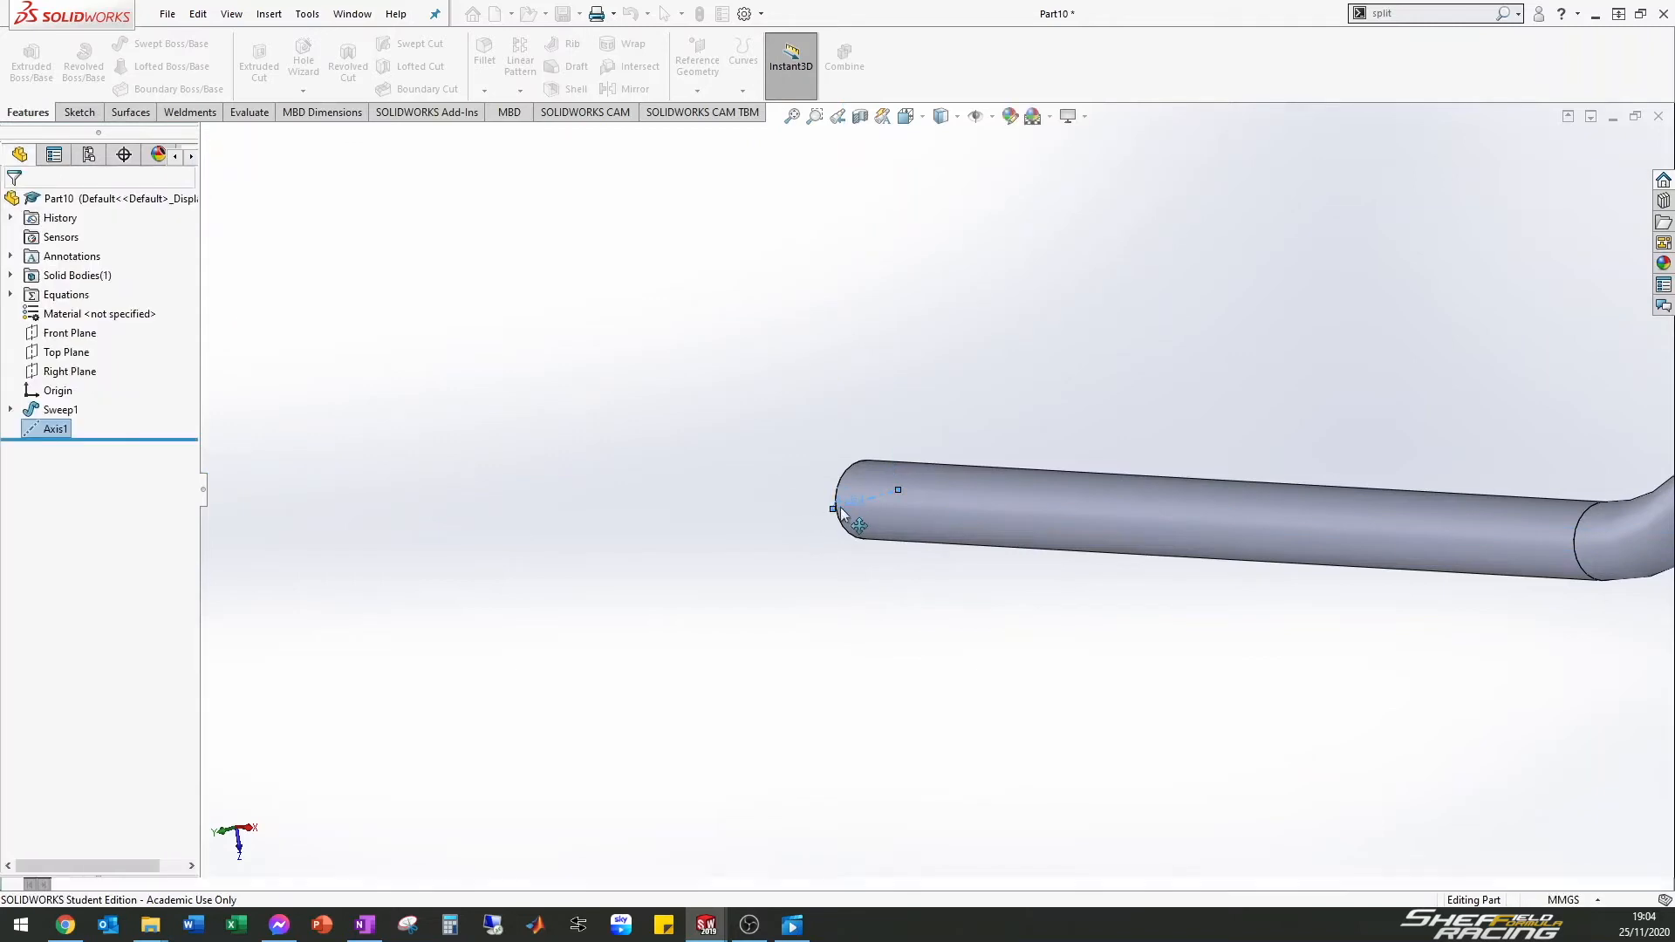
Lengthen the reference axis so it extends well beyond the free end of the clip's straight leg
drag(833, 512, 314, 658)
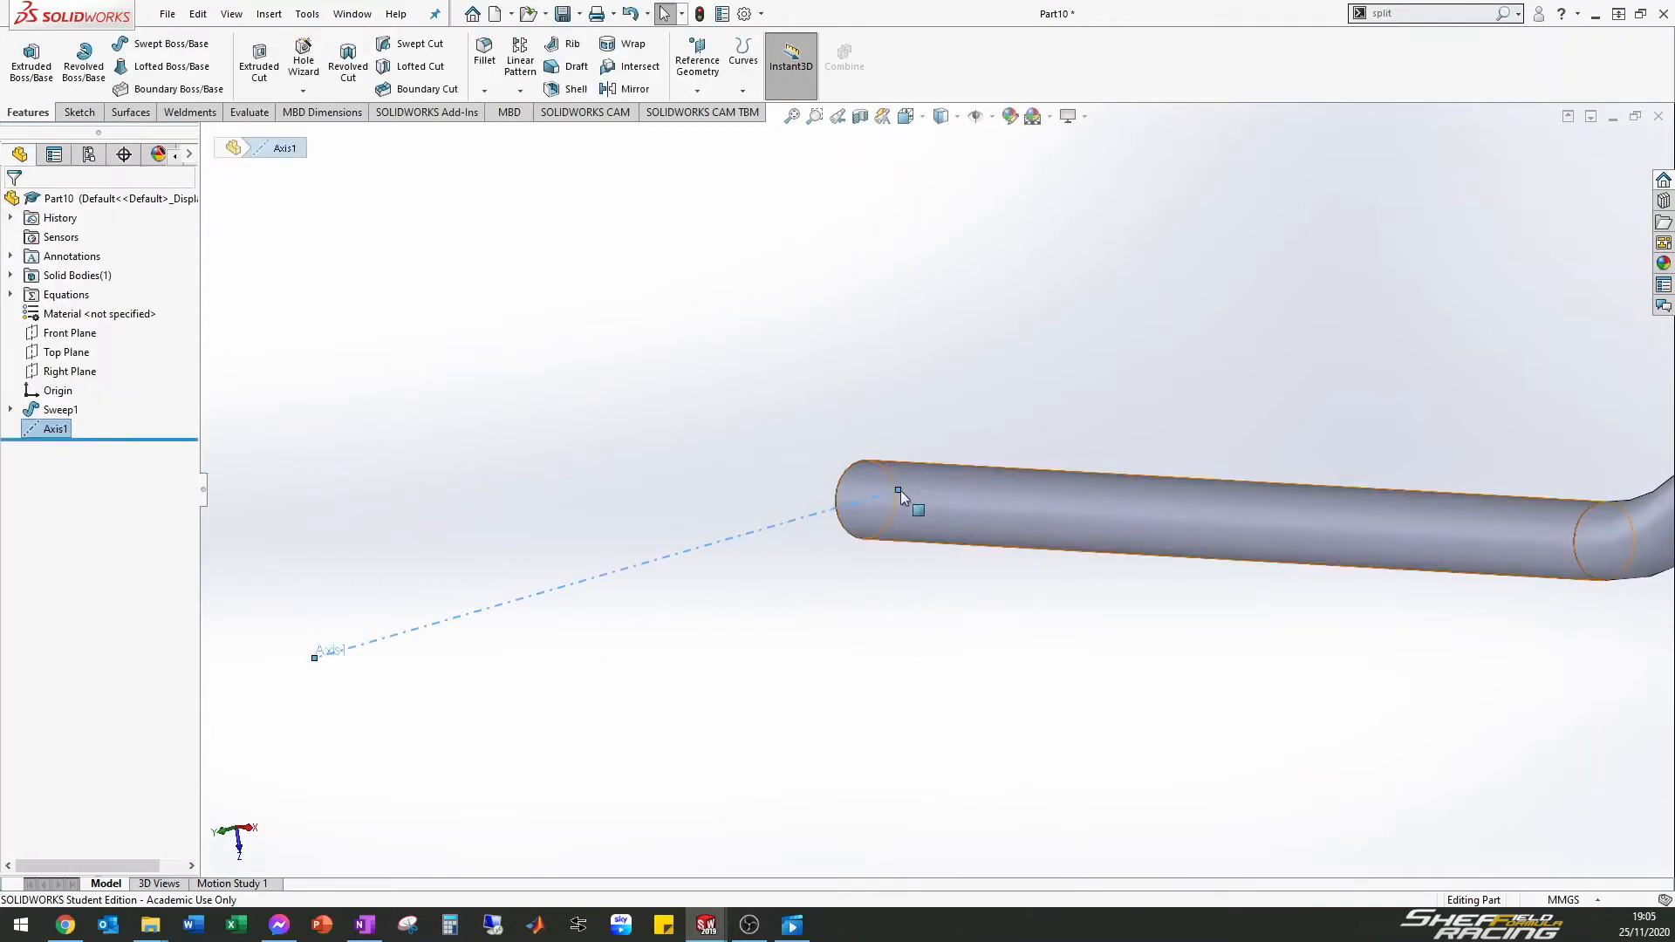
mouse_move(1011, 431)
middle_down()
mouse_move(955, 492)
mouse_move(913, 505)
mouse_move(879, 488)
mouse_move(1003, 456)
mouse_move(1013, 489)
mouse_move(987, 542)
mouse_move(934, 544)
middle_up()
scroll(934, 545, down, 2)
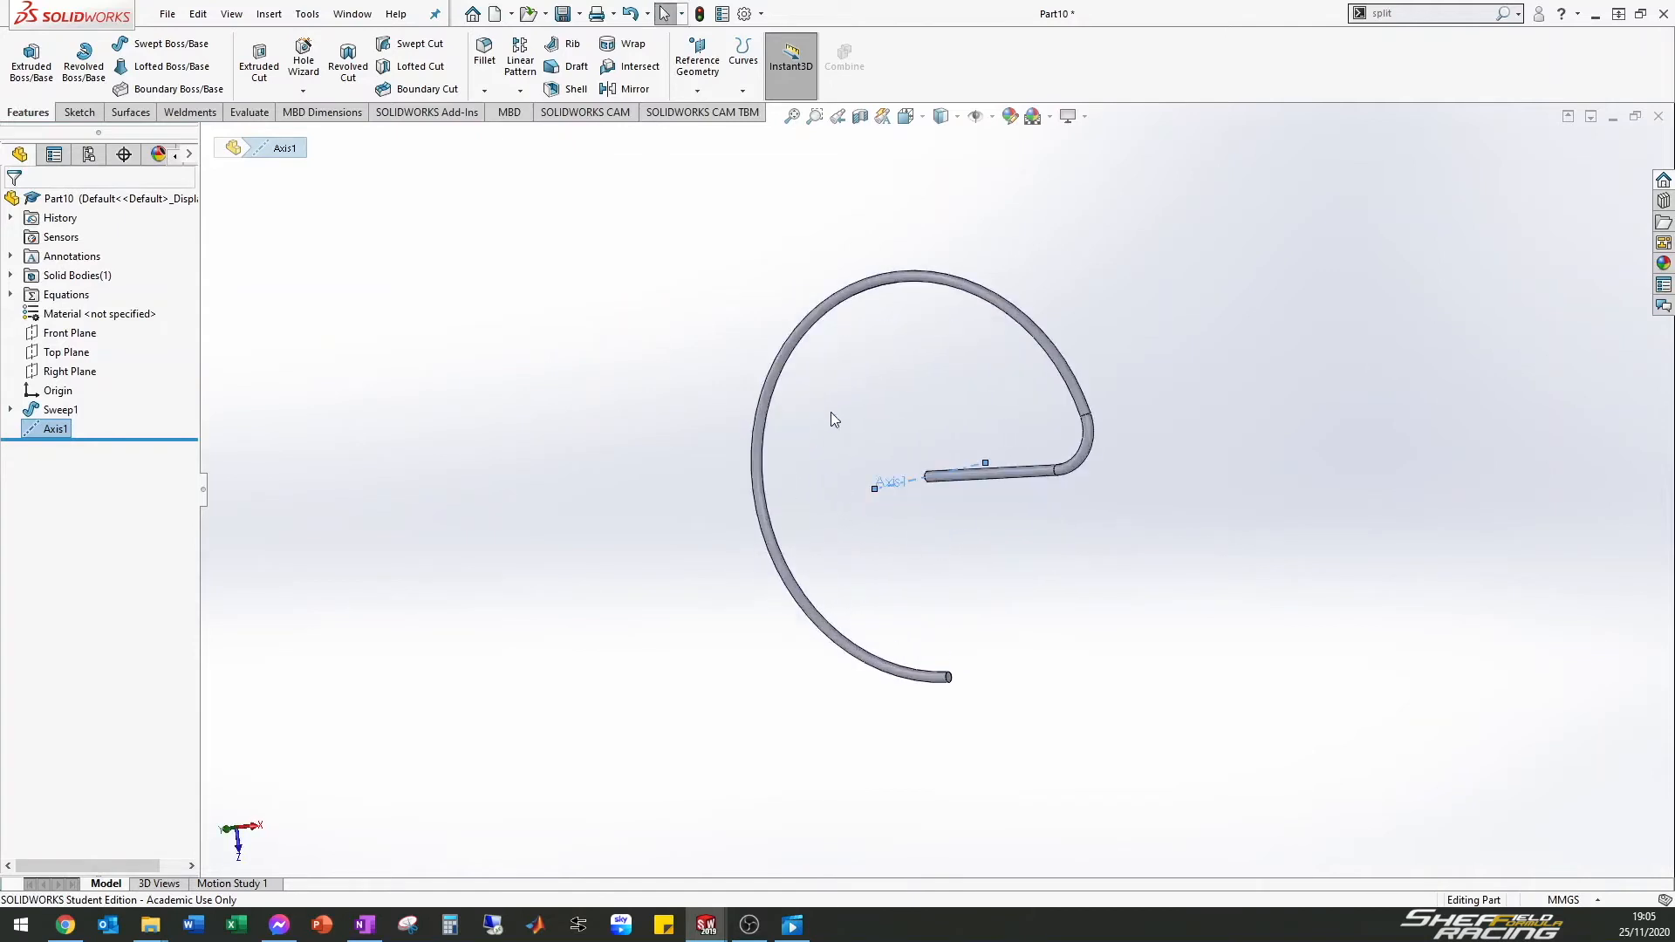
Save the clip part as Assy_Tutorial_RetainingClip in the Assy_Tutorial folder
click(164, 15)
click(225, 239)
click(829, 358)
double_click(757, 482)
text(Rea)
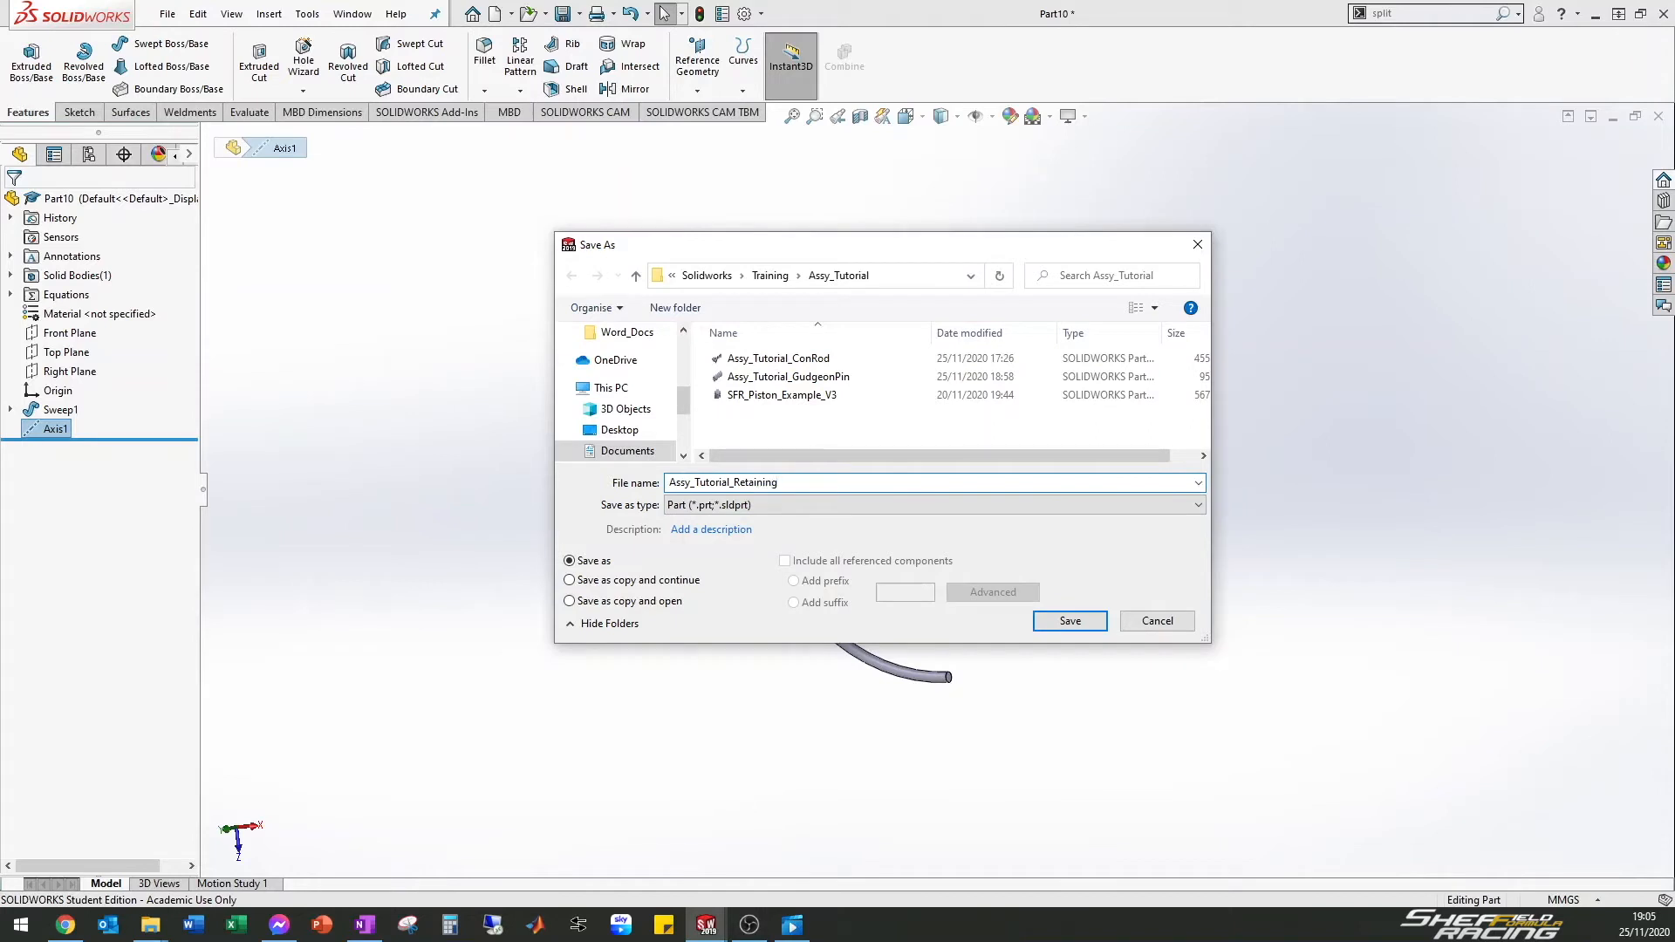
key(Return)
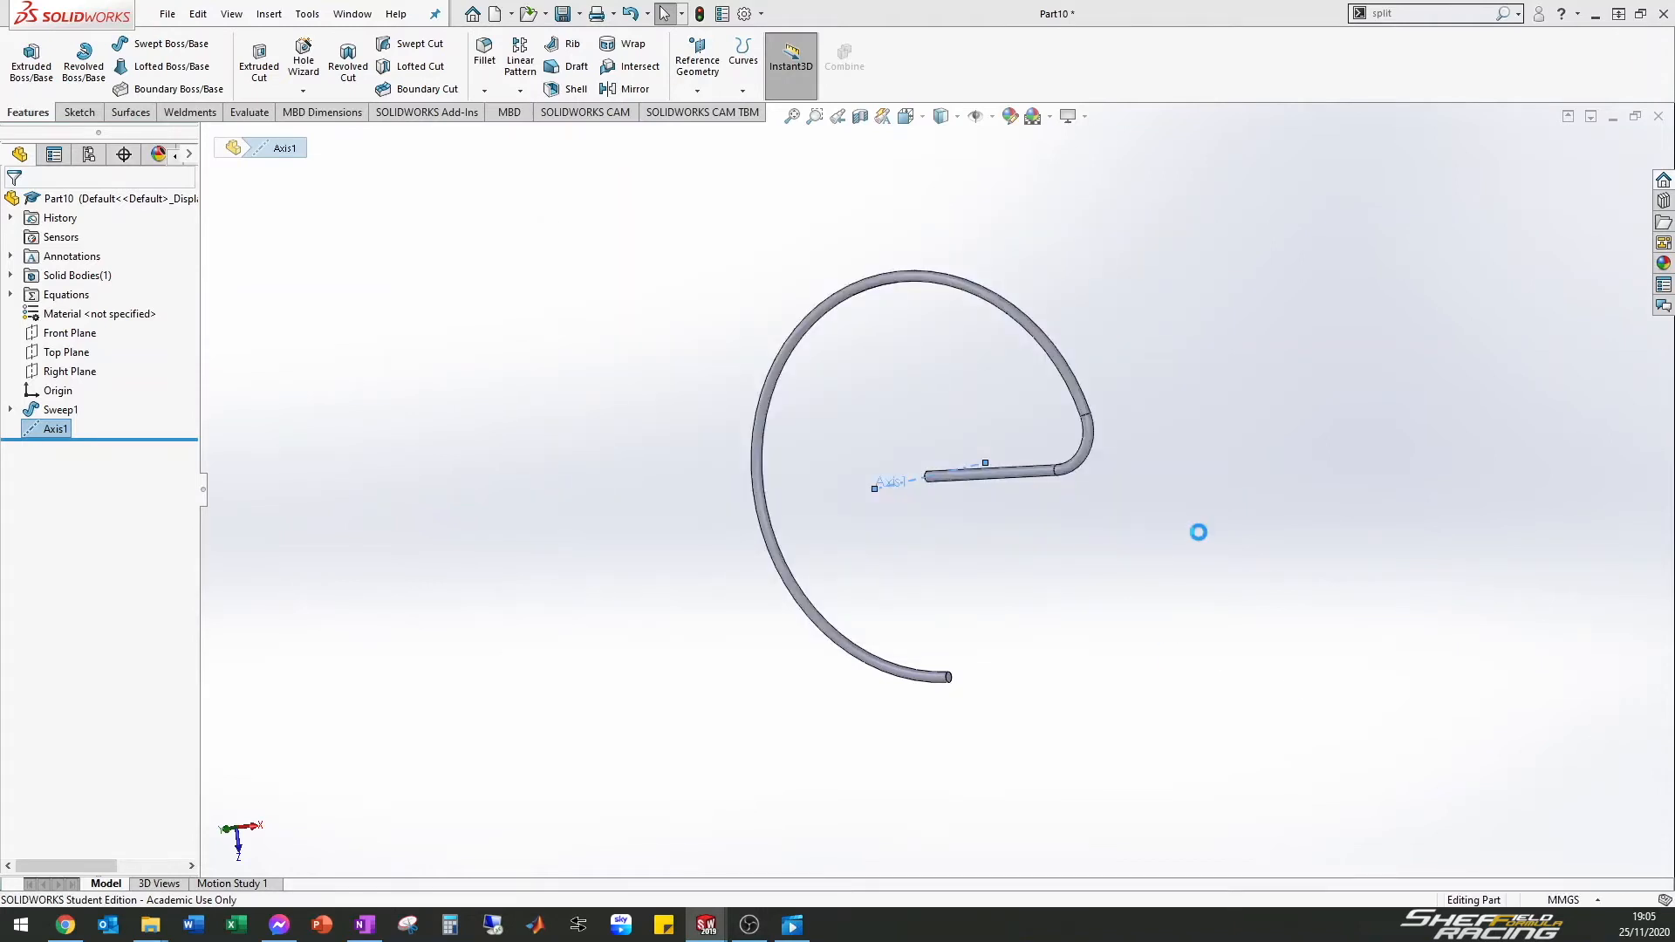
Create a new assembly document
click(168, 14)
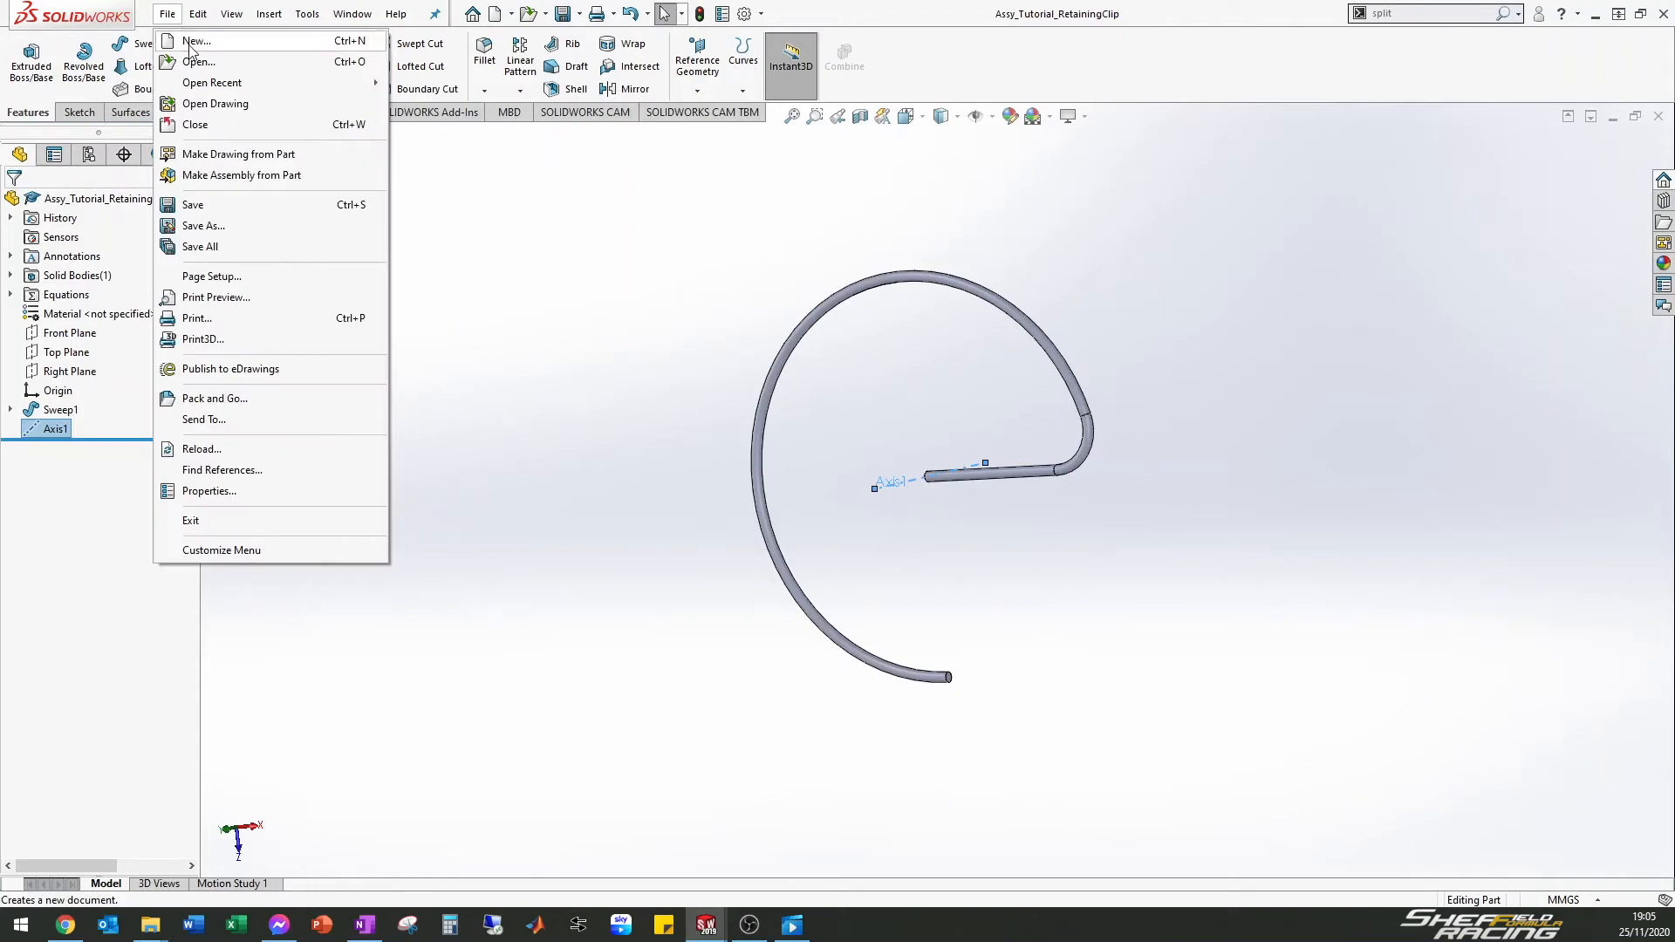
click(190, 41)
click(900, 393)
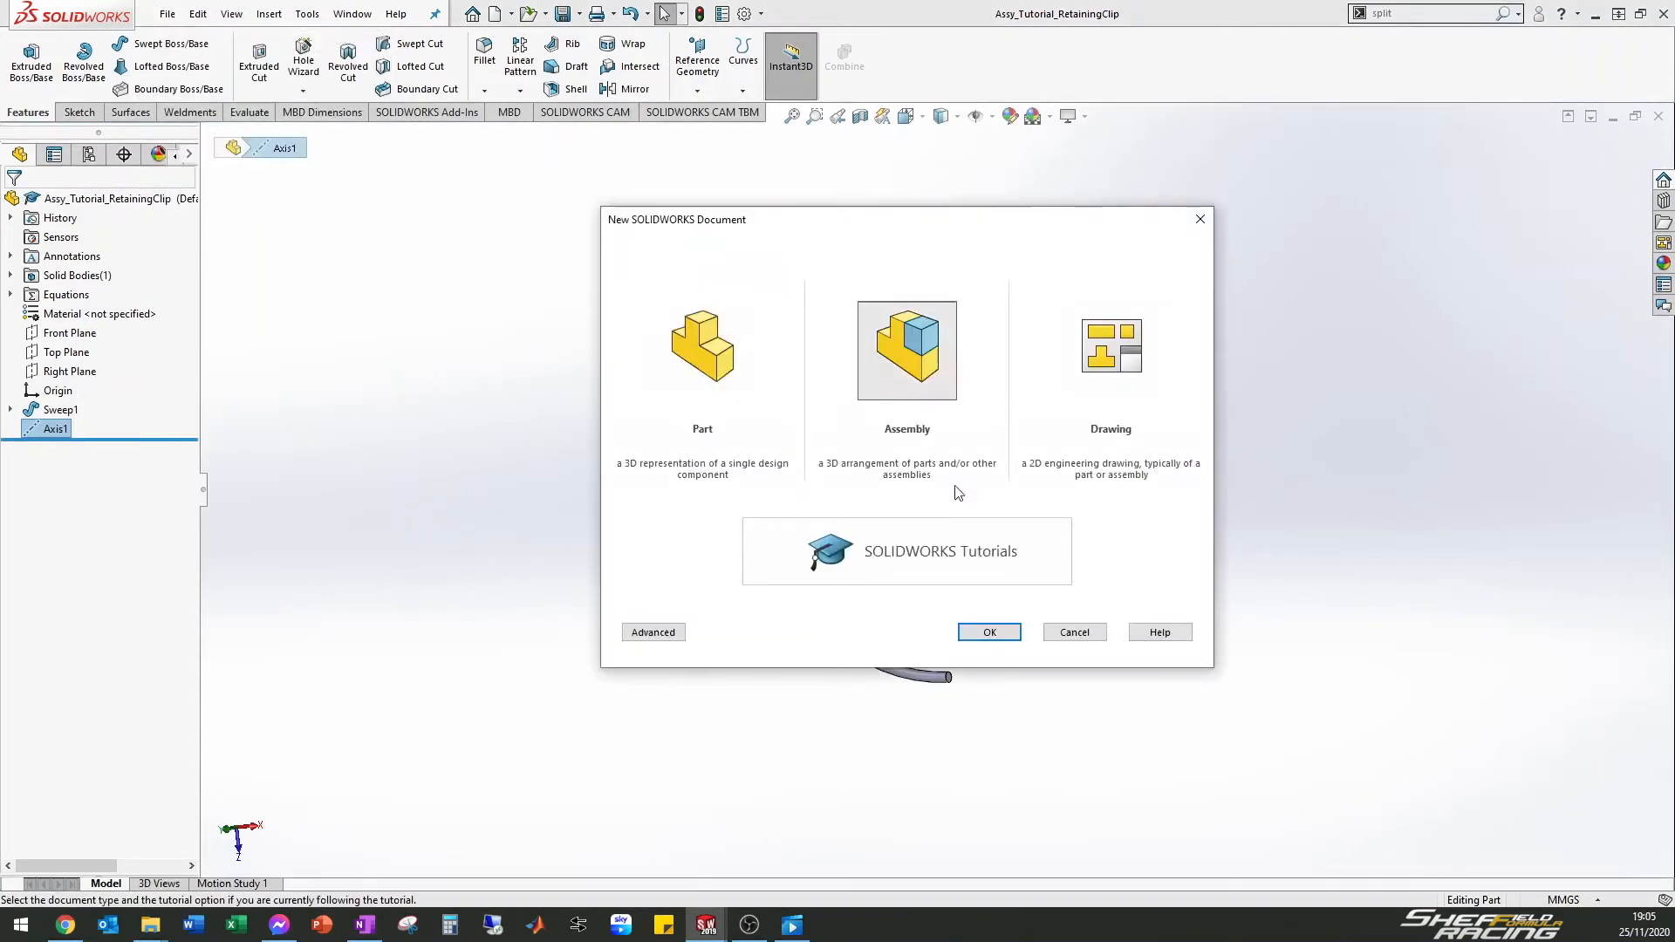
click(974, 633)
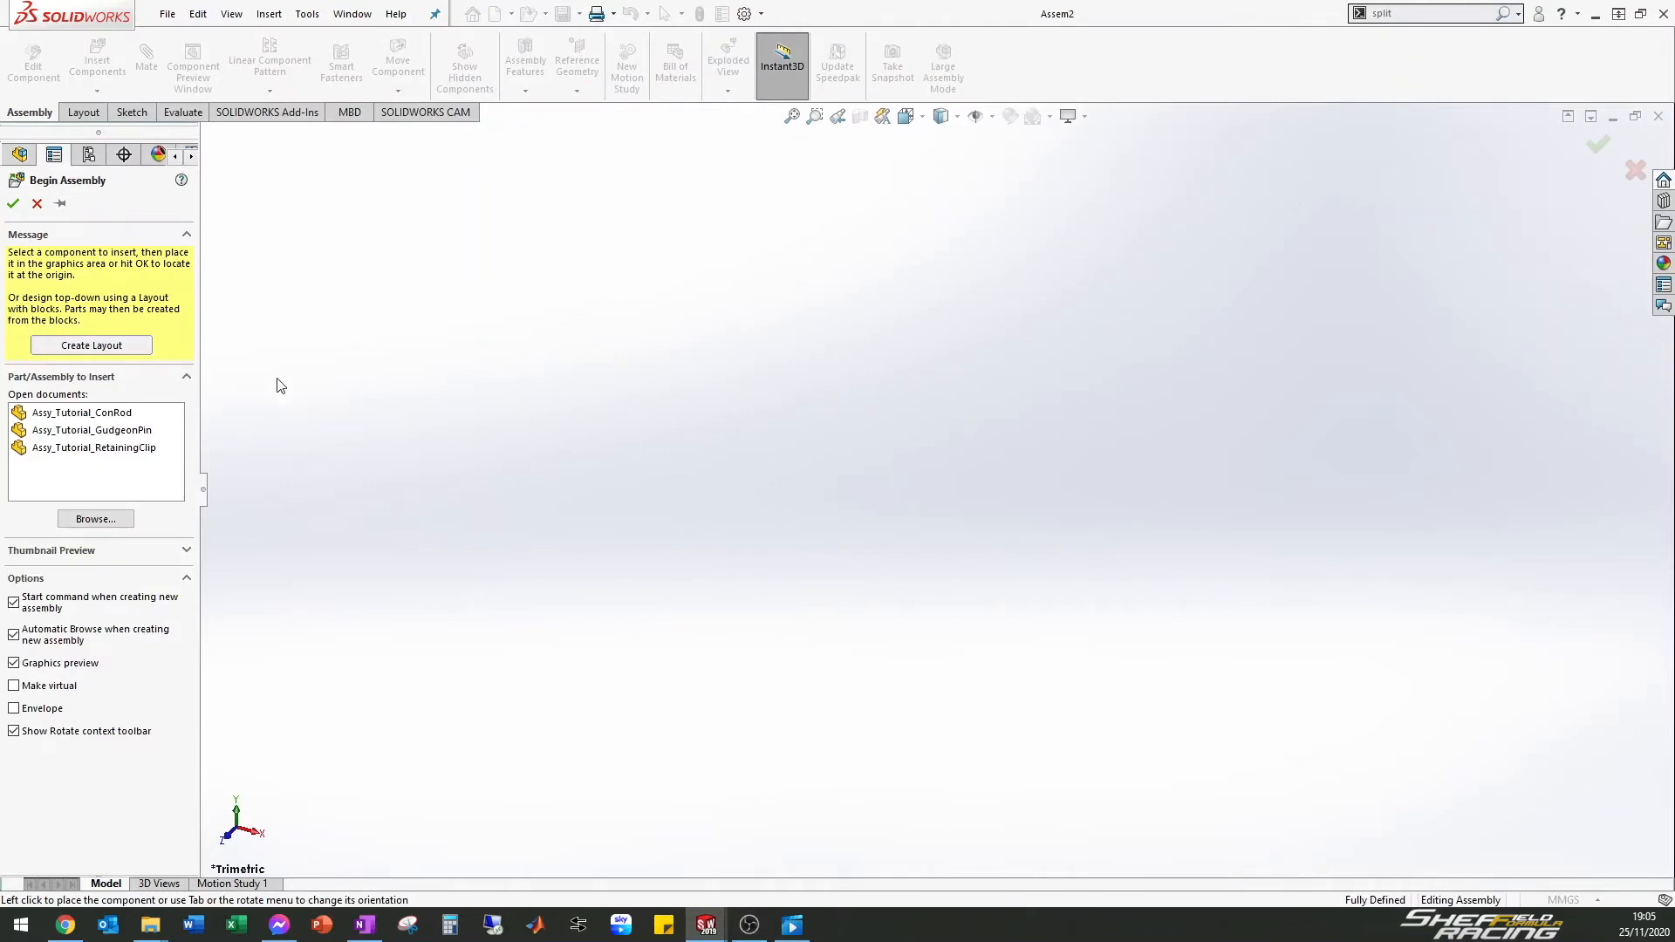
Insert the Assy_Tutorial_ConRod part as the assembly's first component and place it freely in the graphics area
click(92, 415)
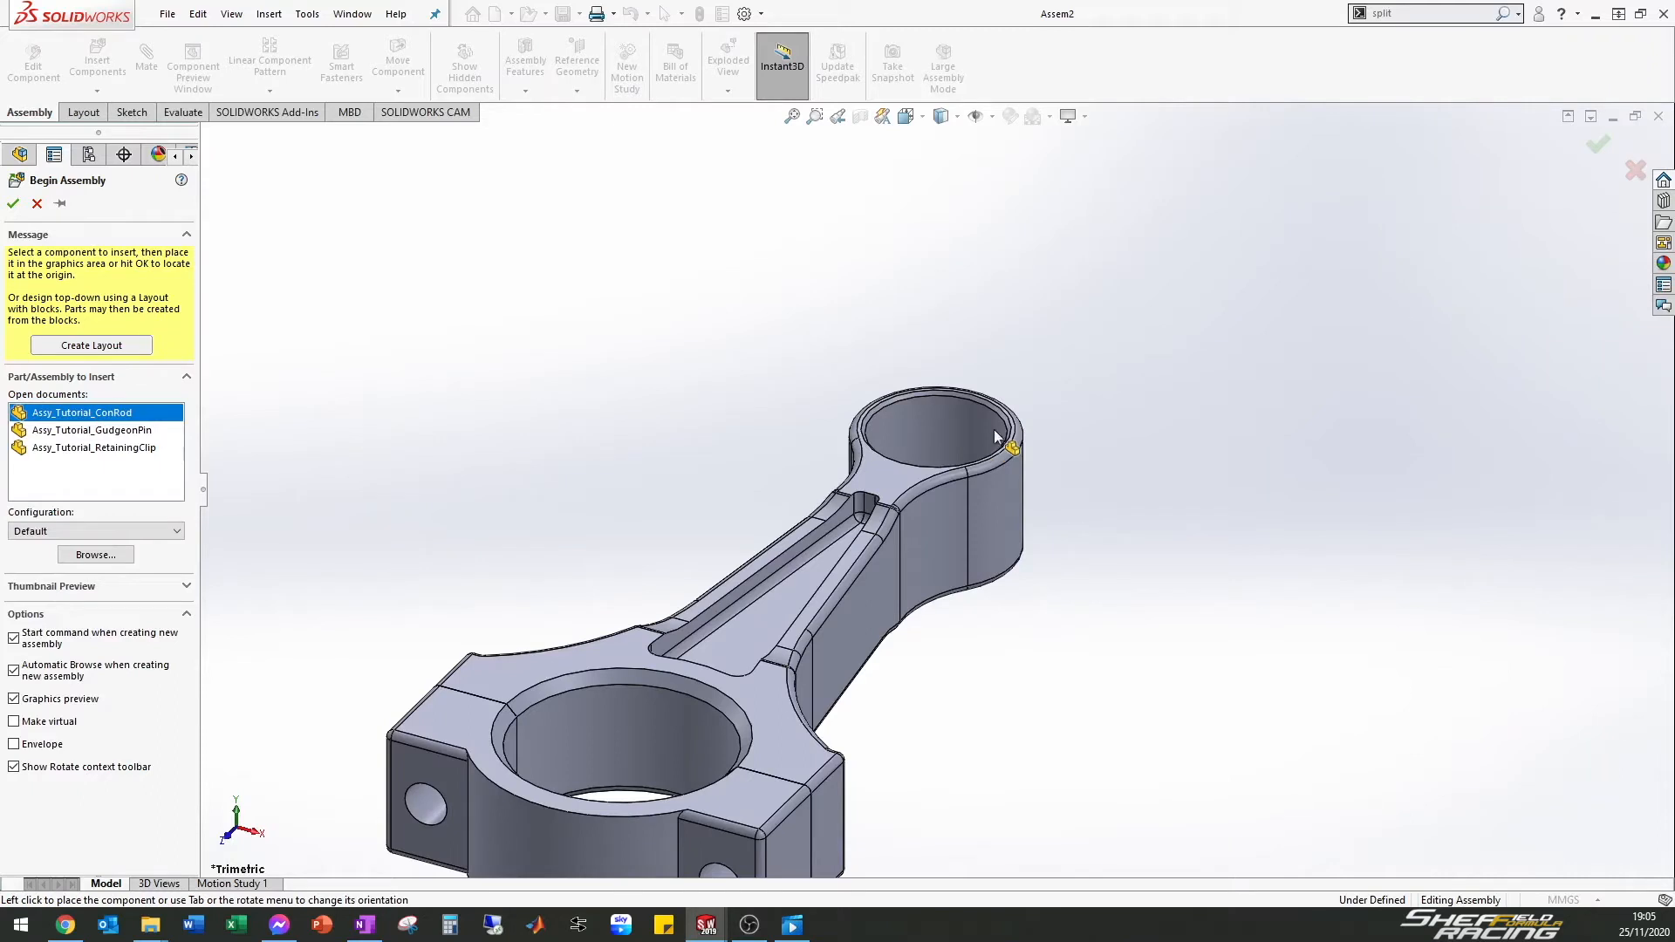
click(957, 399)
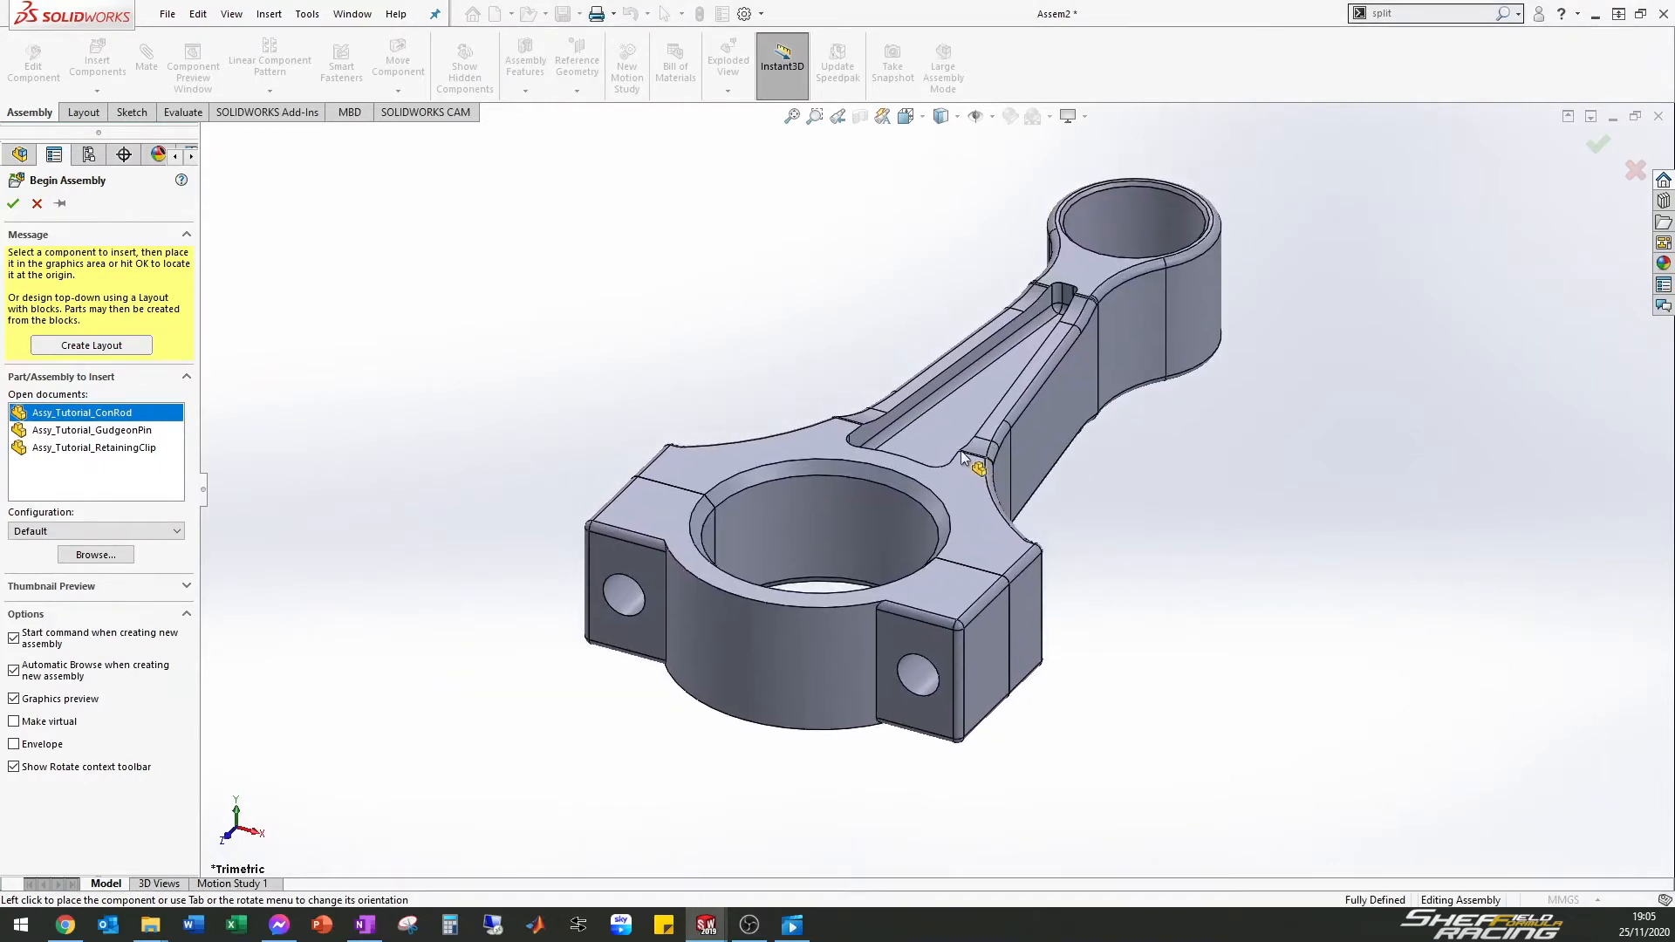
click(940, 537)
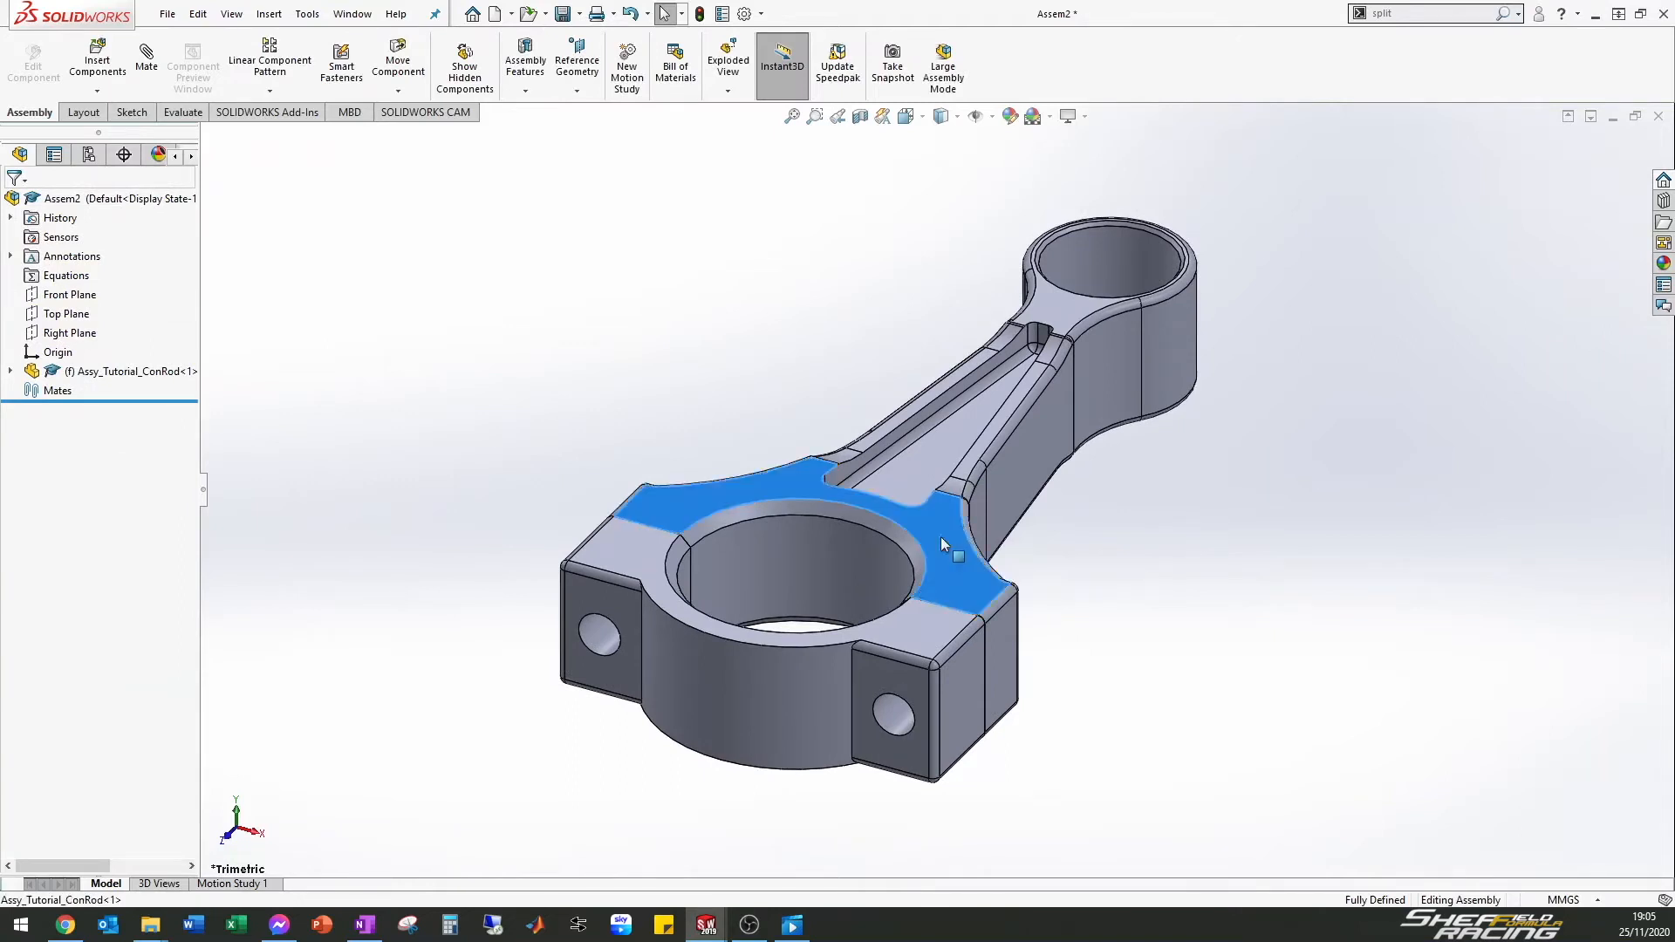
Float the fixed connecting rod component and move it slightly within the assembly
right_click(941, 536)
click(986, 568)
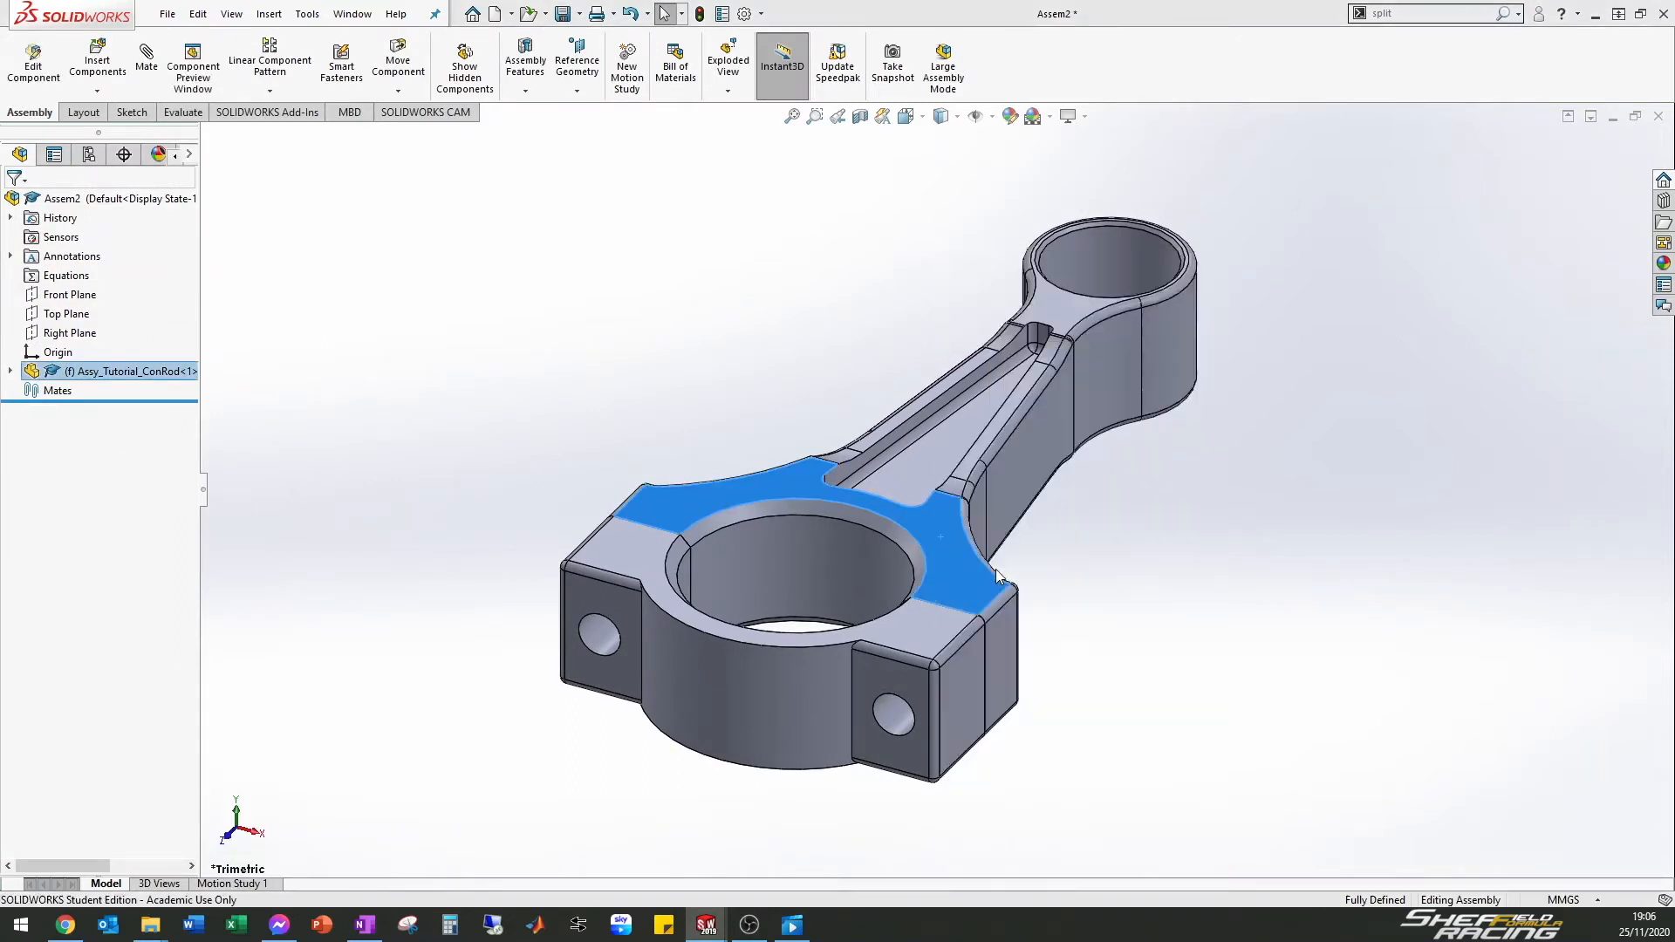
drag(940, 548, 842, 489)
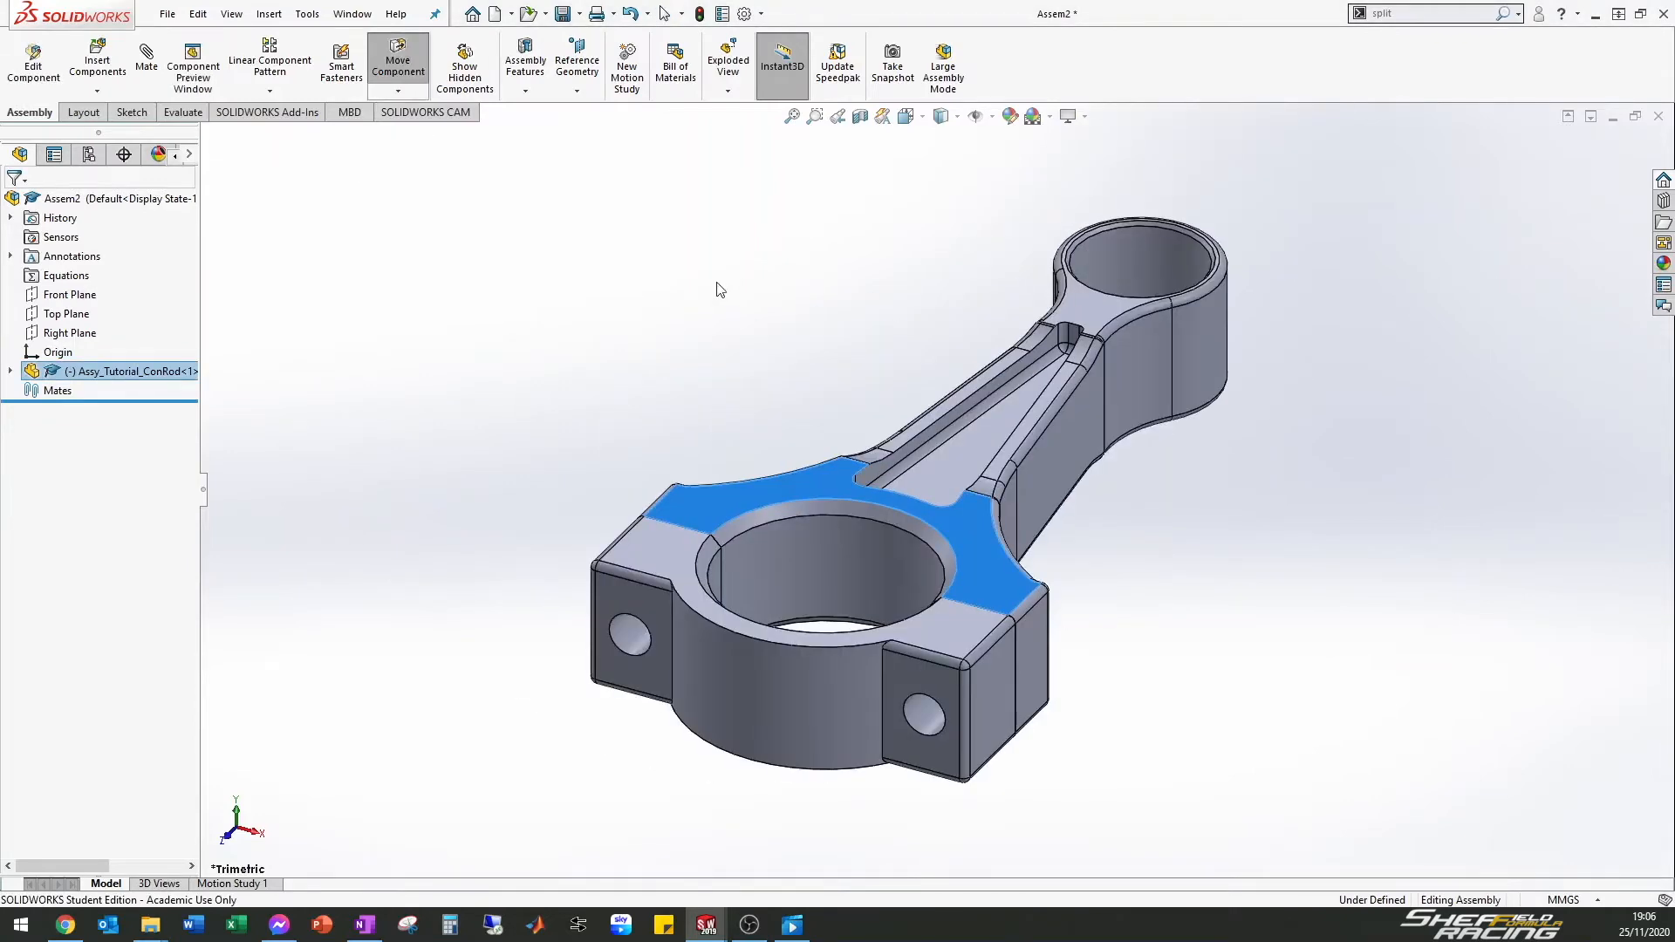
click(413, 220)
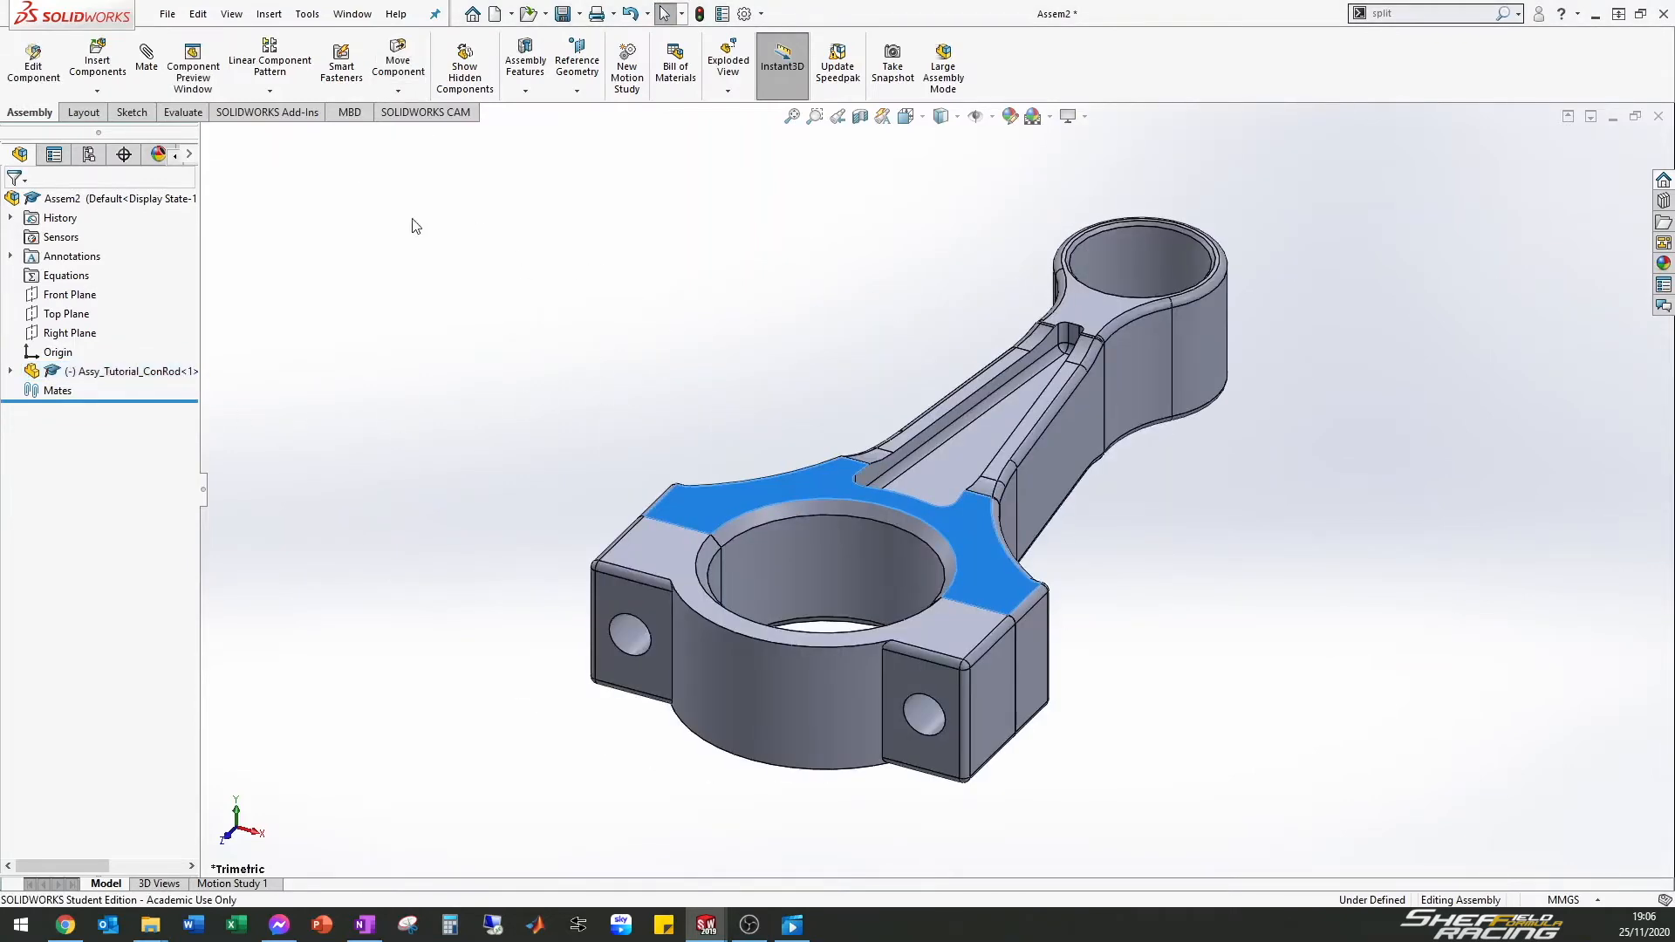
Mate the connecting rod's origin coincident with the assembly origin, with the axes aligned
click(148, 59)
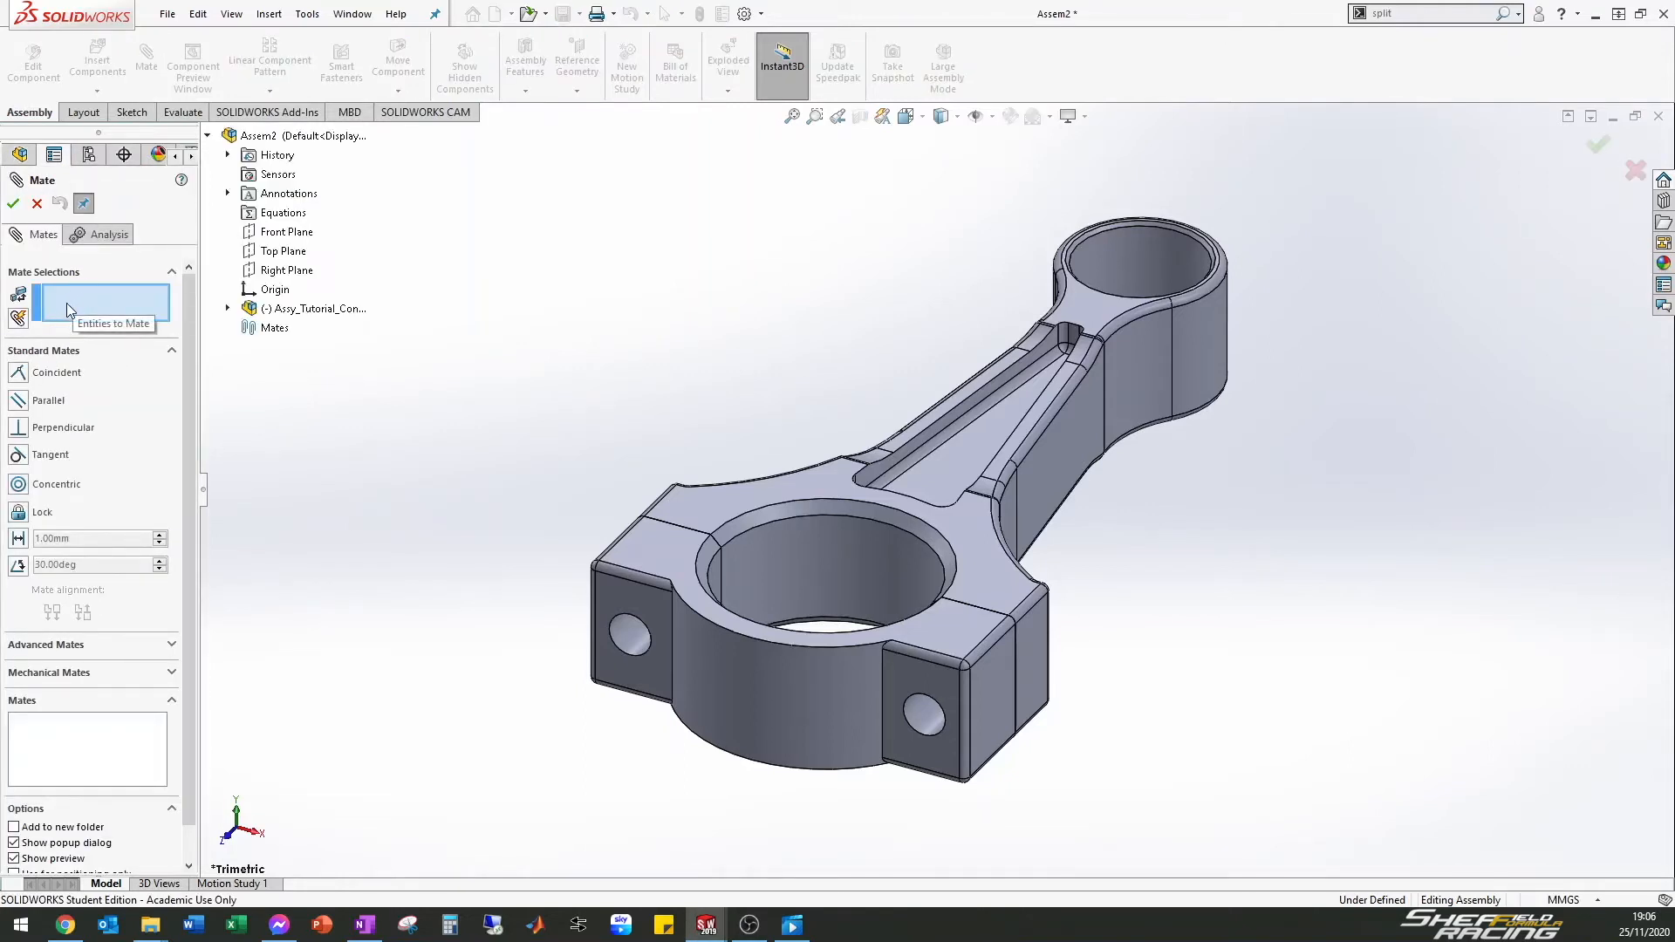
click(227, 309)
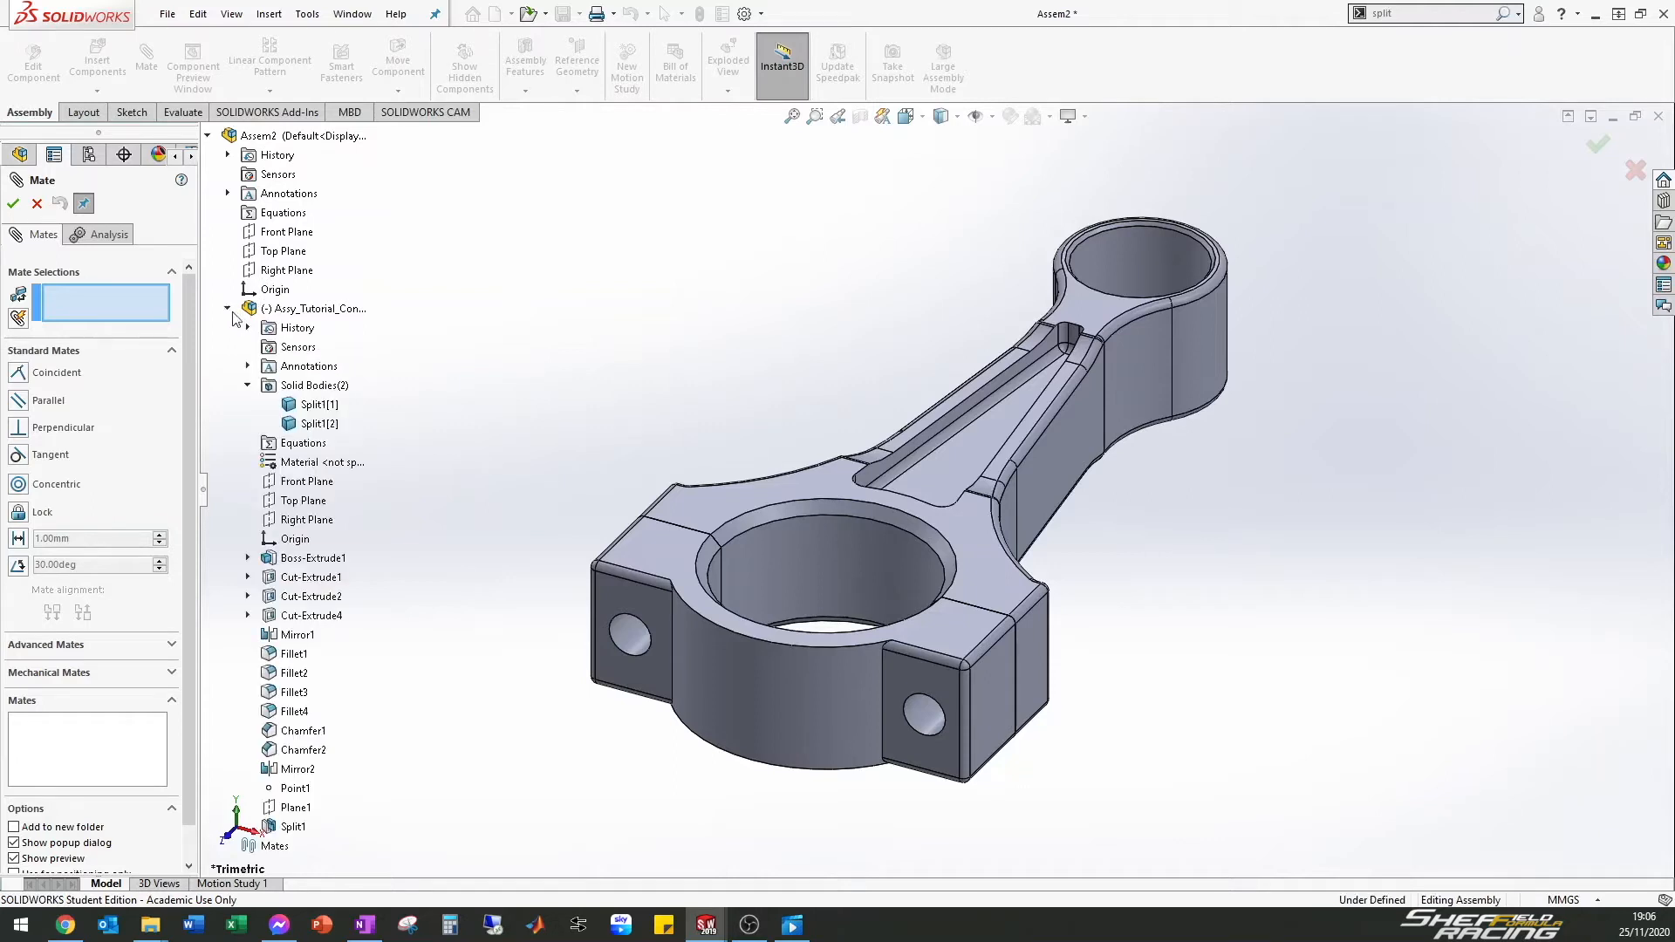
click(291, 545)
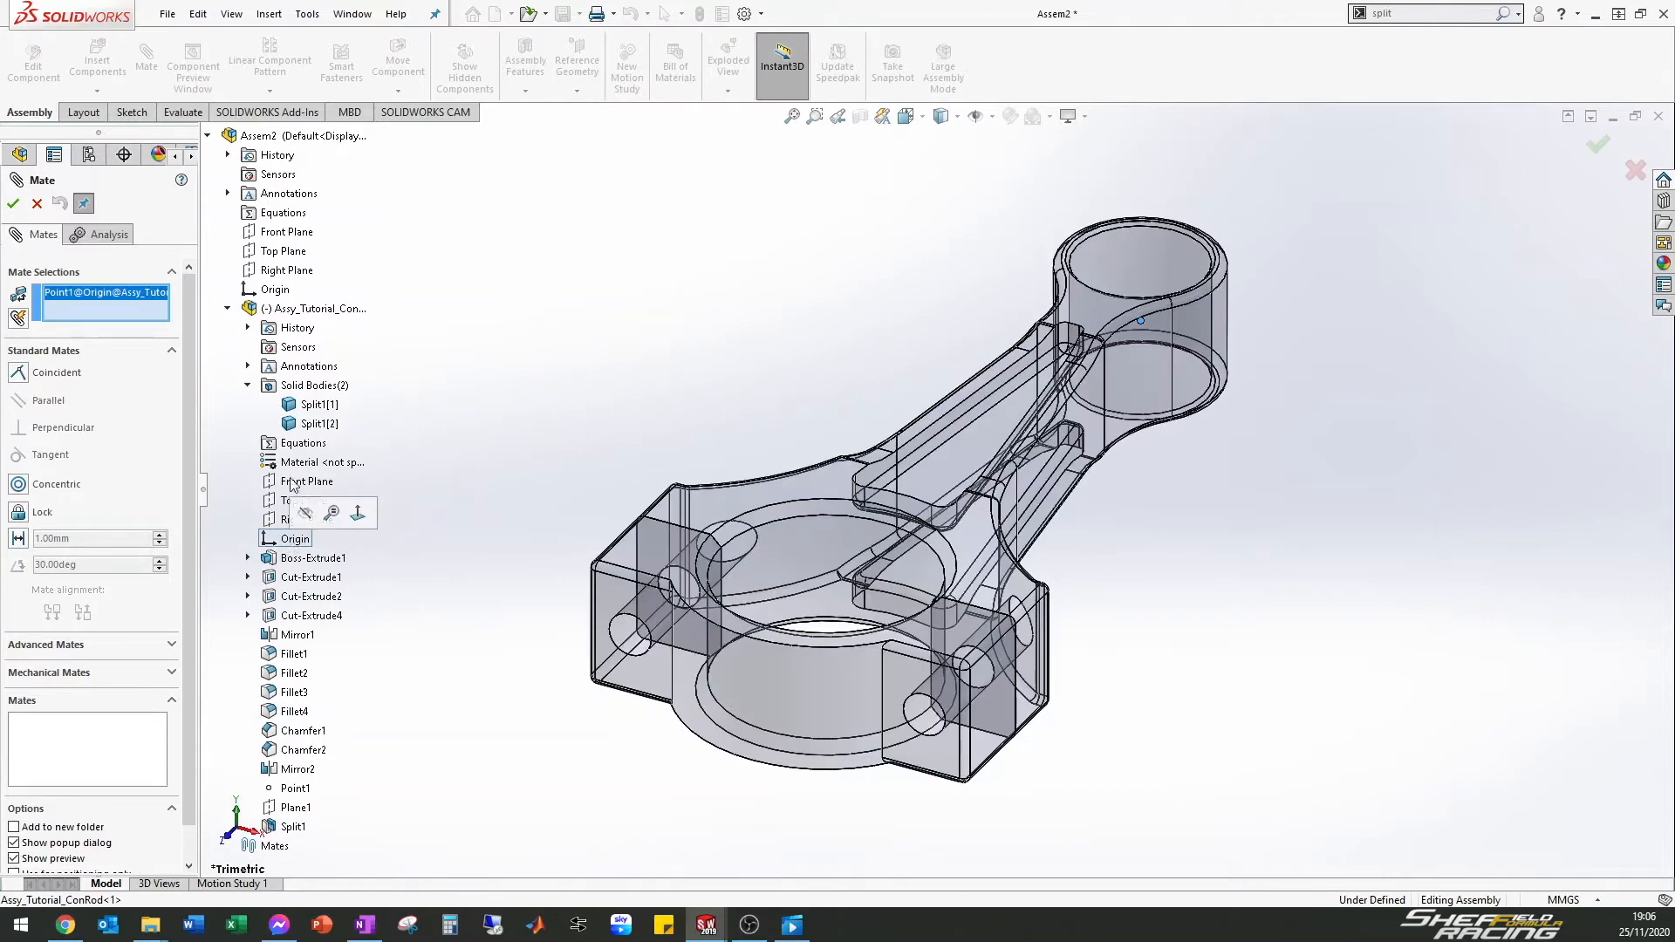
click(274, 291)
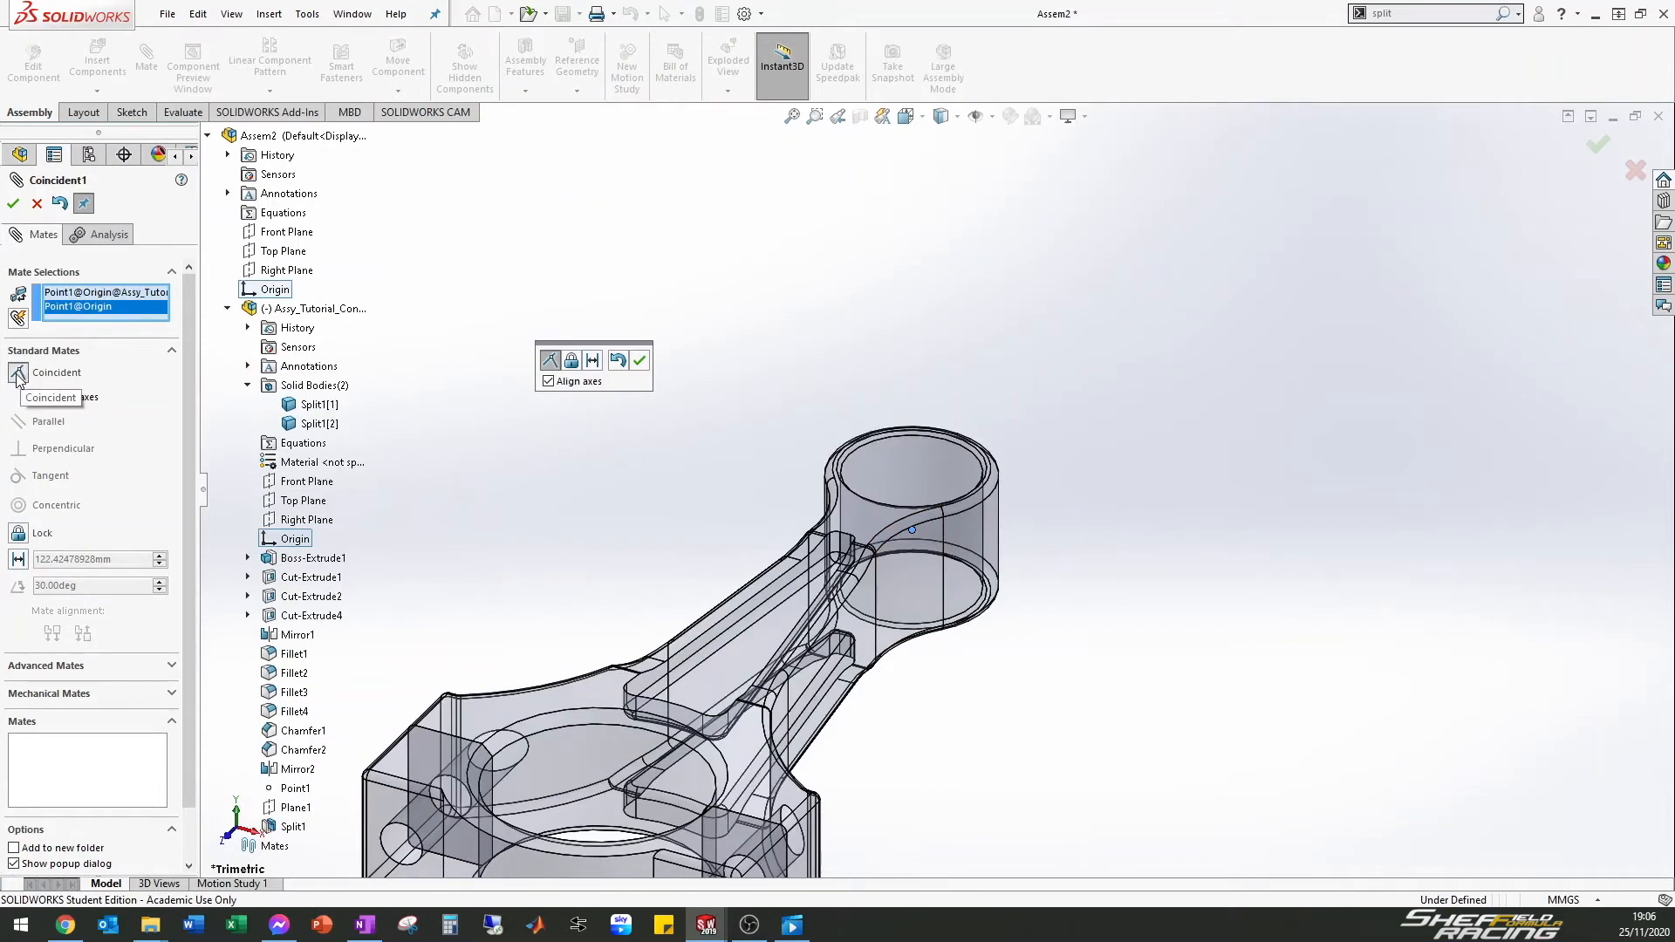
click(13, 203)
middle_drag(691, 436, 651, 623)
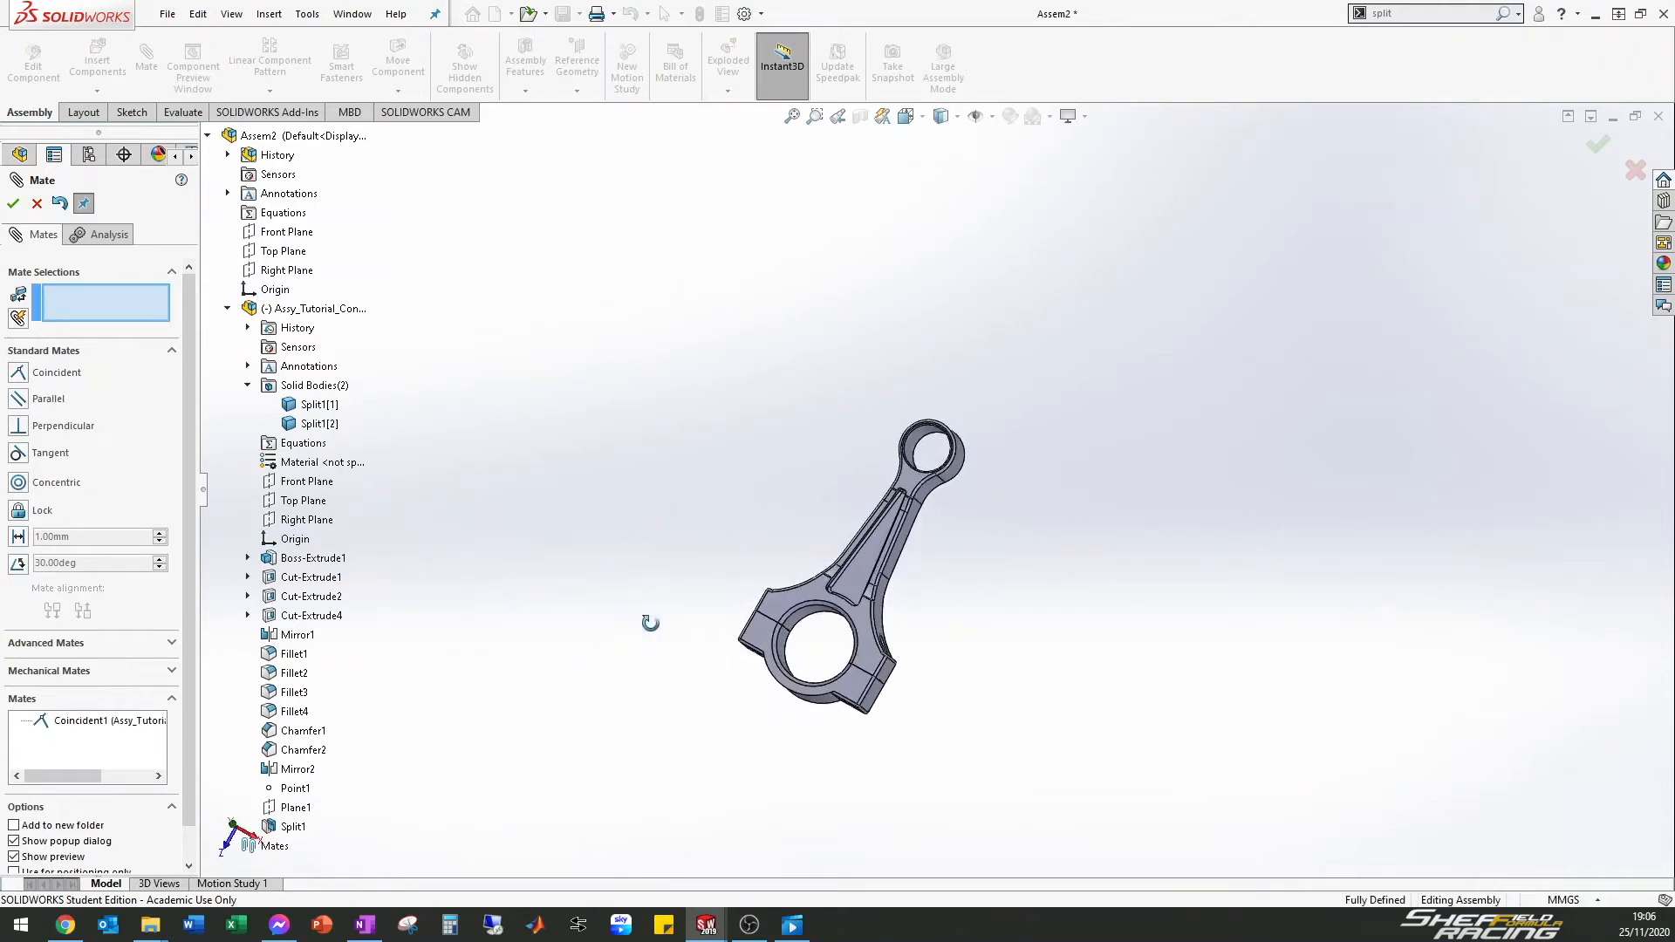
Finish the connecting rod's origin mate and insert the SFR_Piston_Example_V3 part beside the rod's small end
scroll(244, 306, down, 1)
click(229, 309)
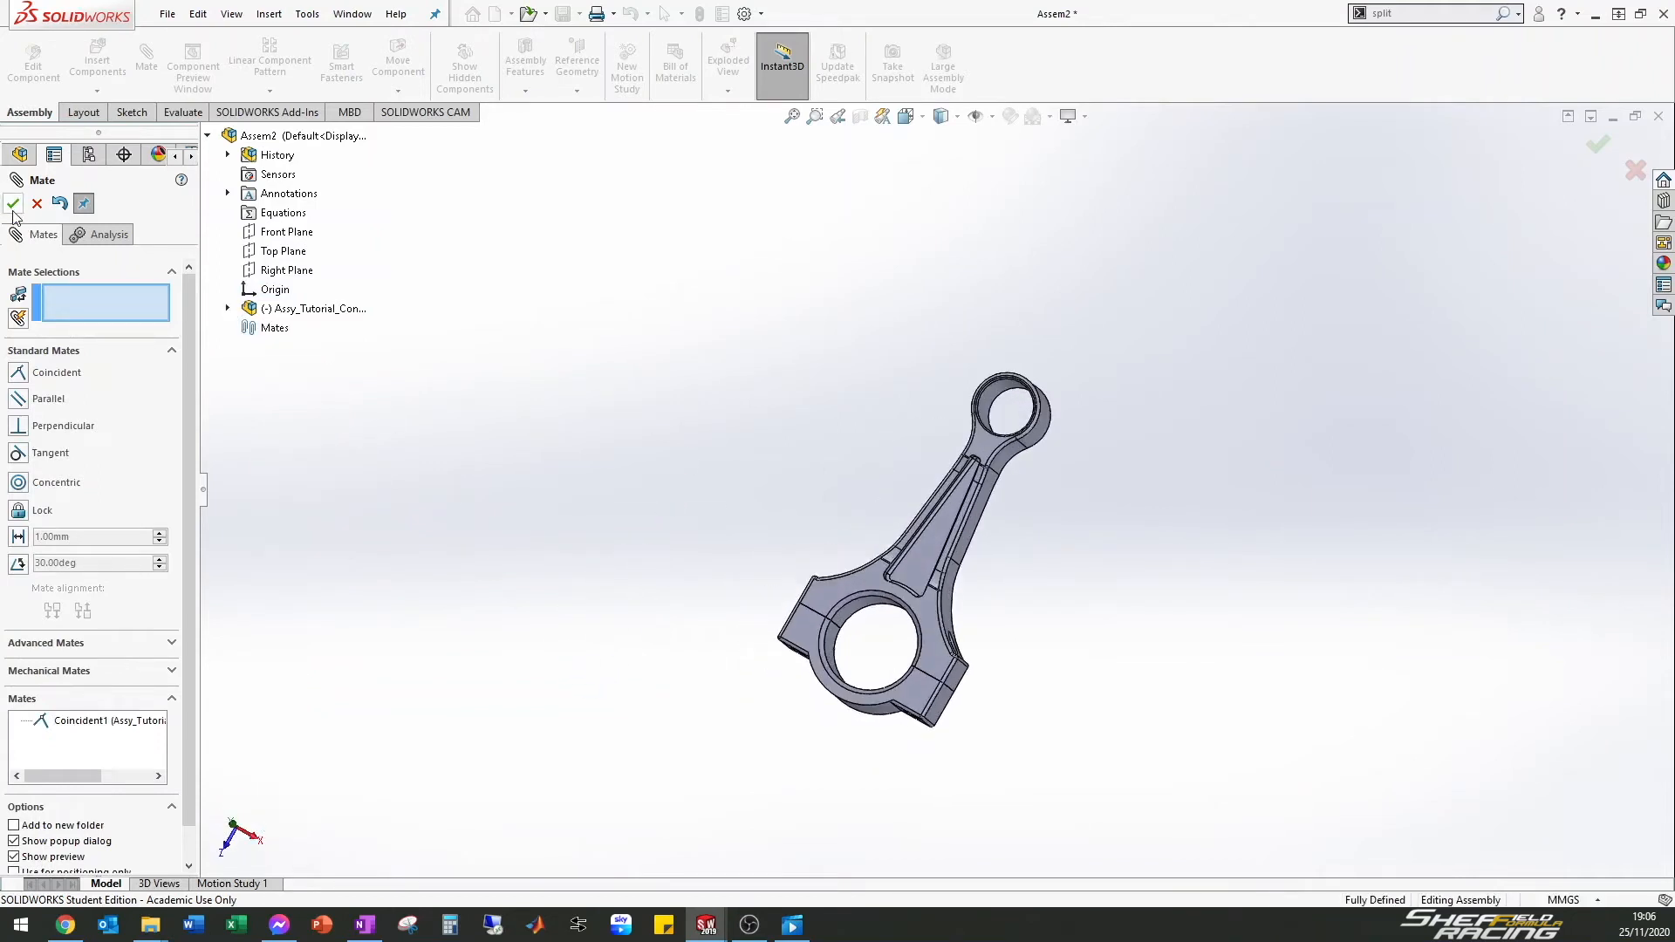
click(12, 205)
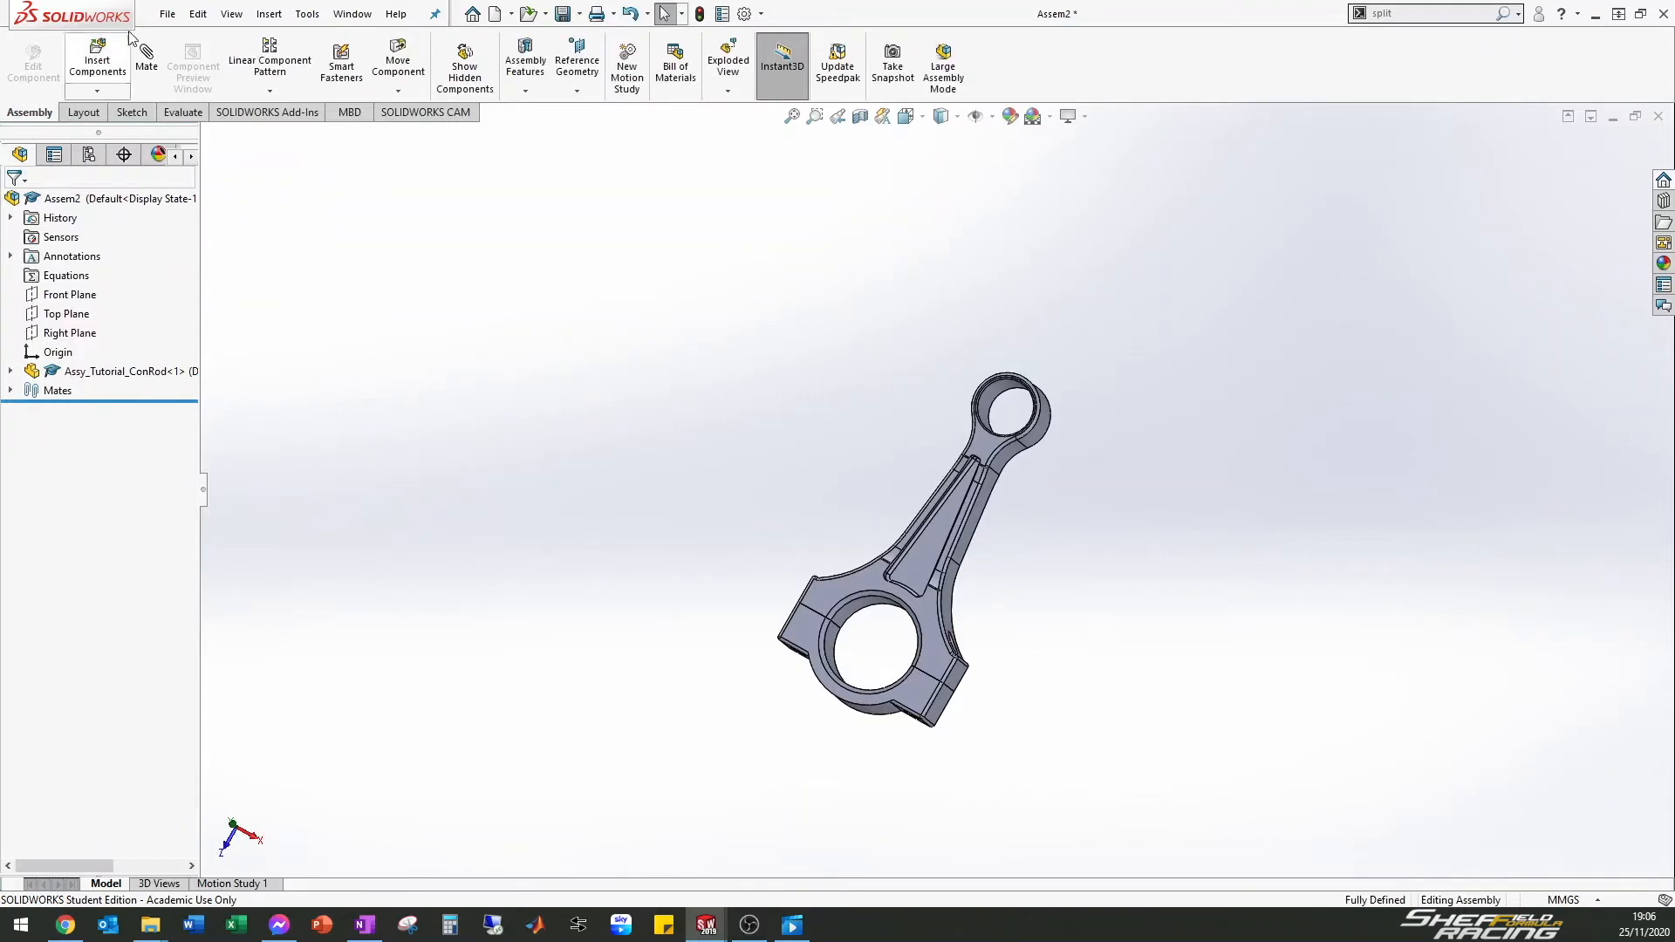
click(98, 61)
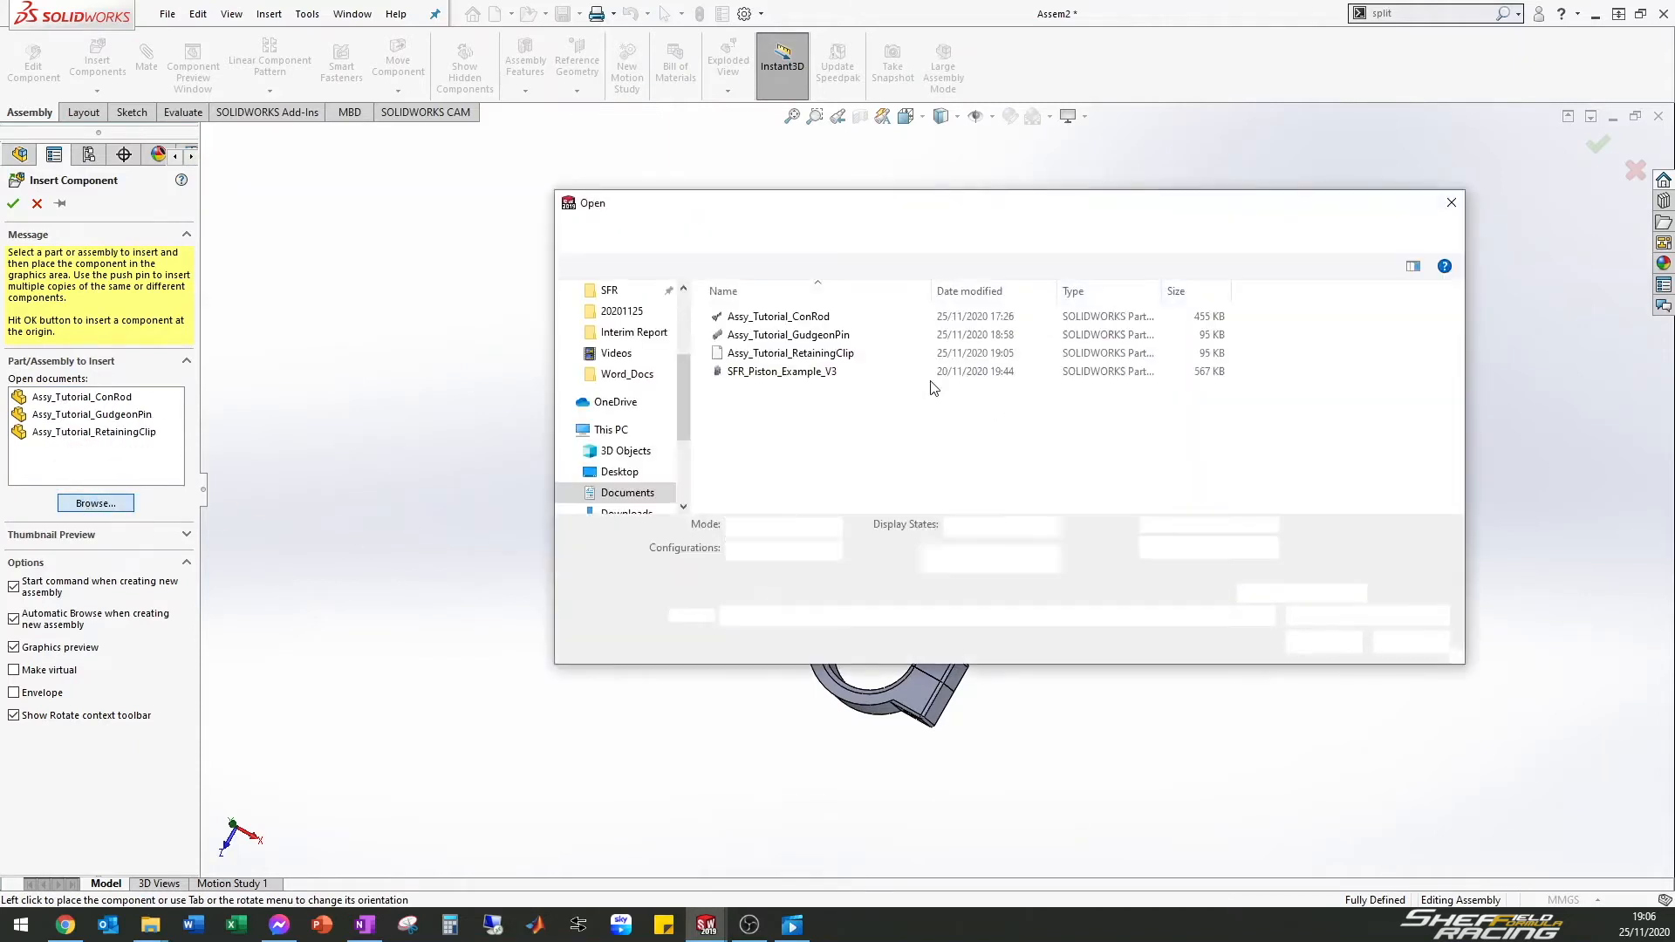
click(772, 372)
click(1321, 635)
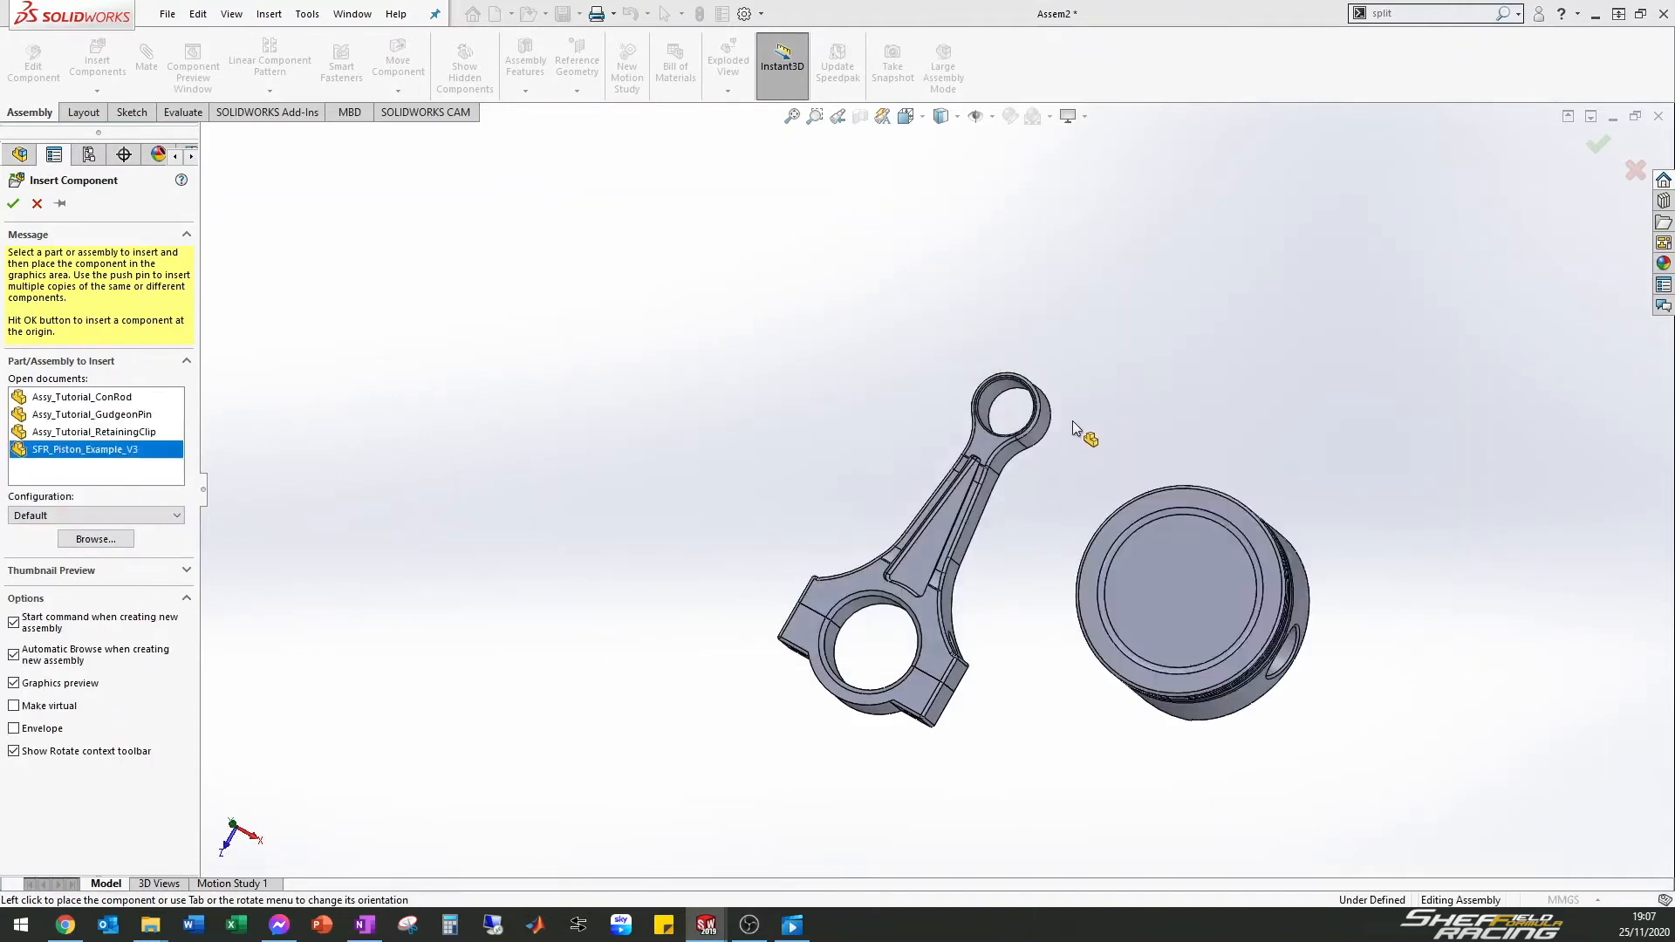
click(1168, 366)
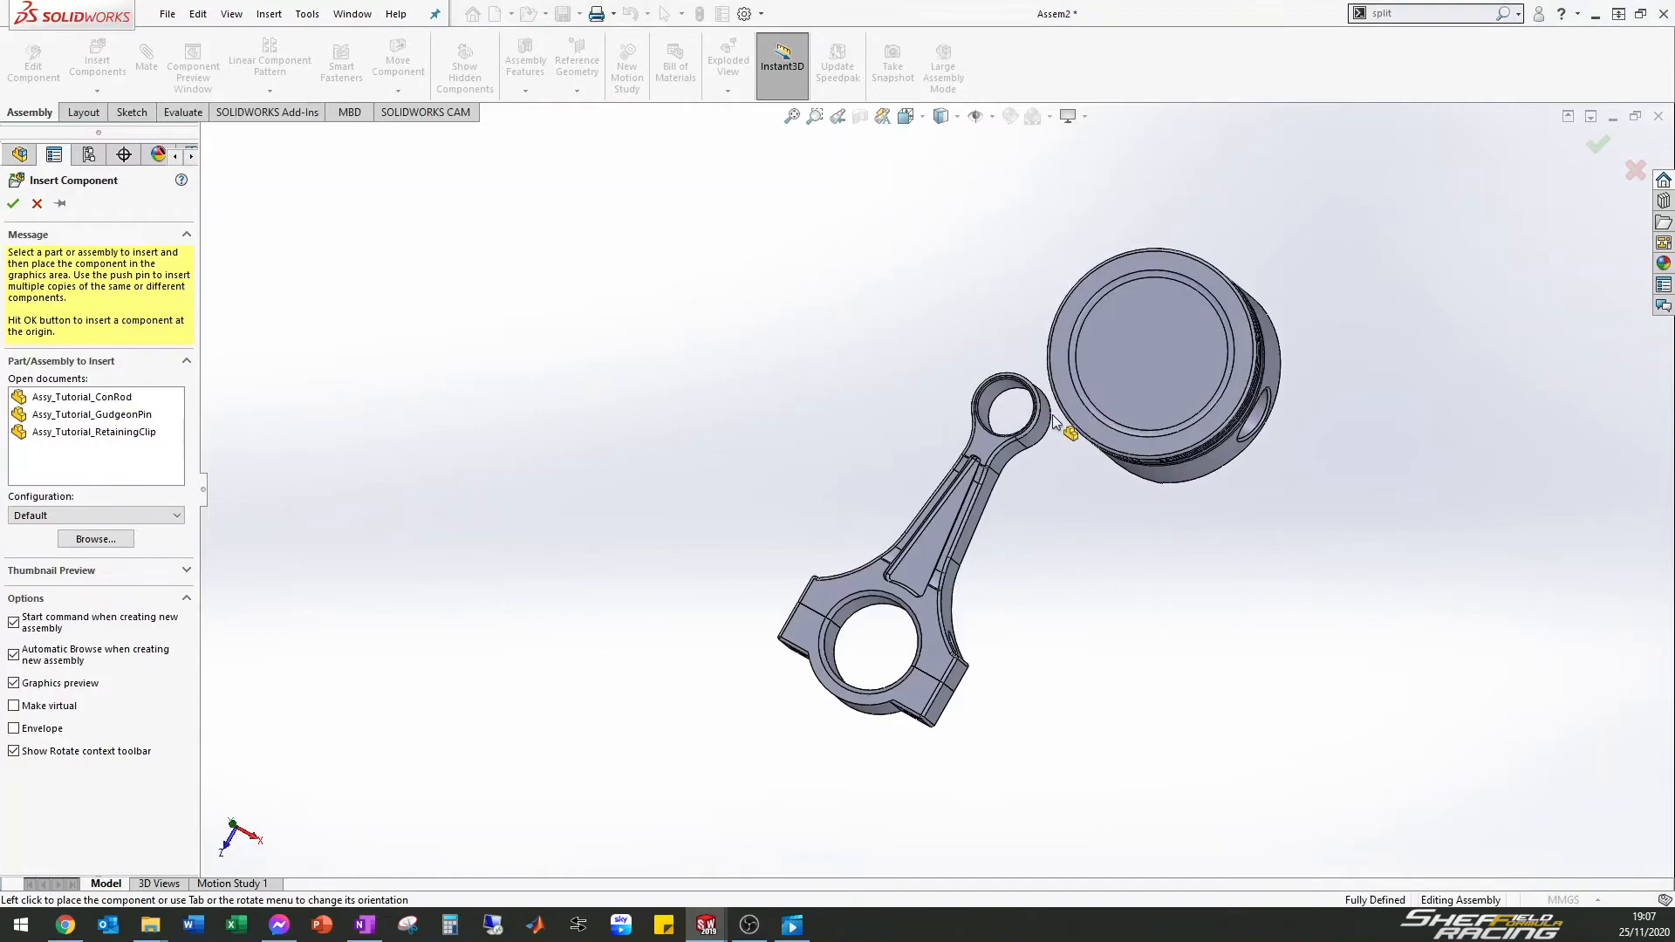
Mate the connecting rod's small-end bore concentric with the piston's gudgeon pin hole
mouse_move(1043, 412)
middle_down()
mouse_move(909, 325)
mouse_move(1061, 390)
middle_up()
drag(1082, 320, 1045, 320)
click(1016, 381)
scroll(1017, 382, down, 2)
middle_drag(1018, 382, 979, 358)
scroll(979, 358, down, 1)
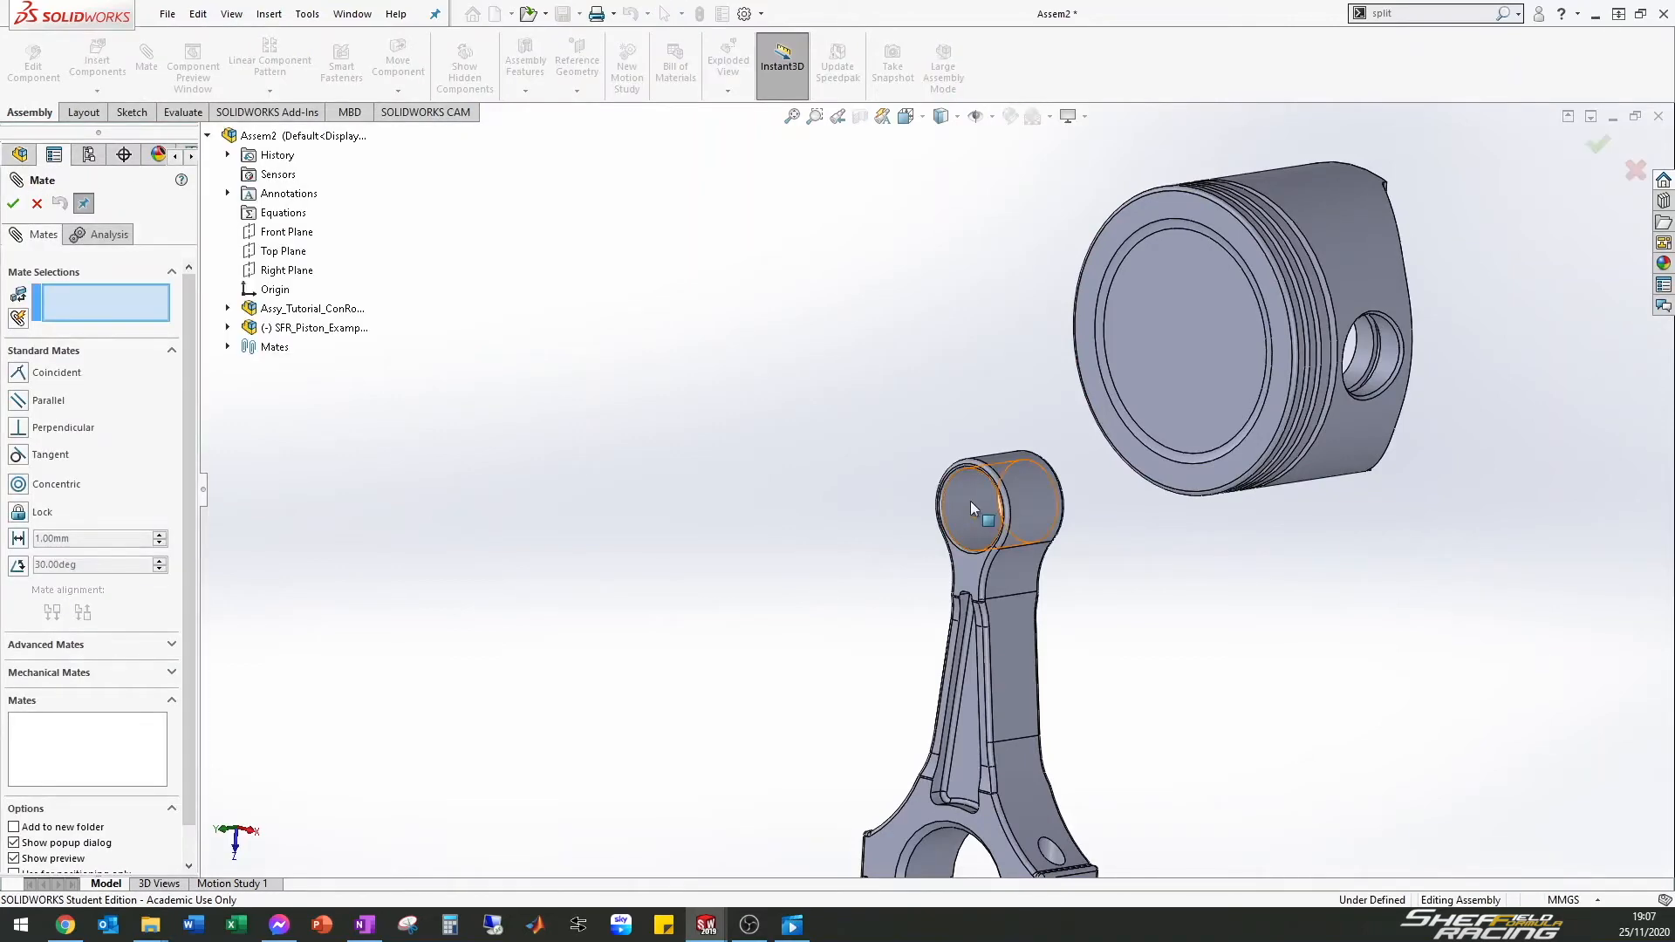
click(965, 497)
mouse_move(1376, 366)
middle_down()
mouse_move(1349, 390)
mouse_move(1366, 377)
middle_up()
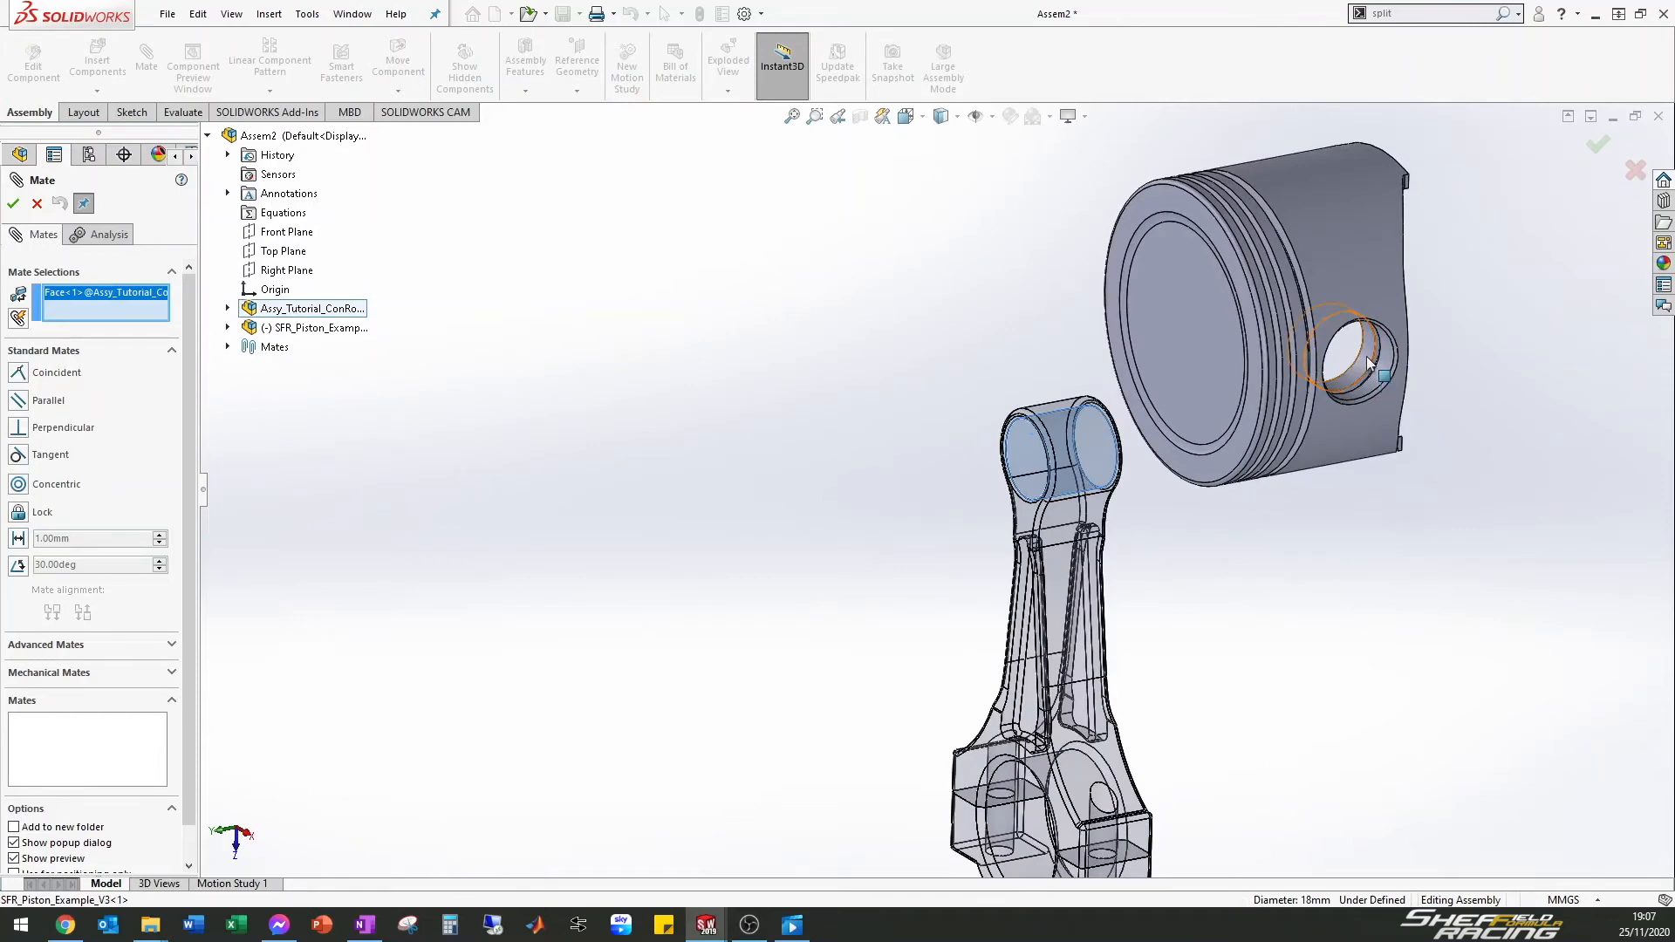
click(1368, 363)
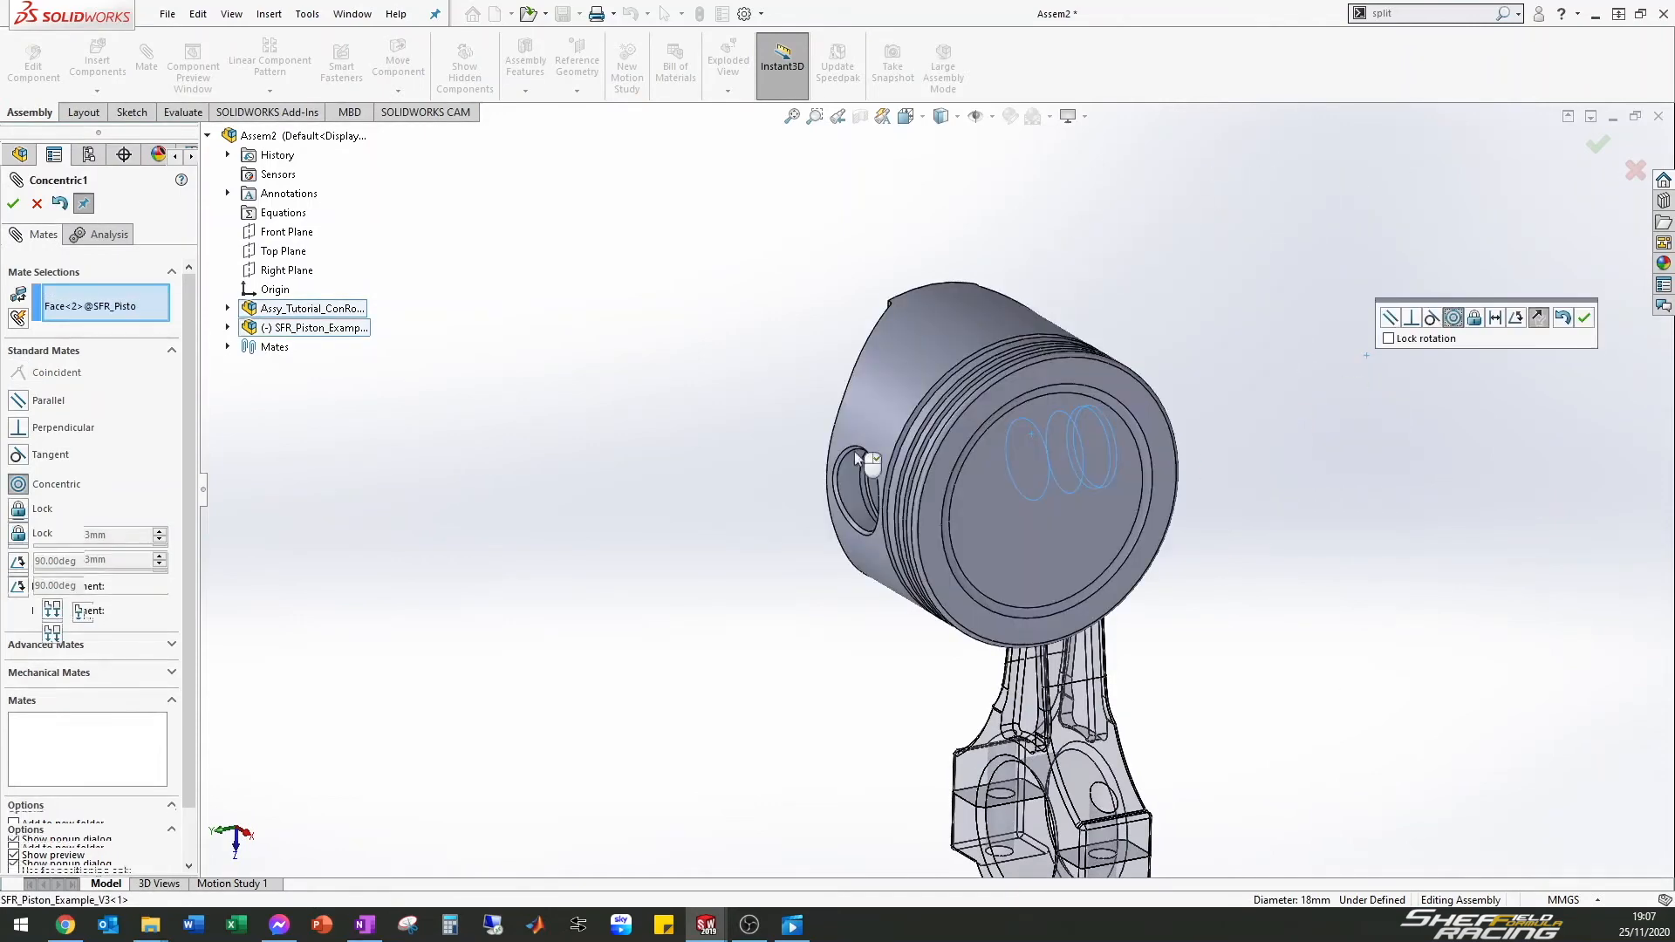
middle_drag(907, 476, 918, 434)
click(13, 205)
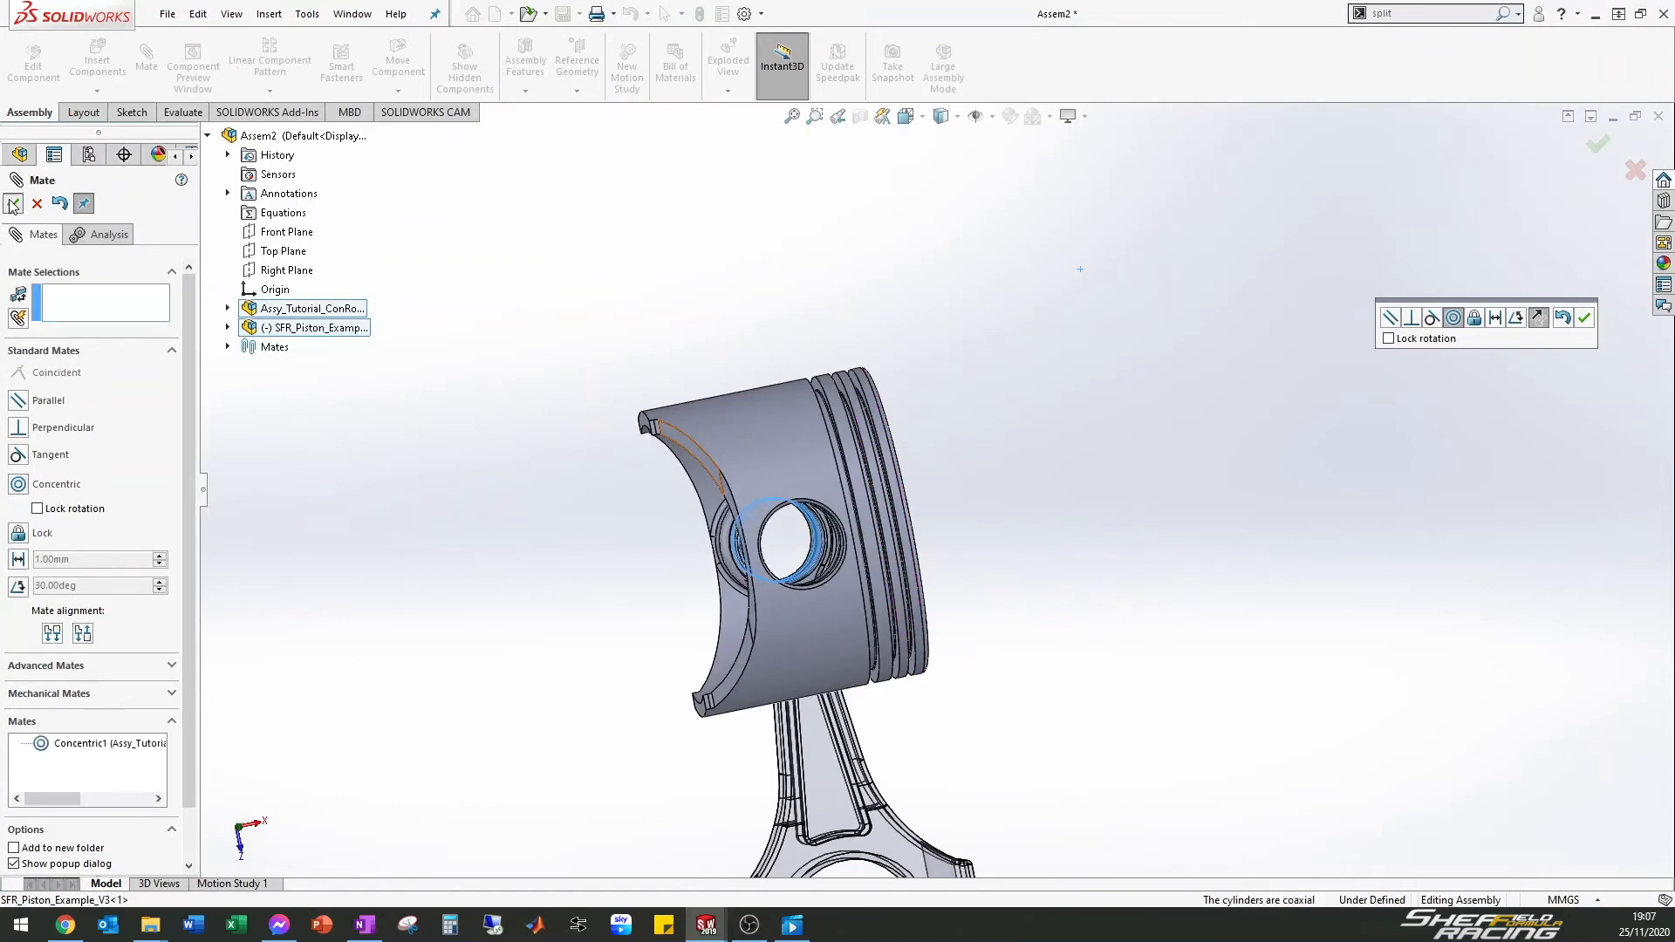
middle_drag(574, 577, 646, 571)
click(19, 209)
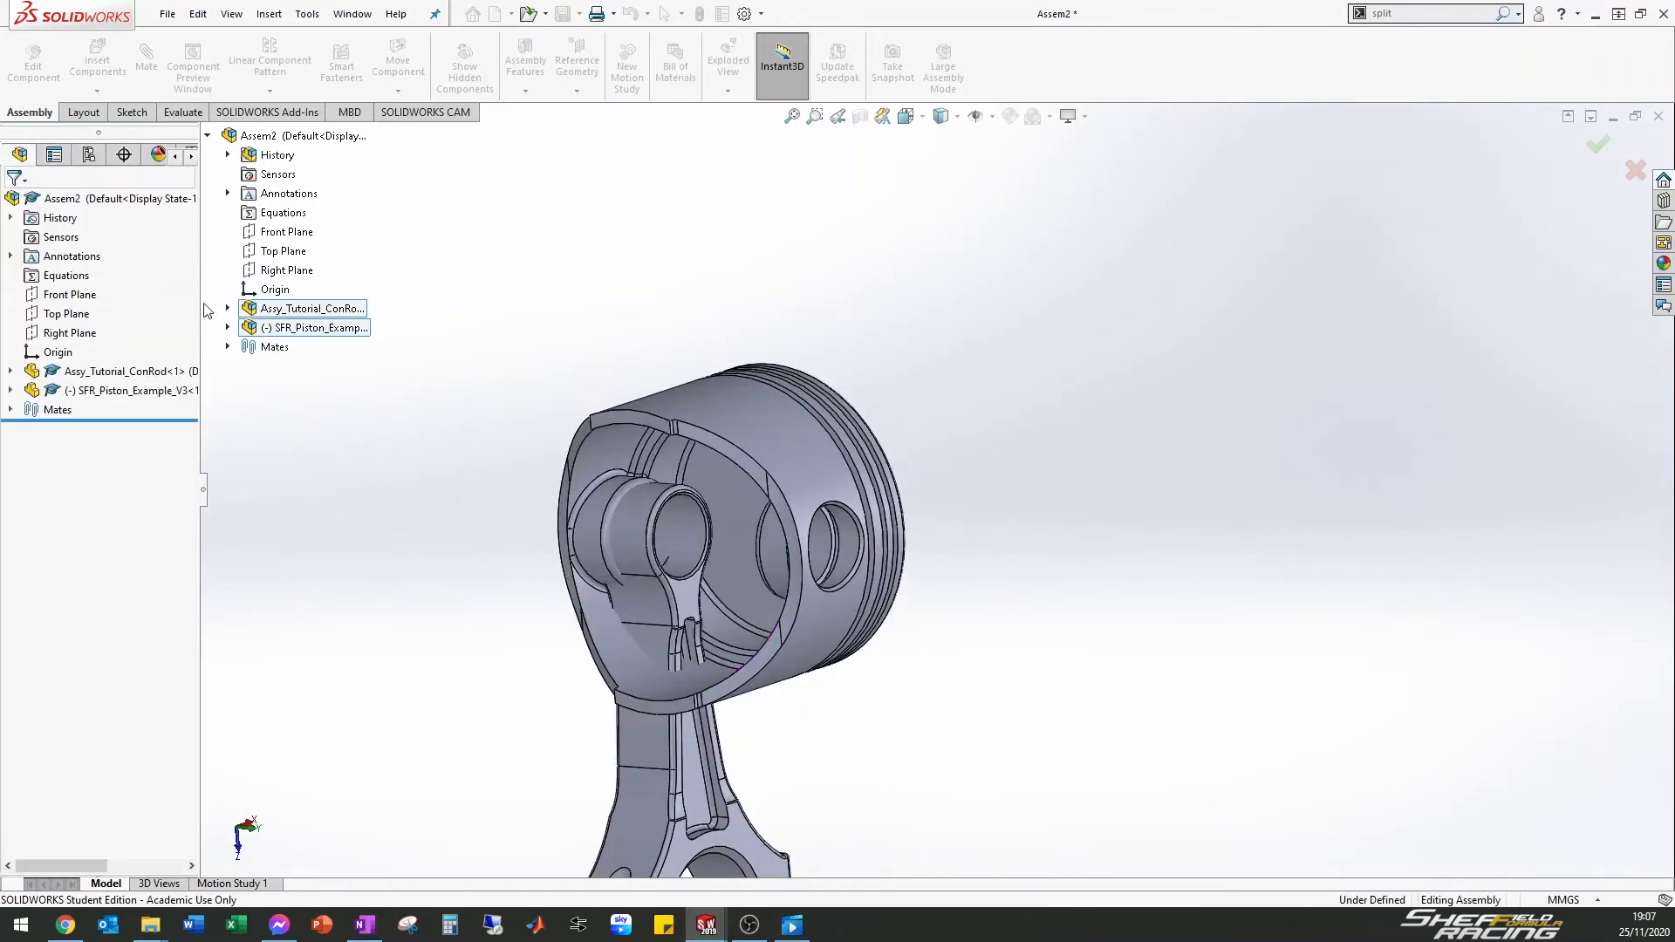
Move the piston along and around the shared pin axis to examine its remaining freedom of movement
click(570, 433)
drag(571, 433, 422, 542)
middle_drag(859, 560, 766, 559)
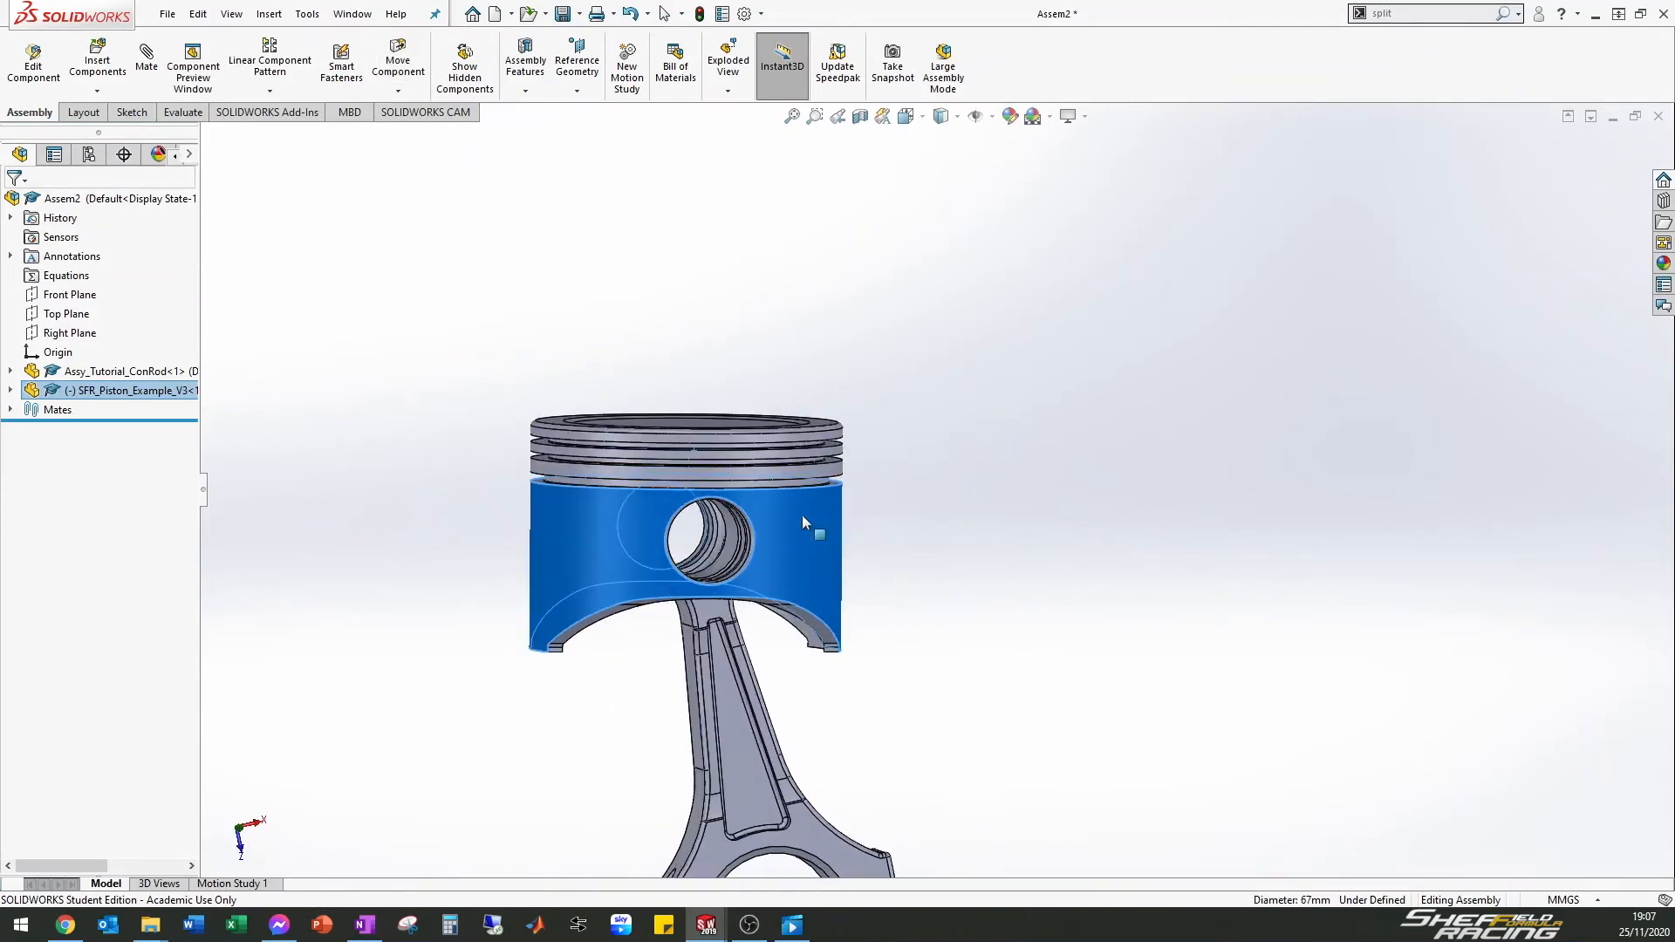
drag(826, 545, 834, 503)
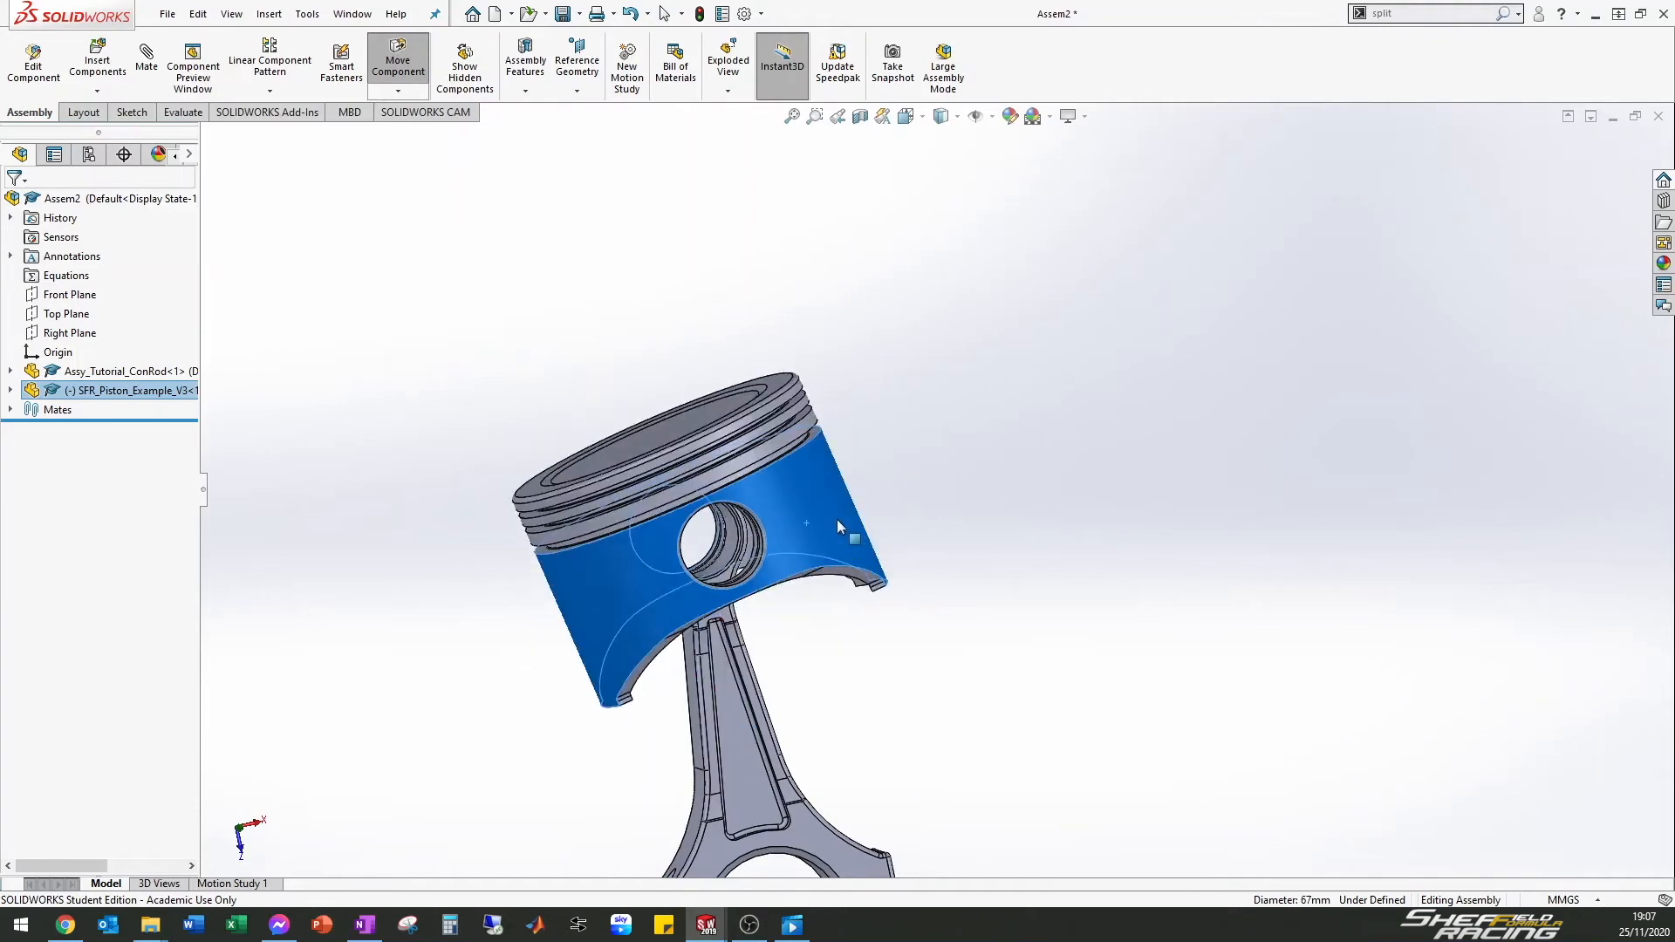
scroll(654, 525, down, 2)
middle_drag(656, 525, 444, 583)
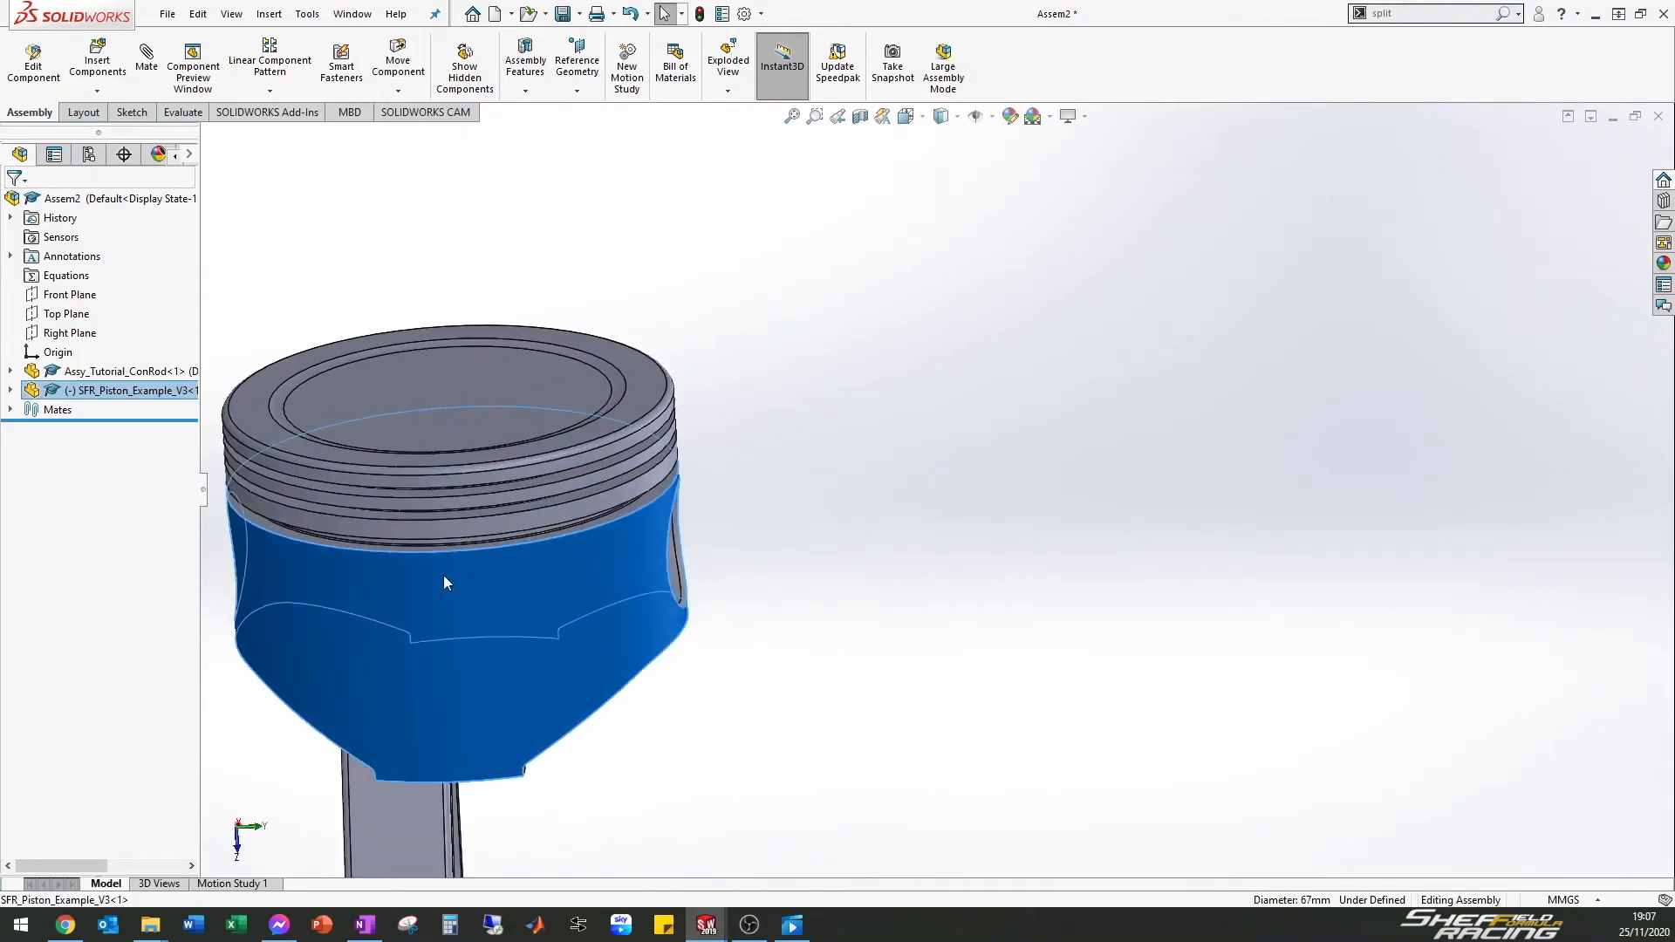
drag(466, 592, 620, 622)
middle_drag(620, 615, 416, 680)
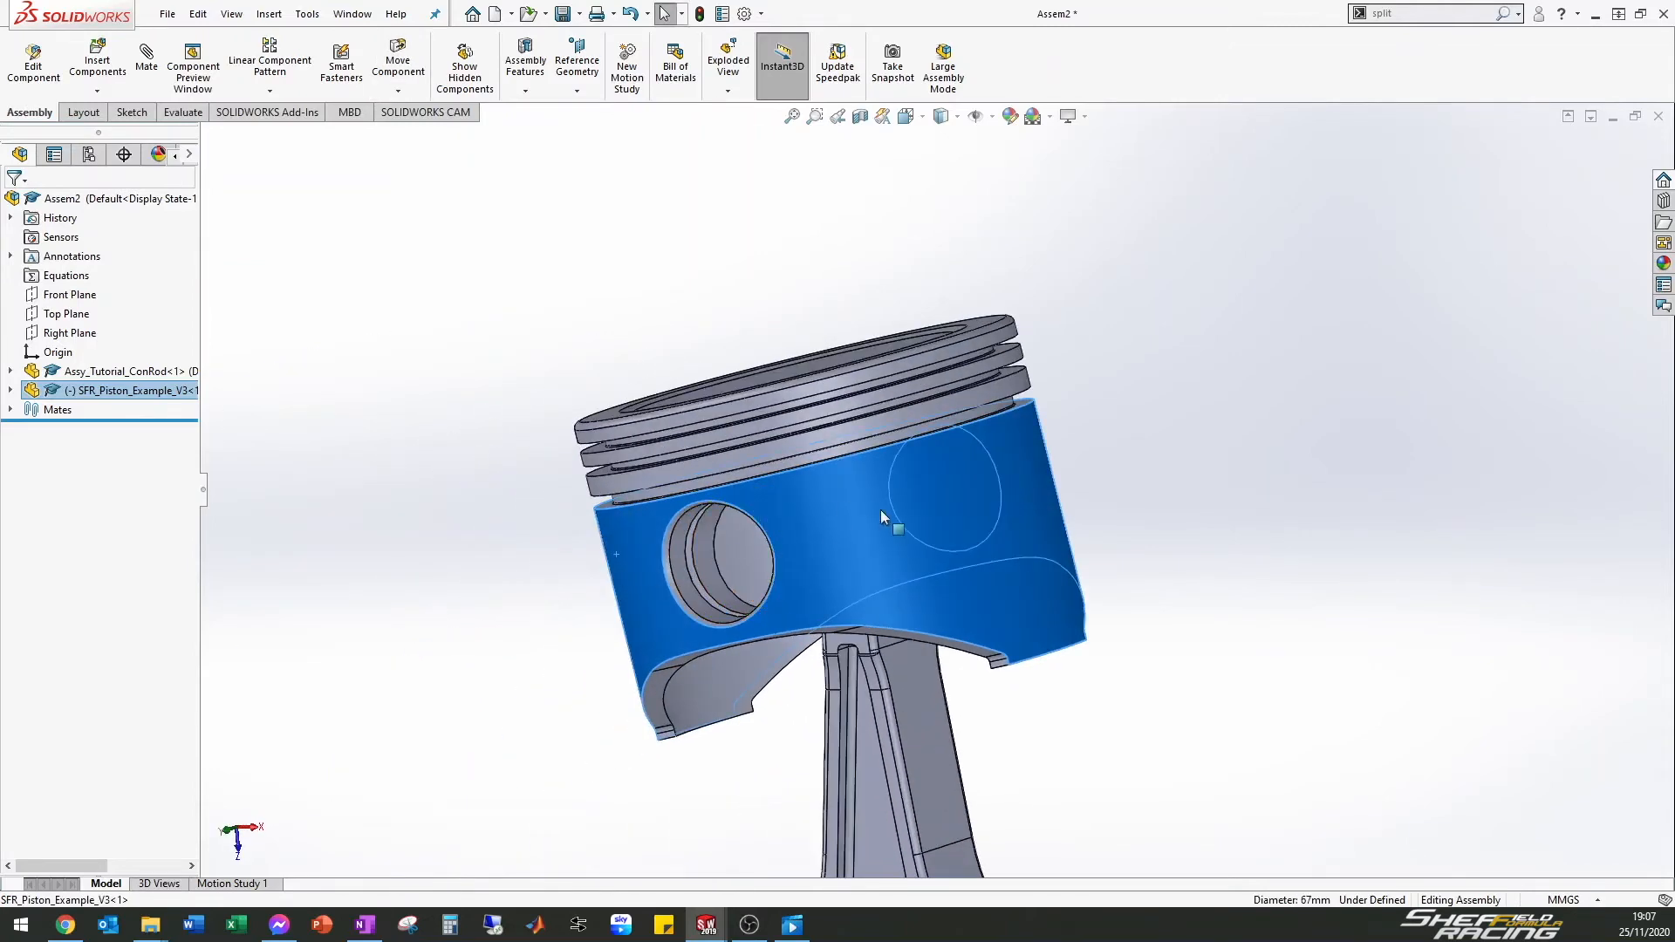
Set up a centered Width mate with the matching annular groove faces in the piston's two pin holes as width selections
click(146, 64)
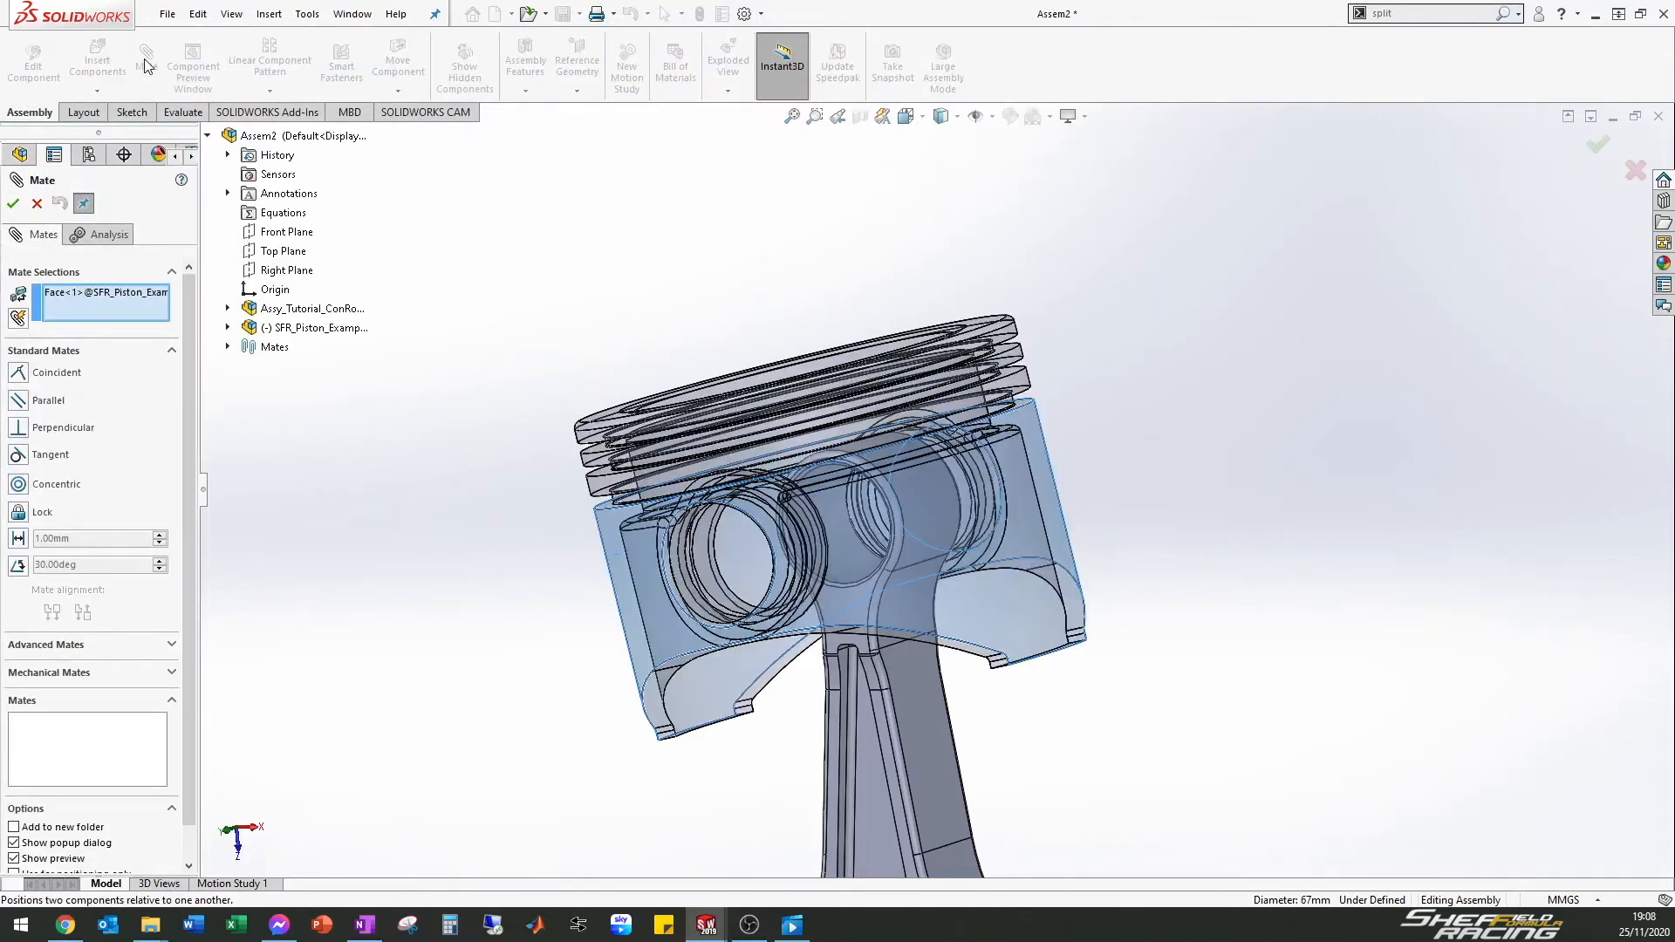
click(171, 646)
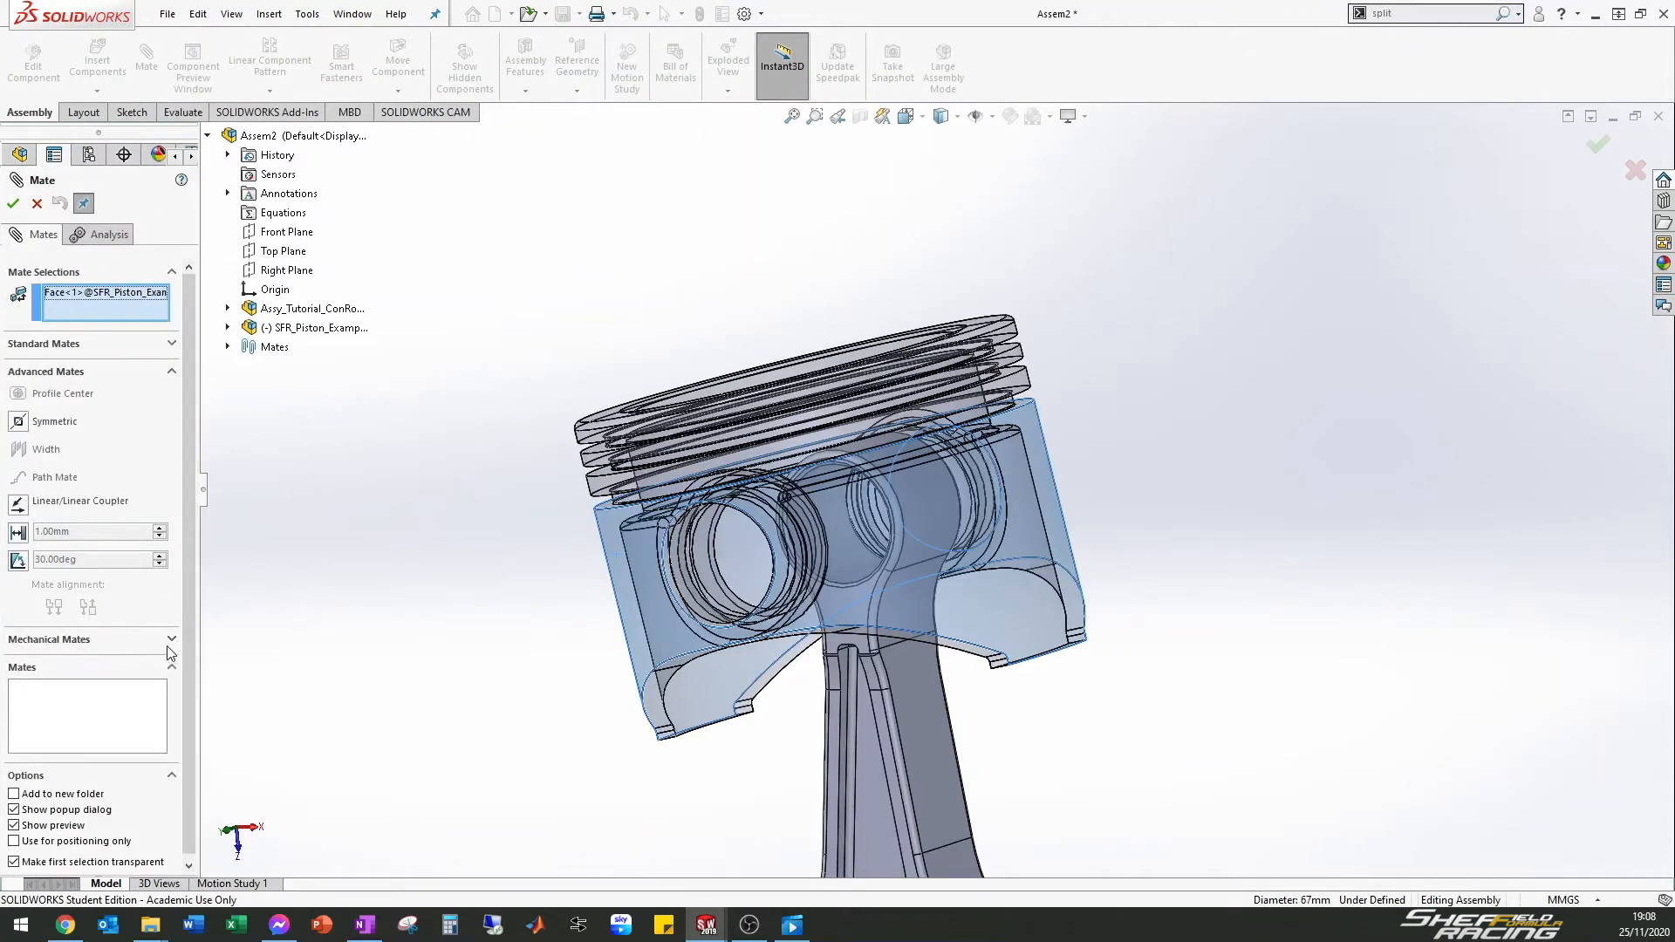
right_click(71, 295)
click(97, 305)
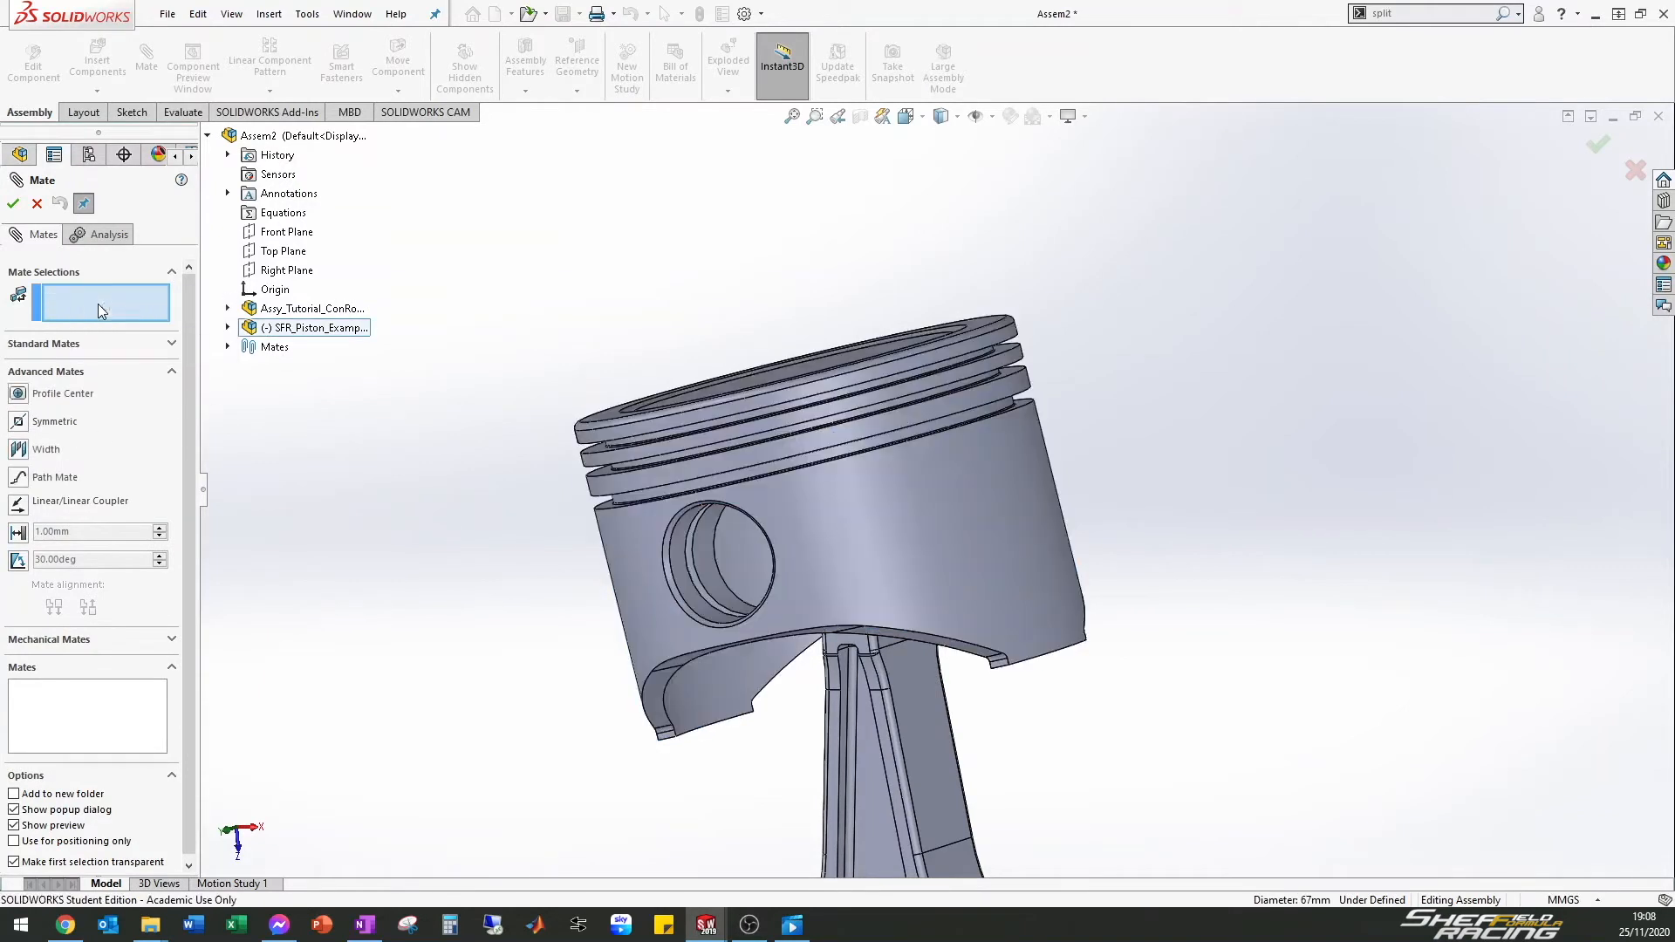
click(17, 449)
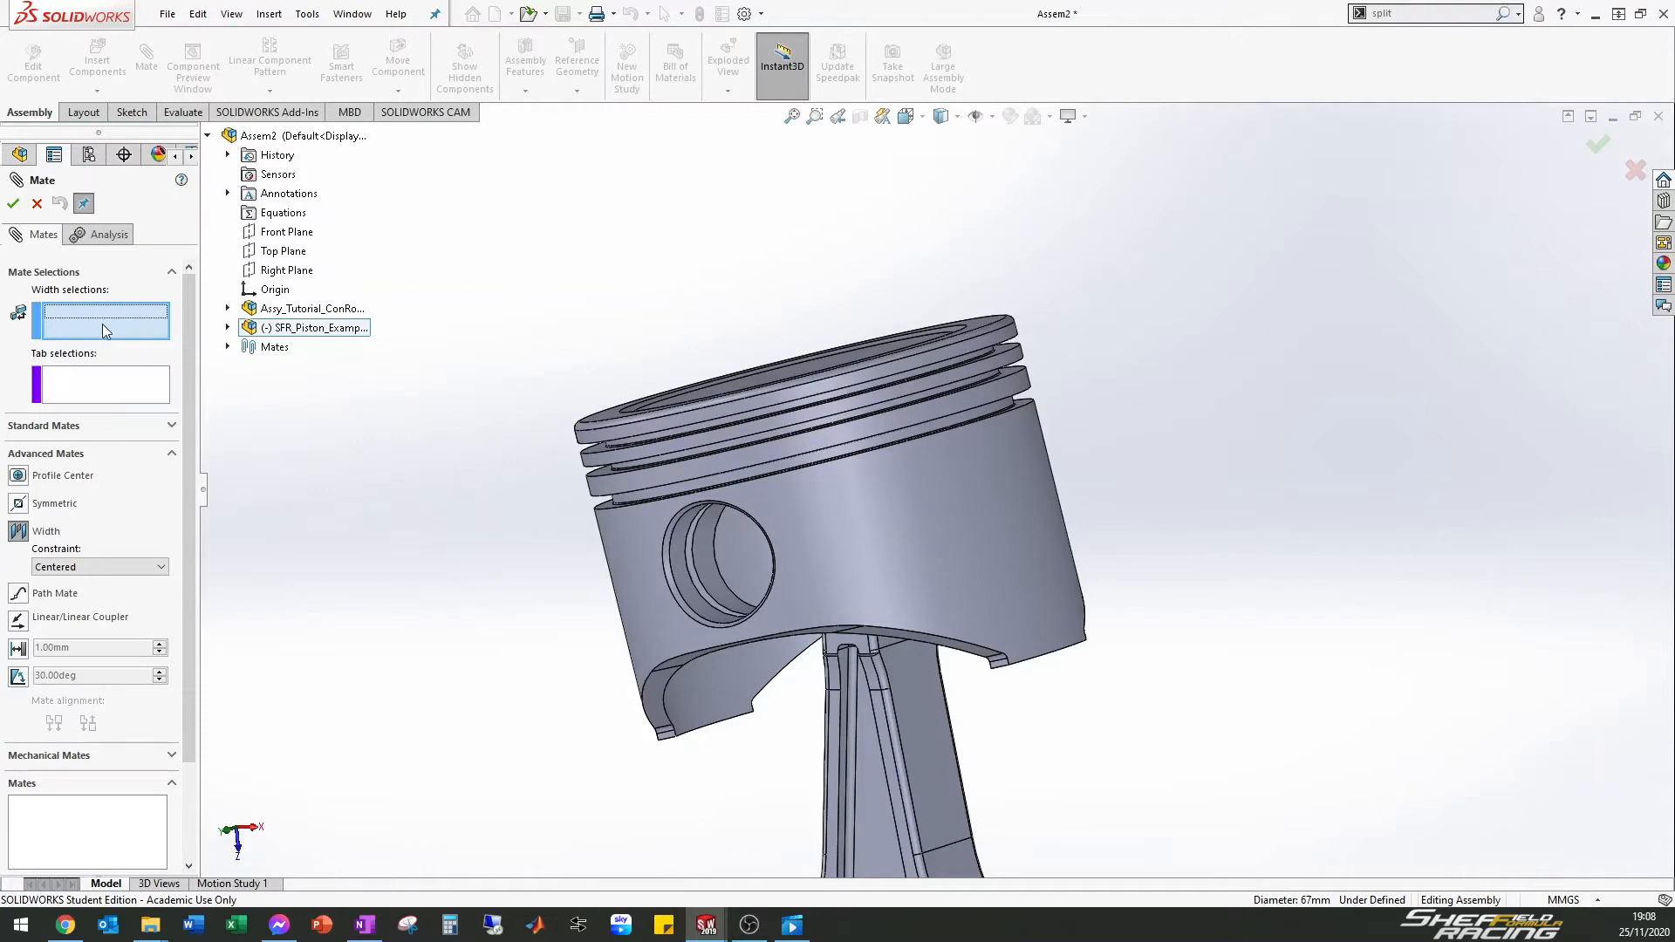
scroll(735, 578, down, 3)
scroll(735, 579, down, 2)
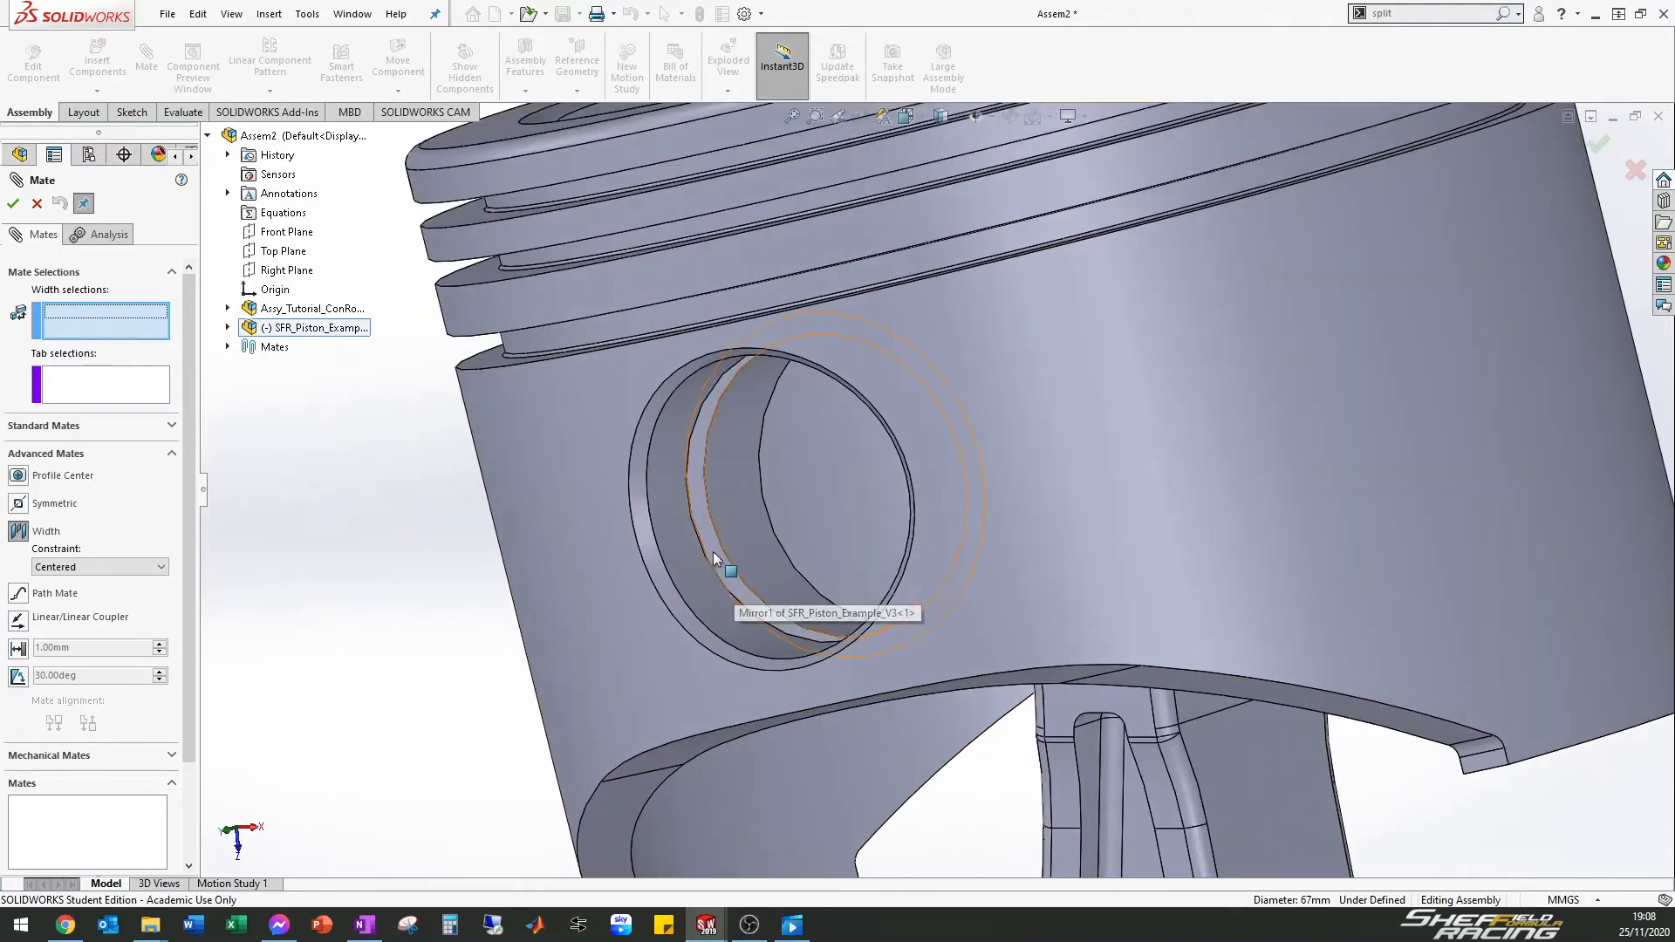
click(709, 541)
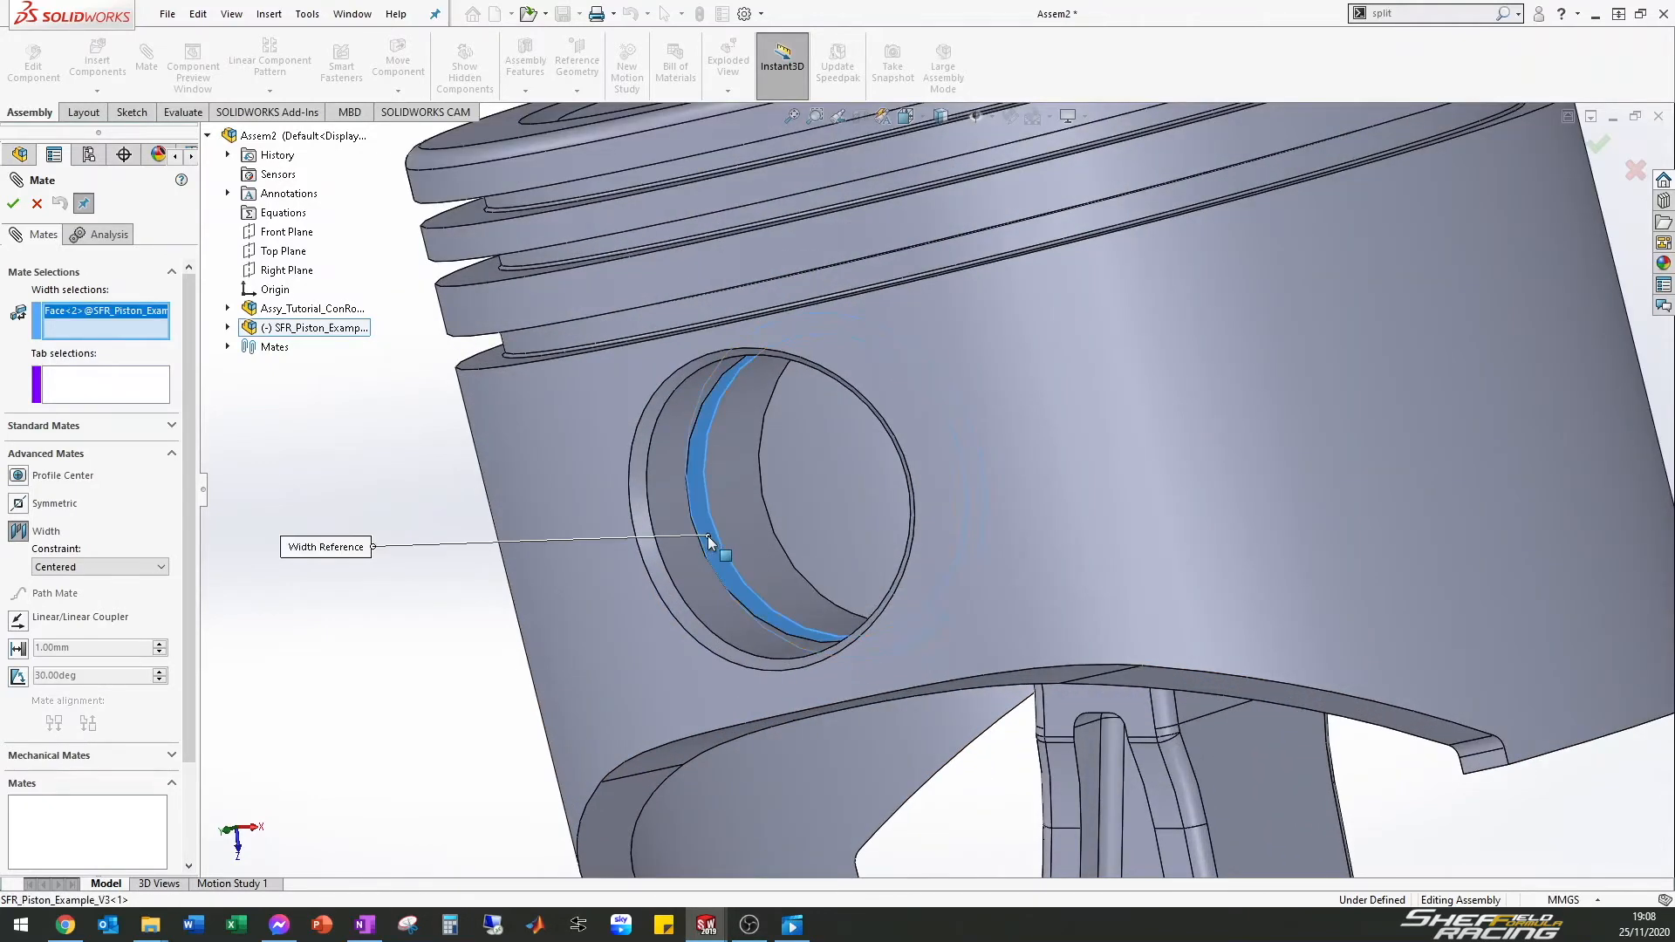
middle_drag(872, 469, 742, 532)
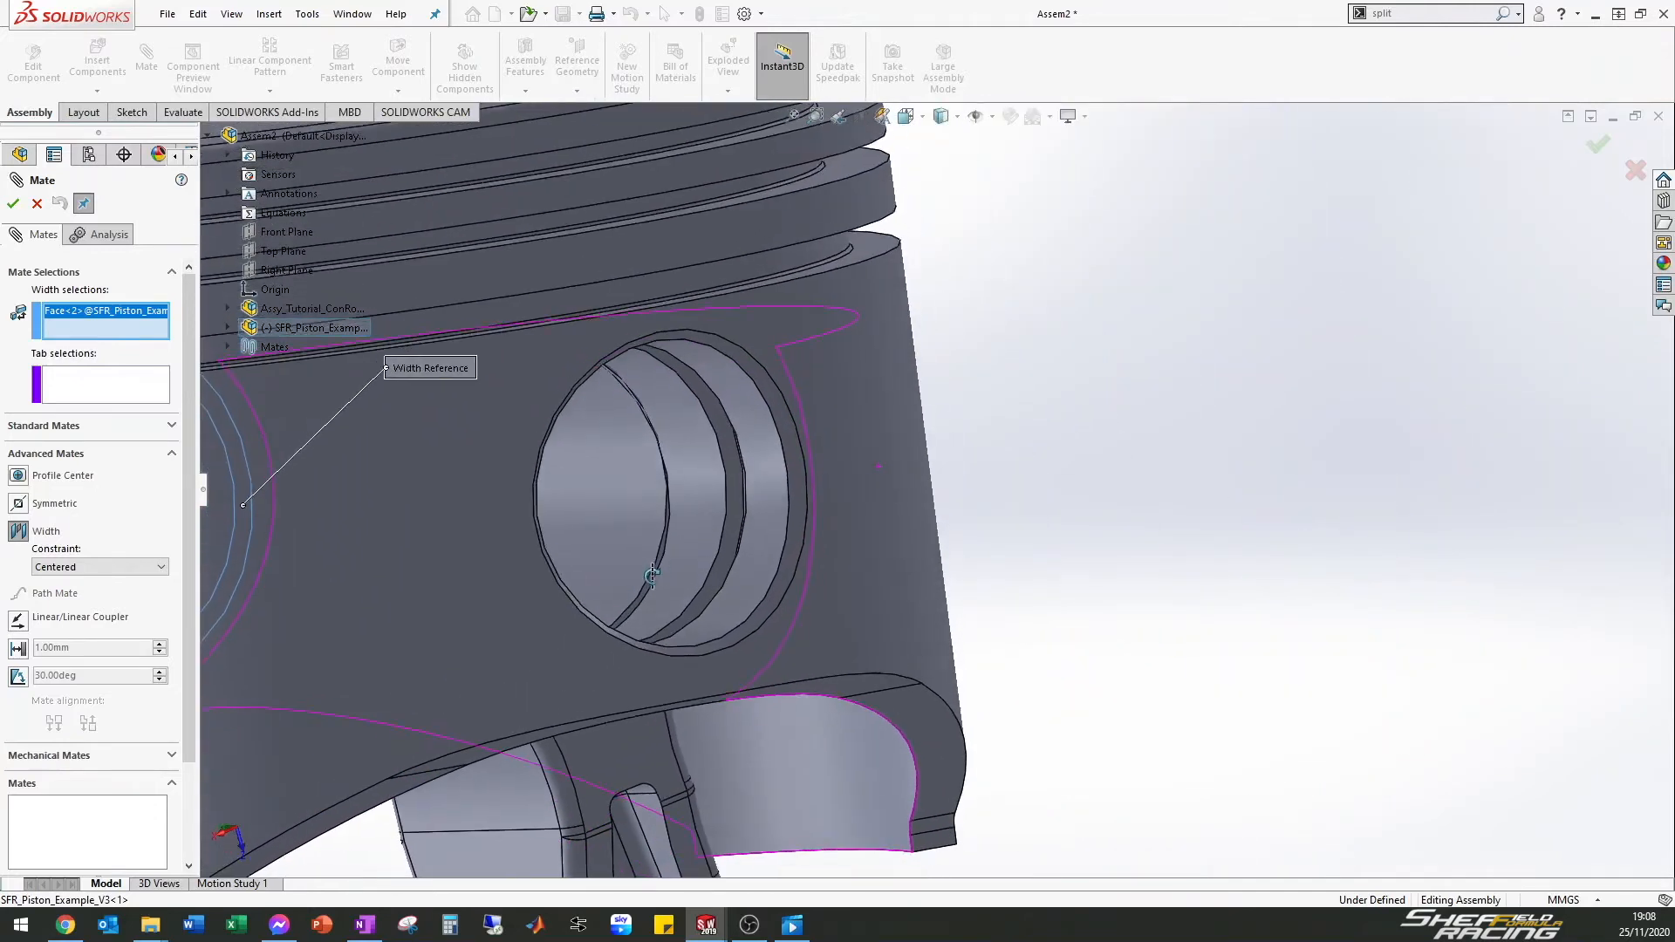
click(733, 536)
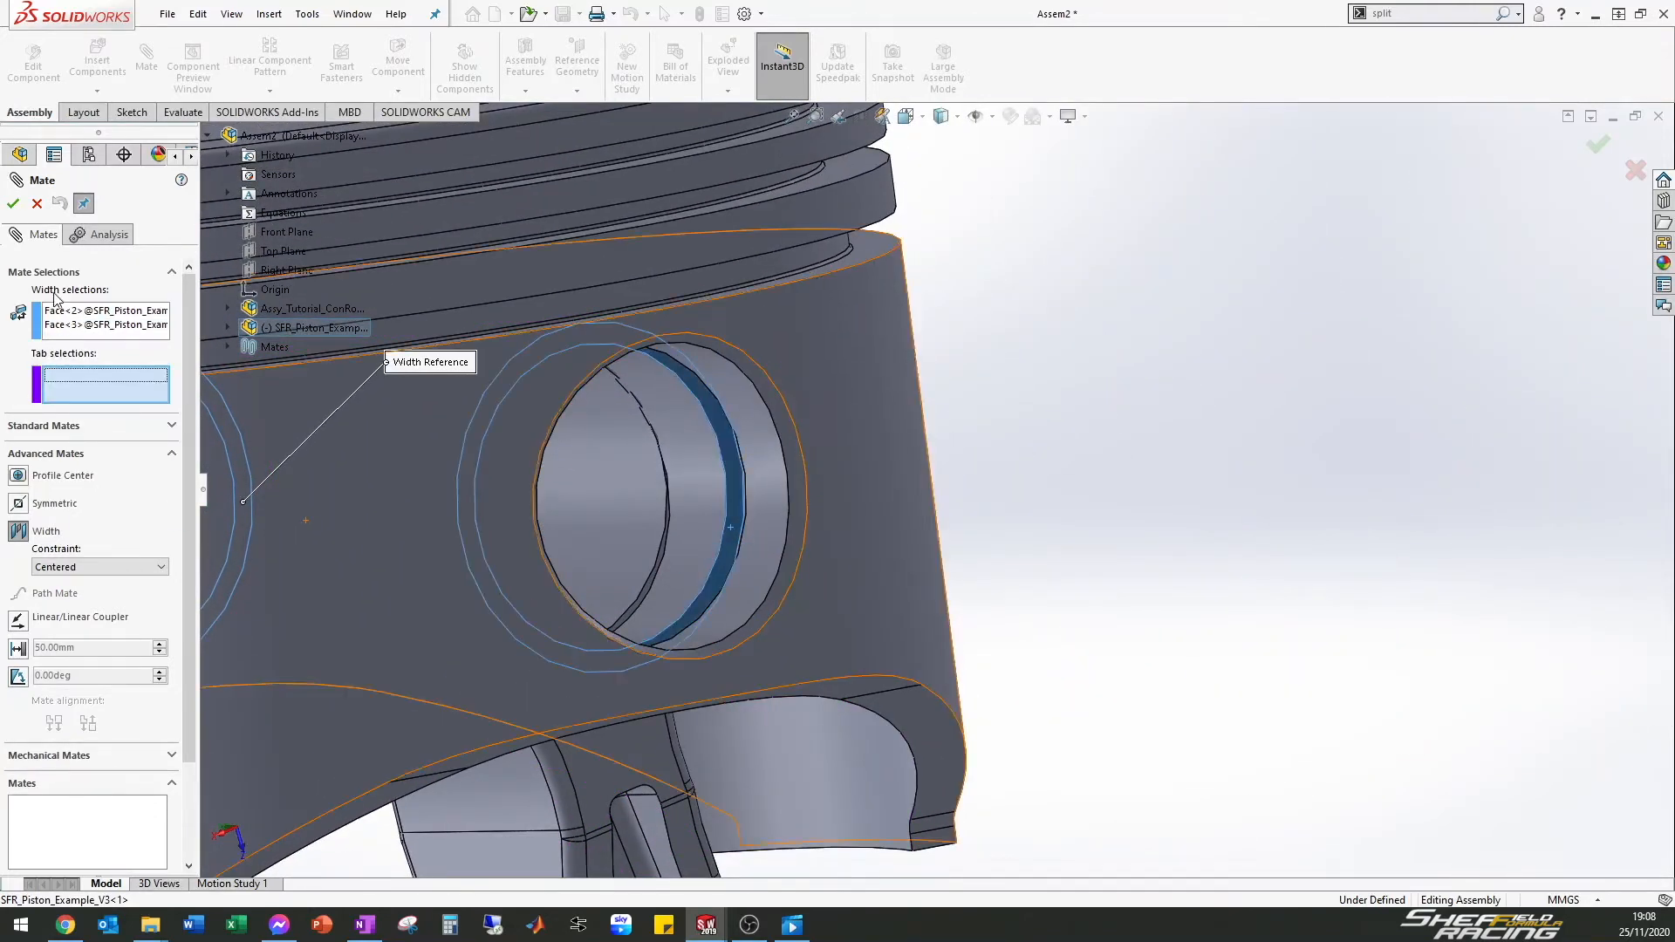
Choose the two opposite side faces of the connecting rod's small end as tab selections and apply the Width mate
scroll(531, 674, up, 5)
scroll(707, 646, down, 3)
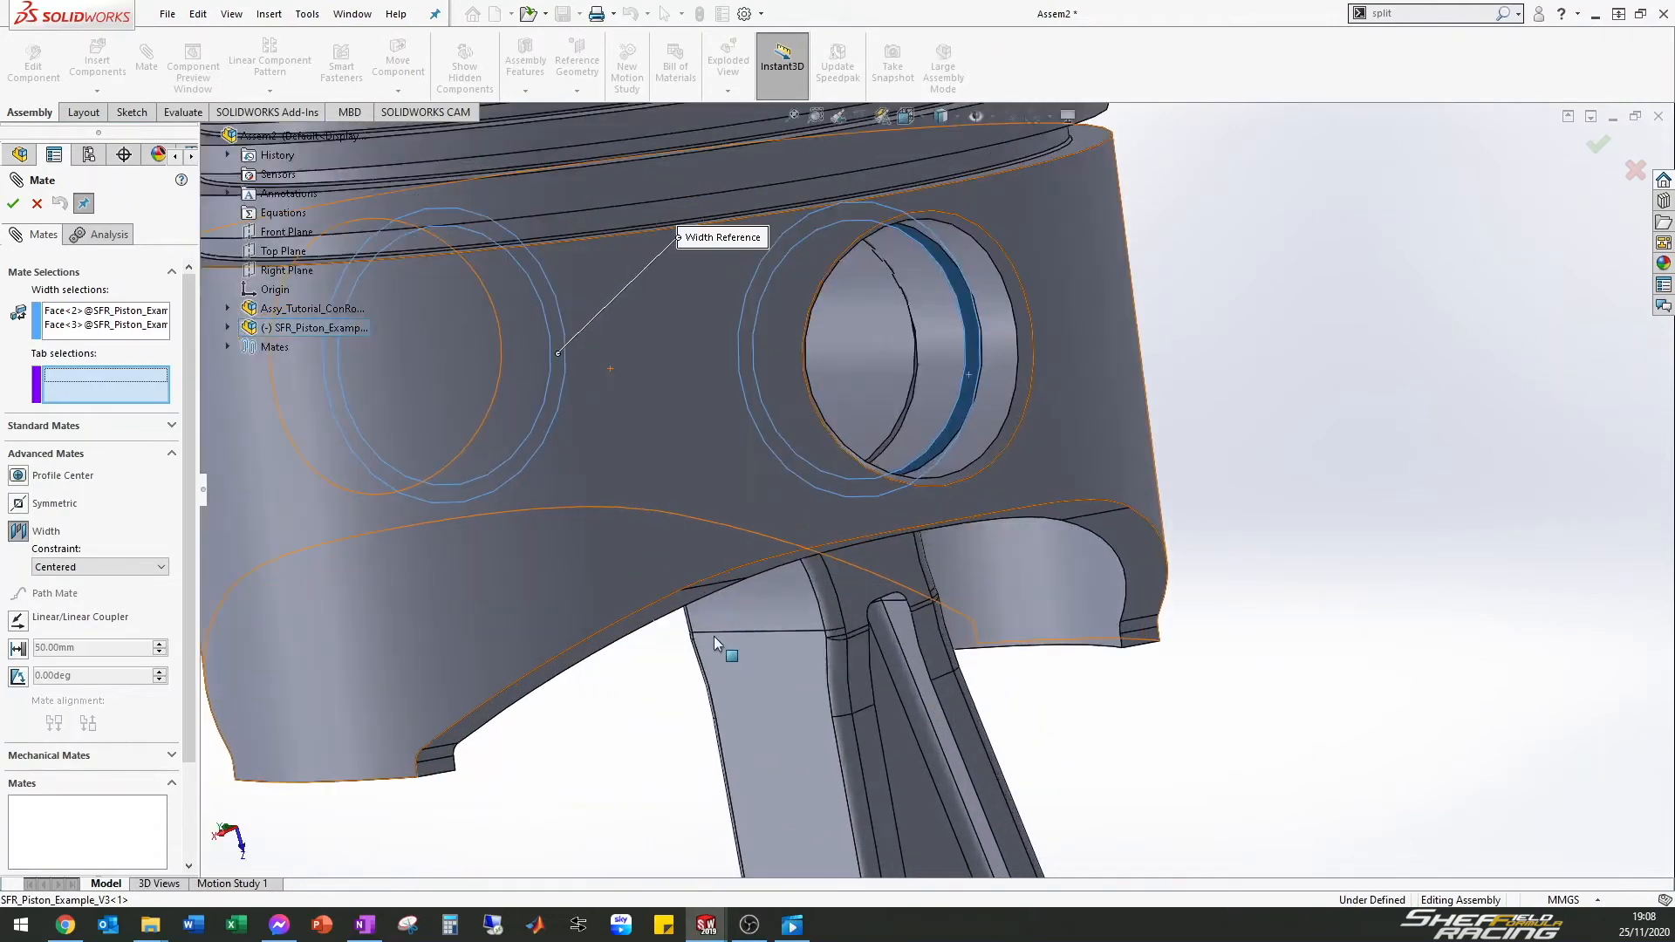
scroll(761, 585, down, 4)
middle_drag(792, 487, 818, 593)
click(821, 594)
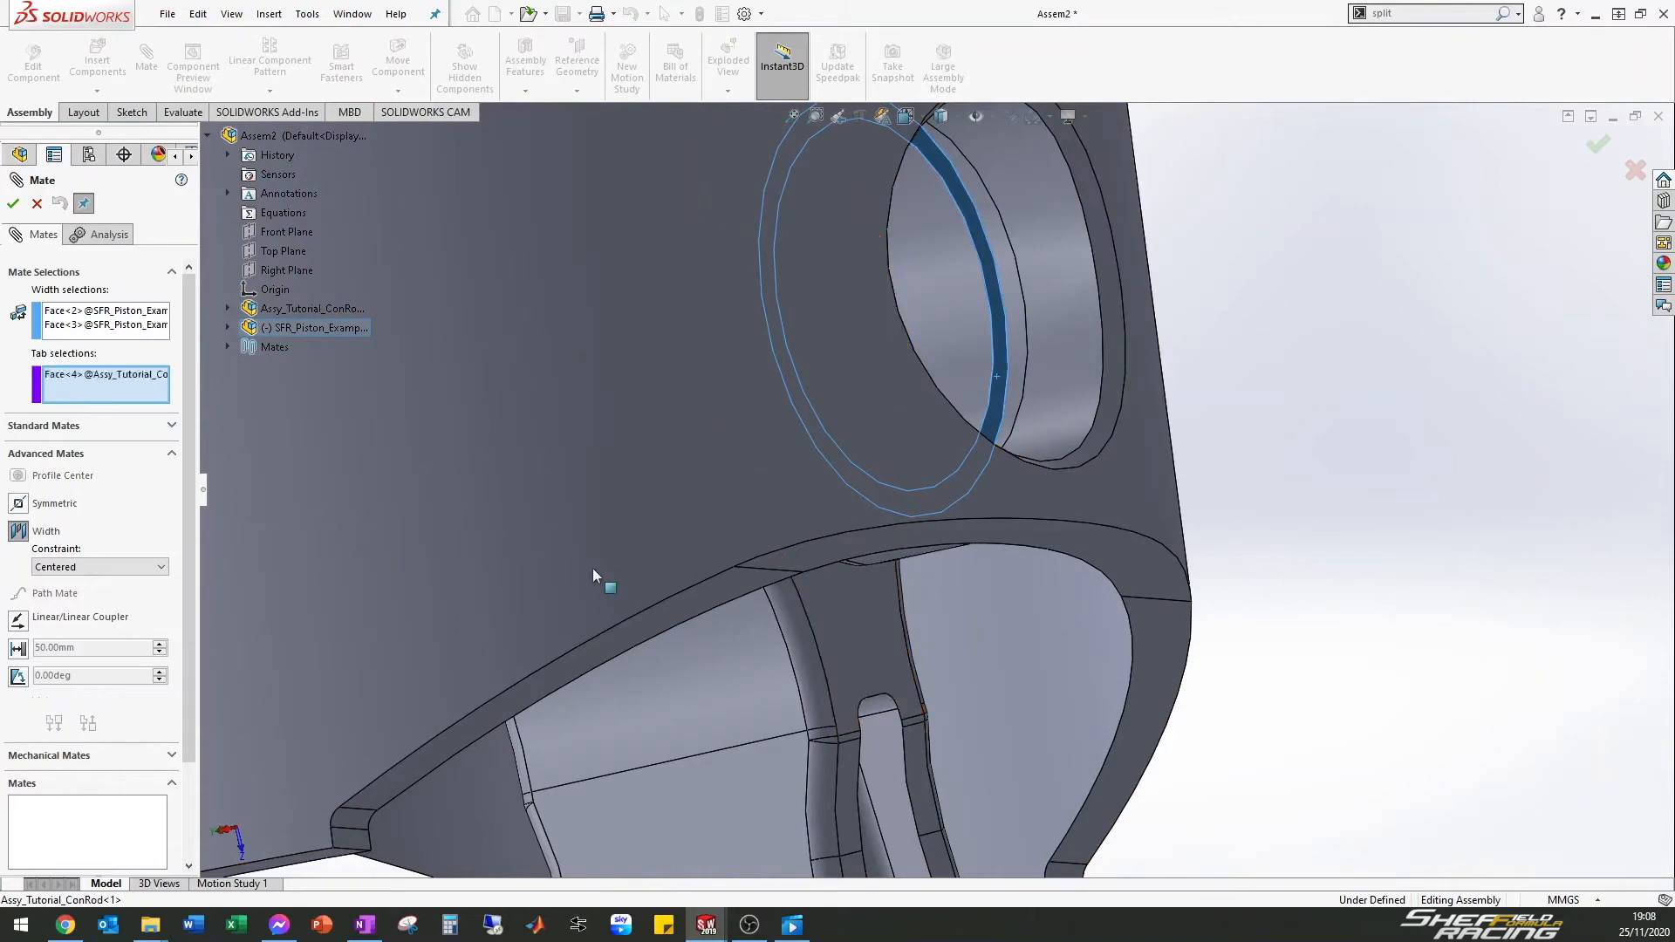
middle_drag(573, 572, 654, 616)
scroll(653, 623, up, 5)
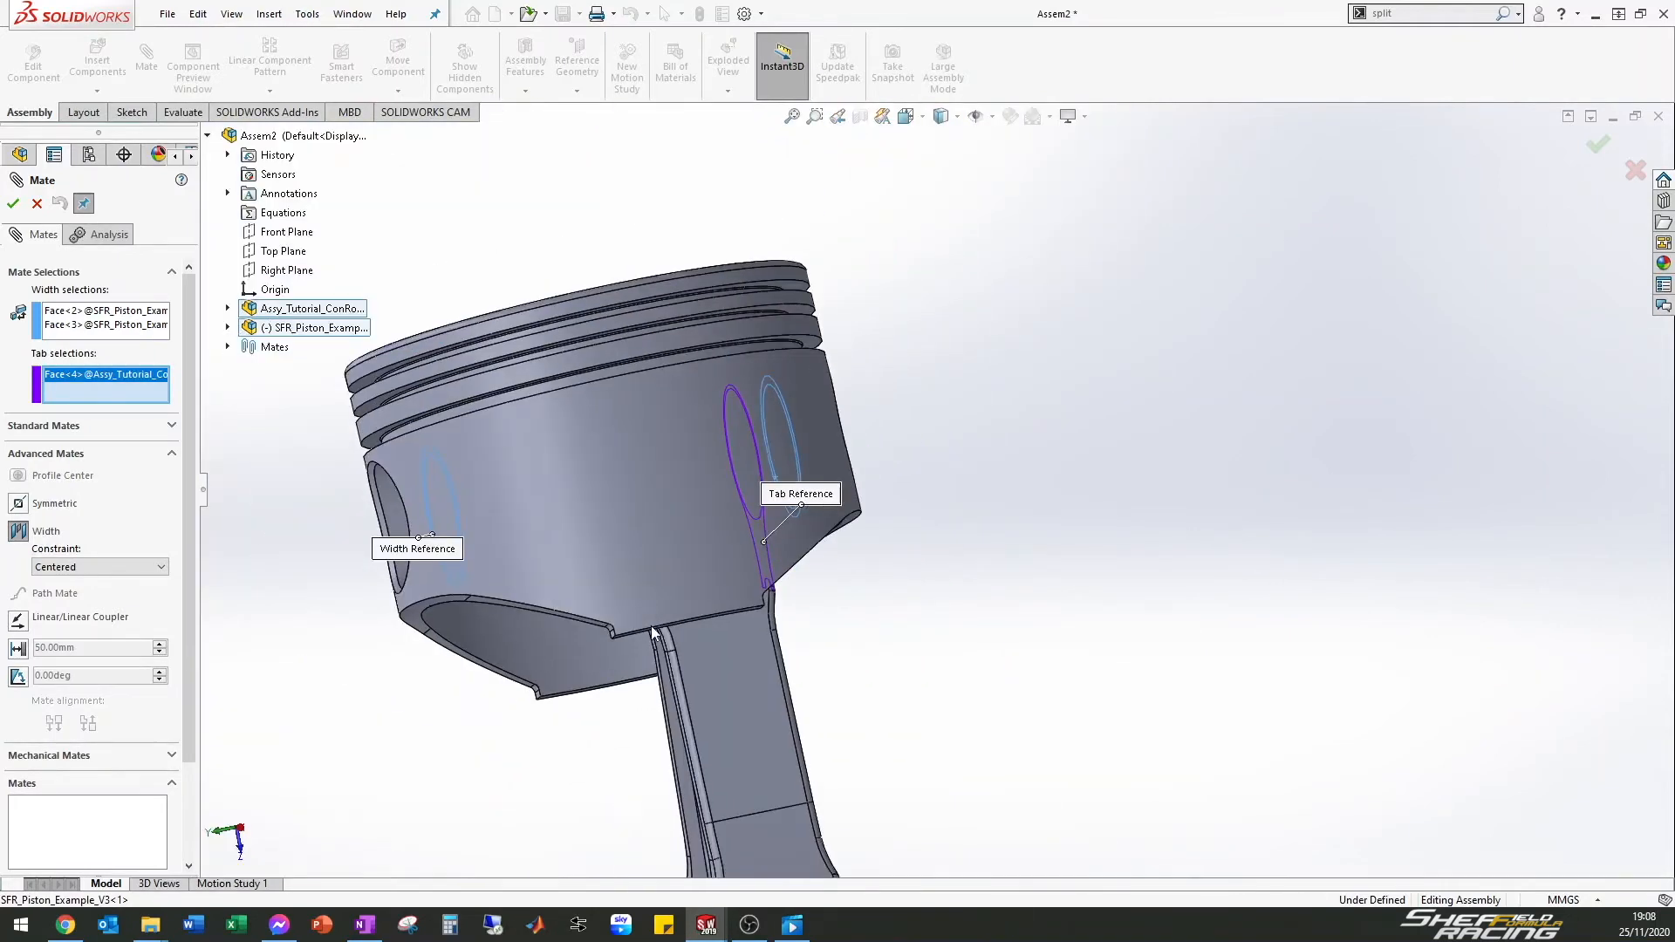
scroll(670, 561, down, 4)
middle_drag(672, 559, 705, 549)
scroll(529, 614, down, 2)
scroll(579, 542, down, 3)
middle_drag(579, 542, 624, 525)
click(441, 580)
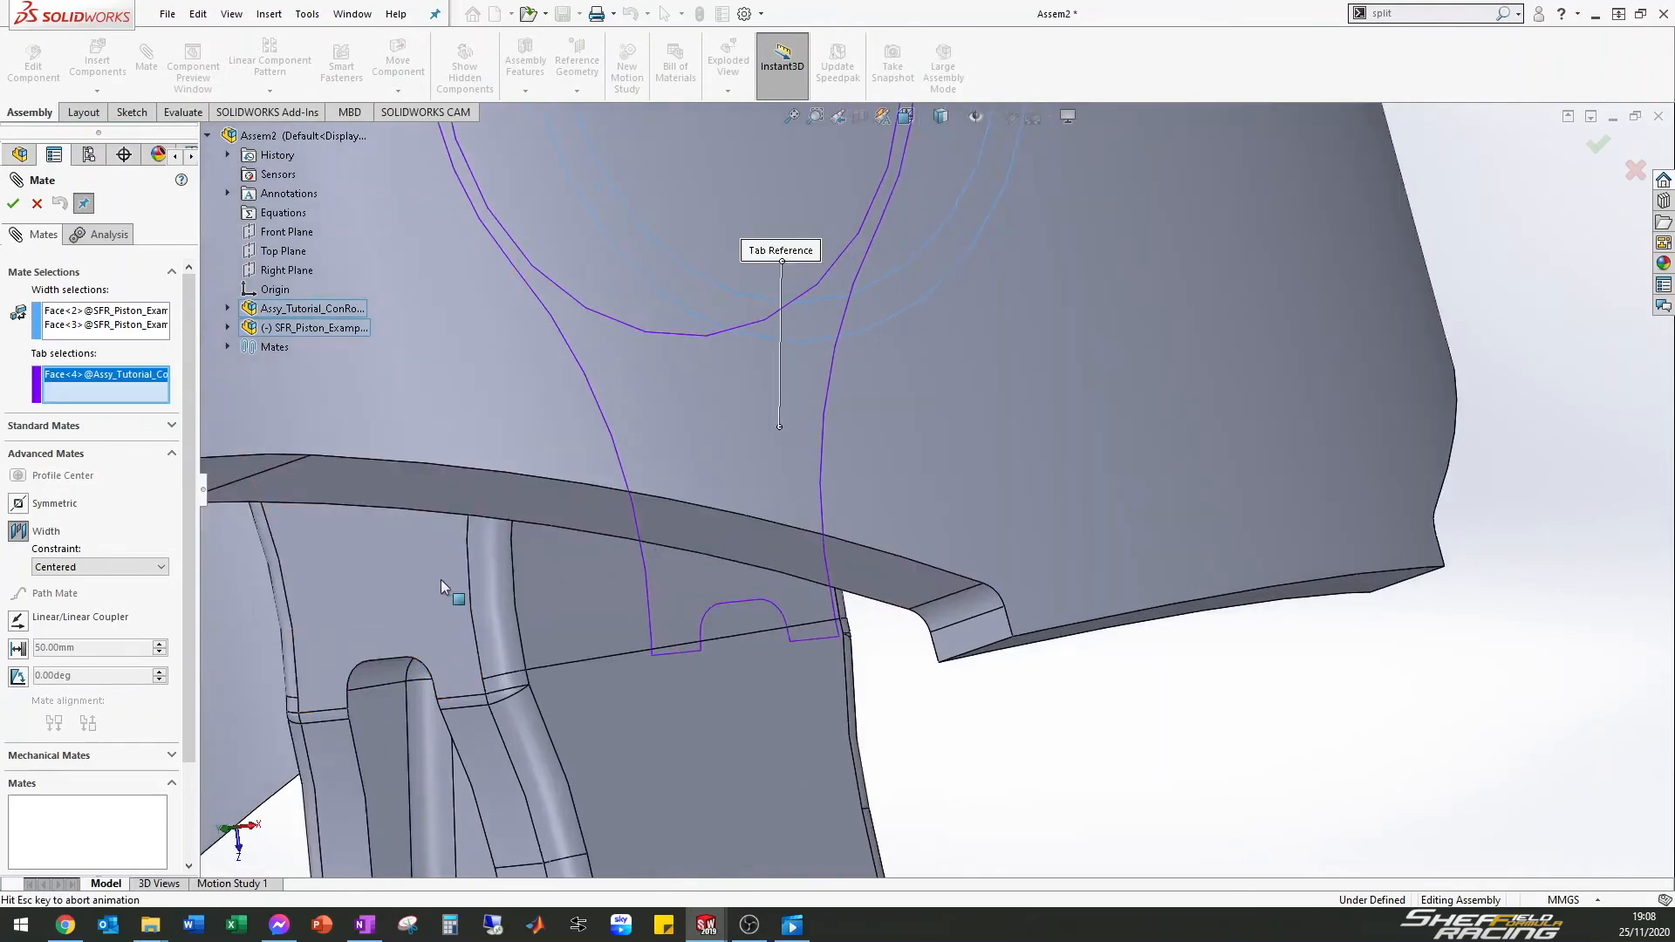
scroll(595, 457, up, 6)
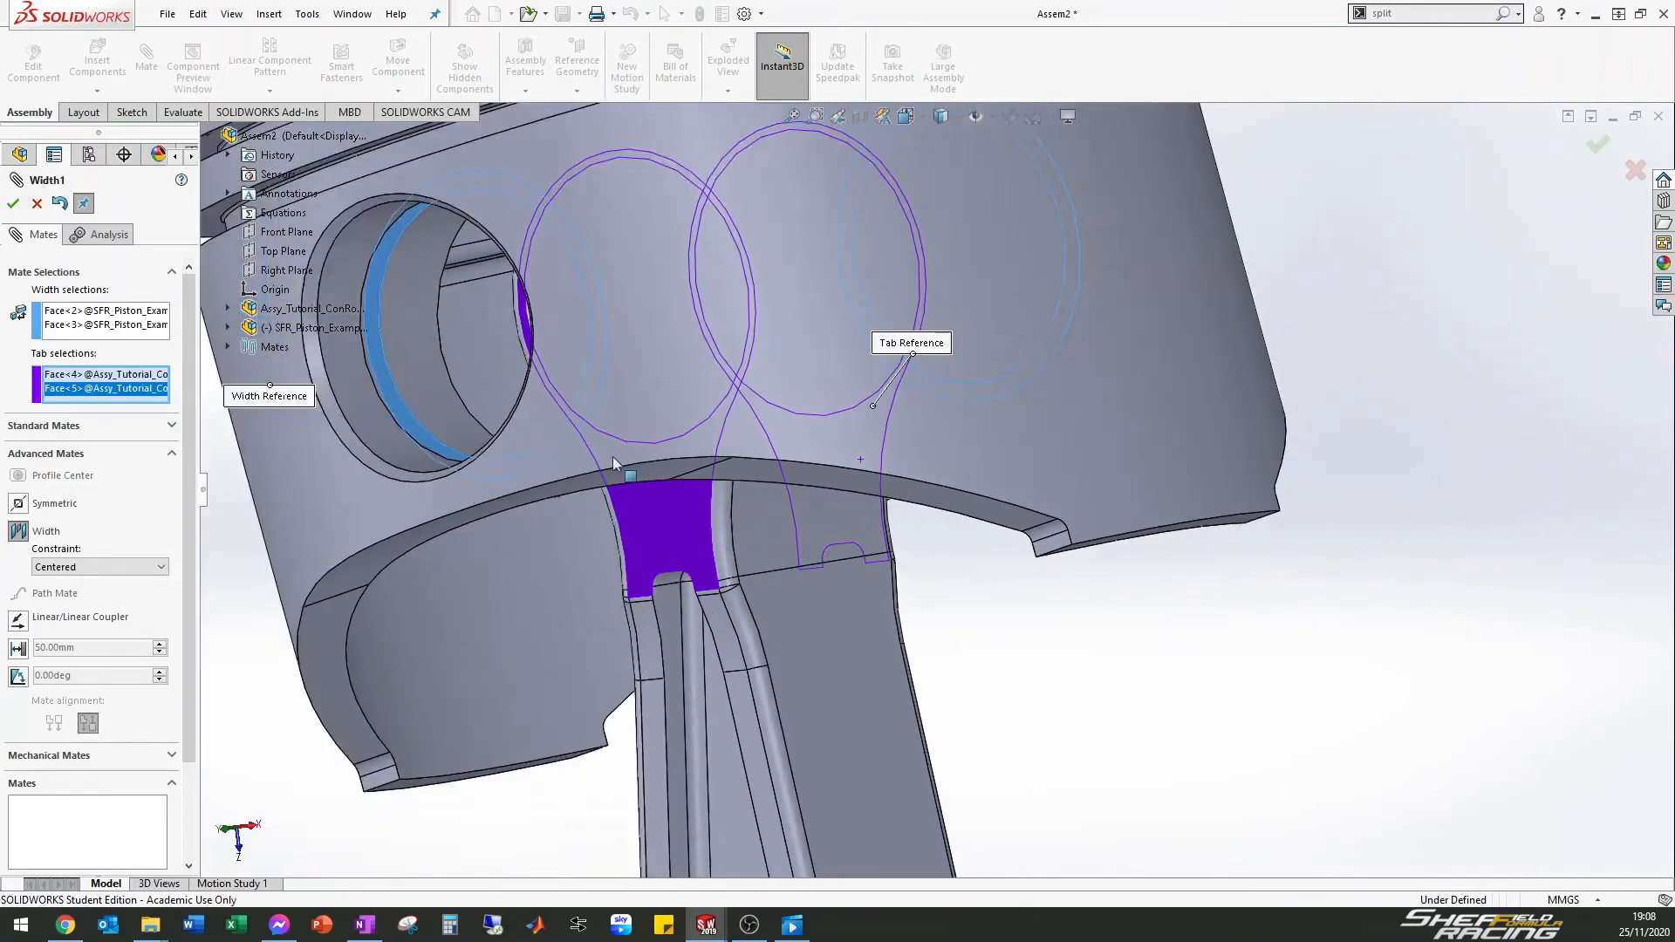
middle_drag(537, 406, 303, 578)
click(13, 203)
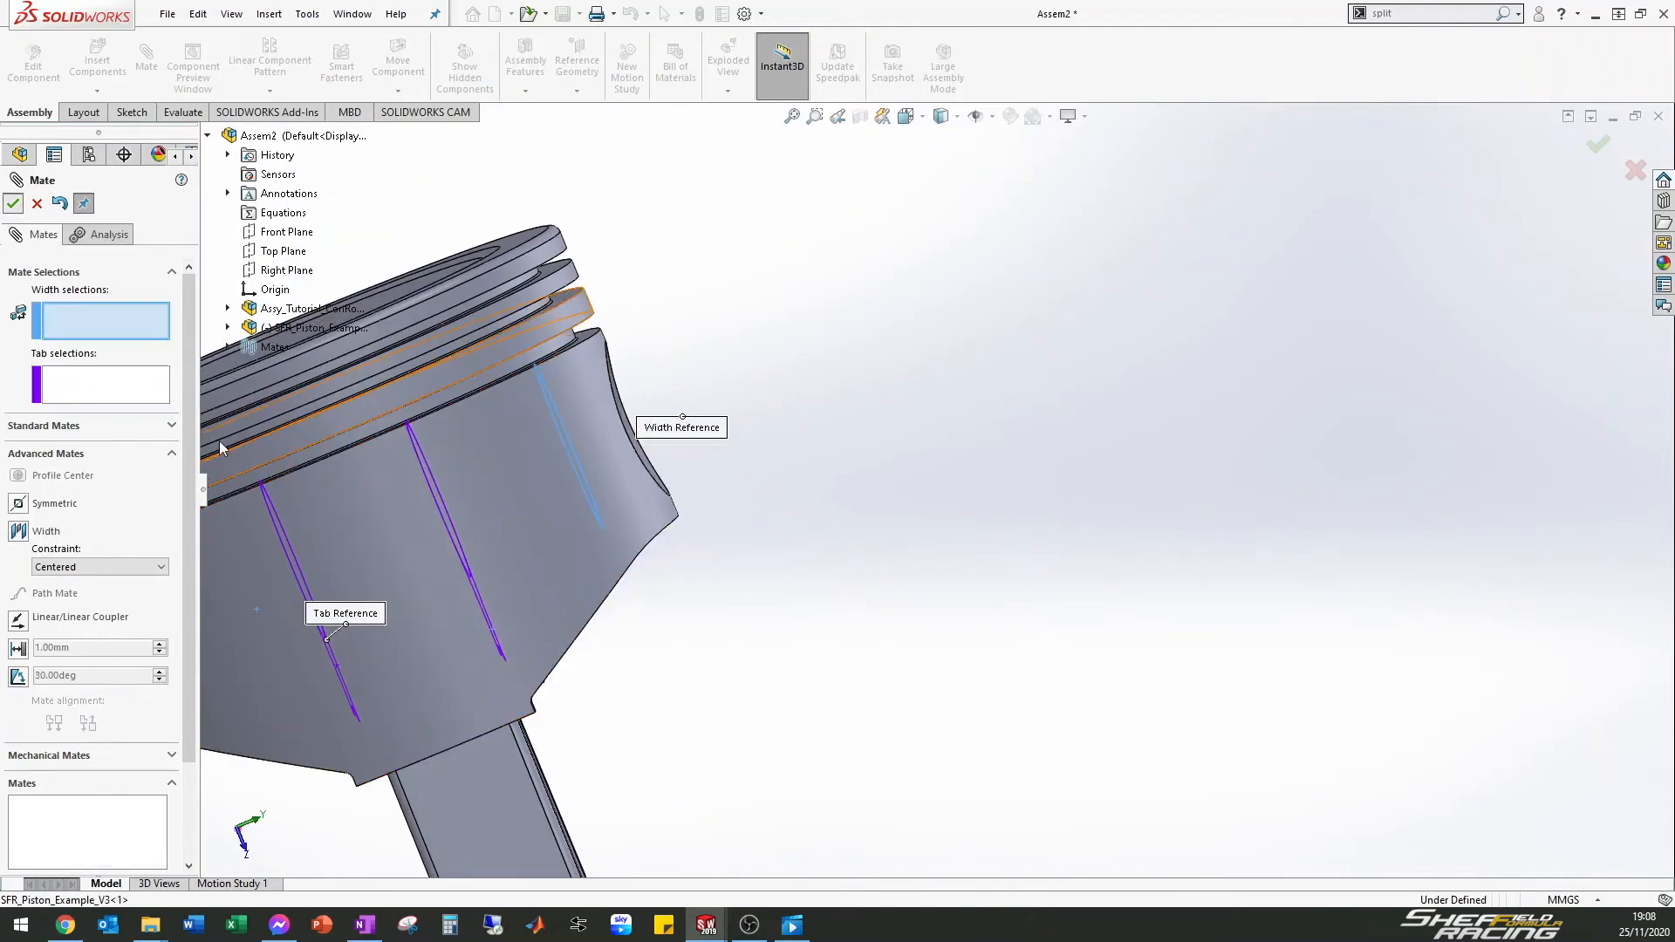
Rotate the piston about the pin axis until it sits roughly upright on the connecting rod
scroll(586, 579, up, 8)
middle_drag(515, 532, 815, 637)
scroll(815, 637, down, 5)
drag(730, 288, 574, 399)
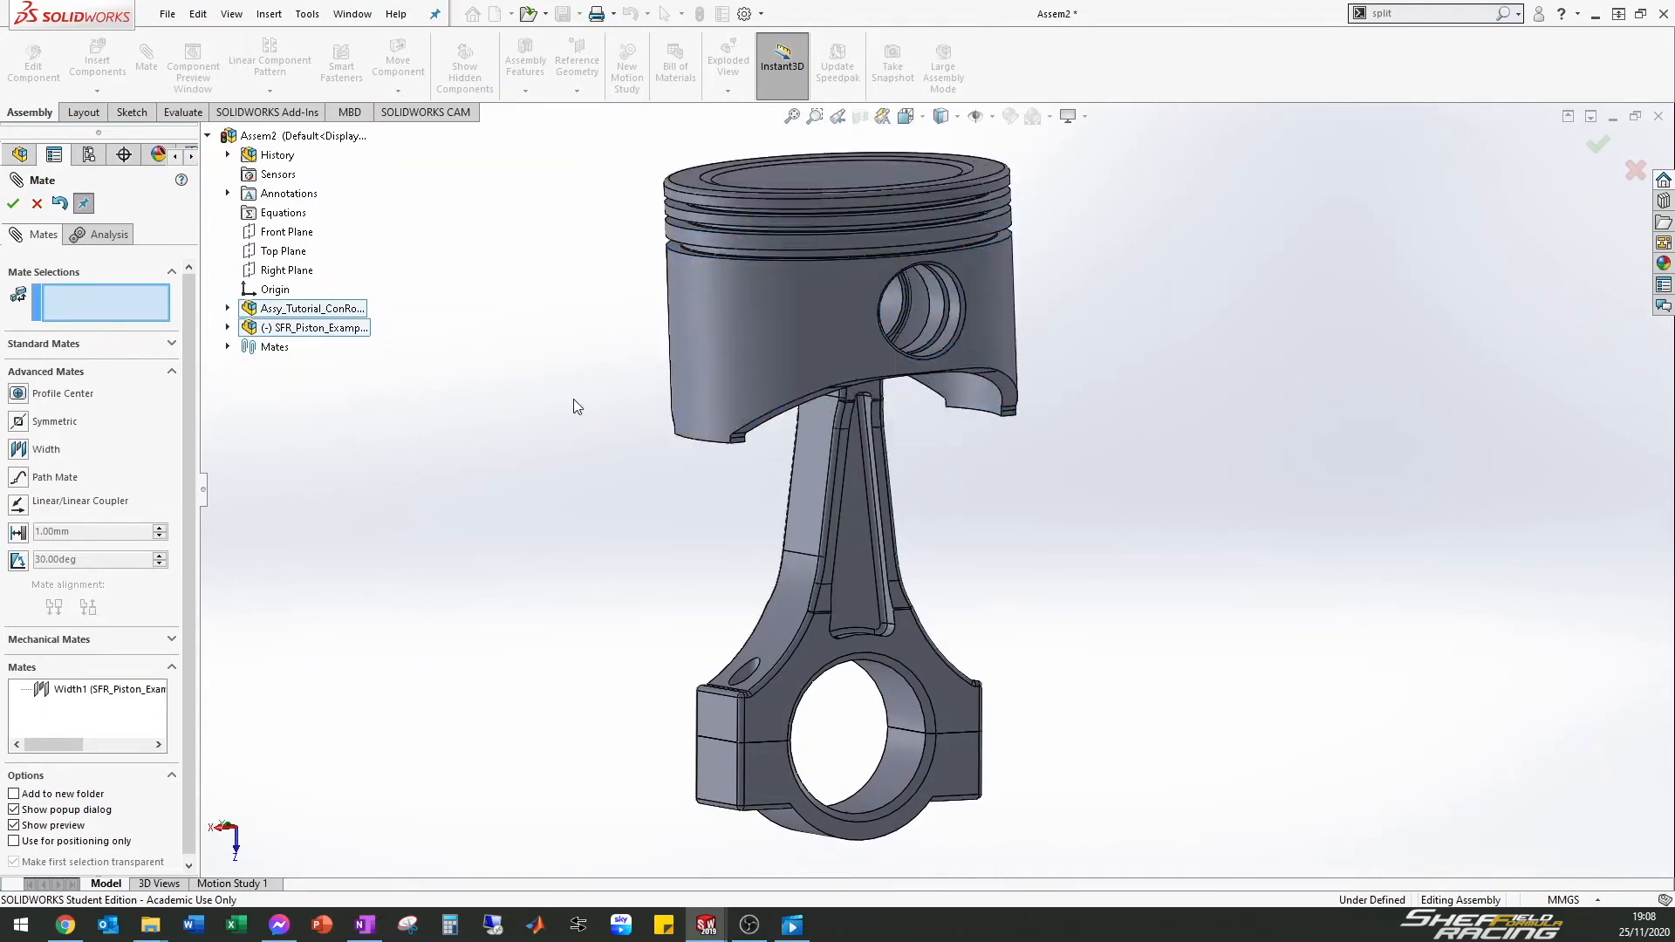
Choose the connecting rod's Right Plane as the first selection of a new mate
scroll(790, 442, down, 2)
click(79, 307)
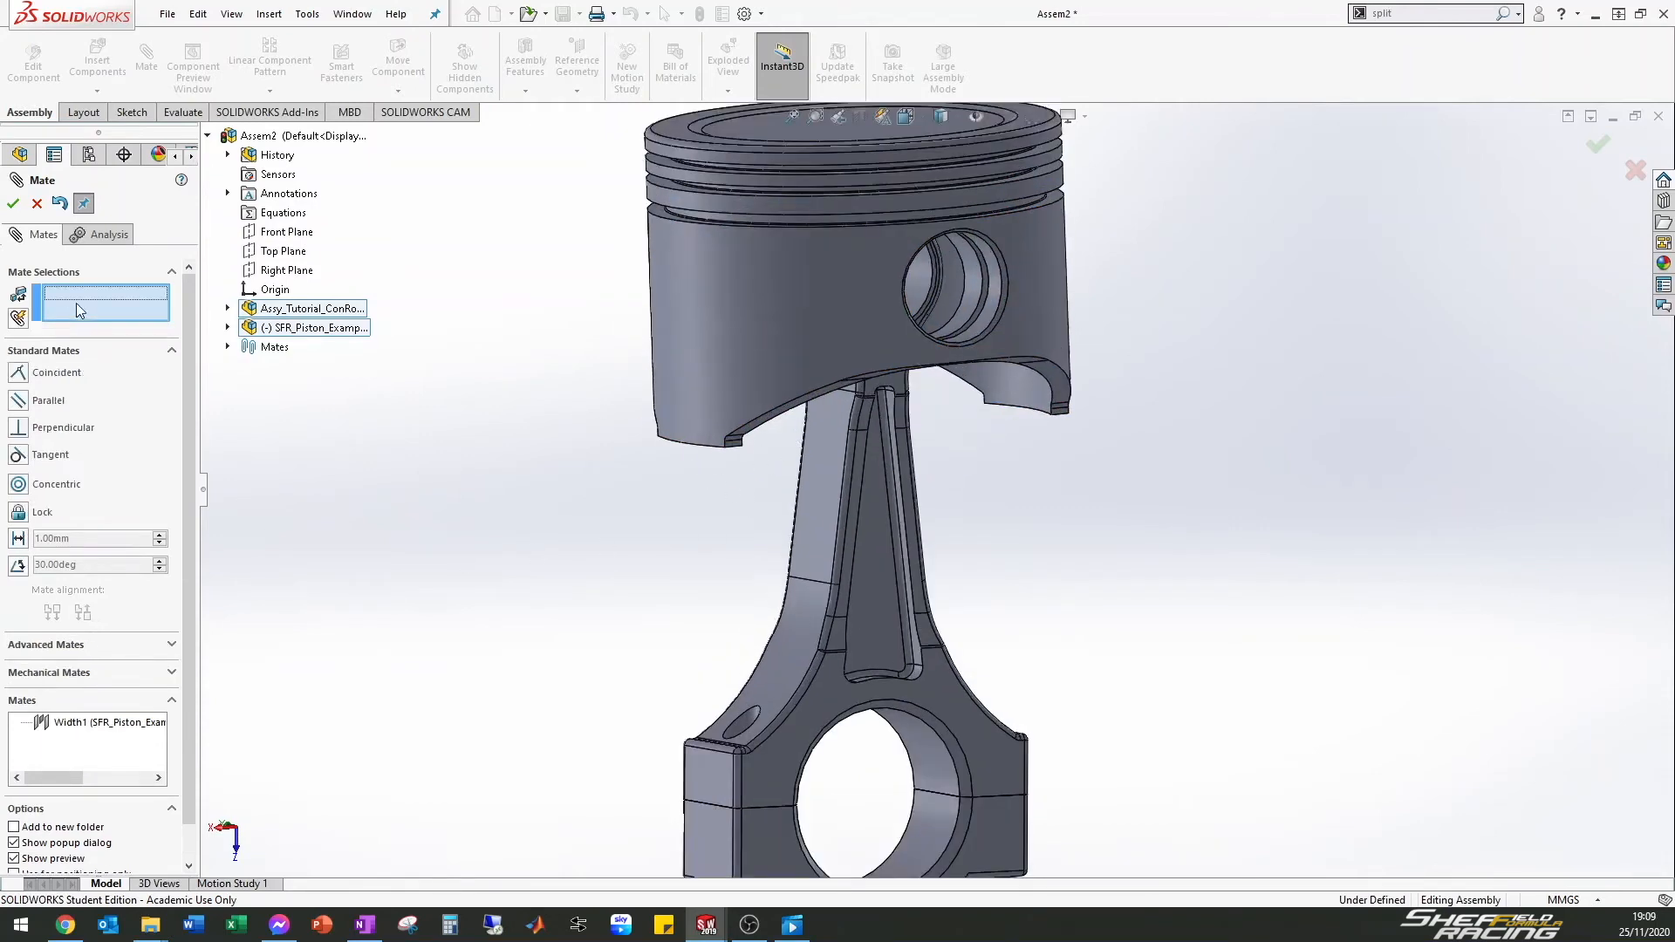
click(229, 309)
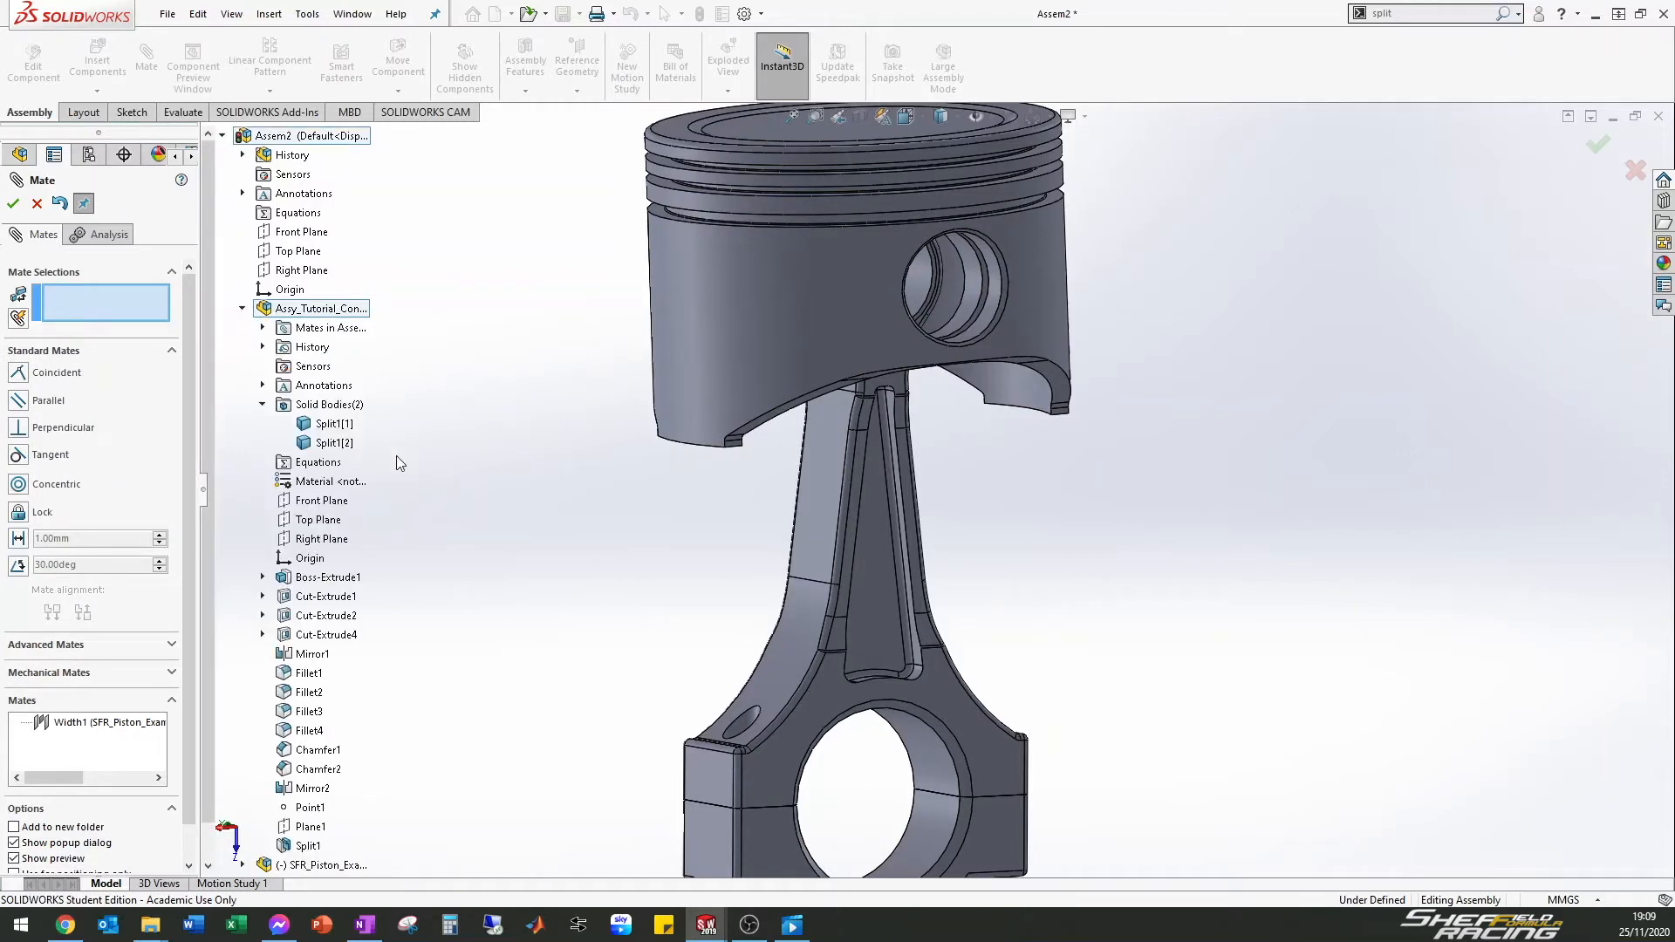
right_click(312, 504)
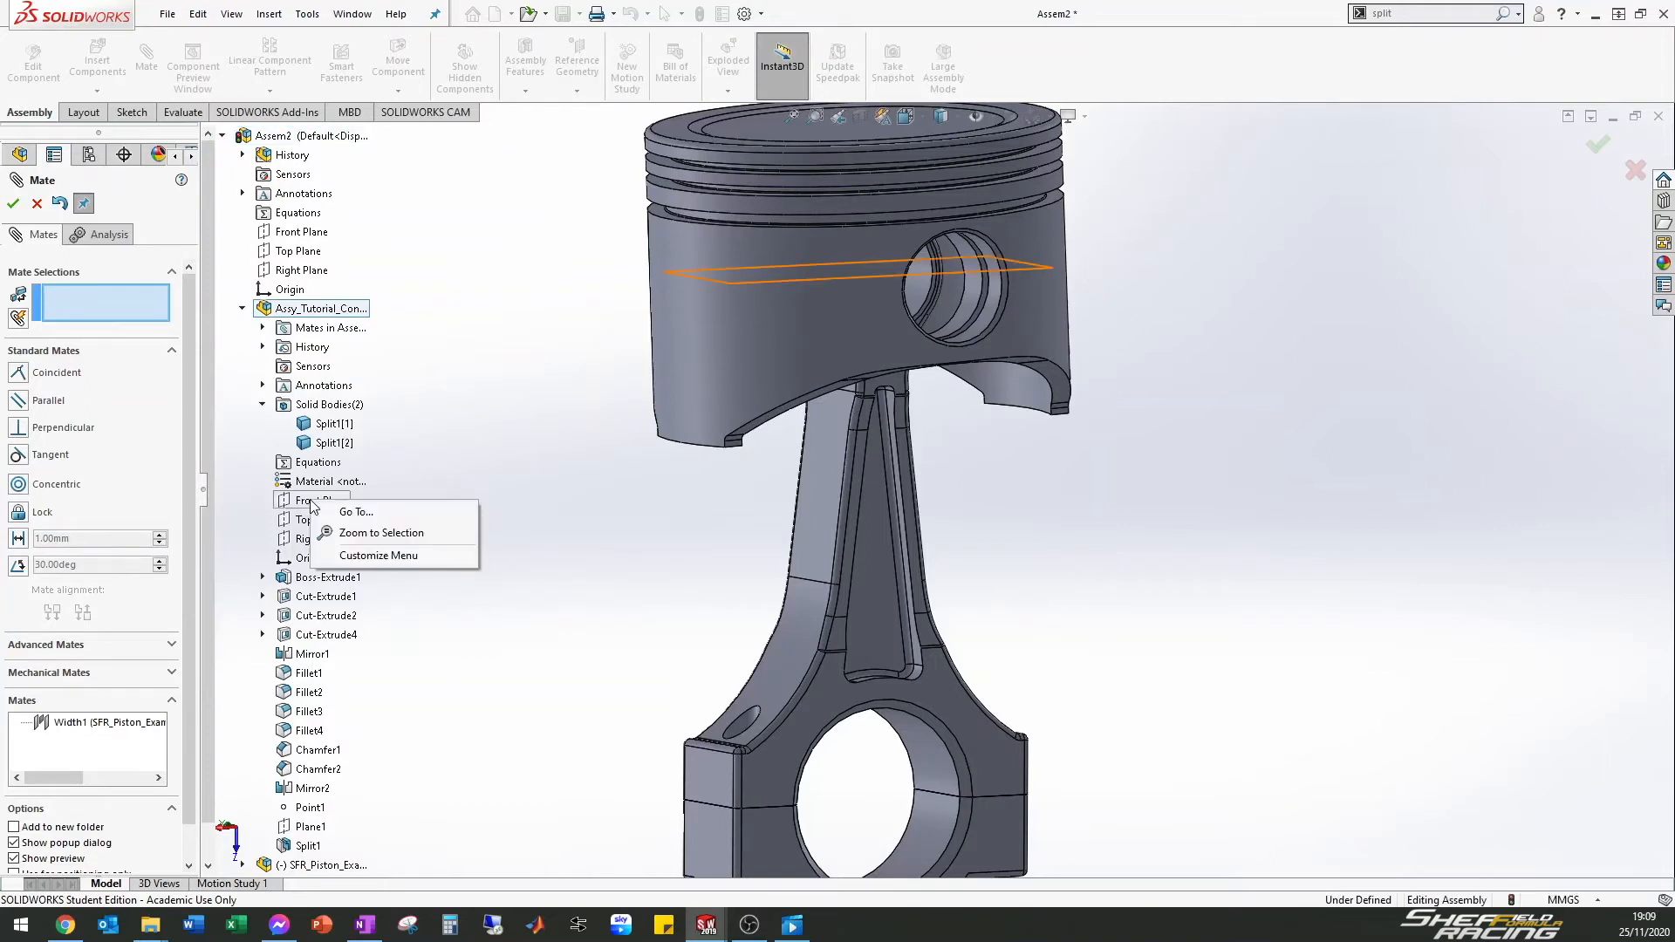
right_click(300, 521)
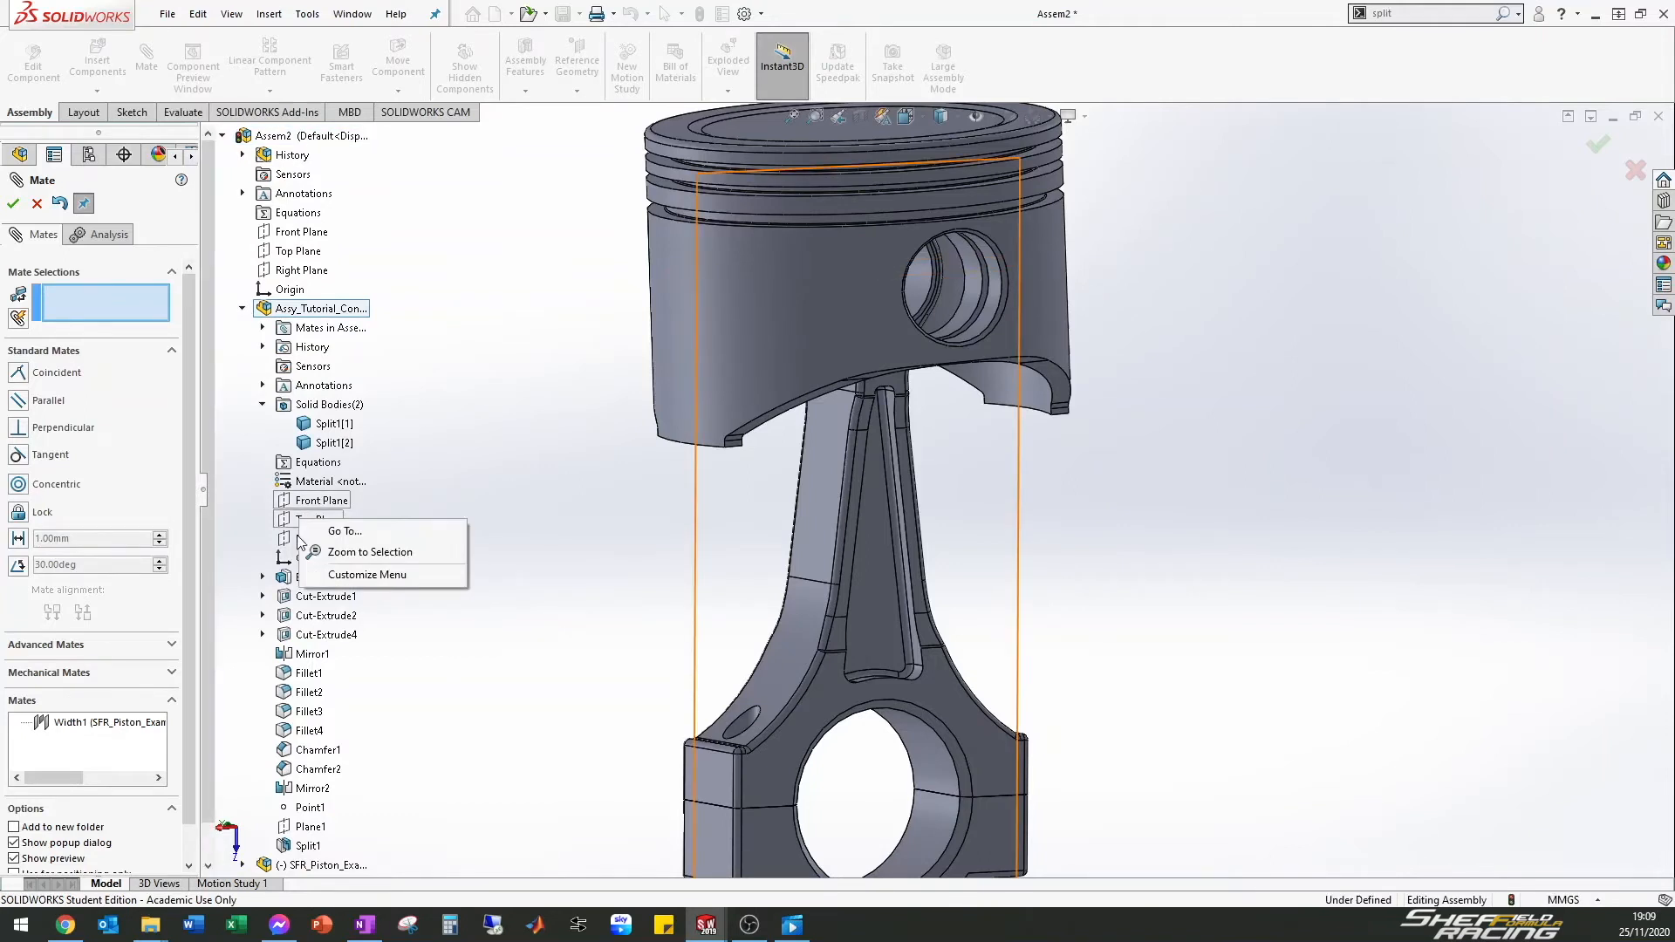
right_click(301, 541)
key(Escape)
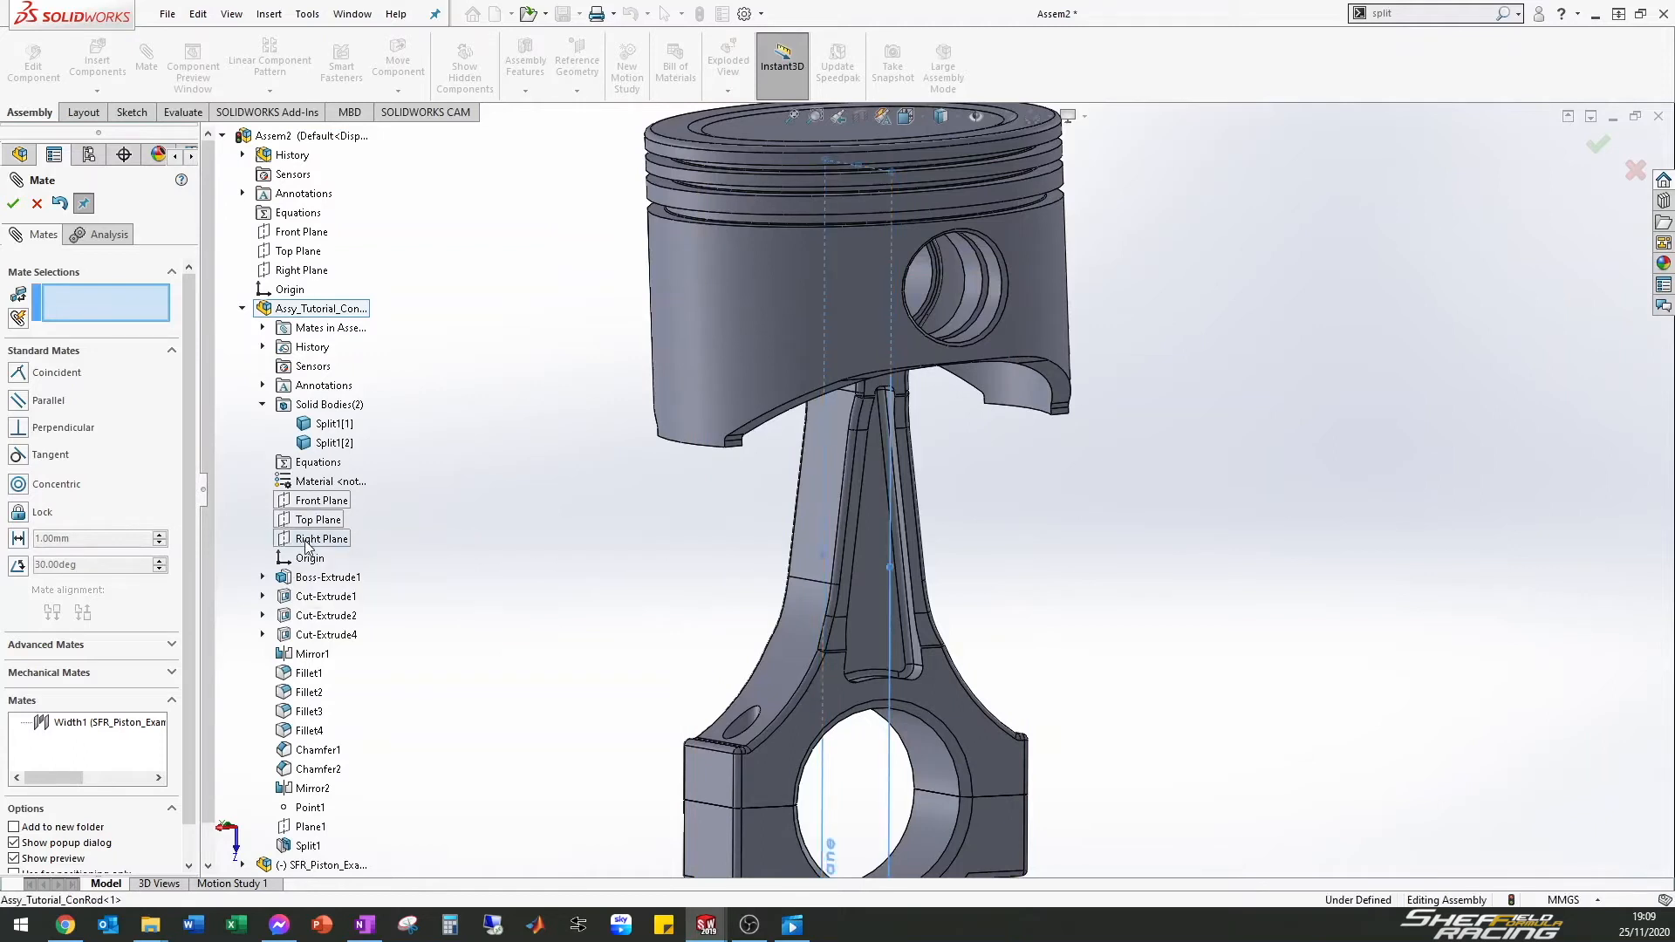
click(330, 541)
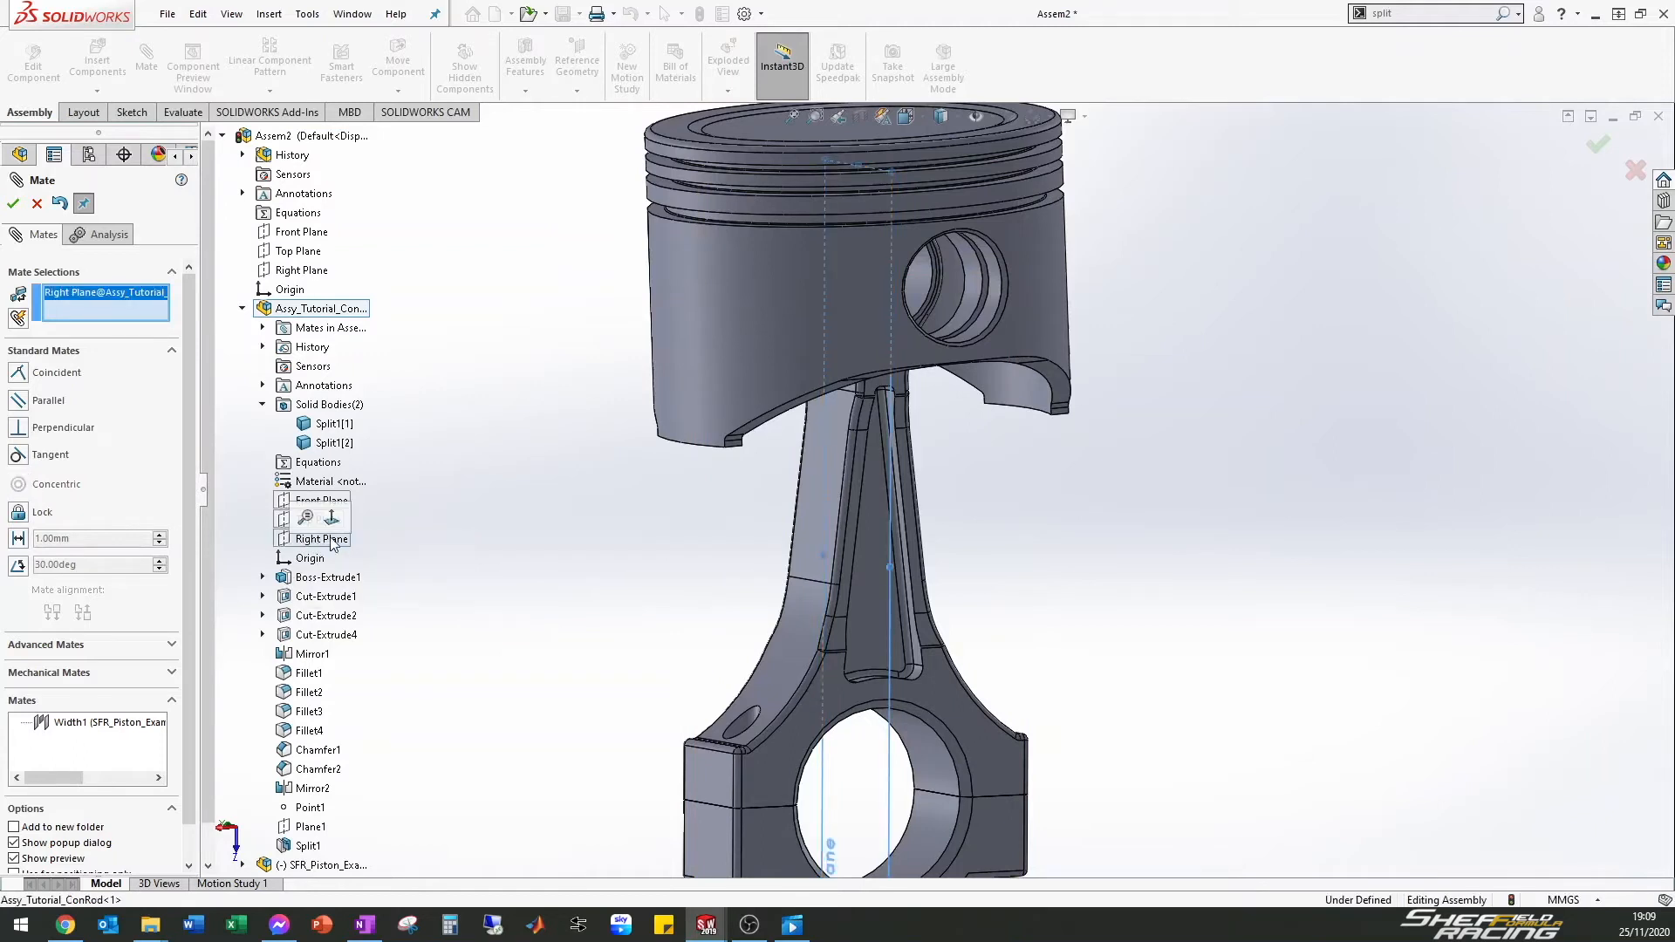
click(243, 308)
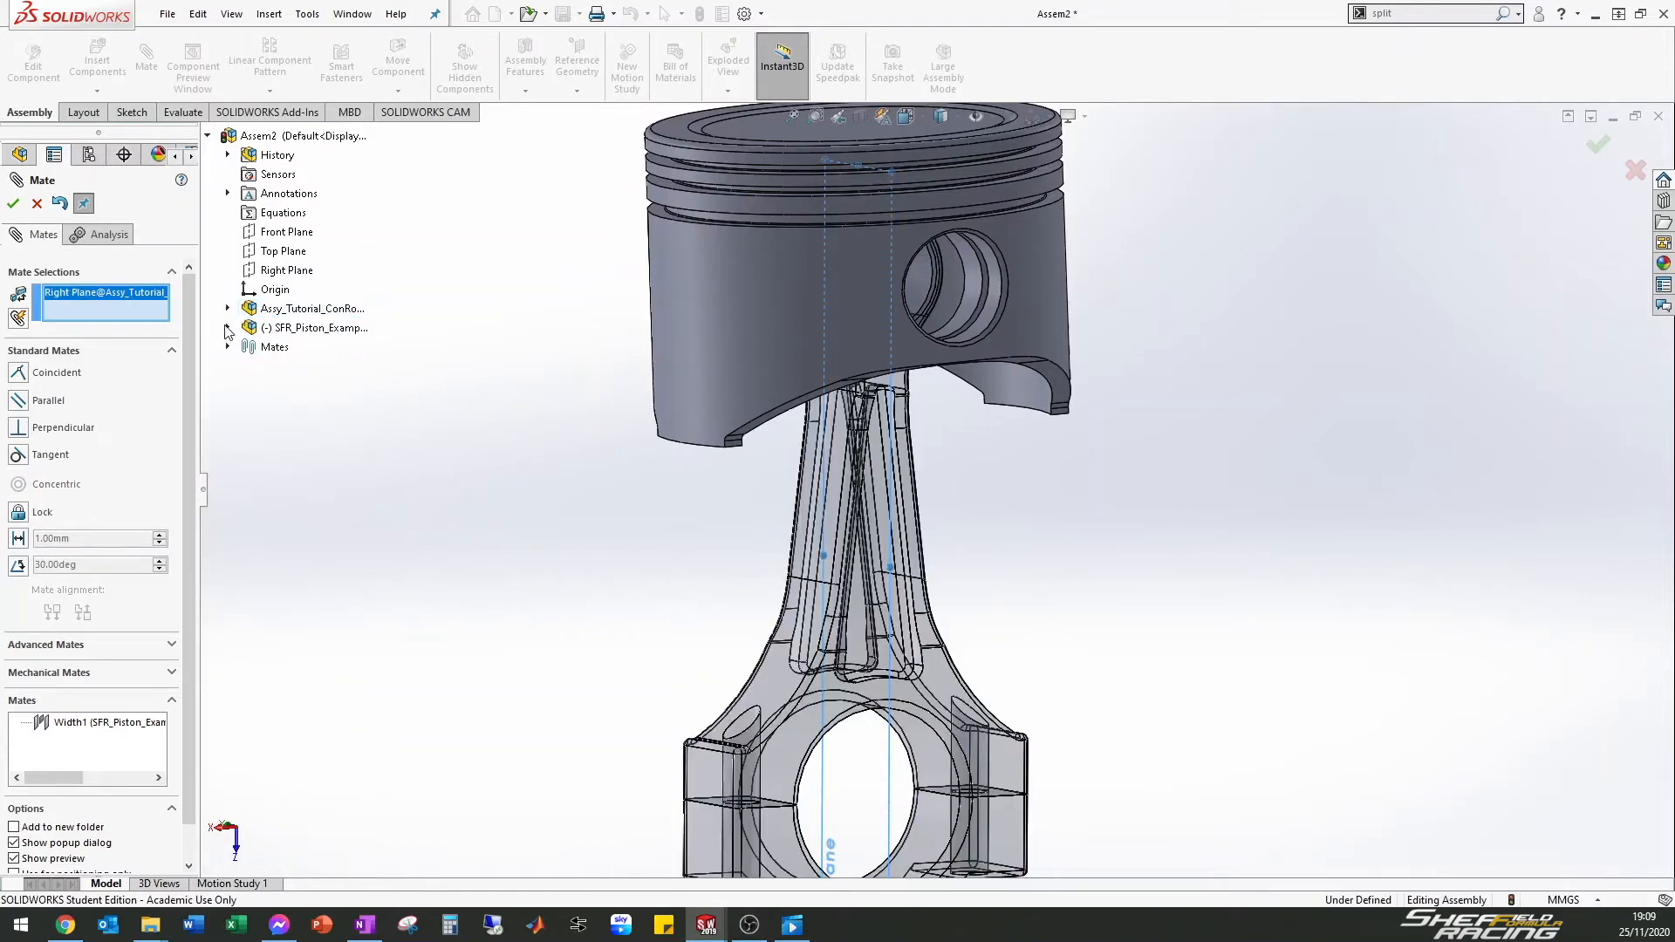
Add the piston's Front Plane as the second mate selection and try a Parallel relation between the two planes
click(228, 328)
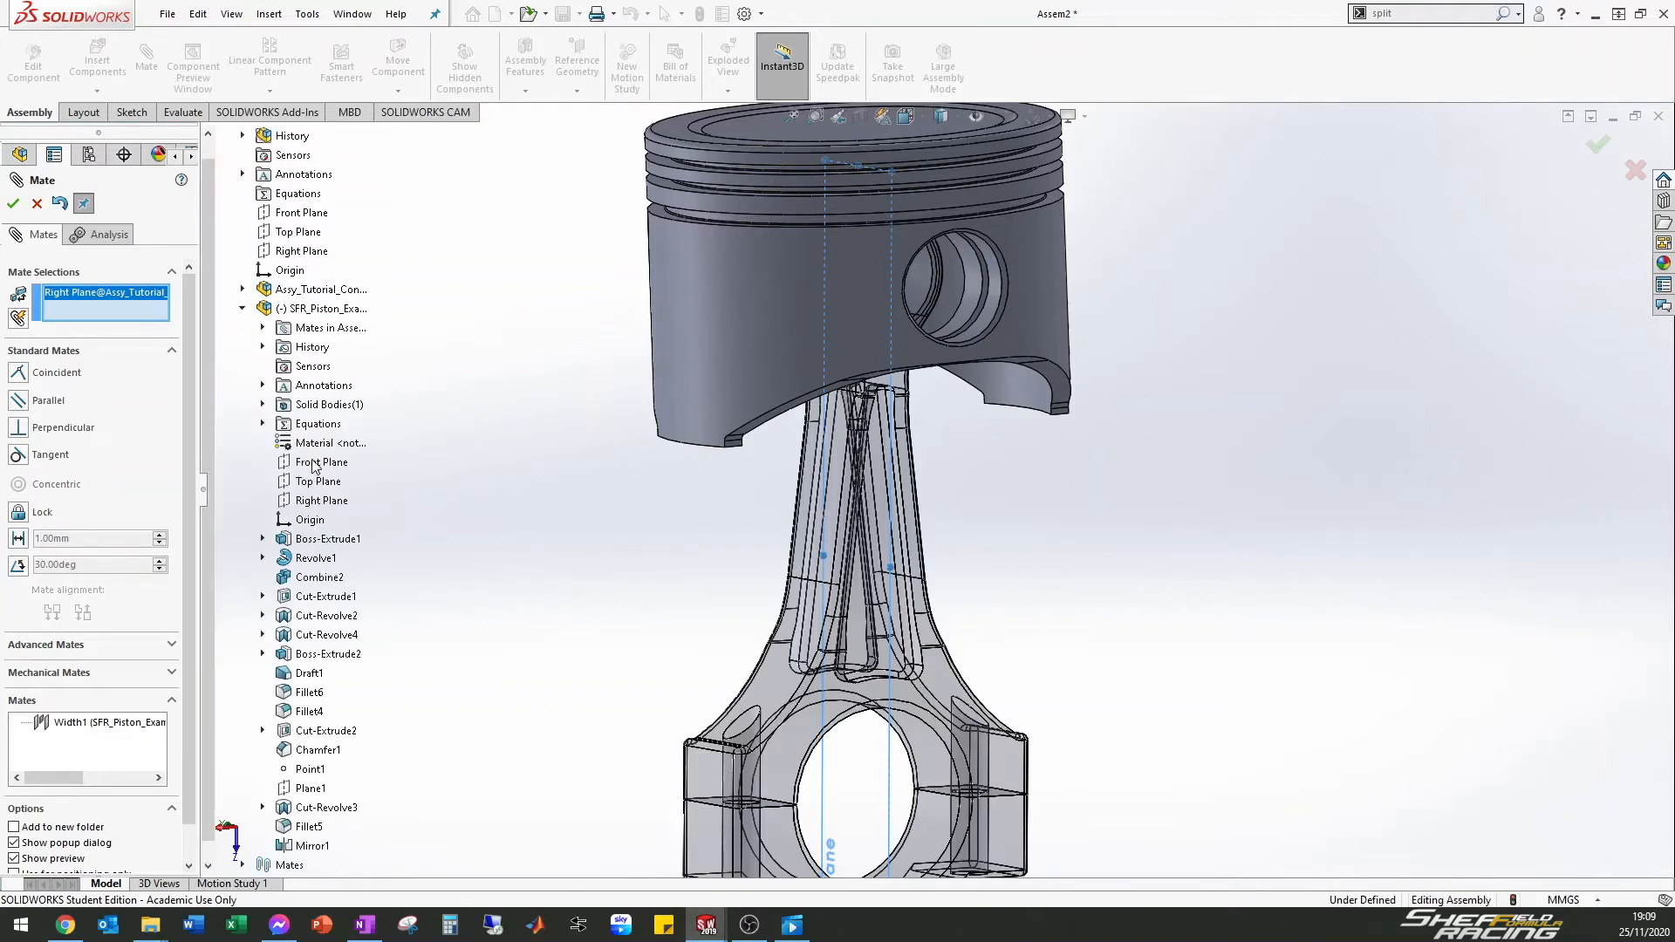
right_click(315, 465)
key(Escape)
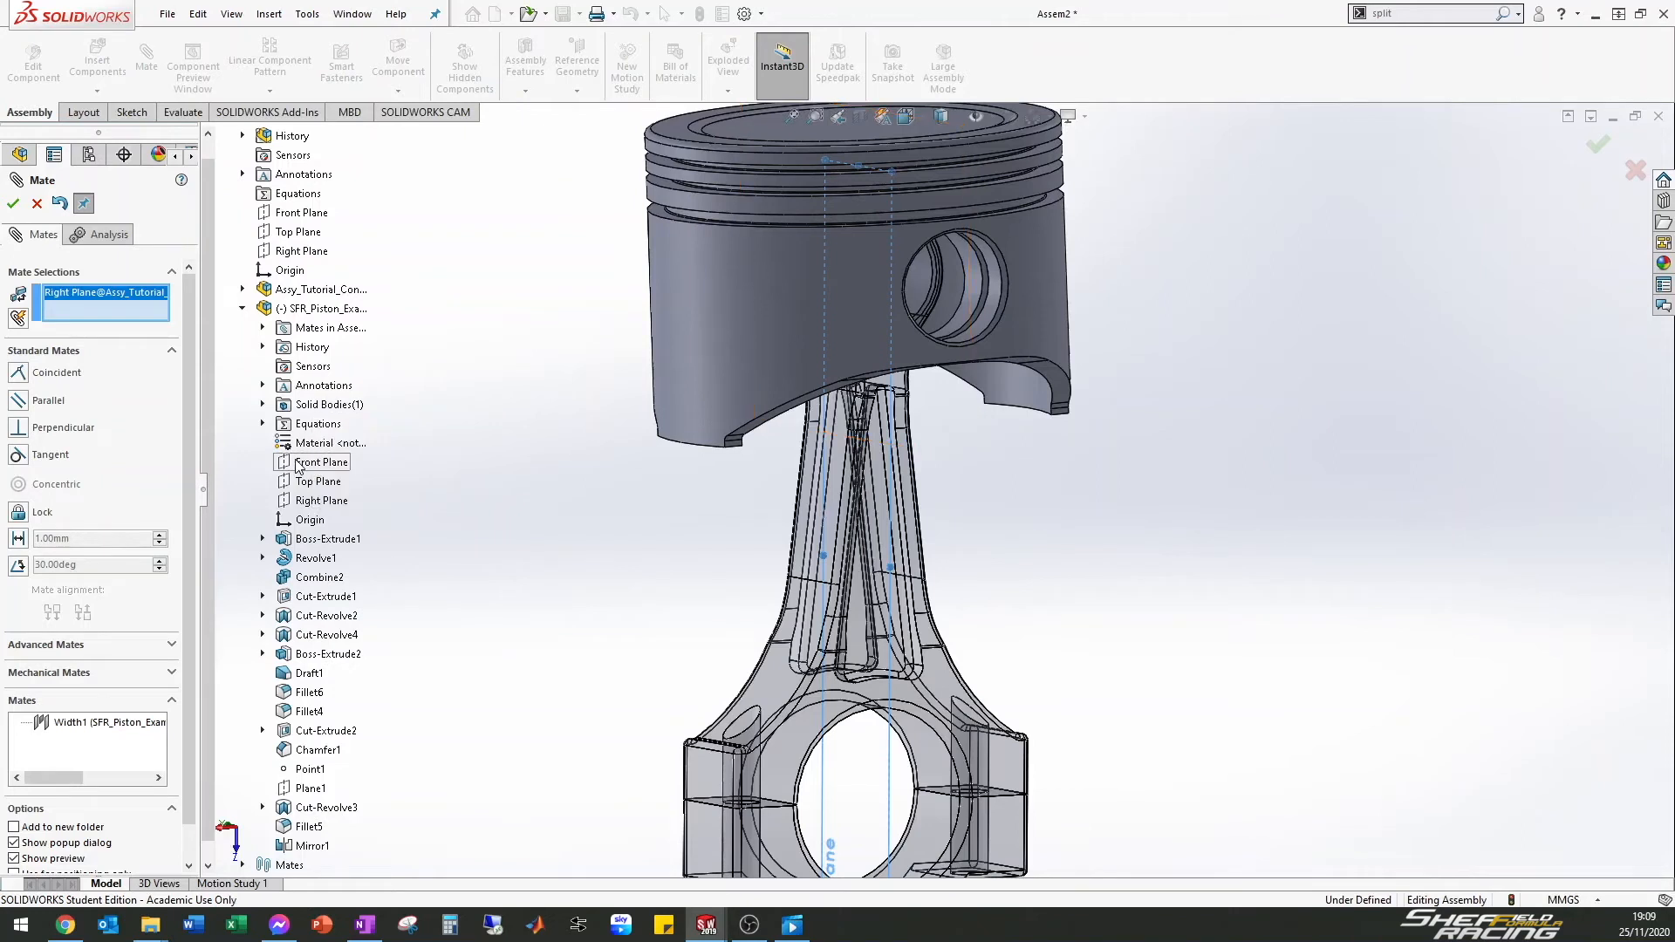
click(310, 465)
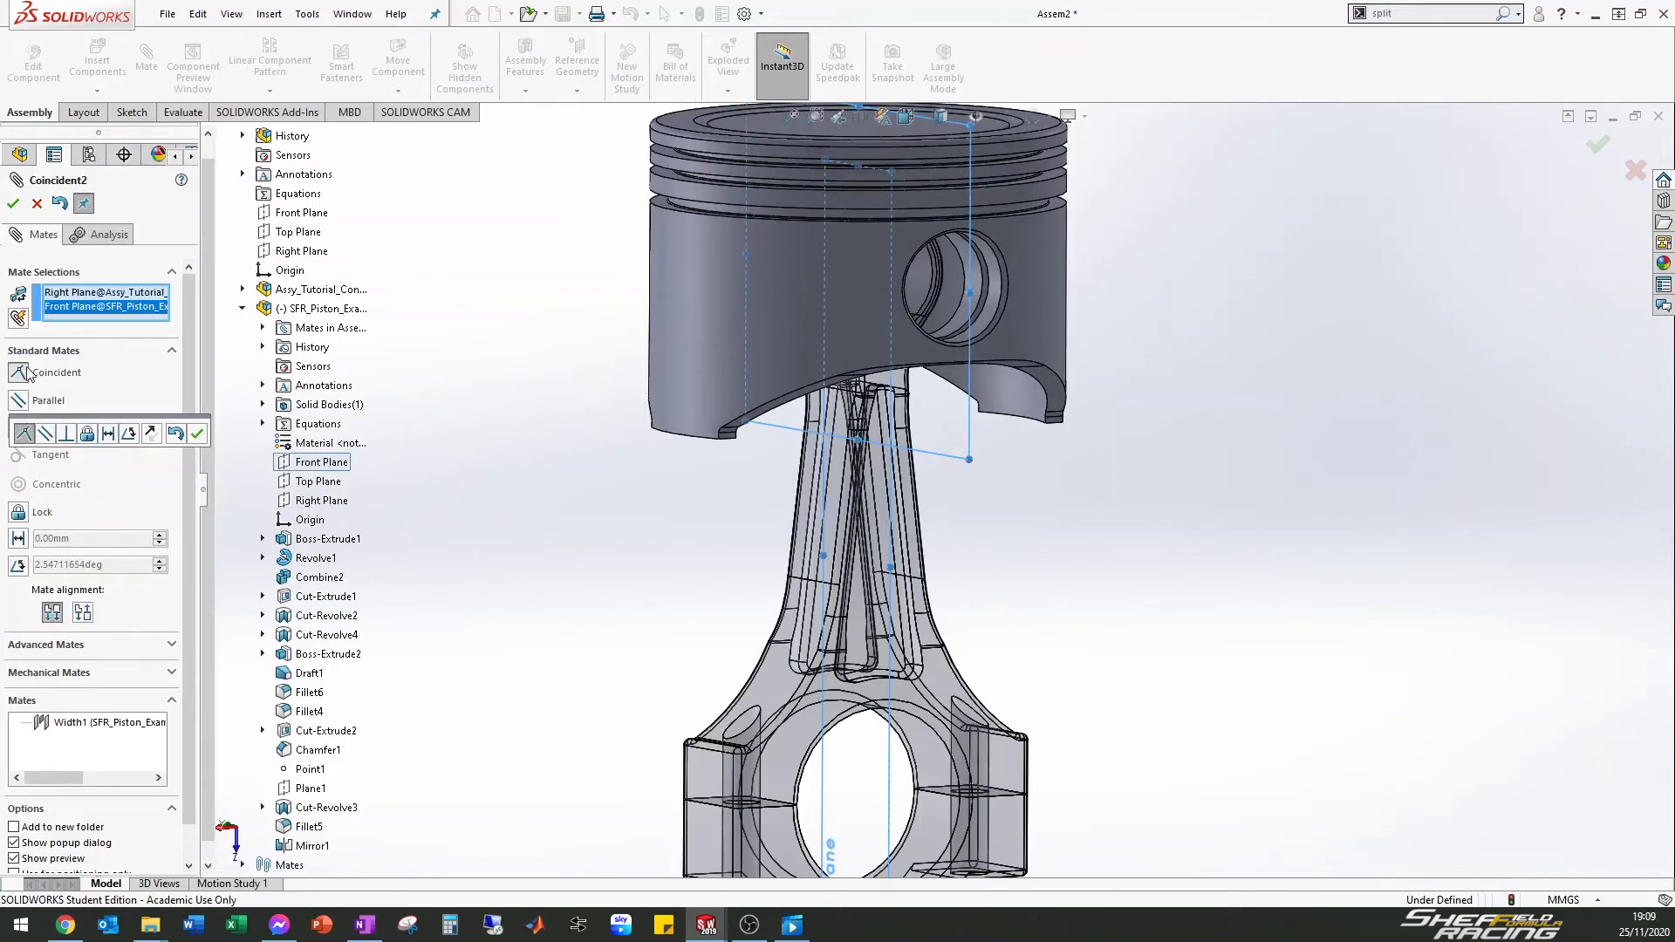
click(17, 400)
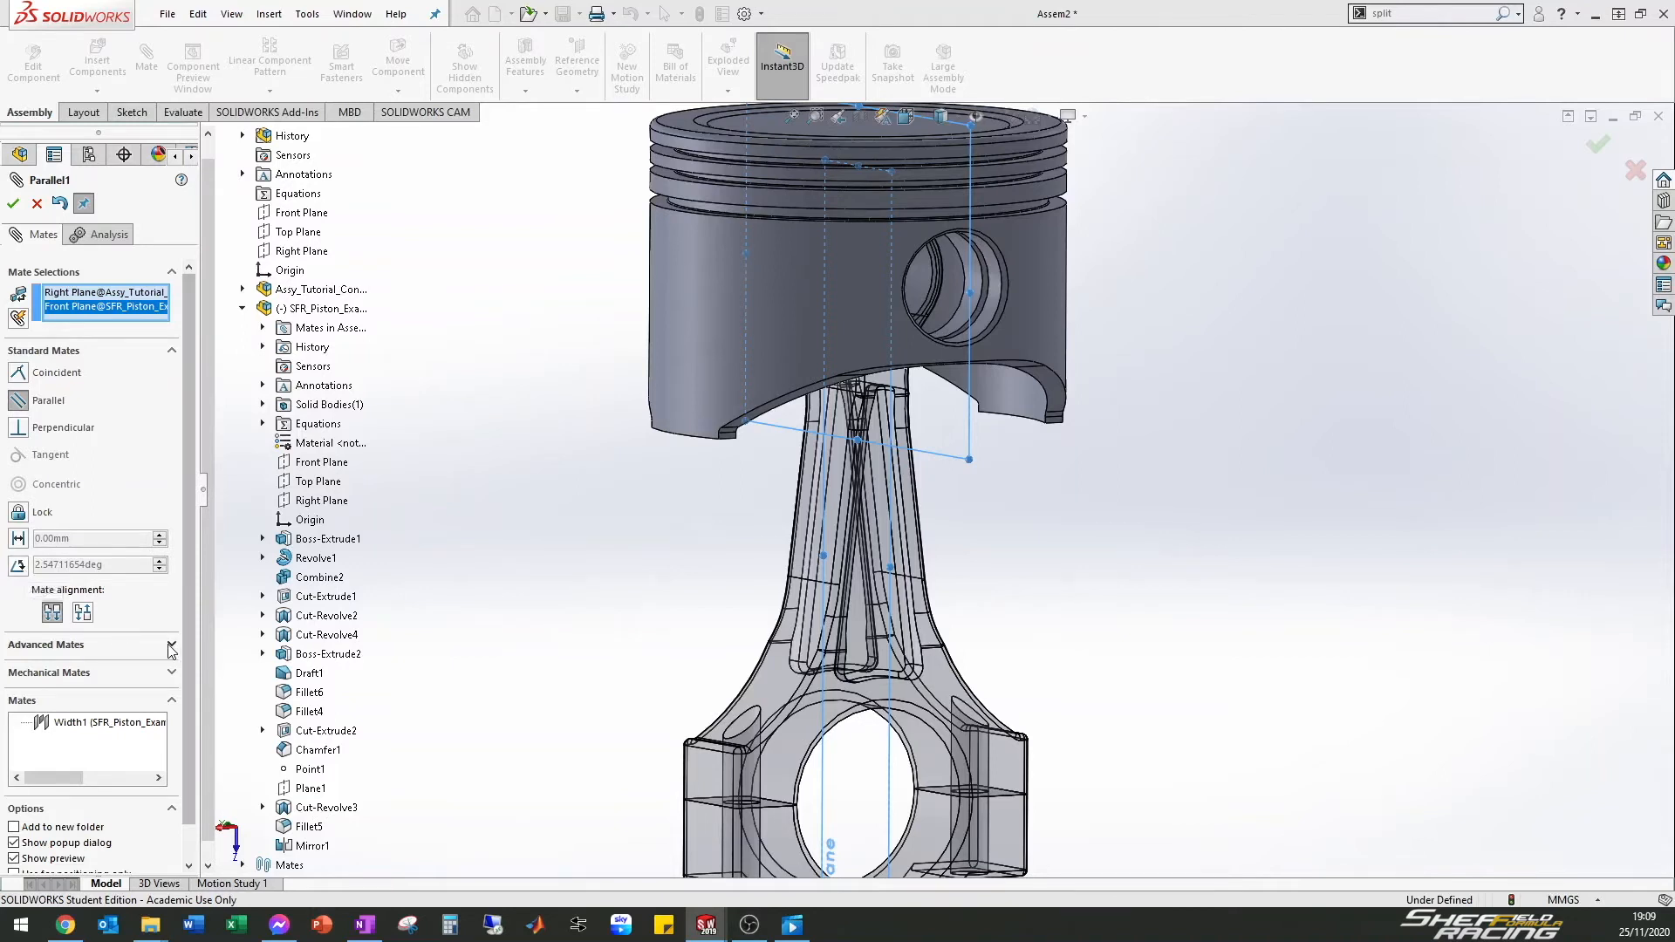
Apply an advanced limit Angle mate to the two planes: 30° angle, 30° maximum and -30° minimum
click(69, 644)
click(17, 560)
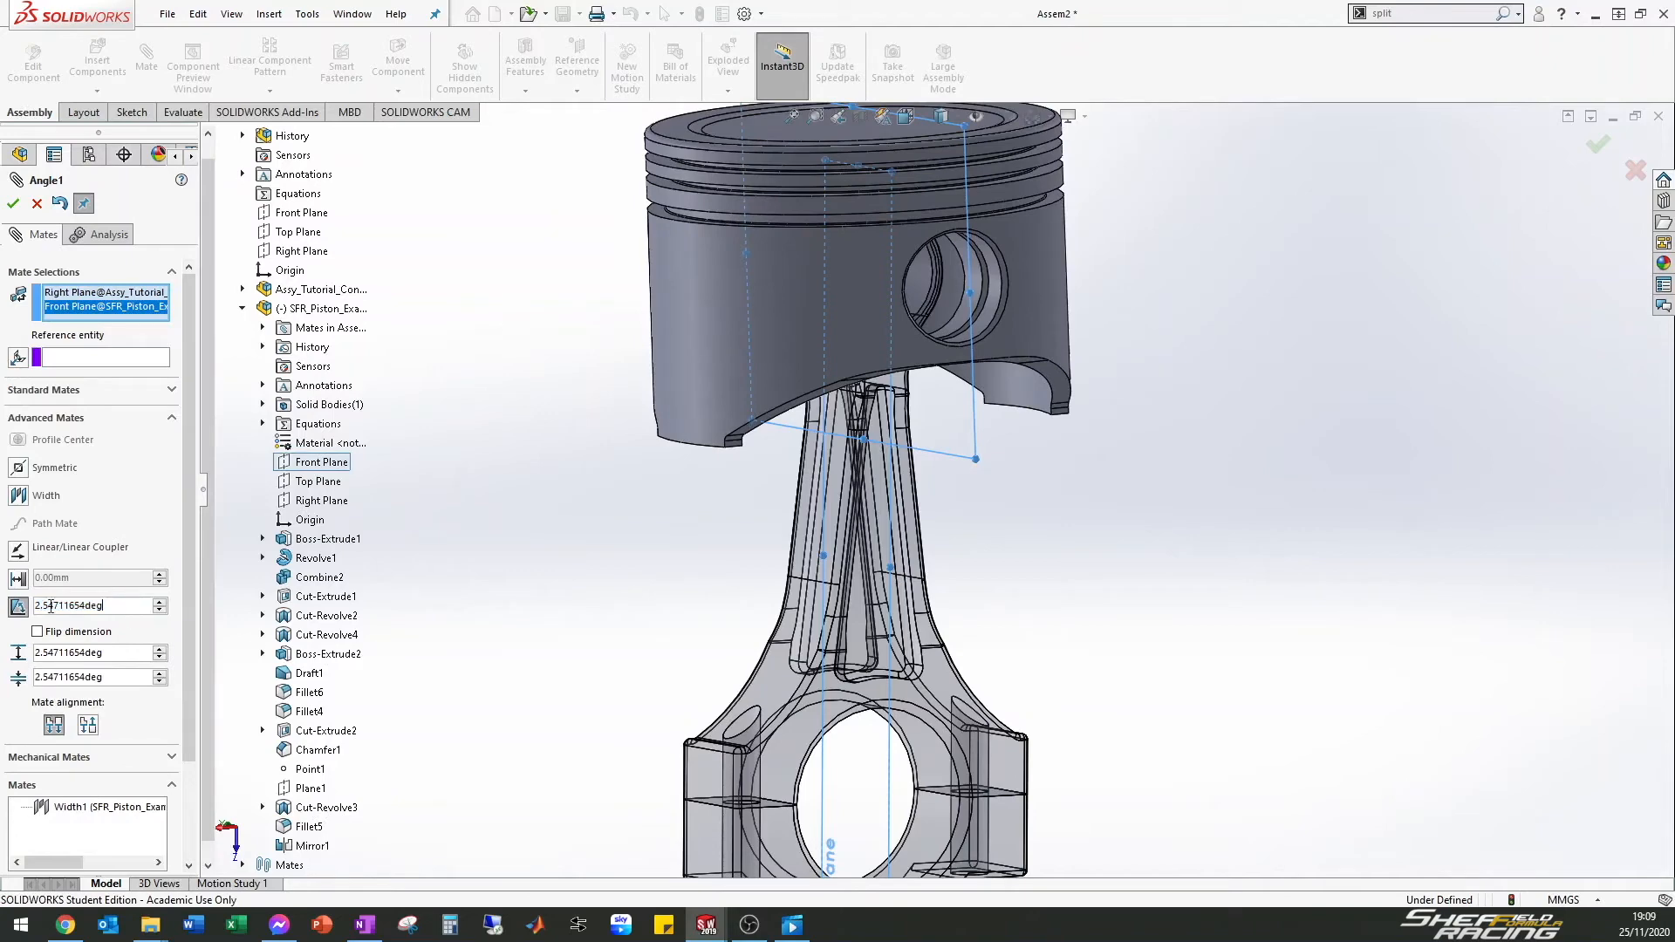
text(30.00deg)
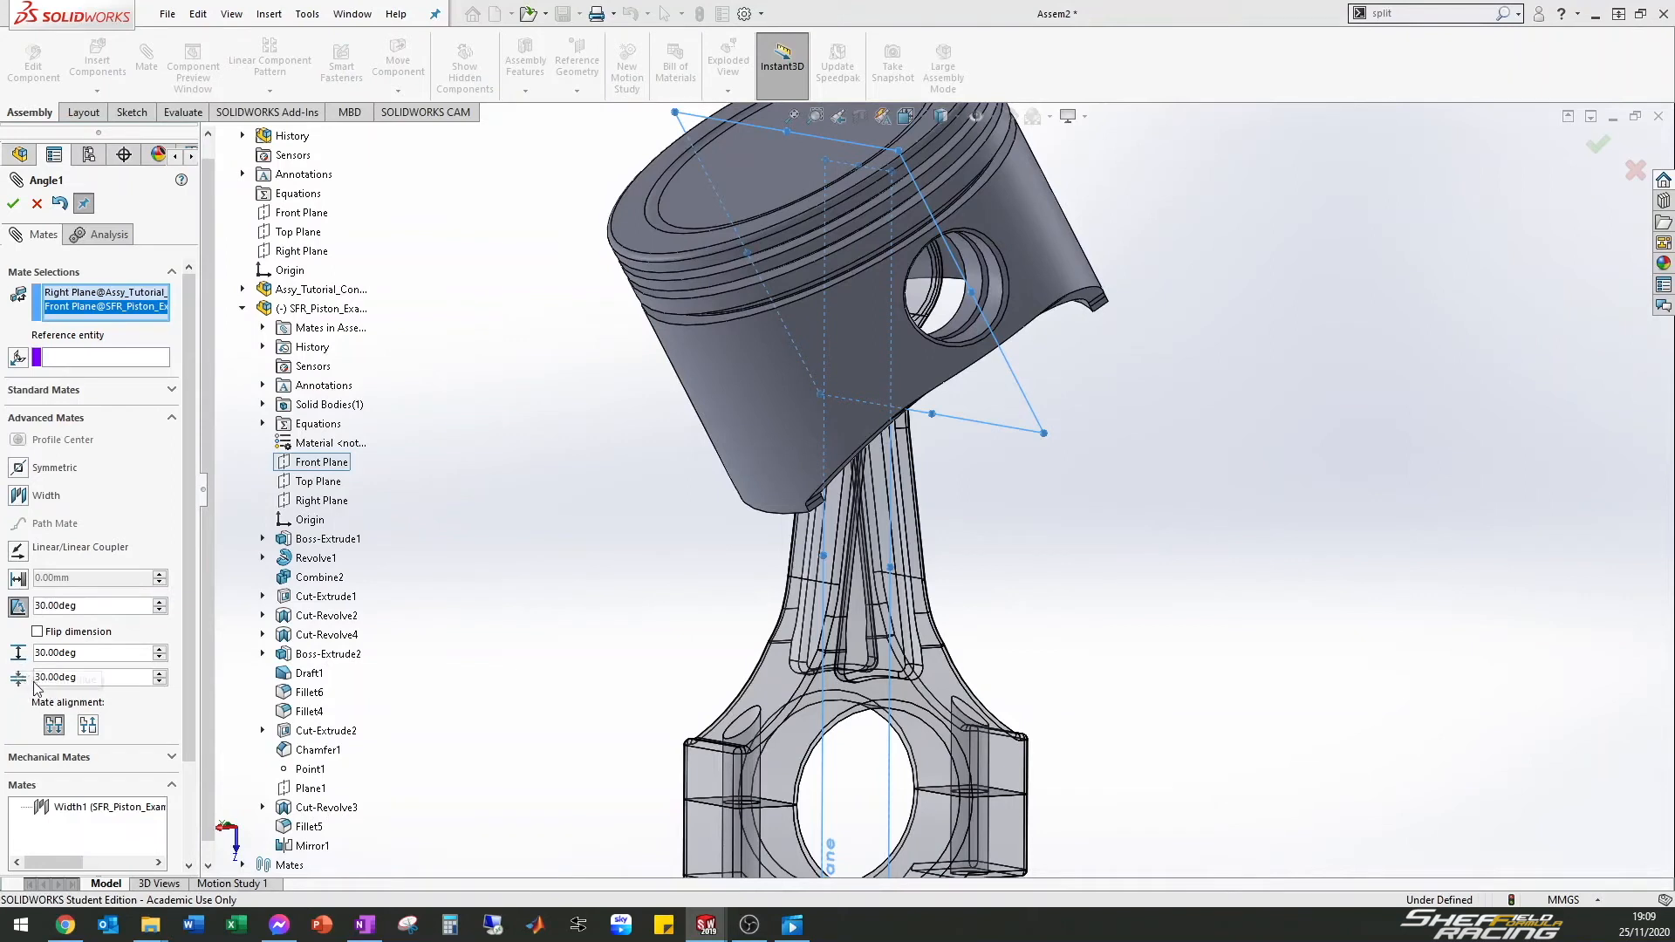
click(34, 678)
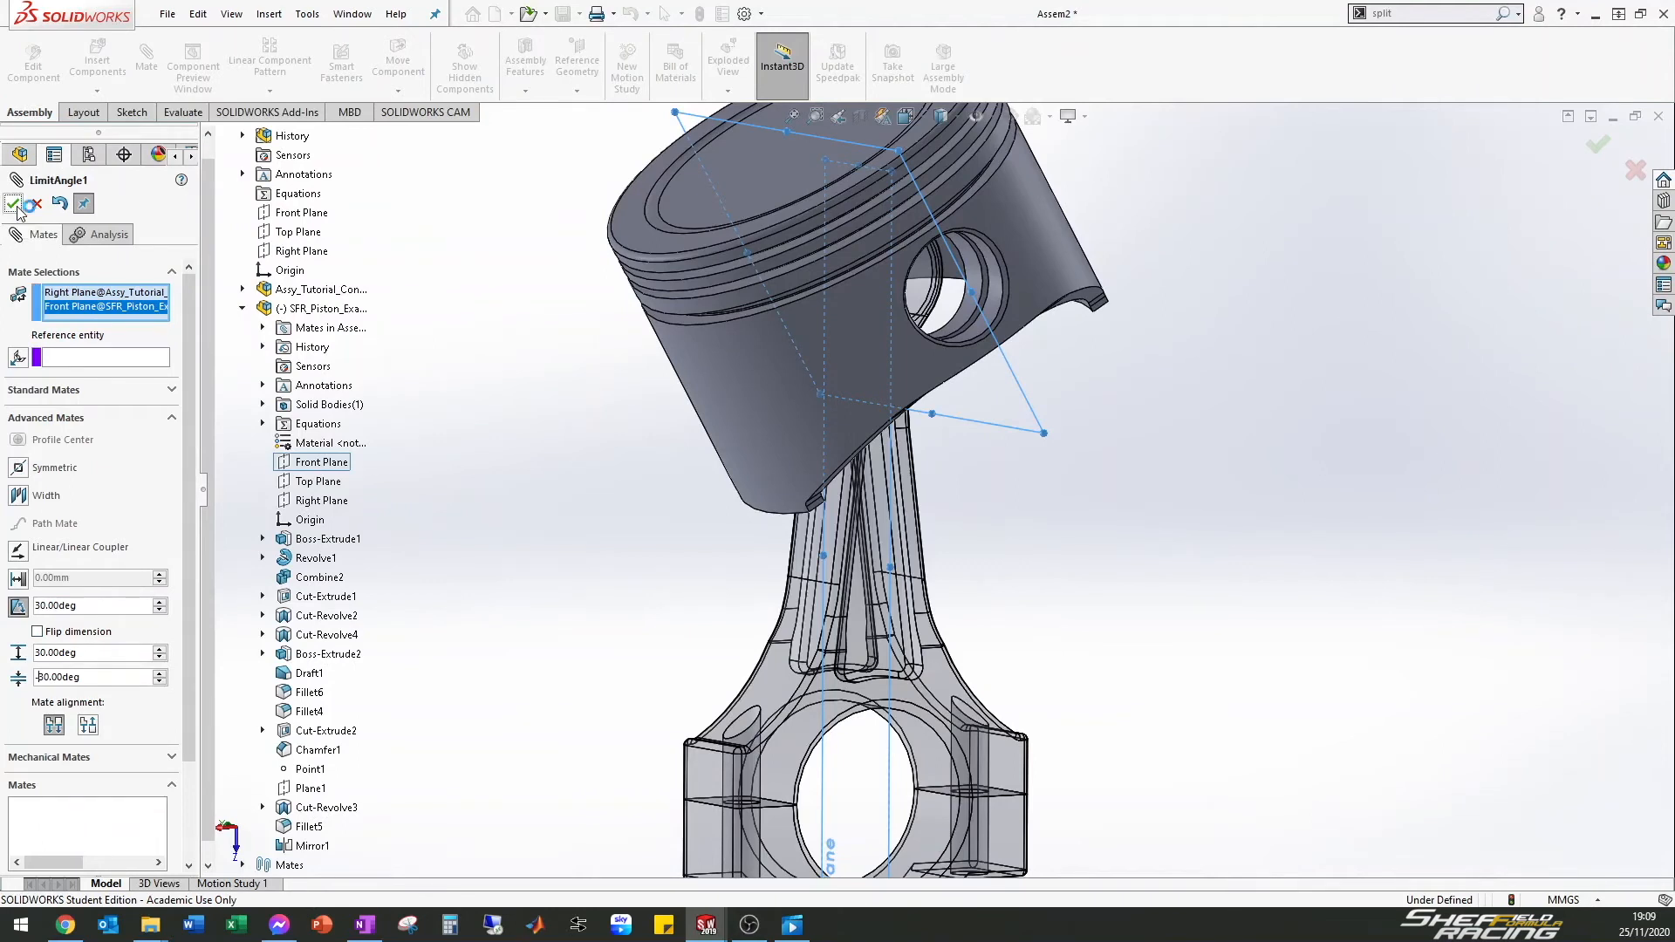
text(-)
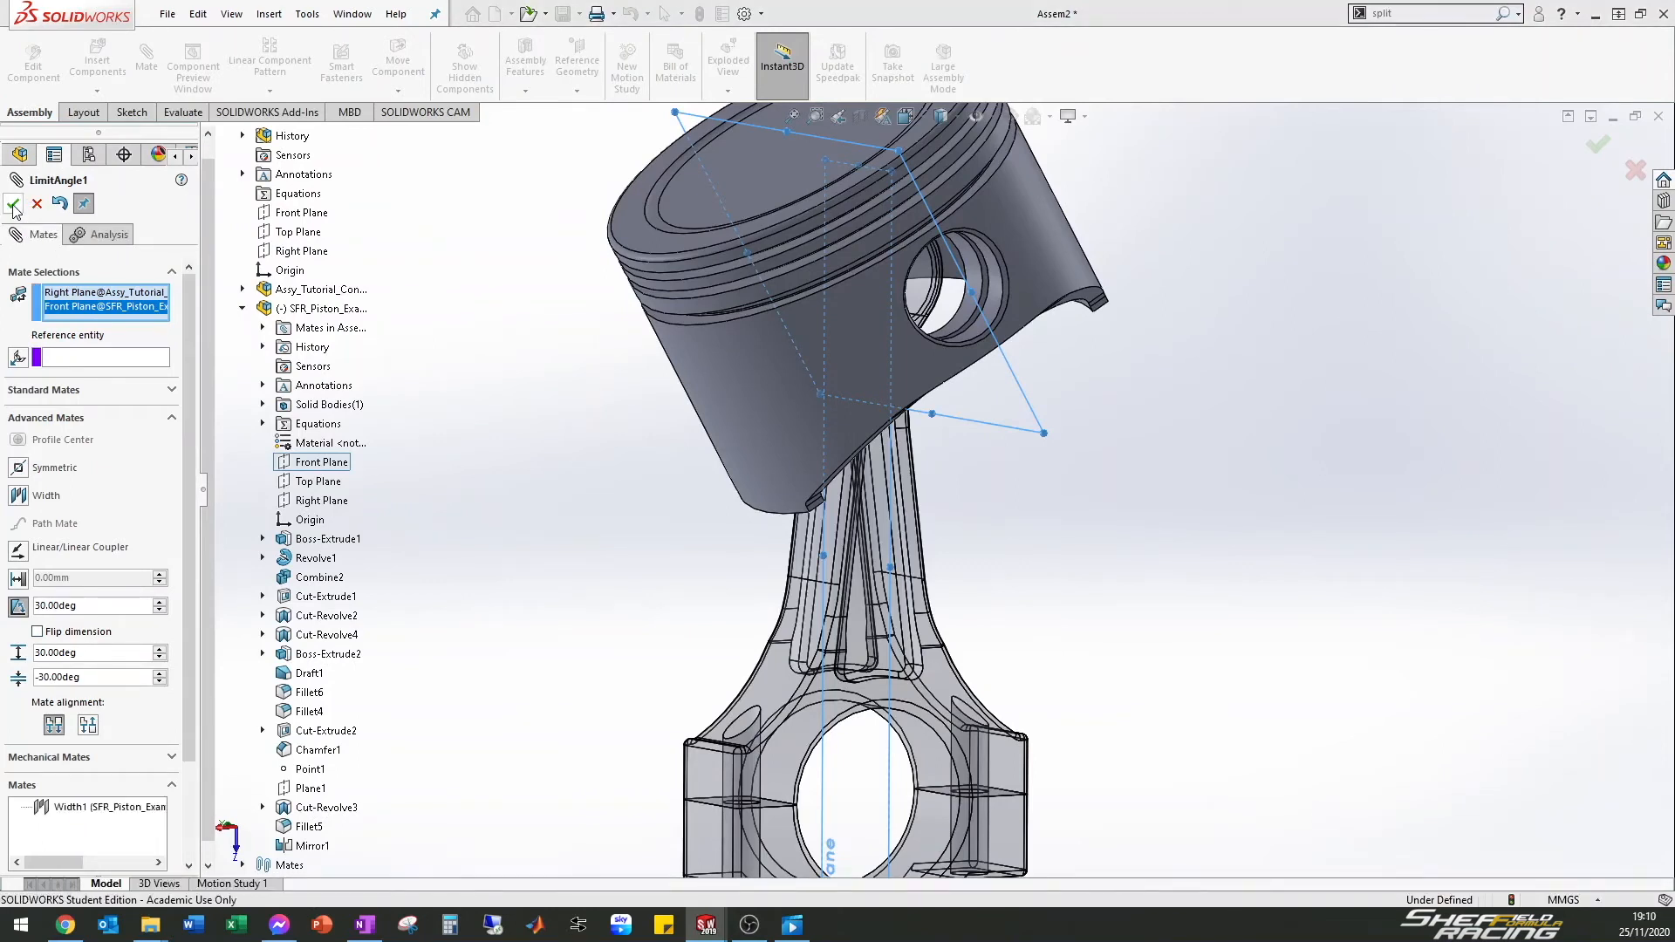
click(13, 204)
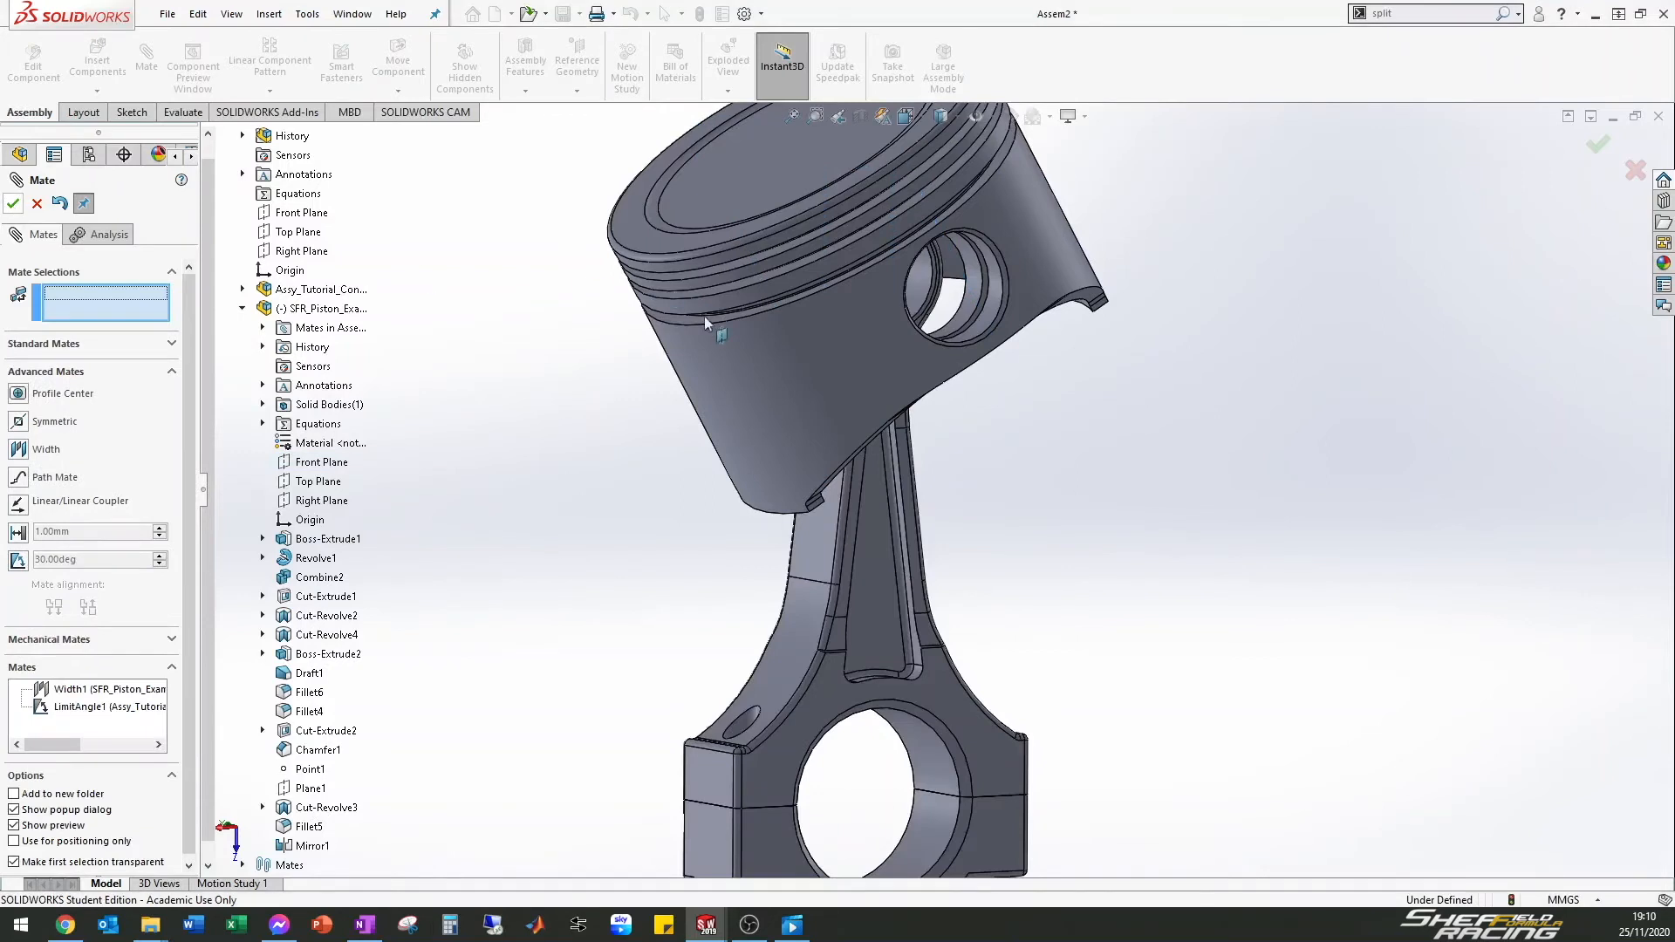
Swing the piston both ways about the pin axis to test the angle limits, and finish mating
click(731, 384)
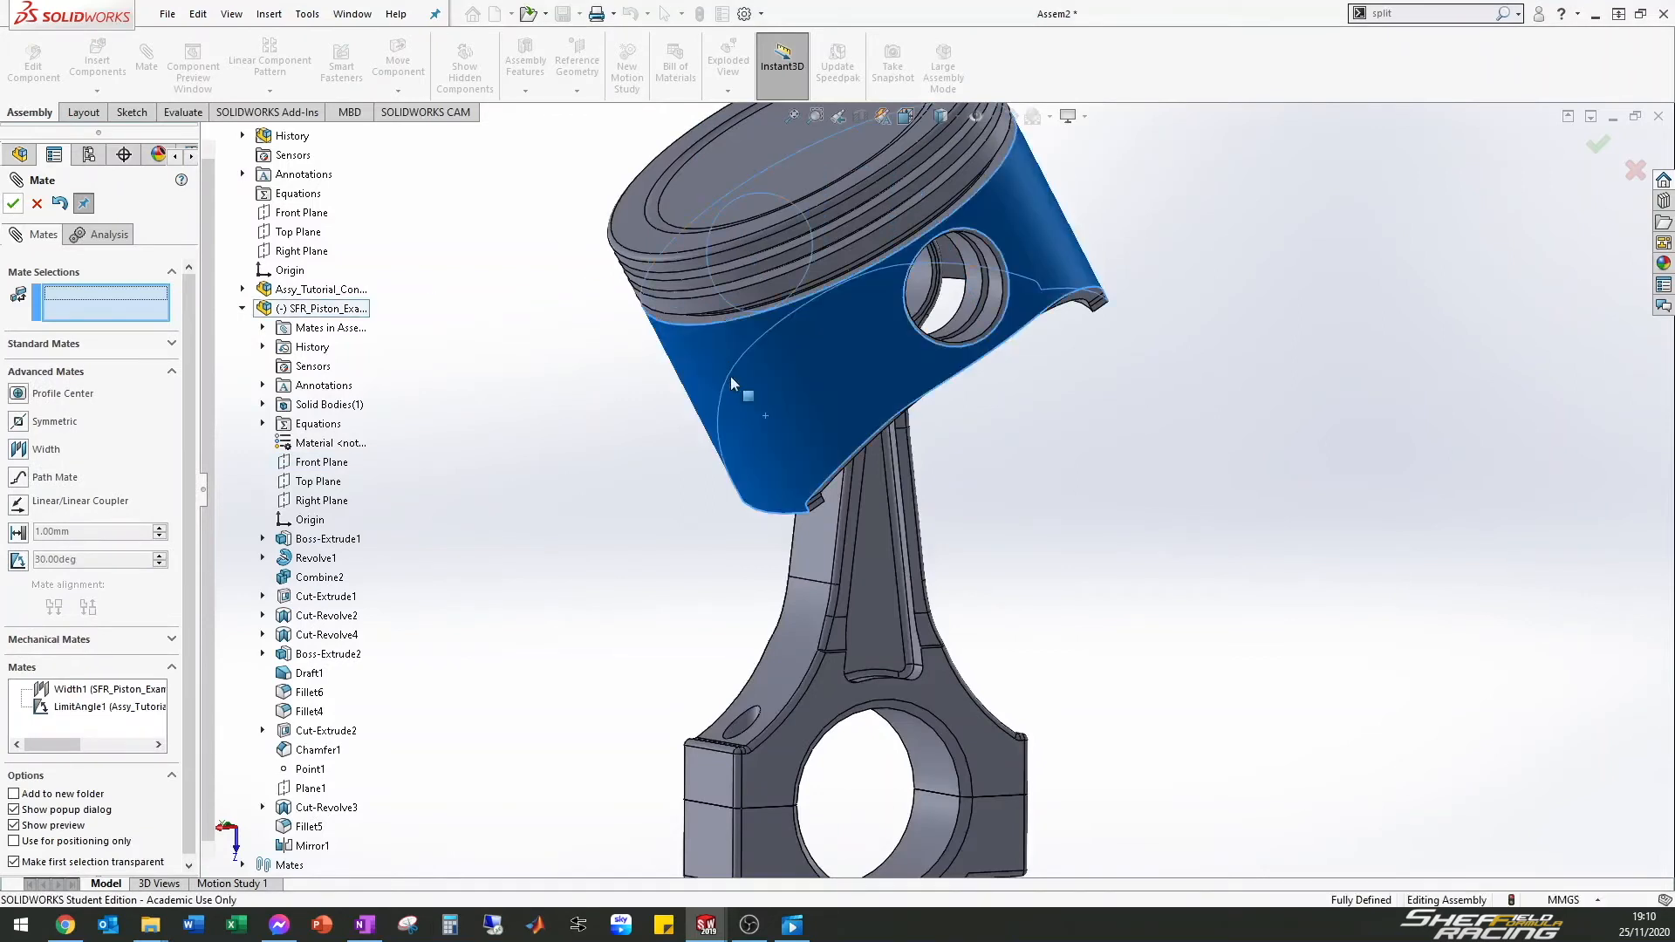
drag(721, 173, 711, 275)
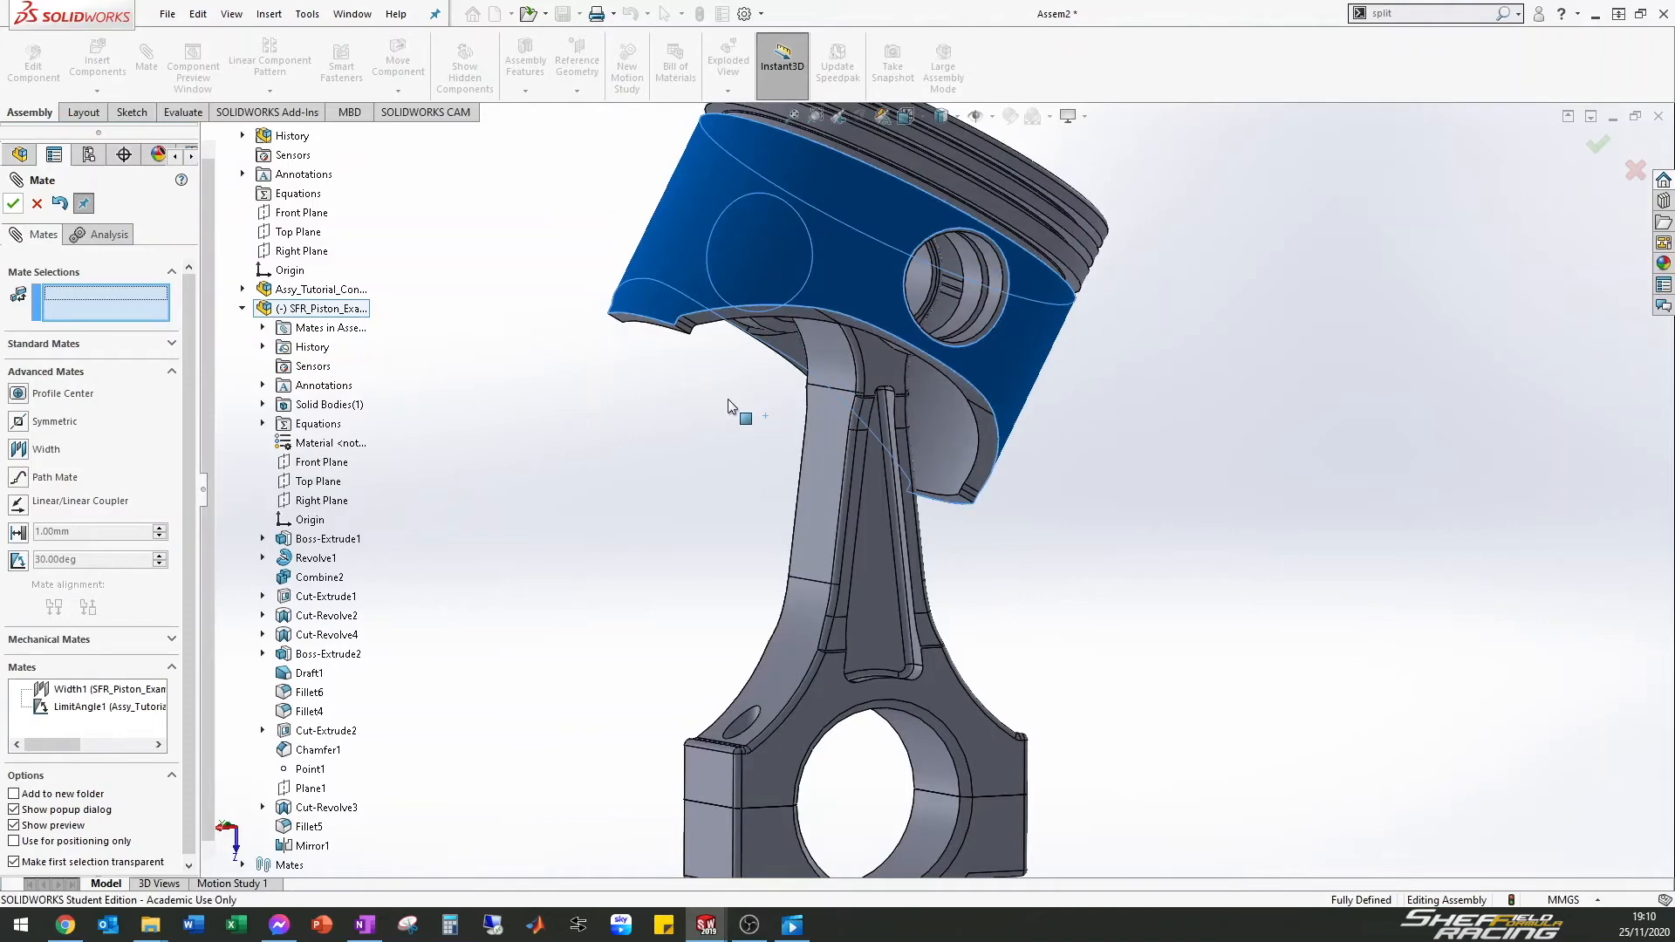
middle_drag(845, 586, 908, 436)
drag(683, 279, 684, 486)
drag(709, 541, 838, 628)
mouse_move(683, 435)
mouse_down()
mouse_move(673, 288)
mouse_move(656, 419)
mouse_move(670, 452)
mouse_up()
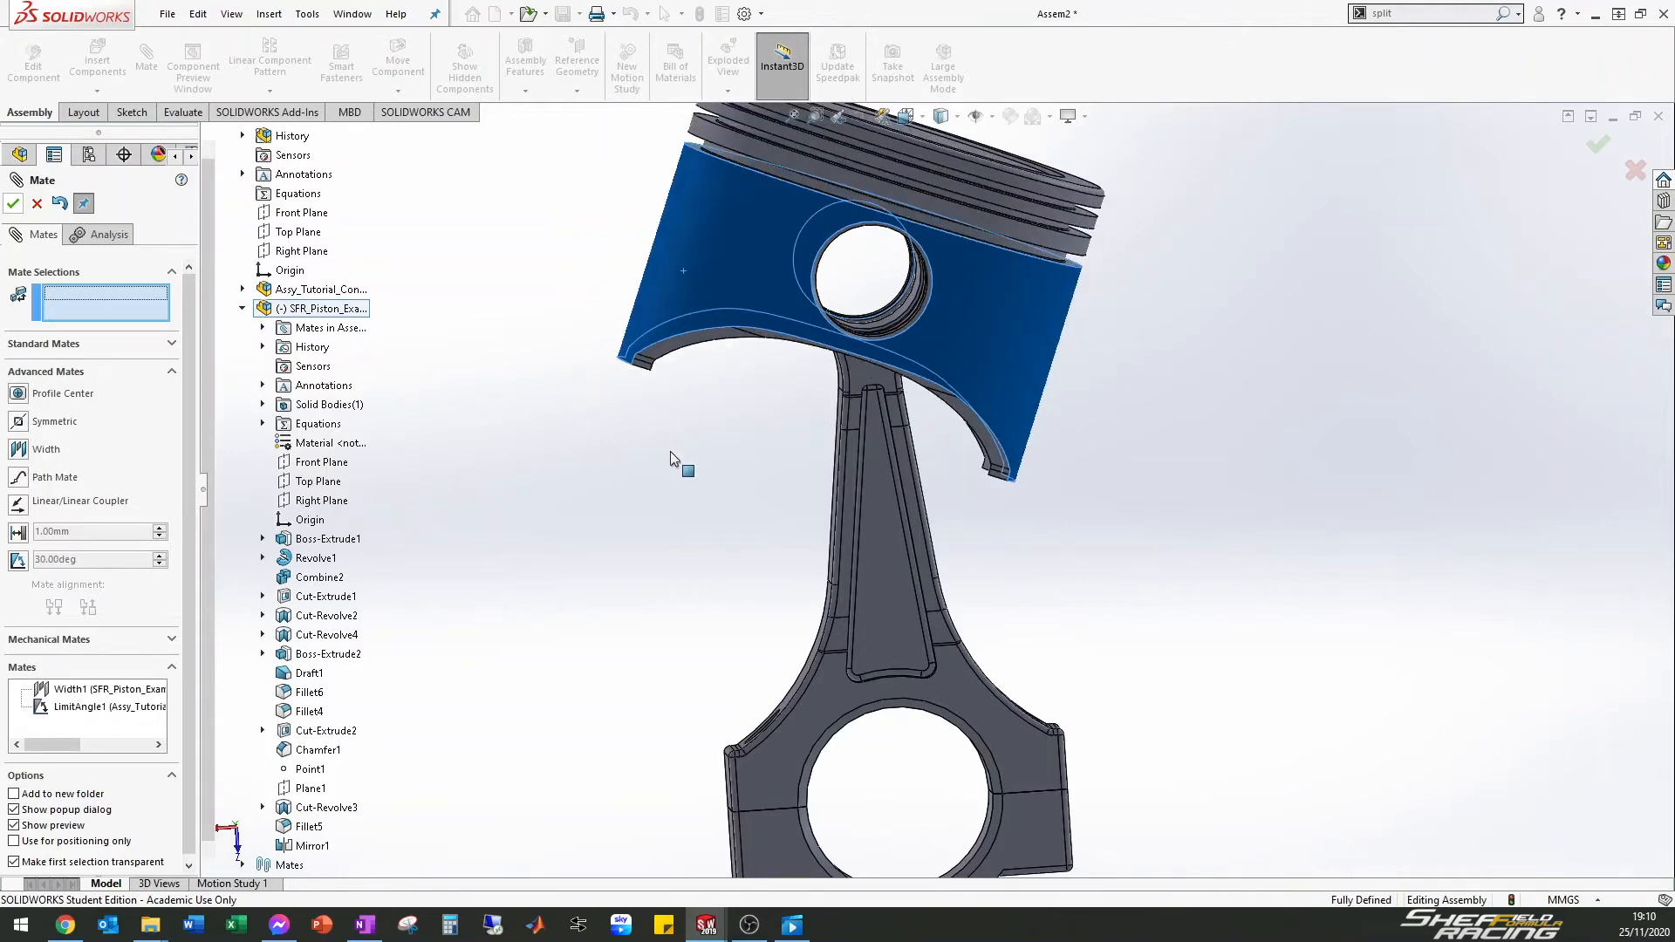
click(12, 205)
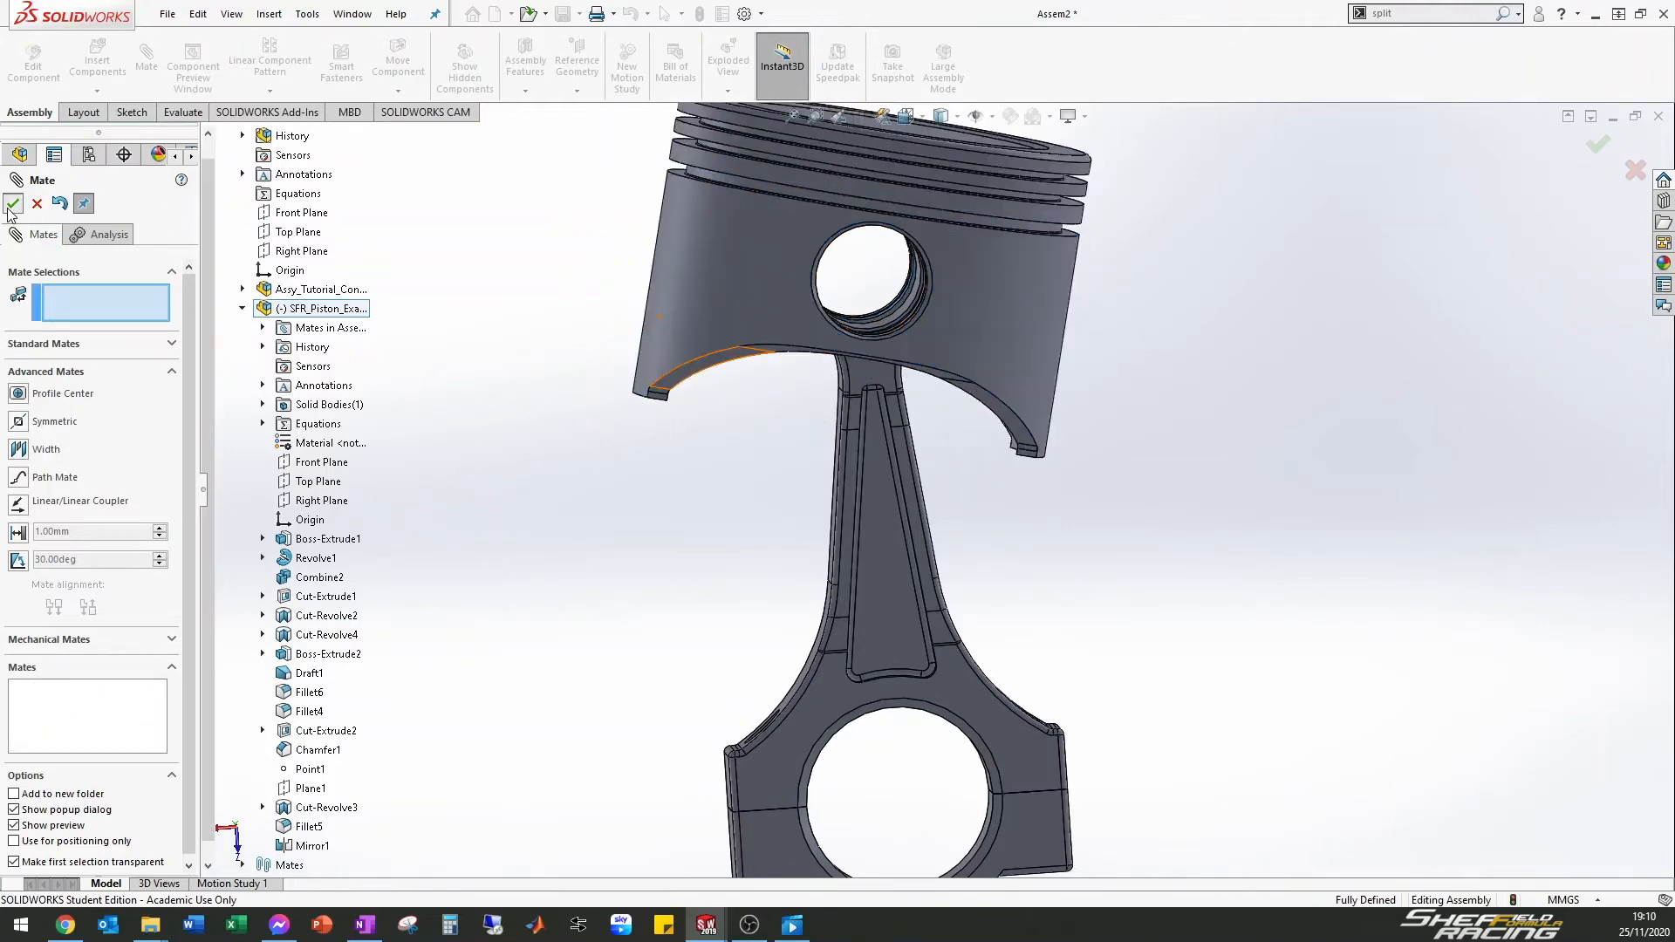
click(12, 205)
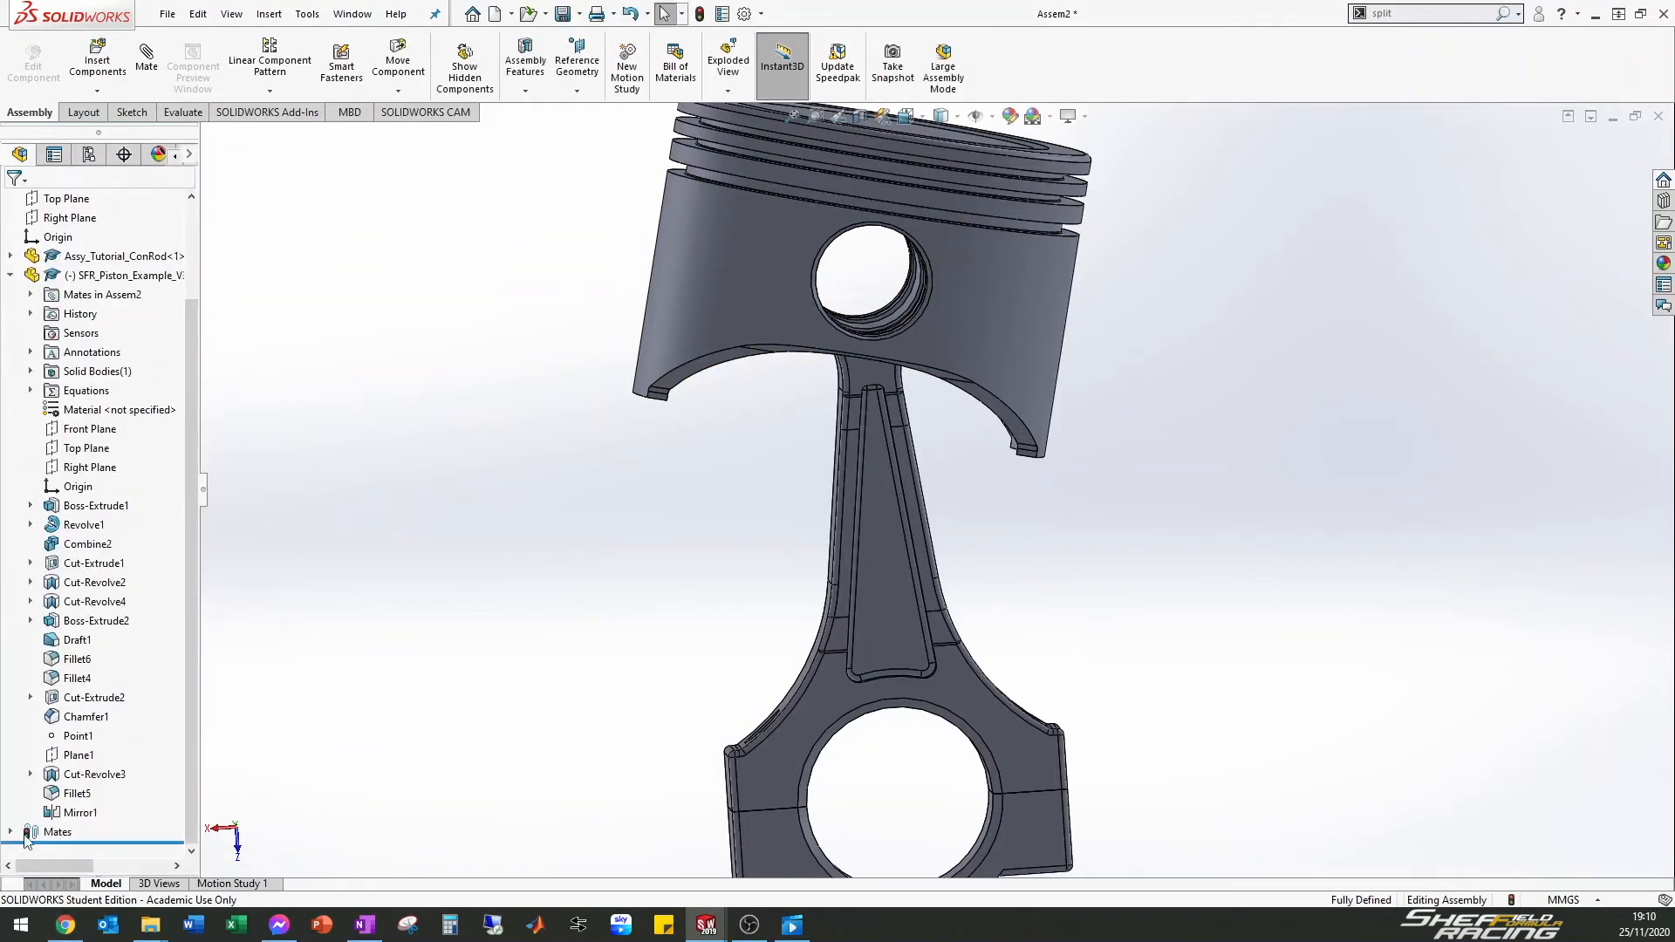
Suppress the limit angle mate and rotate the piston roughly upright on the connecting rod
click(11, 835)
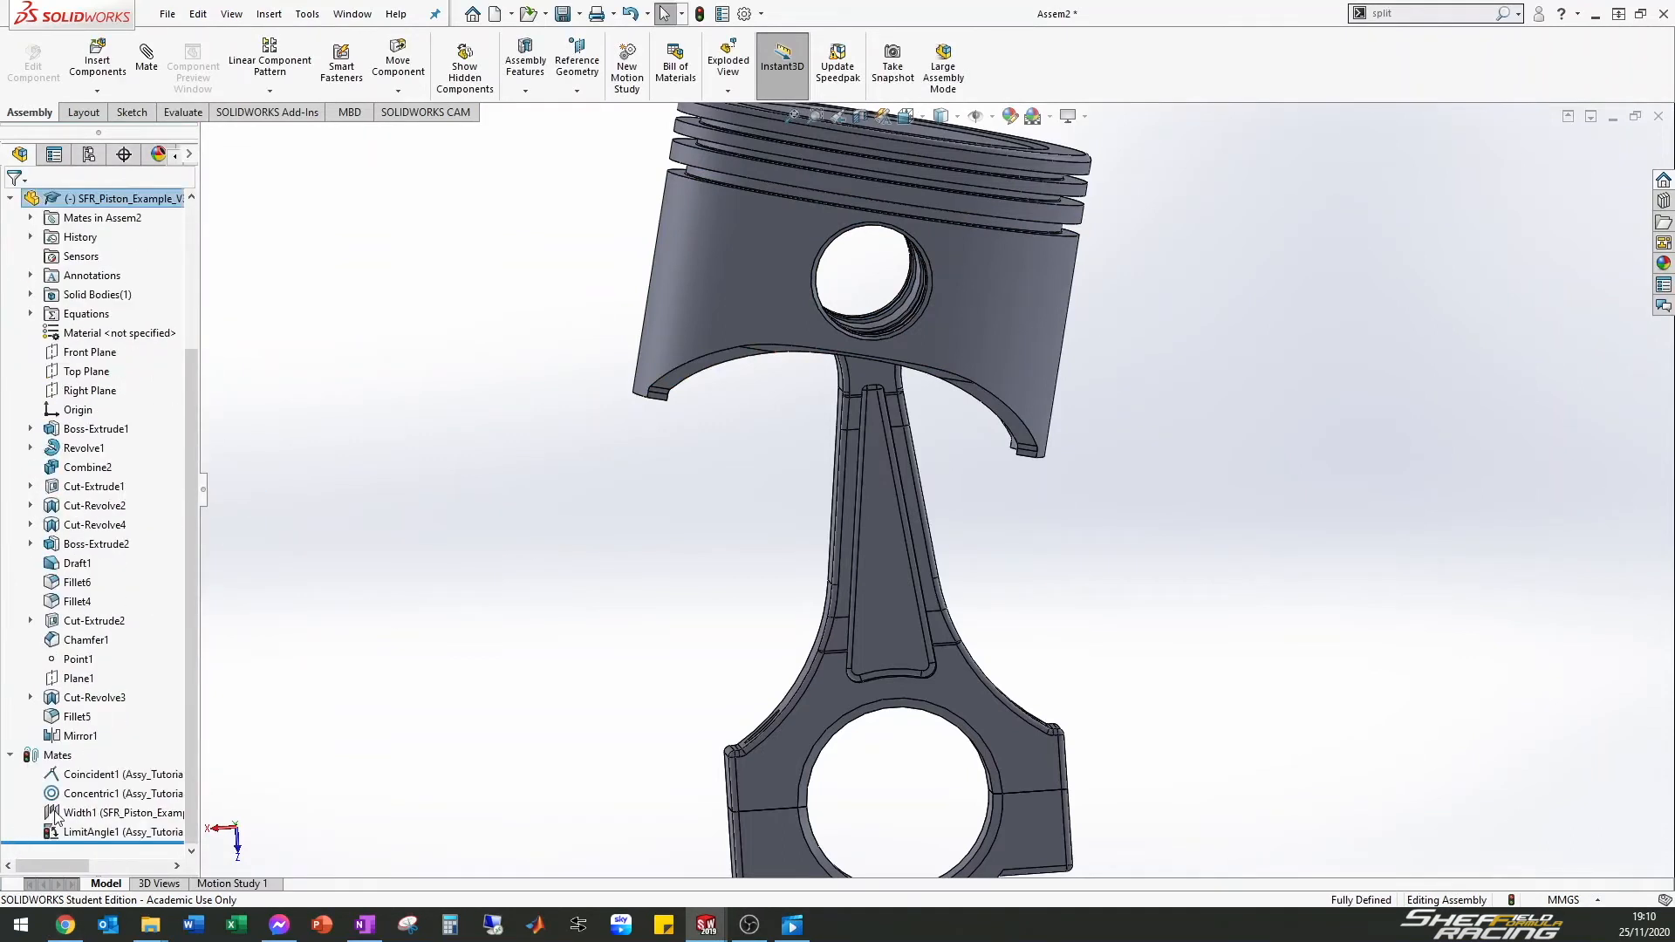
click(87, 833)
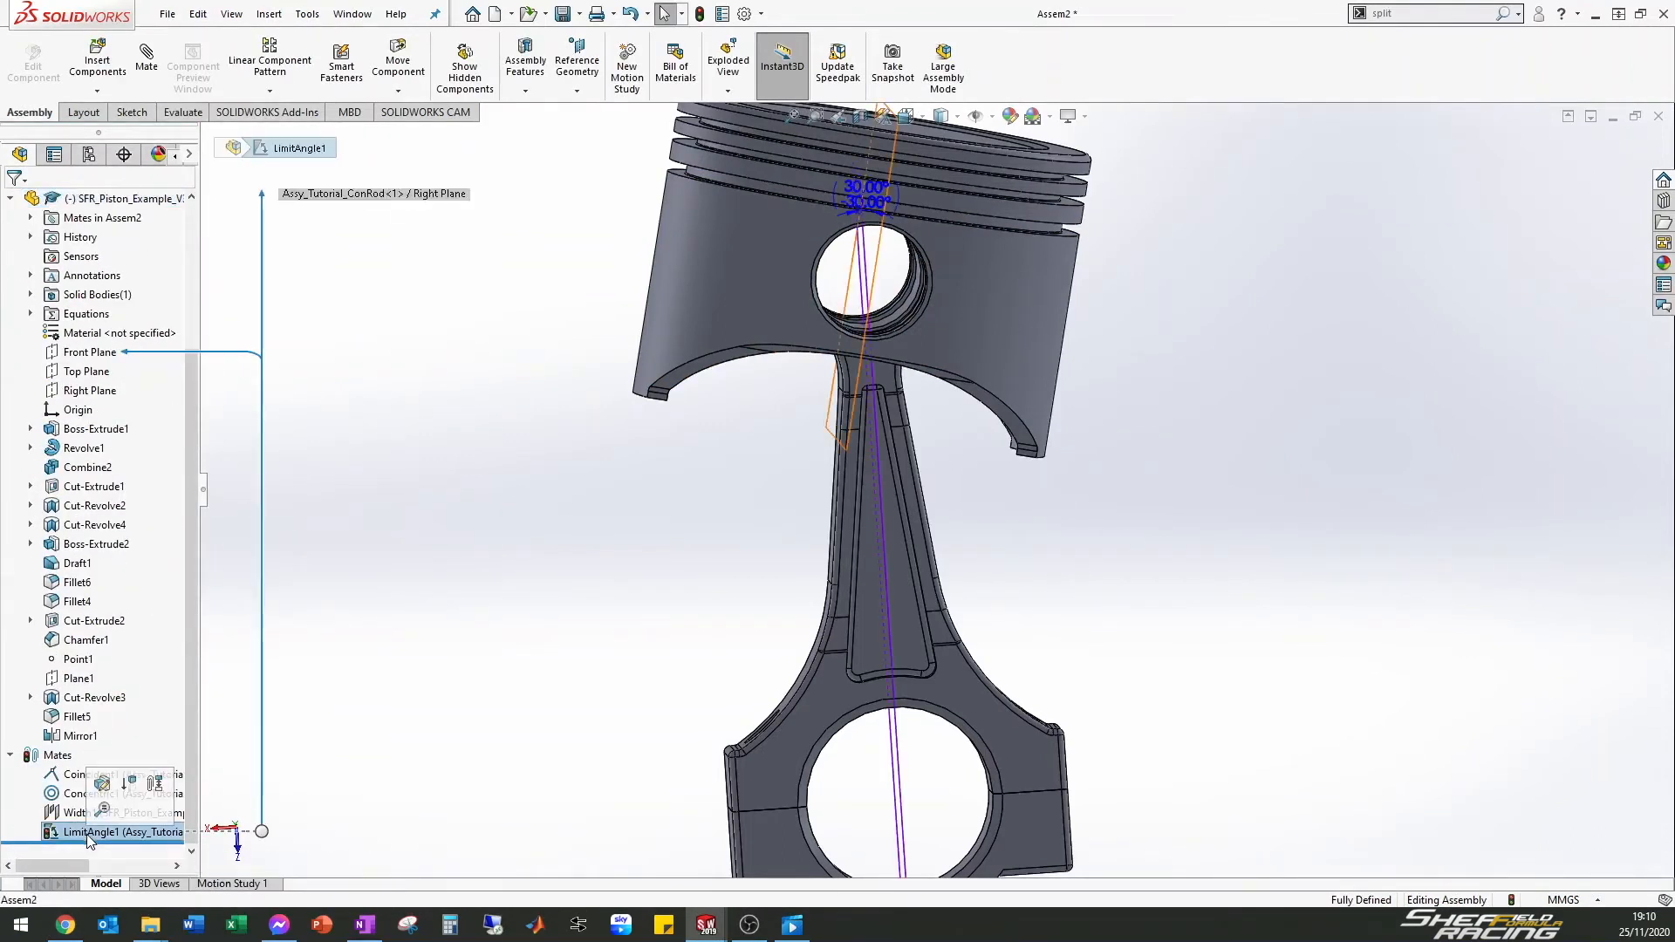
click(128, 783)
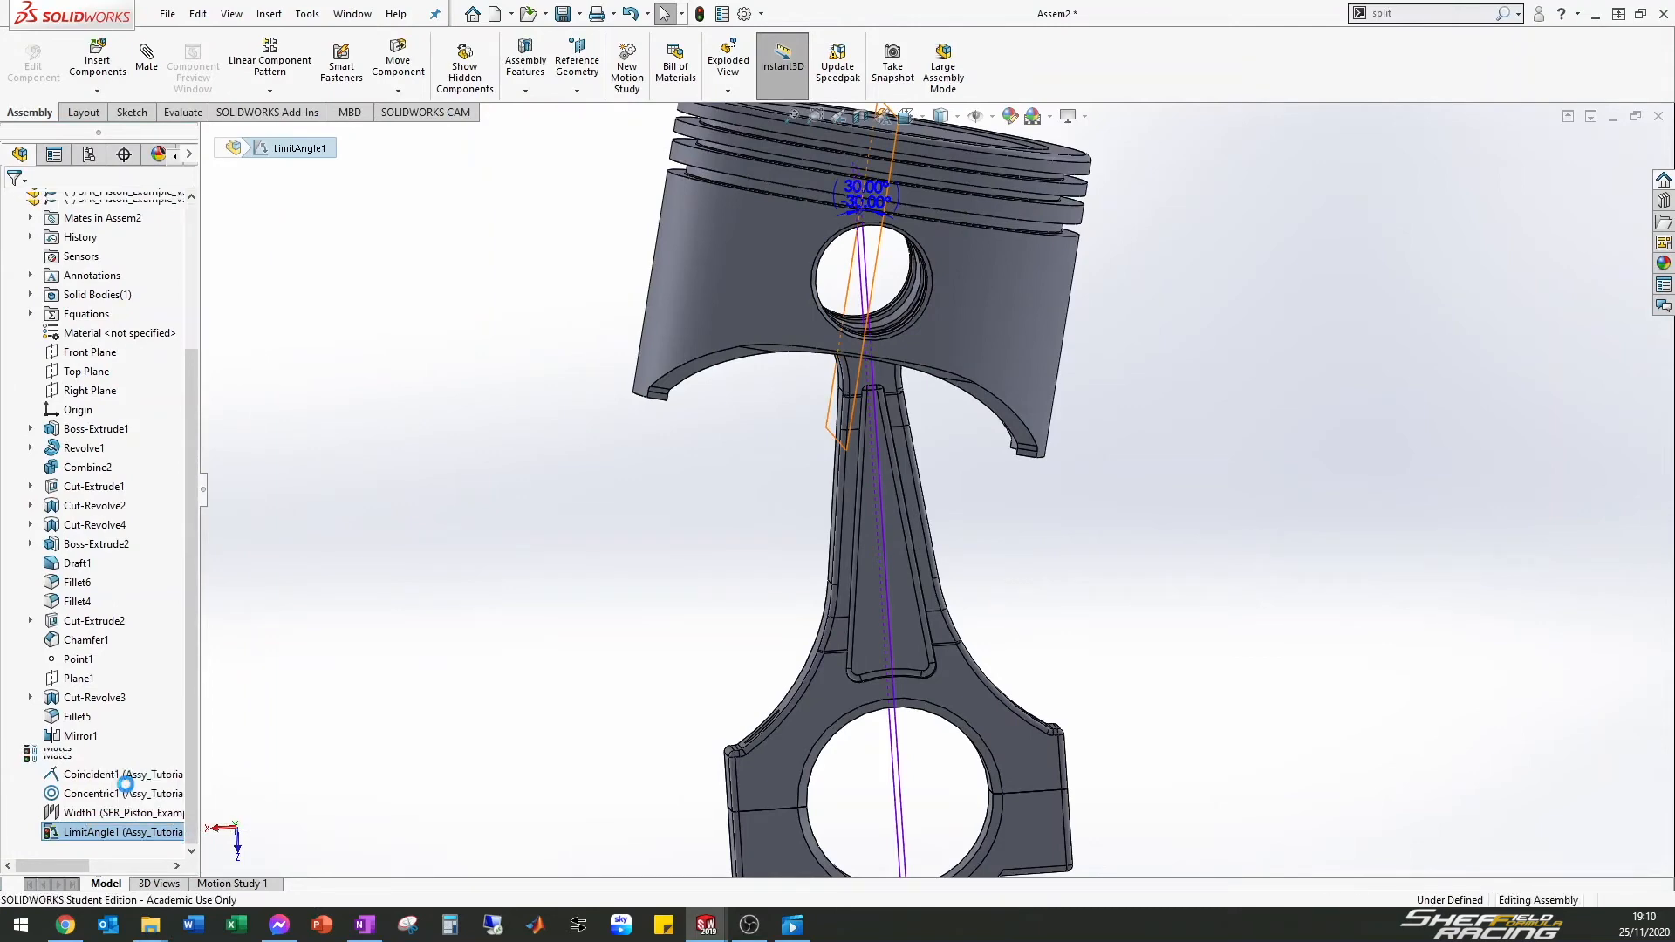
click(682, 336)
drag(681, 338, 737, 384)
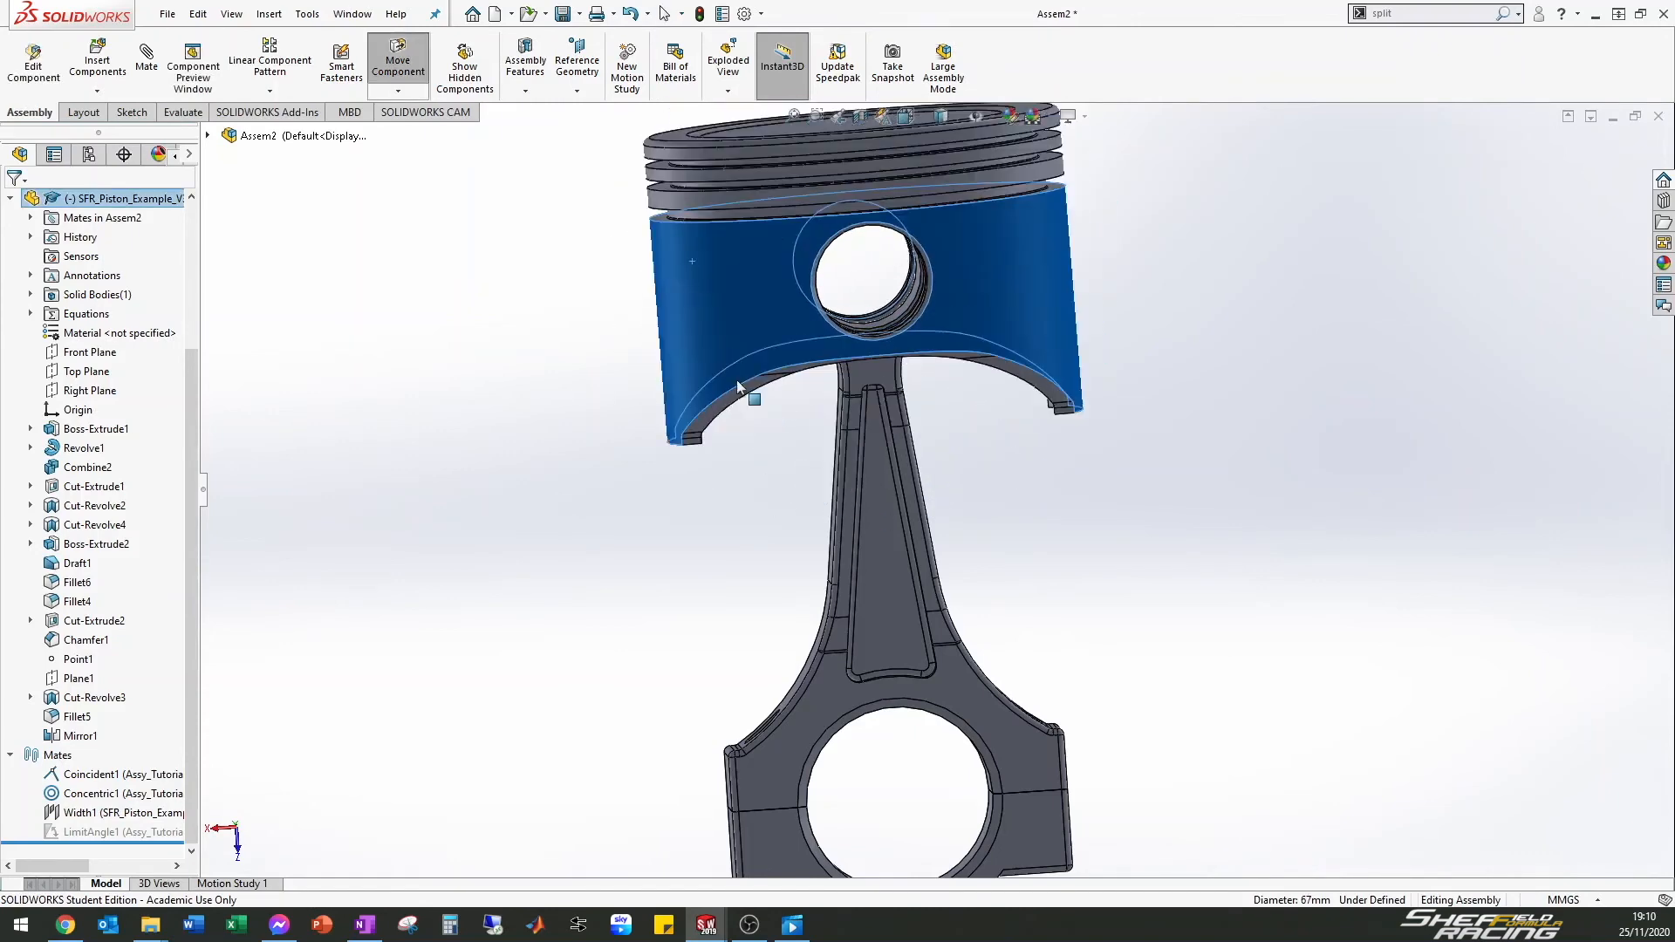
Move the piston with Collision Detection between all components, swinging it both ways to examine where it contacts the connecting rod
middle_drag(804, 520, 730, 537)
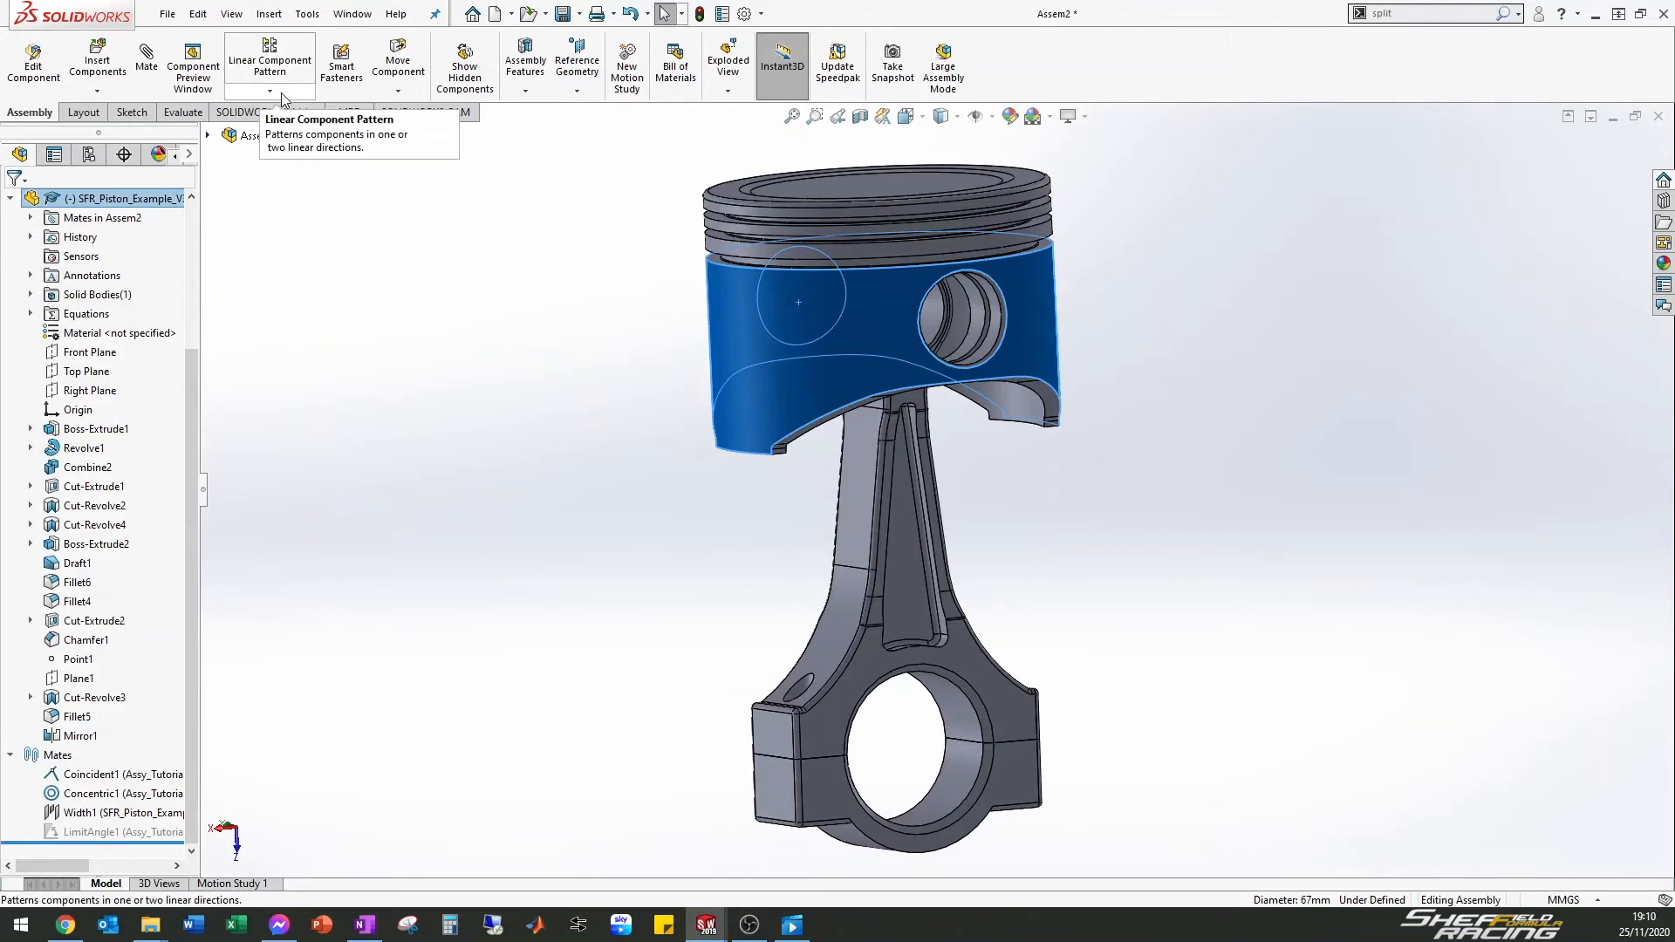
click(391, 75)
click(40, 378)
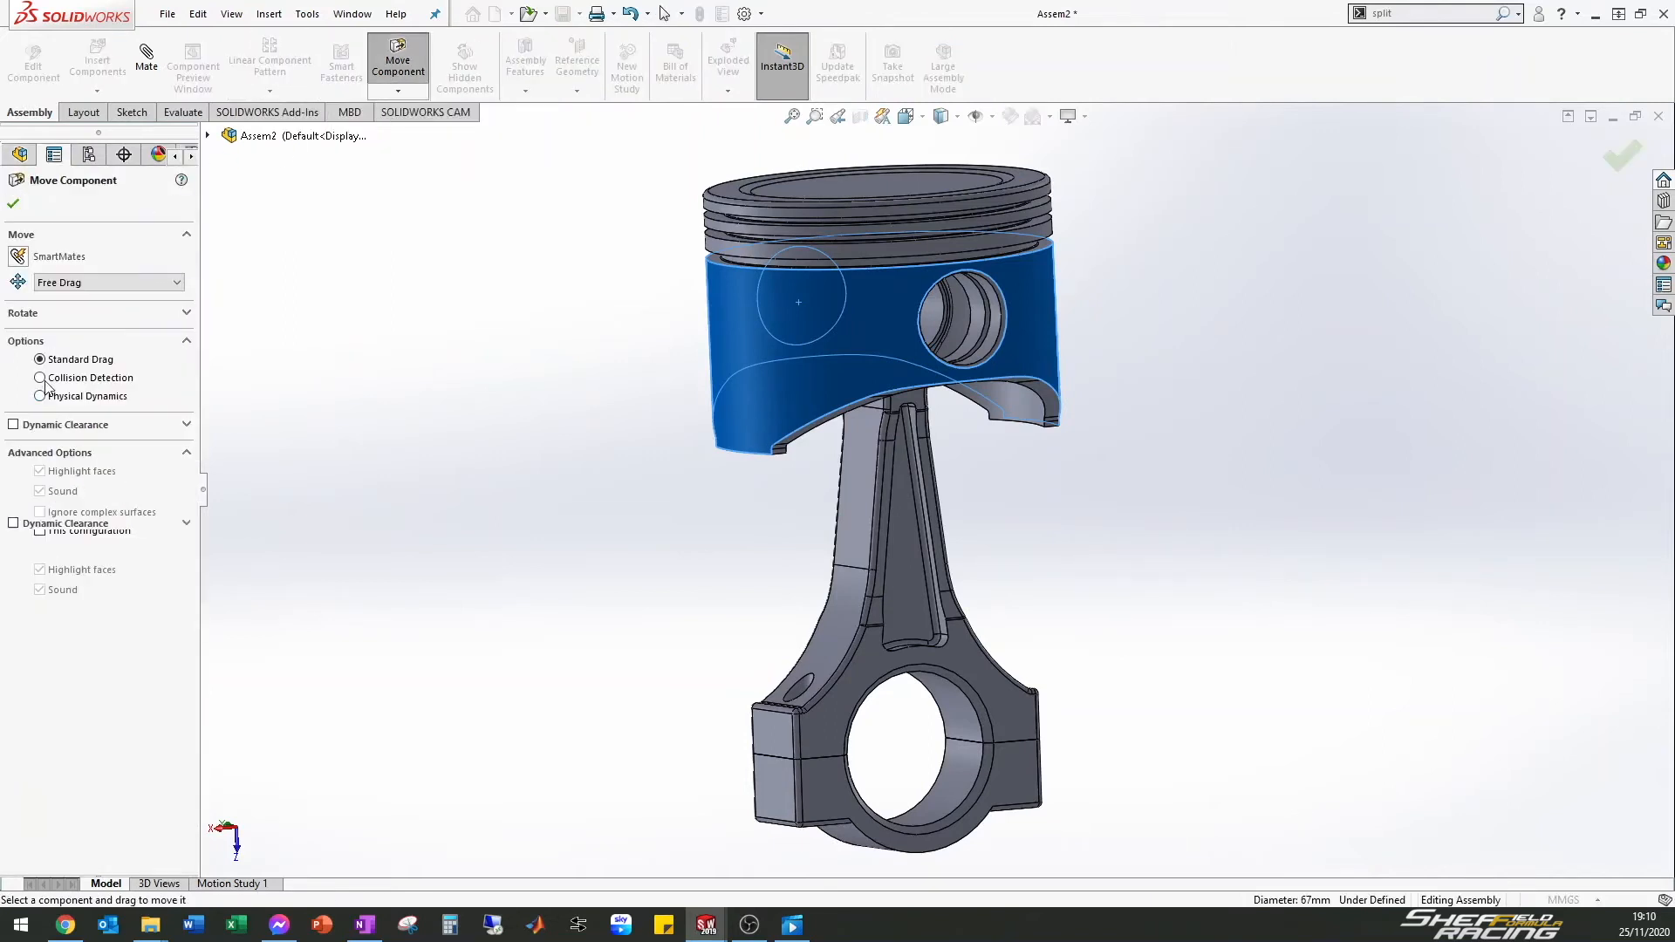
drag(790, 407, 846, 540)
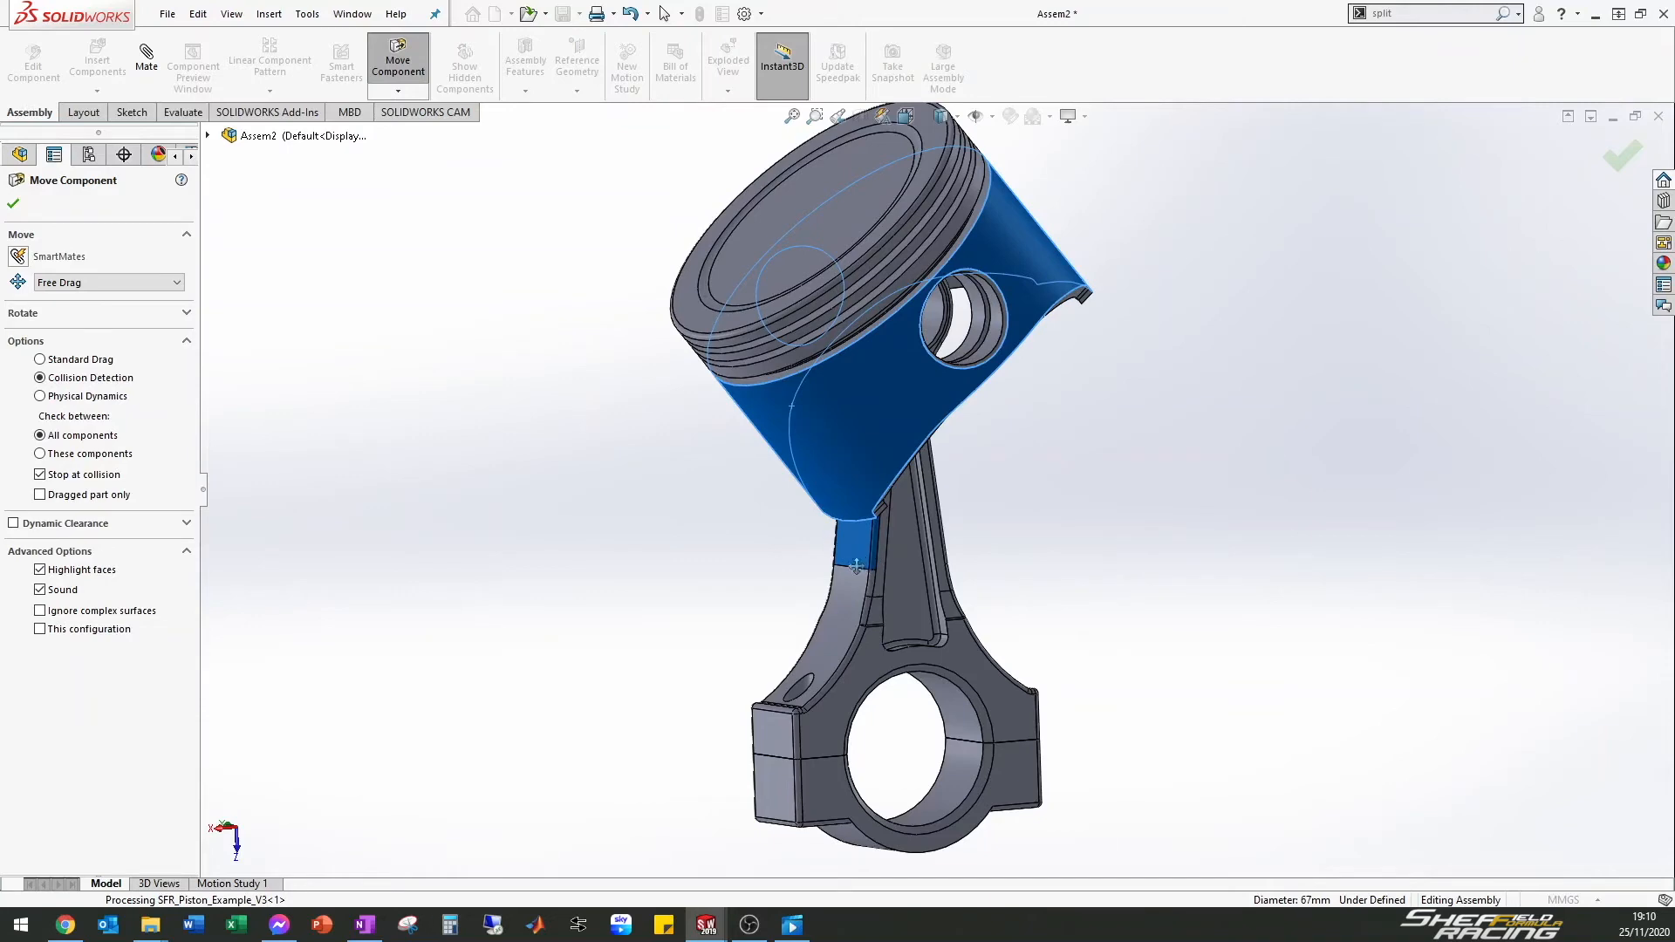
scroll(856, 566, down, 6)
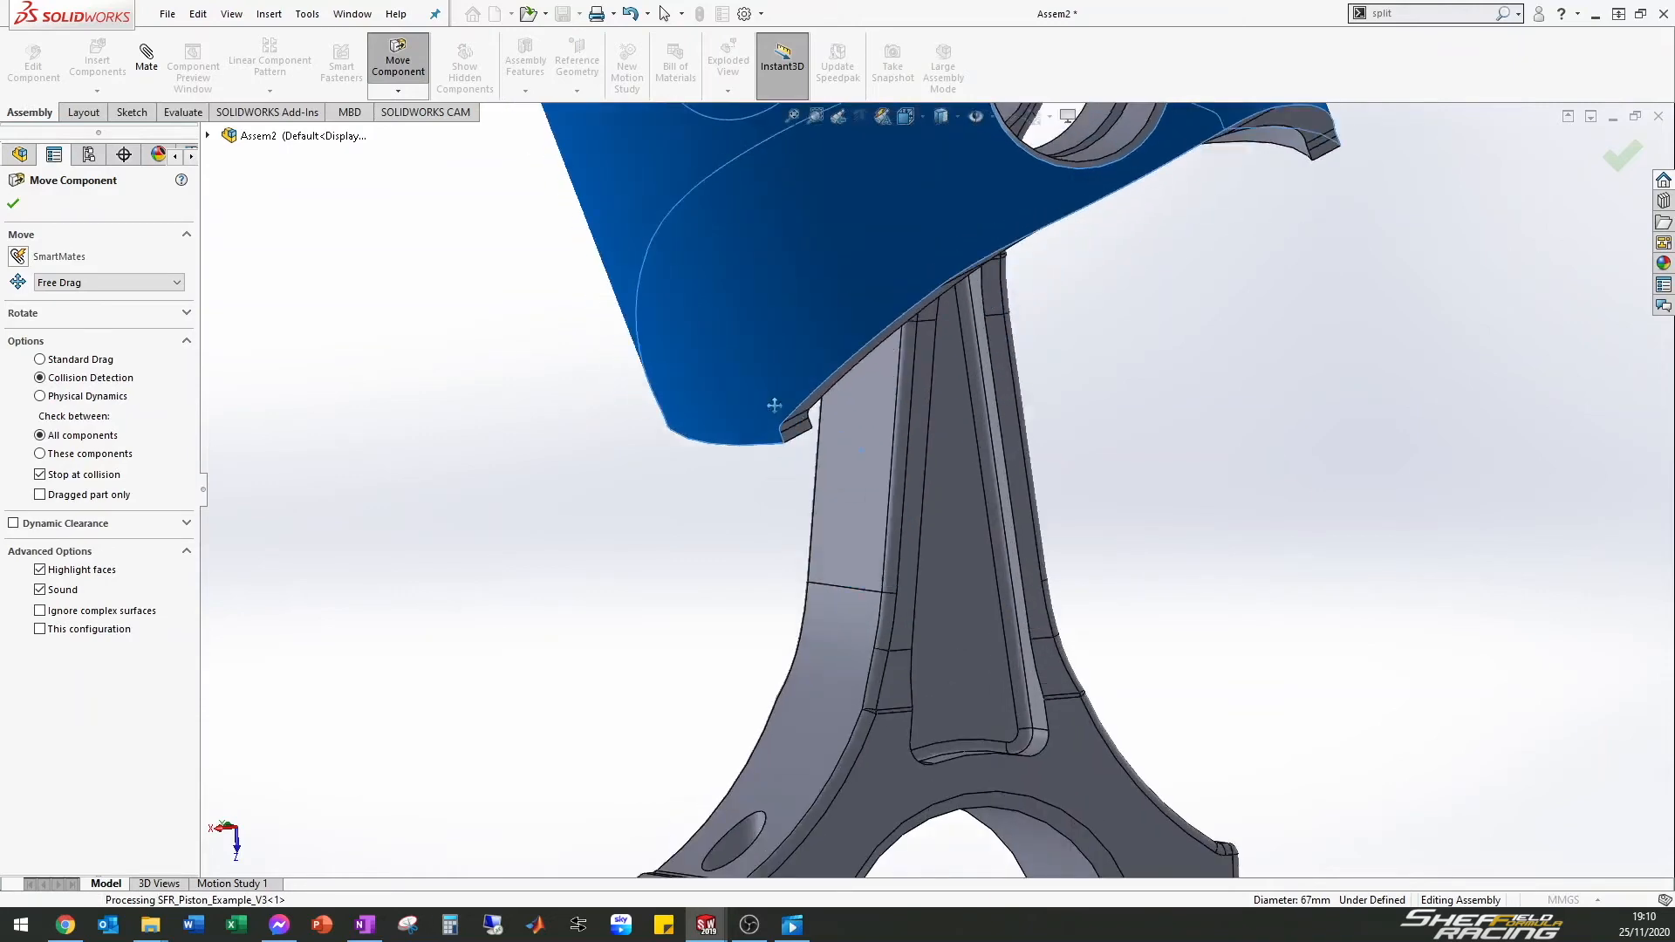
scroll(829, 445, up, 1)
middle_drag(1003, 515, 930, 498)
scroll(930, 502, down, 1)
scroll(1060, 288, up, 3)
drag(1081, 261, 1074, 364)
middle_drag(940, 471, 1081, 483)
scroll(1075, 480, down, 1)
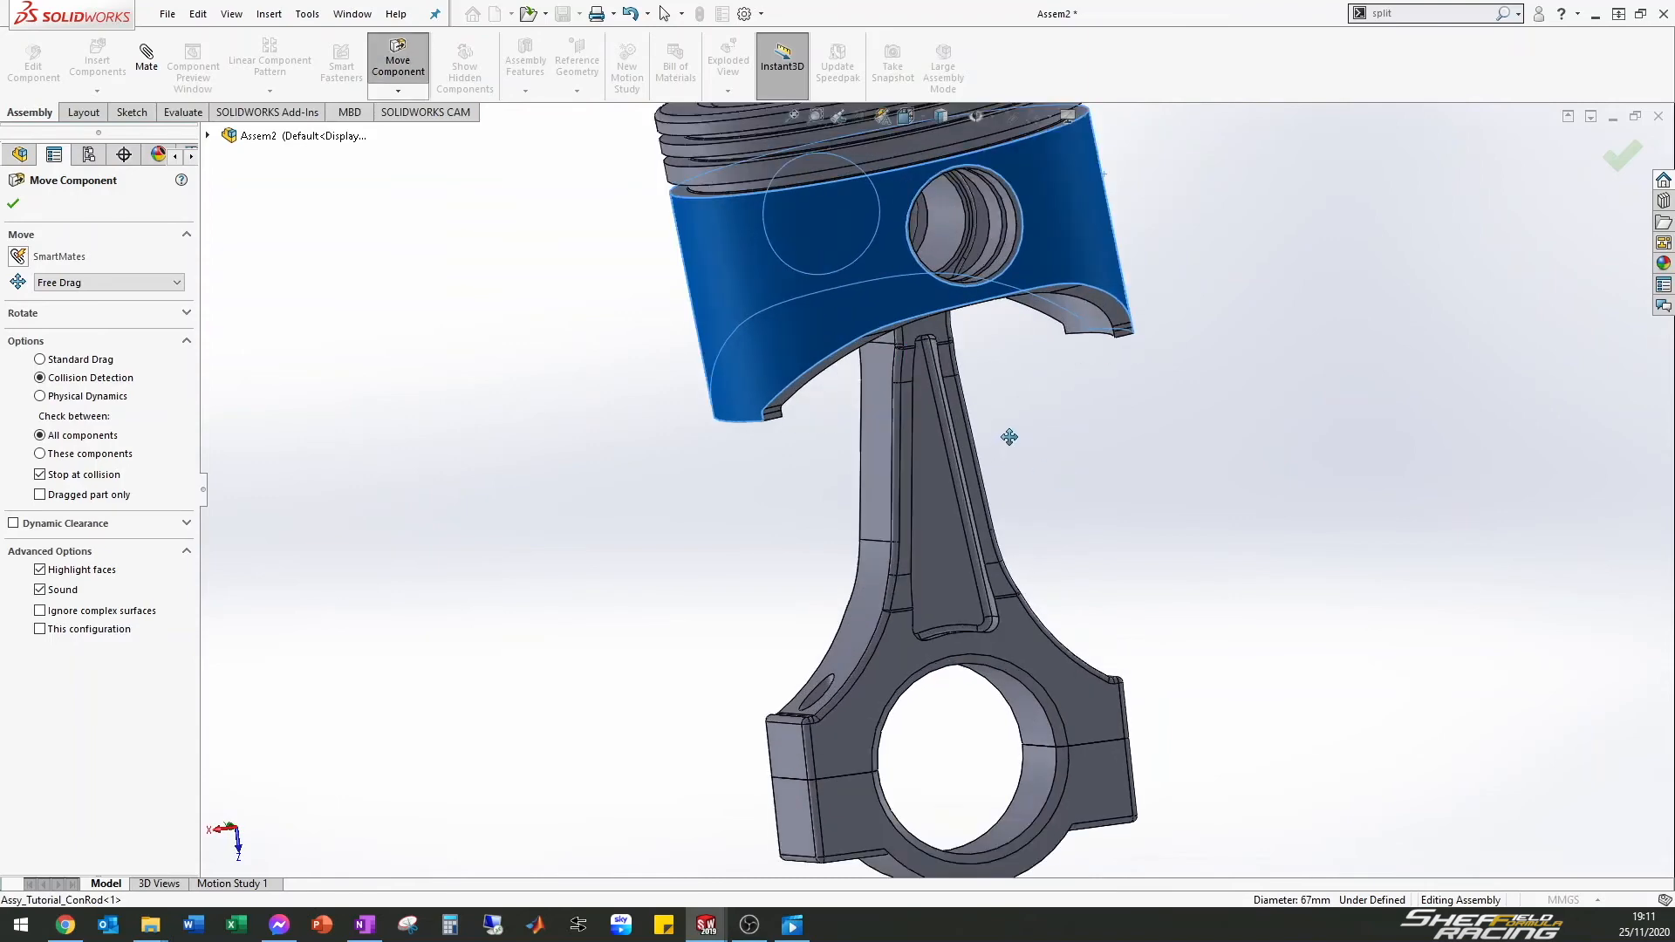
Return component movement to Standard Drag, leave the move command and unsuppress the limit angle mate
click(43, 361)
mouse_move(761, 332)
mouse_down()
mouse_move(985, 378)
mouse_move(815, 260)
mouse_move(1012, 290)
mouse_move(817, 429)
mouse_move(759, 323)
mouse_up()
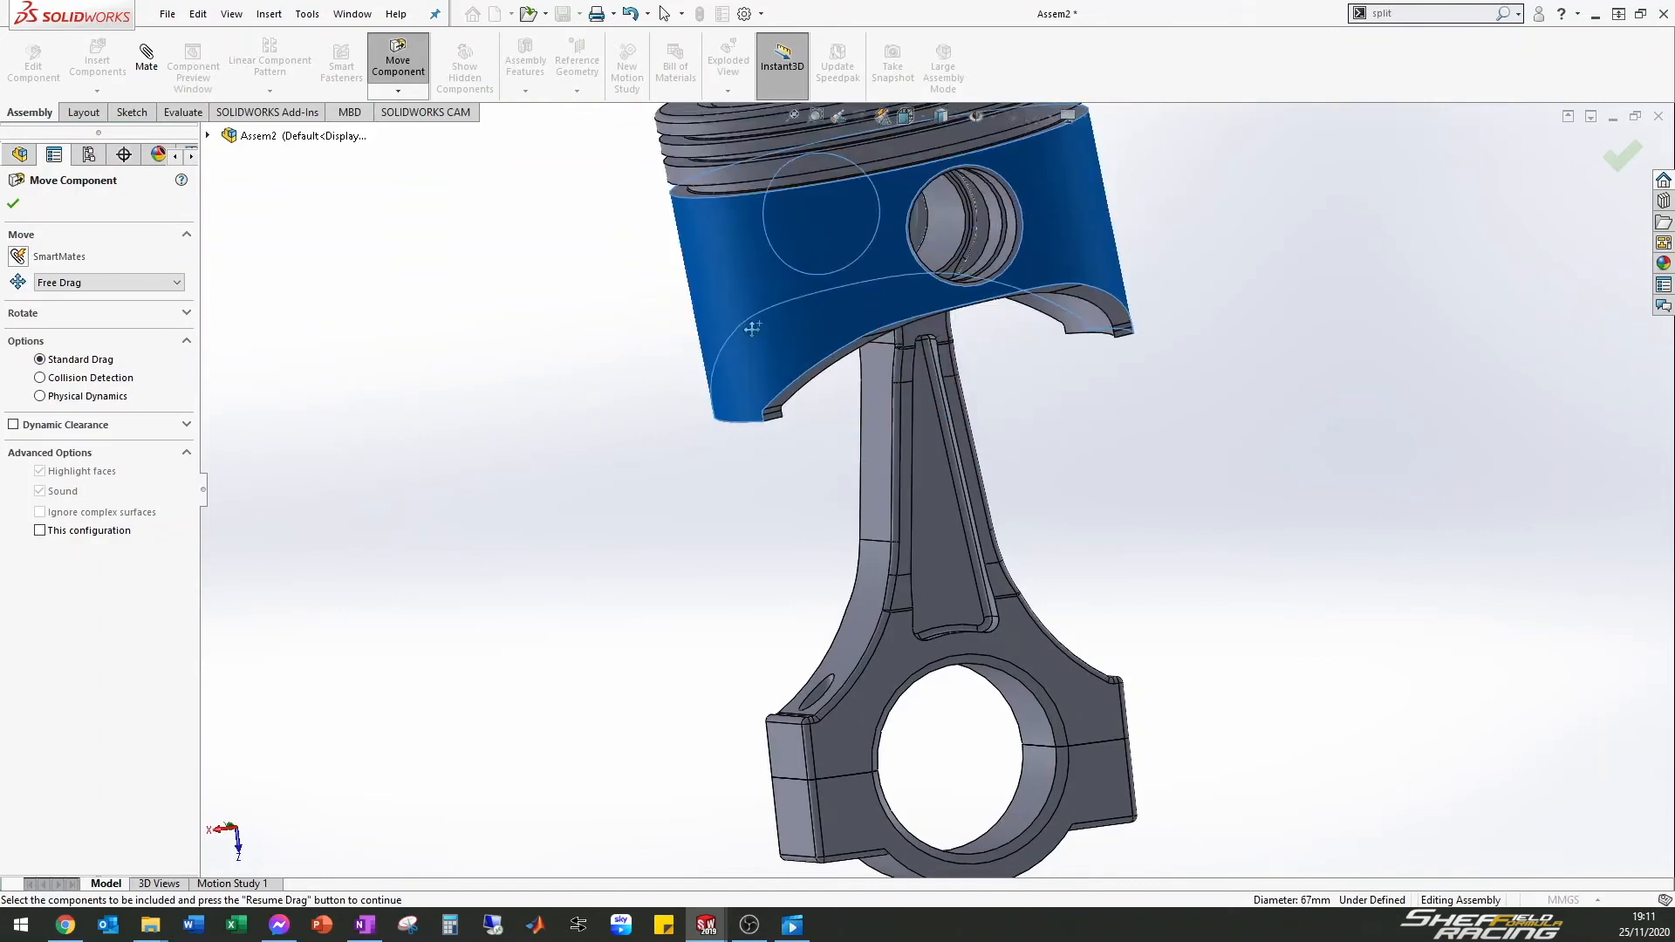
click(15, 203)
click(92, 832)
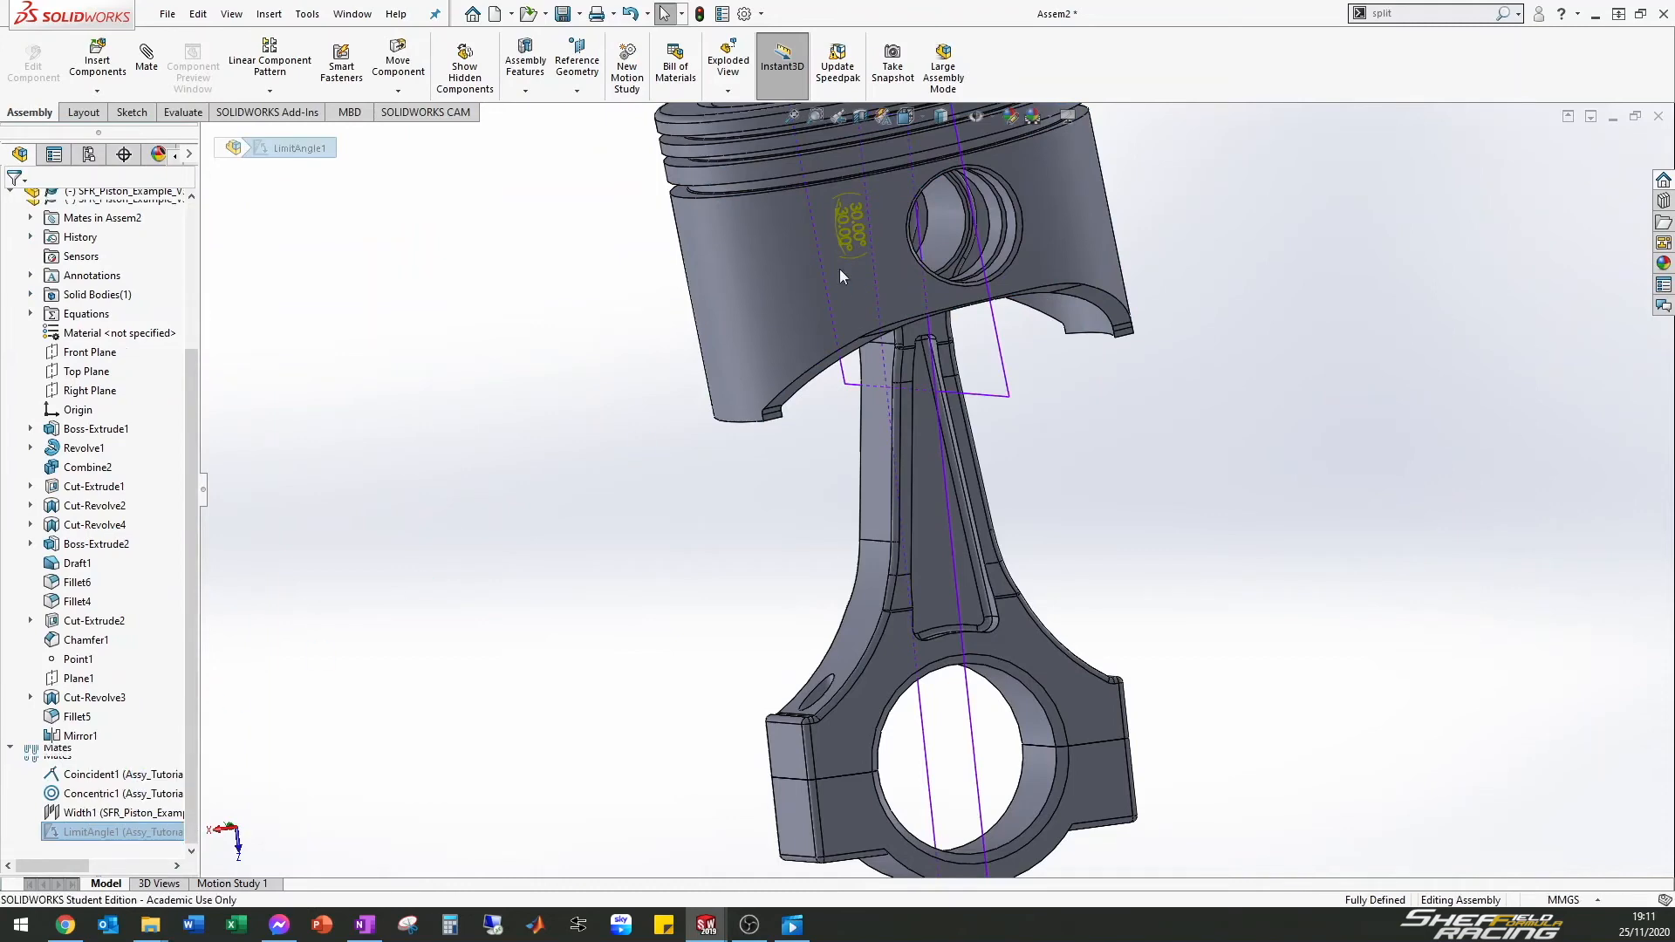
Swing the piston through its limited range to recheck the restored mate, leave it nearly upright and clear the selection
drag(719, 304, 753, 140)
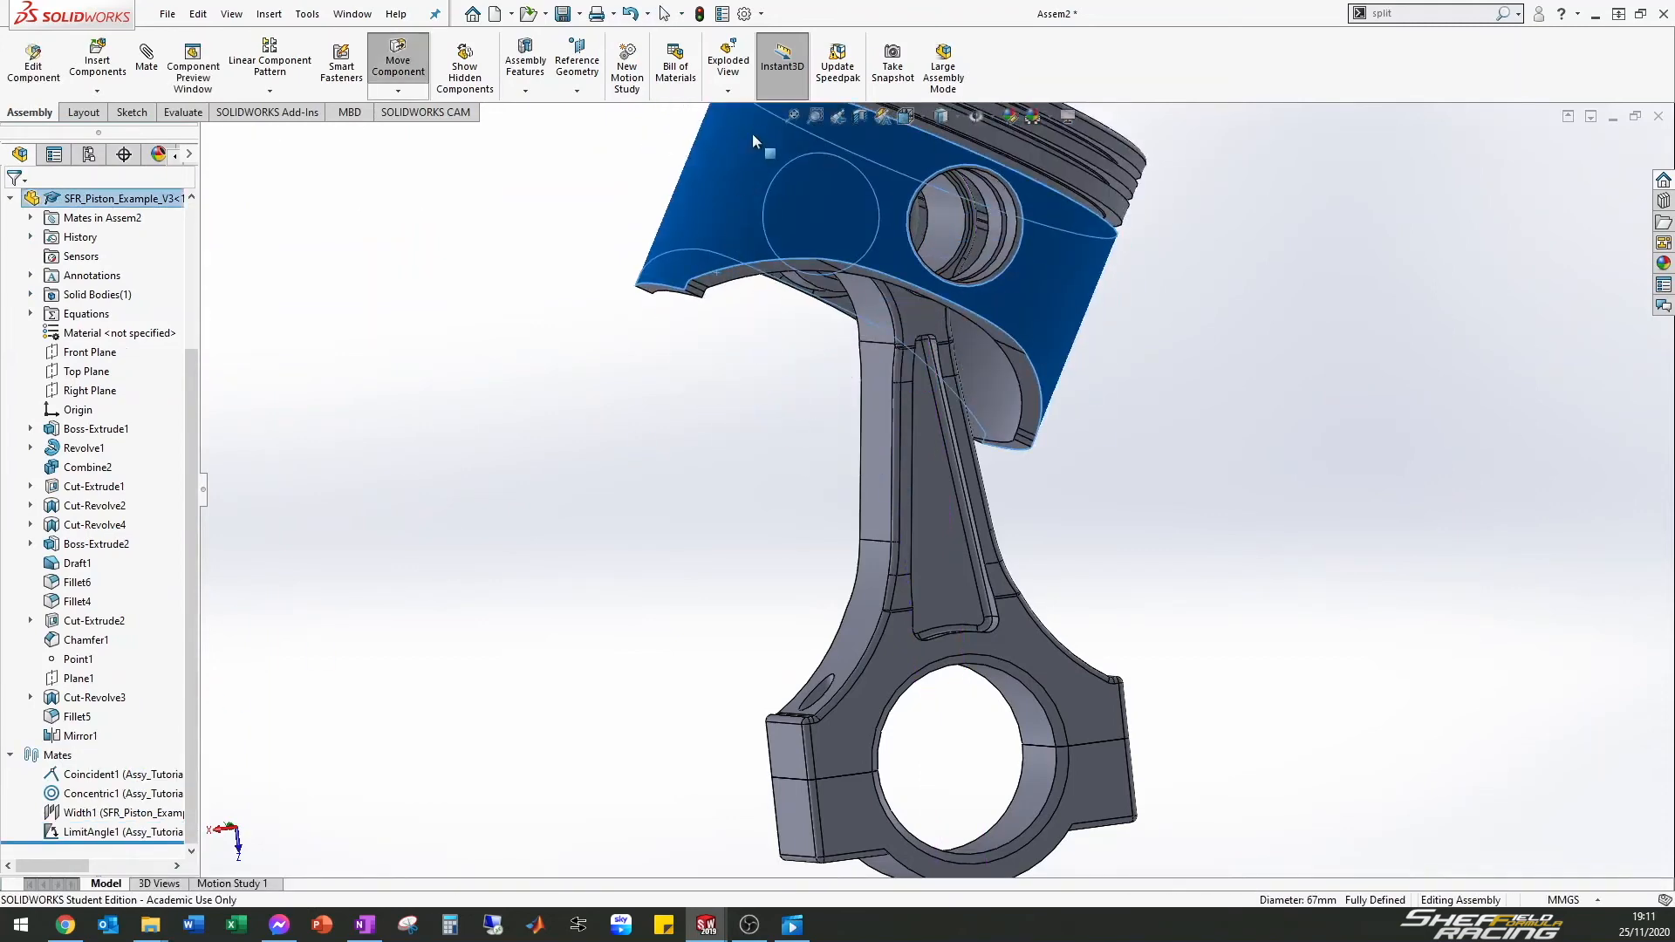
drag(751, 338, 834, 381)
scroll(834, 380, up, 4)
middle_drag(794, 366, 944, 352)
scroll(944, 352, down, 5)
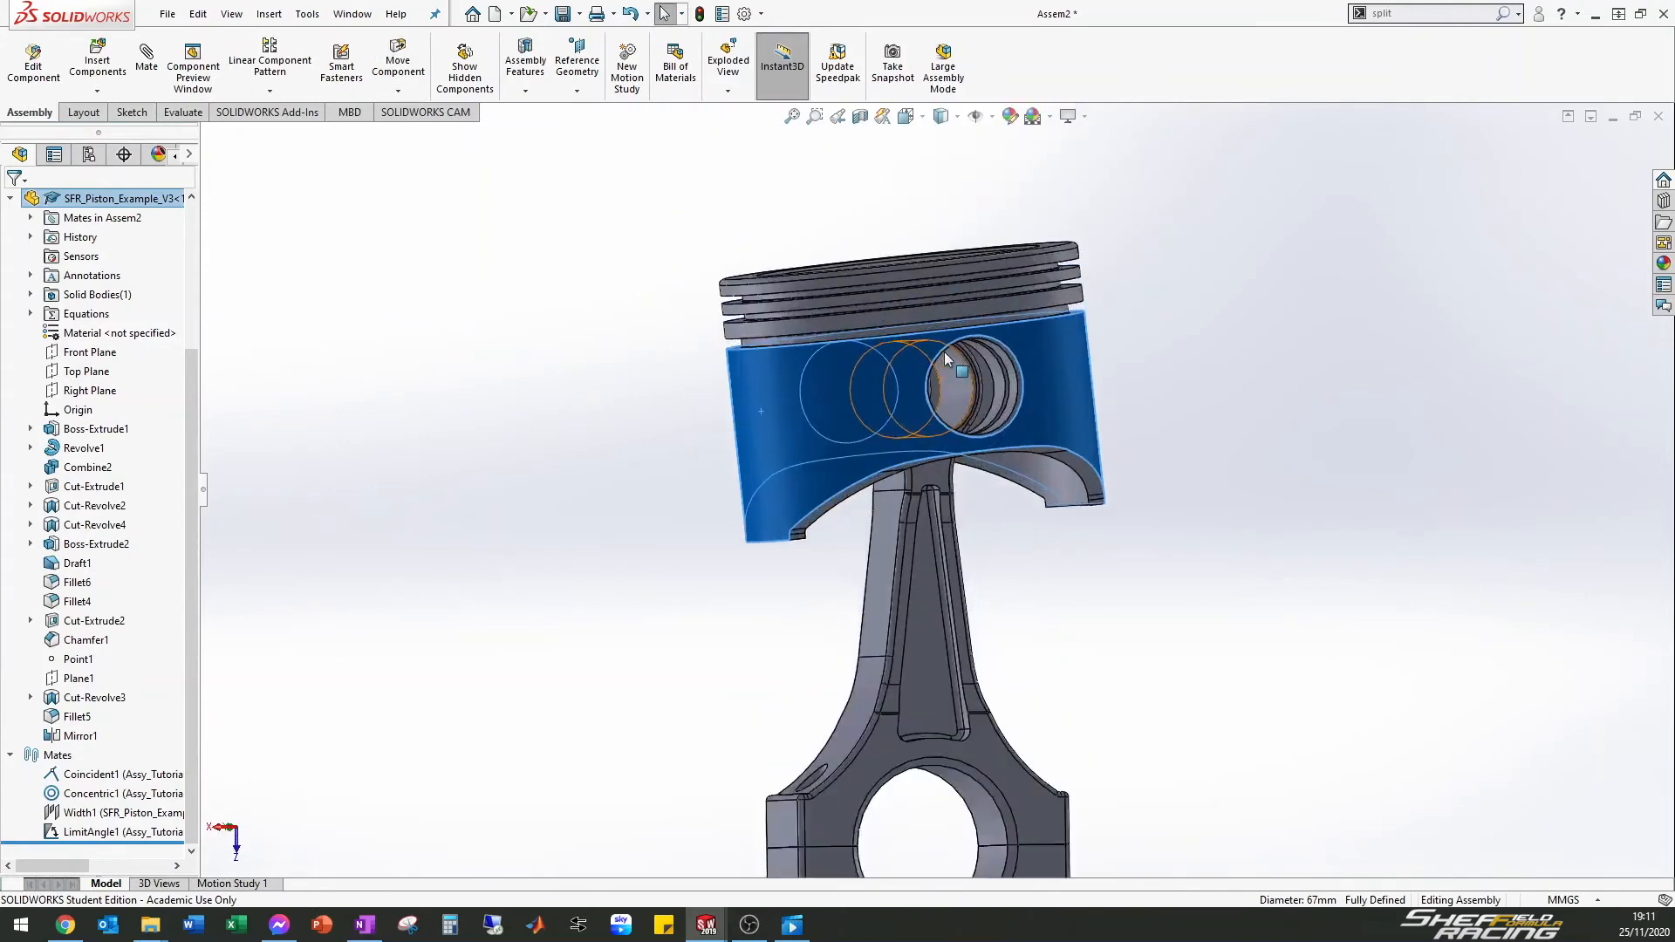
scroll(911, 523, up, 3)
click(706, 547)
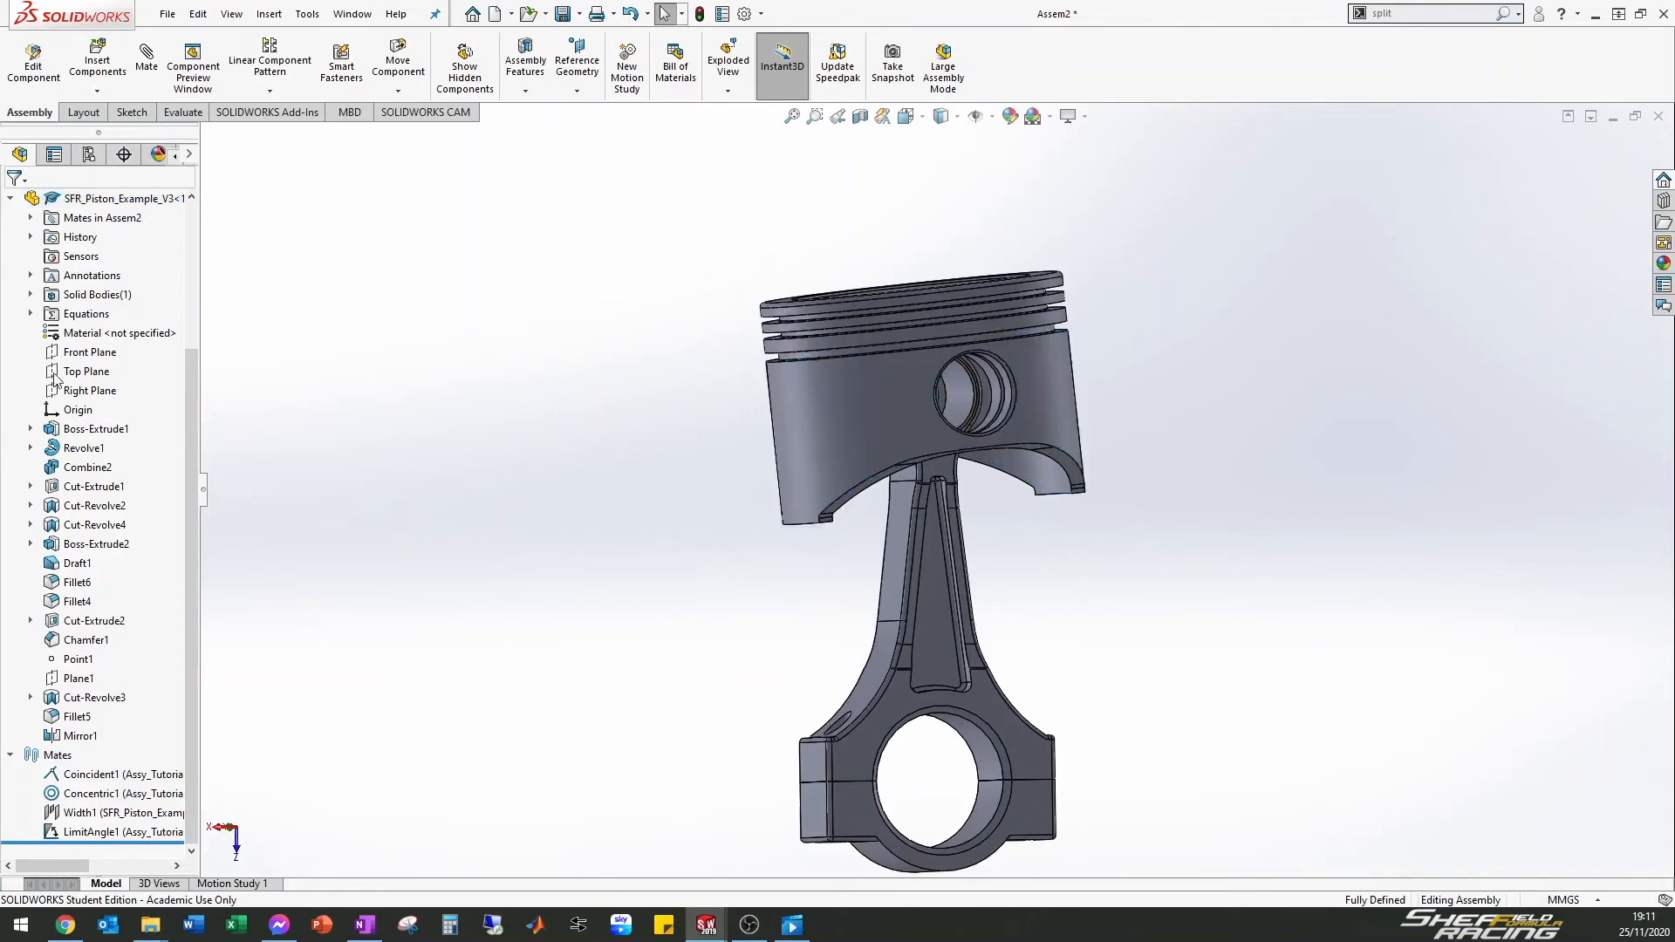
Insert the Assy_Tutorial_GudgeonPin part into the assembly and place it beside the piston
click(108, 68)
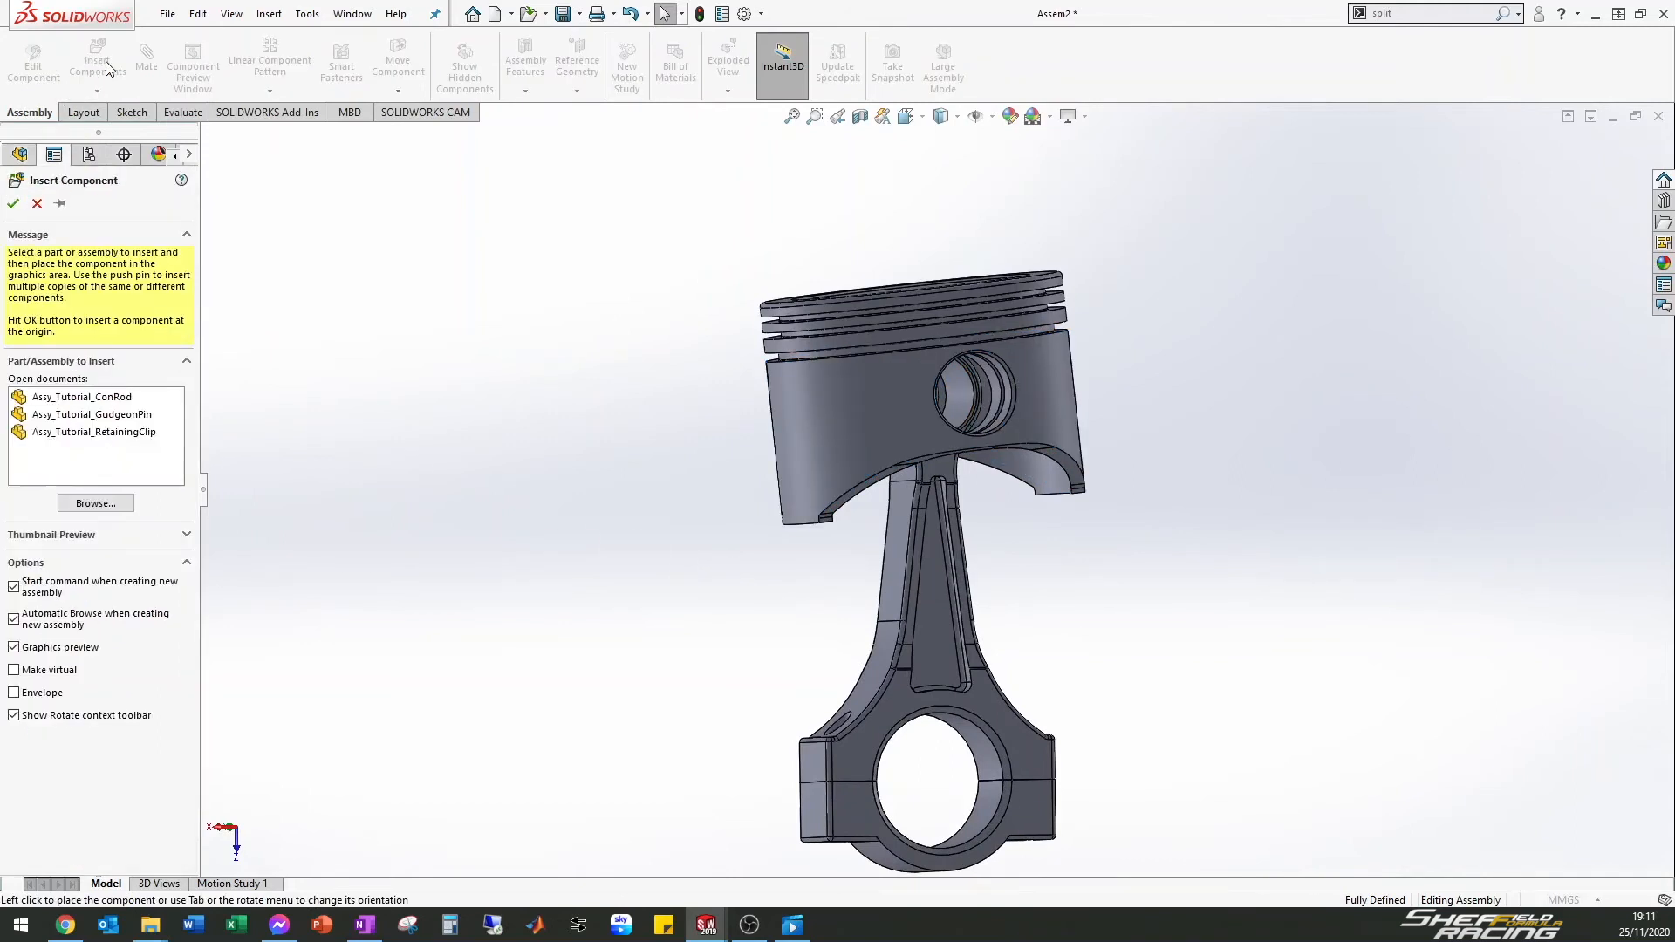
click(116, 416)
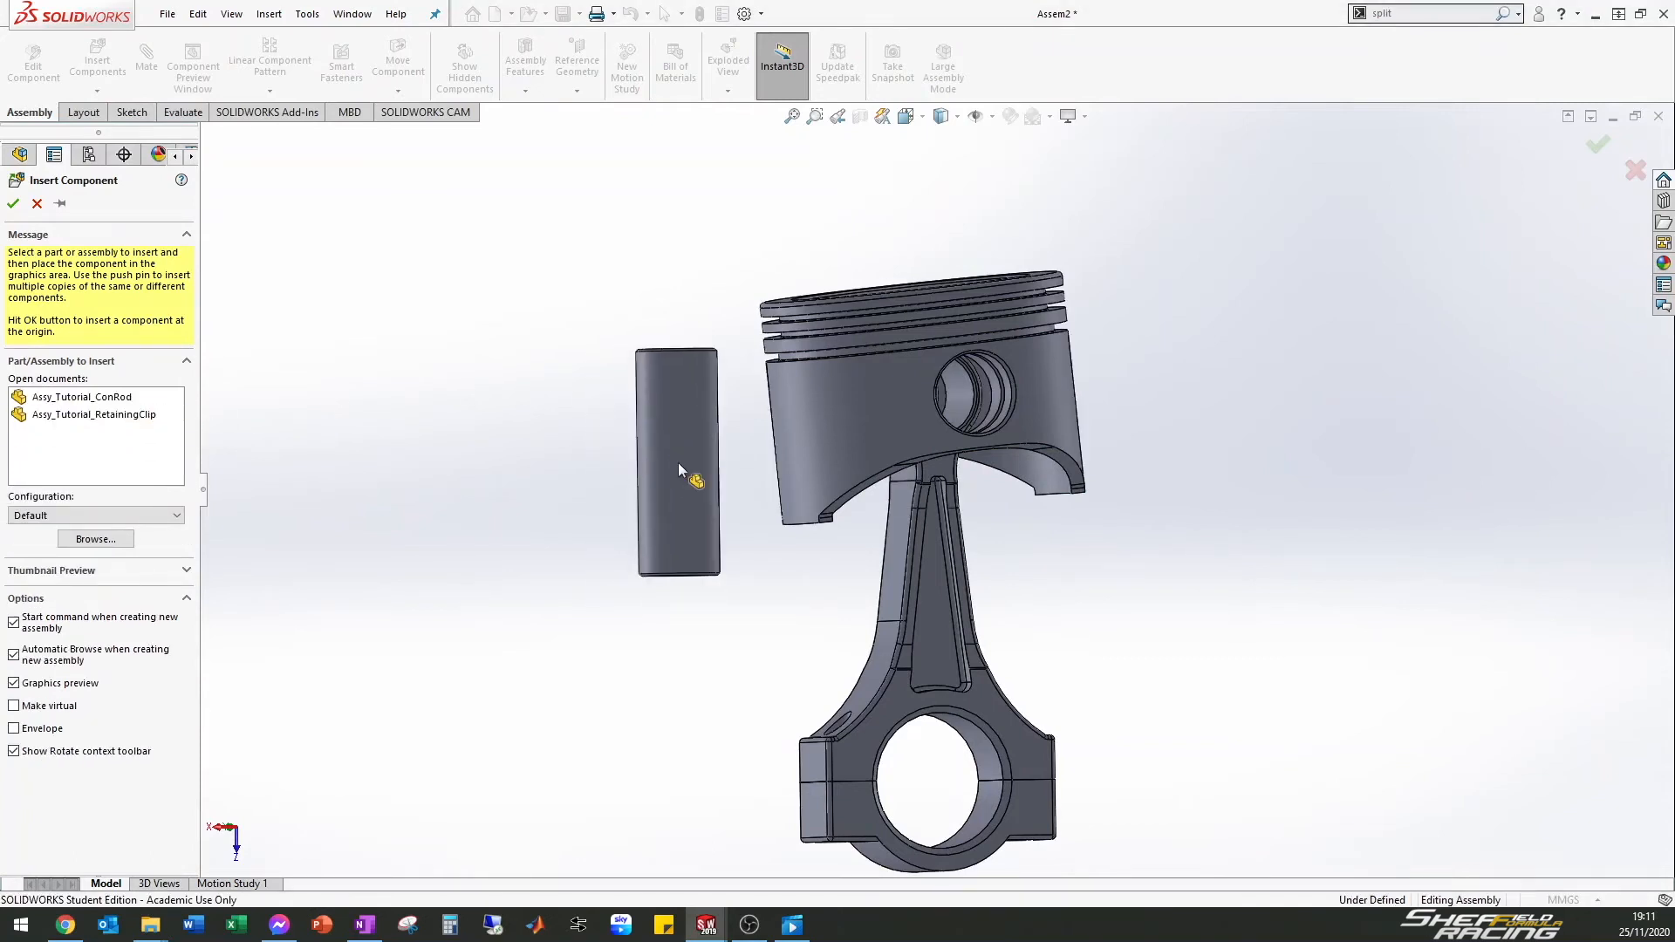
click(678, 462)
Add a concentric mate between the gudgeon pin's outer cylindrical face and the piston's pin bore, then finish mating
middle_drag(636, 281, 656, 310)
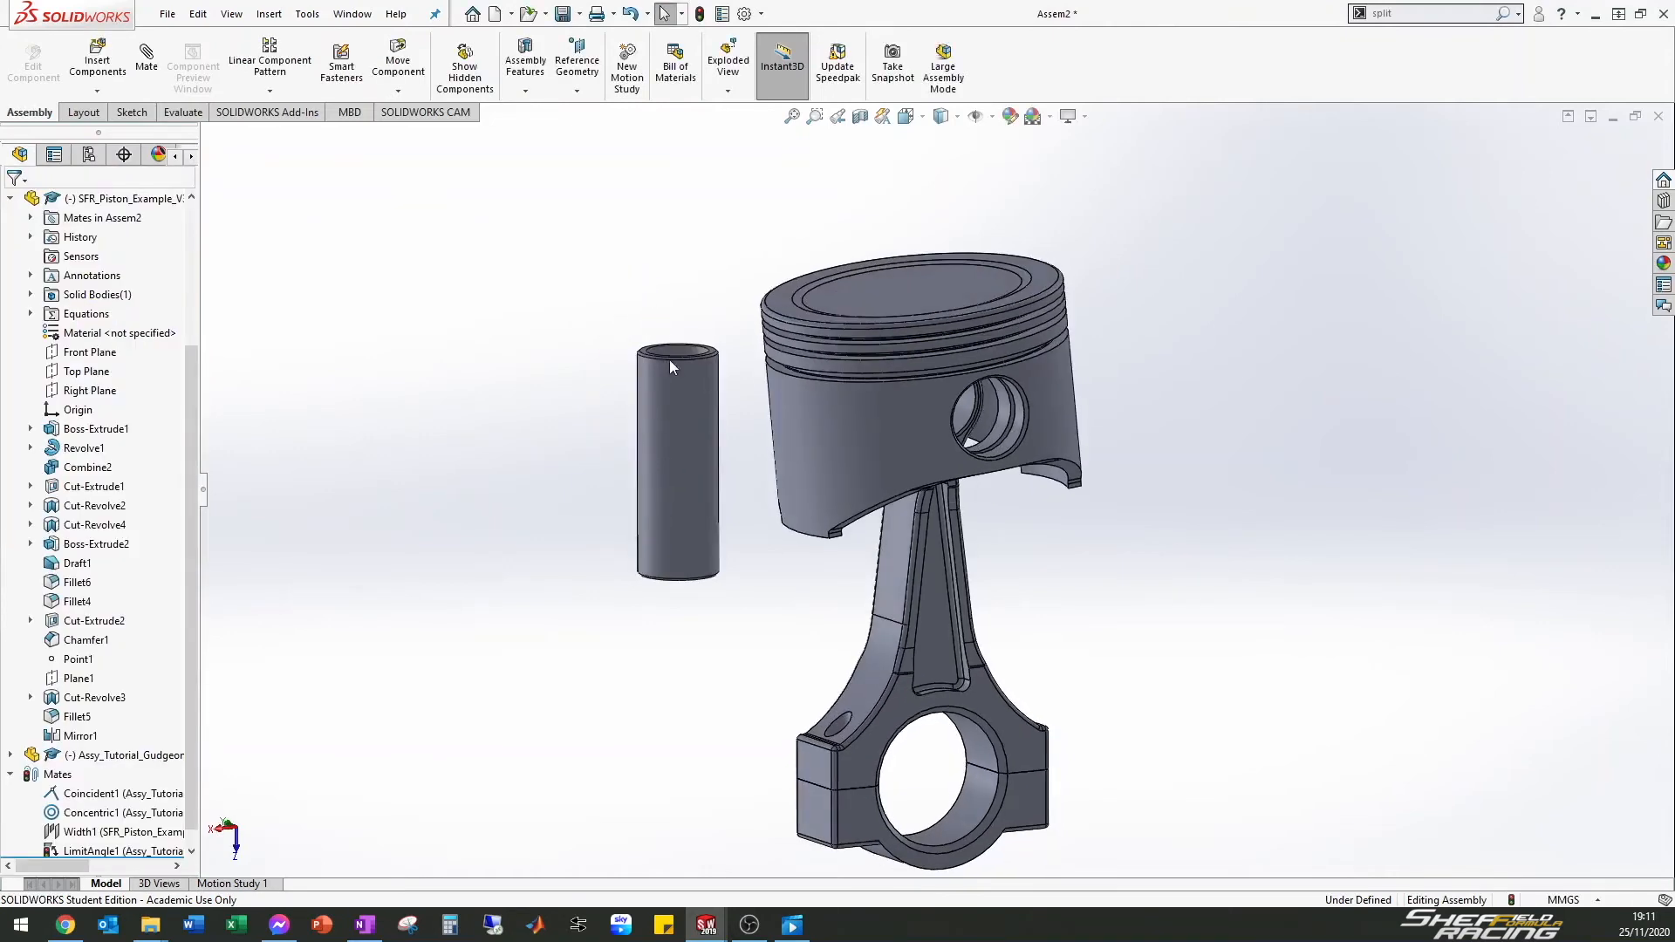
middle_drag(892, 536, 943, 558)
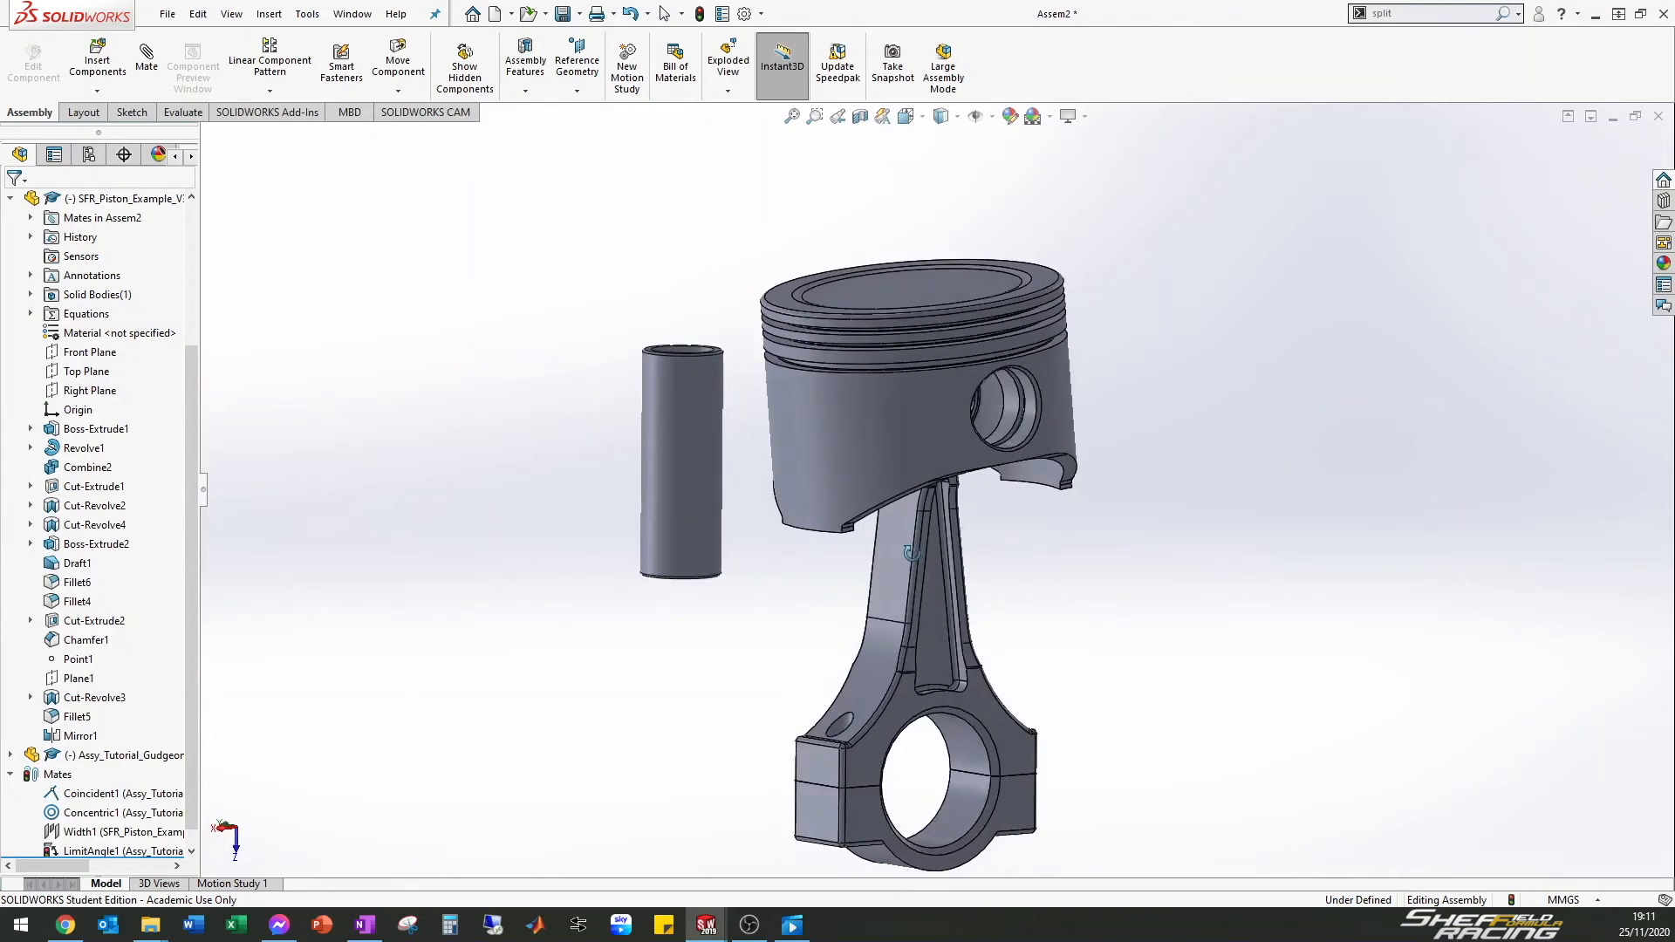
click(146, 59)
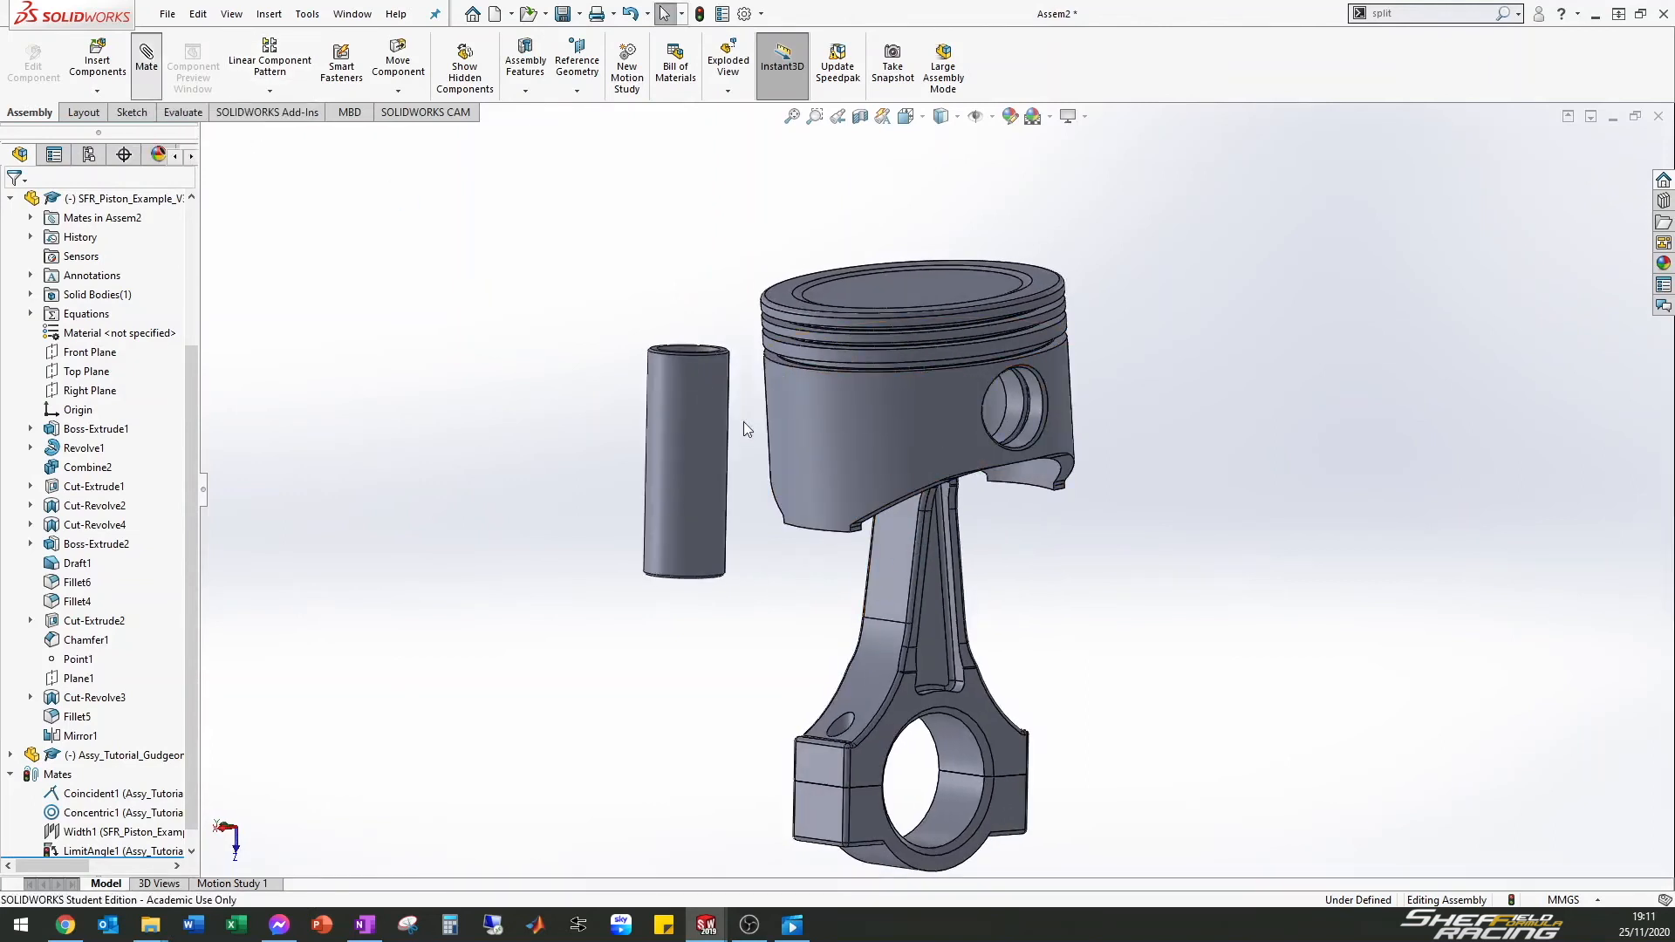
click(698, 412)
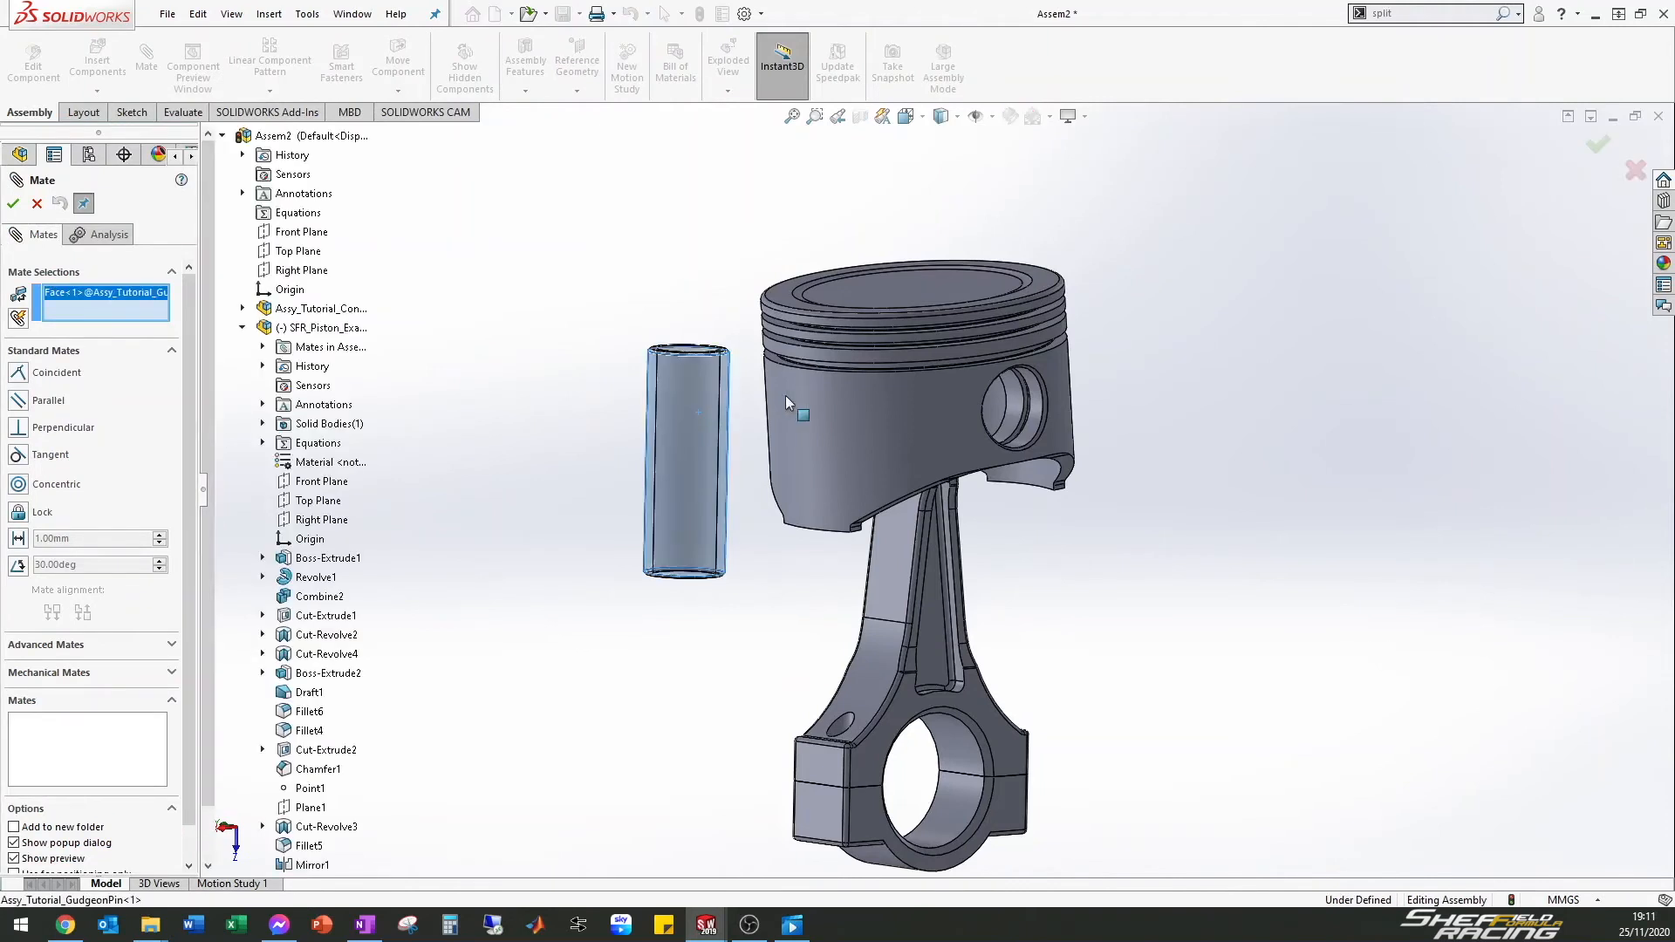
click(1016, 410)
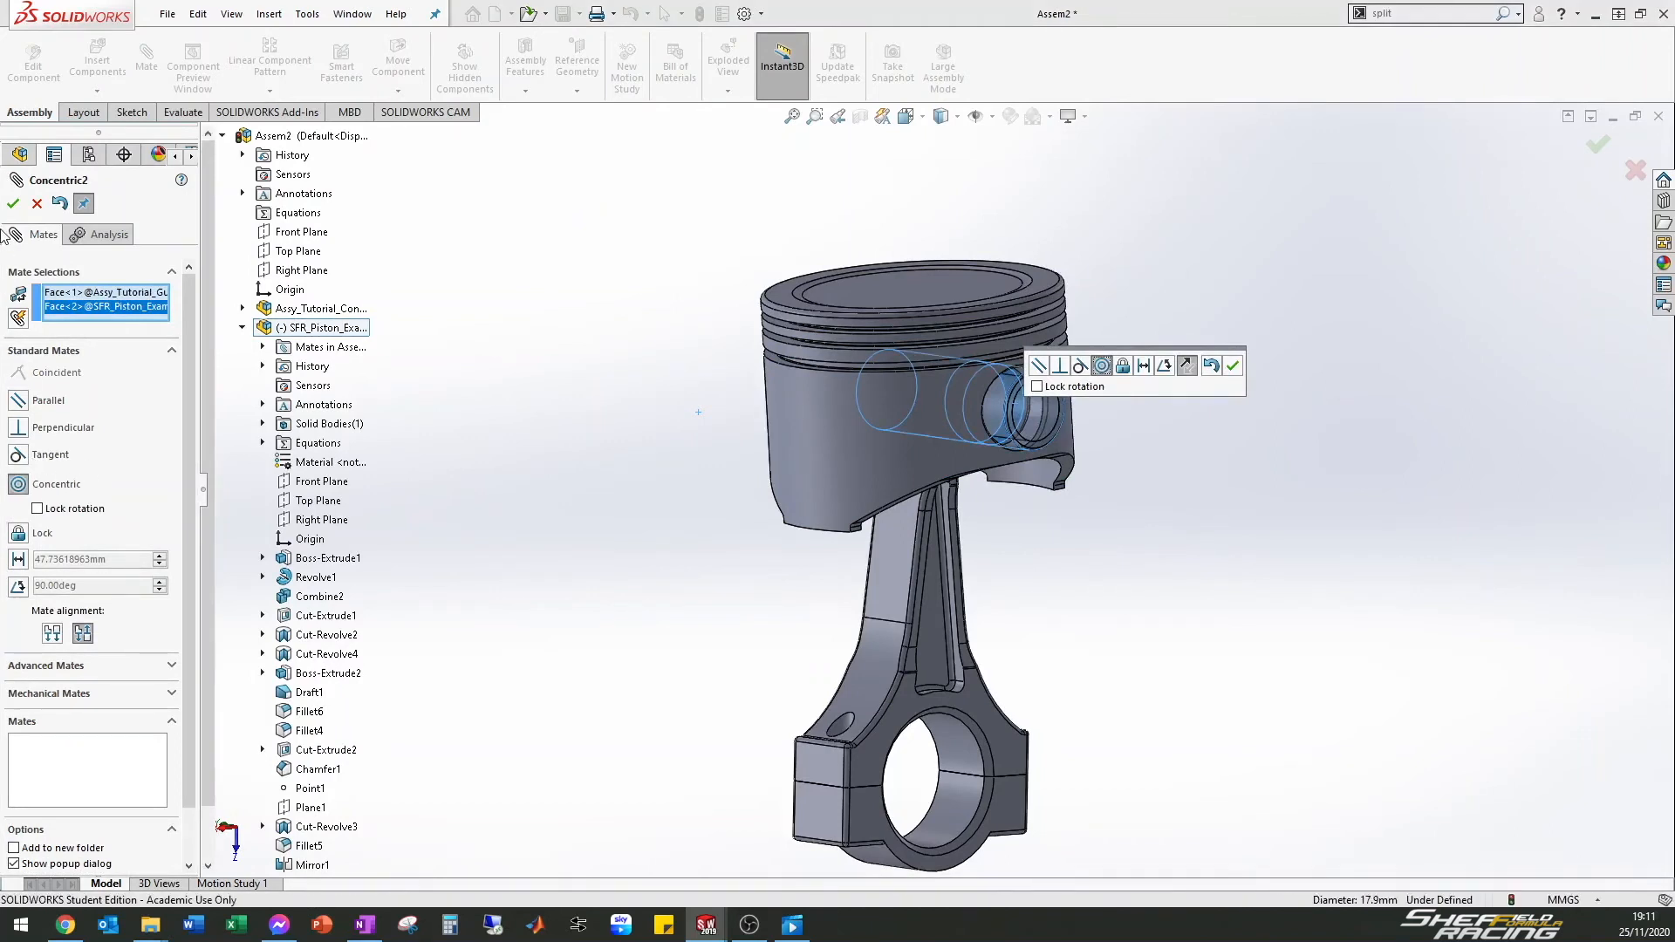
click(10, 203)
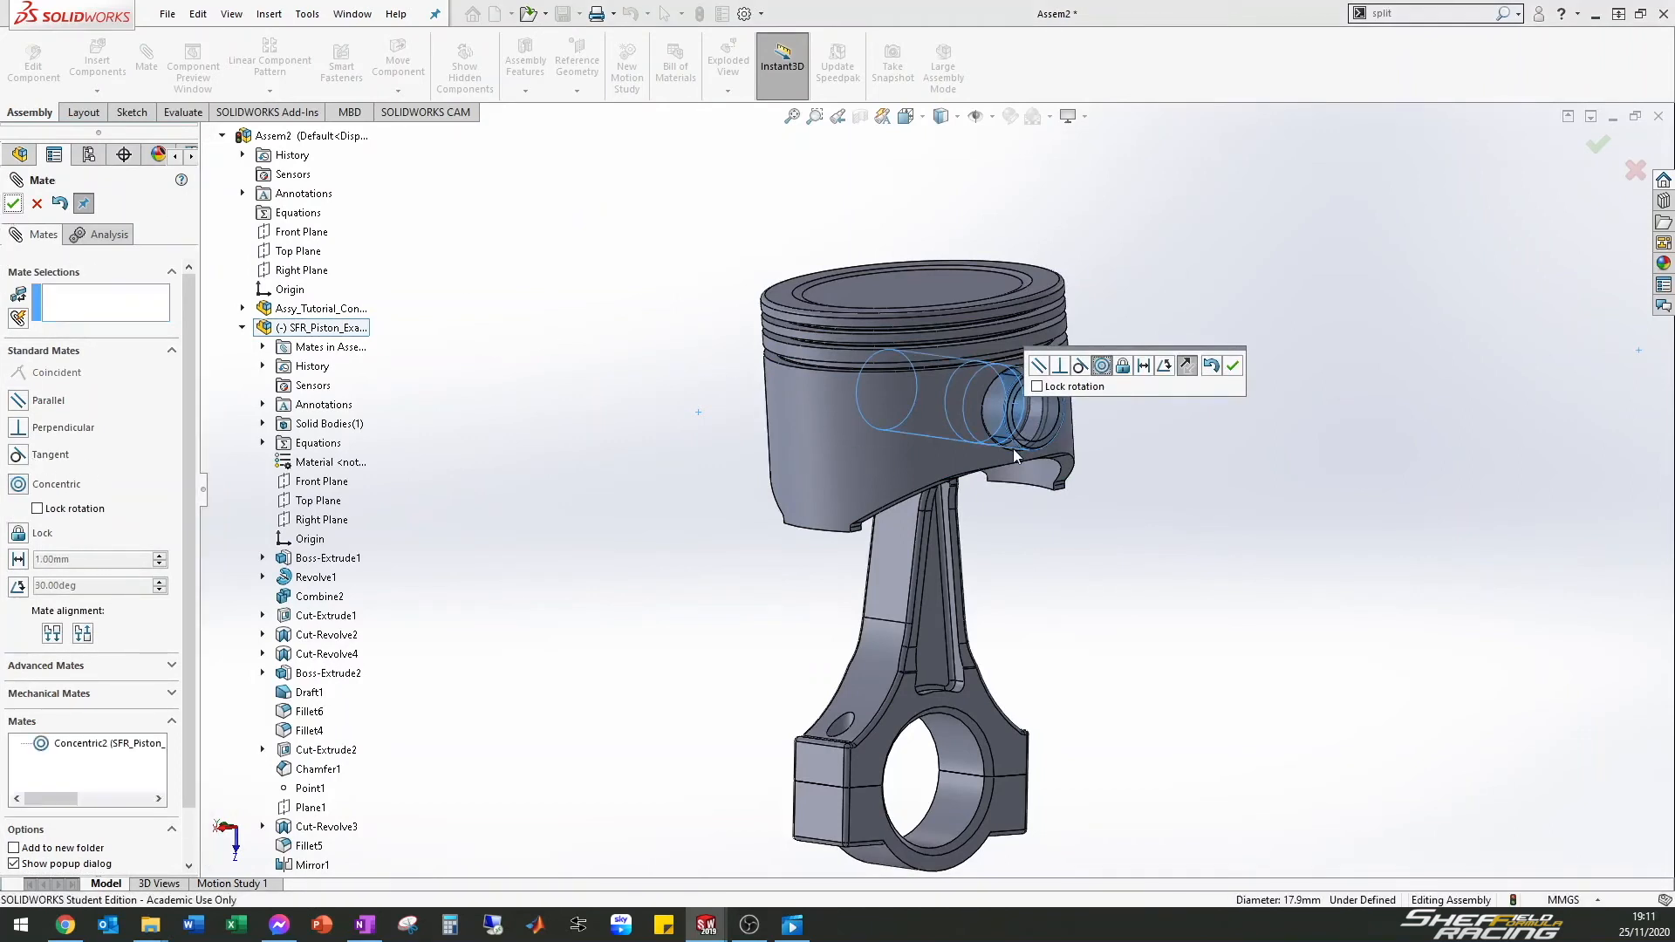
drag(1068, 414, 1133, 444)
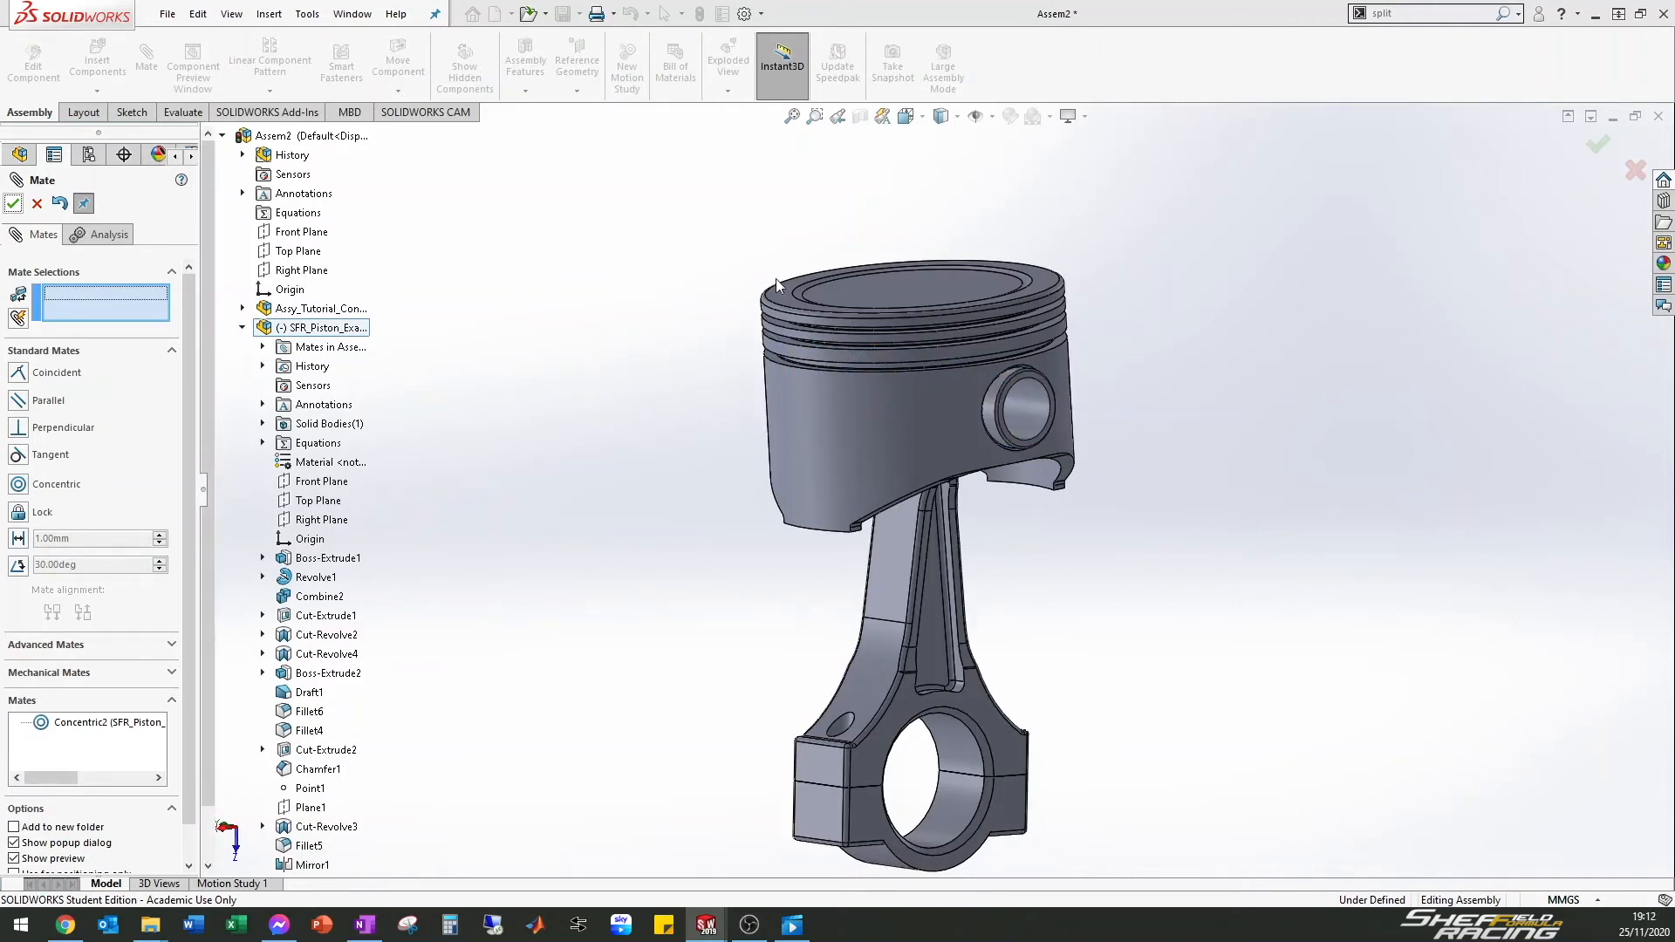
click(14, 206)
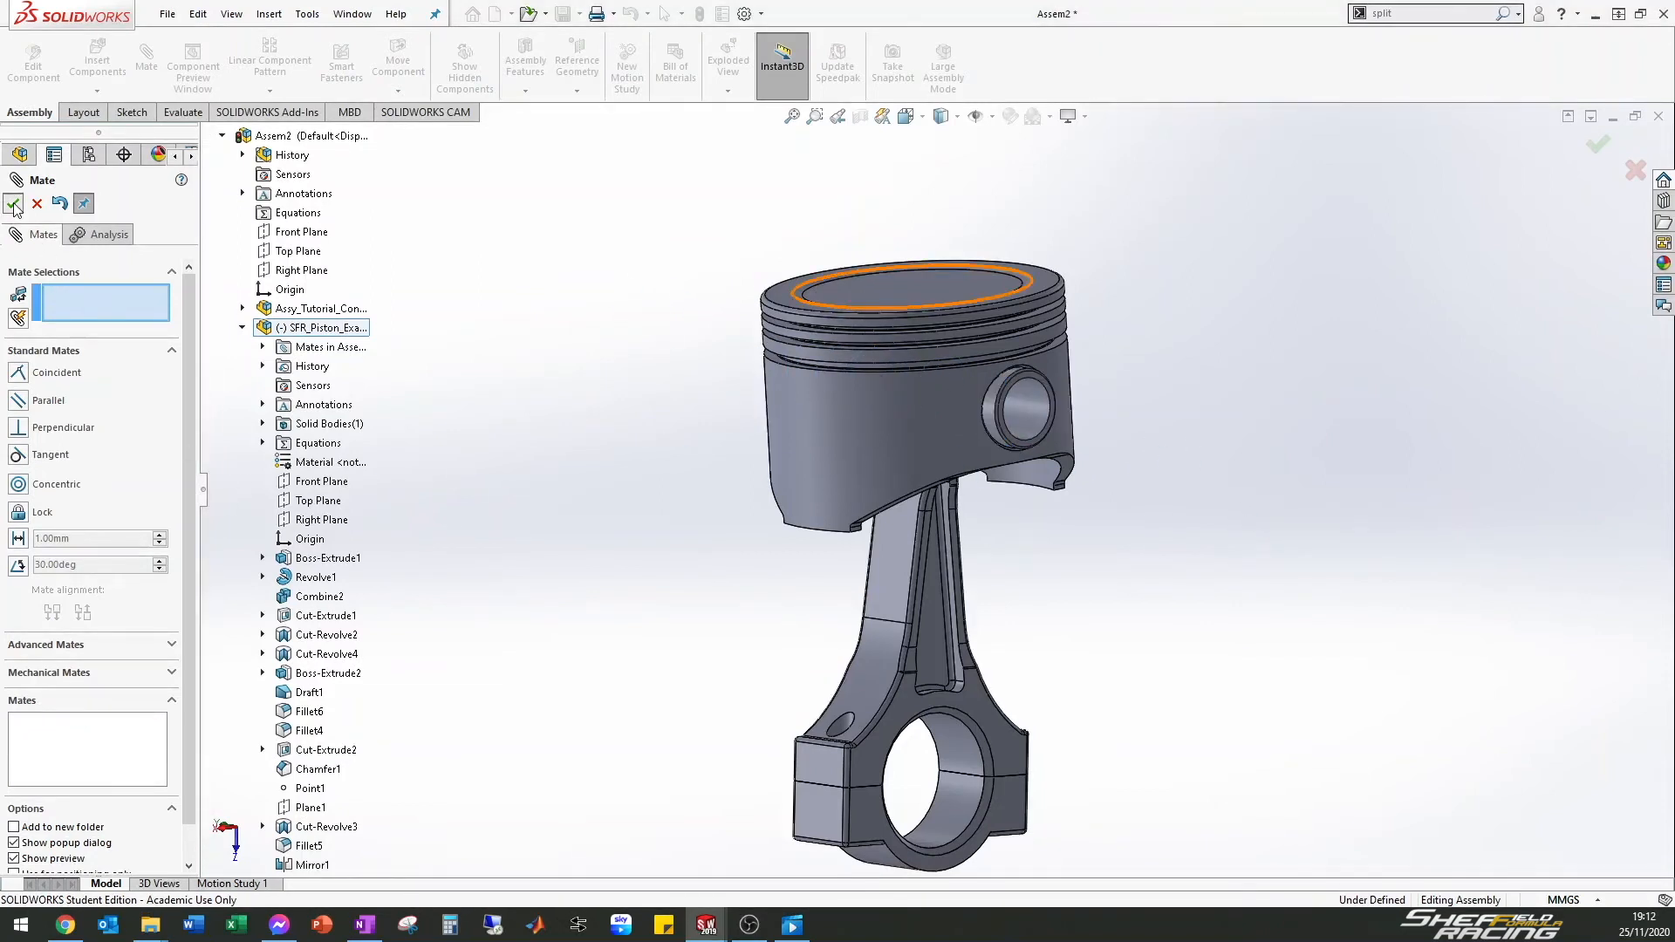
click(14, 205)
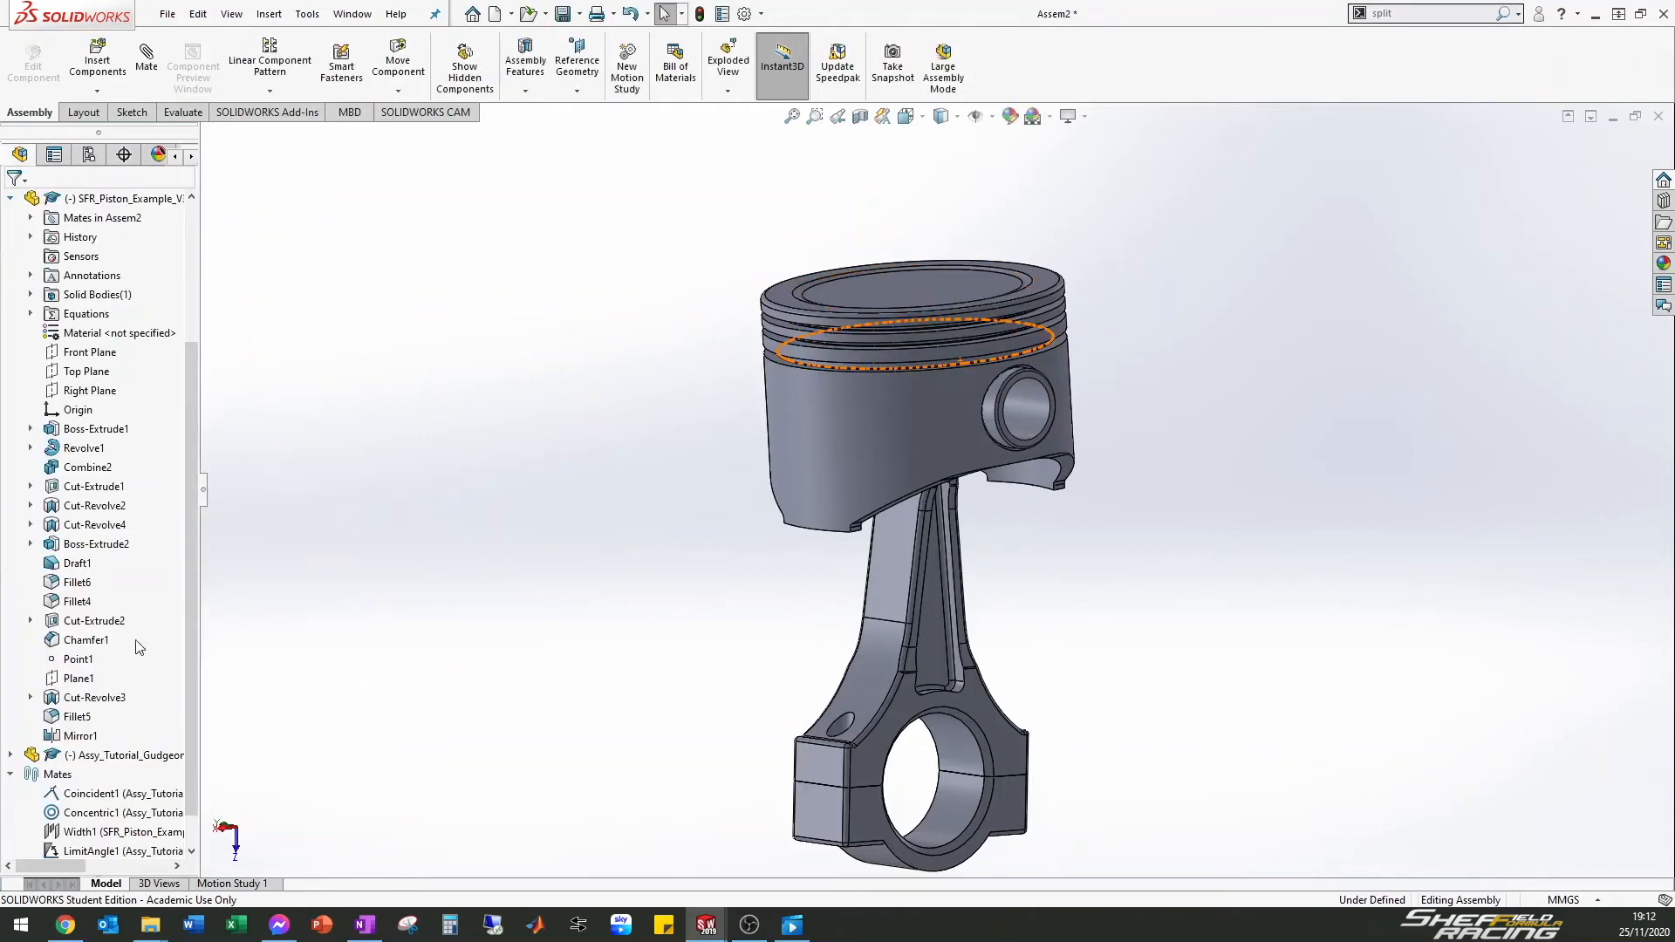
Collapse the piston's feature tree and hide the piston component
scroll(105, 524, up, 5)
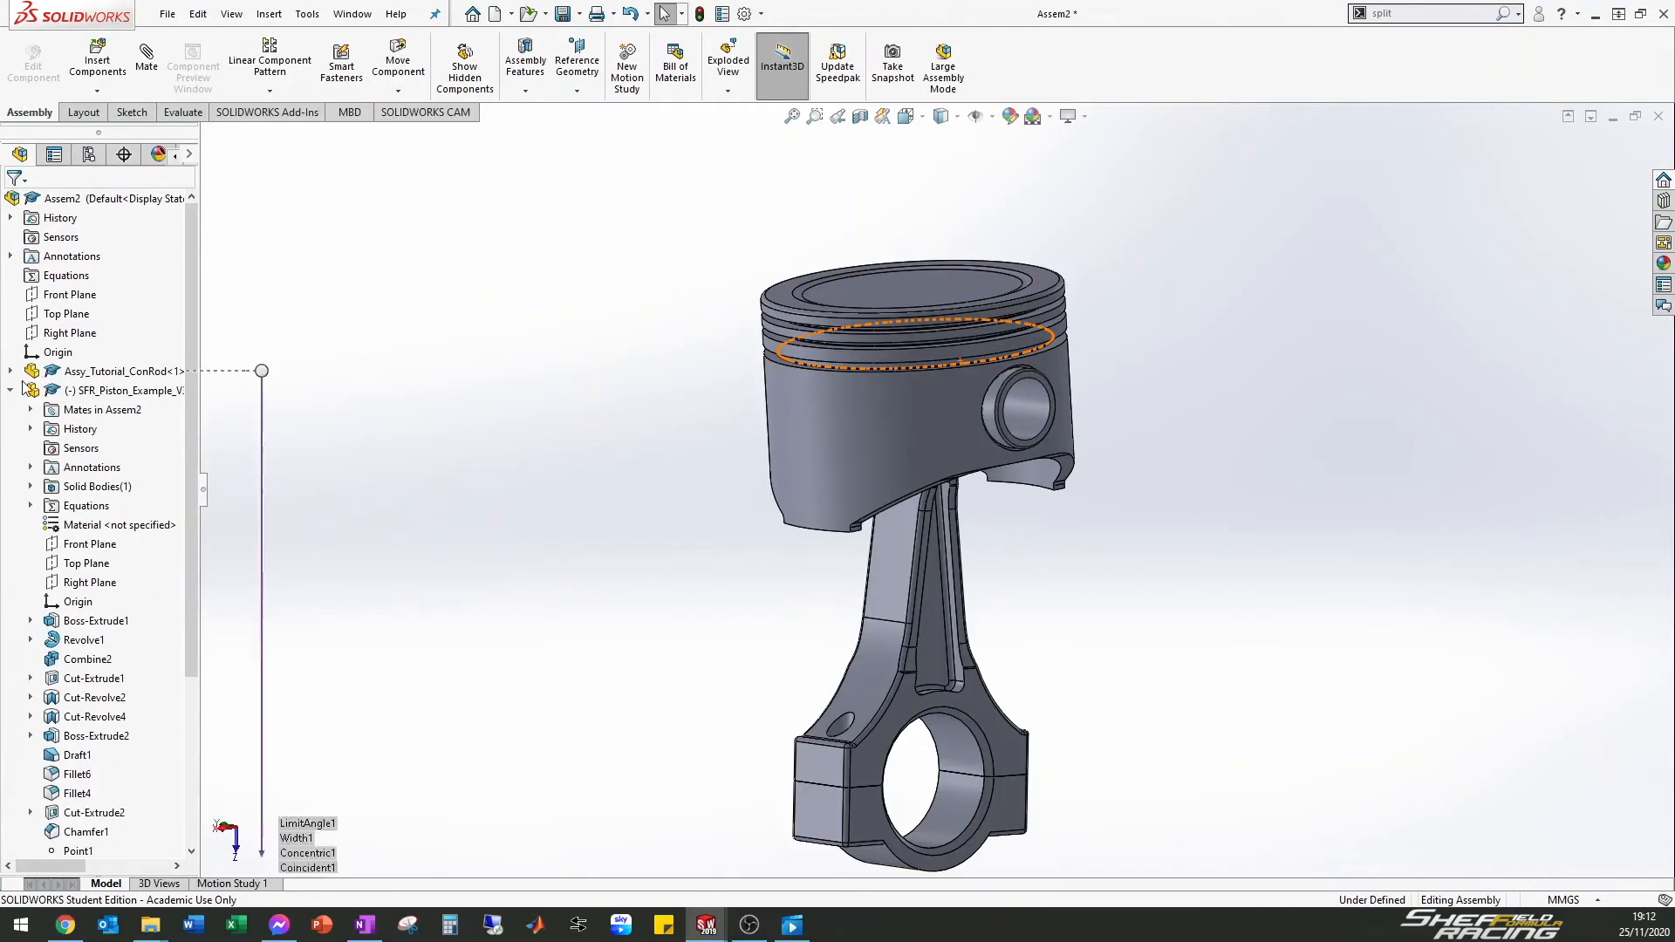
click(10, 390)
click(104, 396)
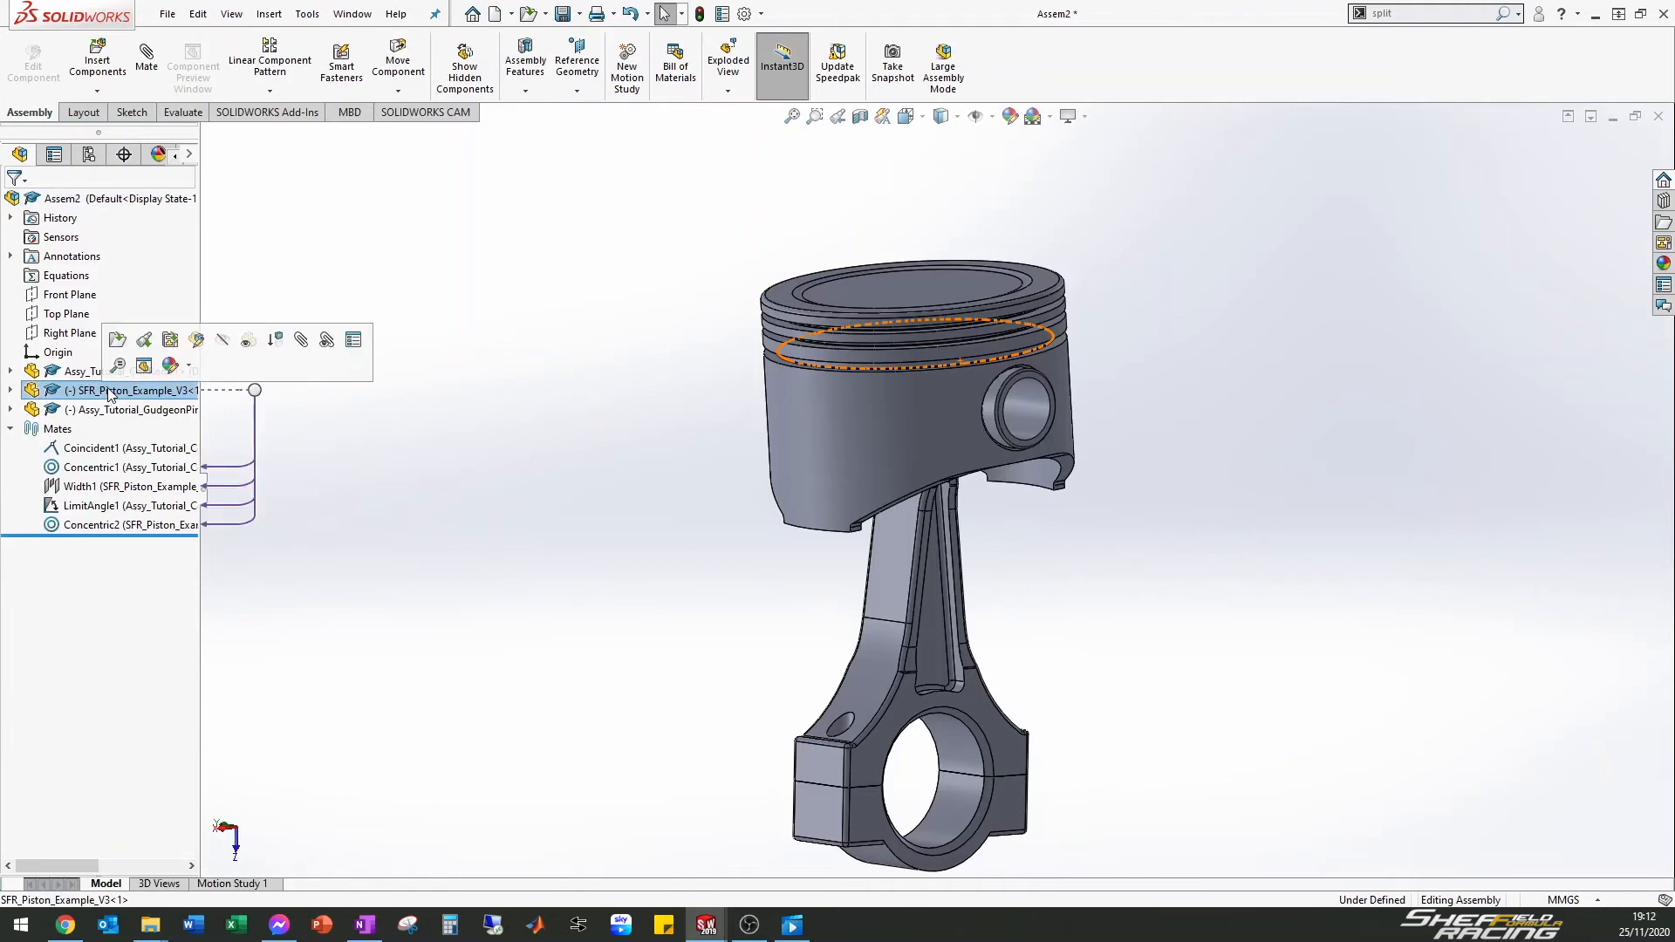
right_click(108, 392)
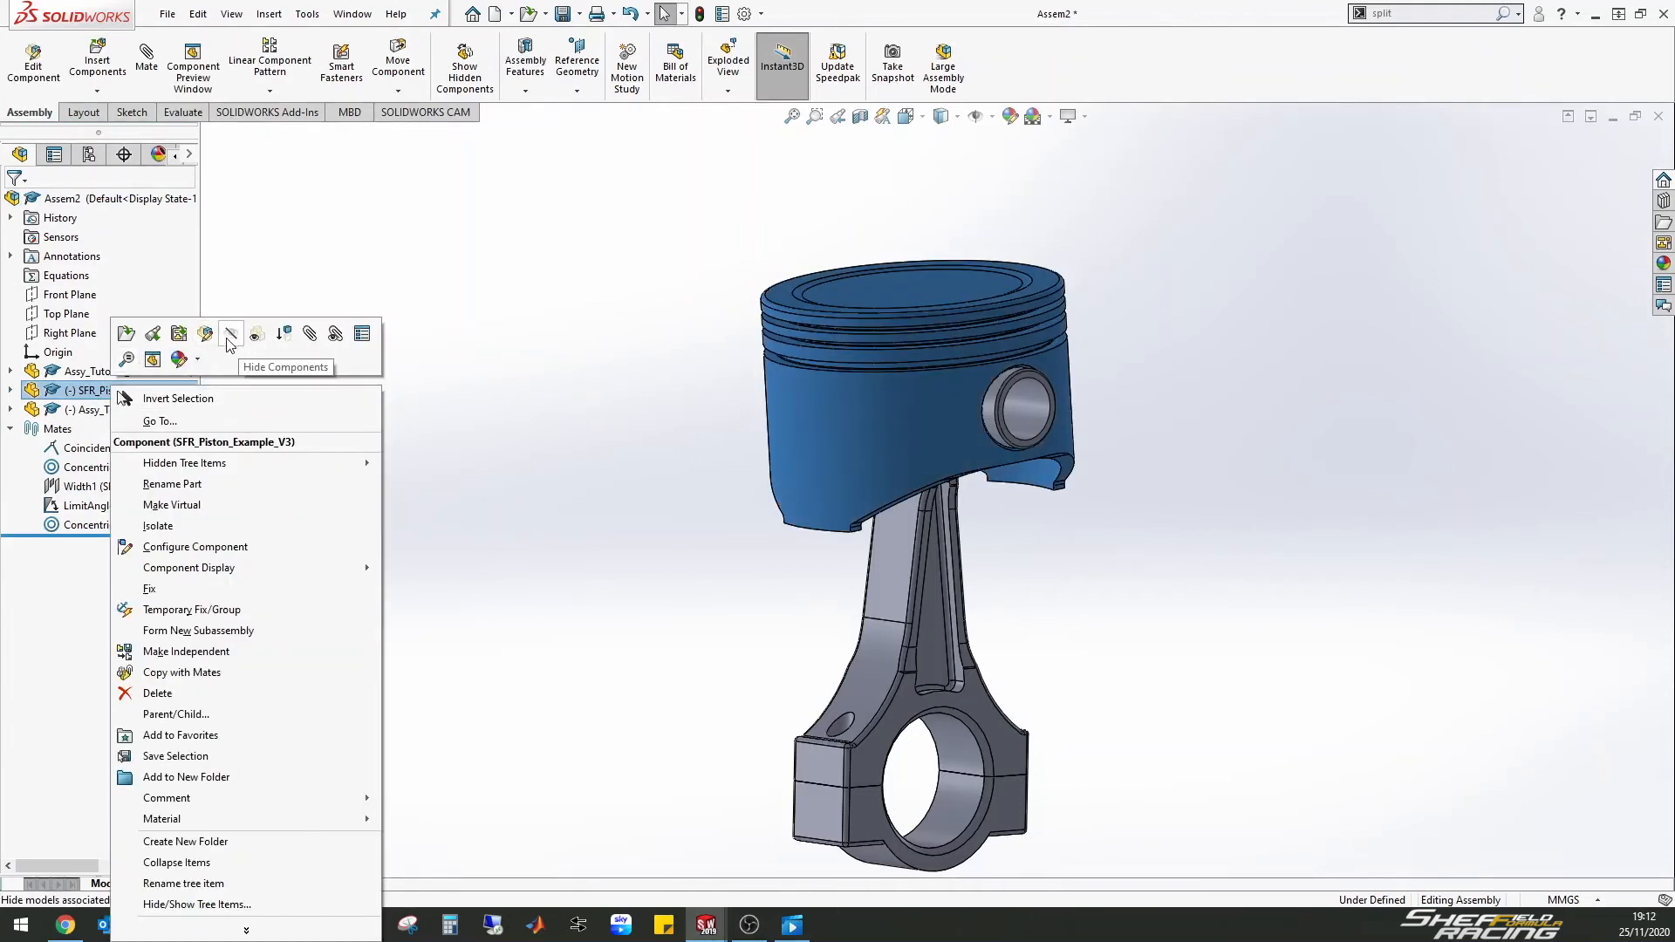
click(229, 336)
Slide the gudgeon pin along the connecting rod's small-end bore to examine its axial movement
middle_drag(906, 488, 1035, 516)
scroll(941, 434, down, 5)
drag(996, 366, 1080, 521)
click(1076, 513)
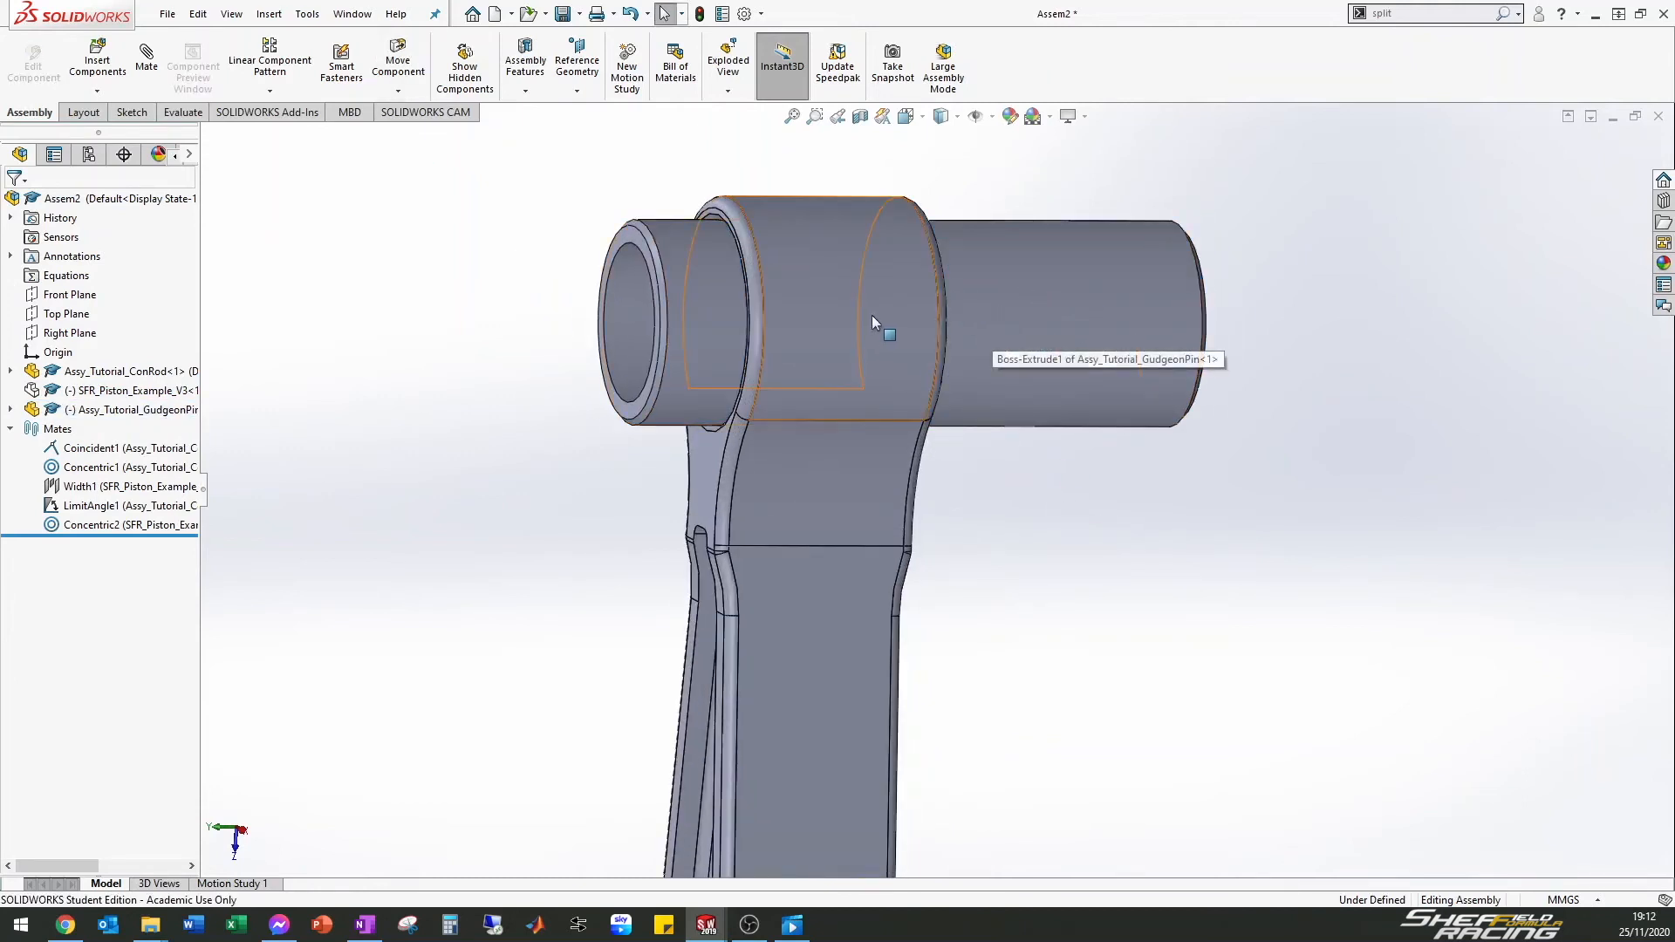
drag(998, 328, 1092, 333)
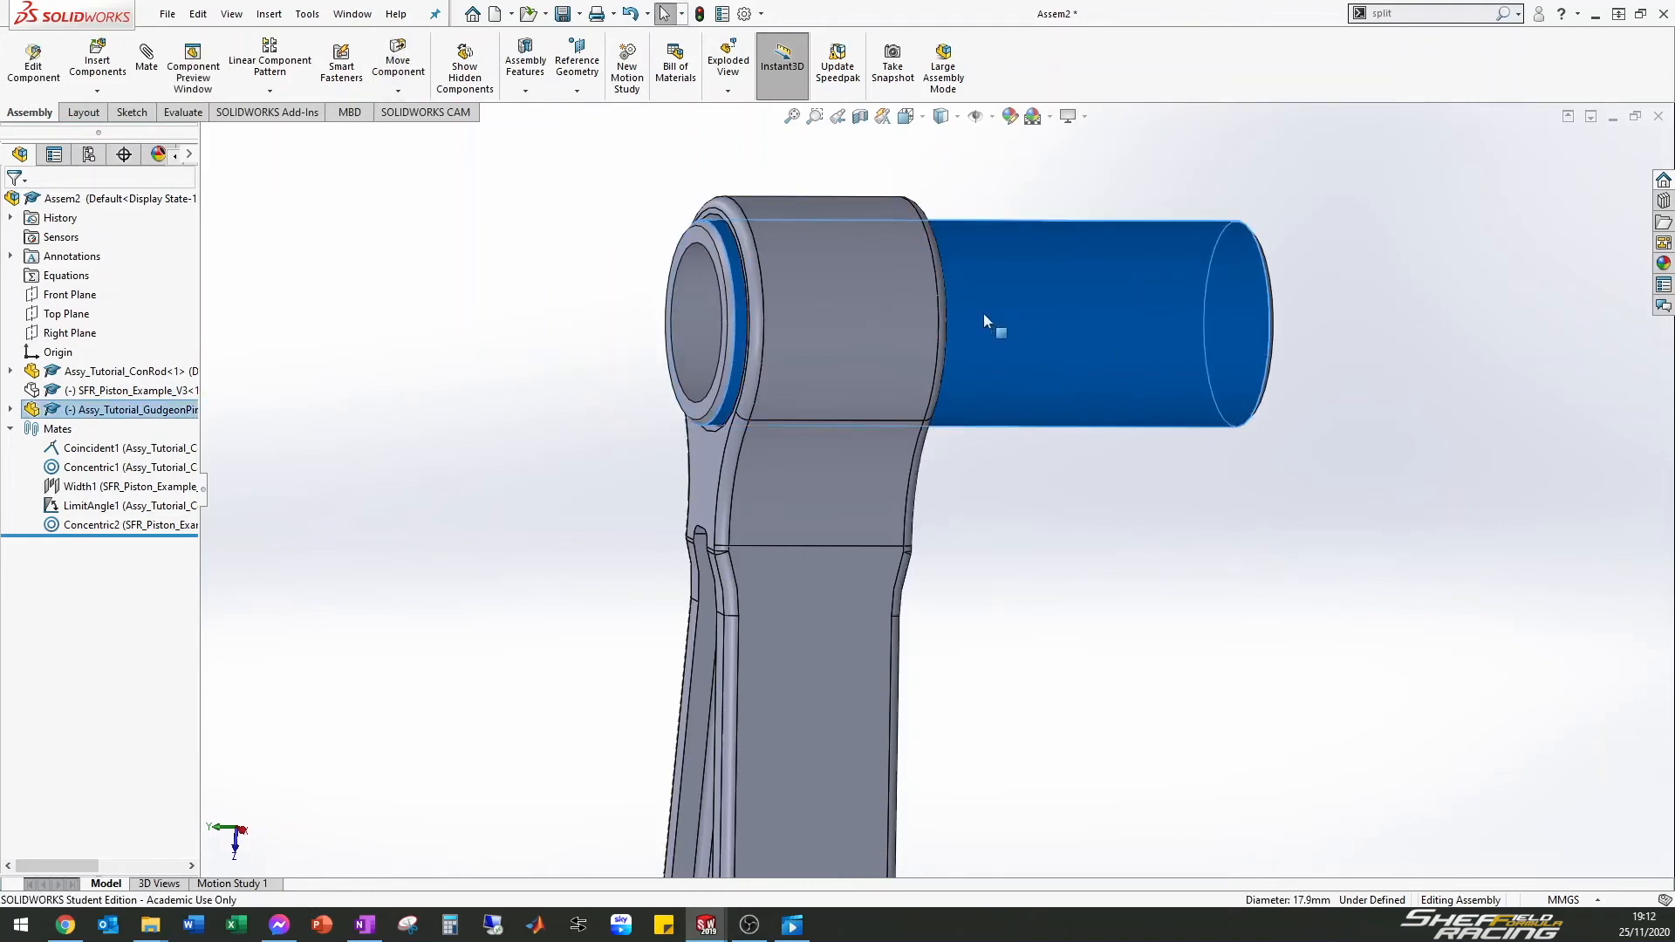
Mate the gudgeon pin's Front Plane coincident with the connecting rod's Top Plane to centre the pin in the rod
click(10, 410)
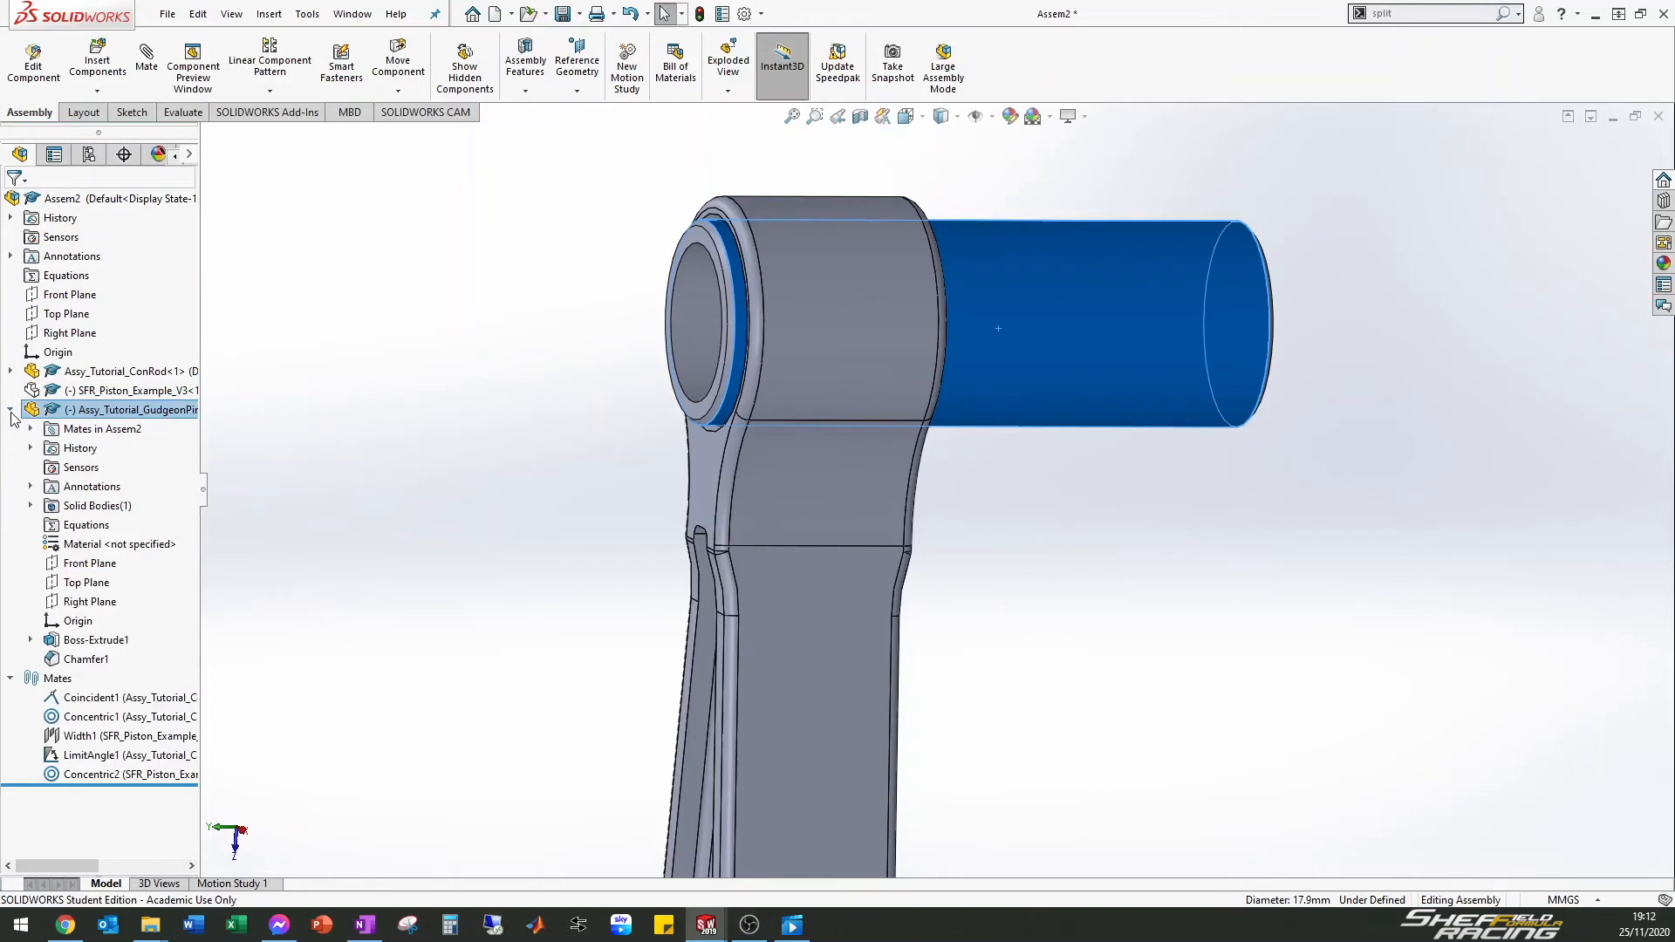
click(89, 563)
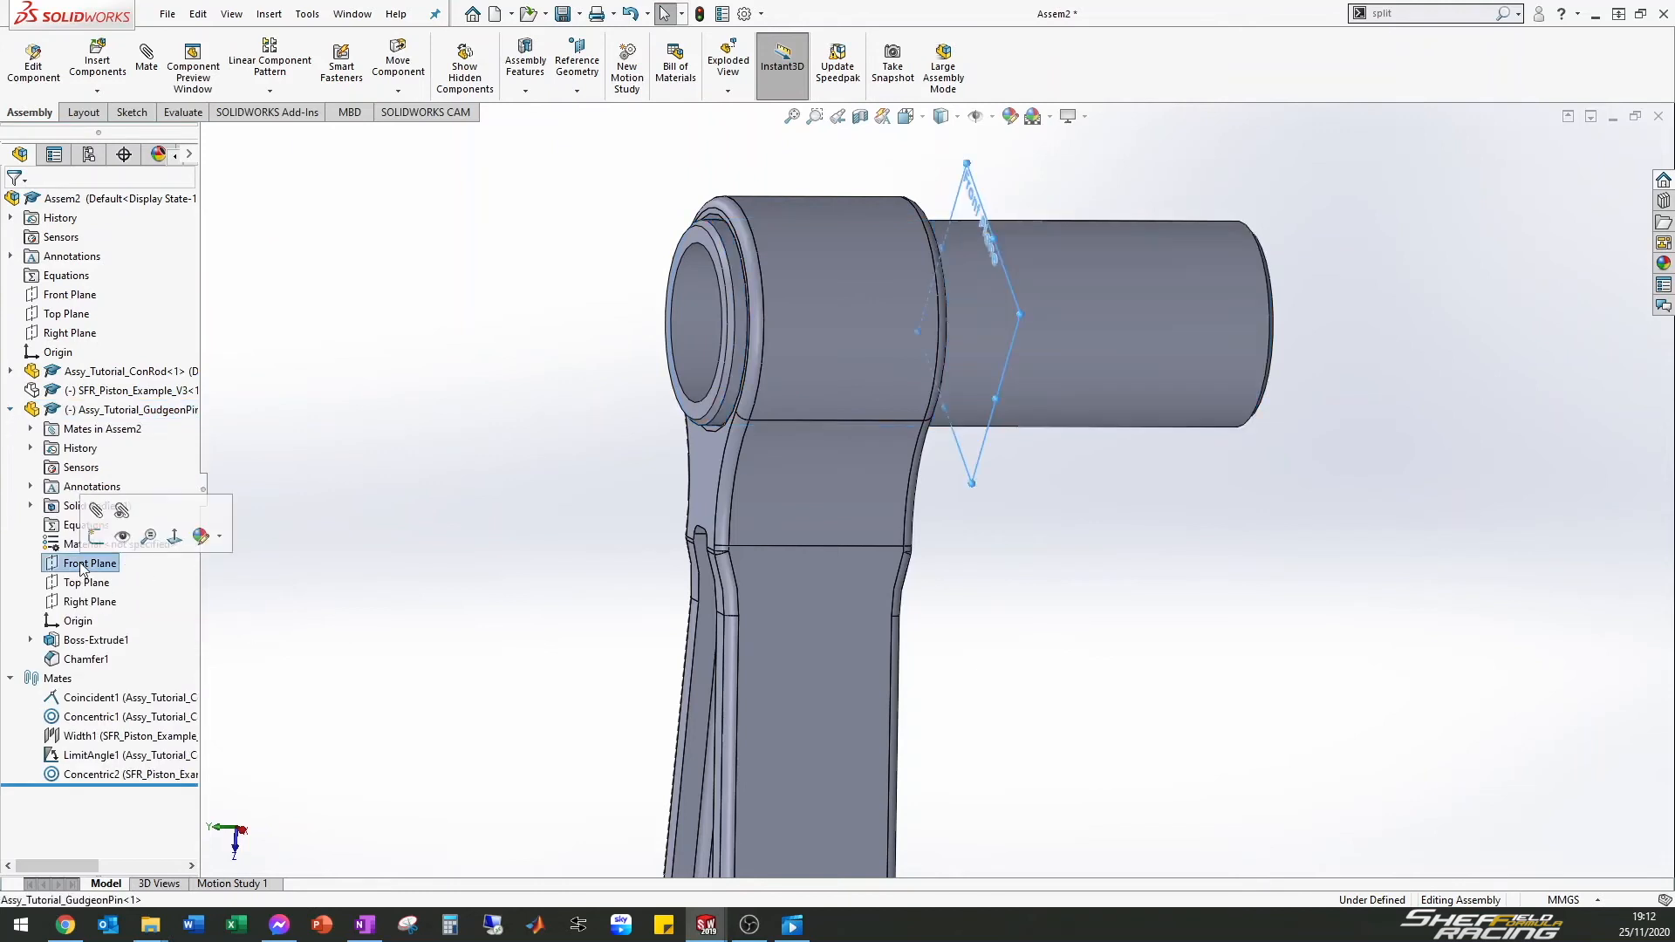
middle_drag(810, 284, 949, 275)
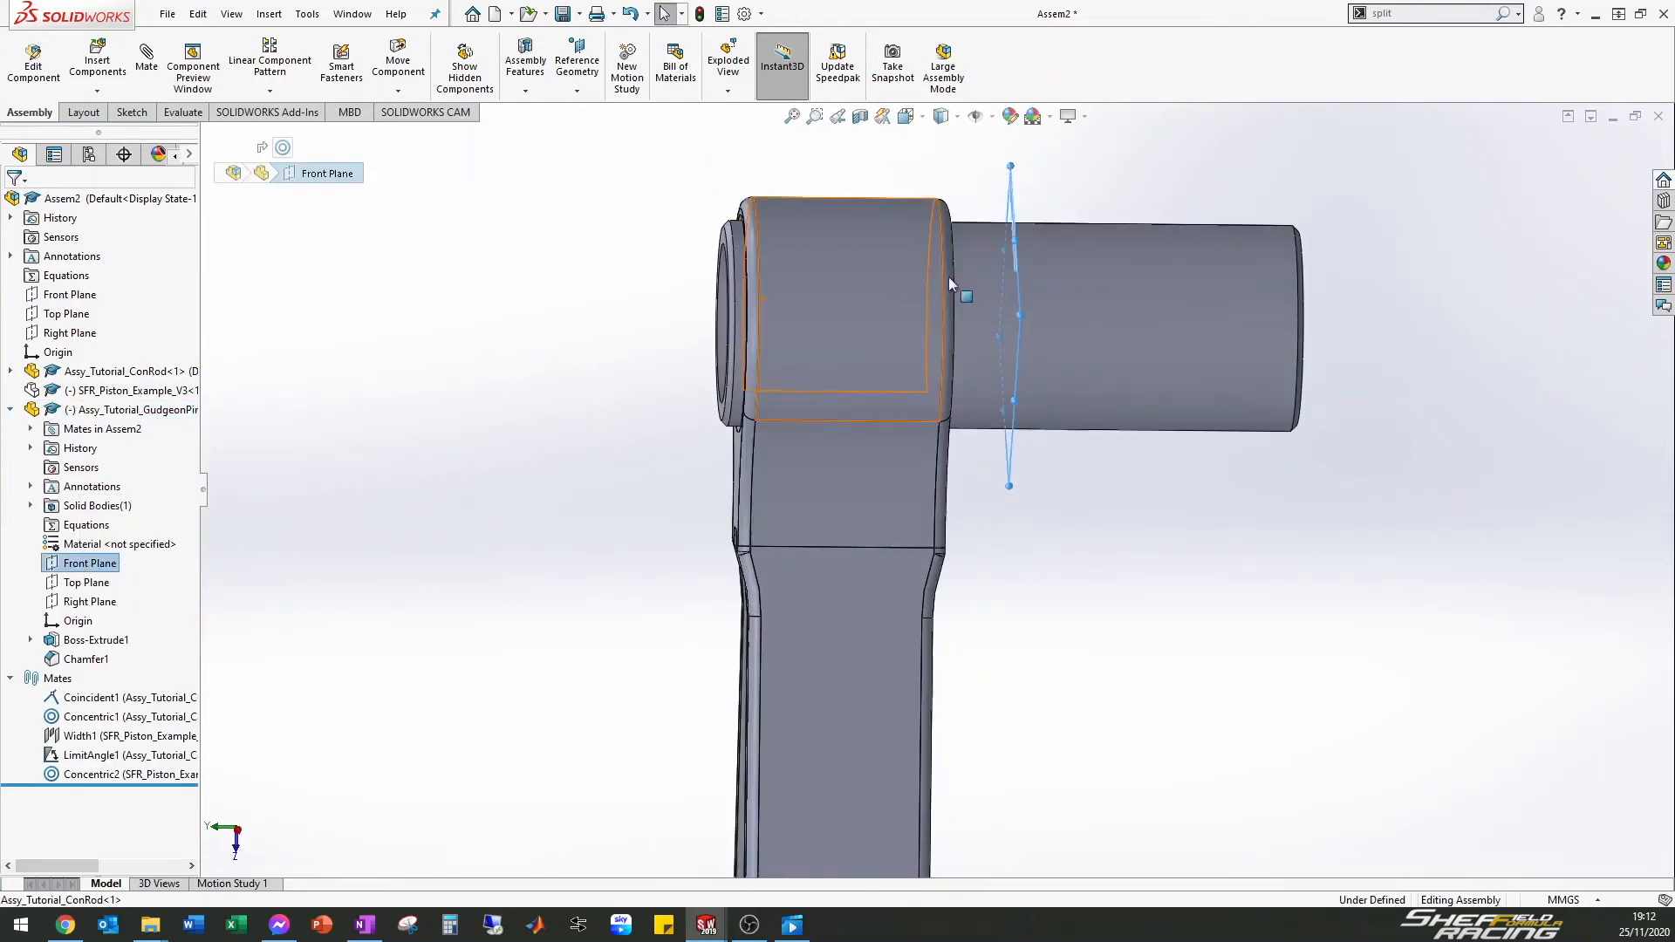
click(146, 59)
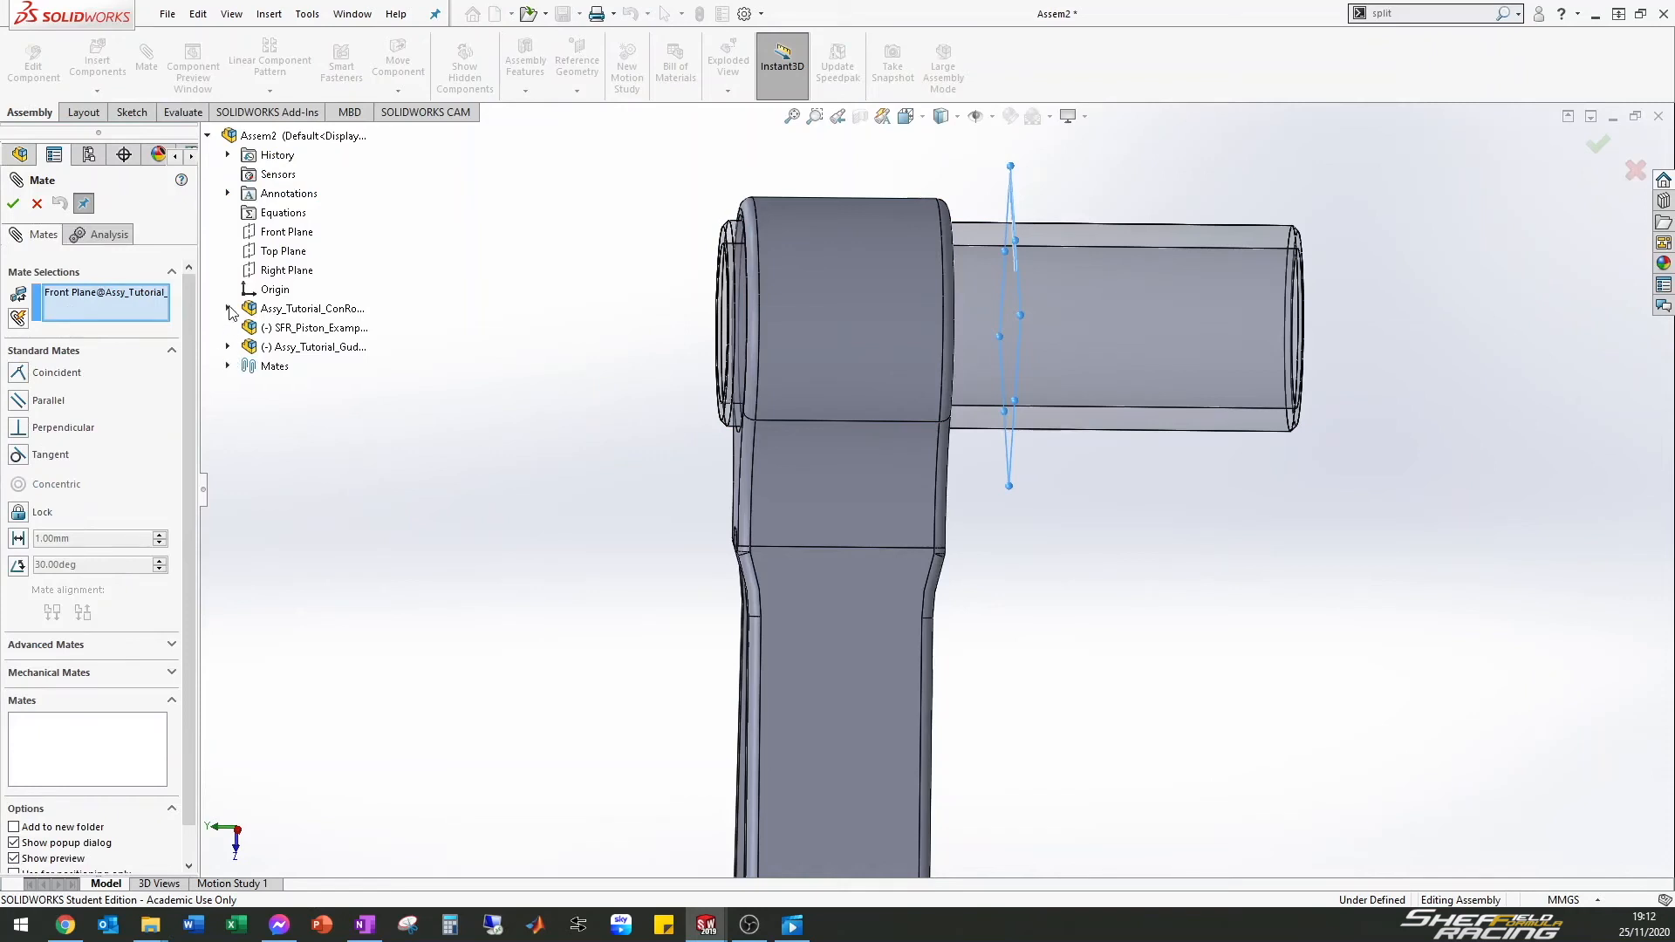
click(228, 309)
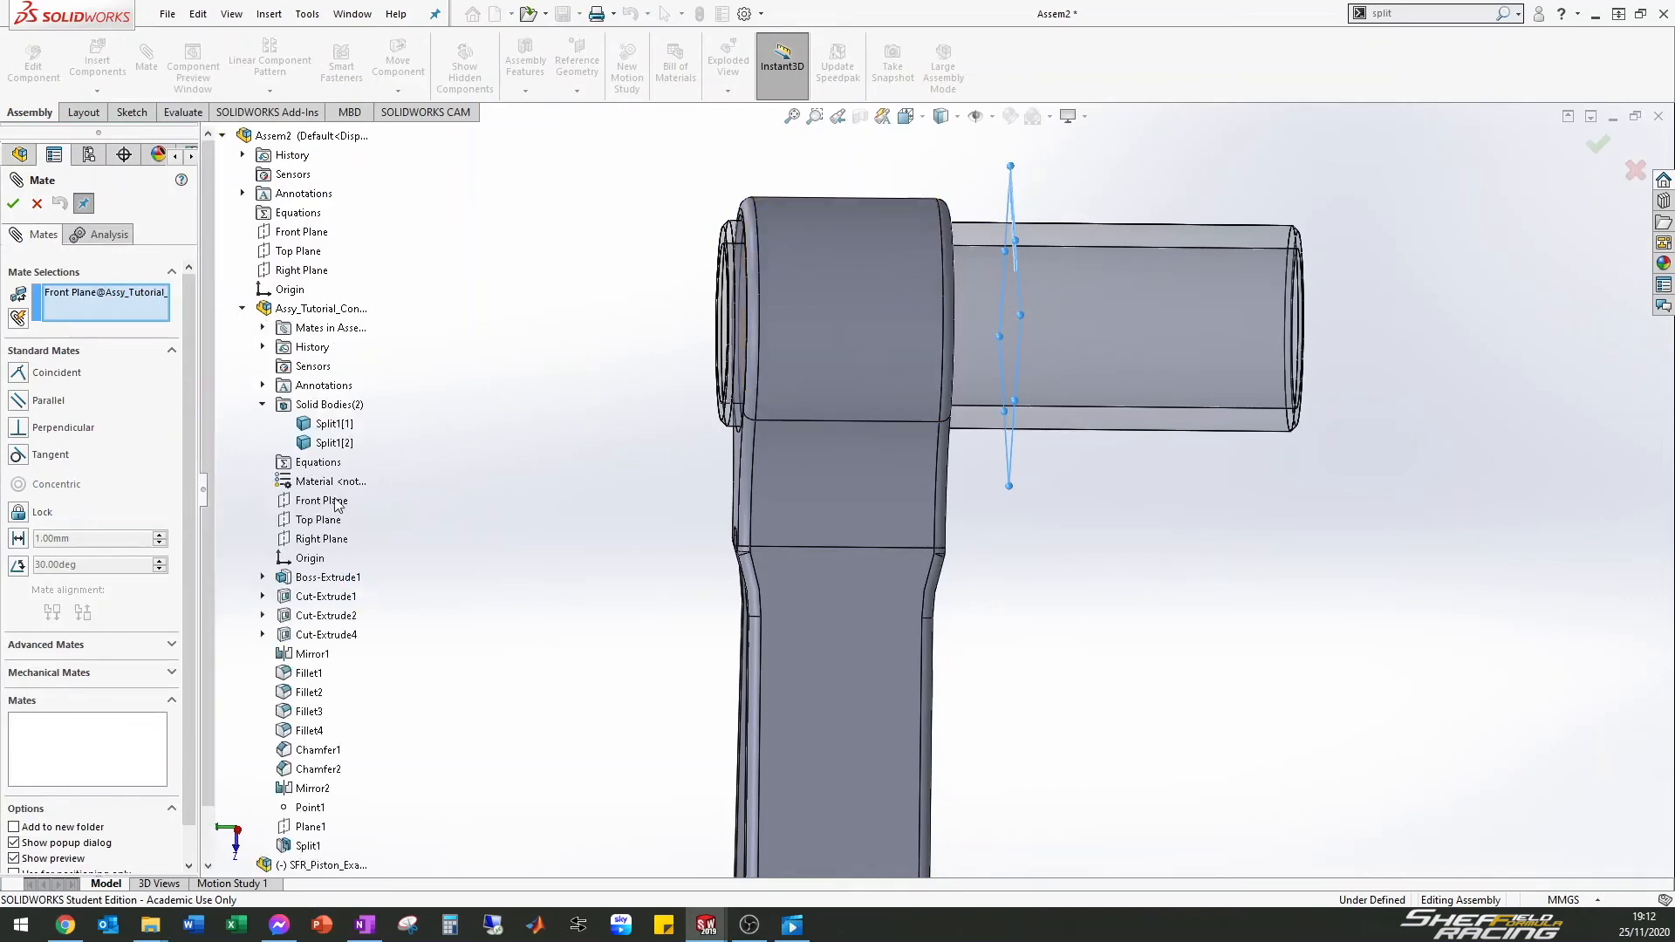
right_click(316, 522)
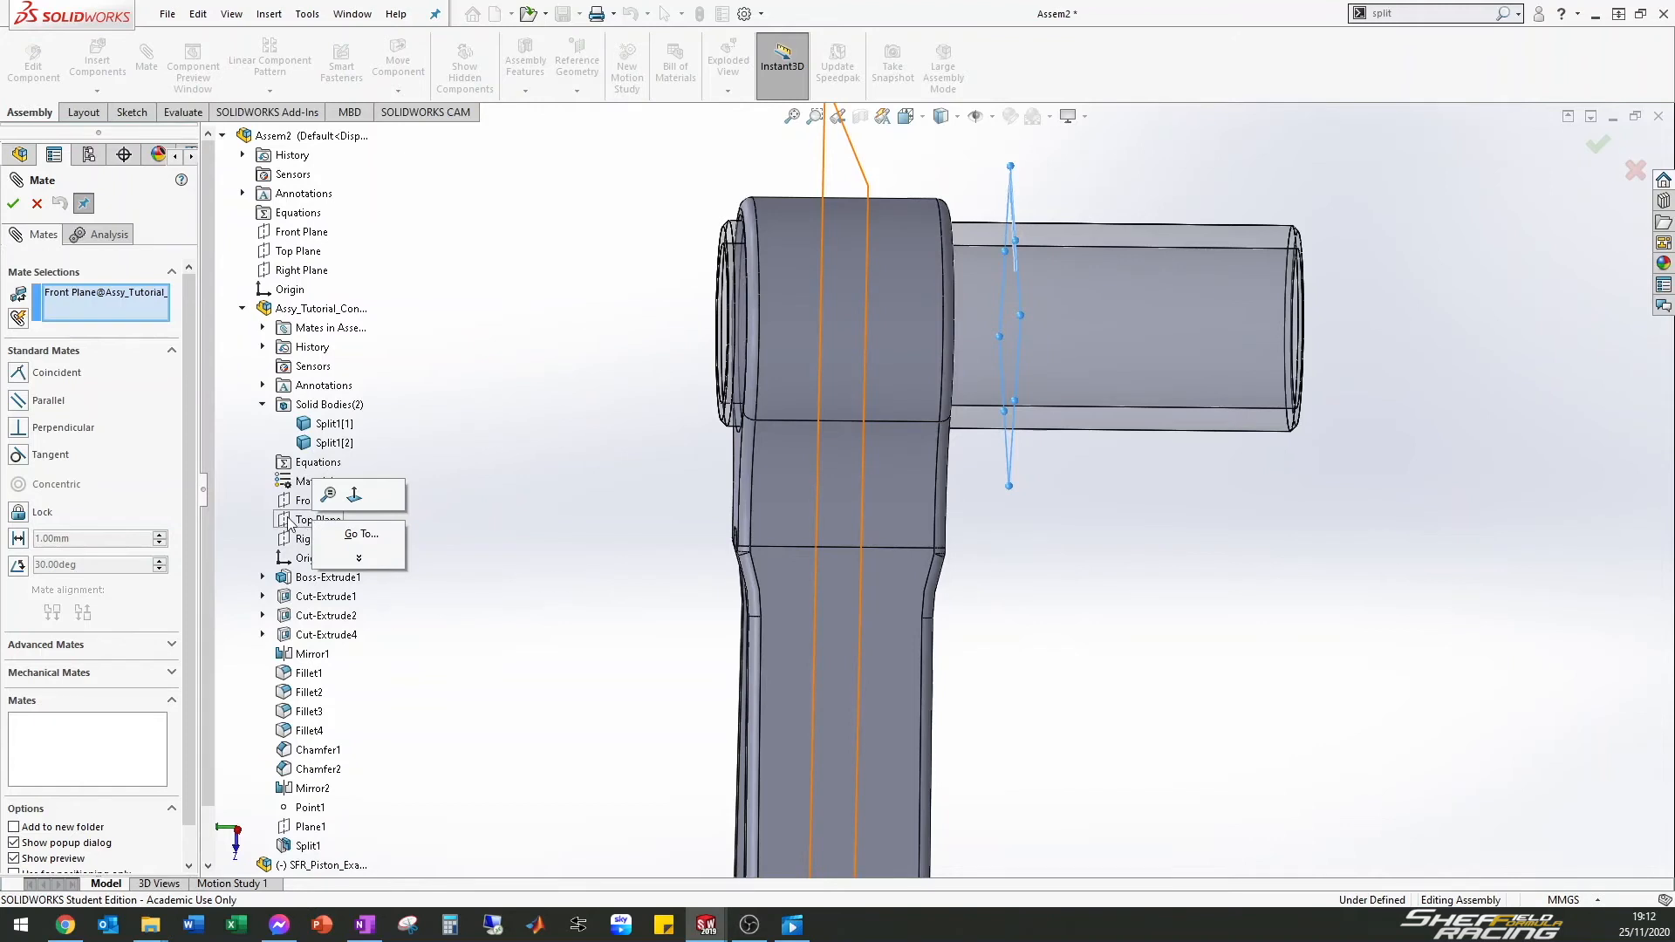
click(295, 525)
click(298, 523)
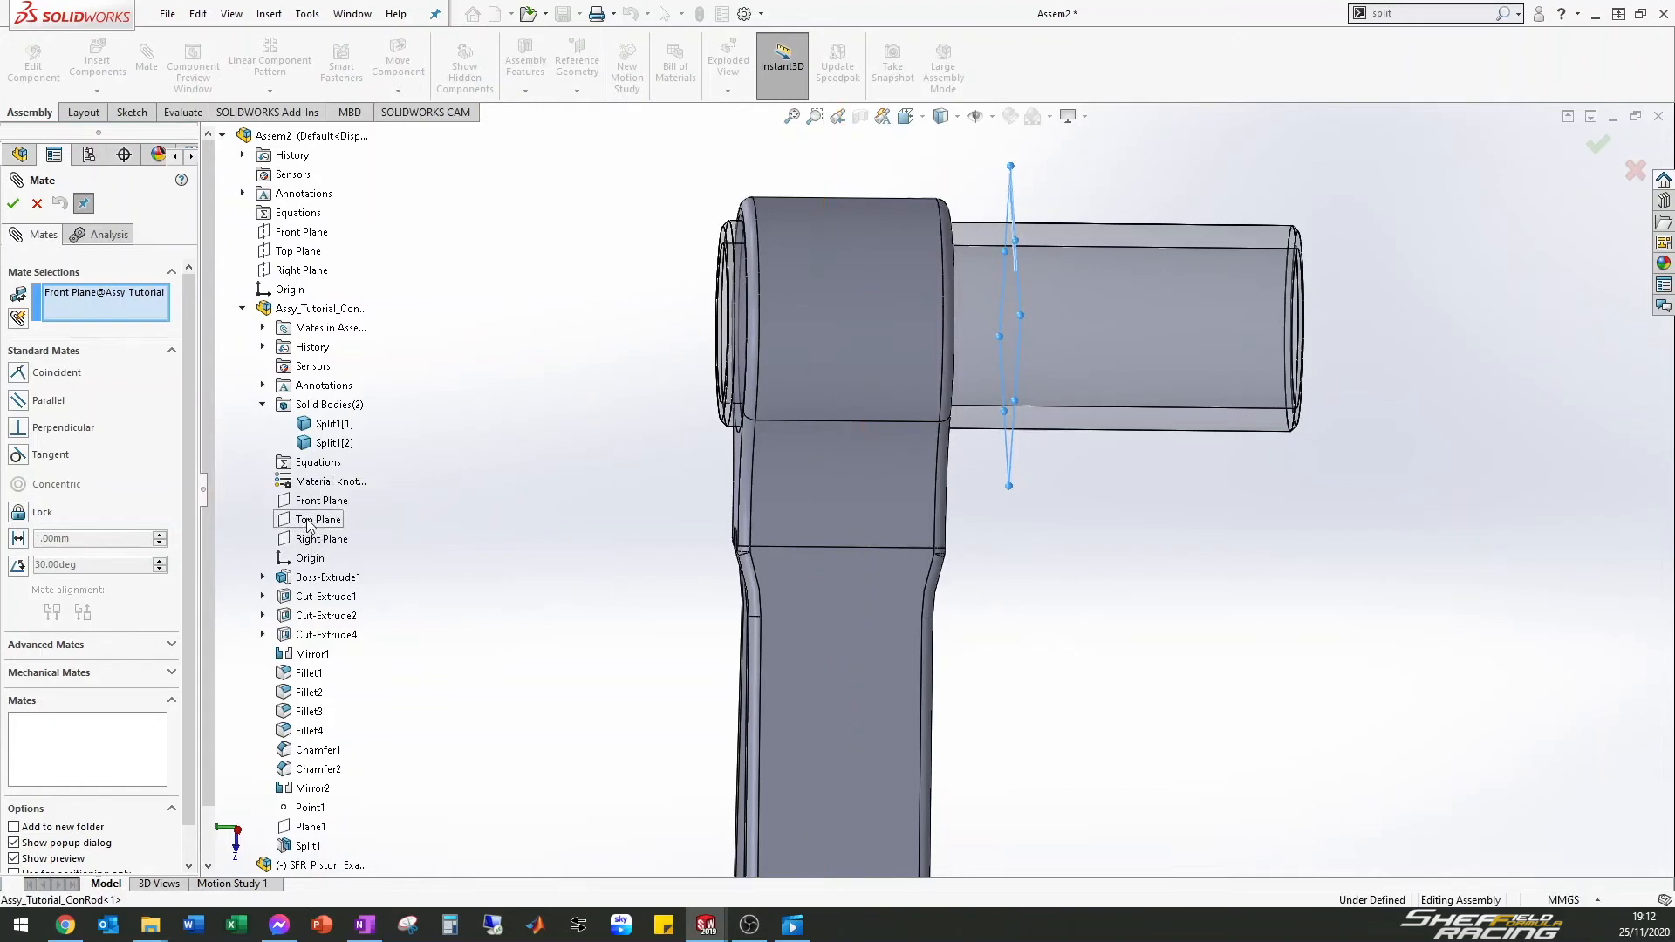
click(24, 377)
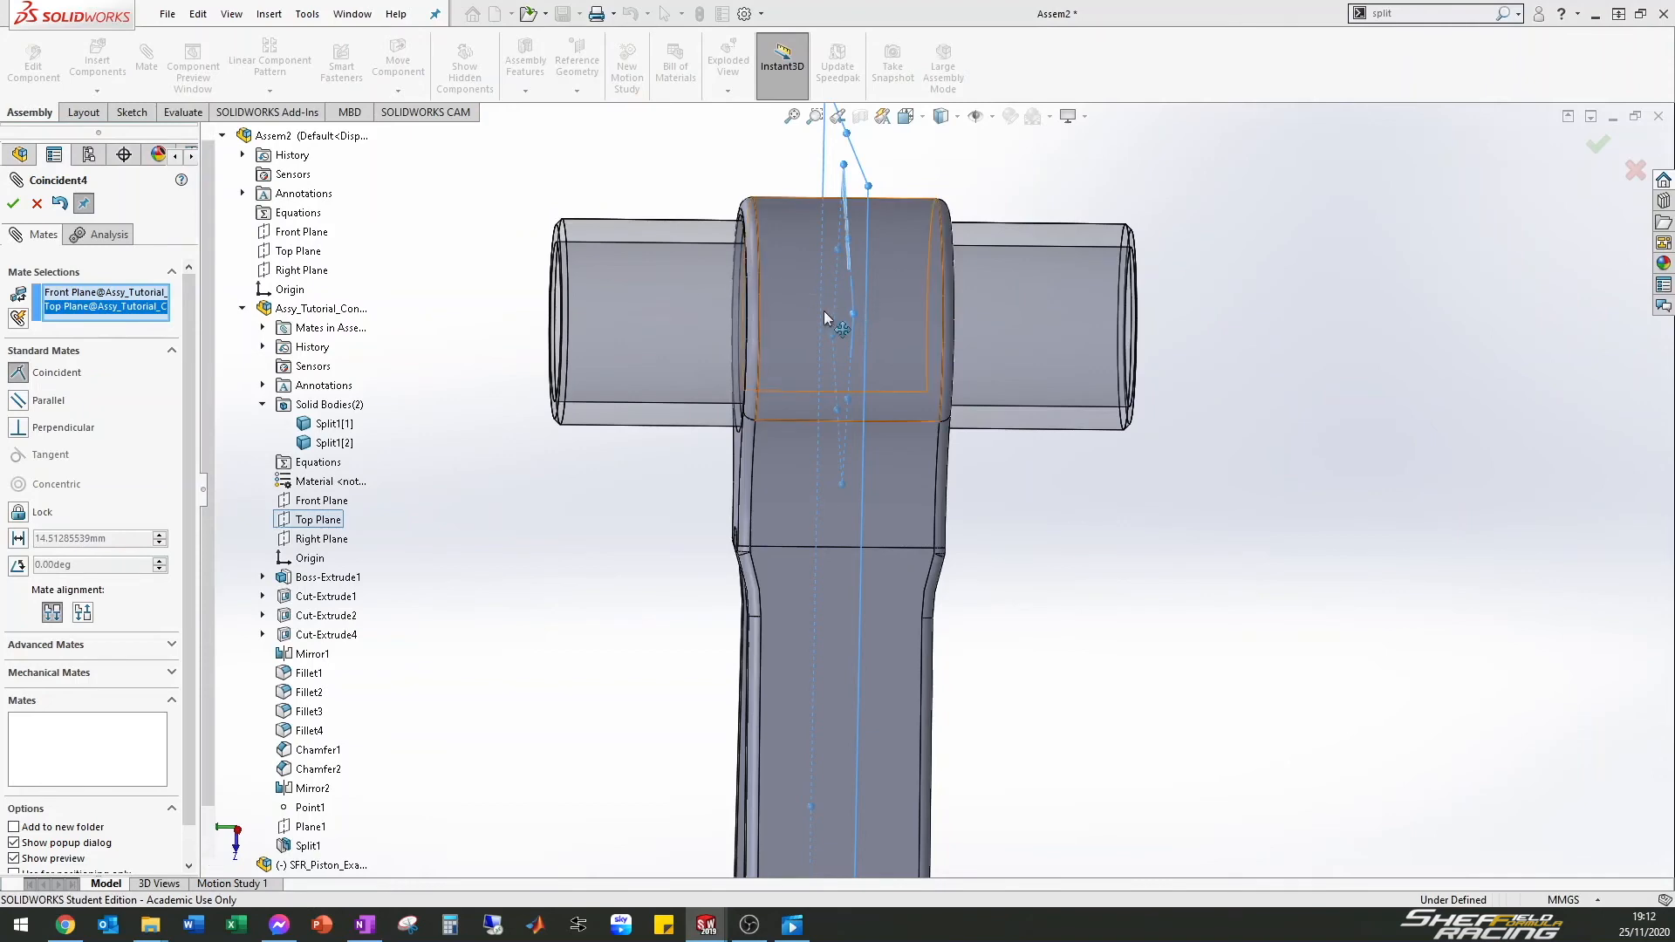
middle_drag(709, 308, 560, 341)
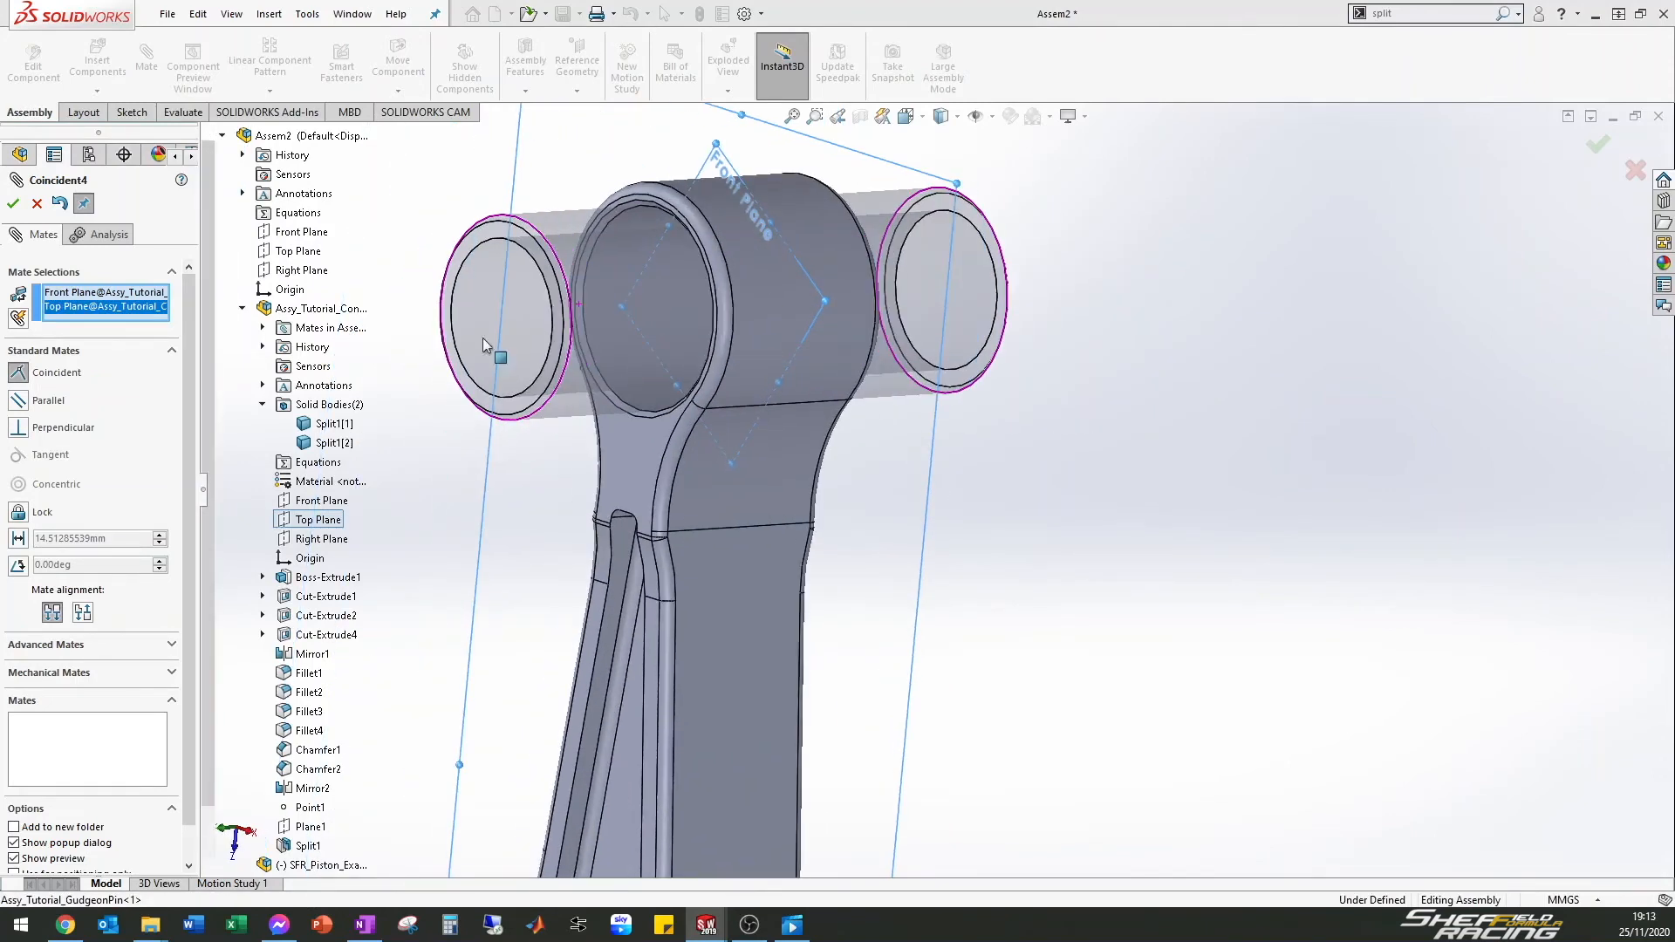
click(13, 204)
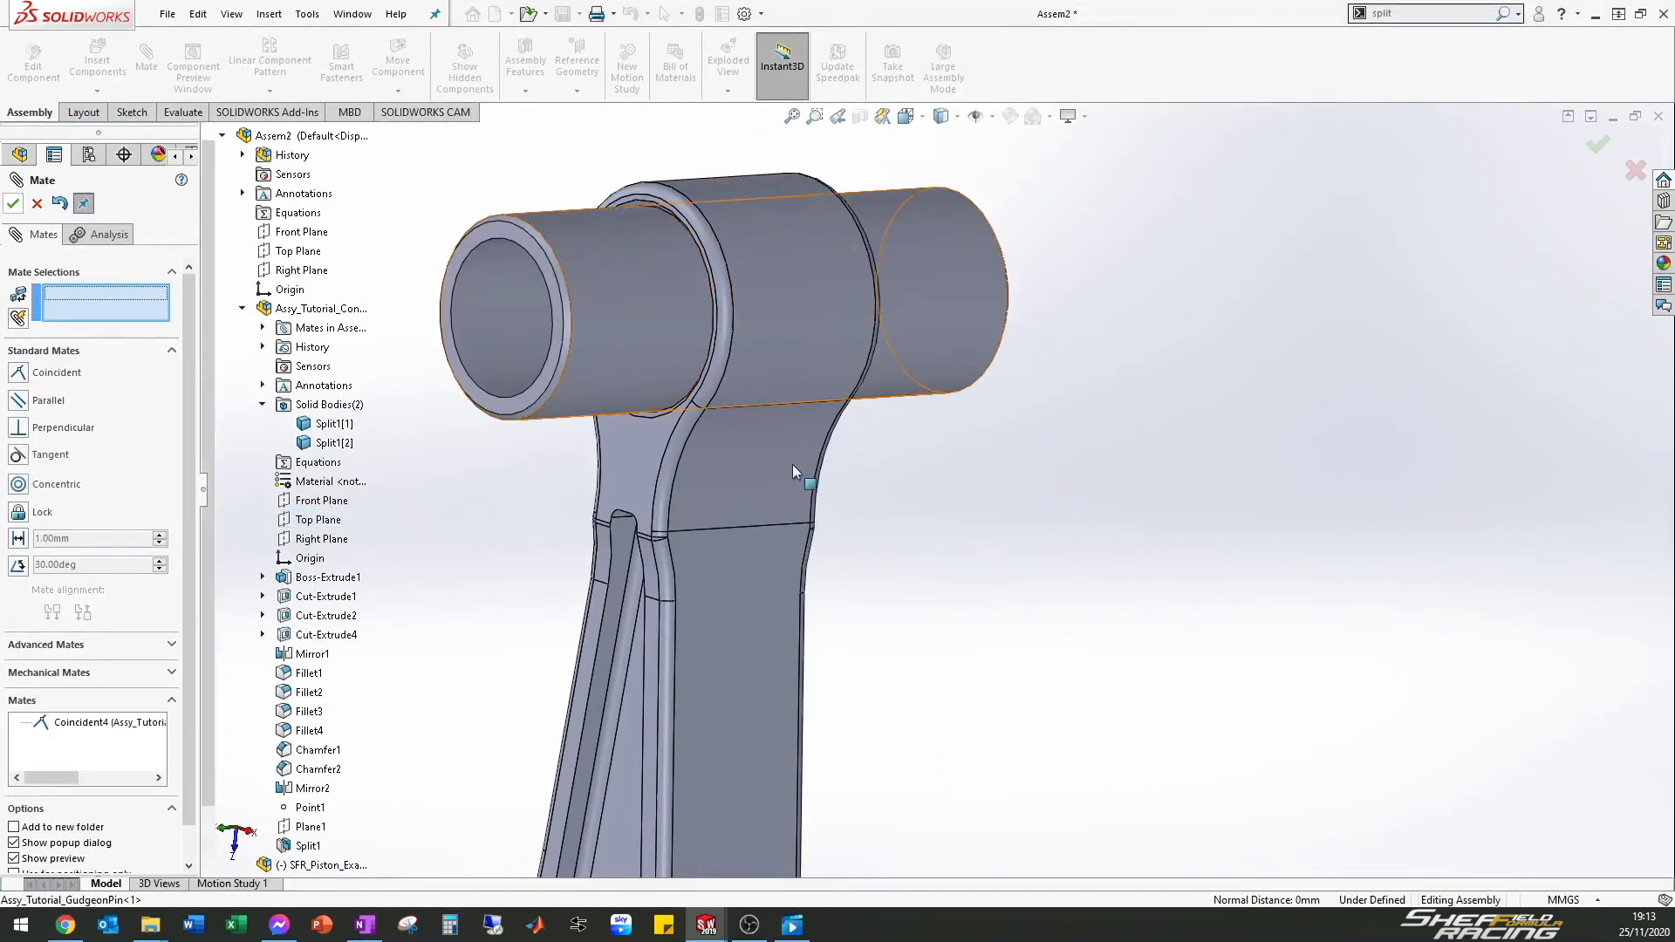
scroll(796, 482, up, 3)
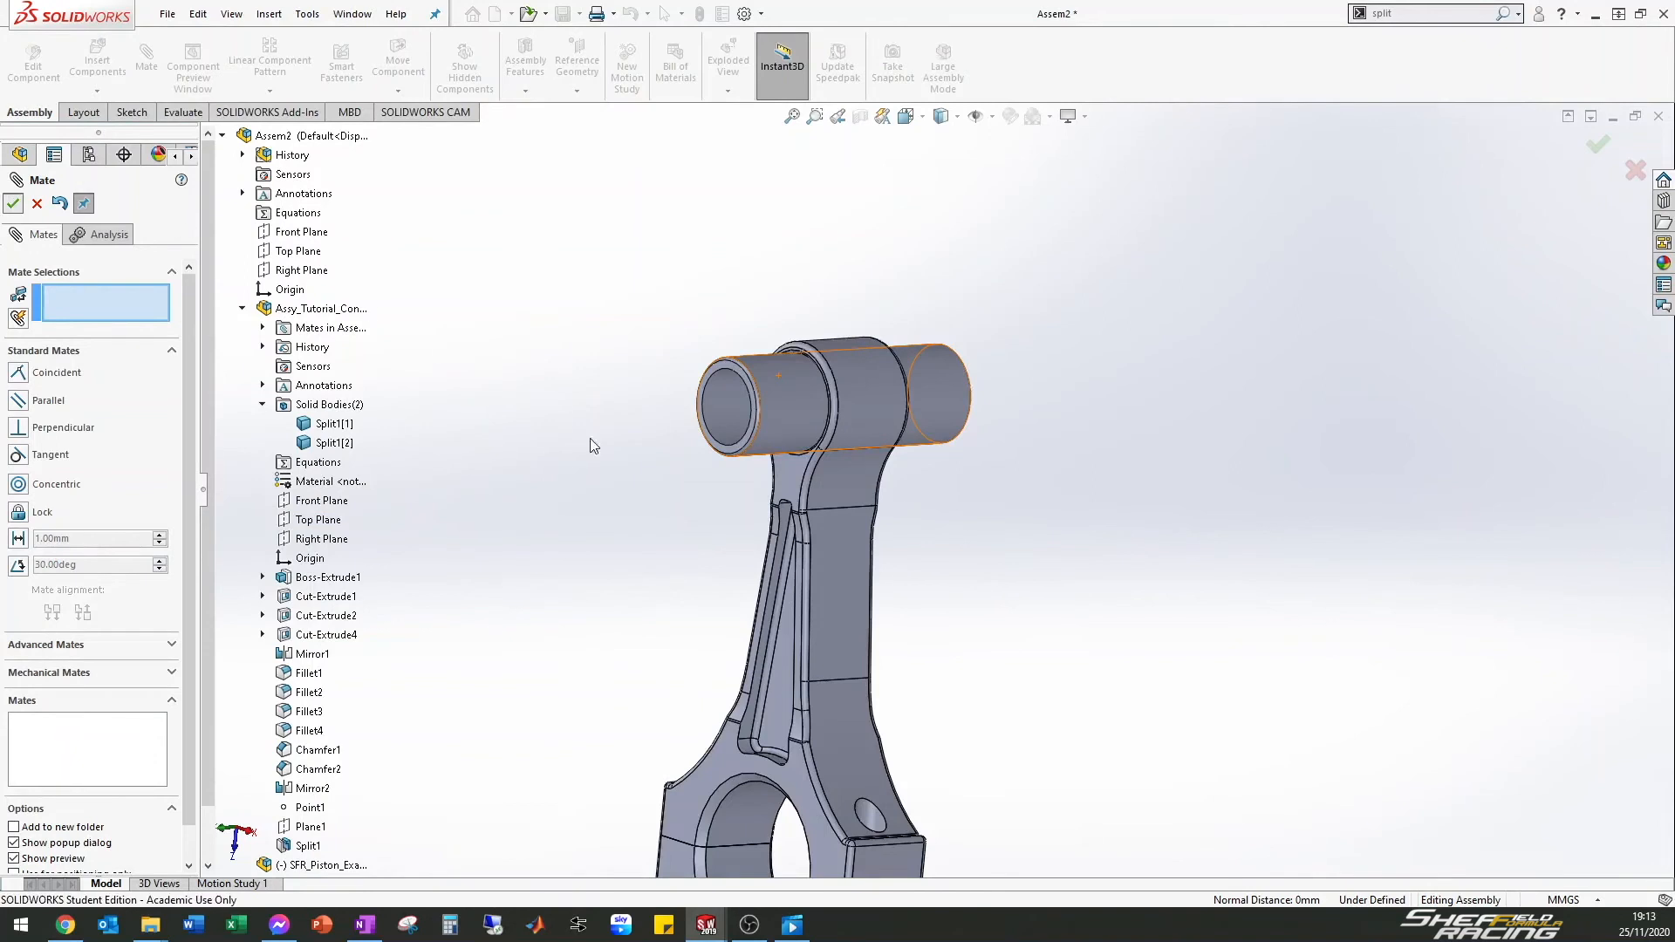
key(Escape)
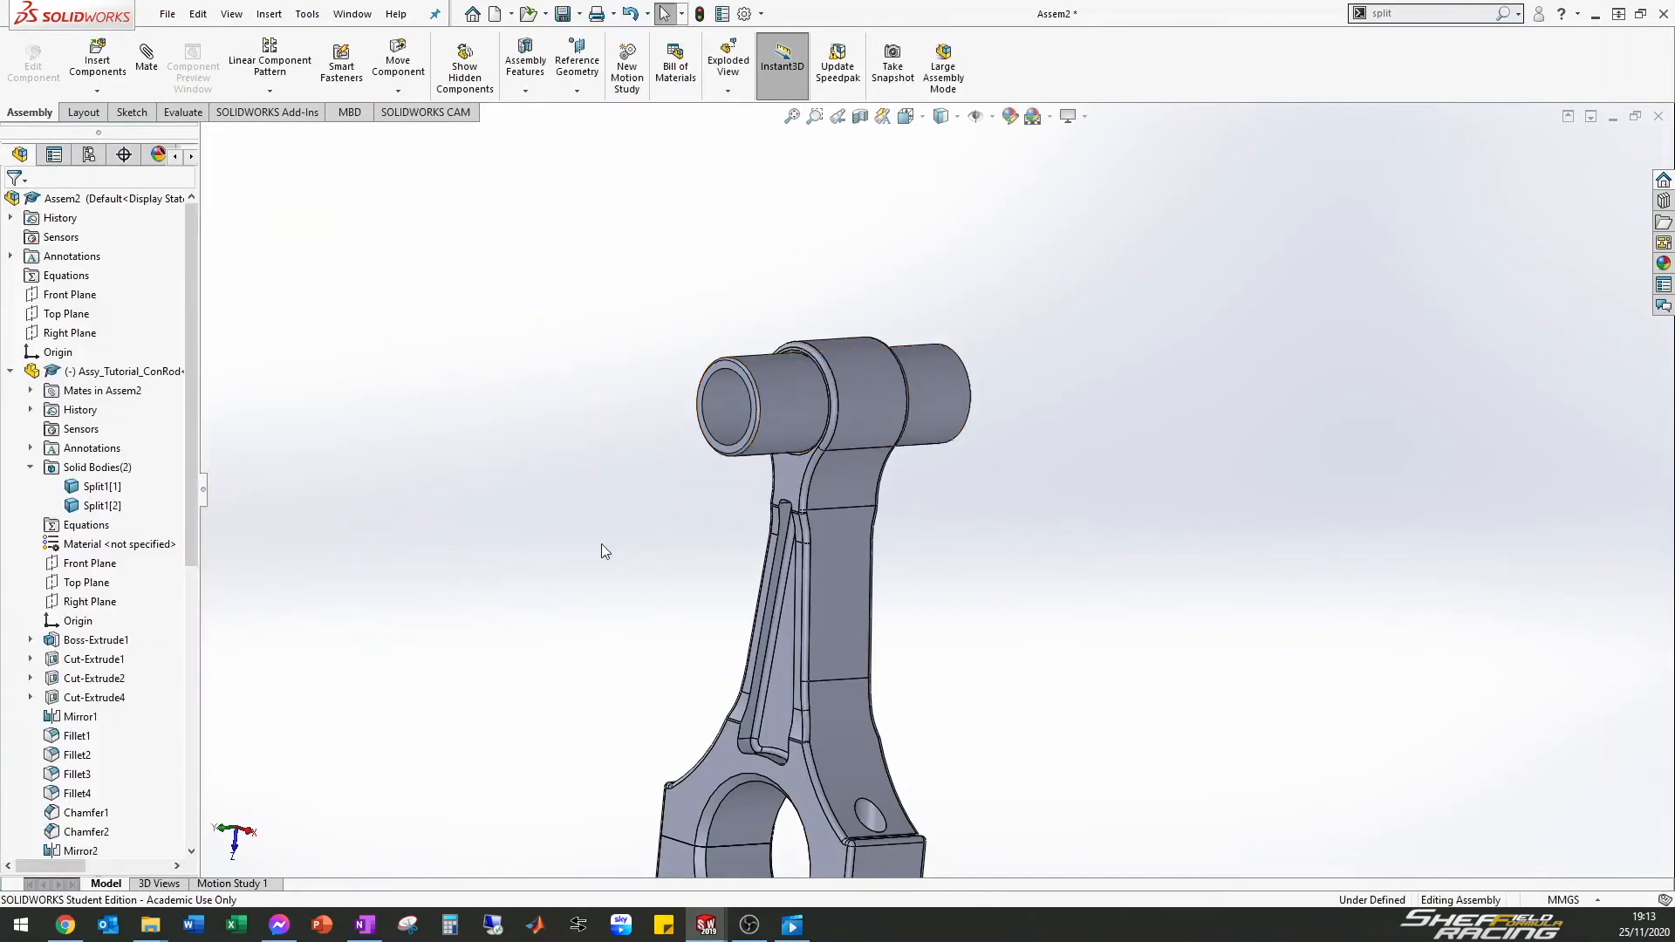
Insert two copies of Assy_Tutorial_RetainingClip beside the gudgeon pin with placement kept active, and collapse the connecting rod and pin feature trees
click(96, 60)
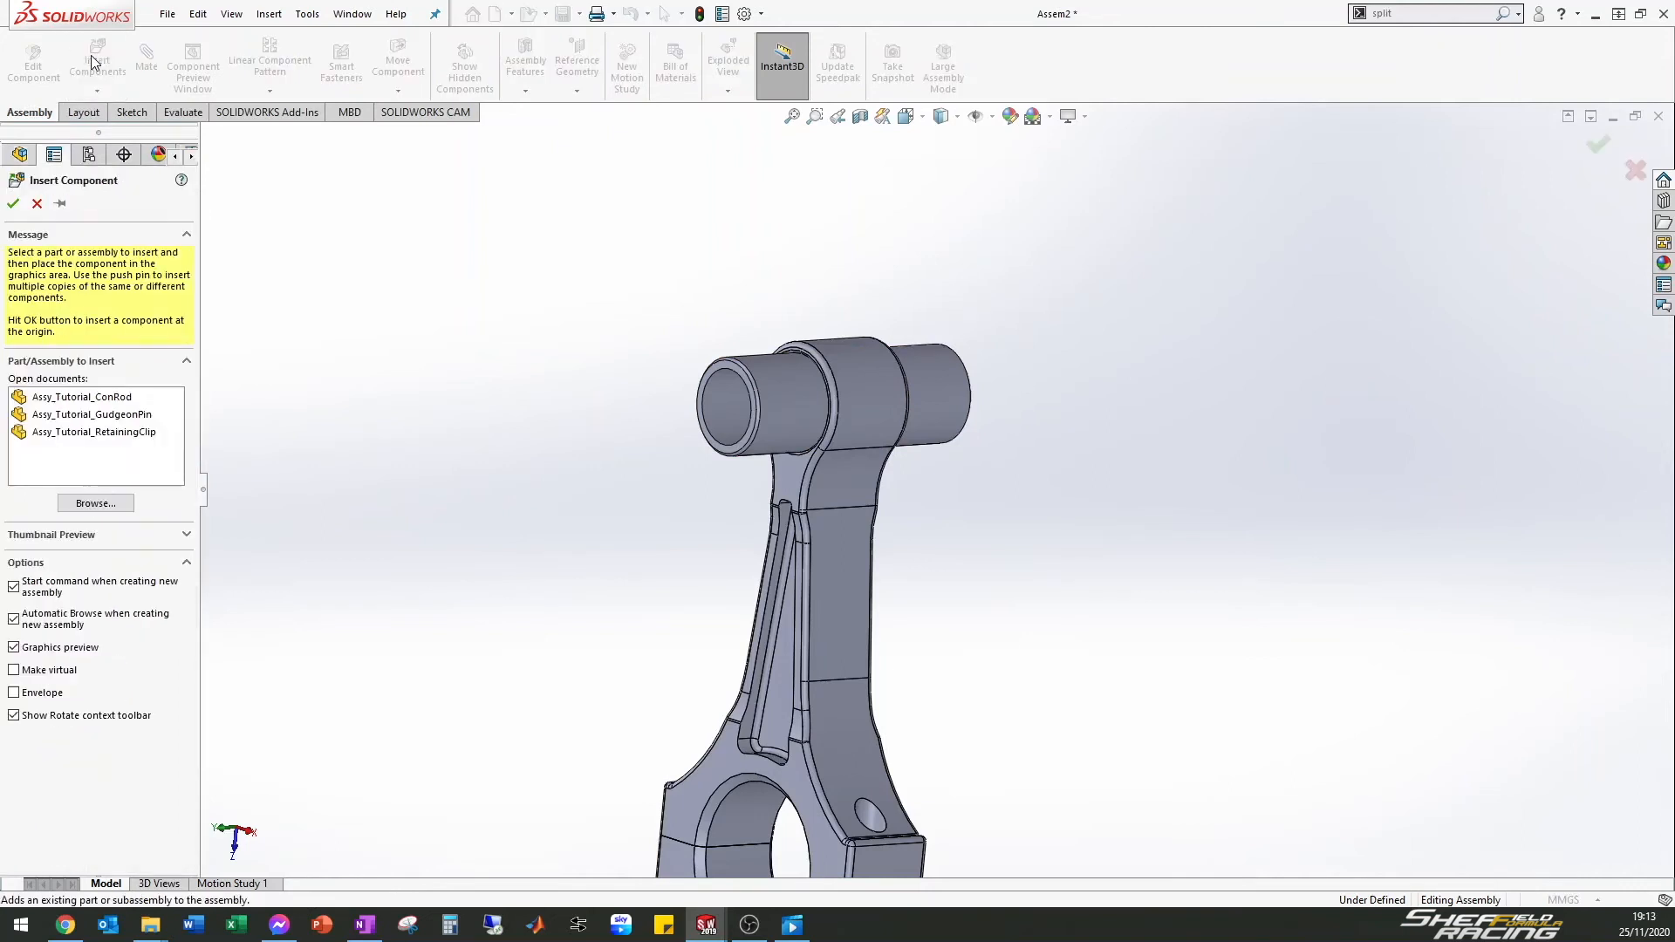
click(100, 434)
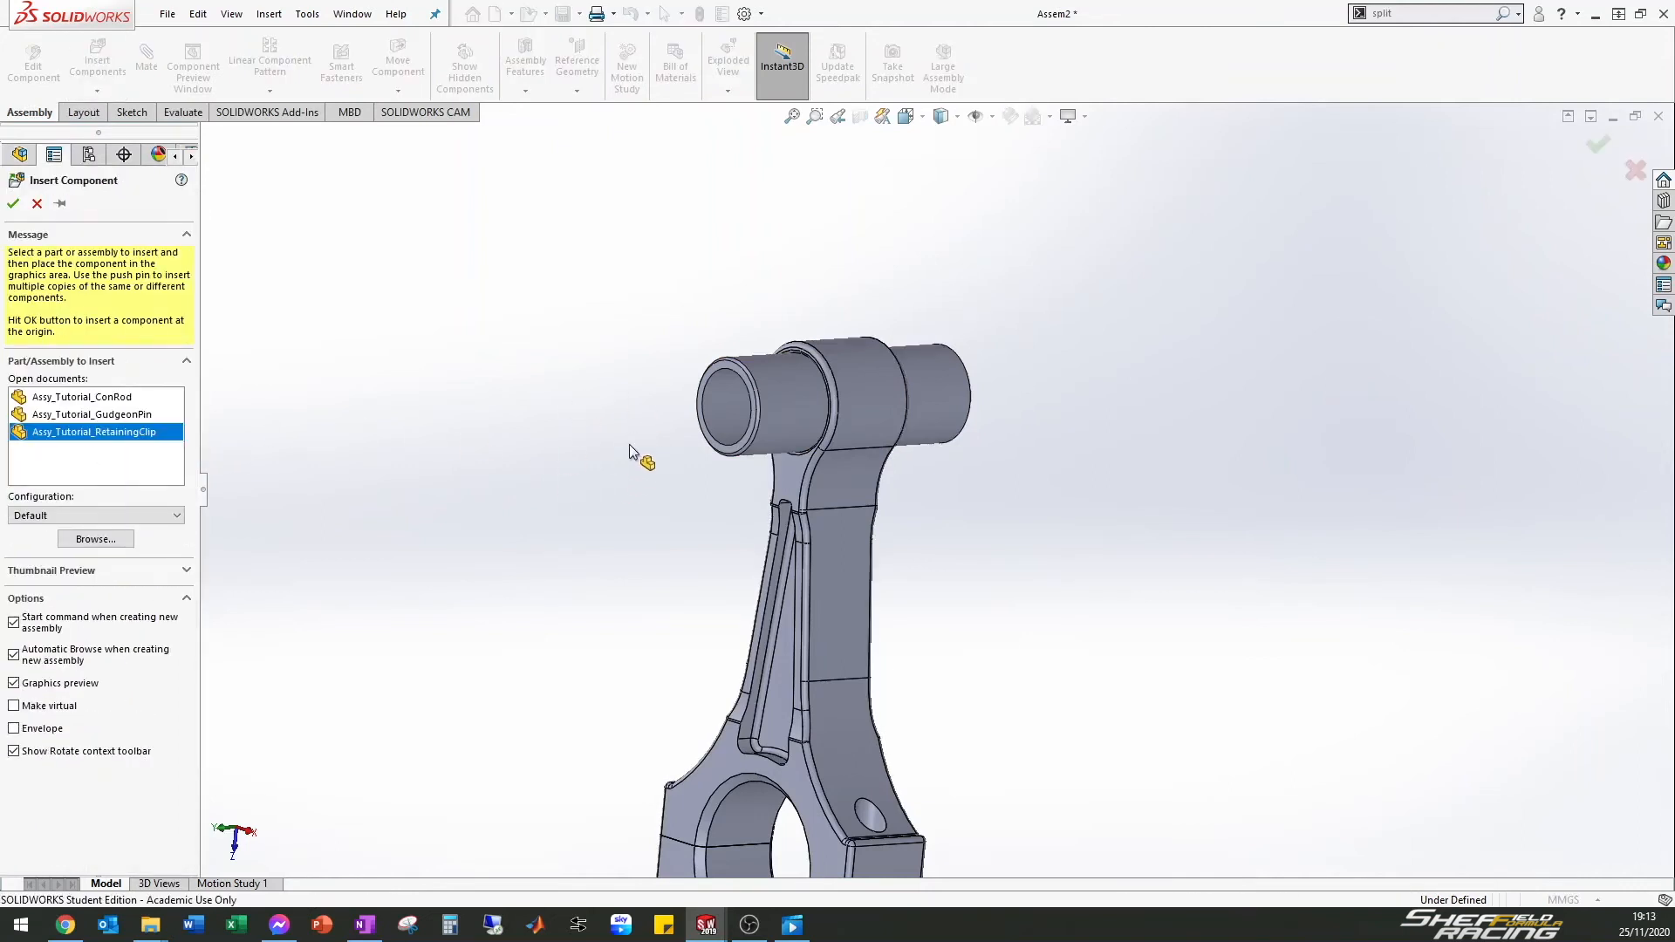
click(60, 204)
click(695, 434)
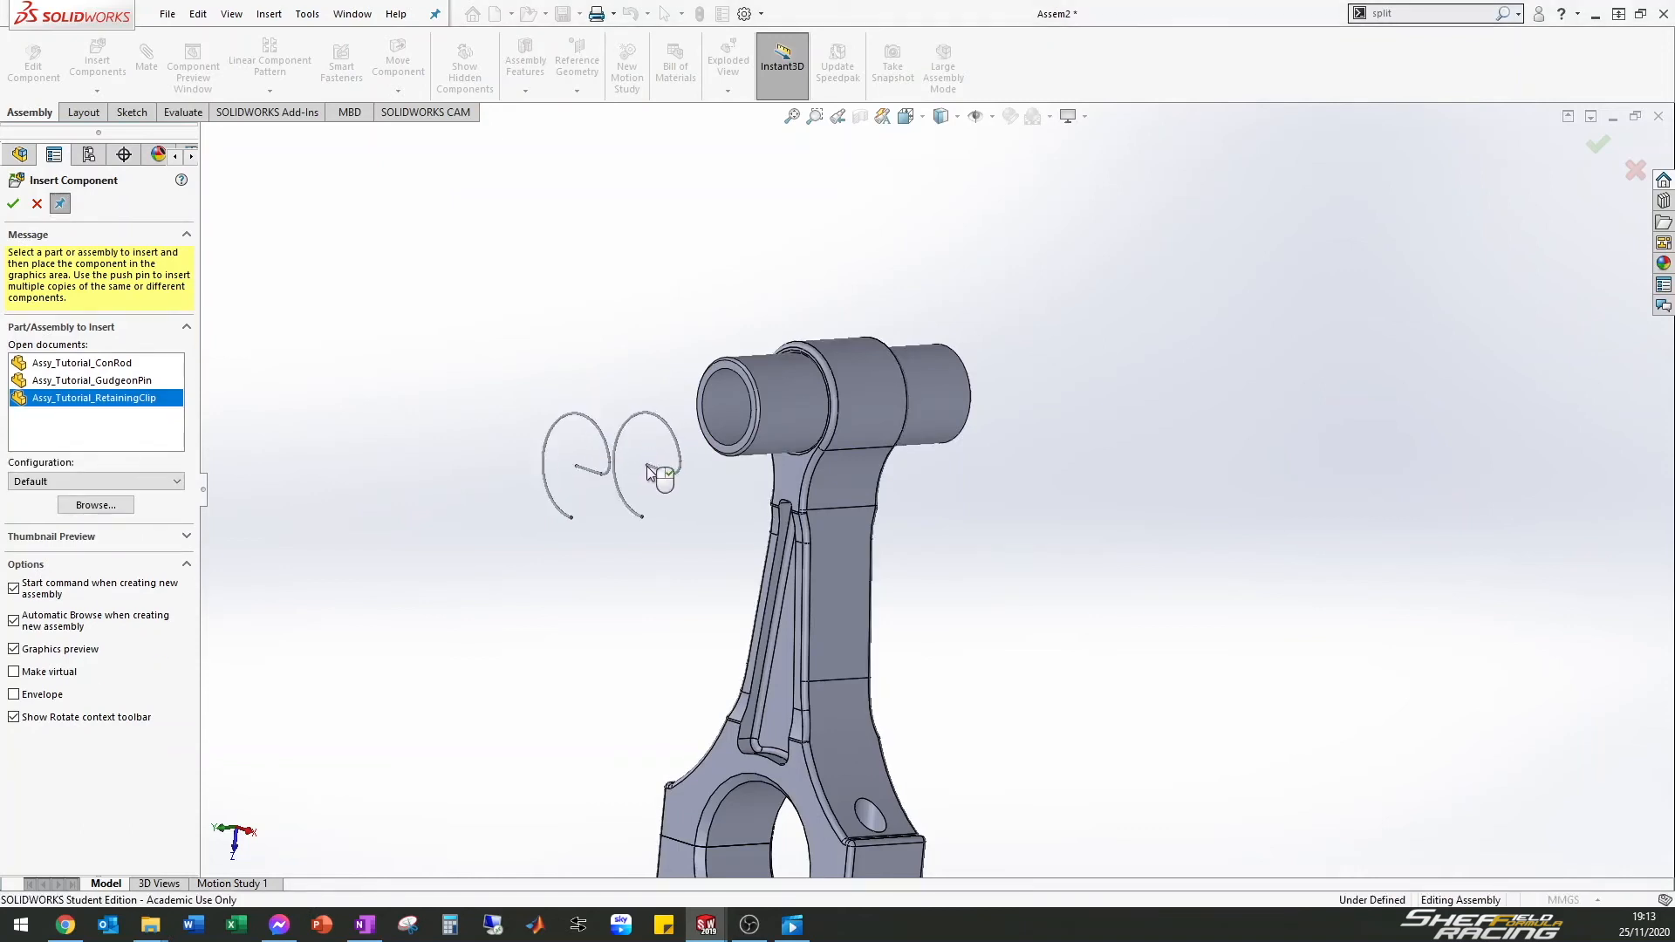
click(650, 472)
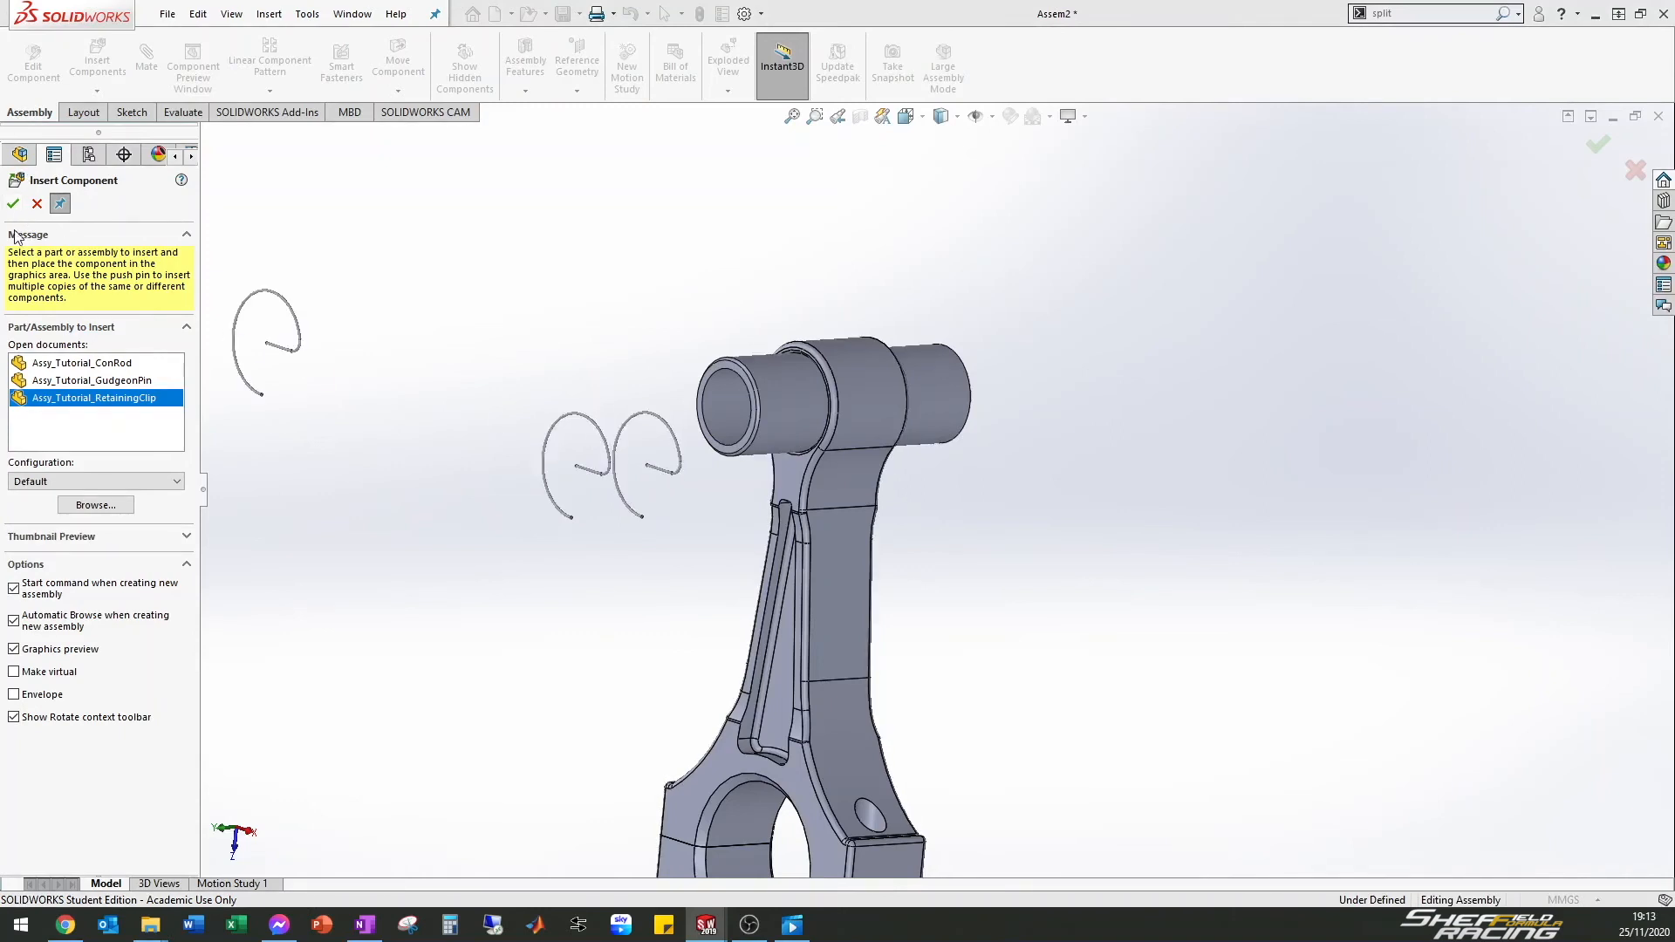
click(13, 204)
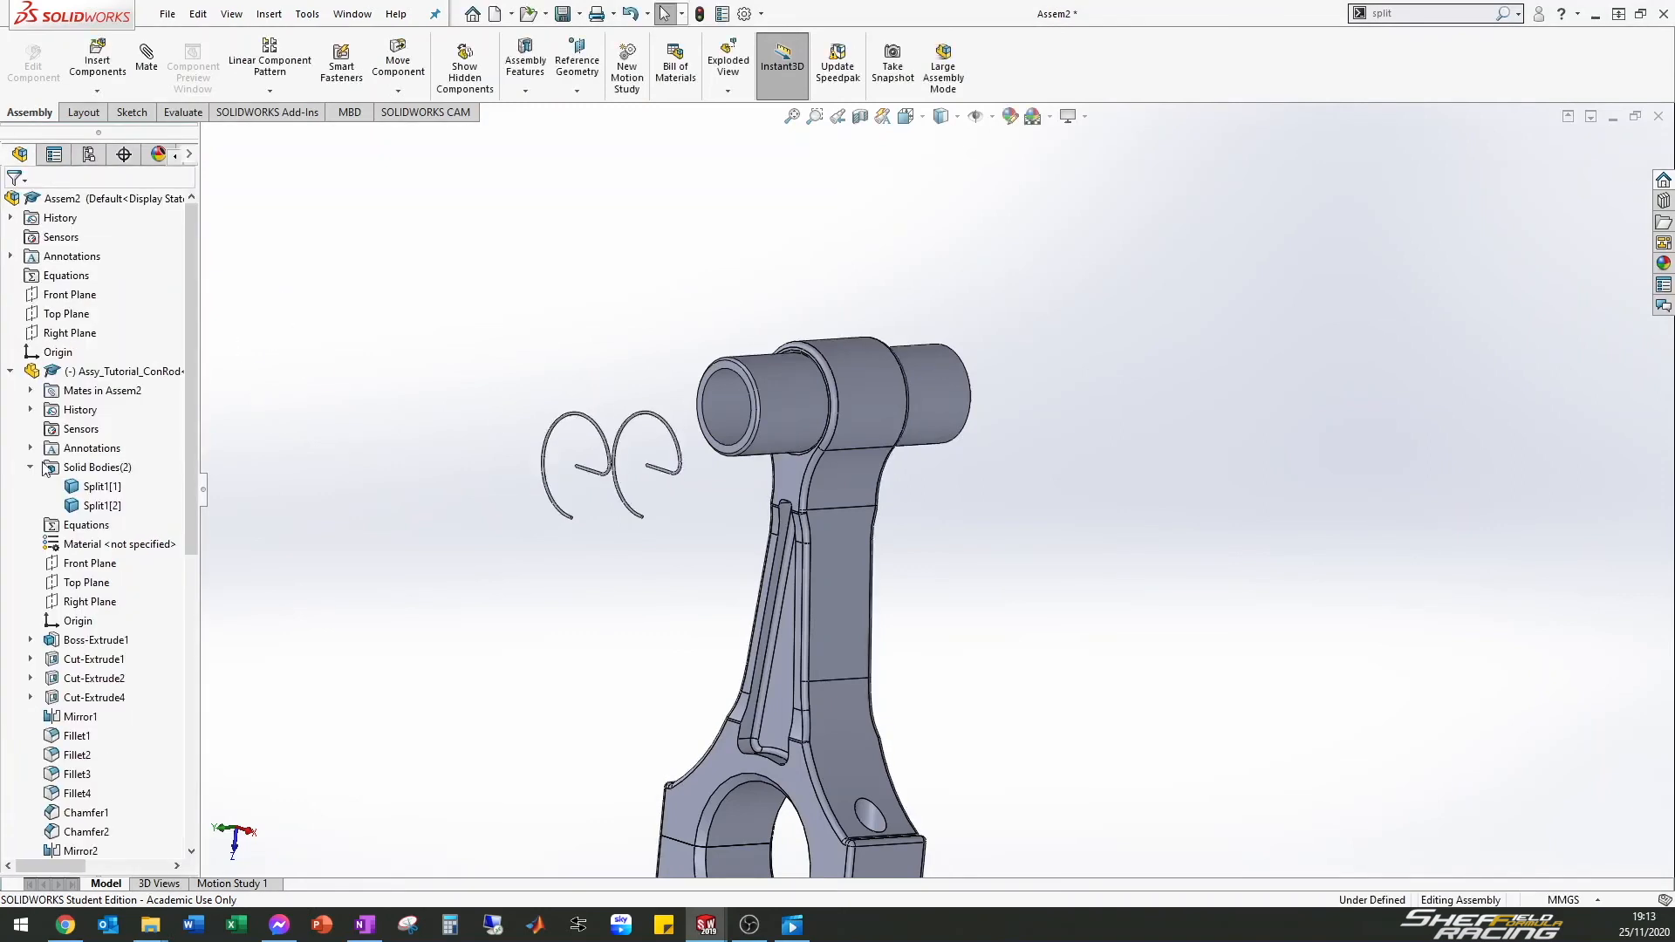
click(10, 372)
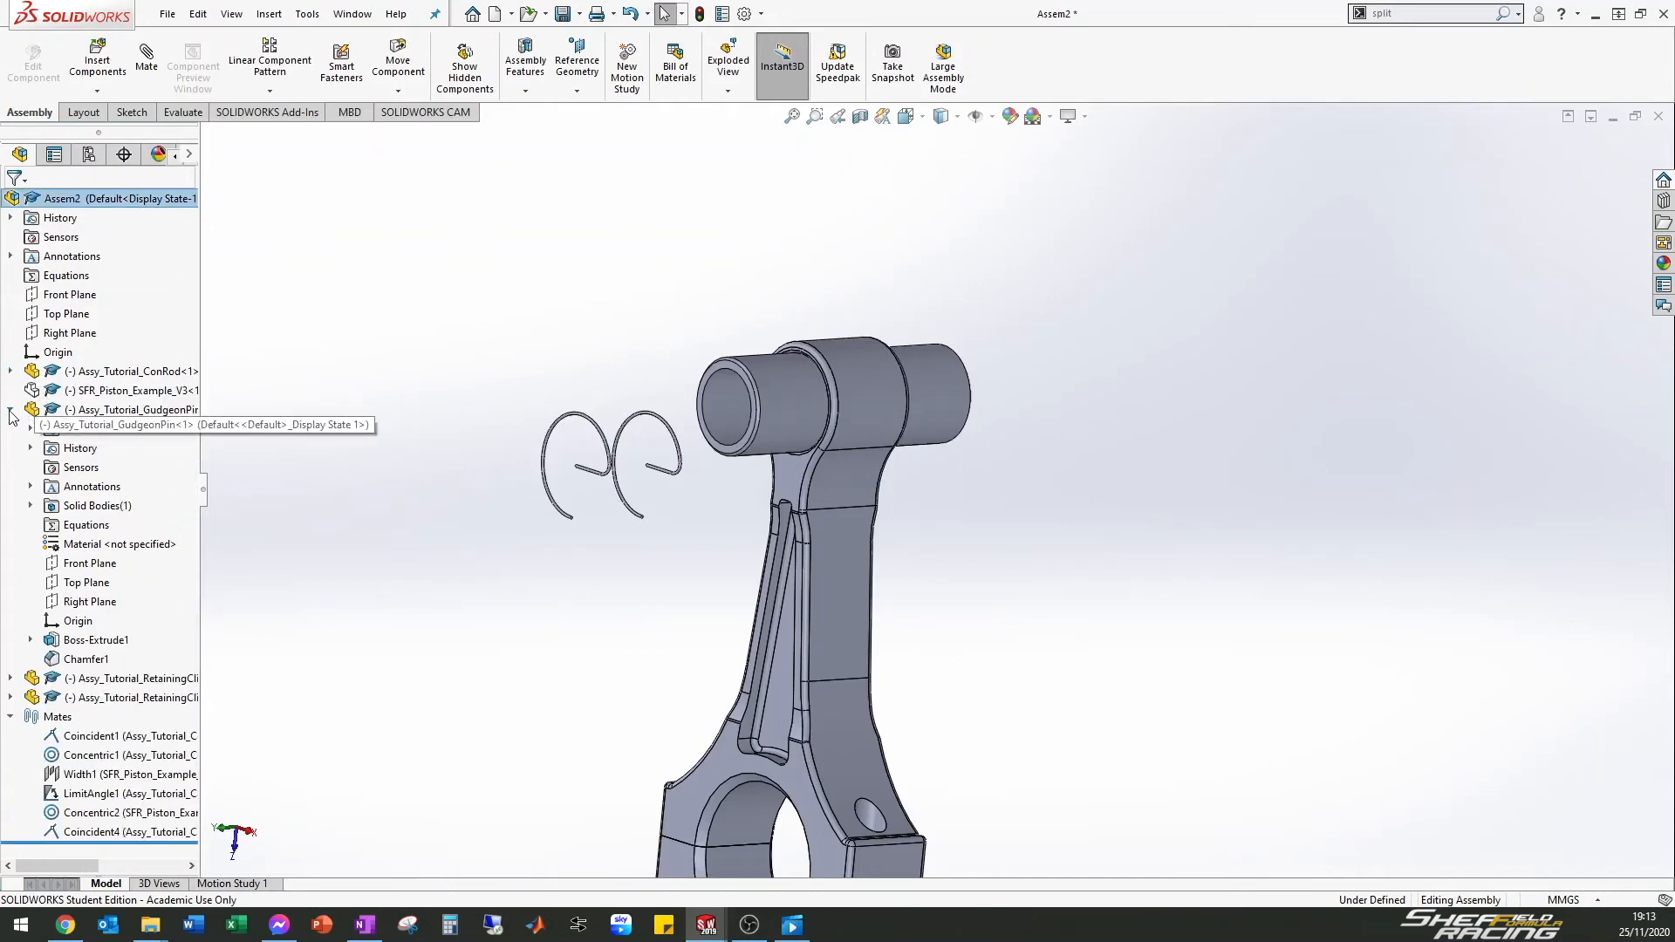
click(11, 409)
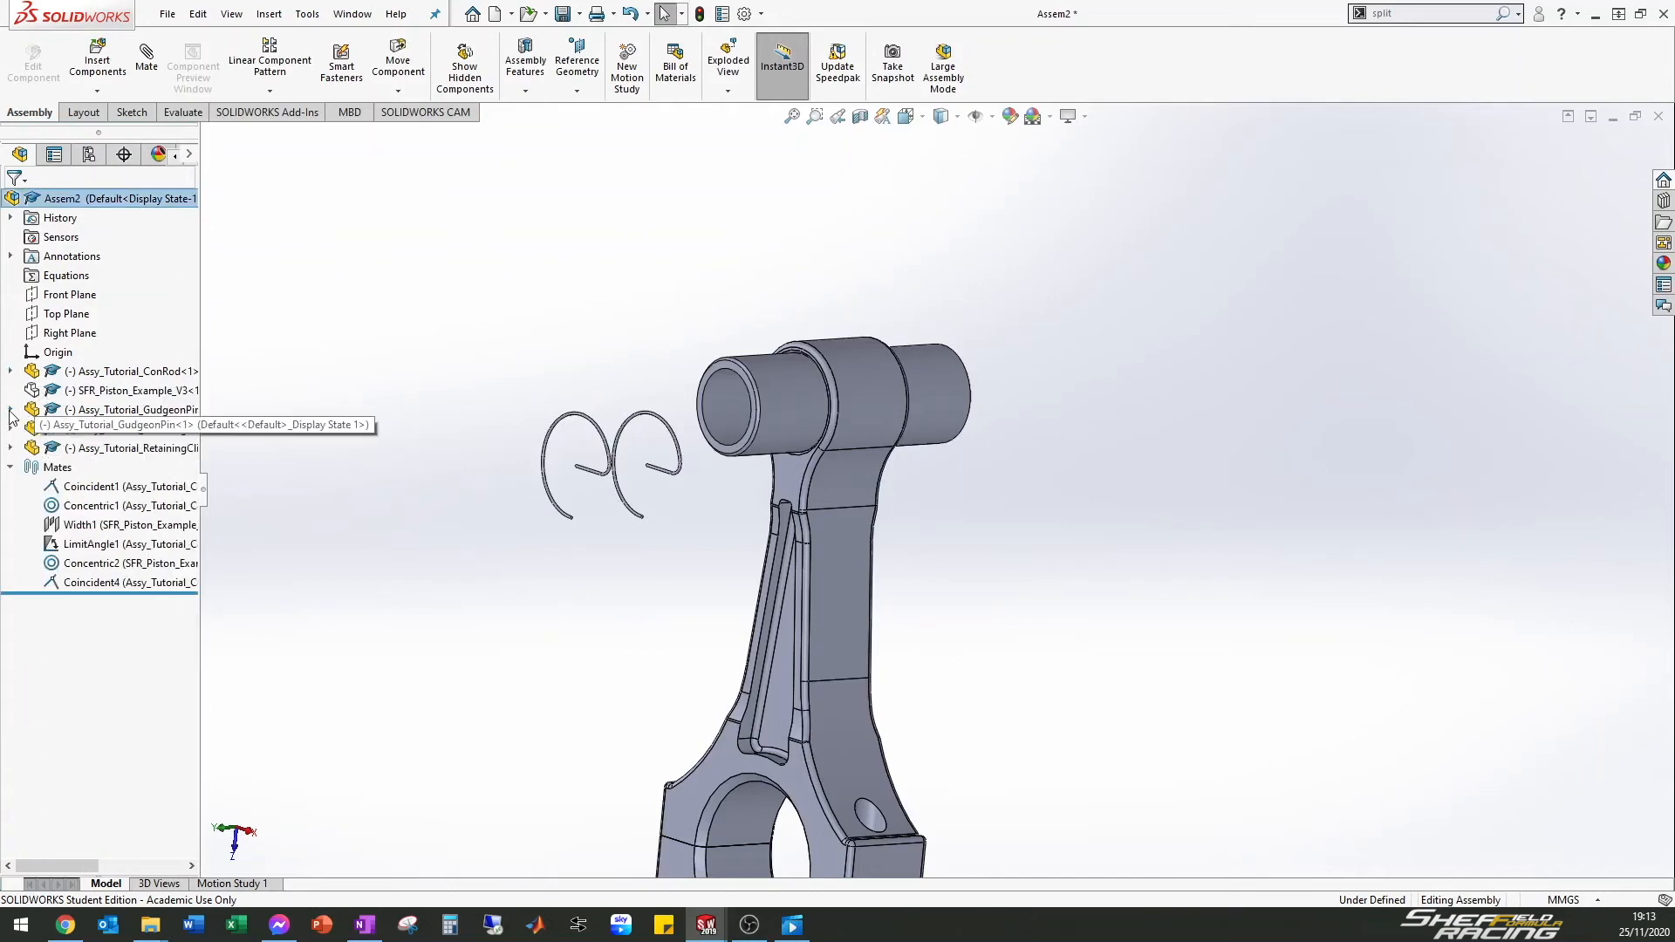
Hide the gudgeon pin and show the piston component again
right_click(122, 409)
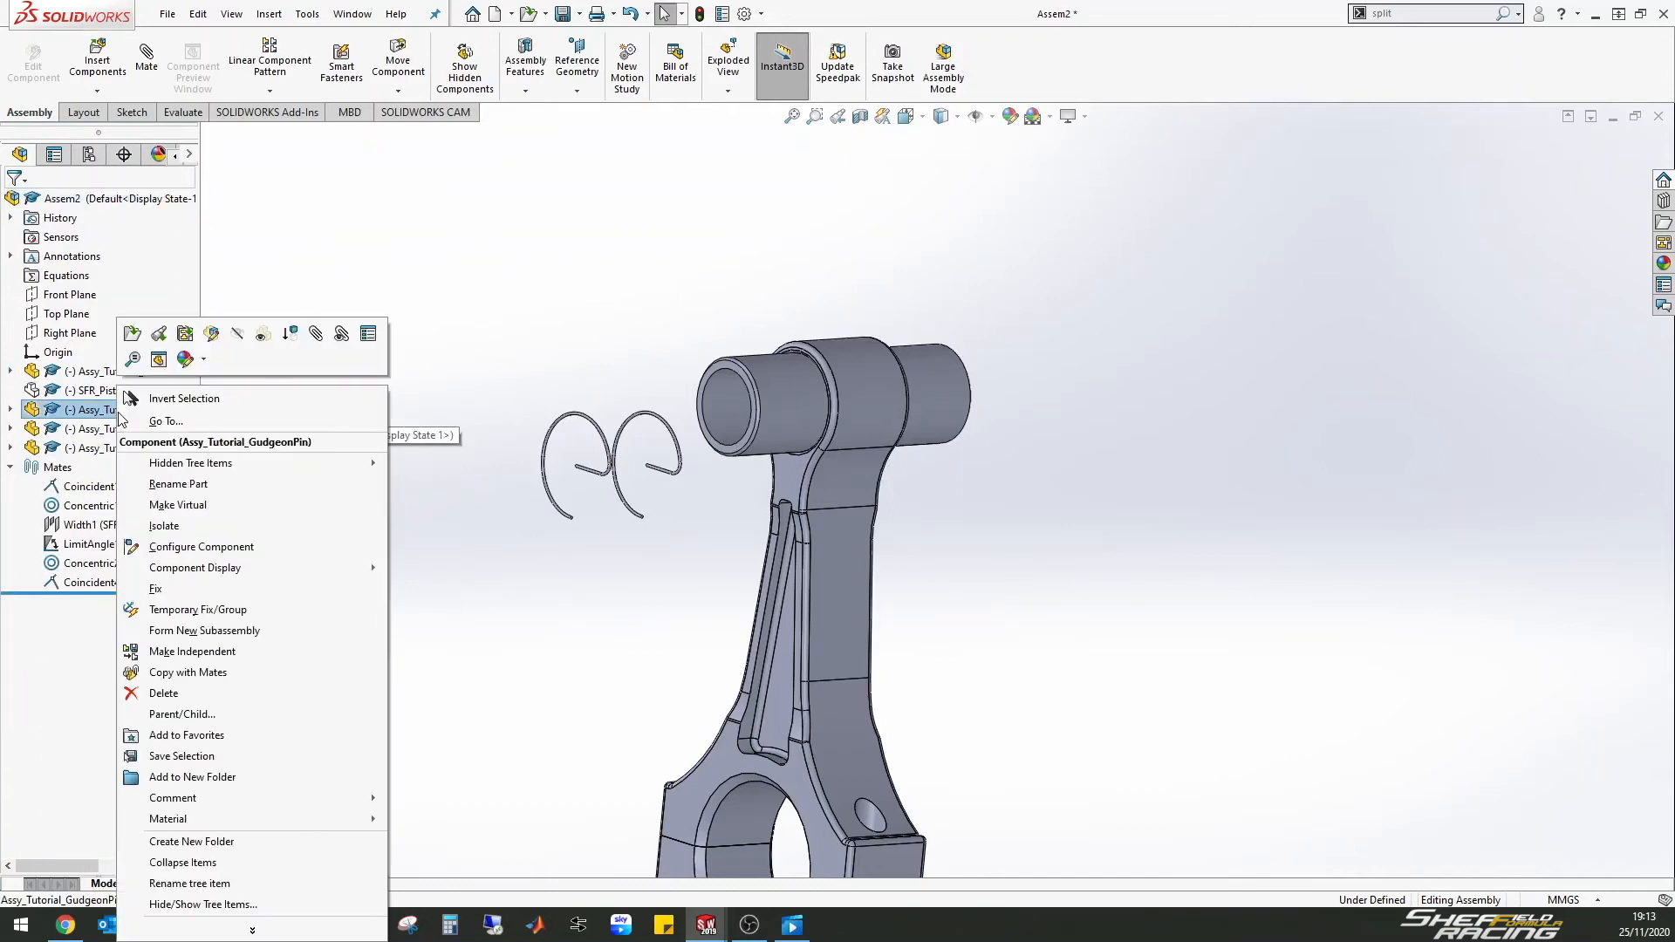
click(237, 334)
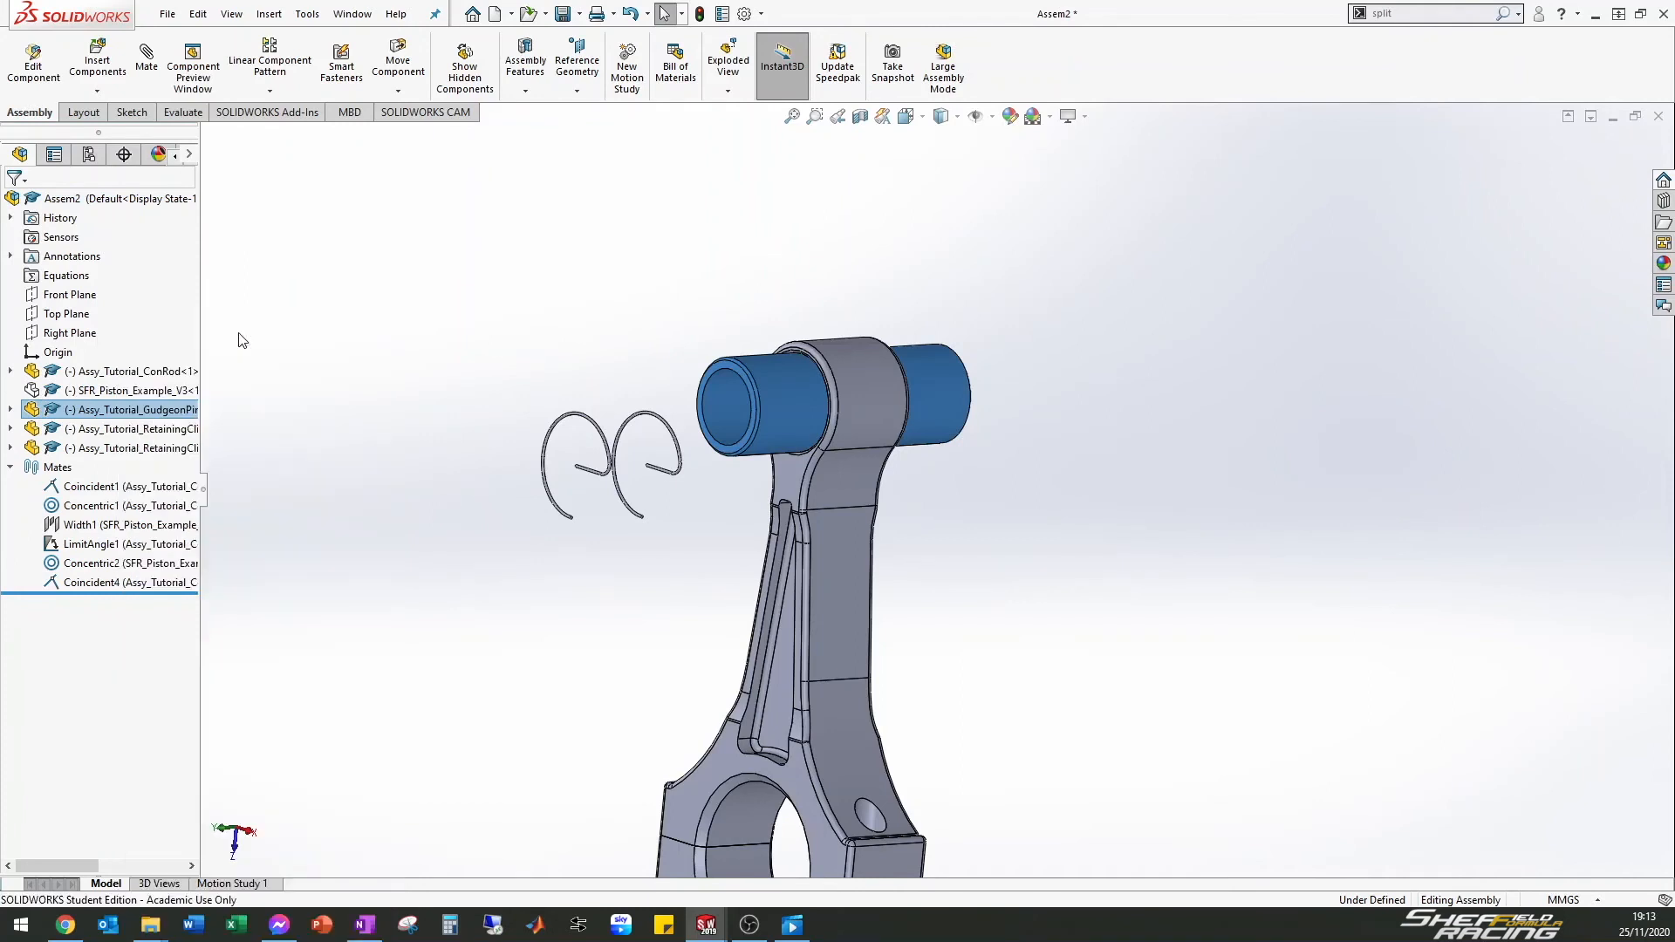
right_click(84, 397)
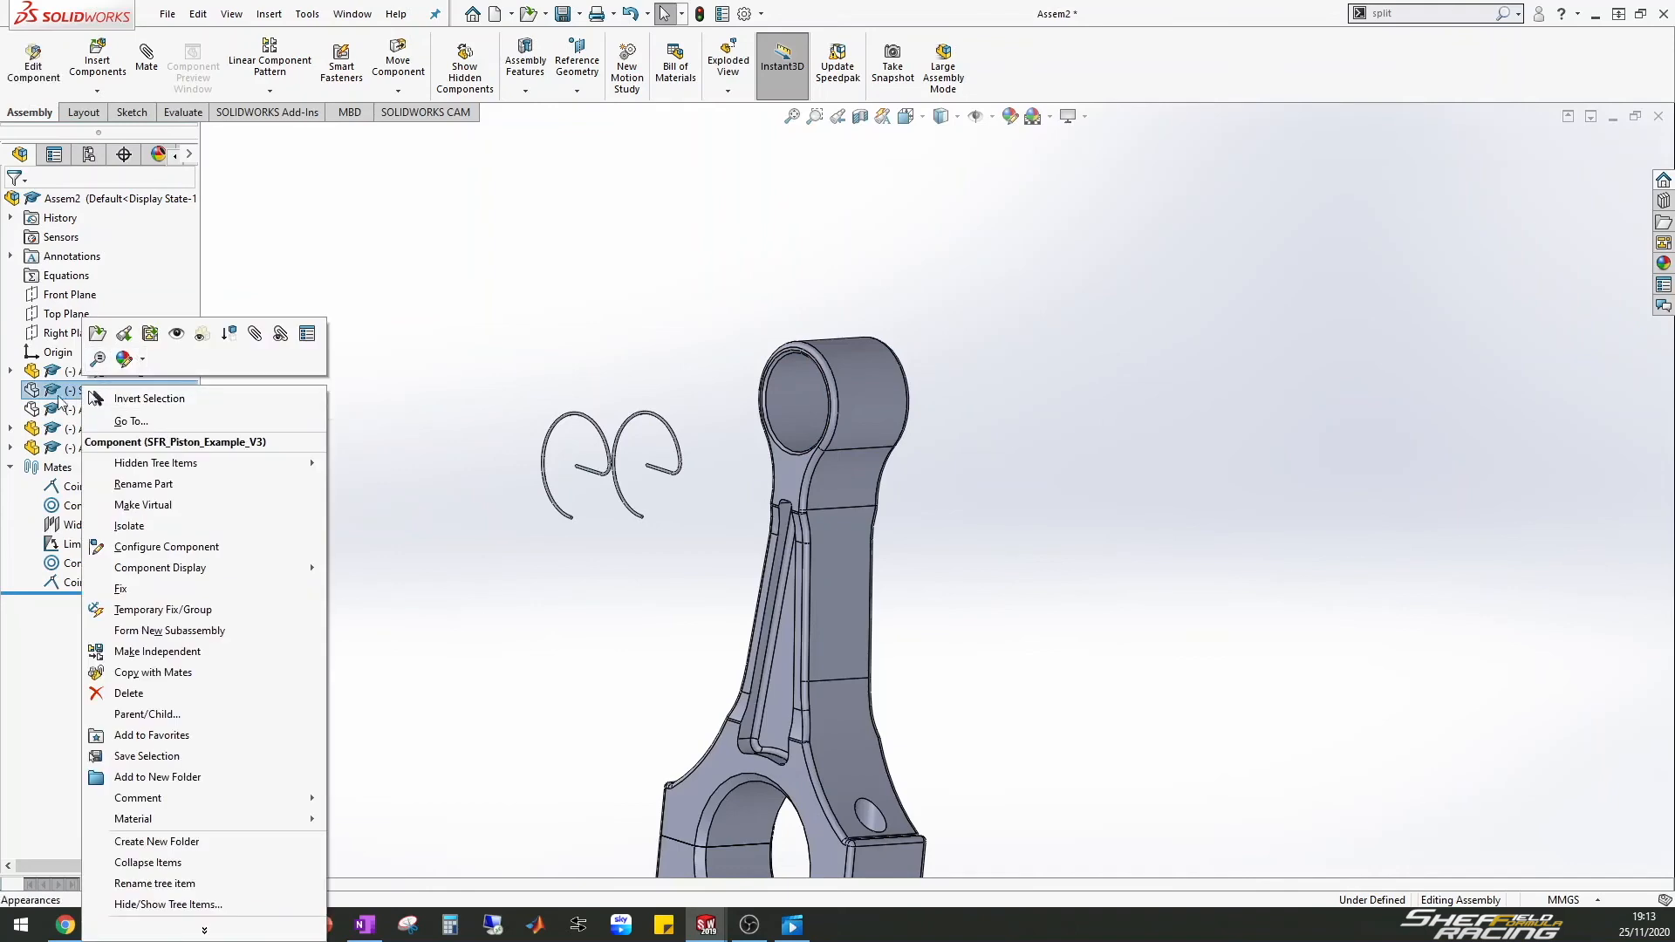
click(175, 334)
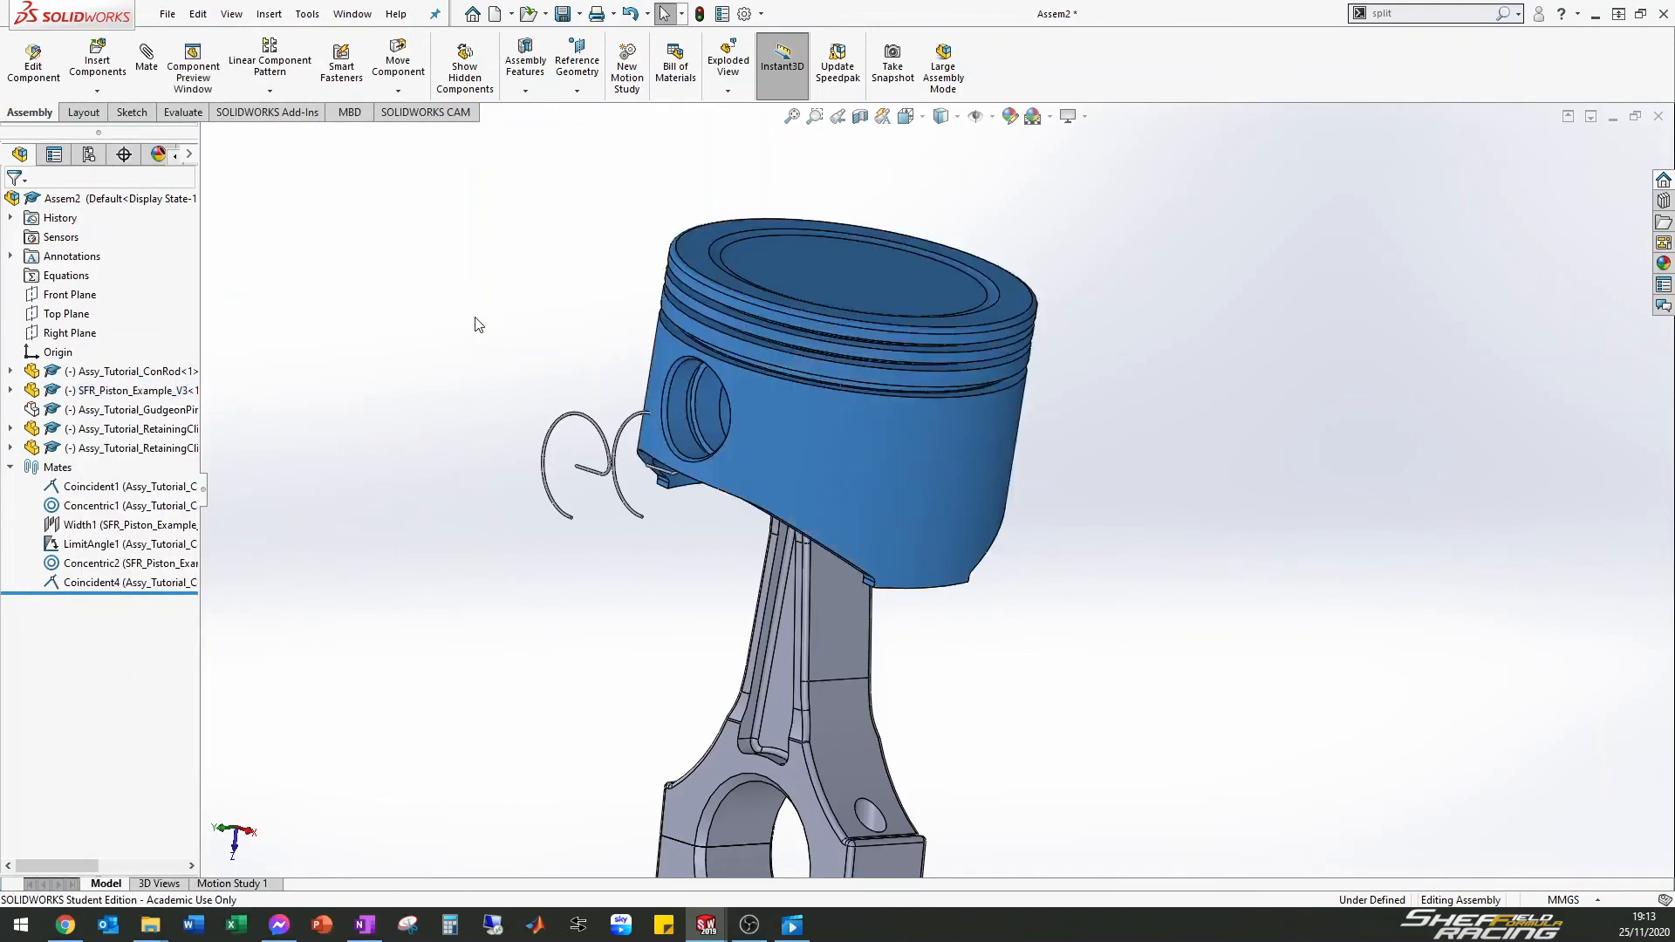
click(506, 376)
Mate Axis1 of the first retaining clip concentric with the piston's pin bore
middle_drag(506, 375, 536, 354)
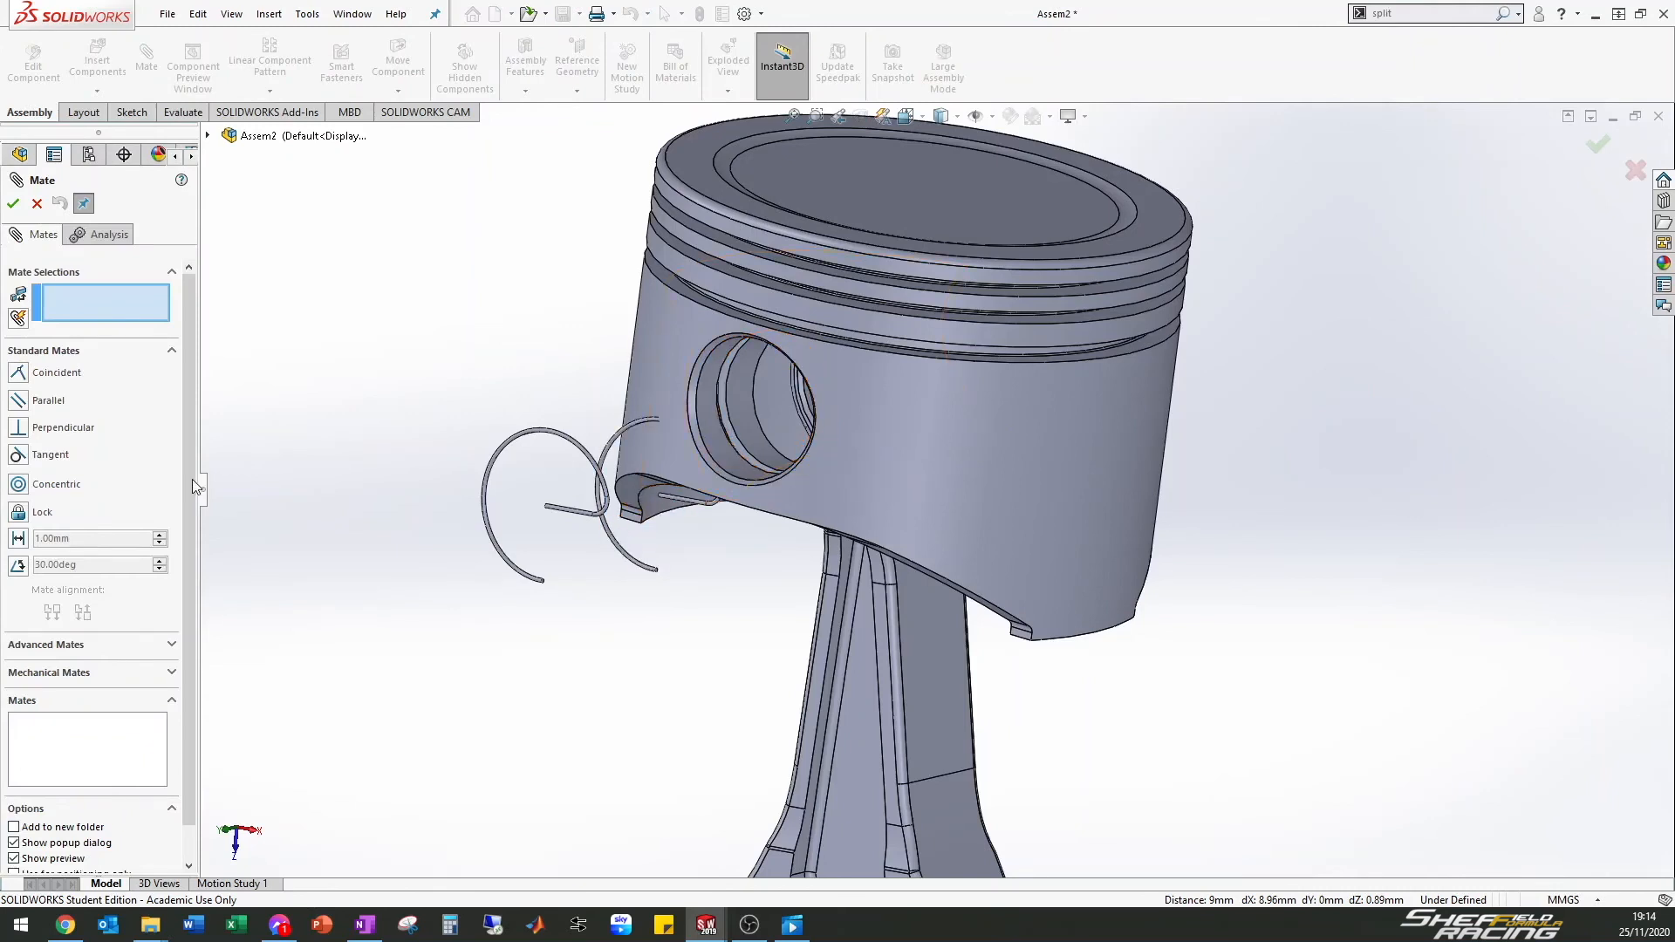
click(209, 137)
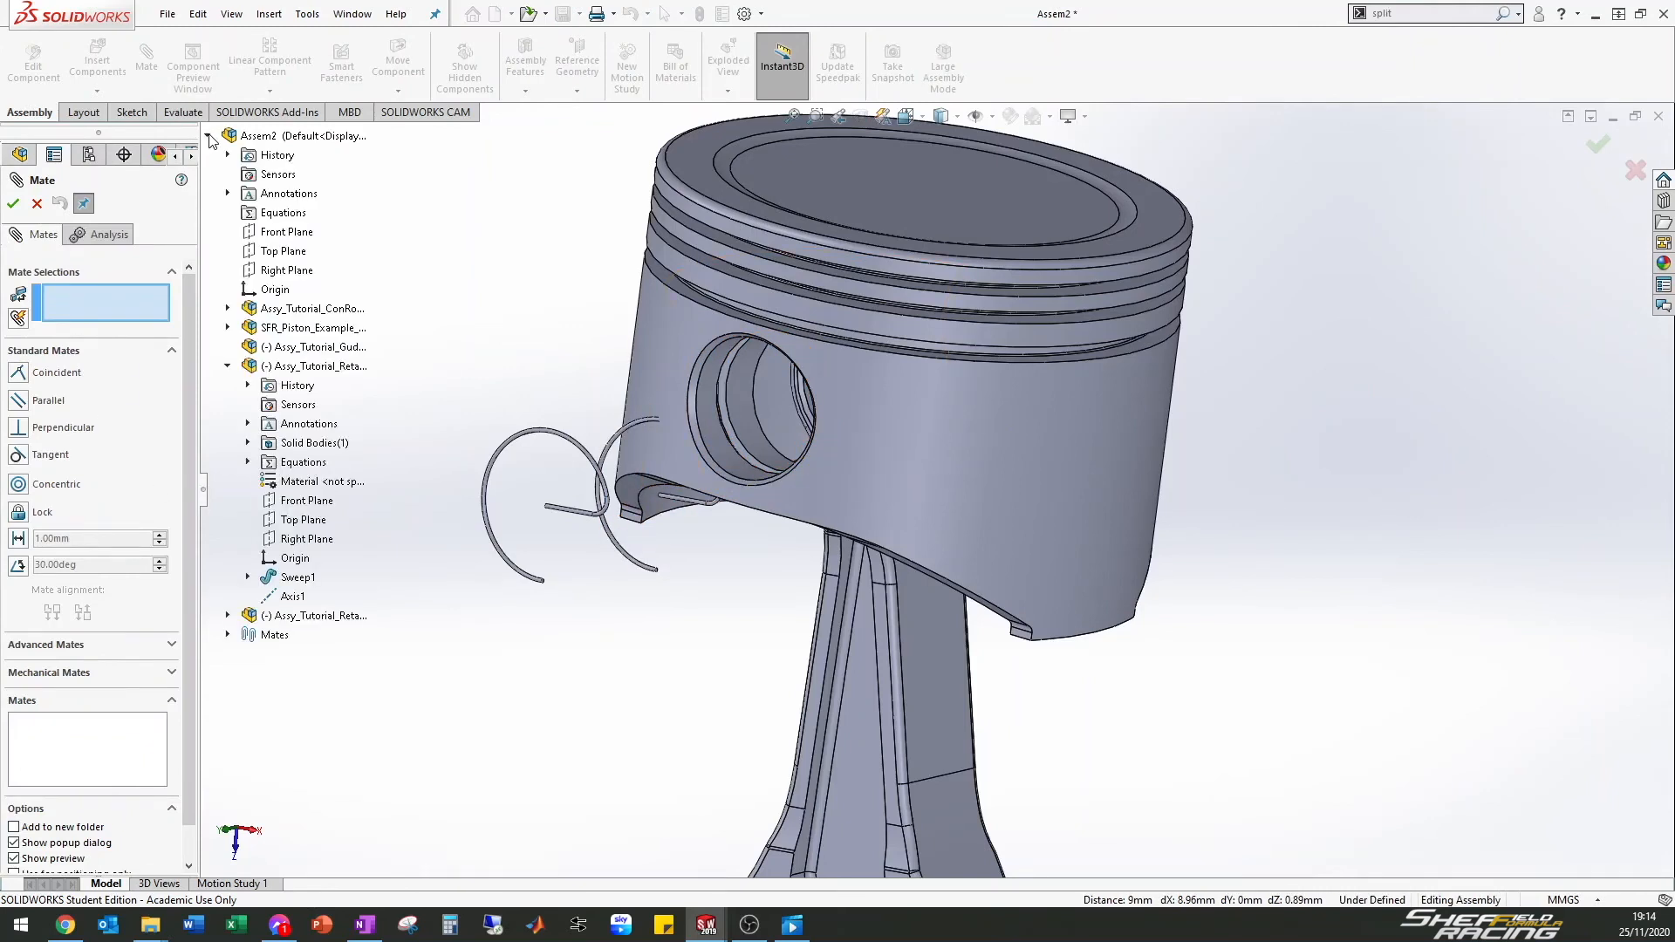
click(293, 597)
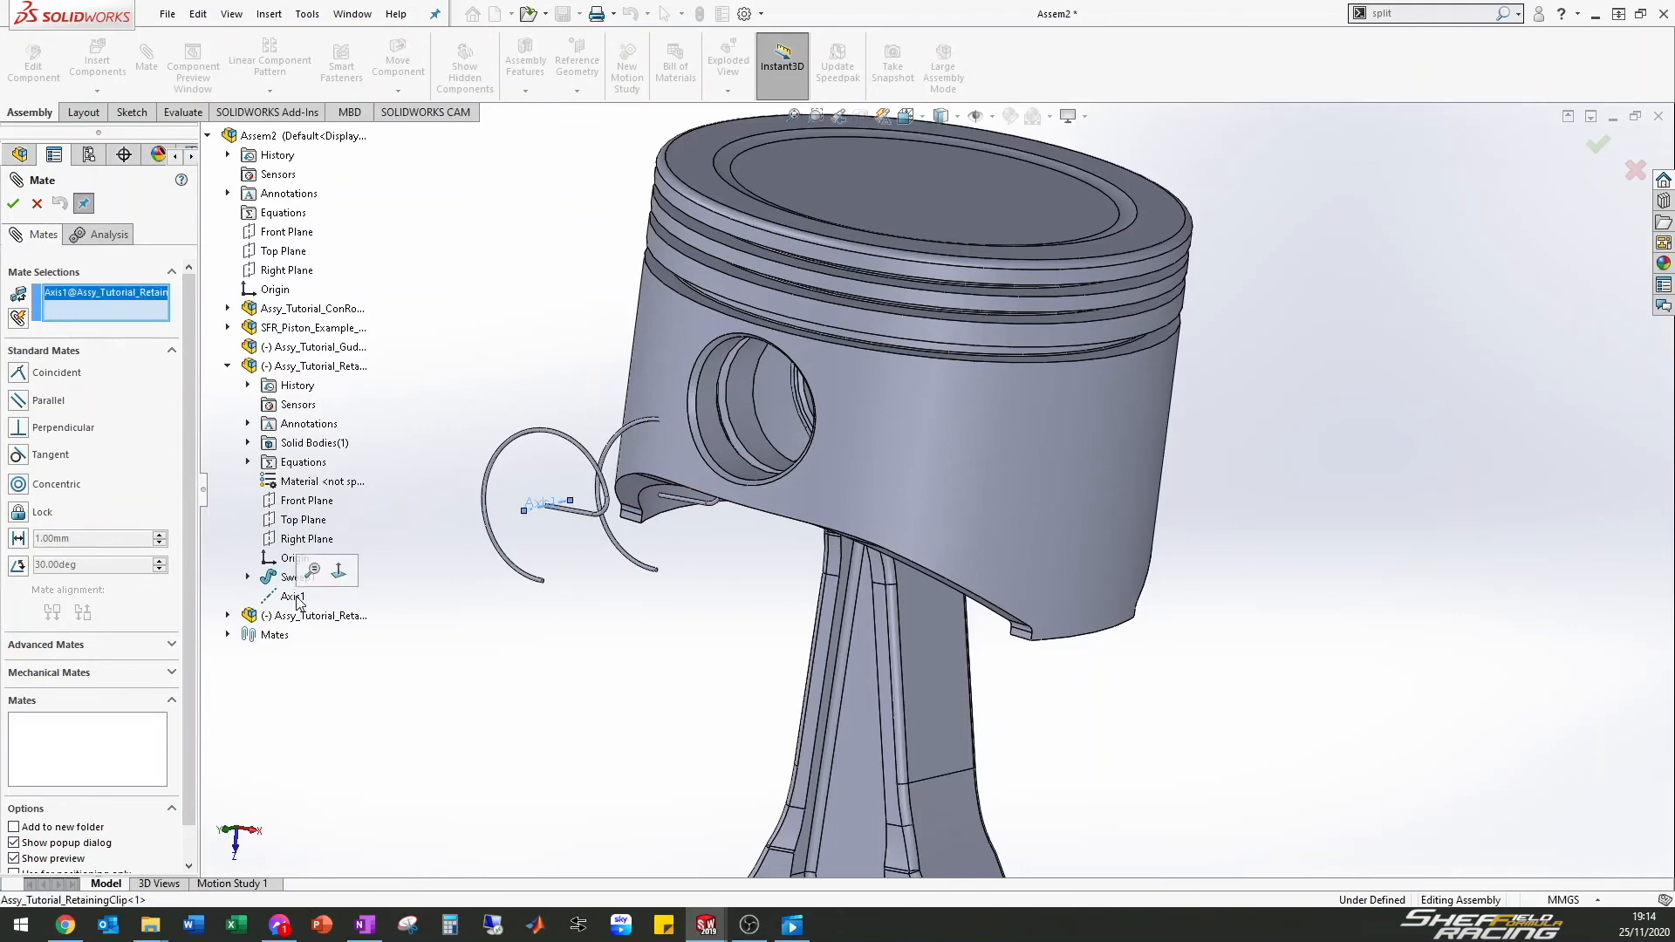
click(722, 445)
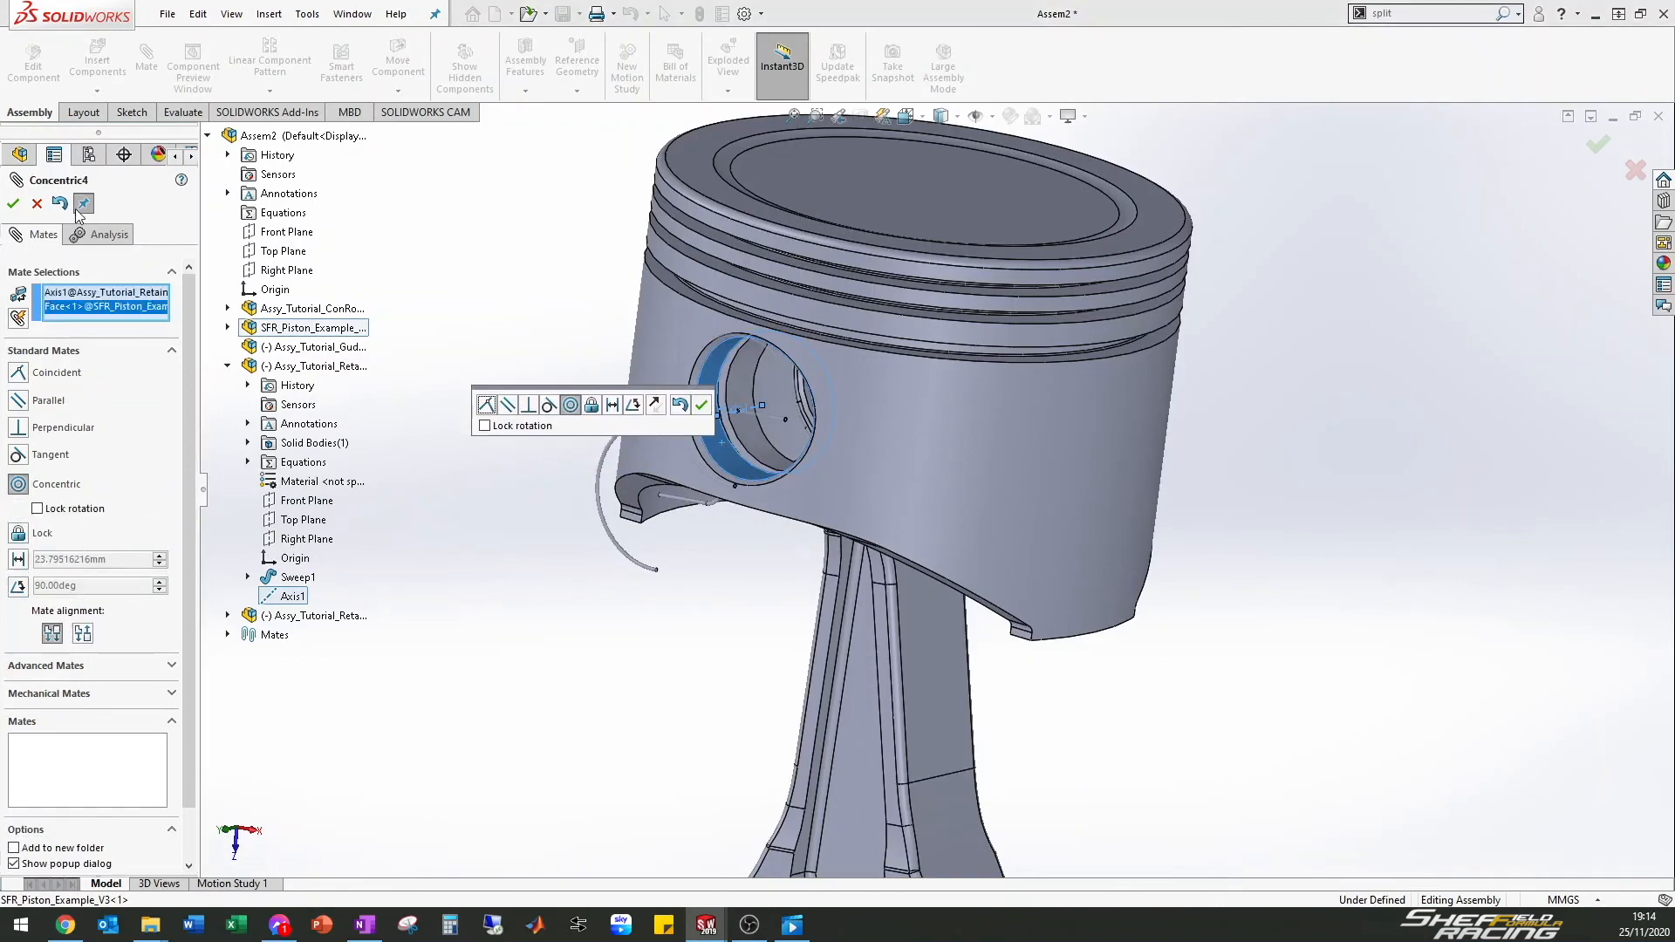
middle_drag(935, 438, 969, 433)
click(13, 203)
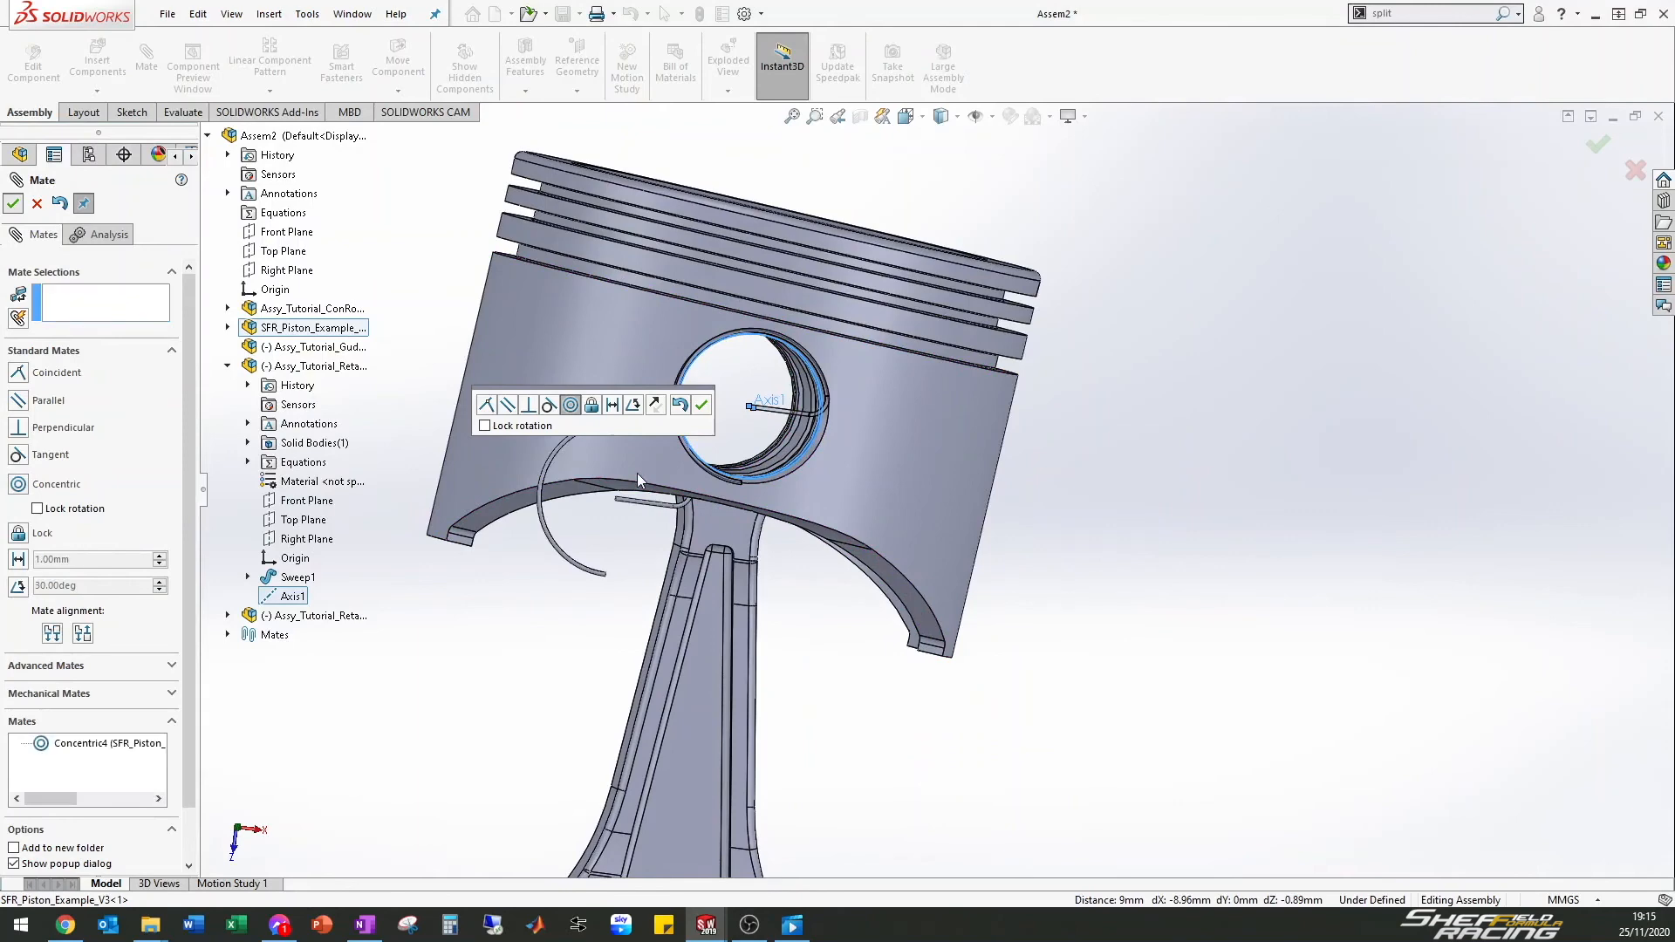
Move the first retaining clip along the bore axis to the outer opening of the piston's pin bore
middle_drag(735, 437, 574, 537)
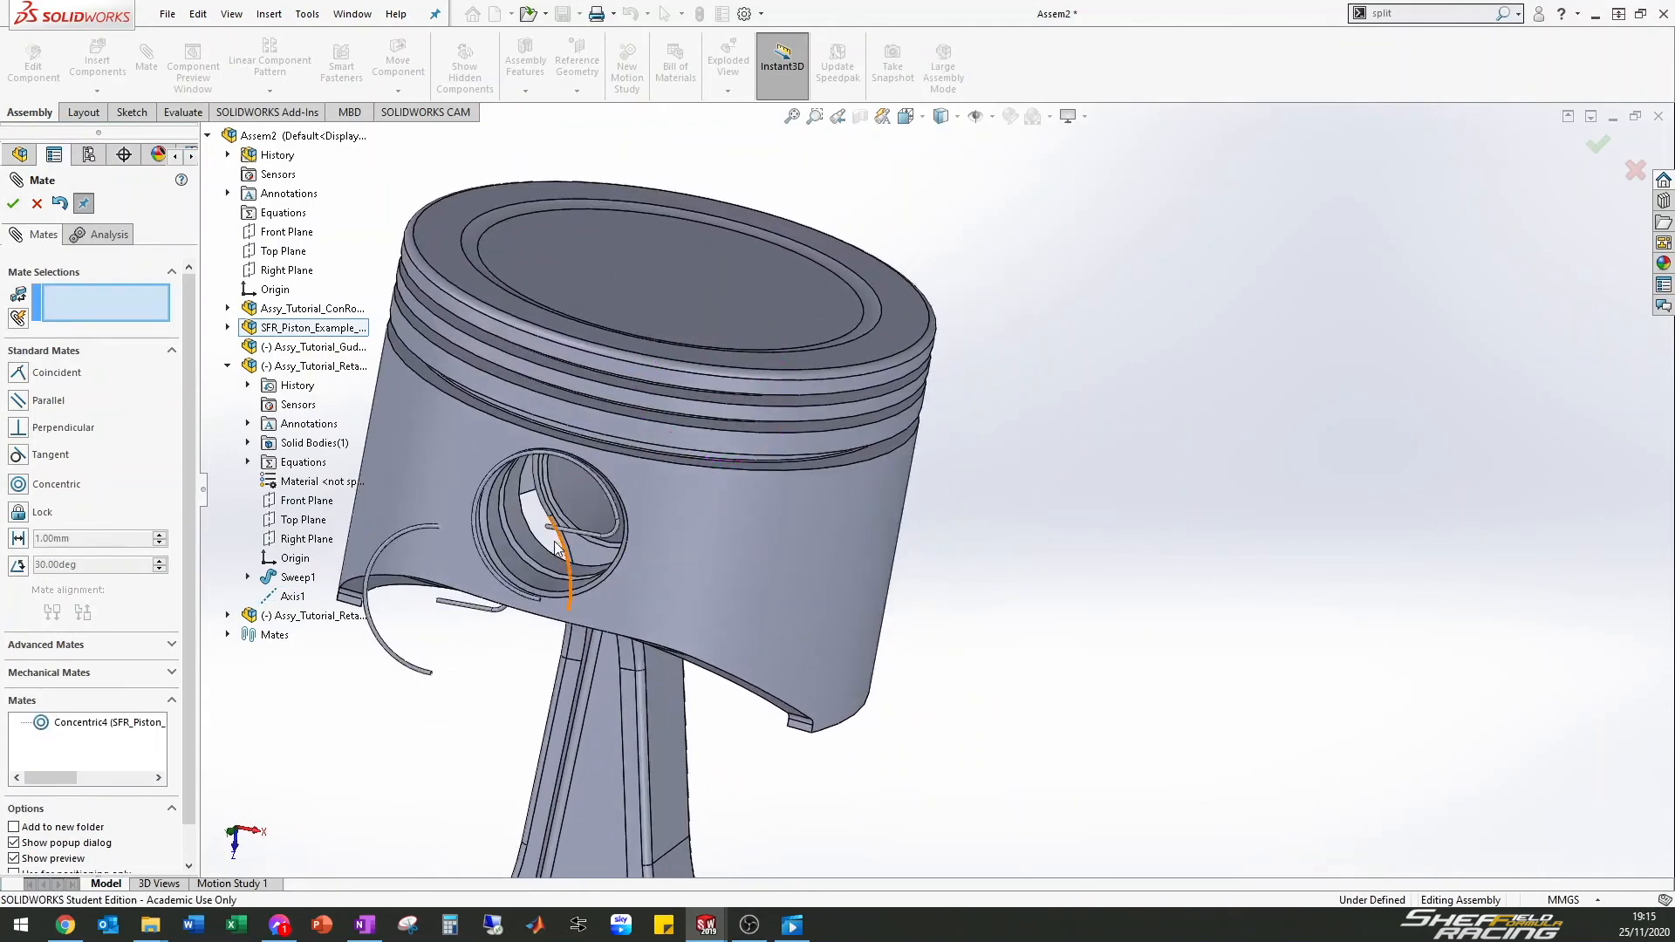
mouse_move(566, 532)
mouse_down()
mouse_move(575, 561)
mouse_move(550, 572)
mouse_move(598, 499)
mouse_move(430, 674)
mouse_move(567, 502)
mouse_up()
scroll(538, 525, down, 5)
scroll(734, 483, down, 1)
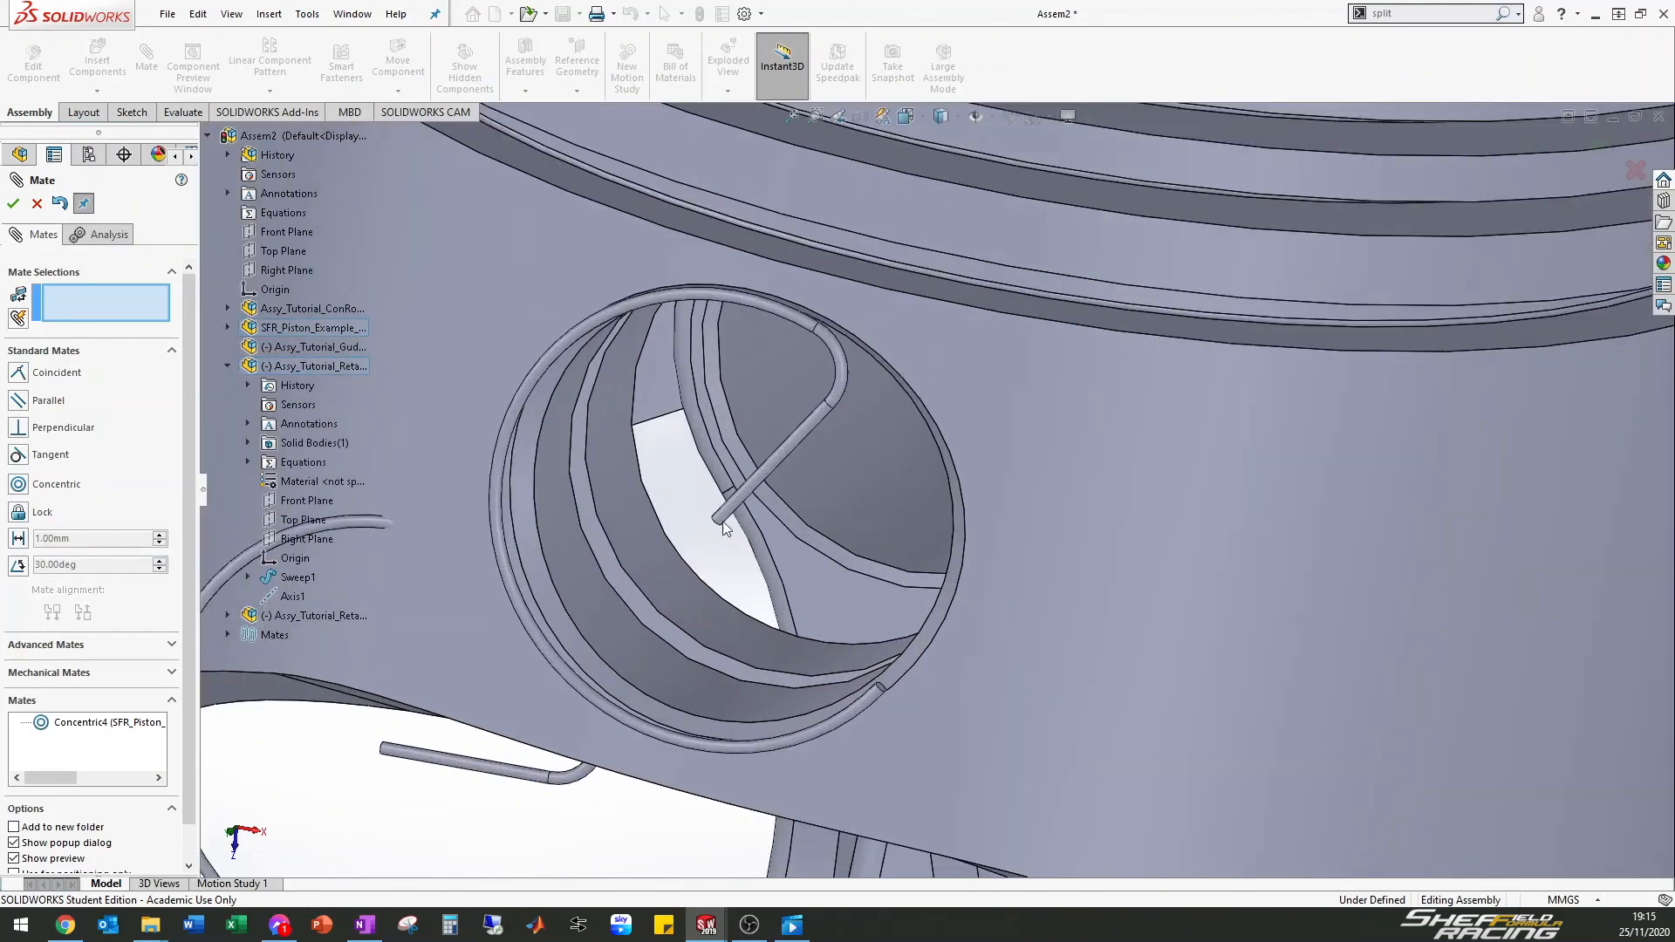
Mate the straight leg of the first retaining clip tangent to the piston's clip groove face to seat the clip
click(784, 468)
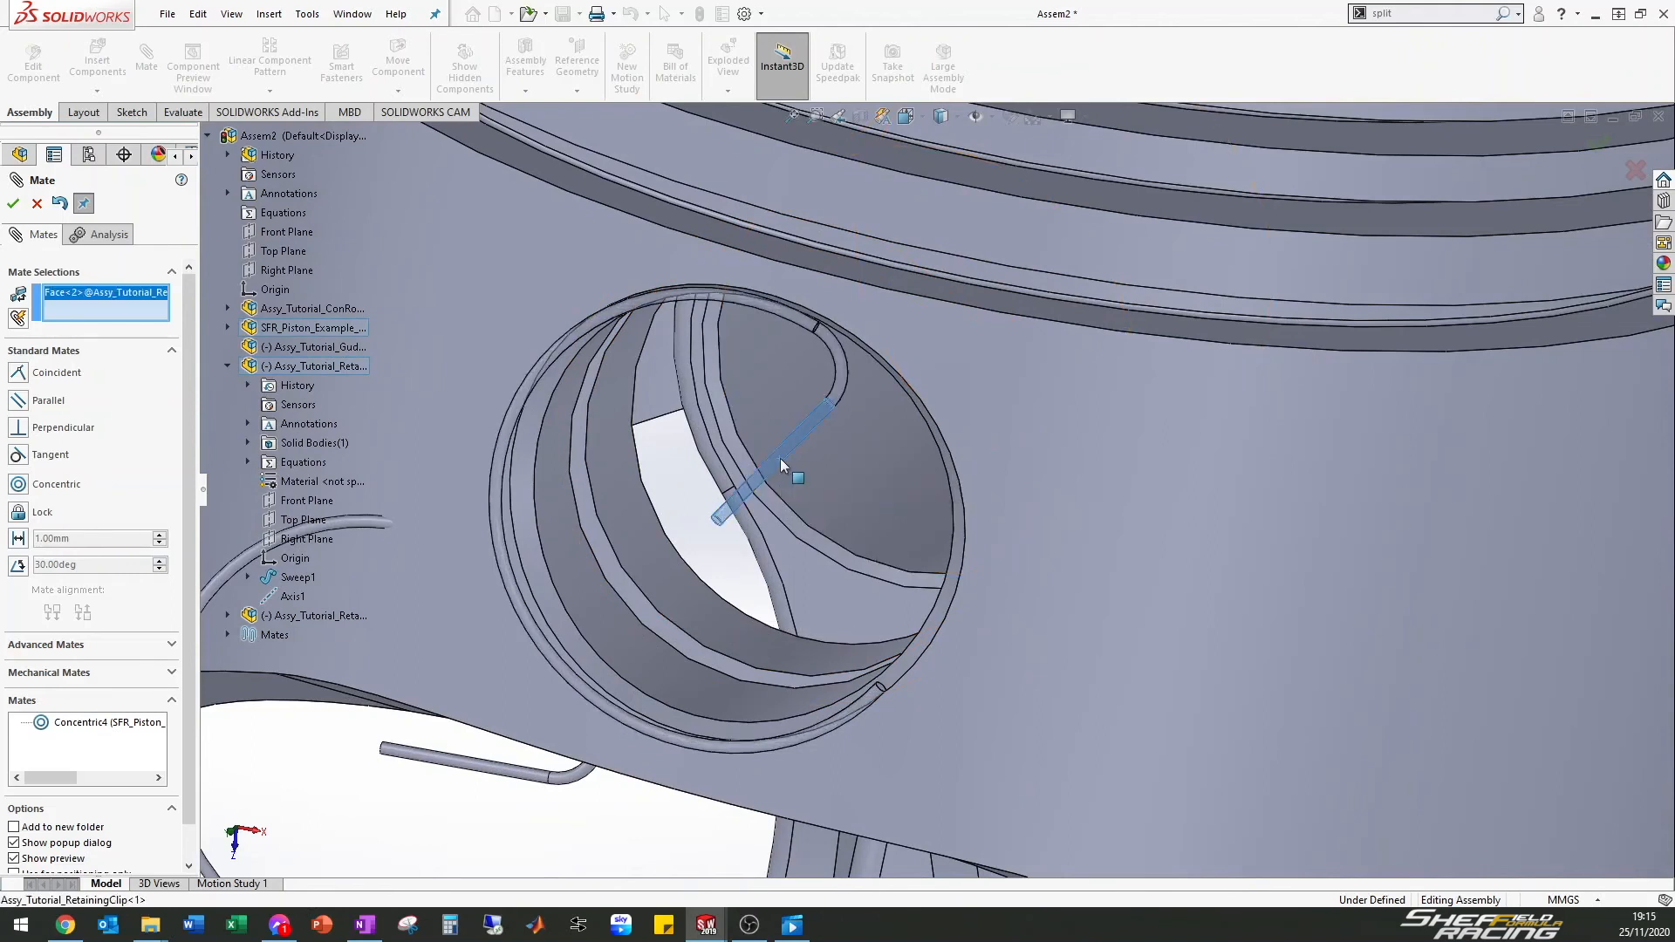
click(632, 599)
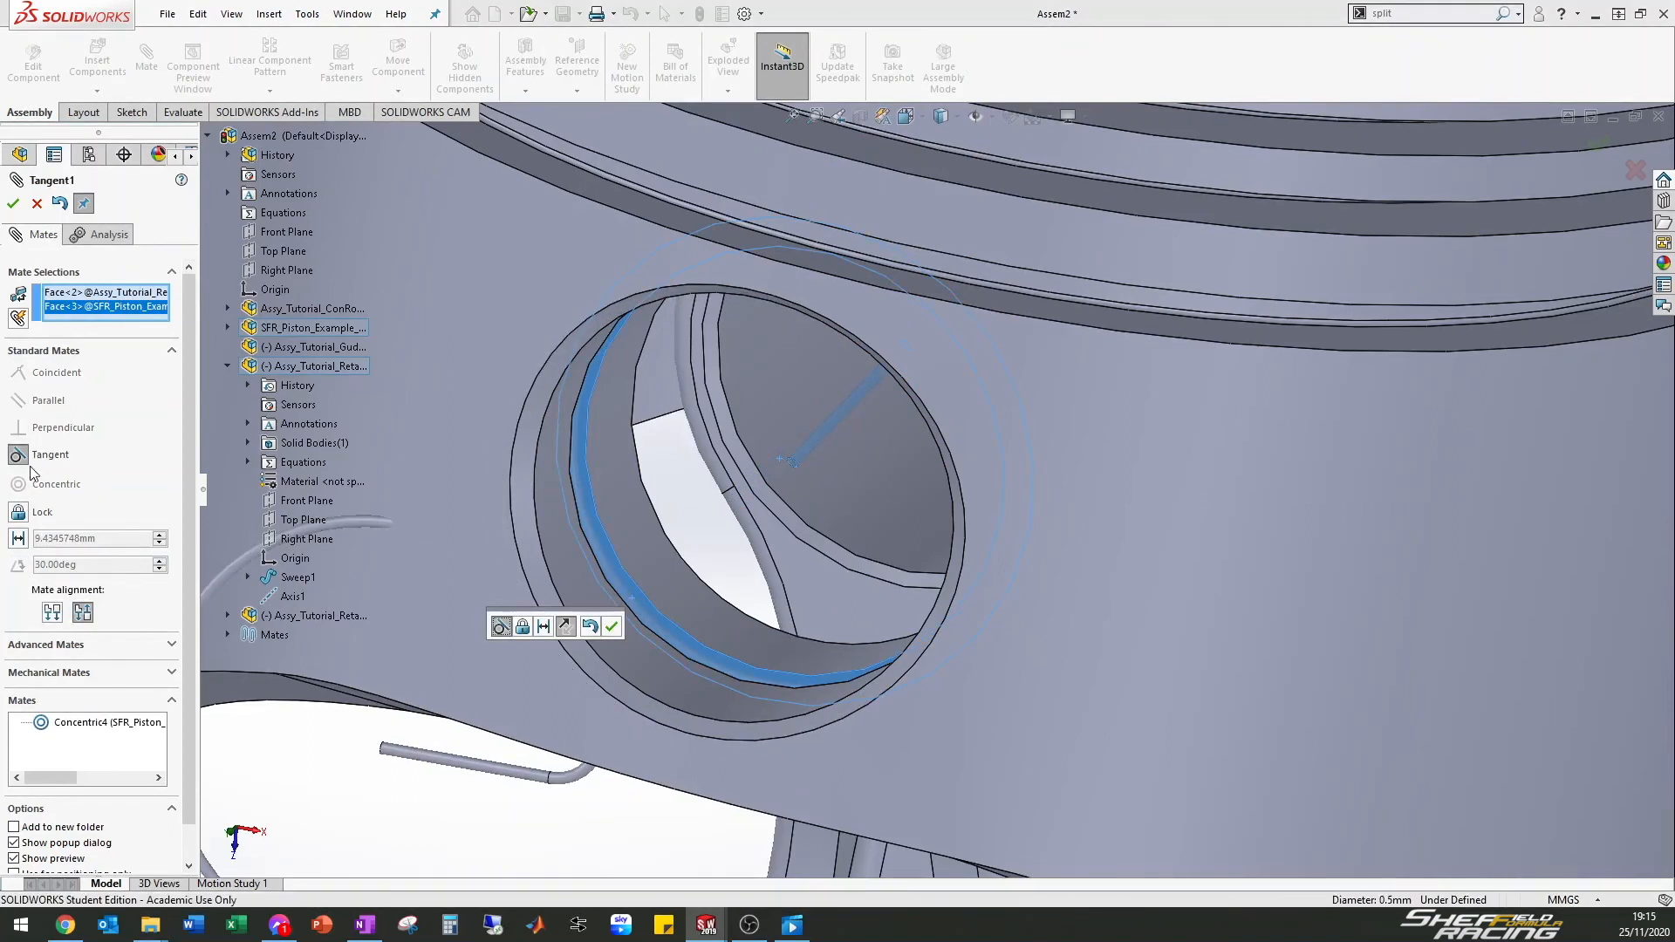
middle_drag(688, 462, 652, 492)
middle_drag(616, 555, 584, 615)
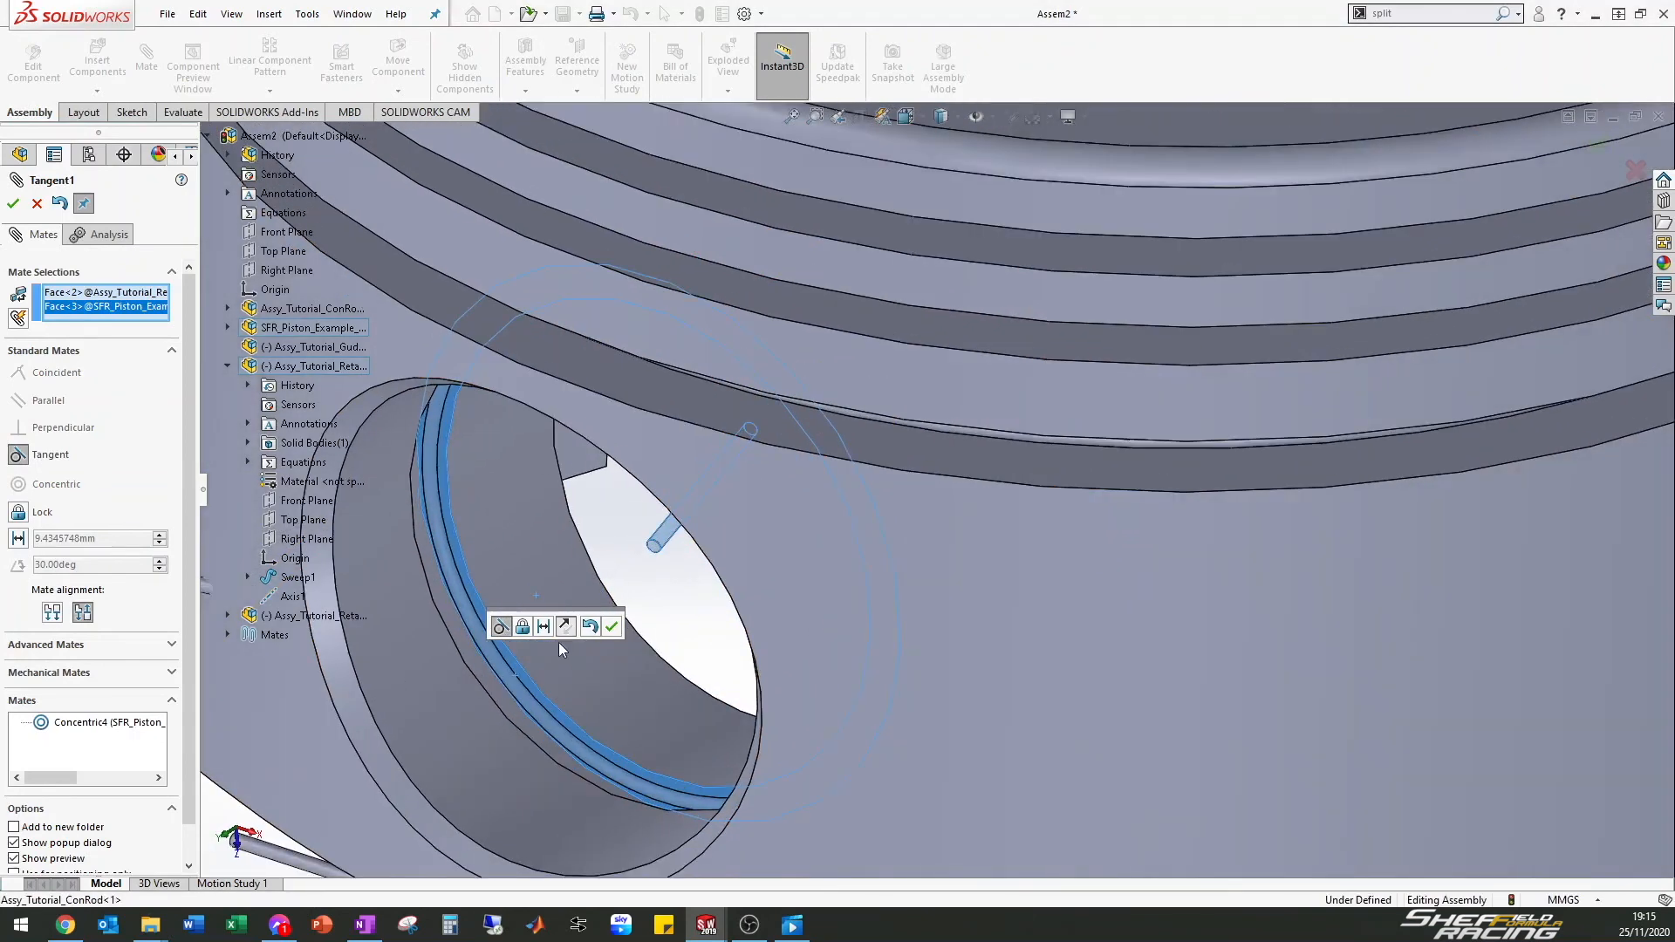
click(573, 627)
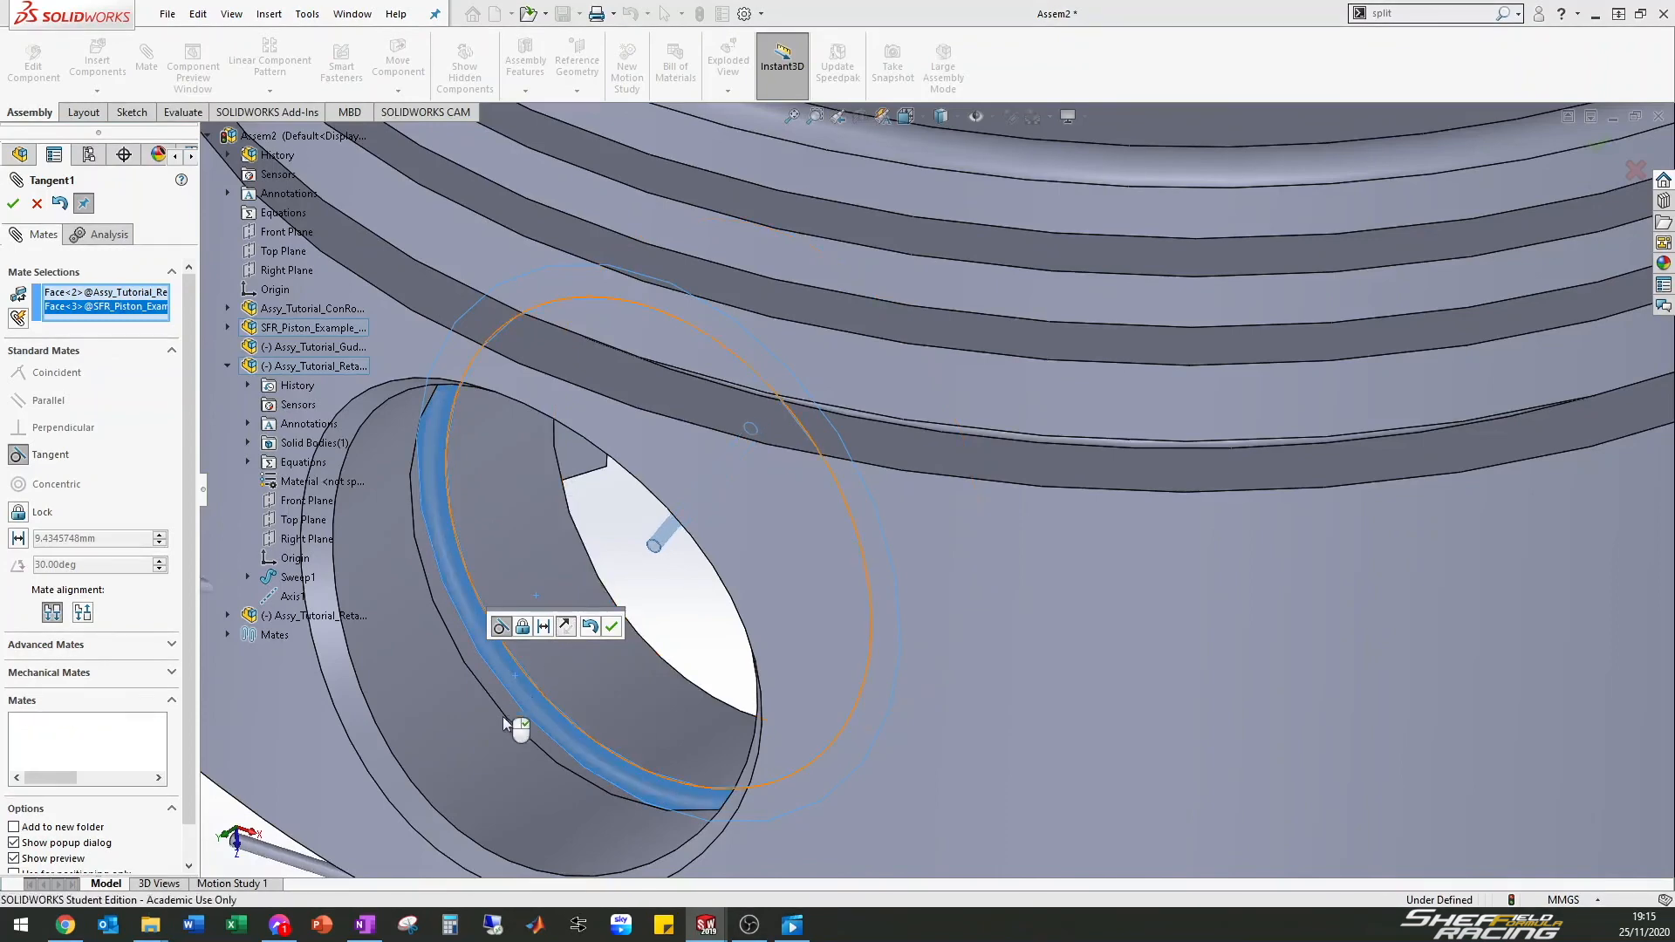
scroll(539, 681, down, 2)
middle_drag(501, 656, 568, 666)
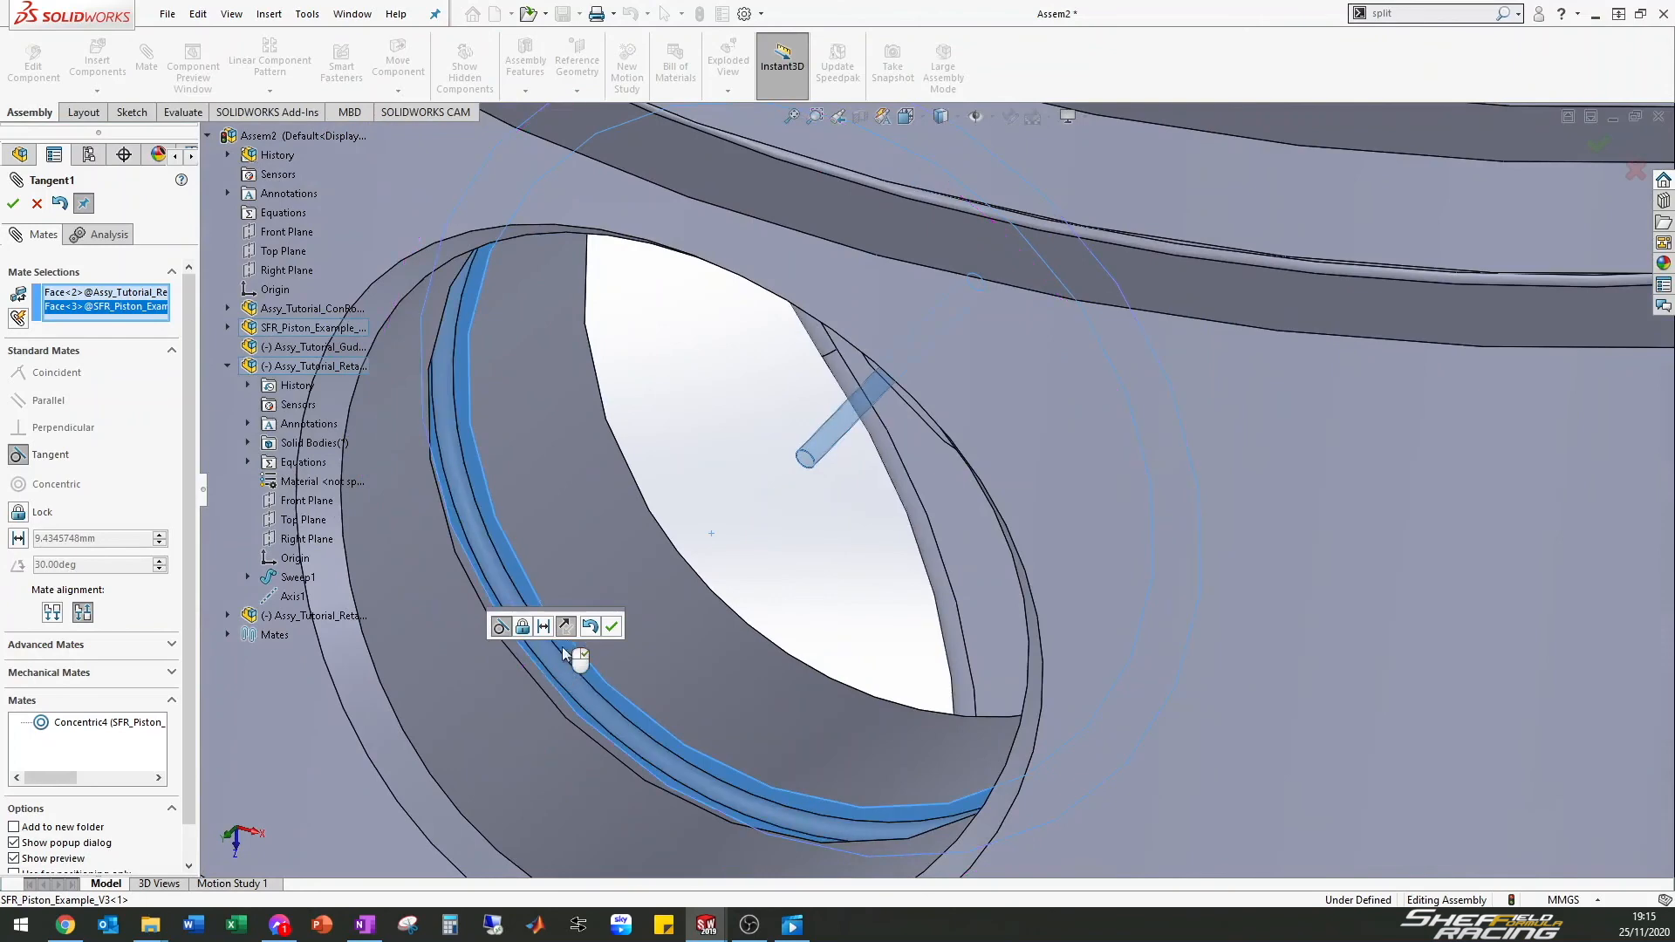
click(611, 626)
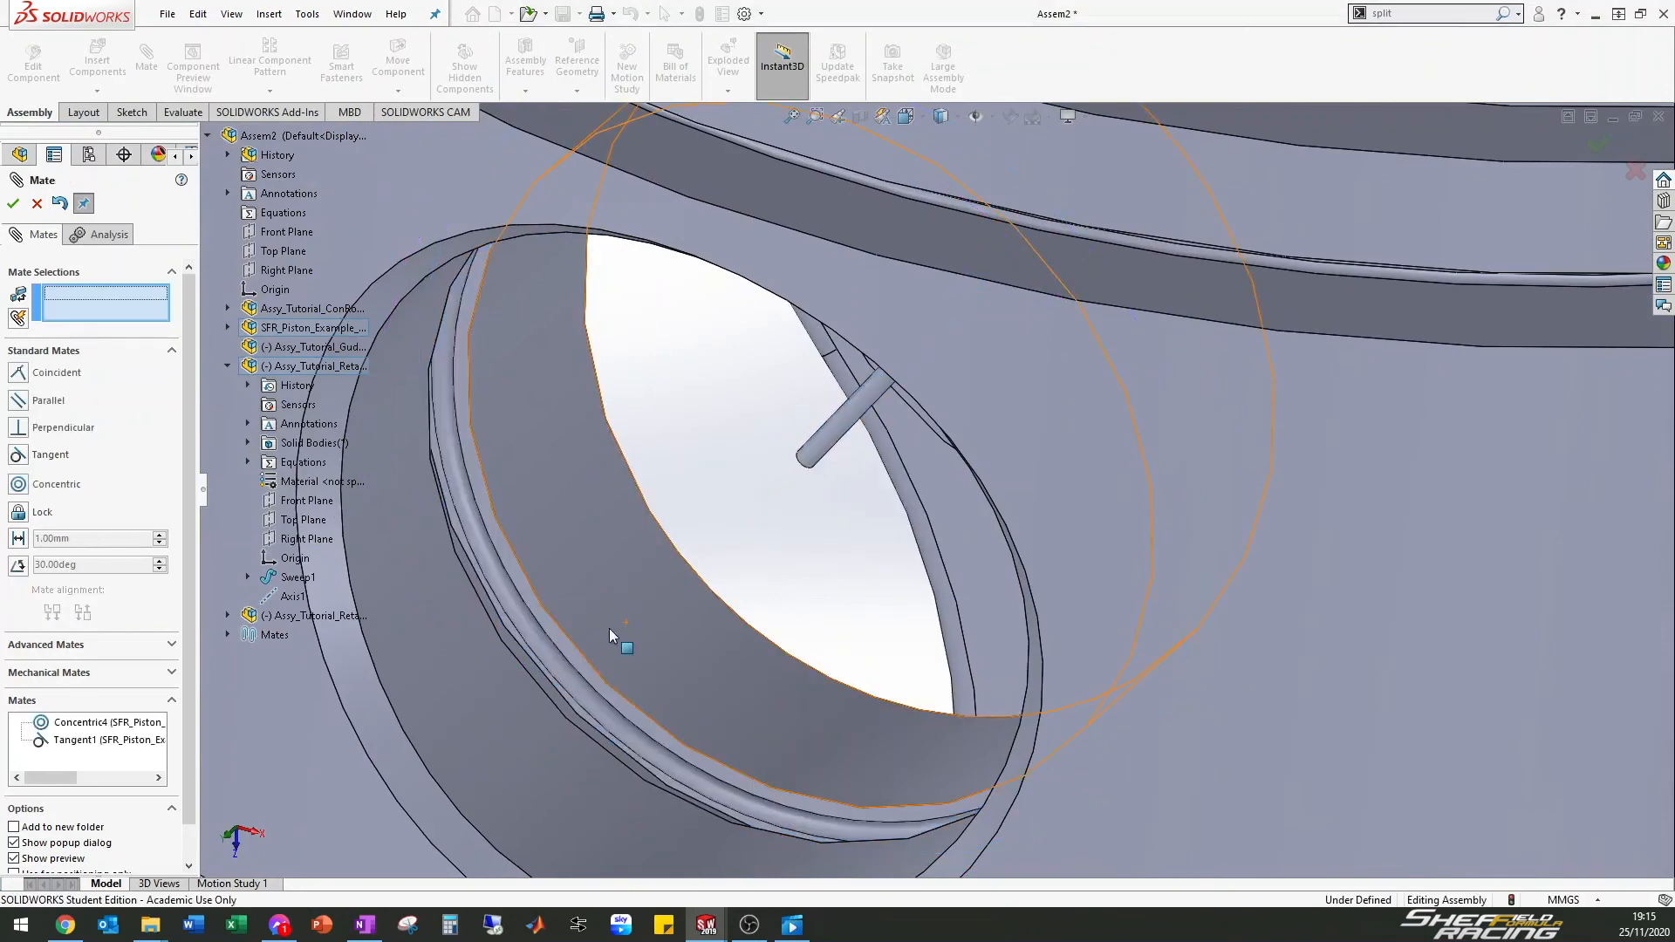
middle_drag(568, 630, 671, 548)
scroll(672, 543, up, 5)
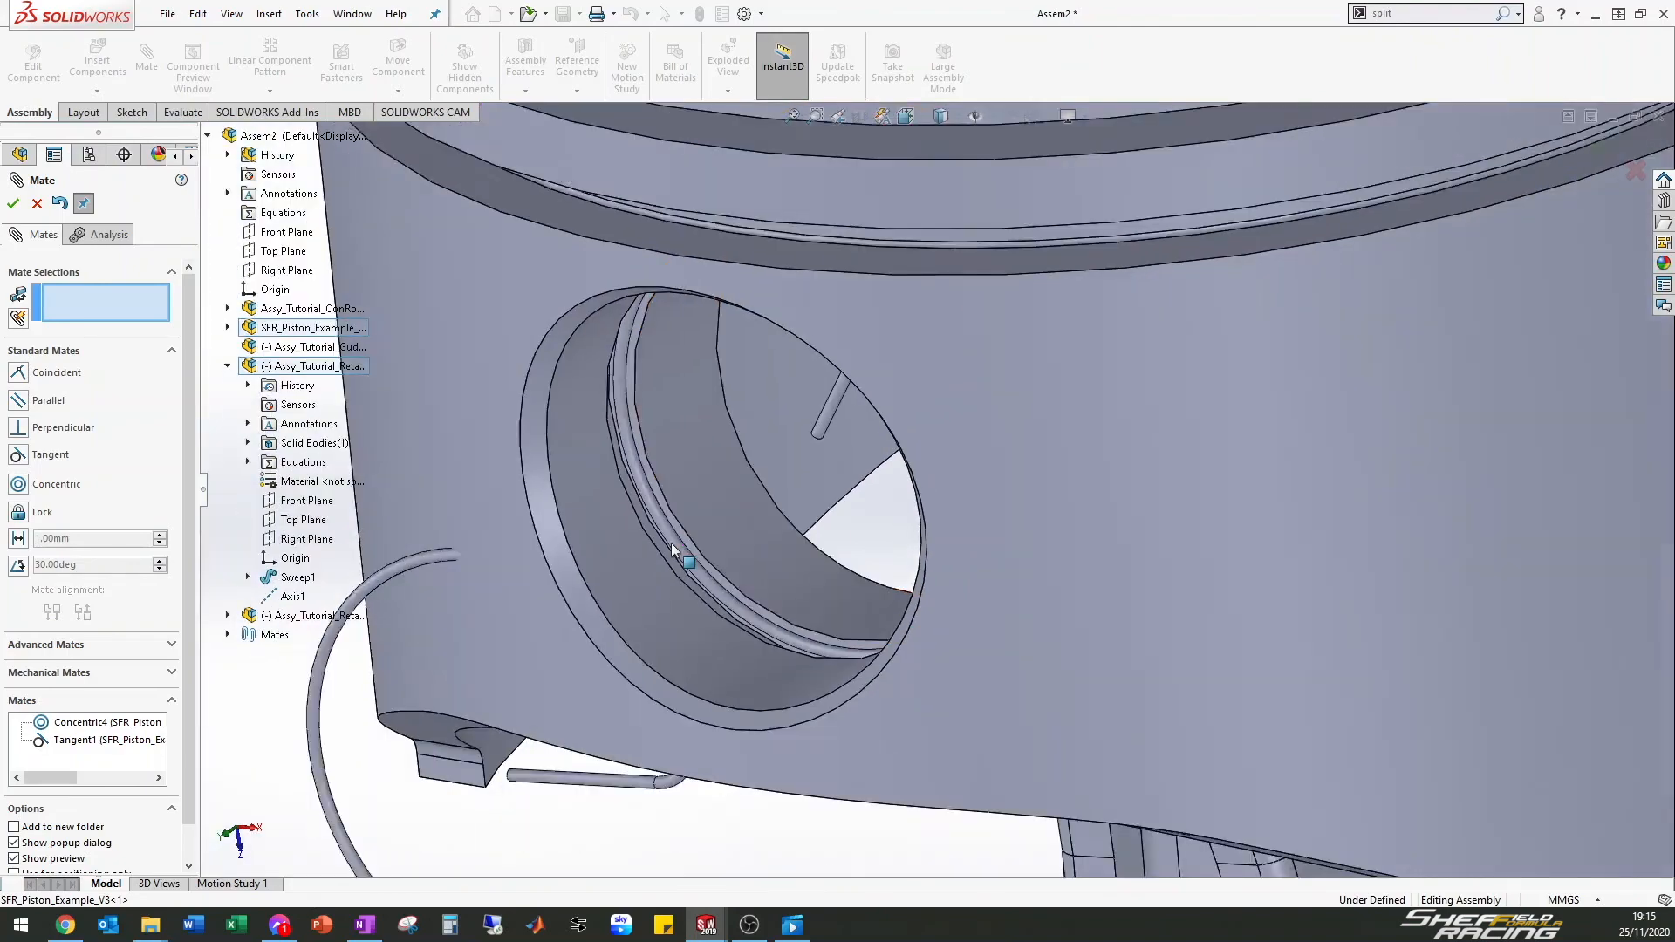
middle_drag(762, 505, 861, 480)
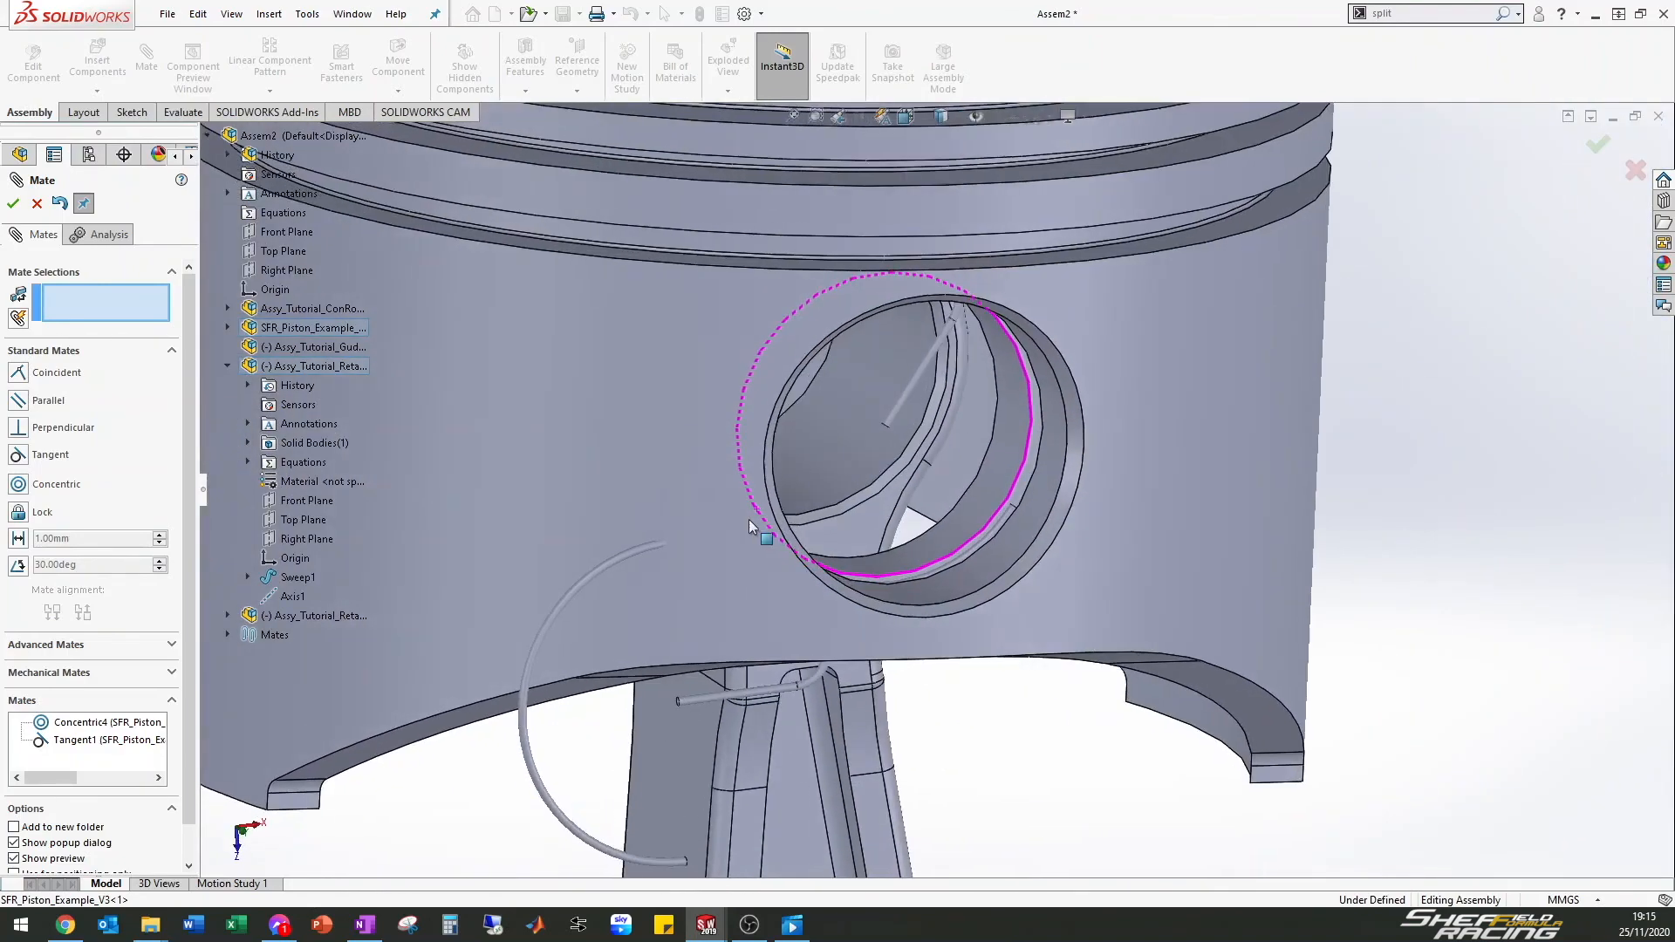
scroll(747, 524, up, 2)
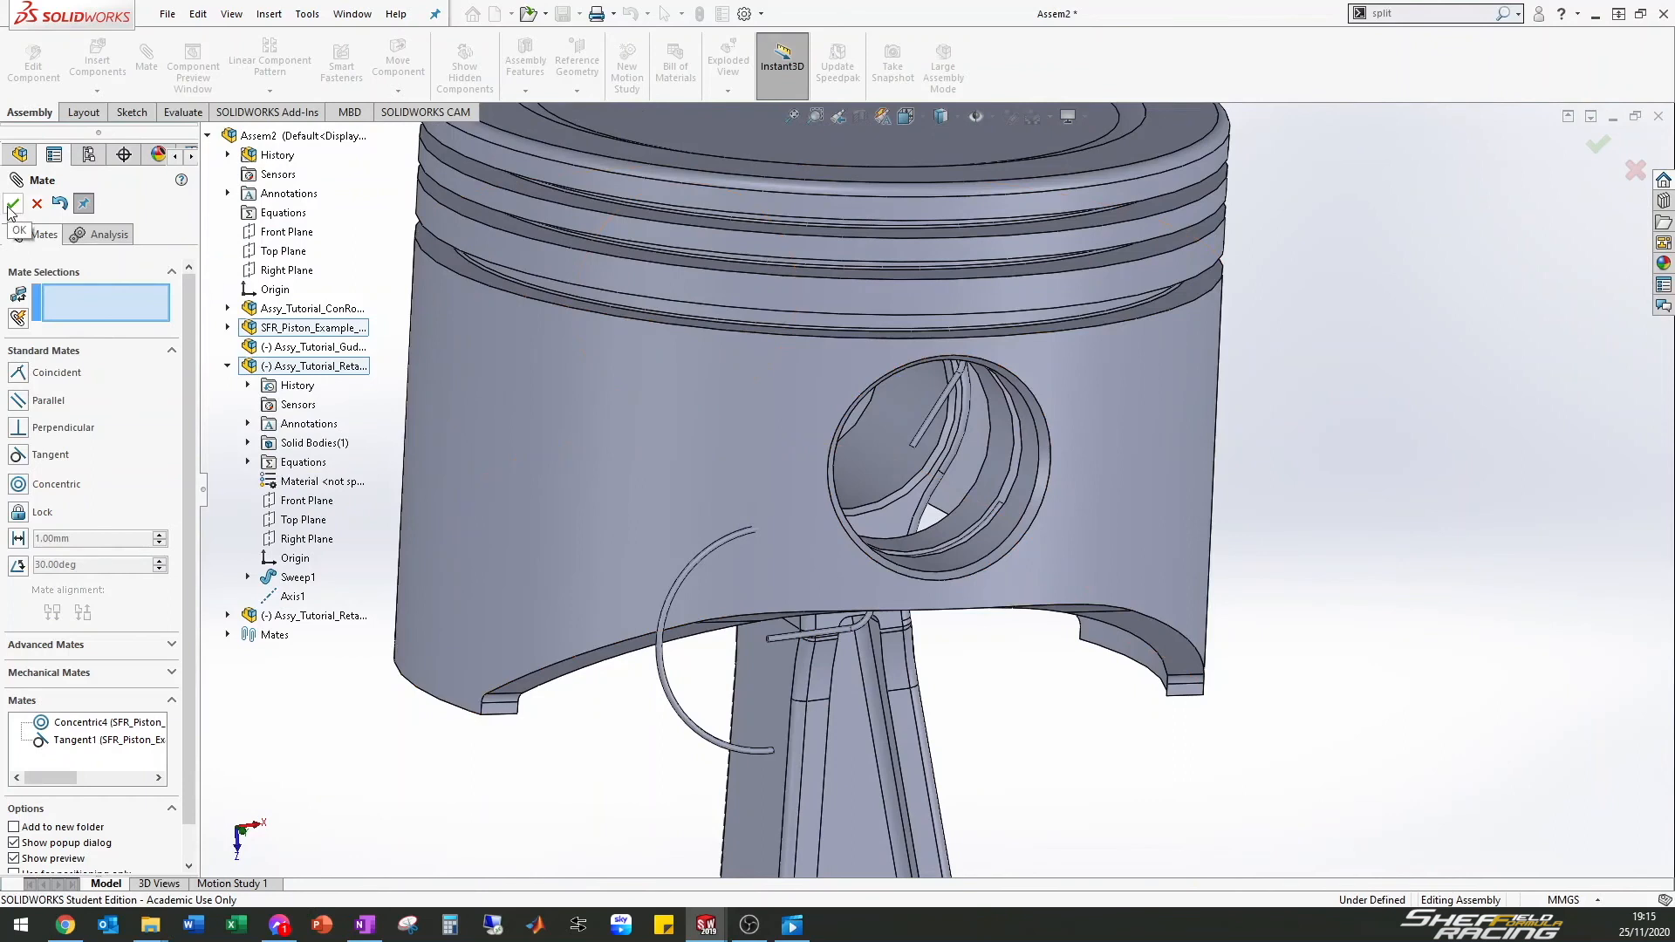
Mate Axis1 of the second retaining clip concentric with the pin bore on the piston's opposite side
click(228, 366)
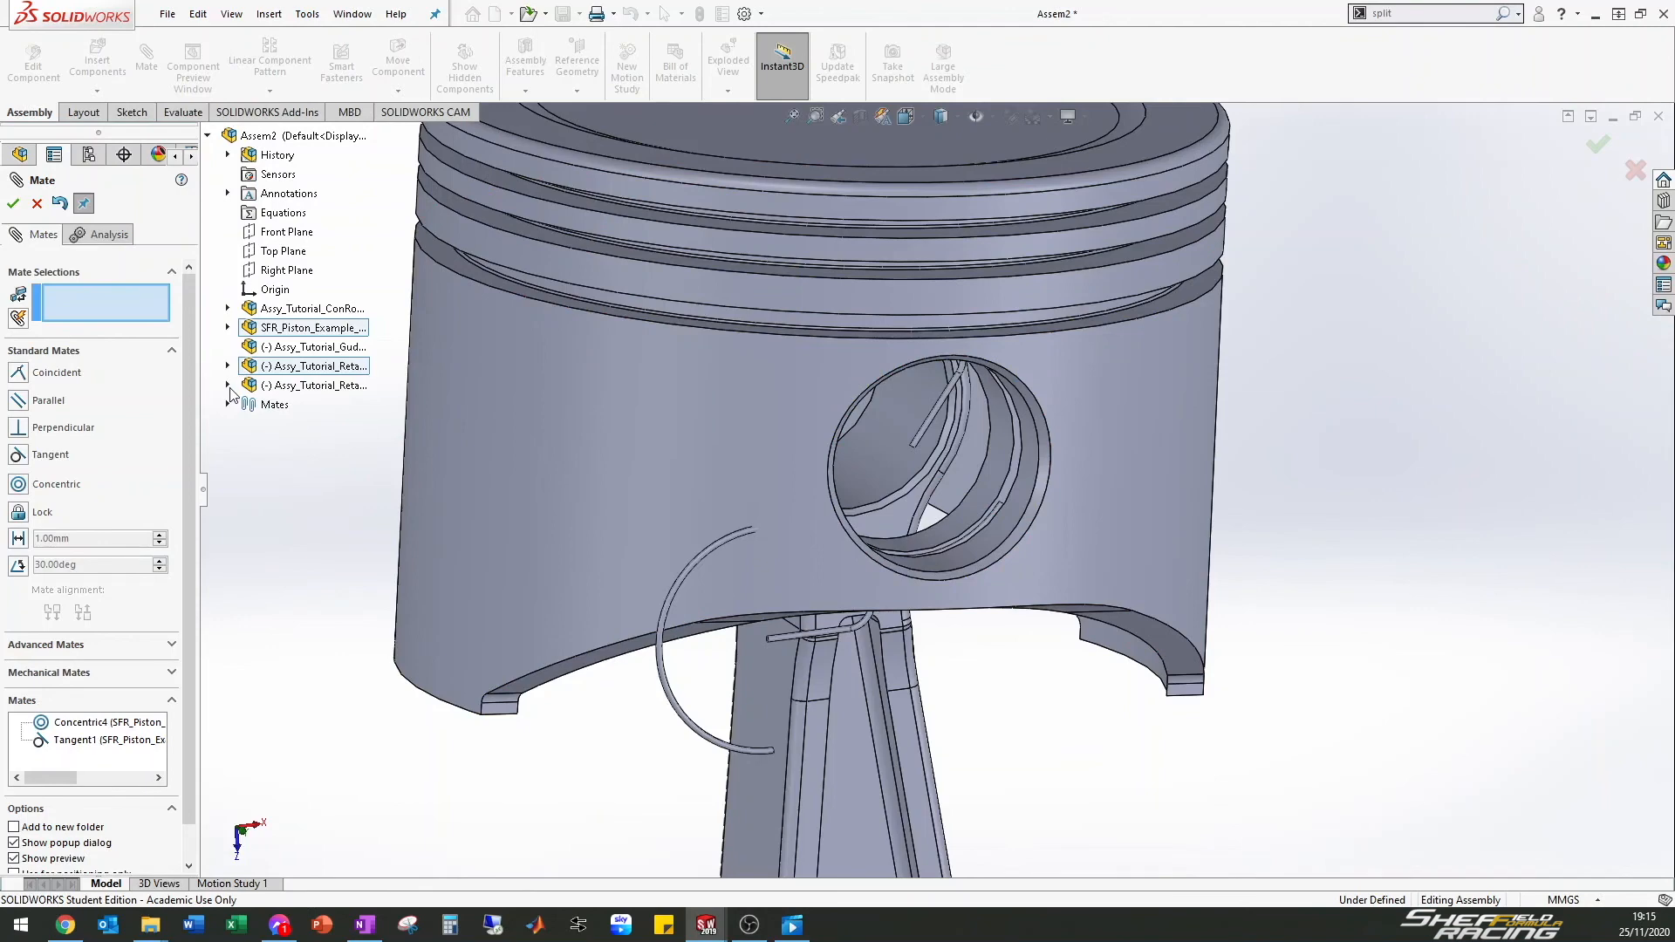
click(227, 386)
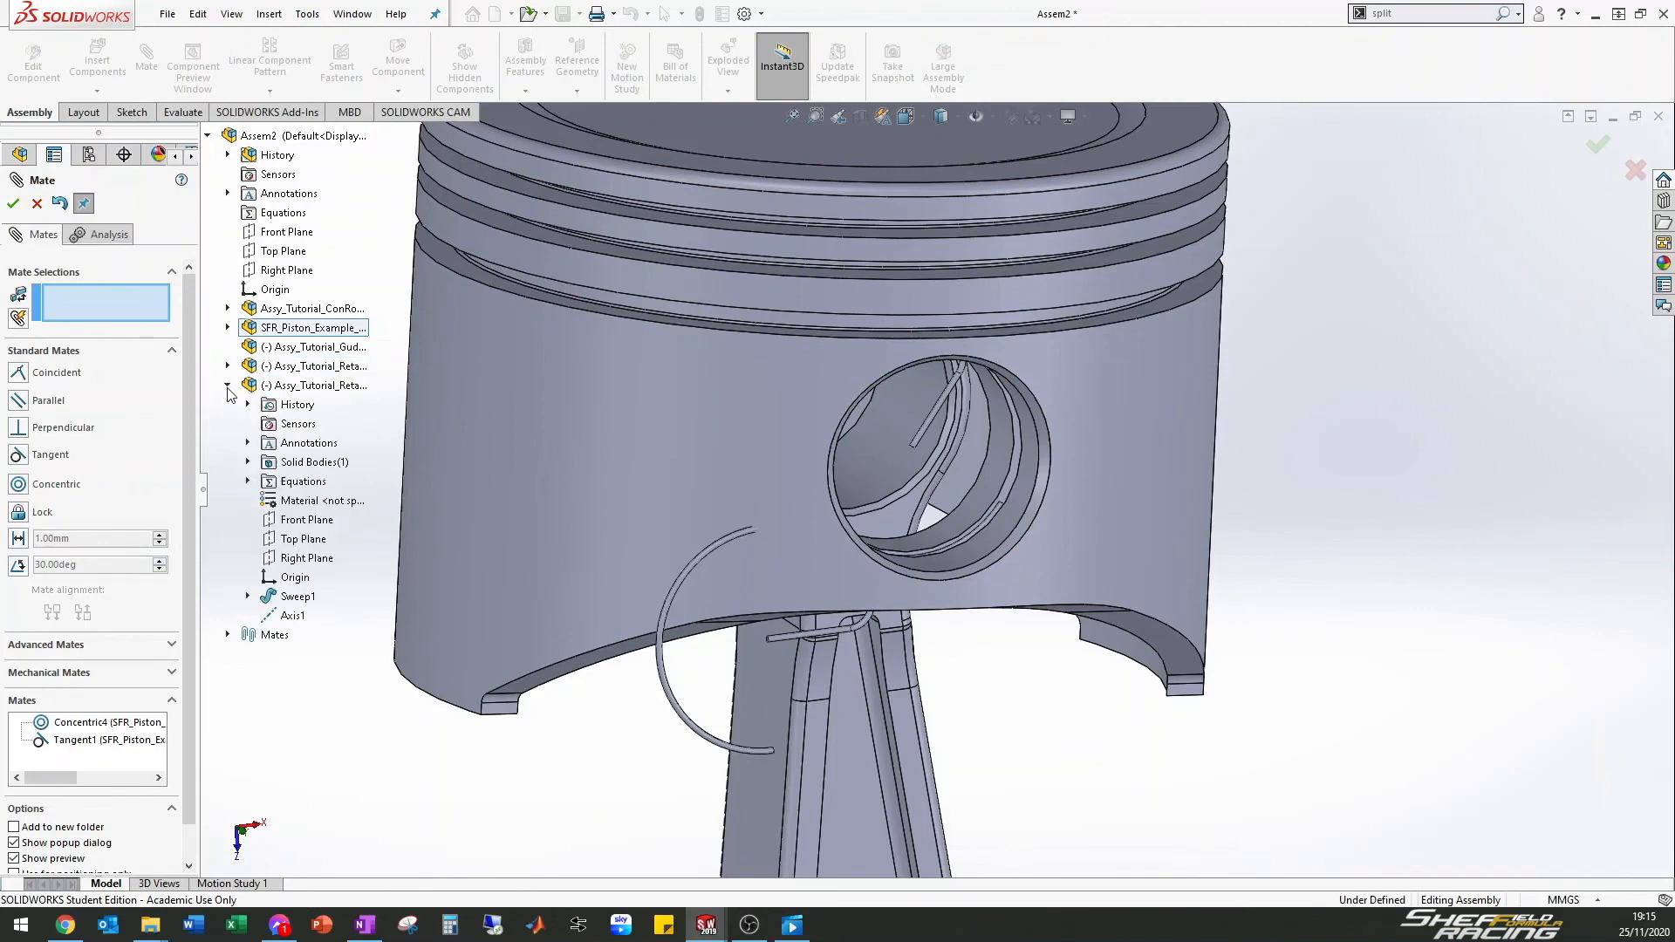
click(293, 615)
middle_drag(793, 344, 888, 360)
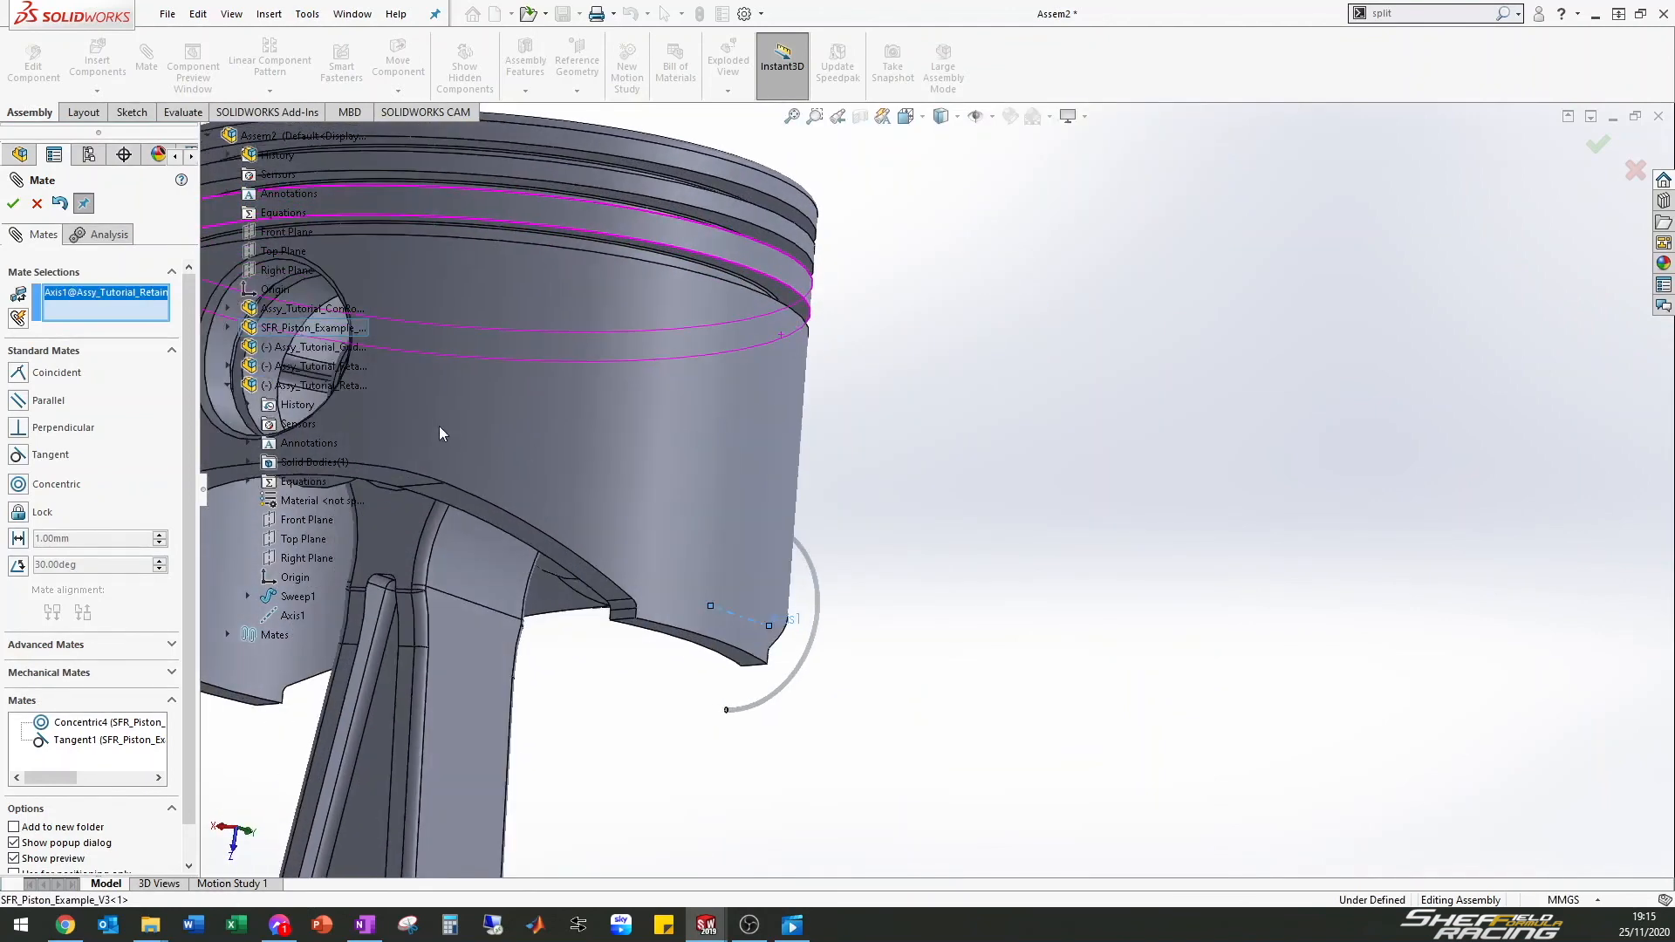
scroll(442, 431, up, 3)
click(519, 408)
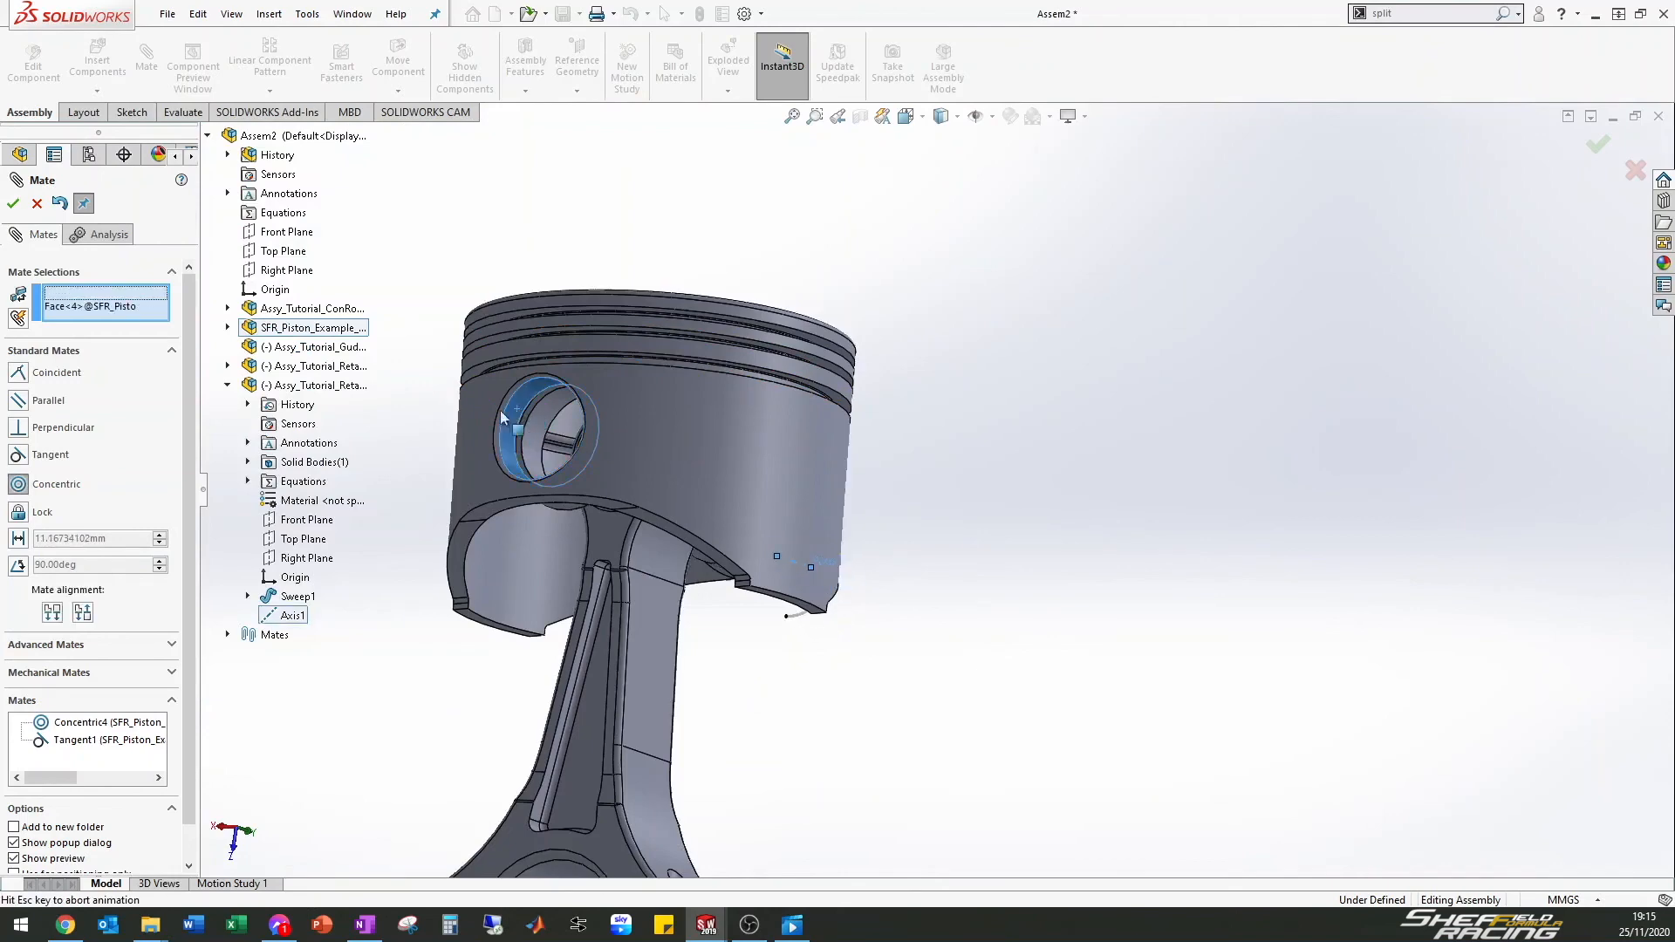
click(13, 205)
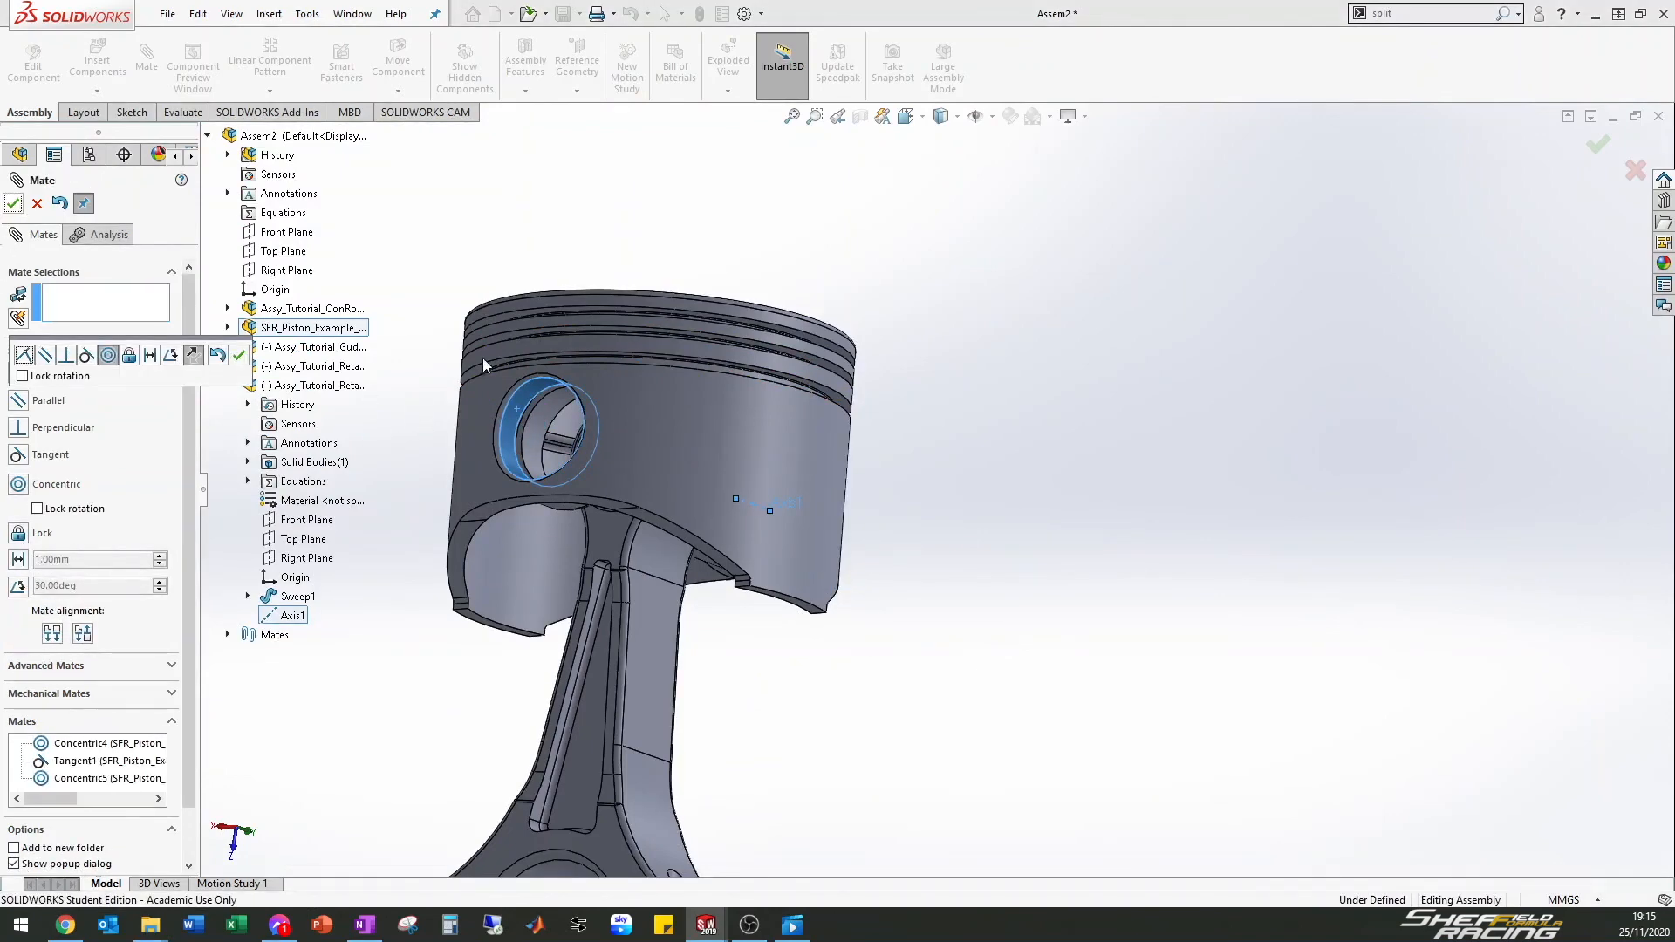
Mate the second clip's straight leg tangent to the piston's opposite groove face and finish mating
middle_drag(572, 431, 567, 419)
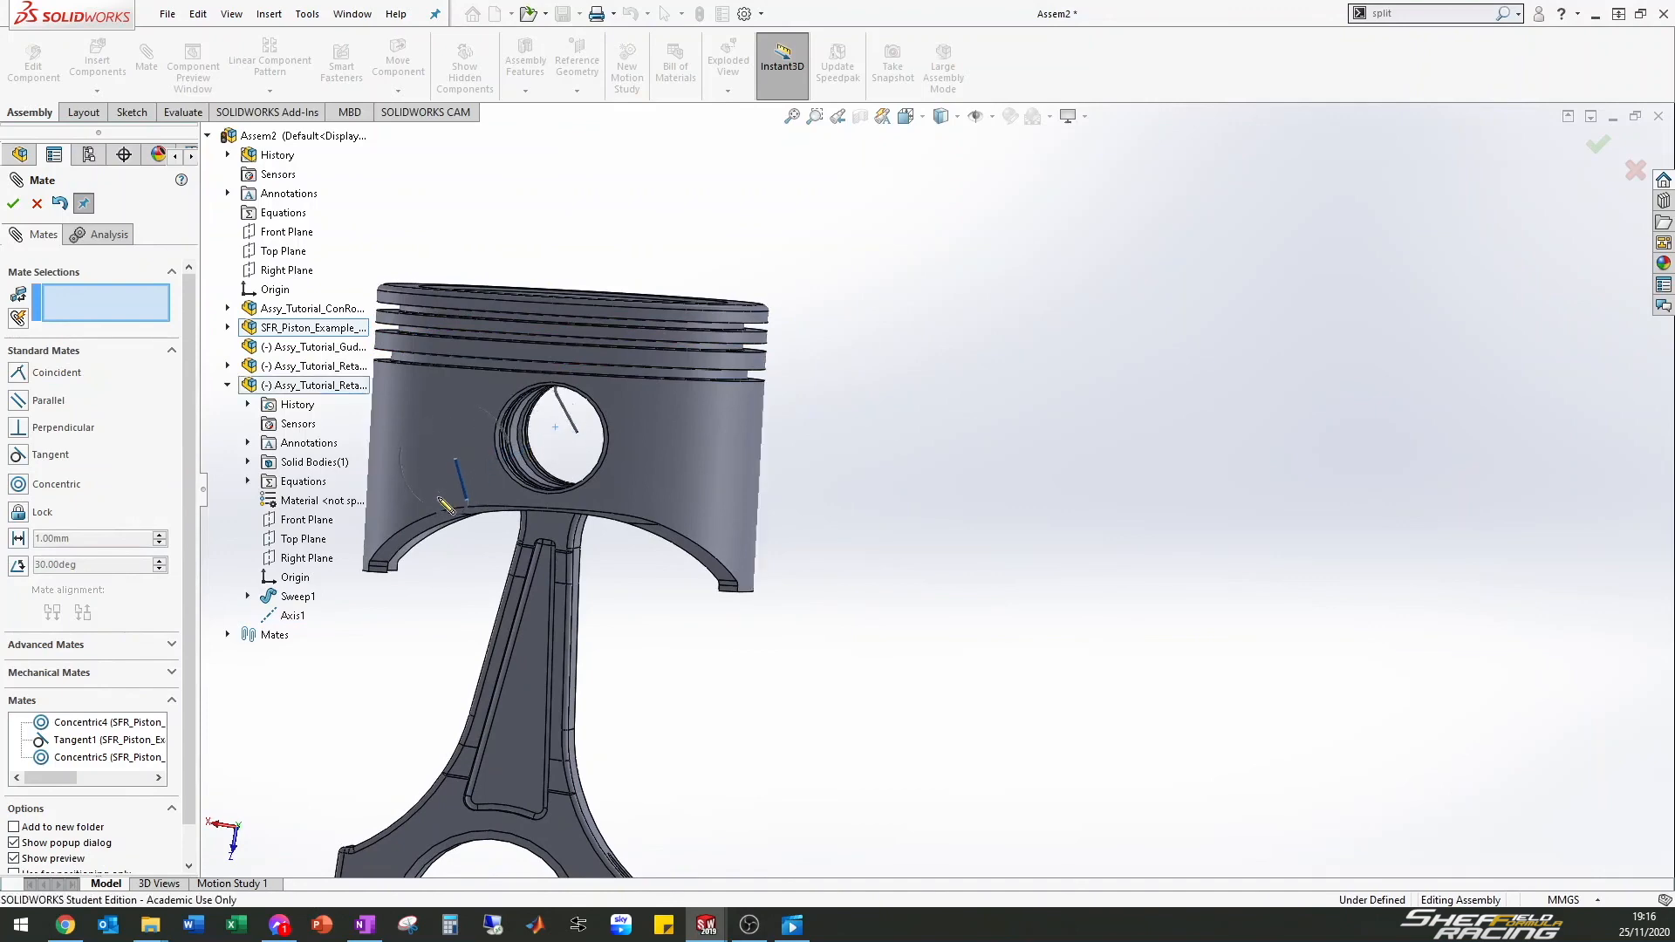
scroll(541, 473, down, 5)
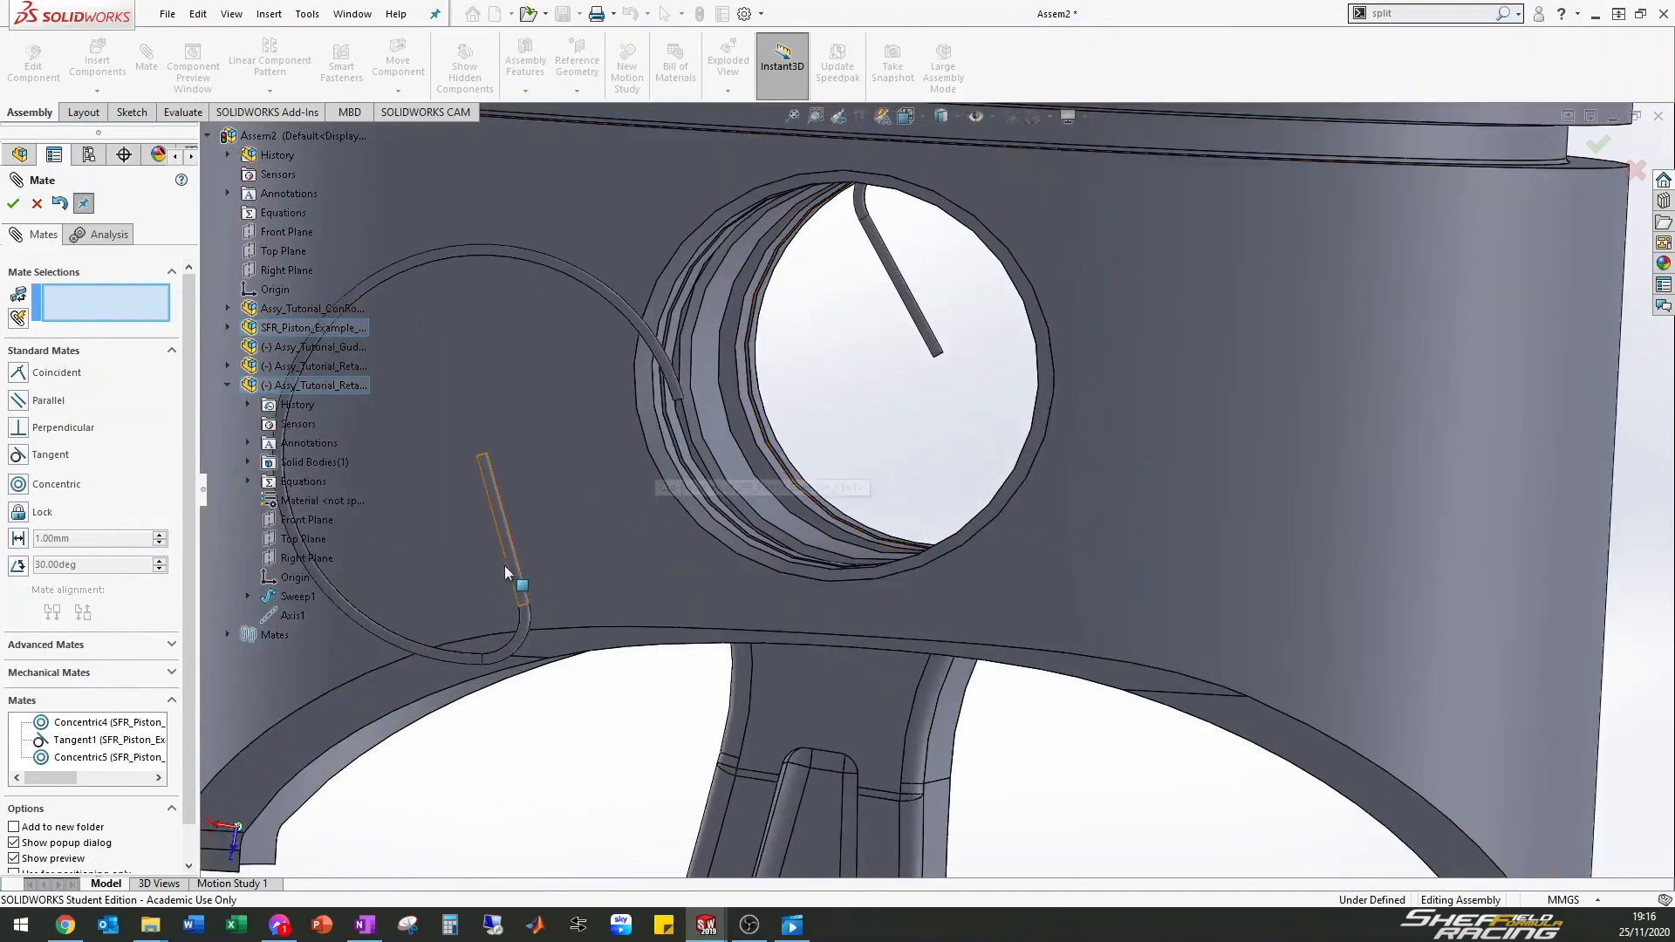
click(522, 548)
middle_drag(637, 487, 776, 493)
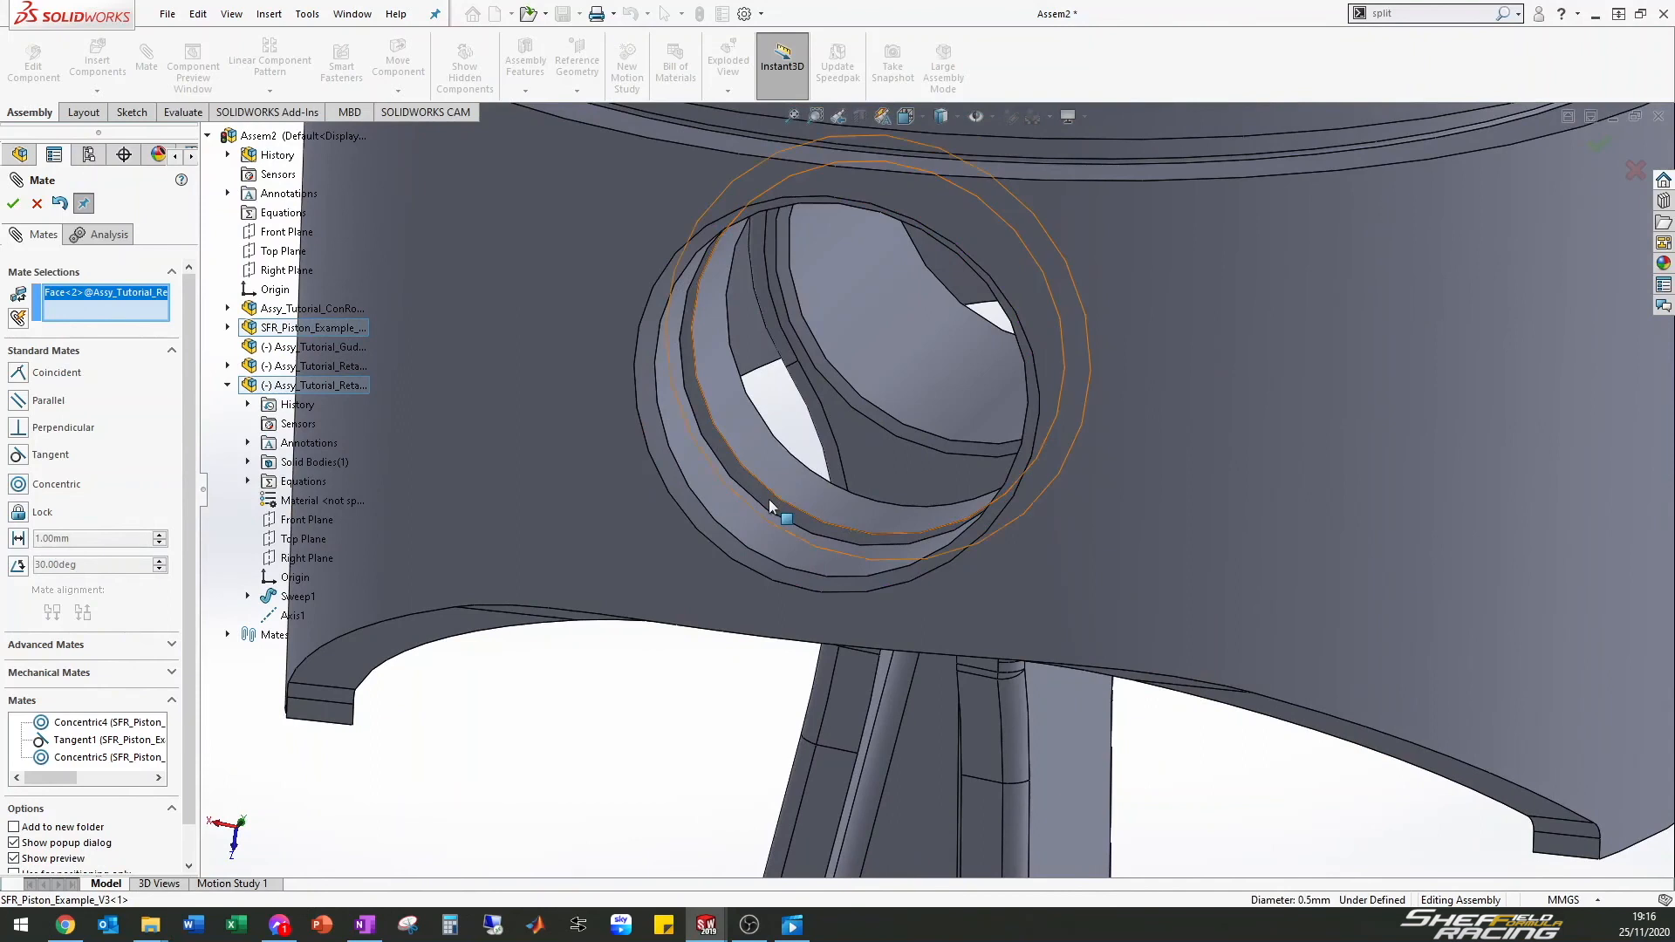
click(768, 499)
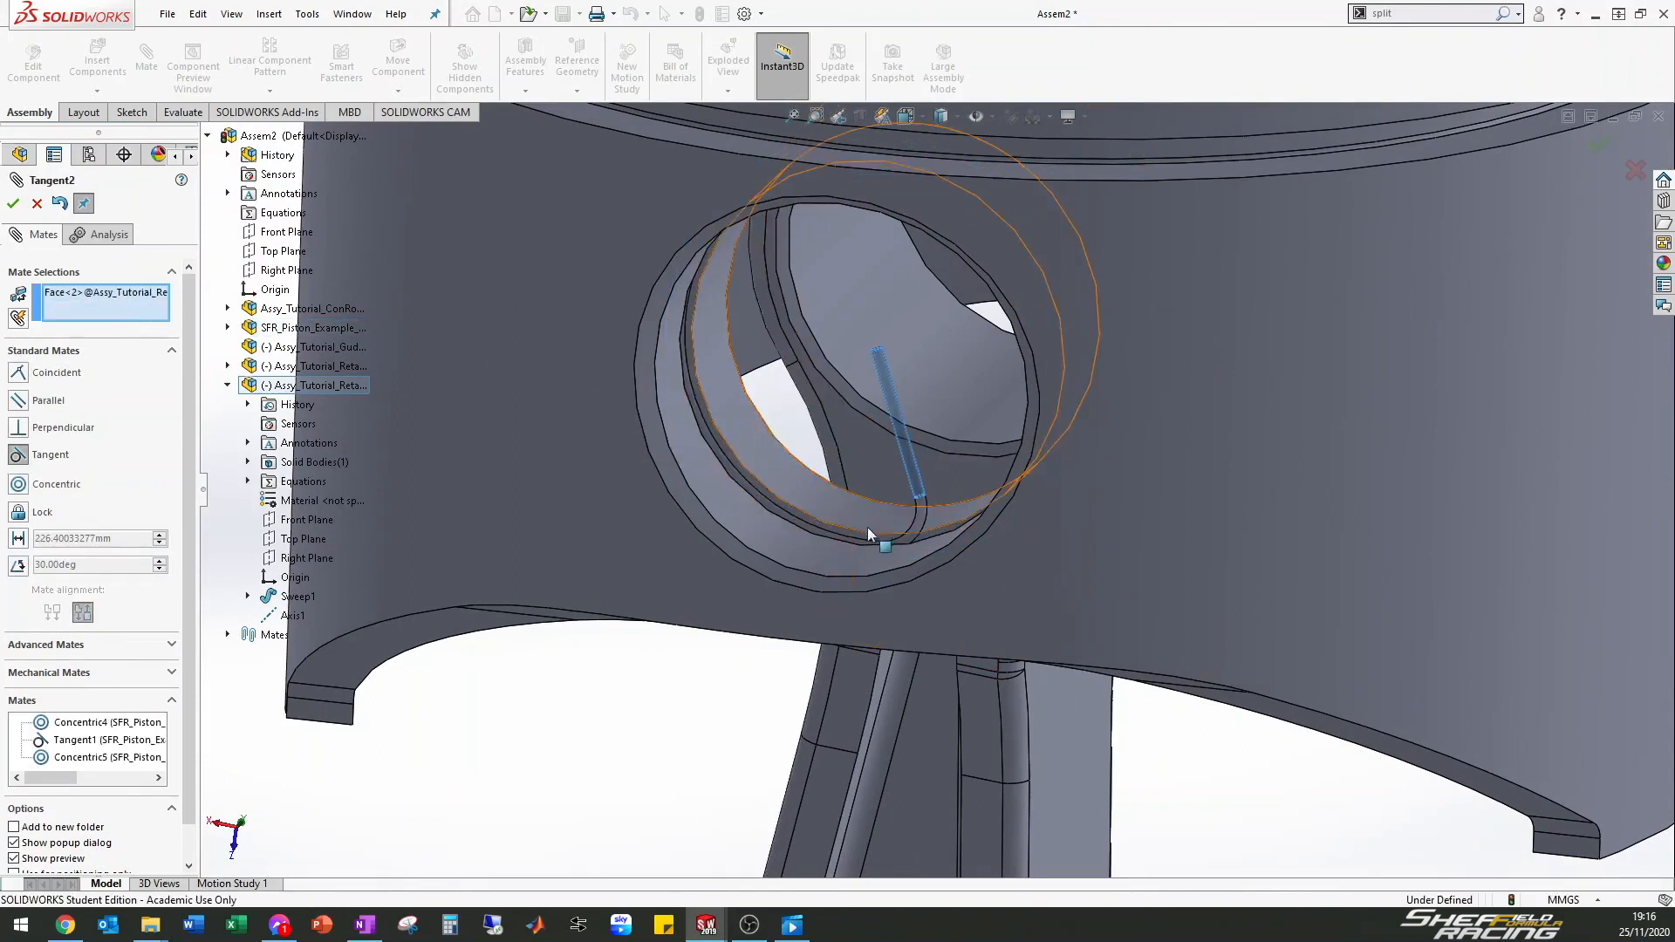
click(935, 542)
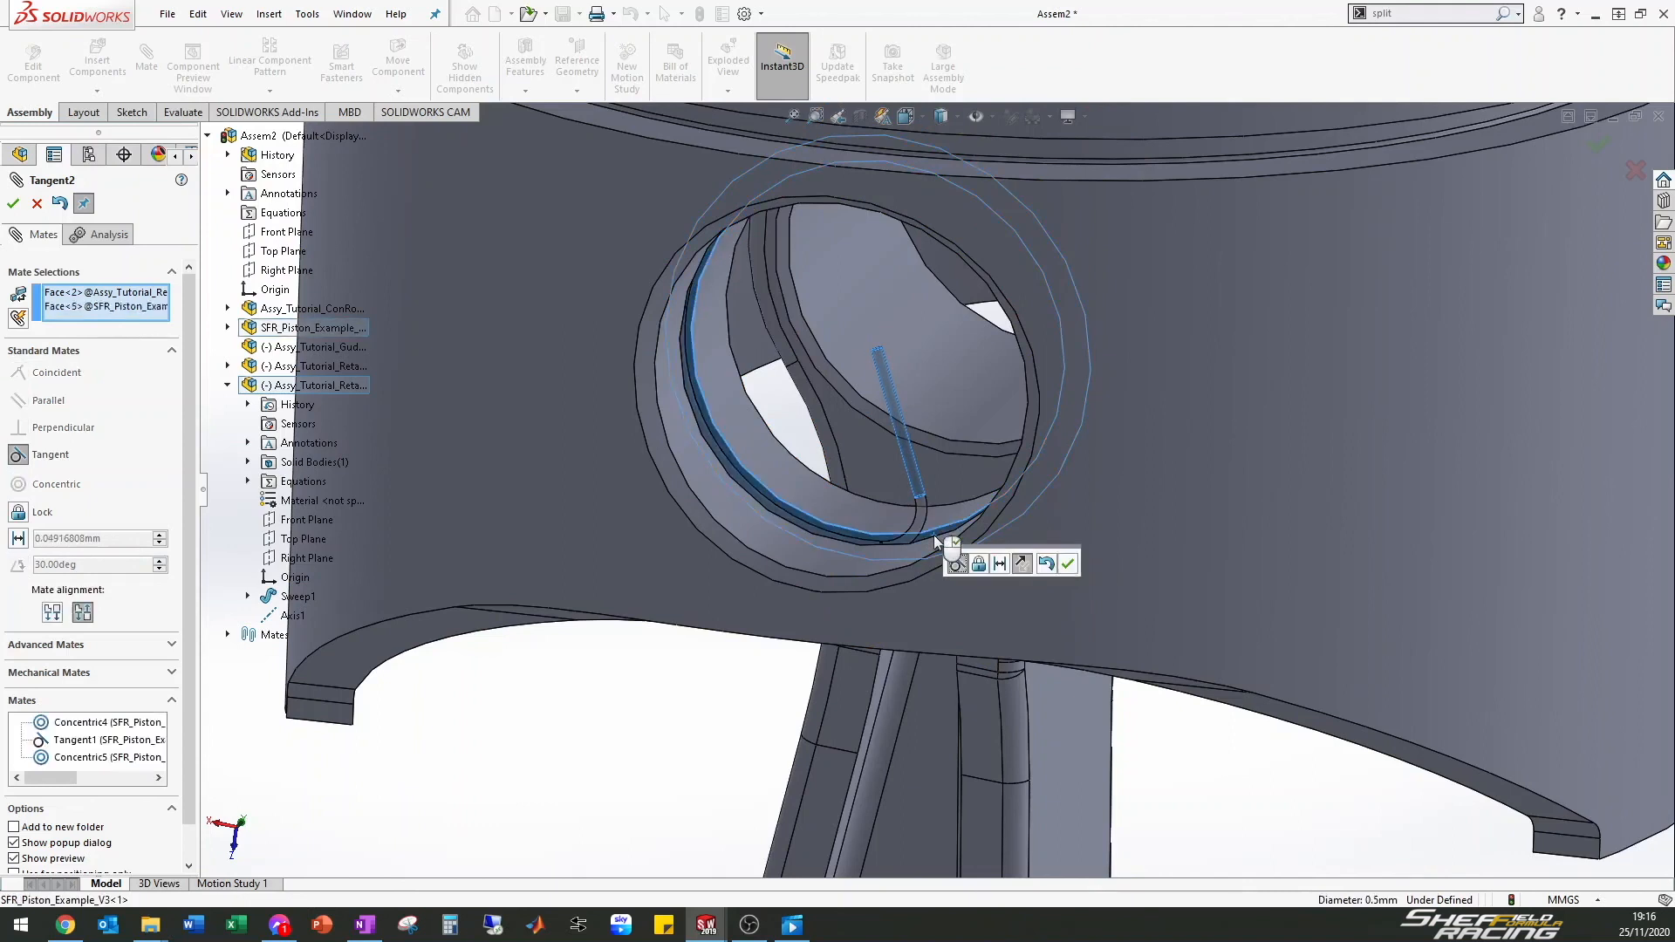
click(15, 204)
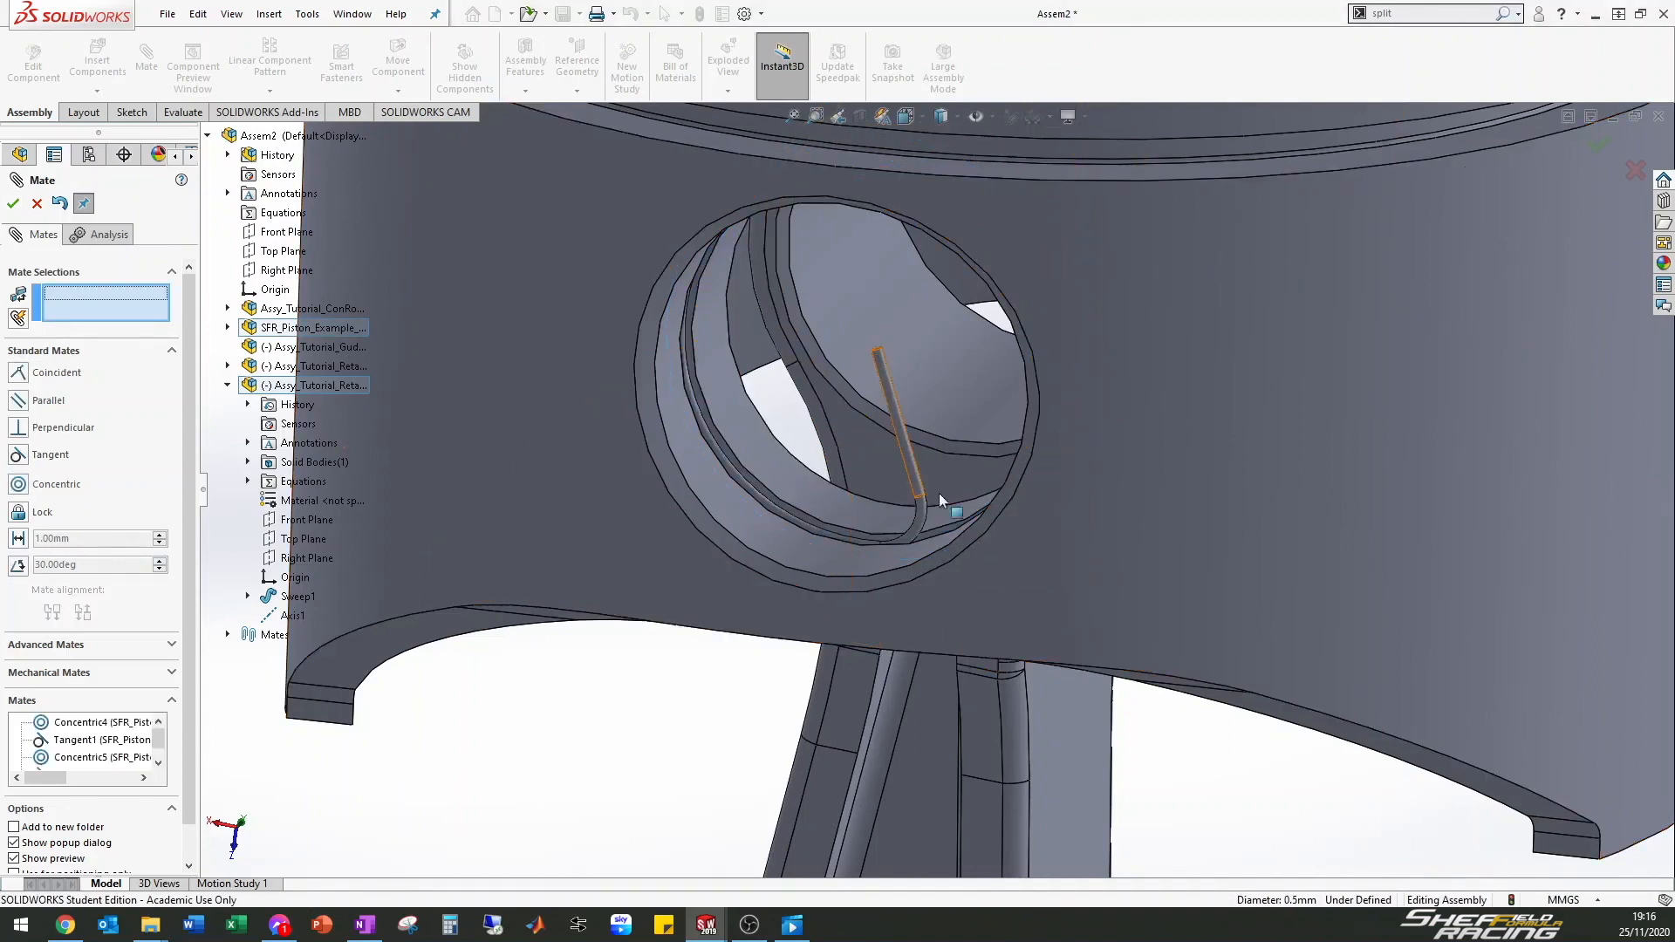
click(15, 205)
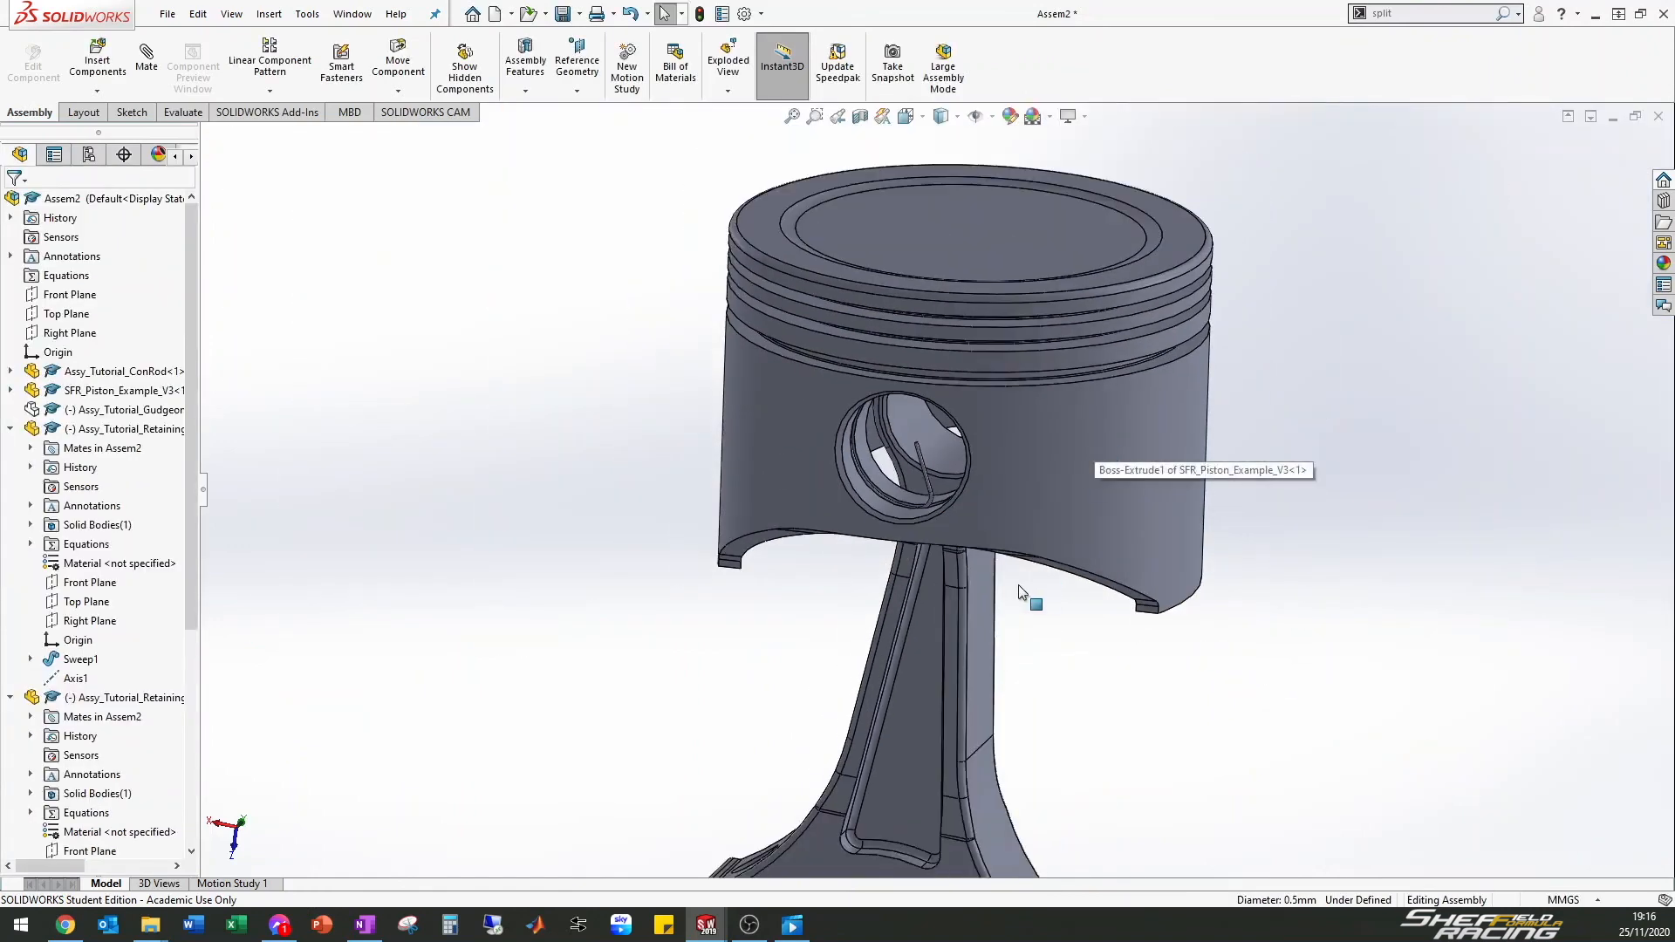
Show the gudgeon pin and move the piston to check the completed assembly's motion
right_click(101, 412)
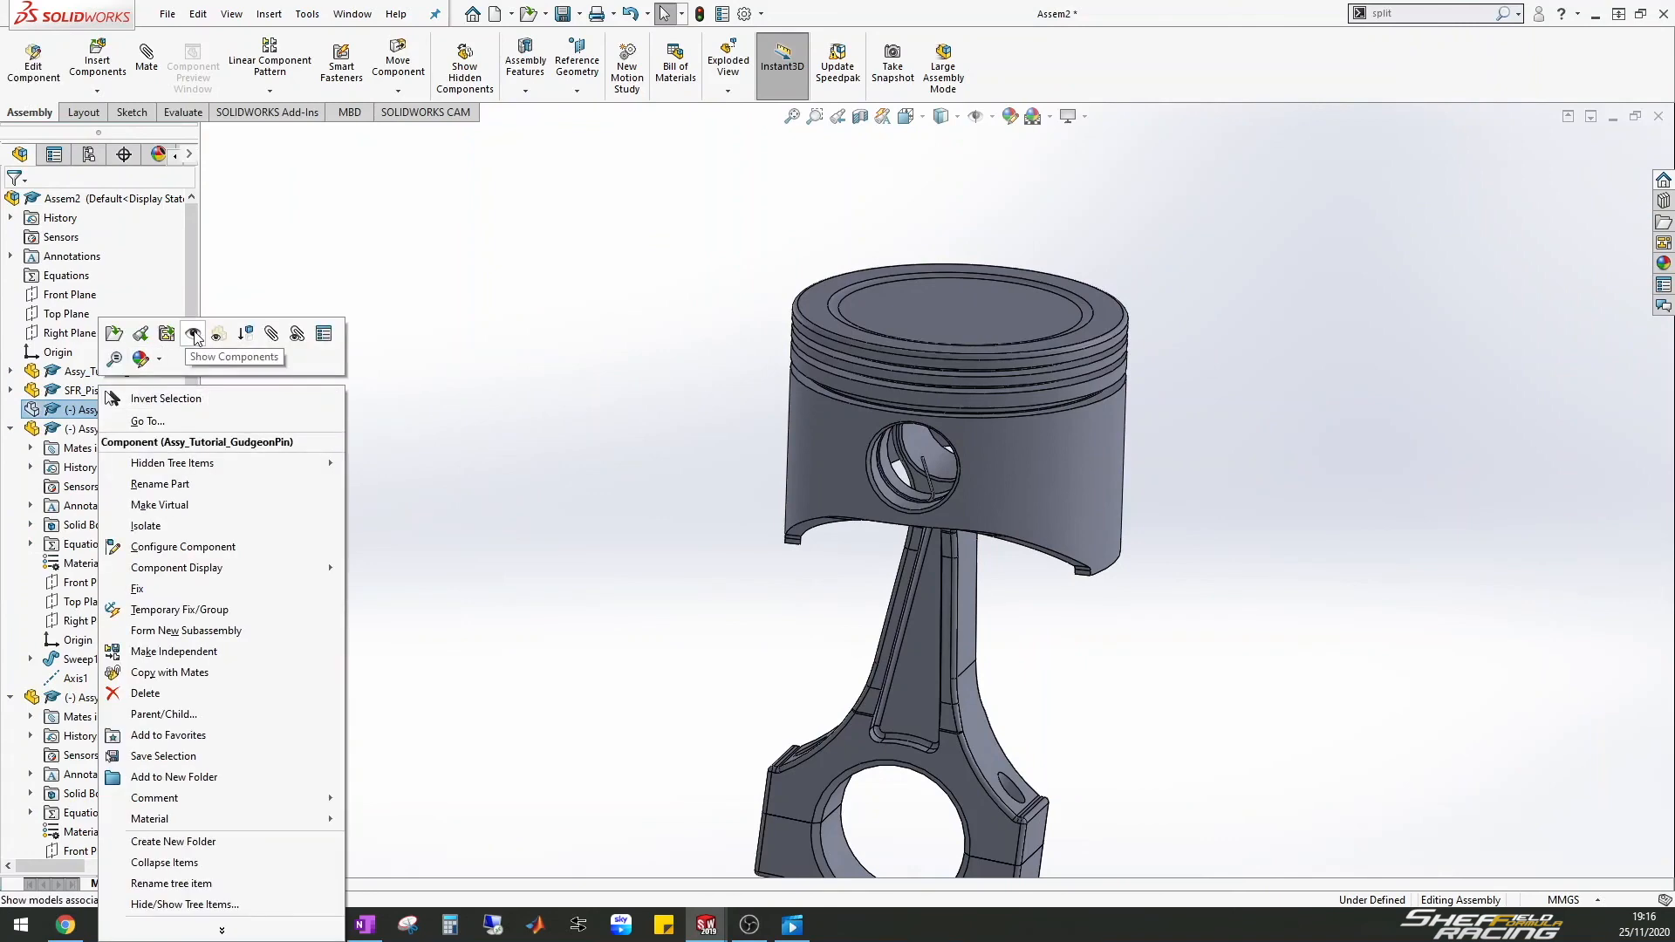
click(194, 335)
middle_drag(982, 466, 631, 609)
middle_drag(908, 547, 991, 608)
scroll(993, 562, down, 1)
drag(1012, 461, 992, 506)
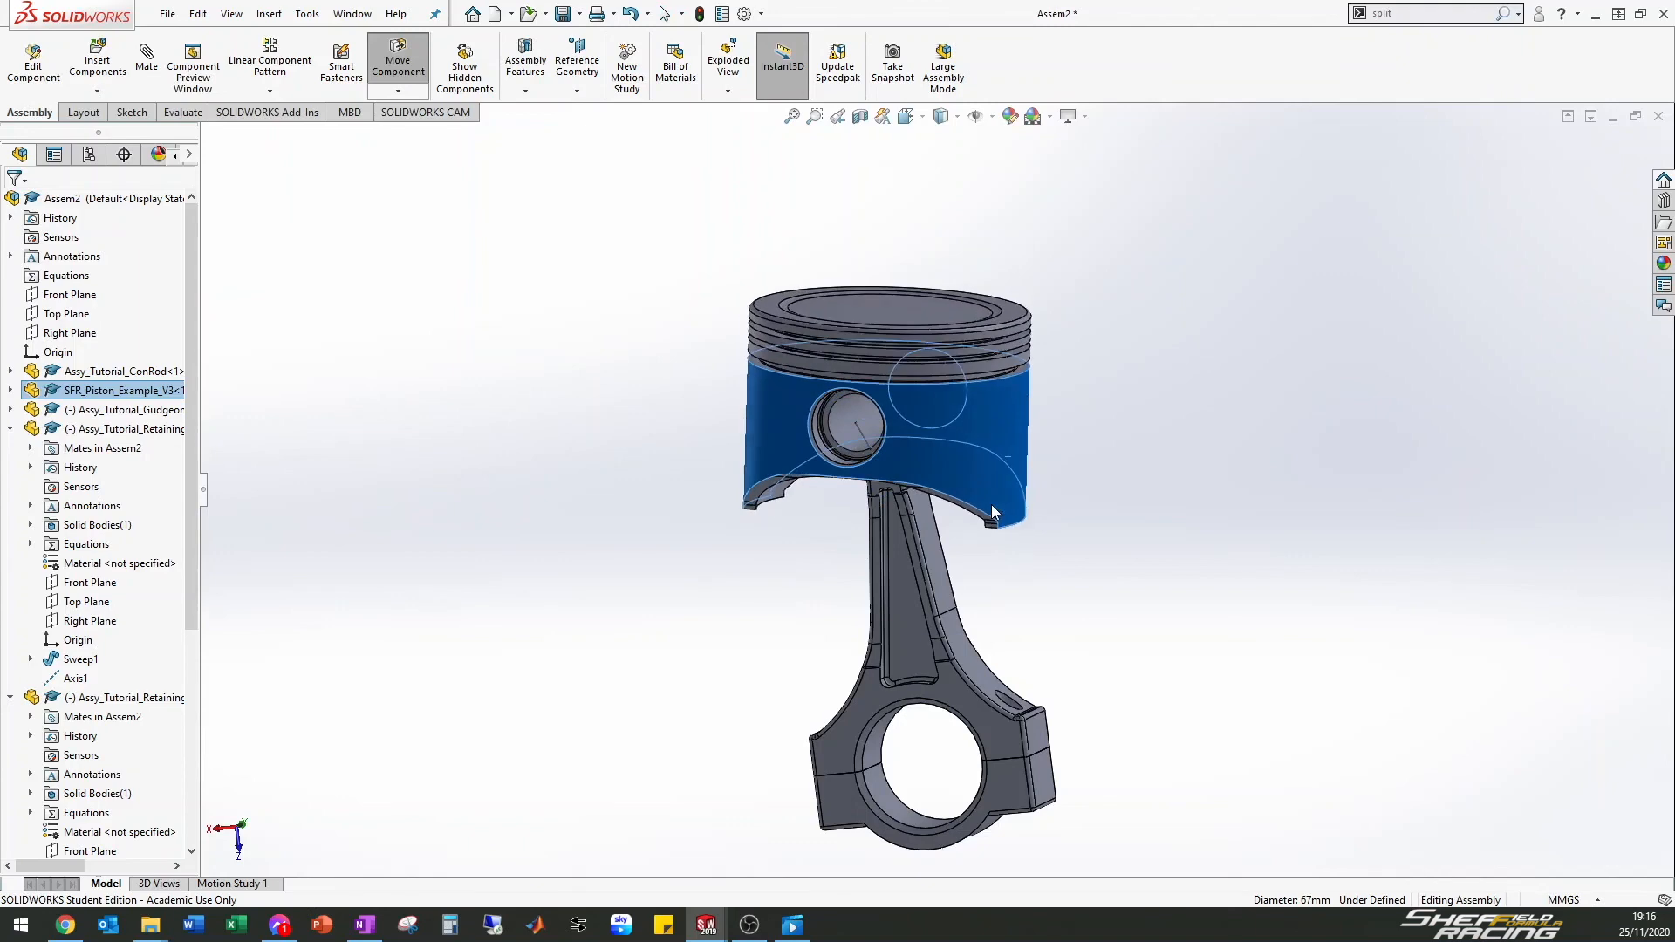
click(1071, 626)
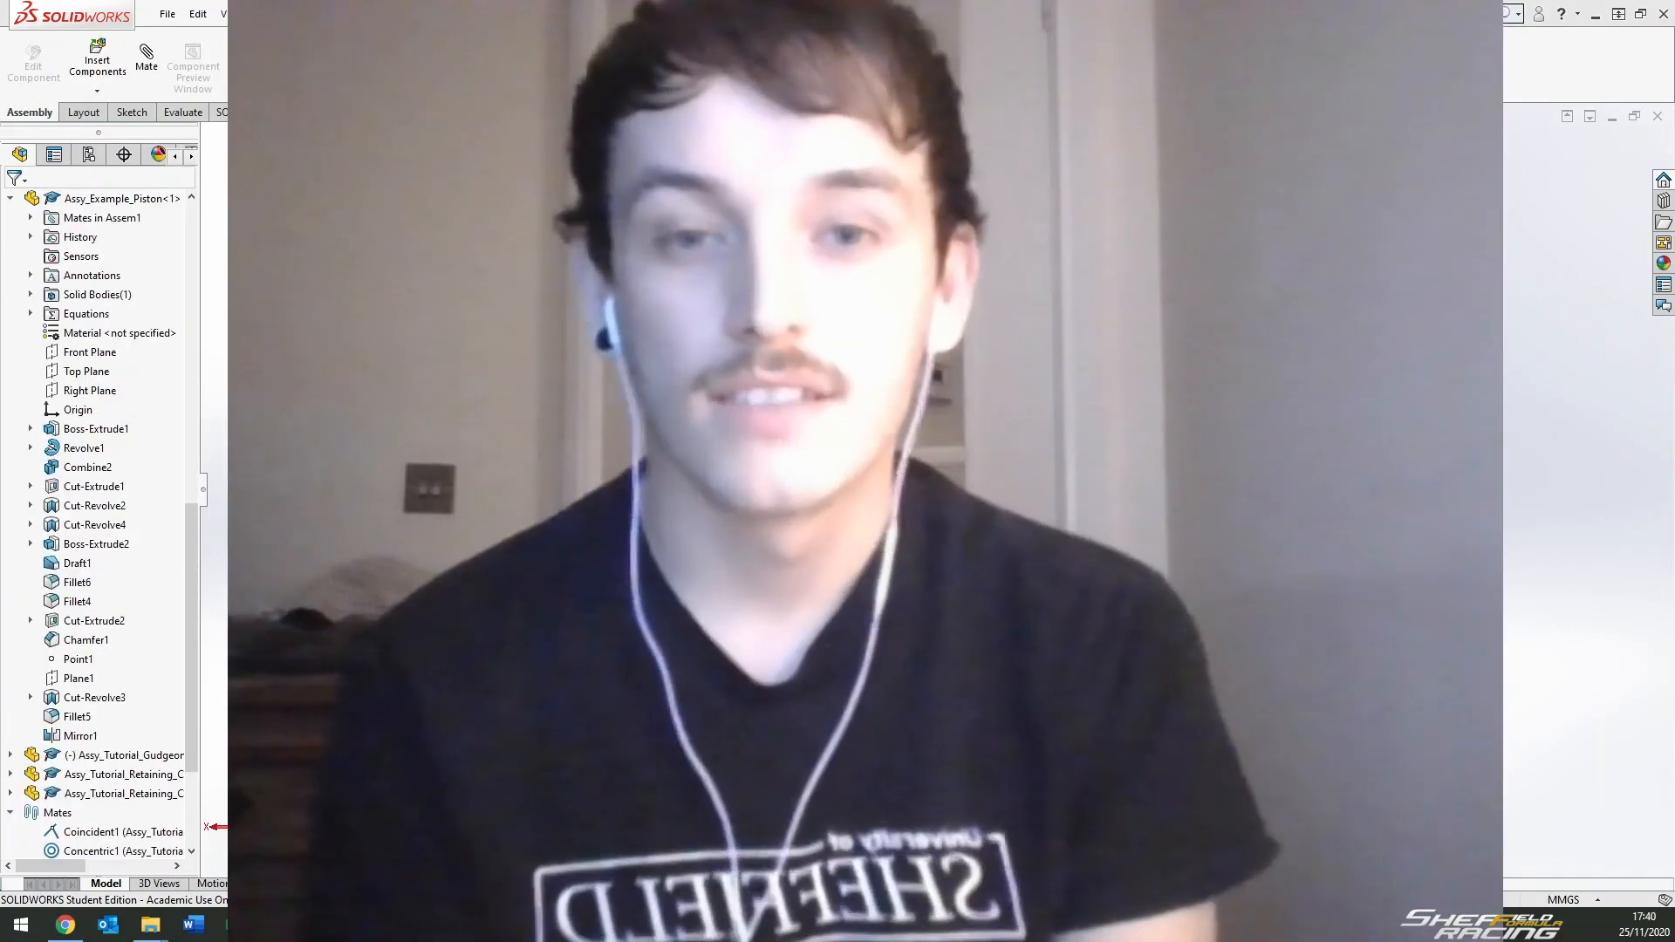